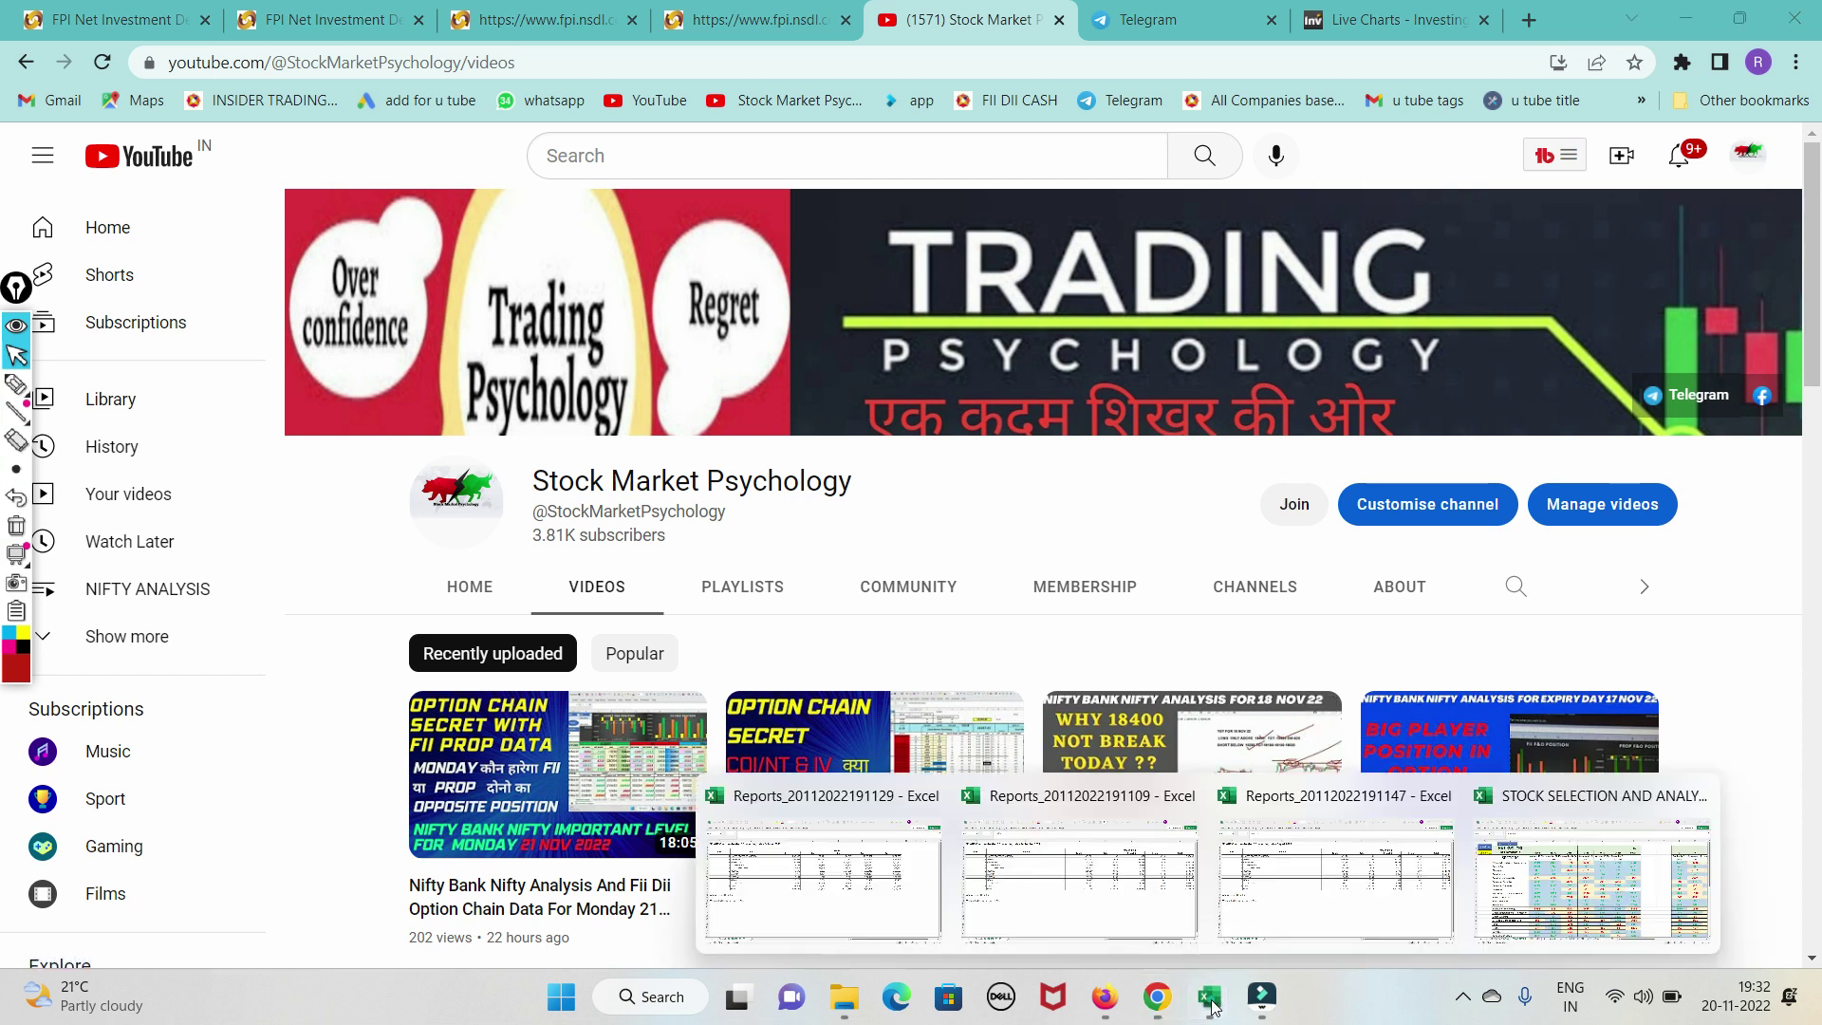
# Step: Switch from YouTube to the STOCK SELECTION AND ANALYSIS workbook's FPI ANALYSIS sheet
pyautogui.click(1508, 859)
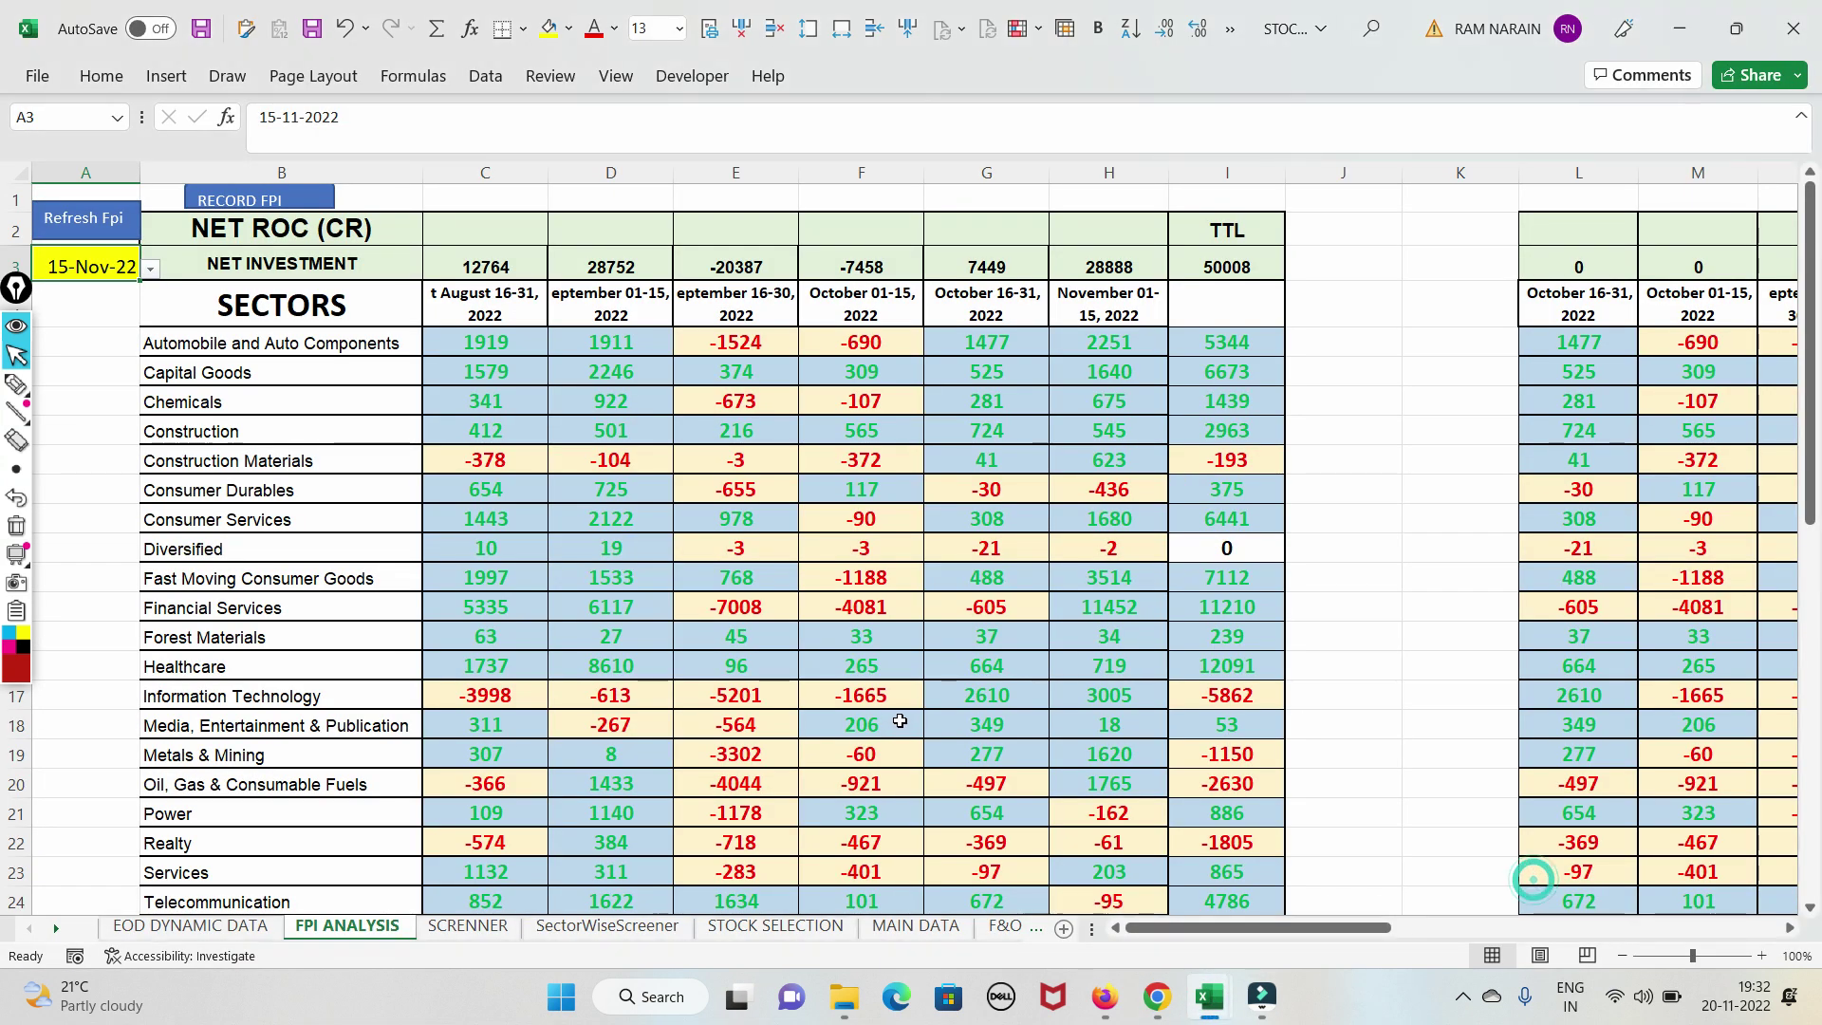
# Step: Mark the Automobile row's 1477 and 2251 values in red ink, then clear the marks
pyautogui.click(17, 383)
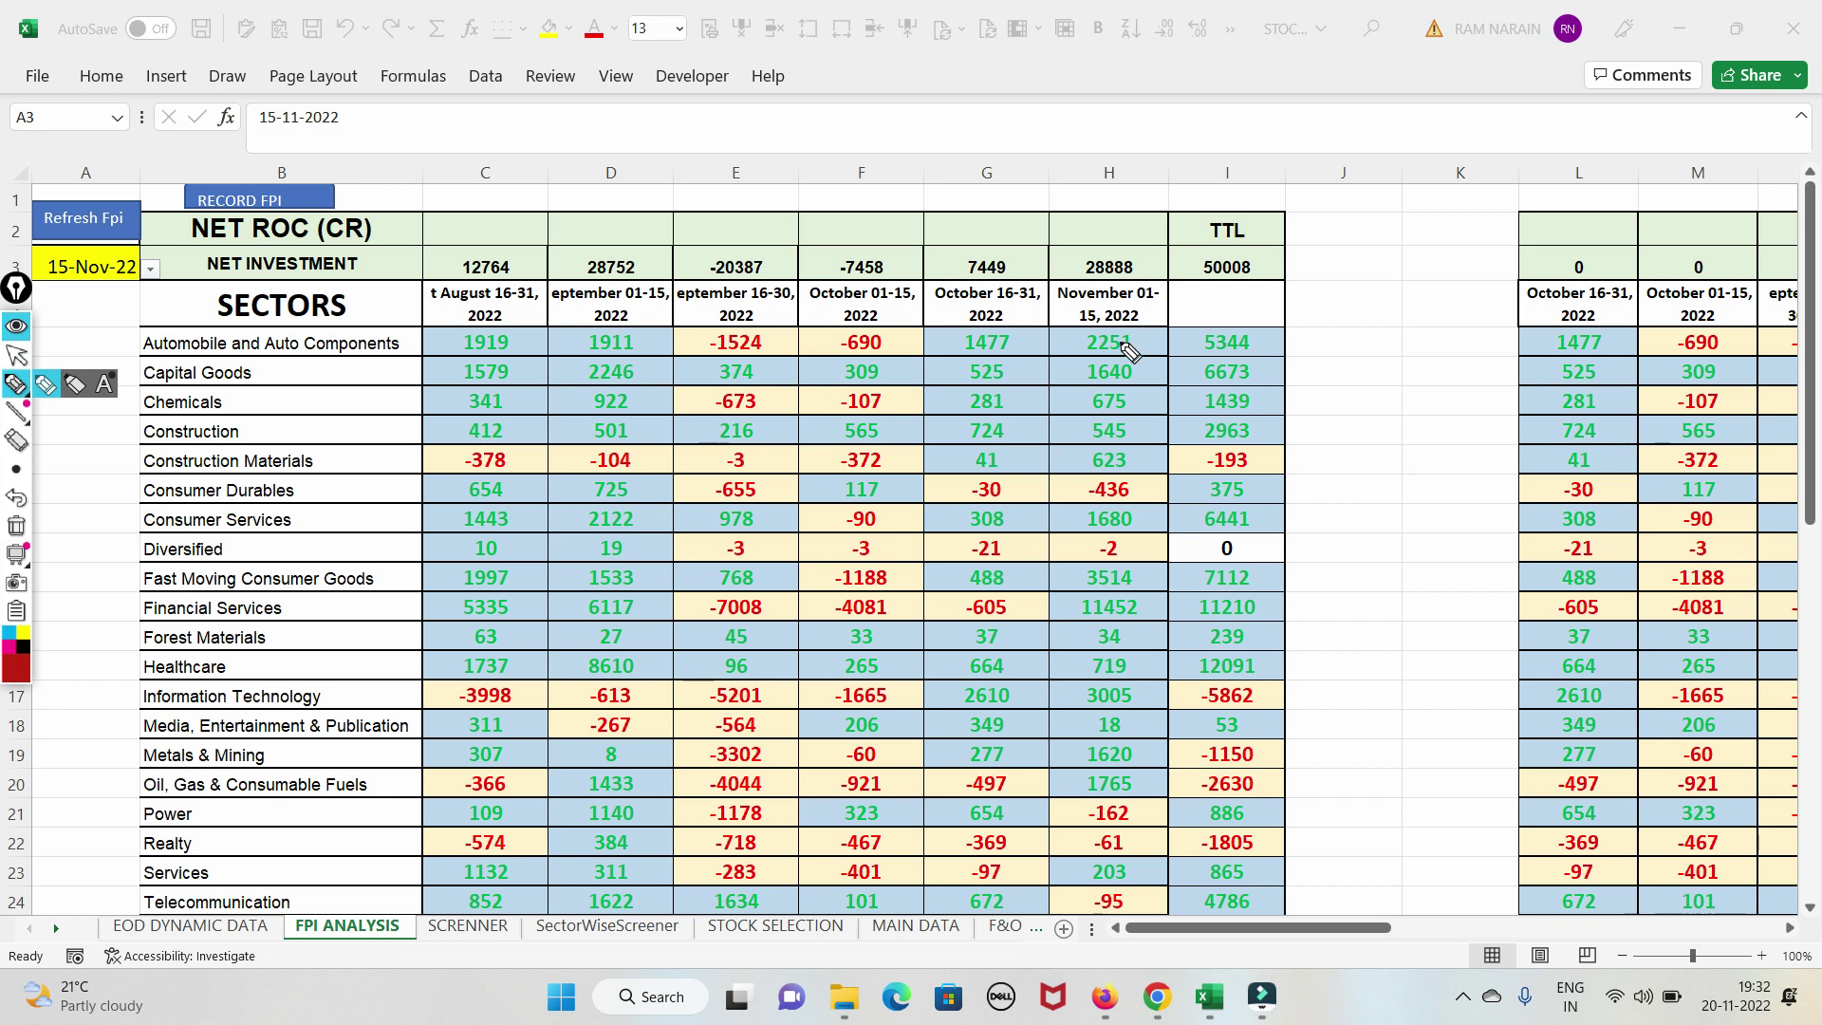
pyautogui.moveTo(1096, 344); pyautogui.dragTo(1177, 302)
pyautogui.moveTo(987, 334); pyautogui.dragTo(1051, 297)
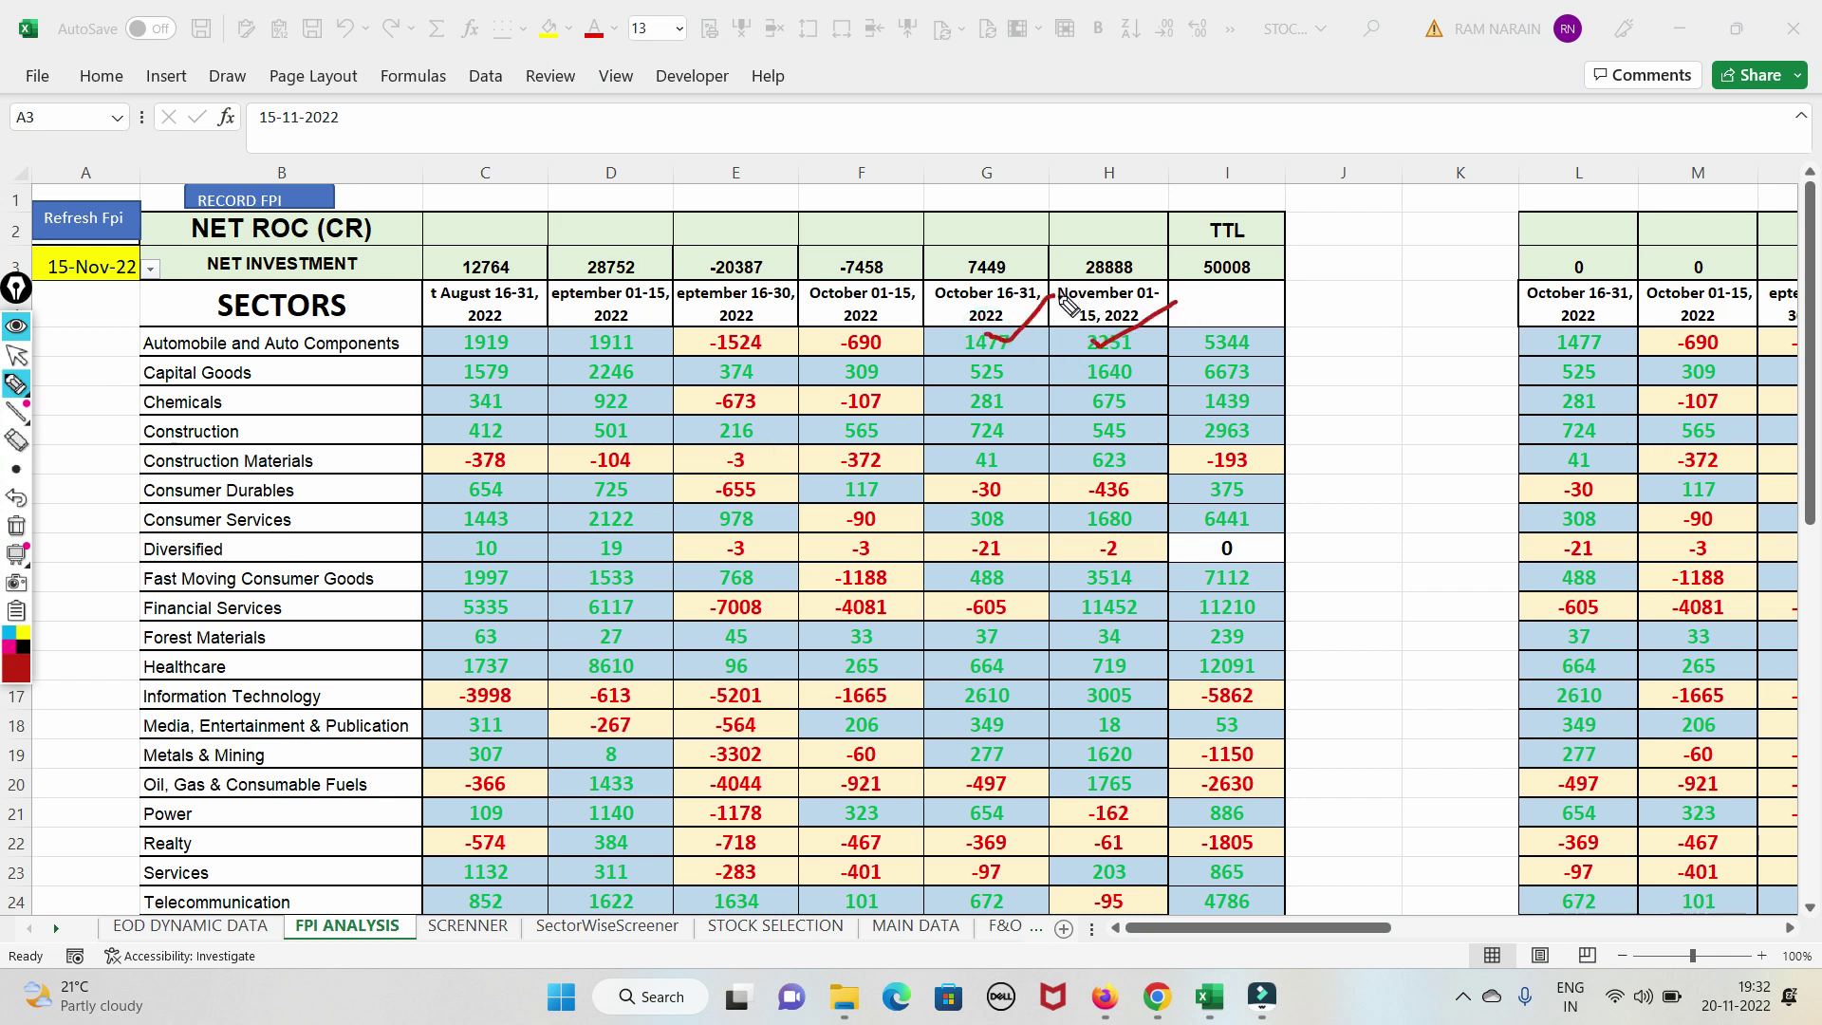
pyautogui.click(17, 525)
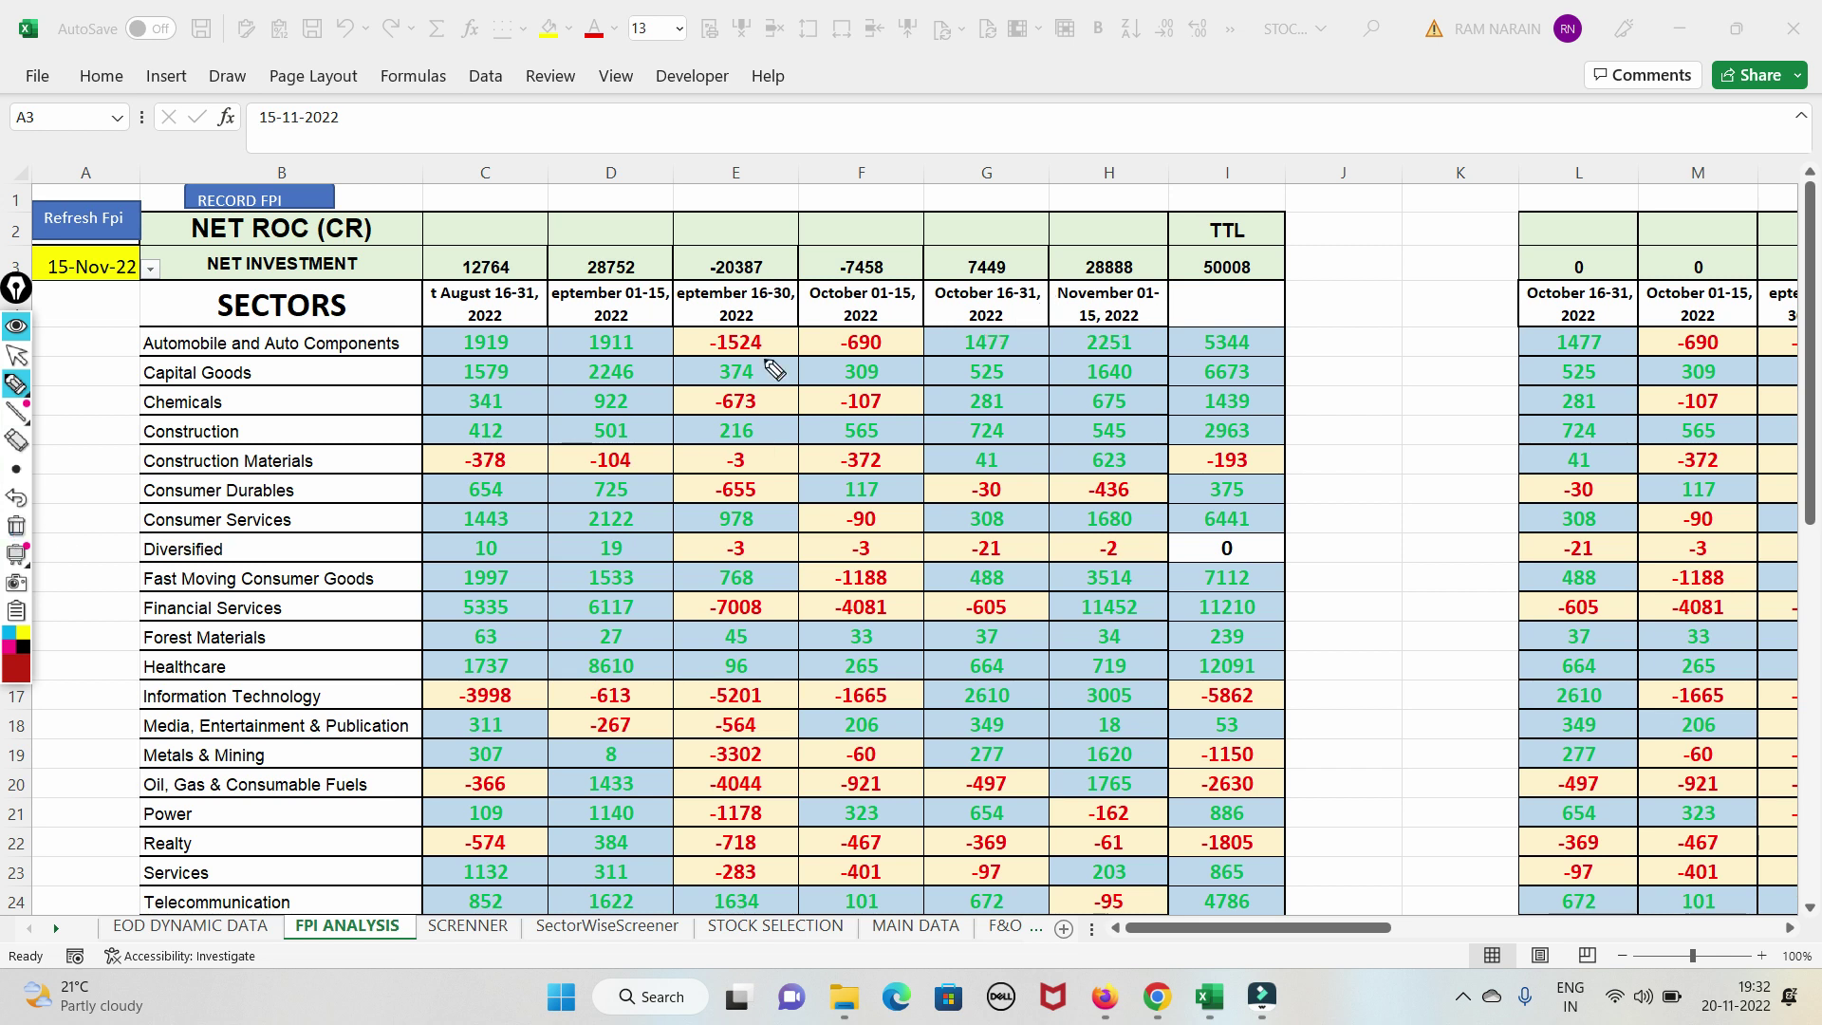
pyautogui.moveTo(1005, 323); pyautogui.dragTo(1008, 337)
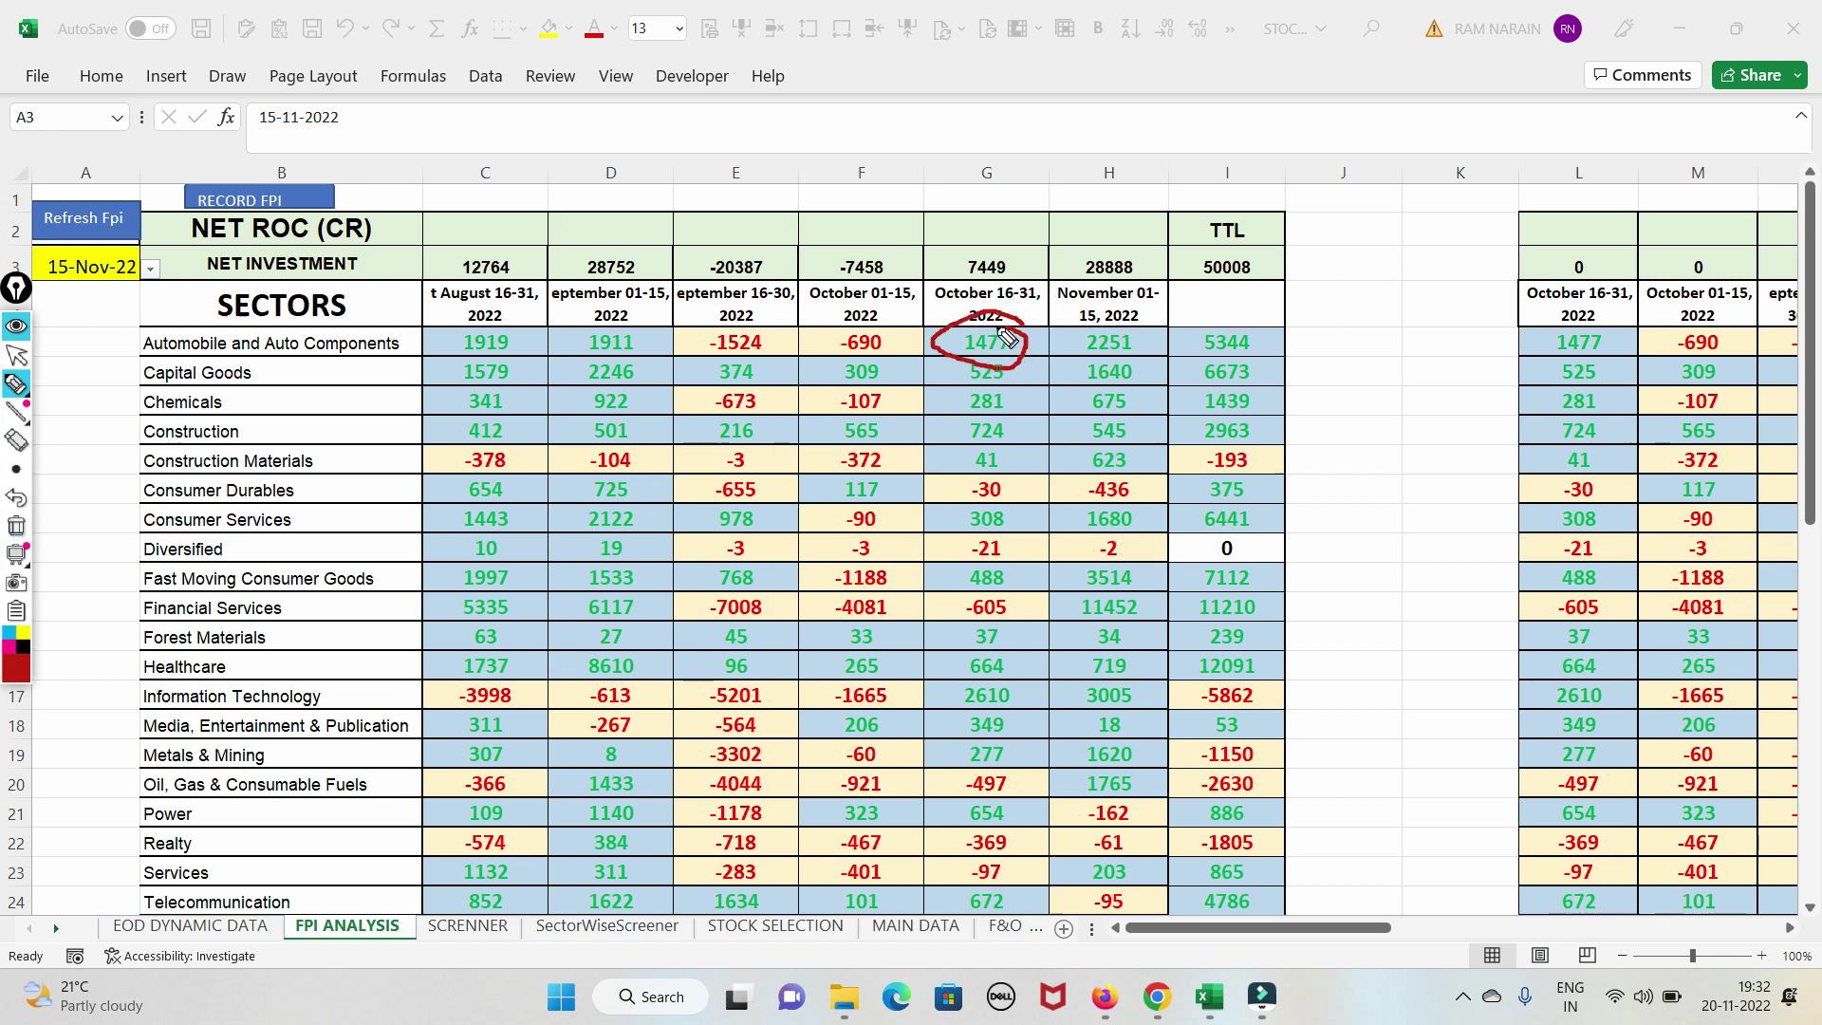
pyautogui.moveTo(1167, 327)
pyautogui.mouseDown()
pyautogui.moveTo(1148, 370)
pyautogui.moveTo(1153, 317)
pyautogui.mouseUp()
pyautogui.moveTo(124, 342); pyautogui.dragTo(258, 302)
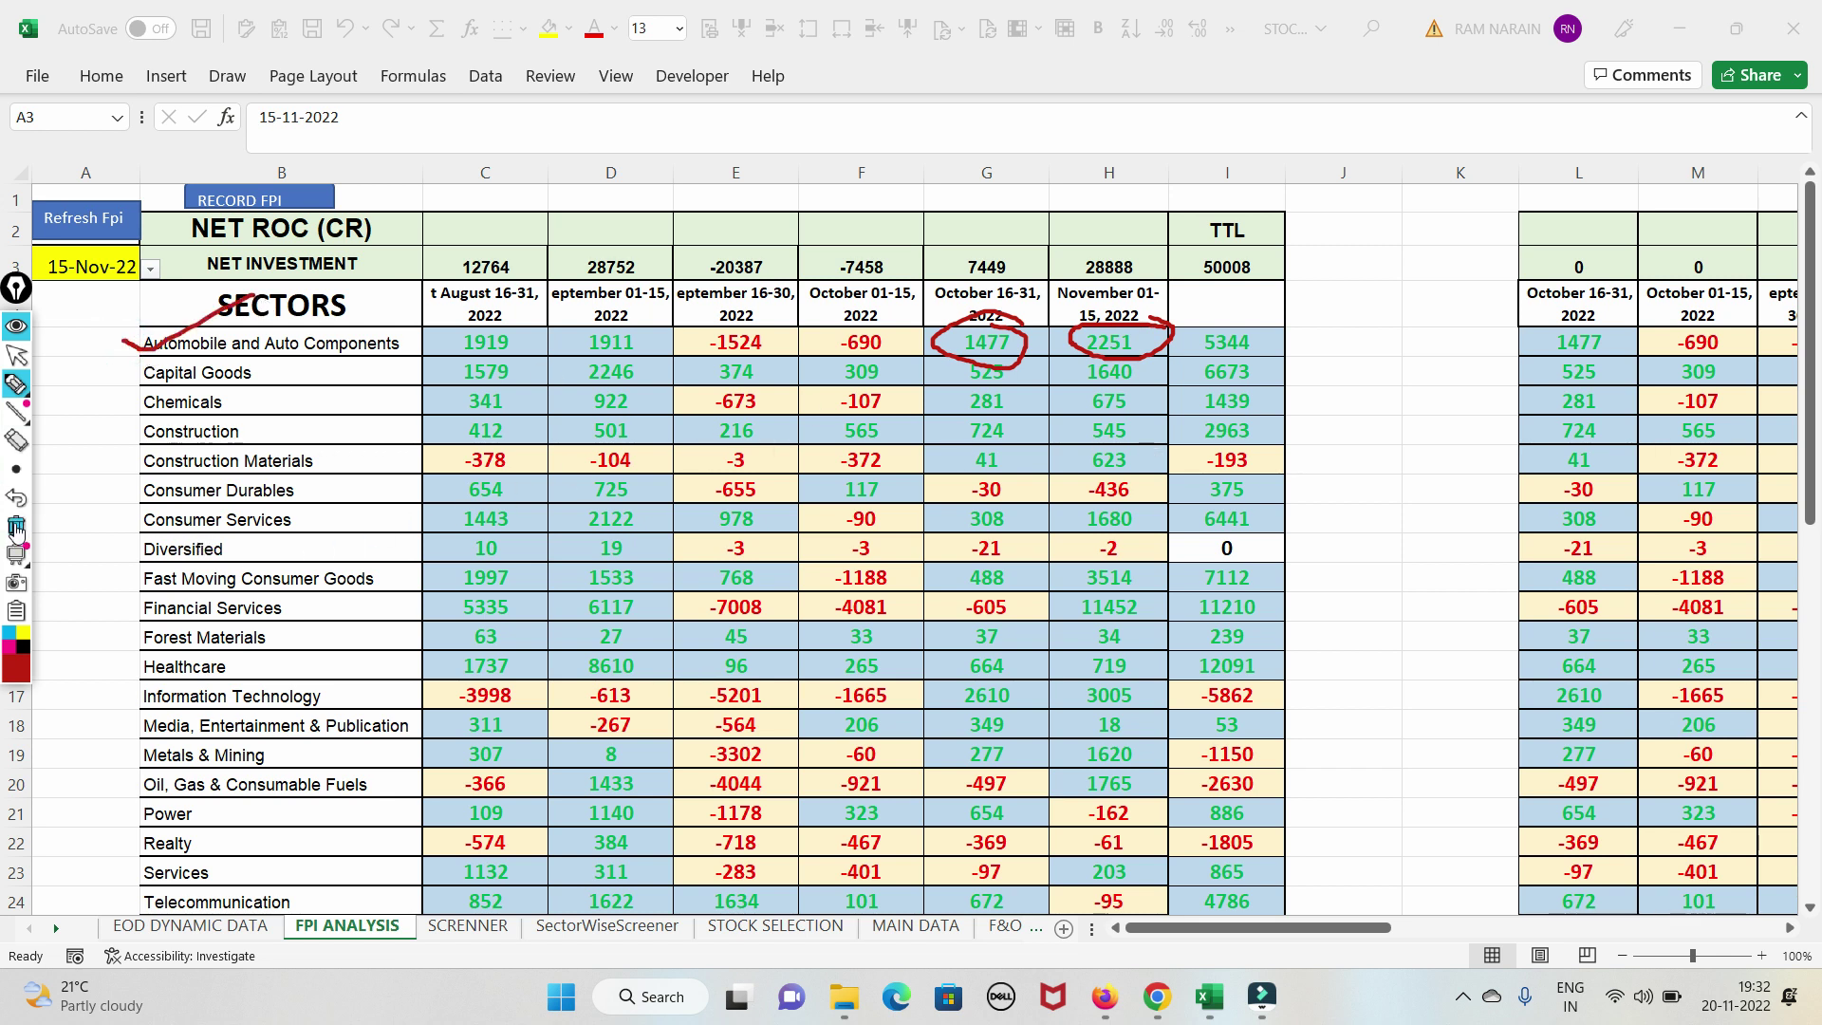
pyautogui.click(16, 526)
pyautogui.moveTo(1027, 338)
pyautogui.mouseDown()
pyautogui.moveTo(947, 373)
pyautogui.moveTo(1049, 353)
pyautogui.moveTo(1131, 376)
pyautogui.moveTo(1138, 342)
pyautogui.mouseUp()
pyautogui.moveTo(978, 341); pyautogui.dragTo(1075, 309)
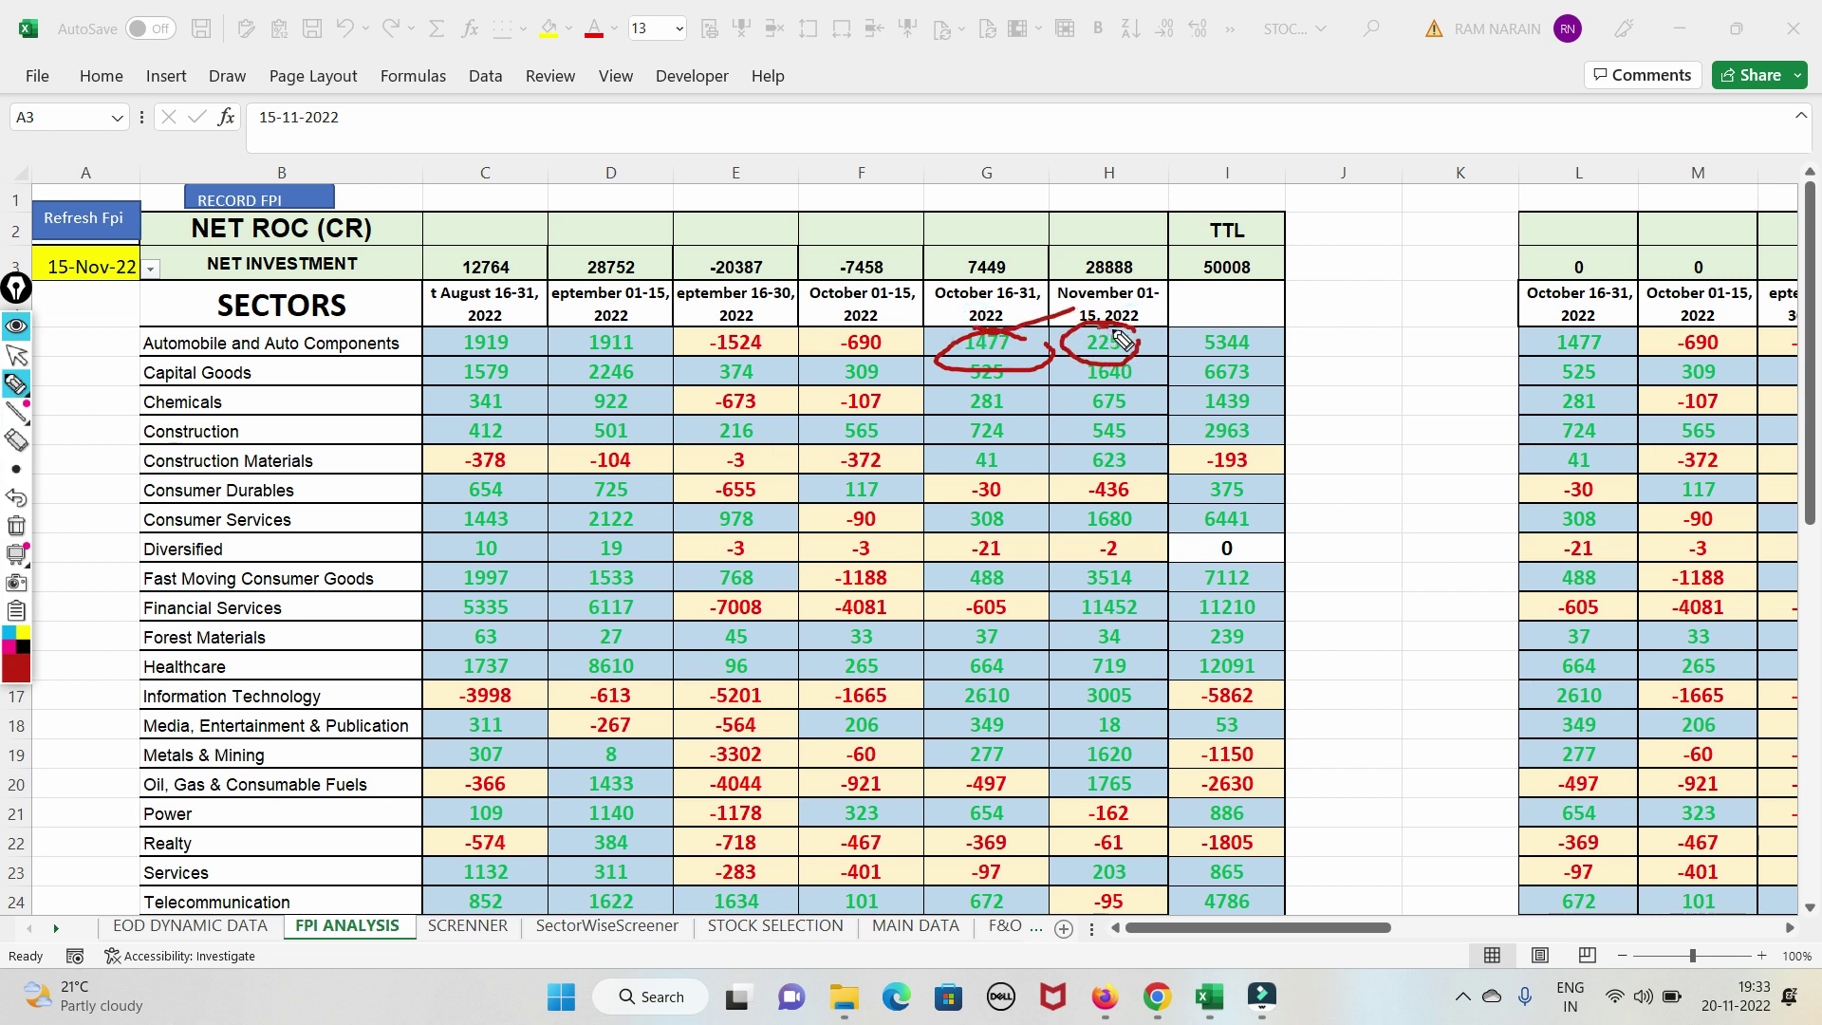
pyautogui.click(16, 527)
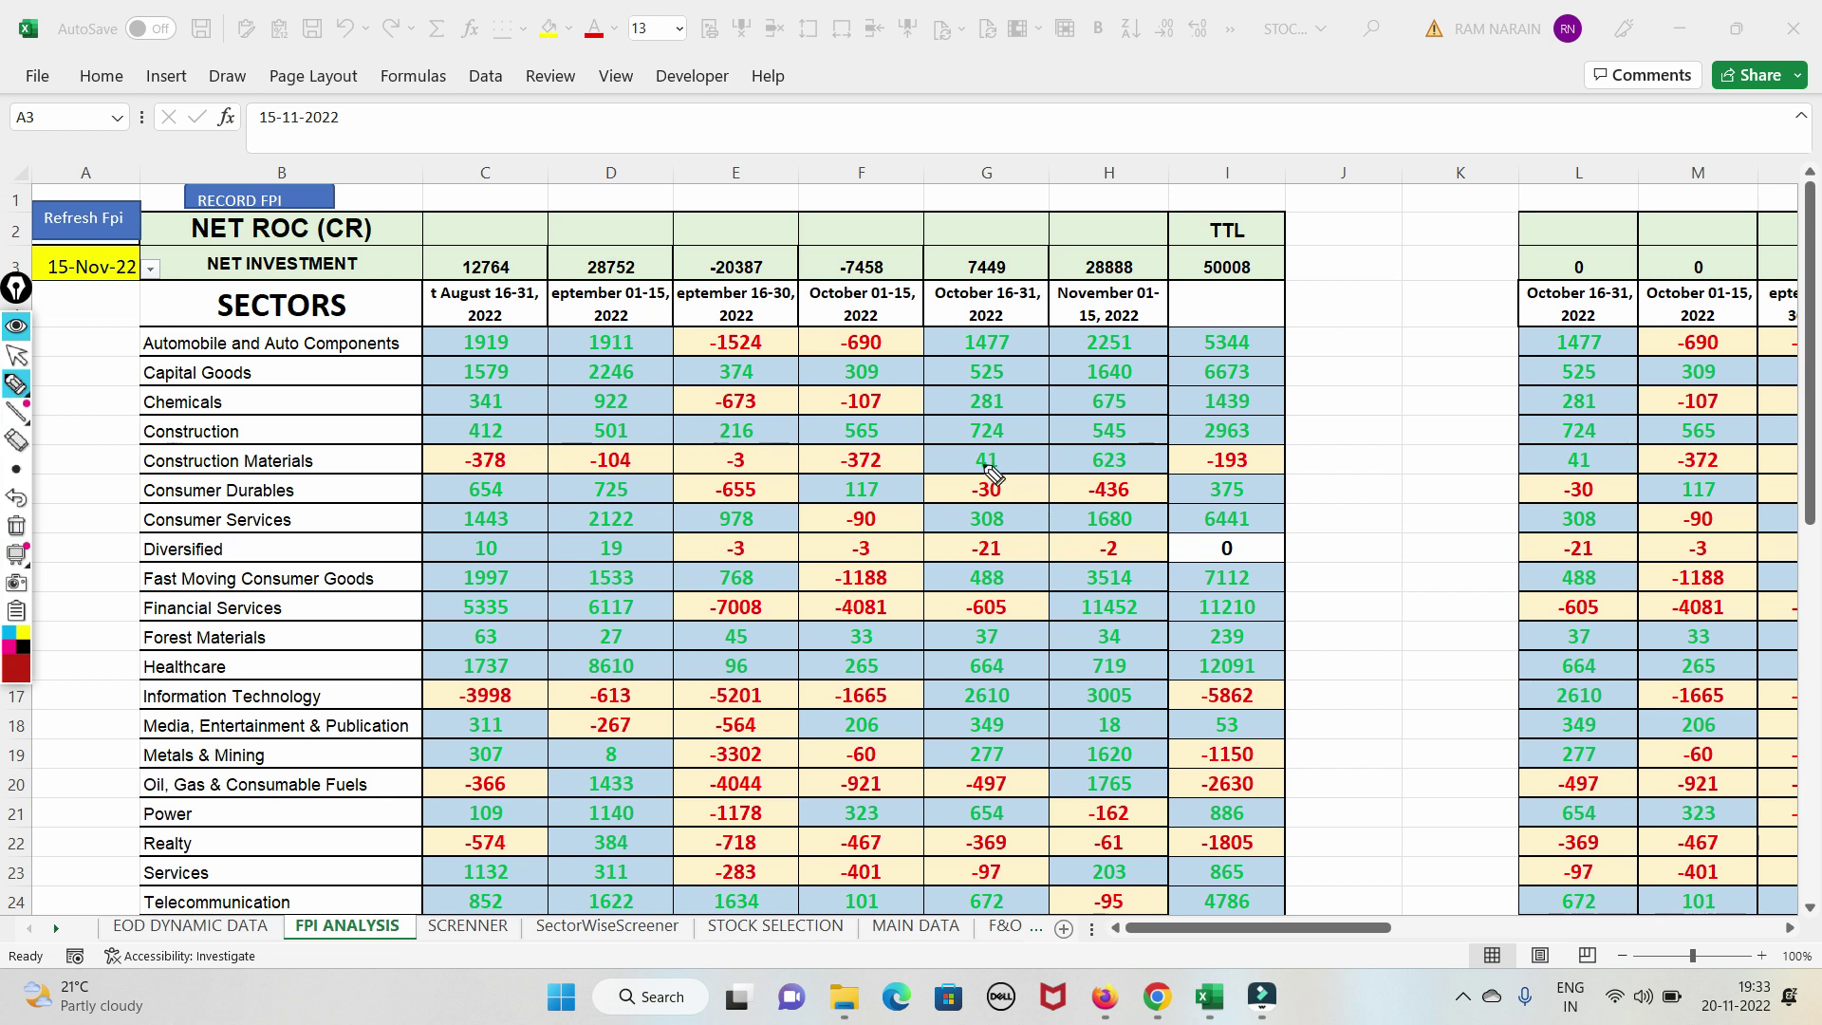
# Step: Tick Capital Goods 525, Chemicals and Construction, circle IT's 2610, then erase the ink
pyautogui.moveTo(944, 354)
pyautogui.mouseDown()
pyautogui.moveTo(980, 384)
pyautogui.moveTo(1005, 361)
pyautogui.moveTo(1186, 351)
pyautogui.mouseUp()
pyautogui.moveTo(960, 432); pyautogui.dragTo(1042, 406)
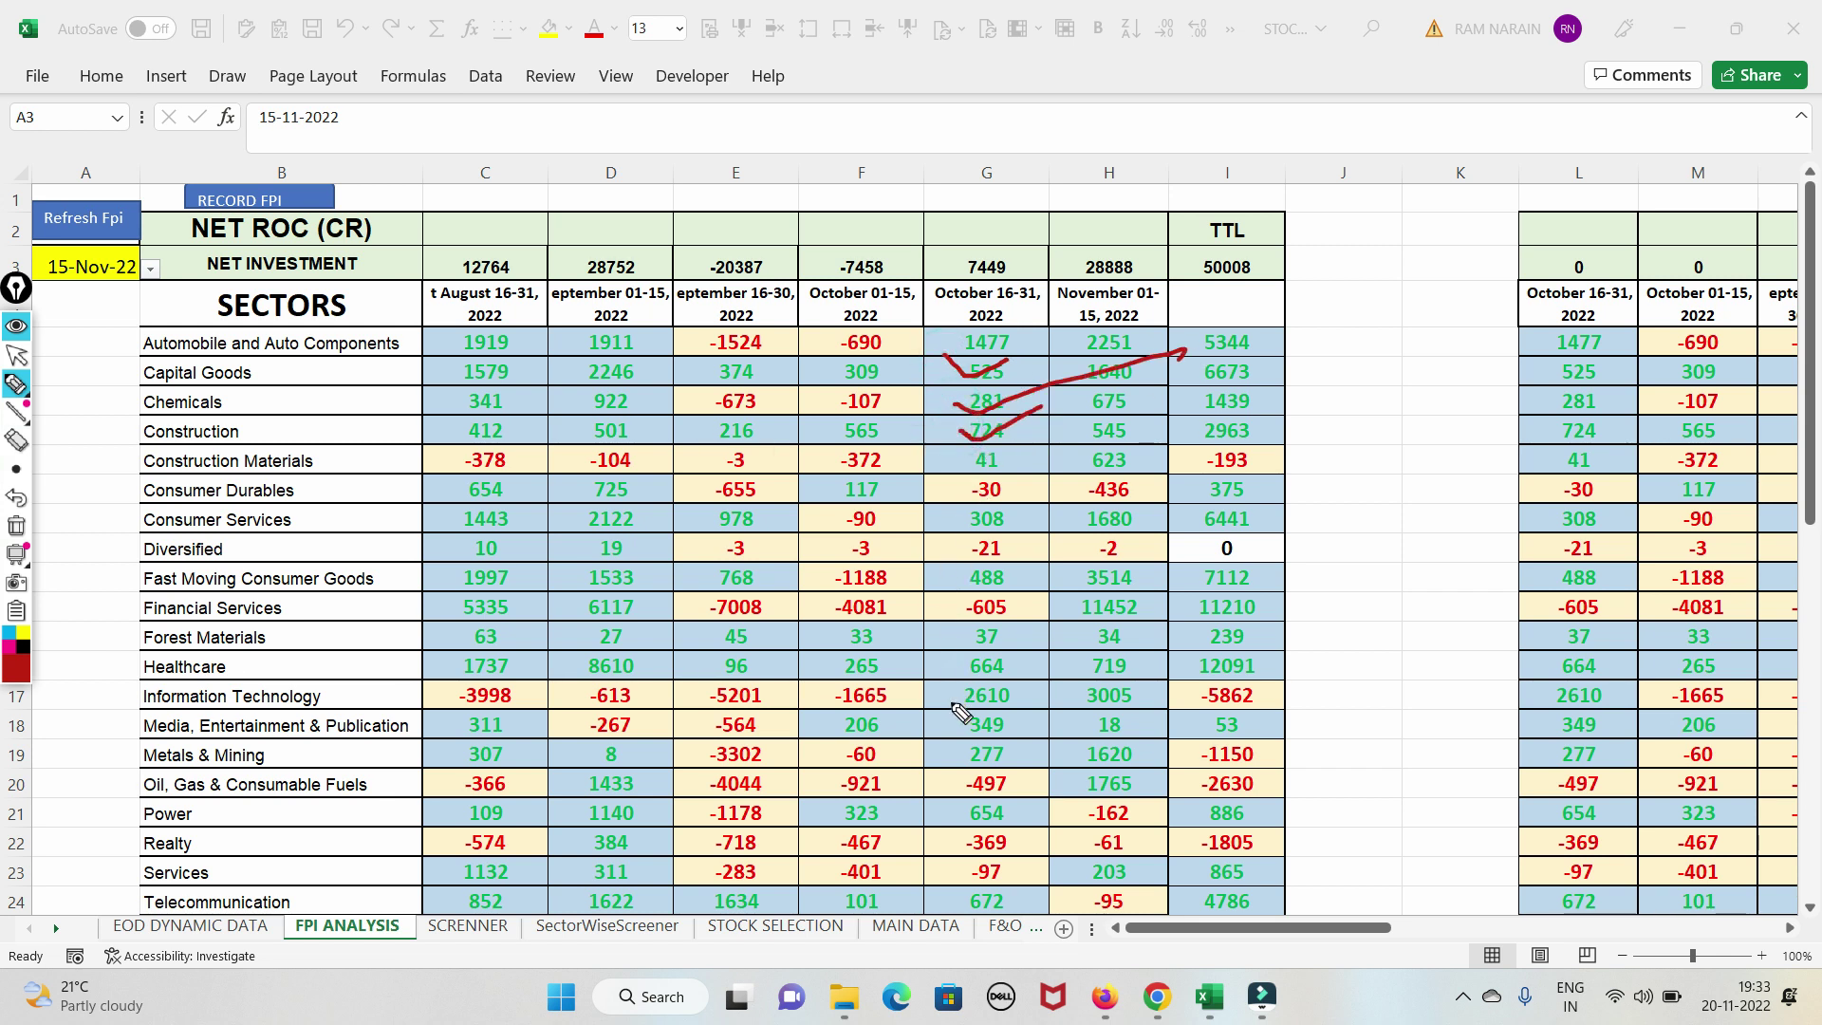
pyautogui.moveTo(969, 704); pyautogui.dragTo(1093, 643)
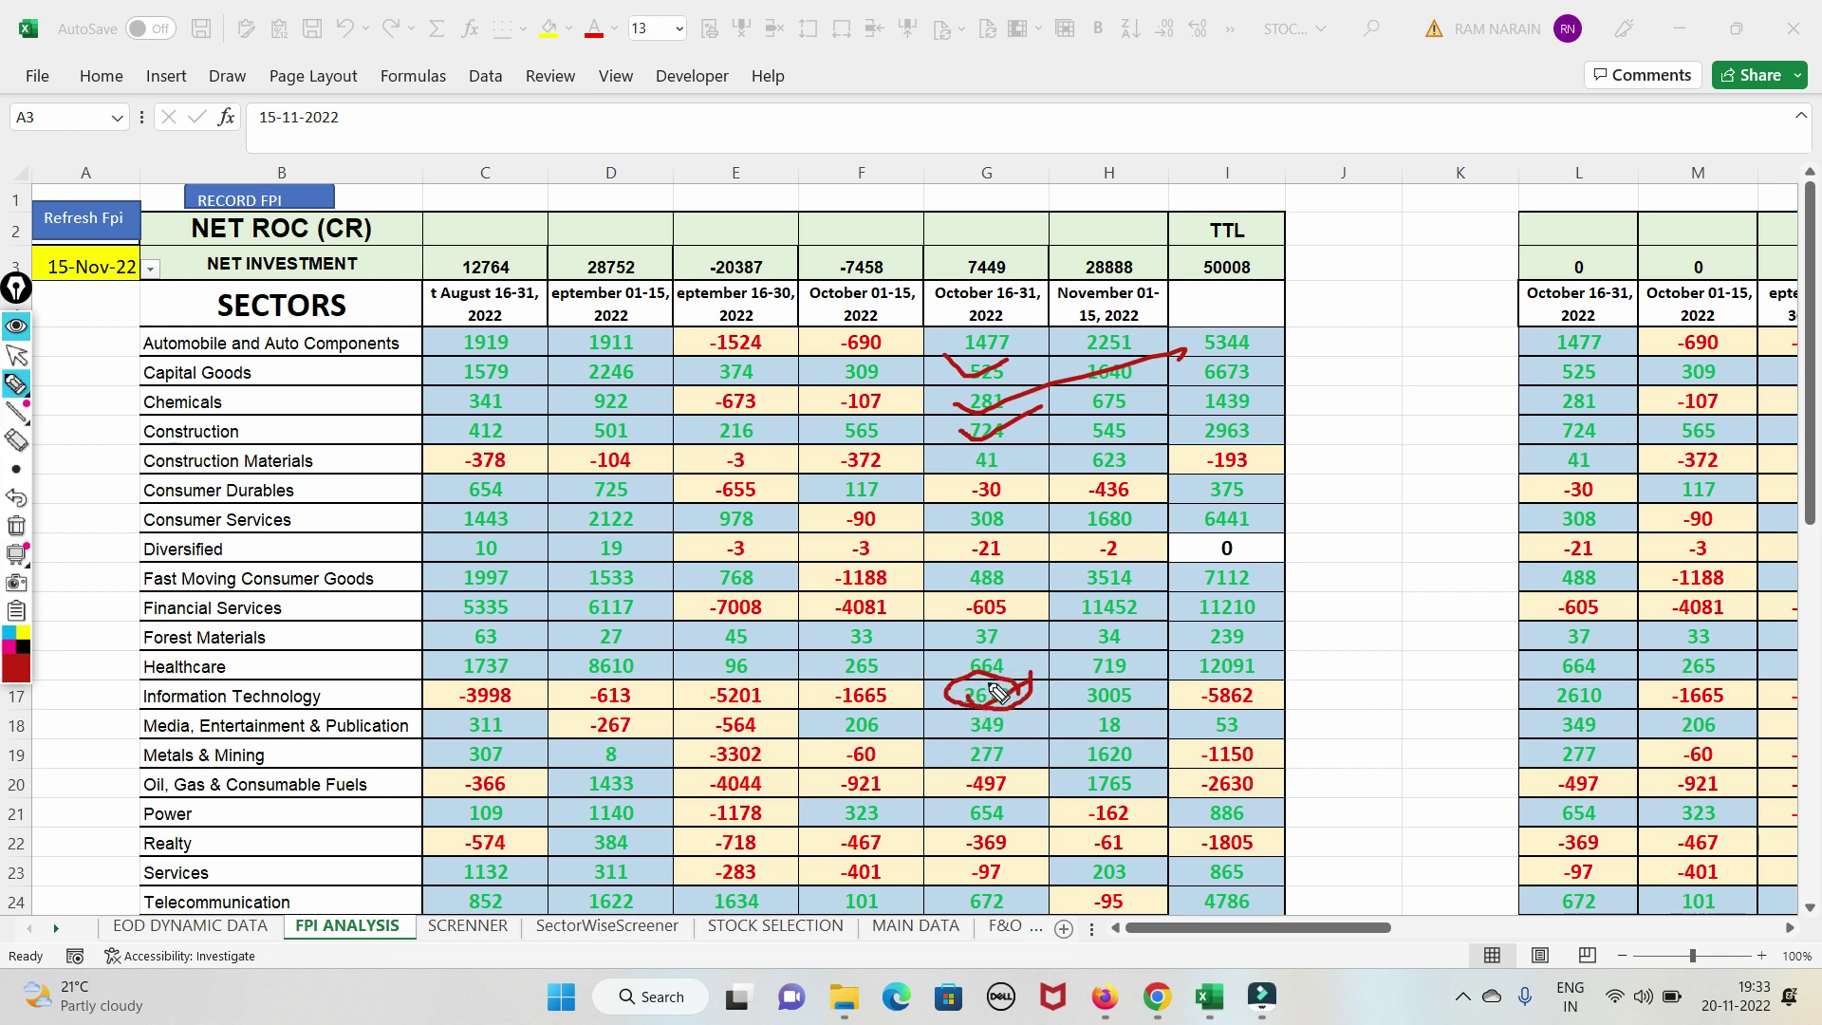
pyautogui.click(16, 525)
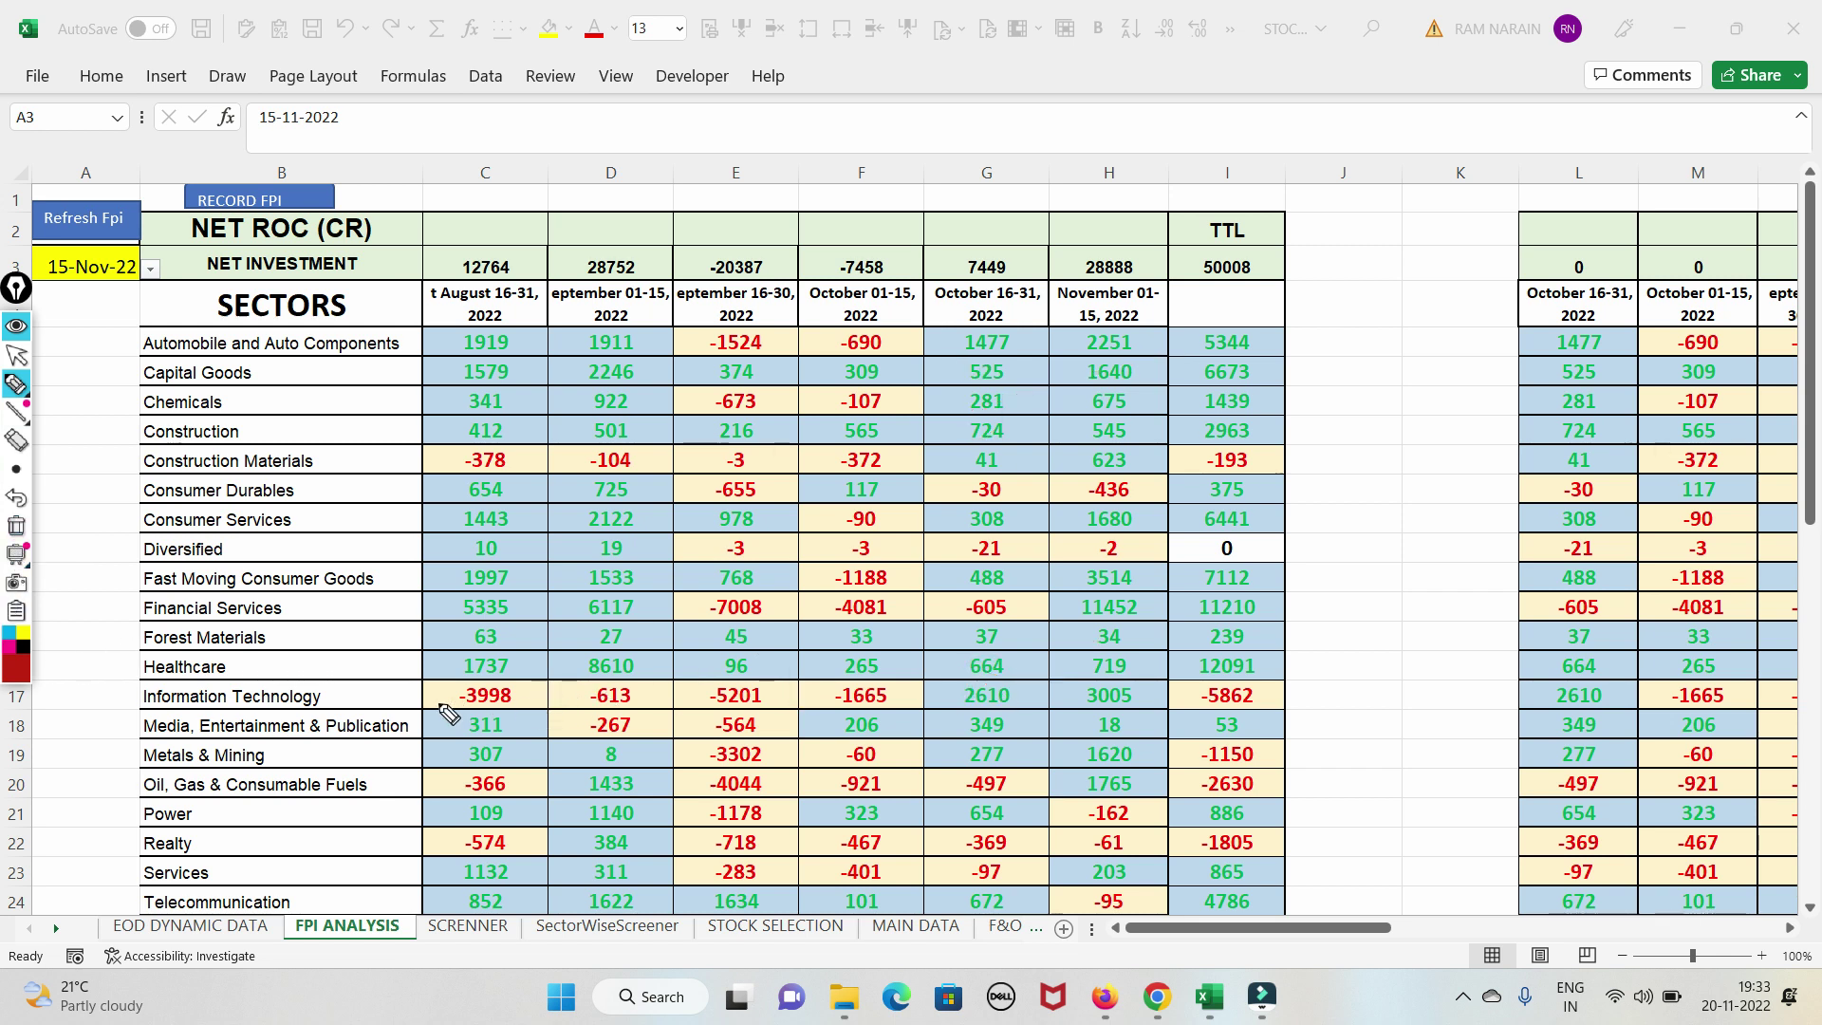
# Step: Underline IT's outflows and 2610/3005 inflows, circle 11452, and underline November's Oil and Power figures
pyautogui.moveTo(410, 695)
pyautogui.mouseDown()
pyautogui.moveTo(764, 712)
pyautogui.moveTo(556, 683)
pyautogui.moveTo(456, 710)
pyautogui.mouseUp()
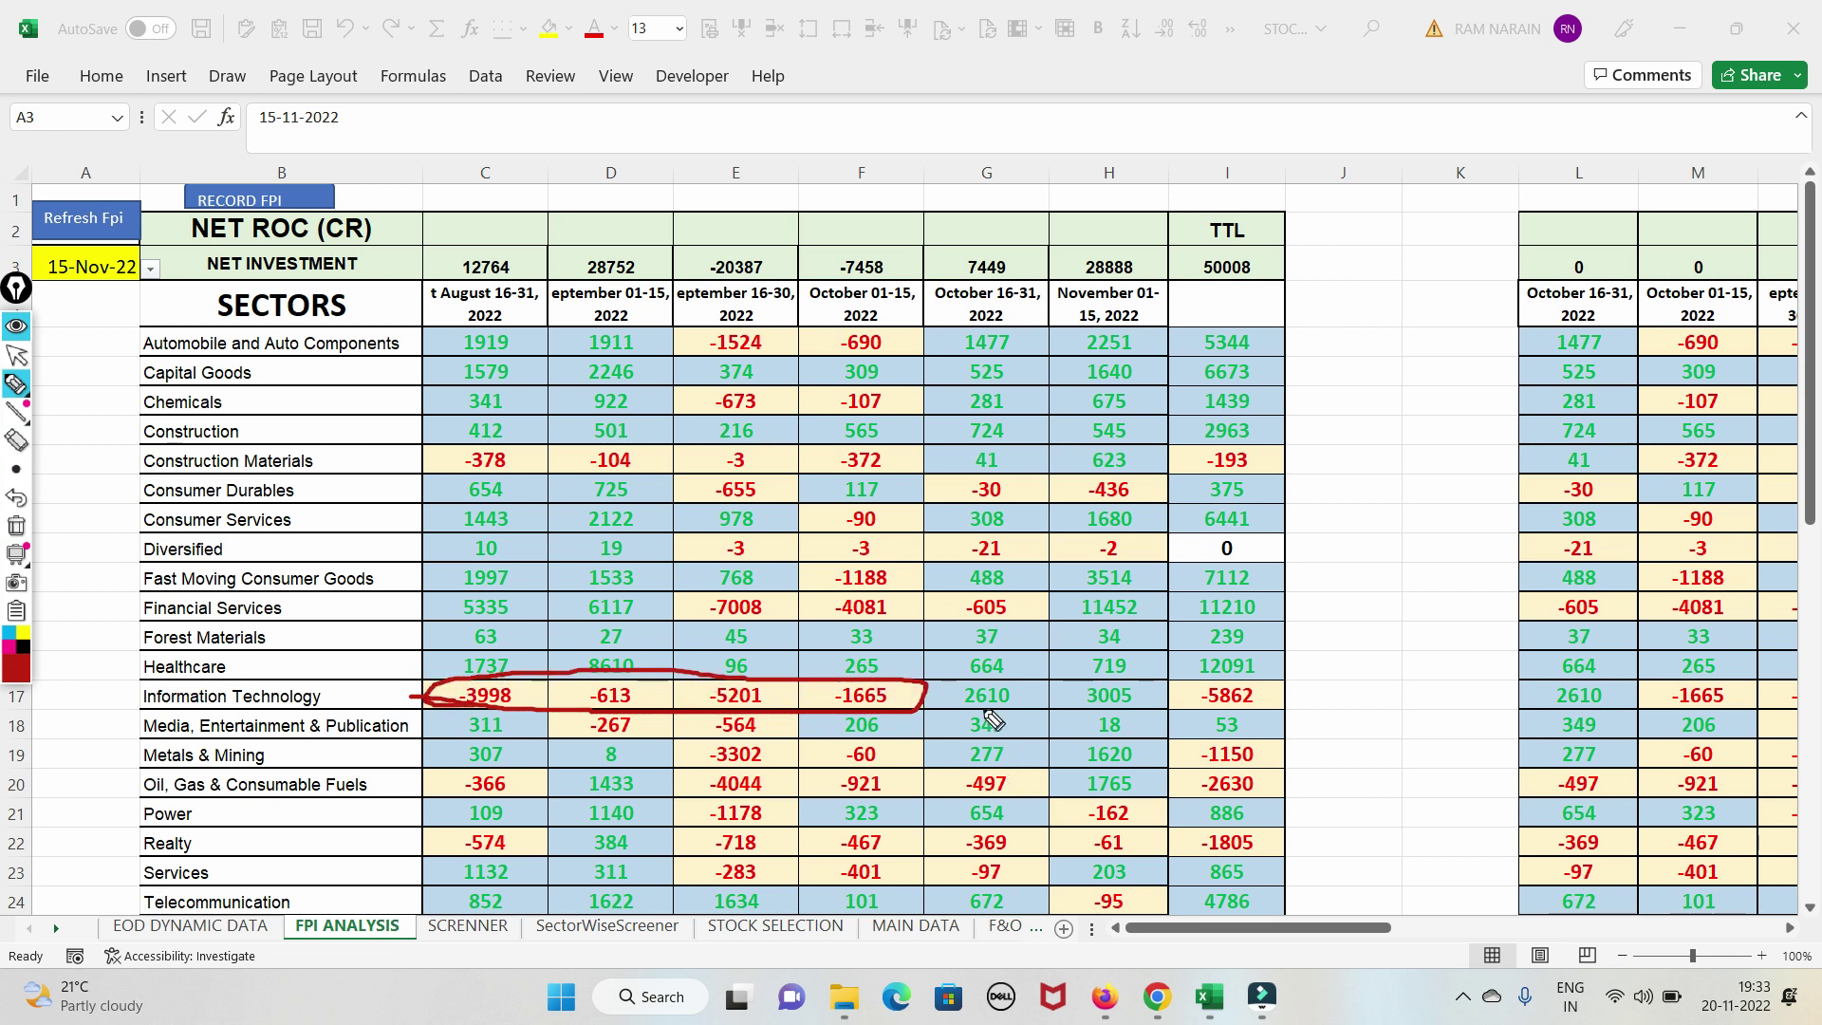
pyautogui.moveTo(968, 695); pyautogui.dragTo(1150, 665)
pyautogui.moveTo(1055, 702); pyautogui.dragTo(1086, 706)
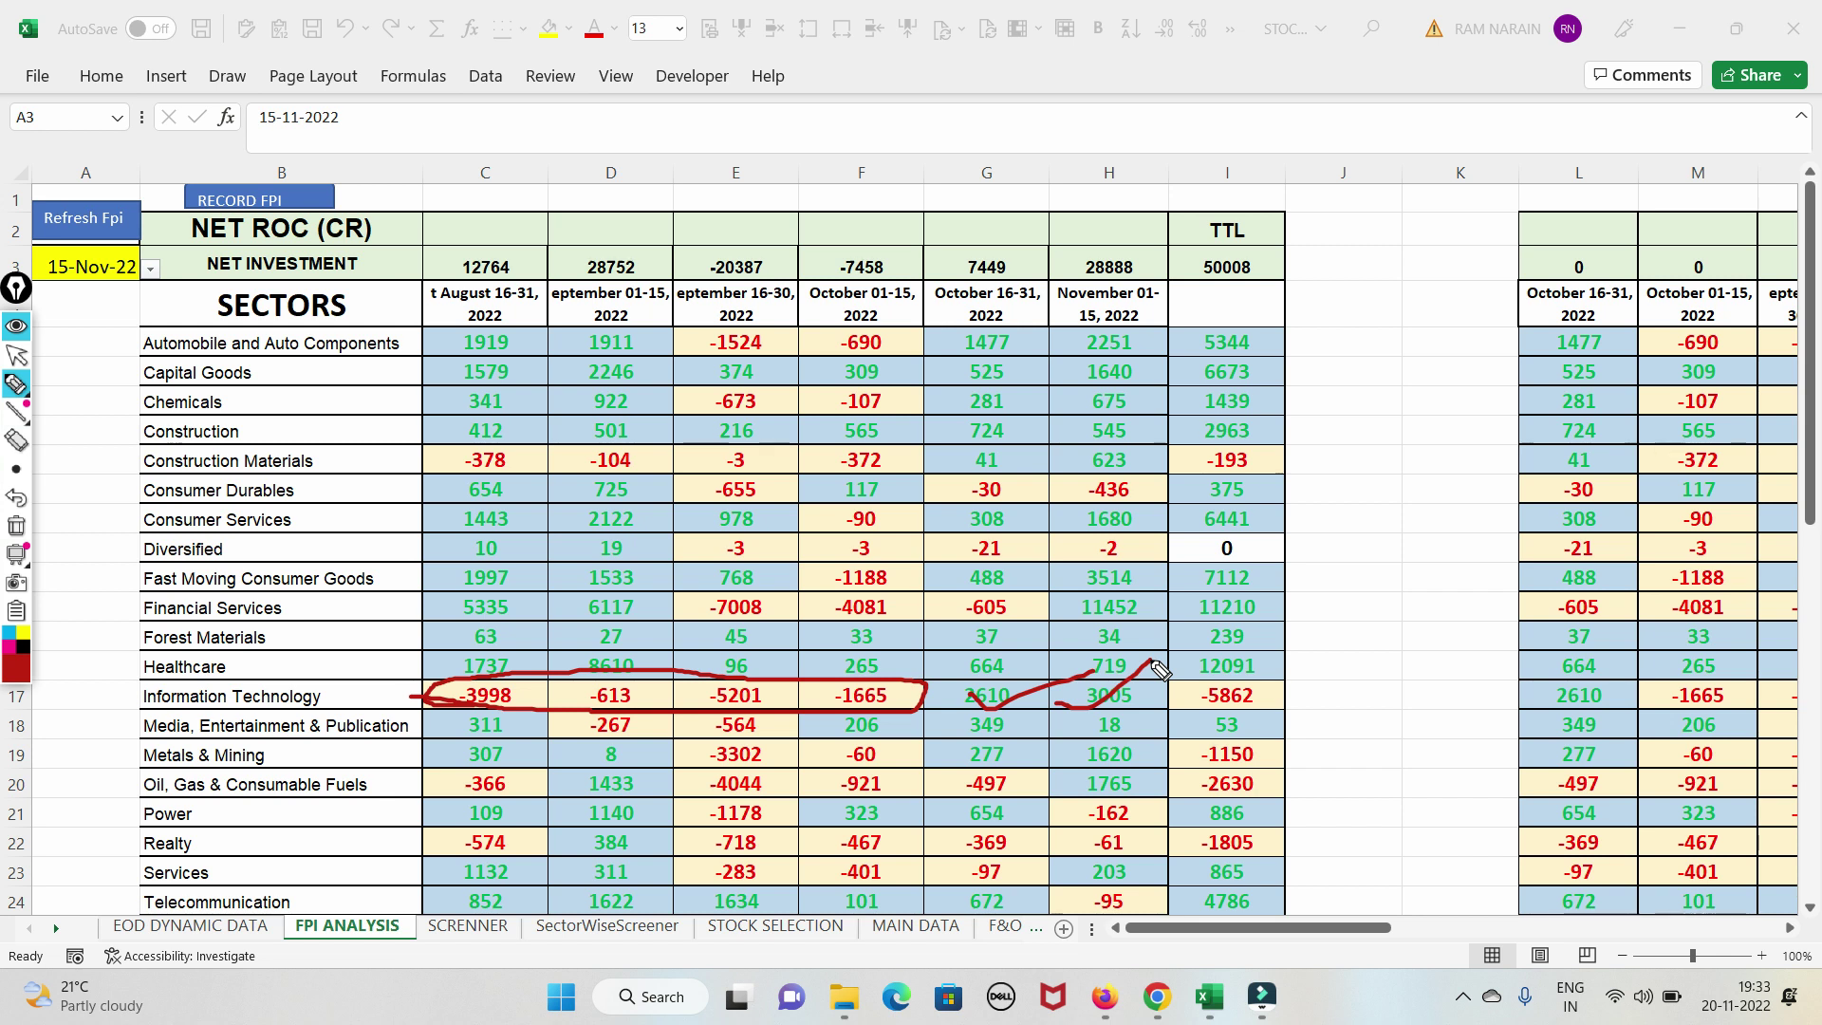
pyautogui.moveTo(1053, 610)
pyautogui.mouseDown()
pyautogui.moveTo(1125, 634)
pyautogui.moveTo(1078, 618)
pyautogui.mouseUp()
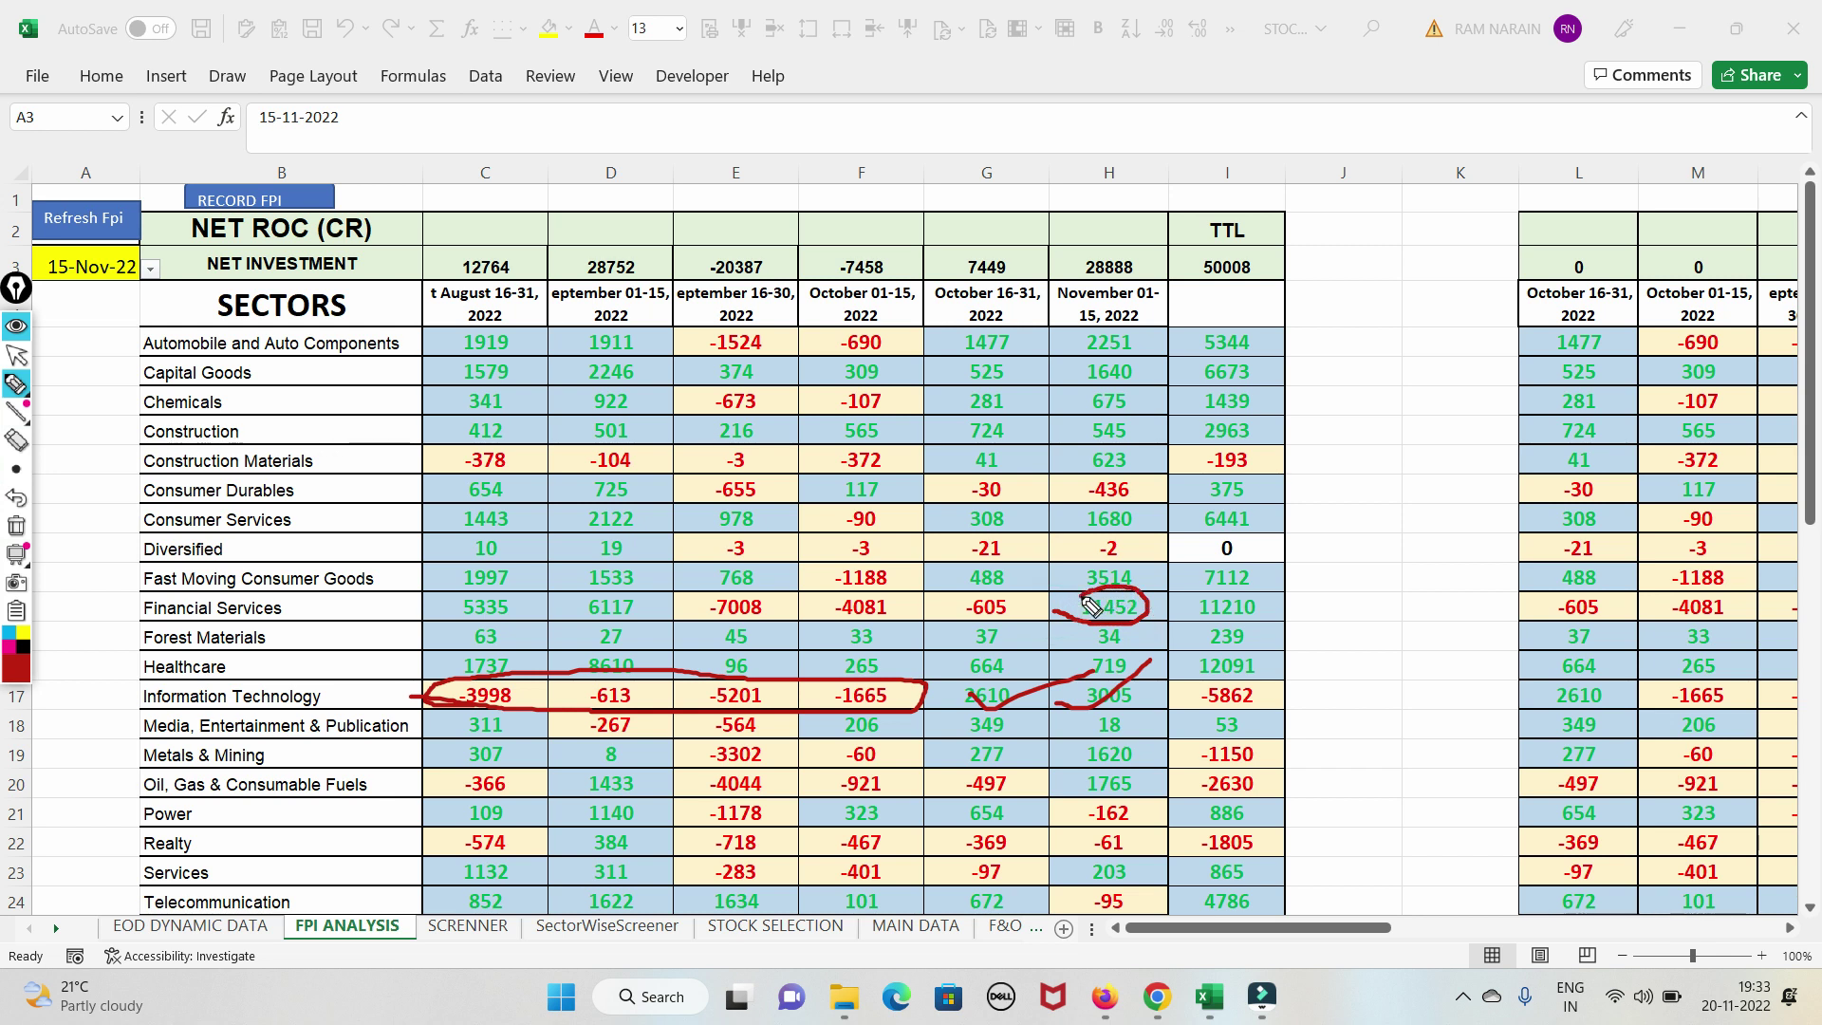
pyautogui.moveTo(1070, 804)
pyautogui.mouseDown()
pyautogui.moveTo(1153, 821)
pyautogui.moveTo(1156, 776)
pyautogui.mouseUp()
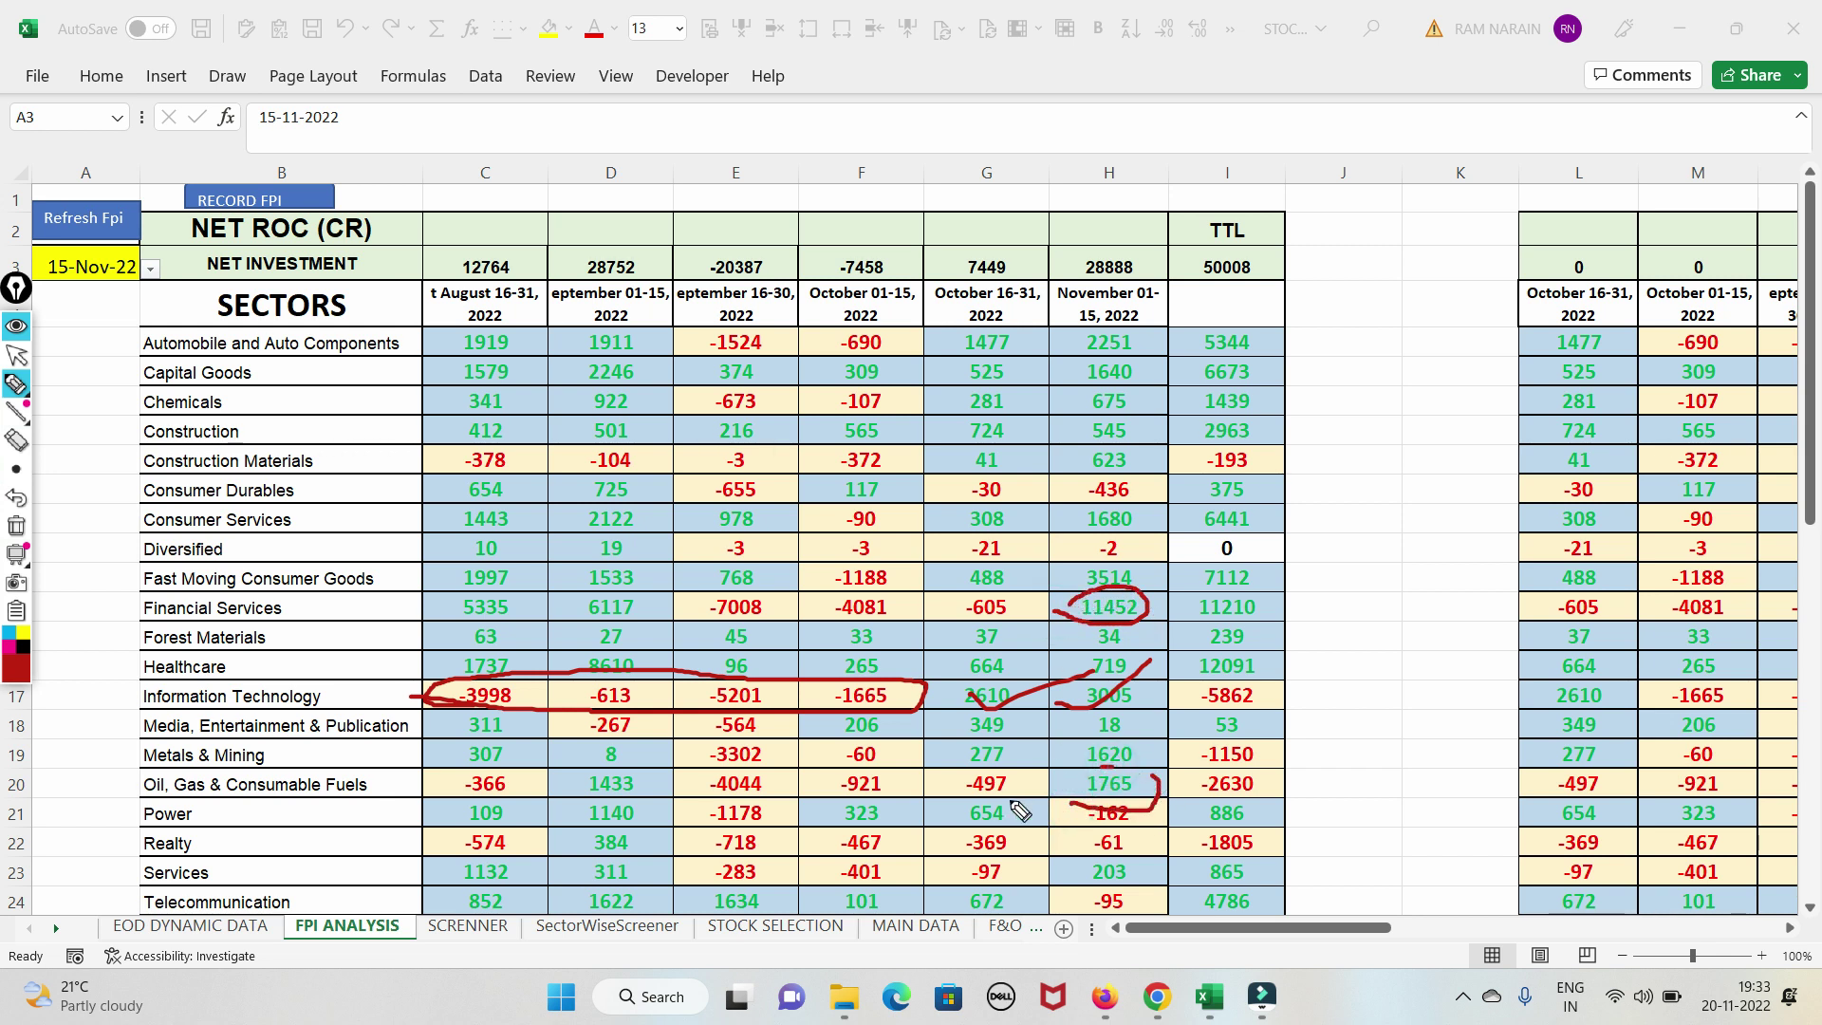
# Step: Erase all red ink, return to the normal pointer, and bring the browser forward
pyautogui.click(16, 525)
pyautogui.click(15, 355)
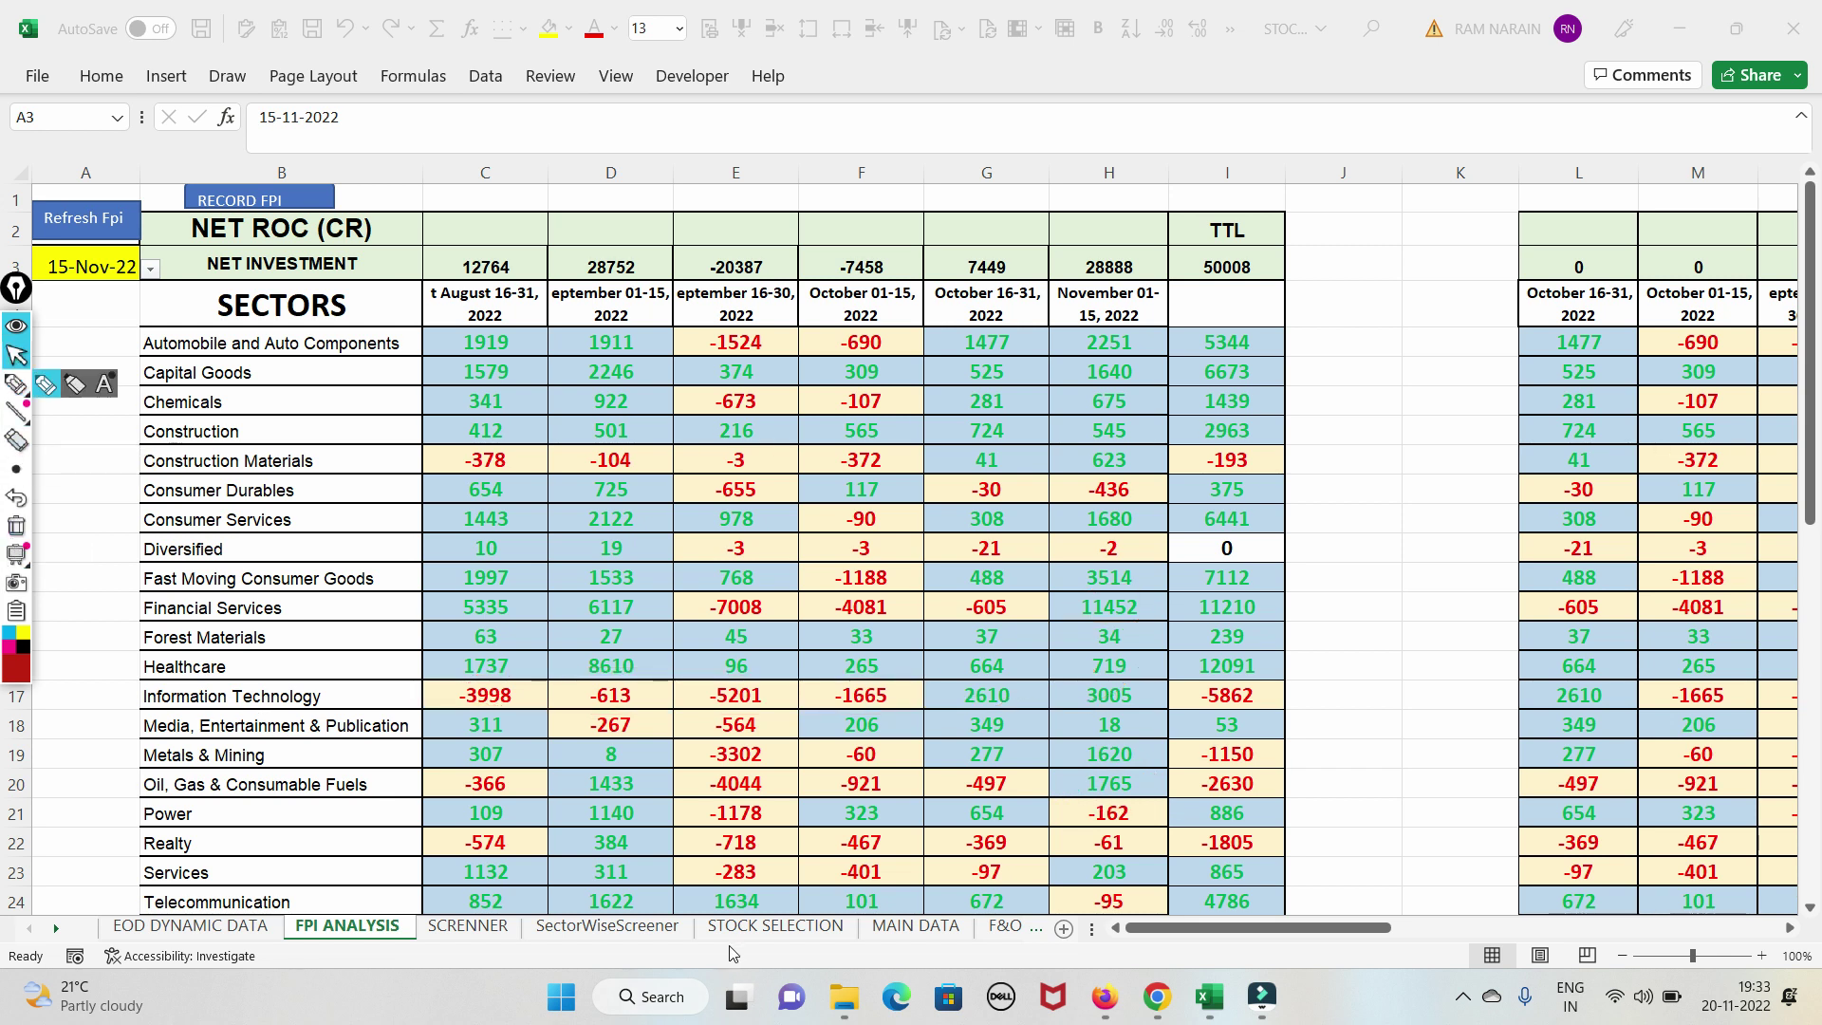
pyautogui.click(1155, 996)
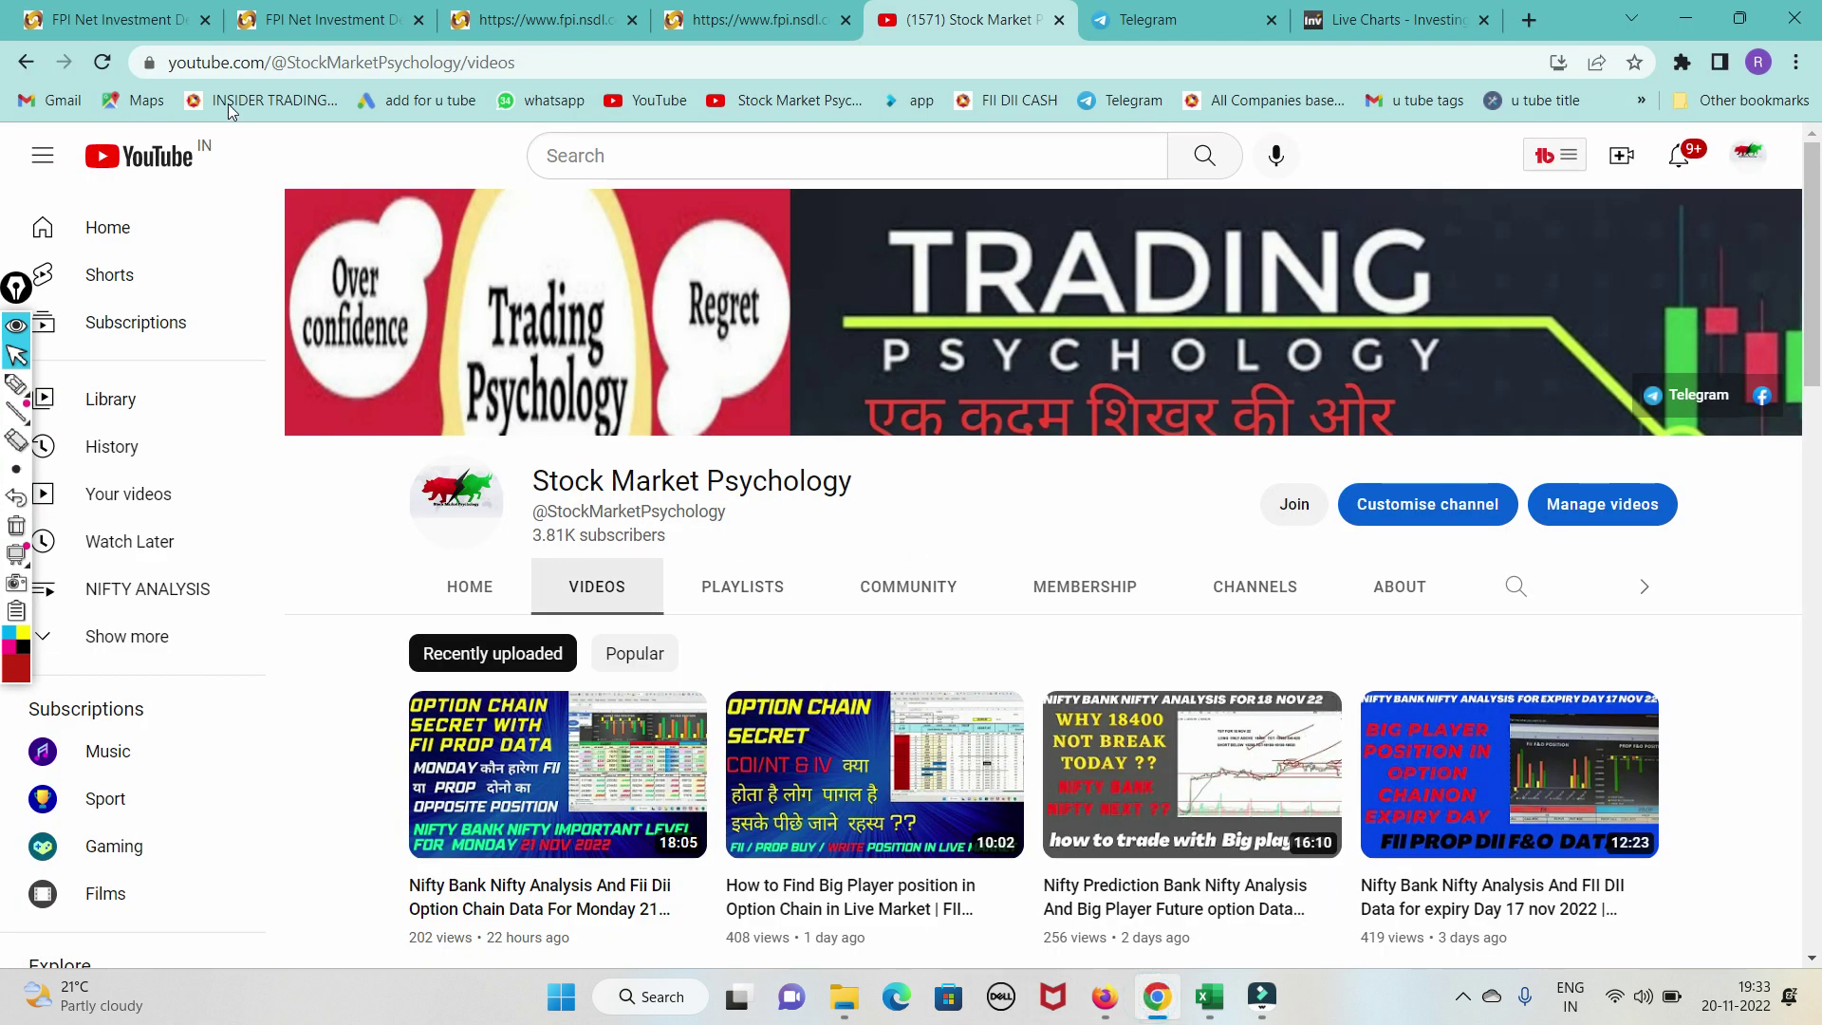
# Step: On the NSDL tab, open FPI Investment Details (Calendar Year) and scroll to November
pyautogui.click(134, 28)
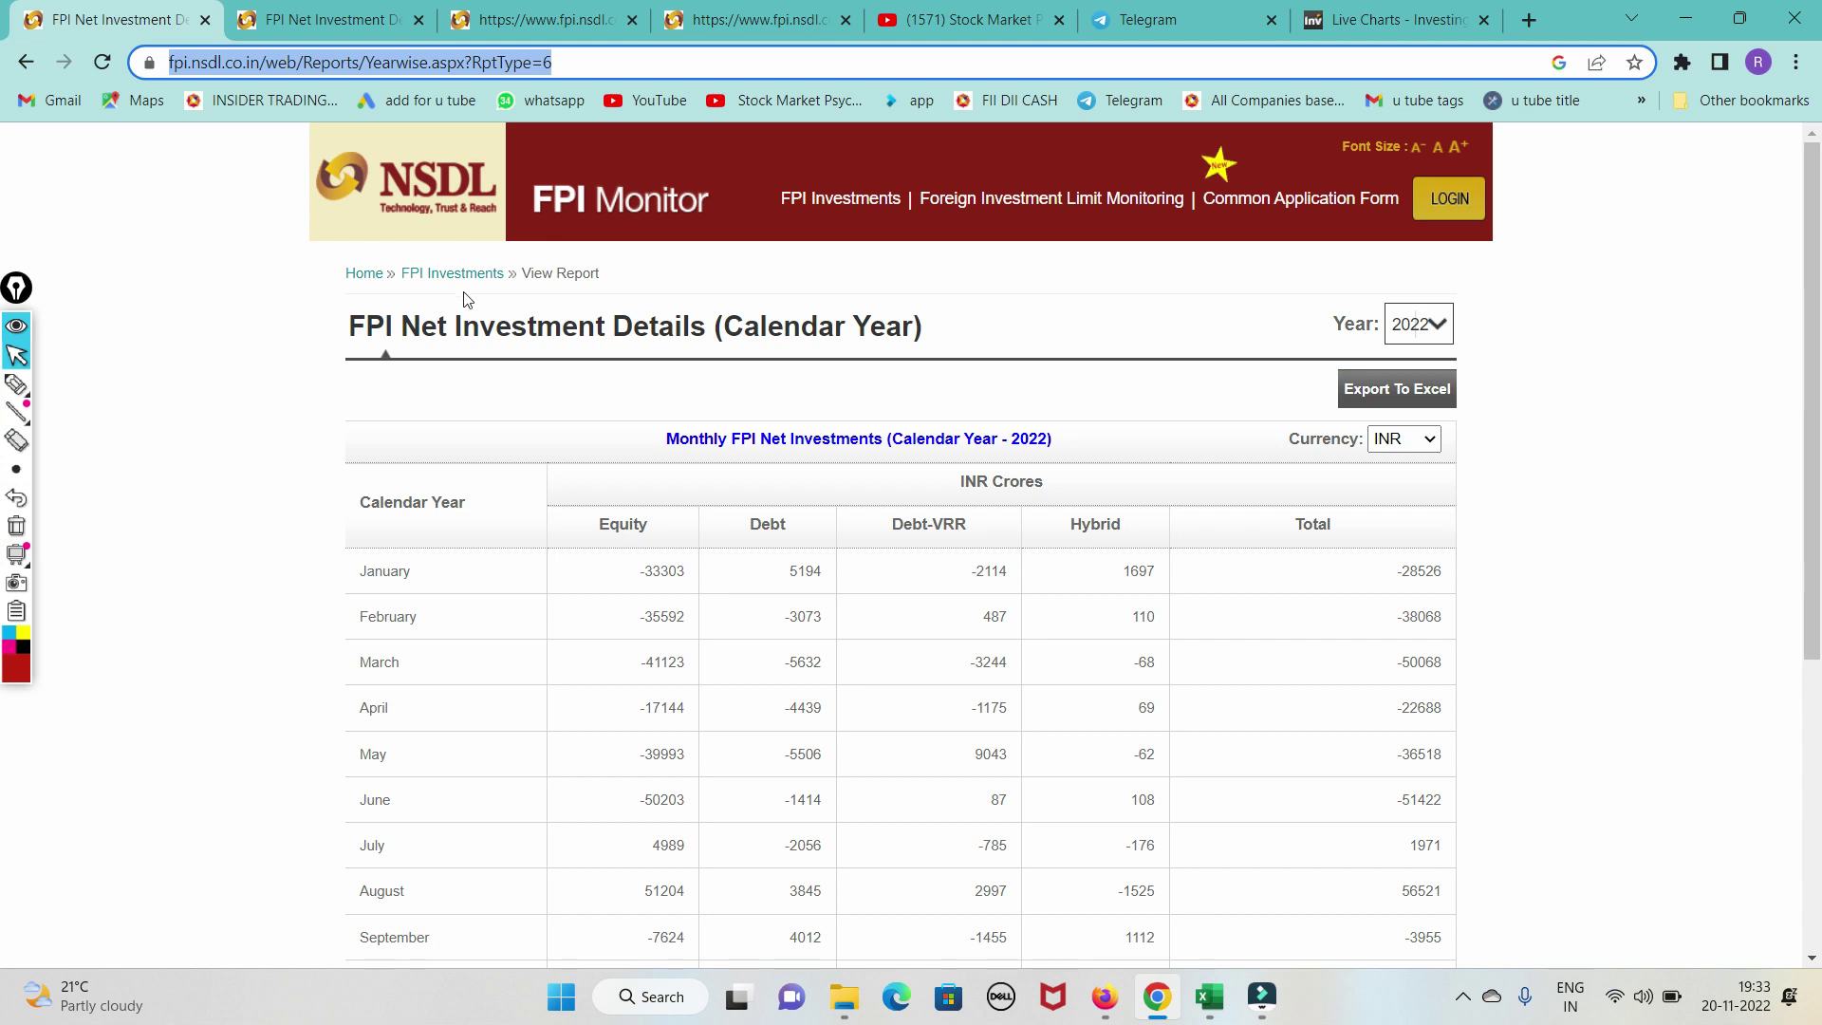
pyautogui.click(666, 62)
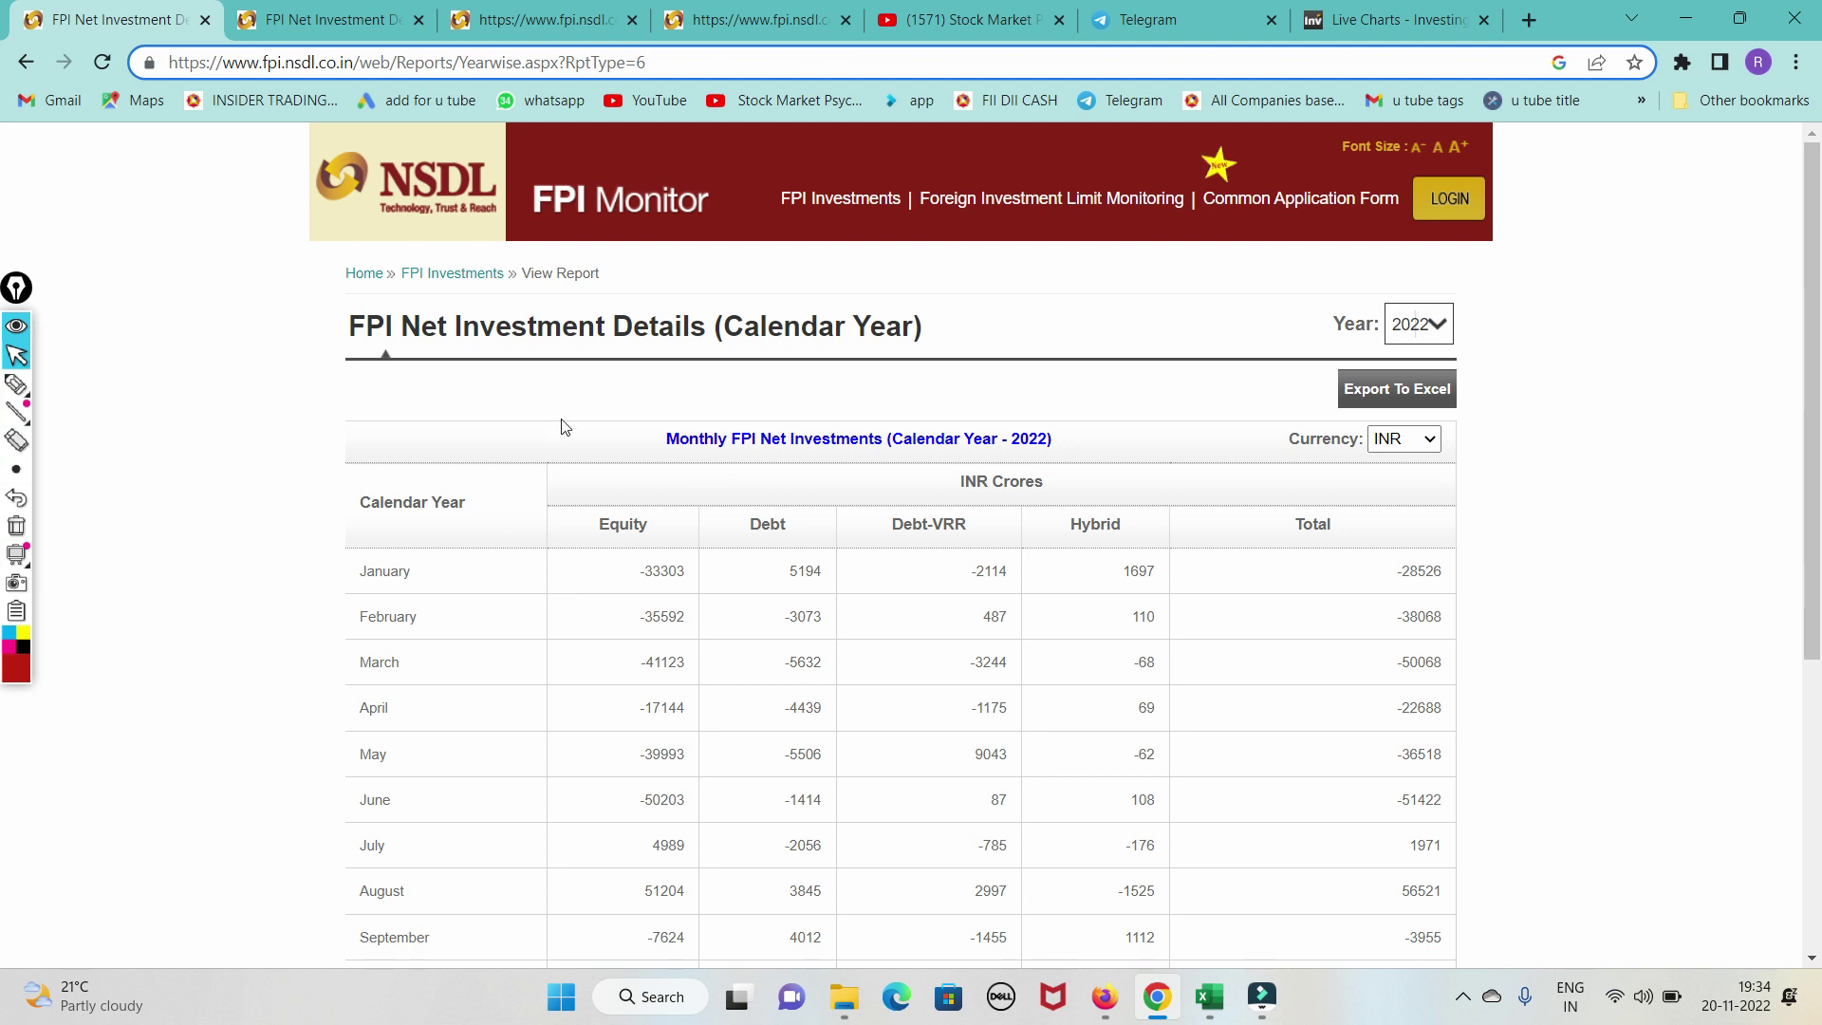
pyautogui.click(850, 207)
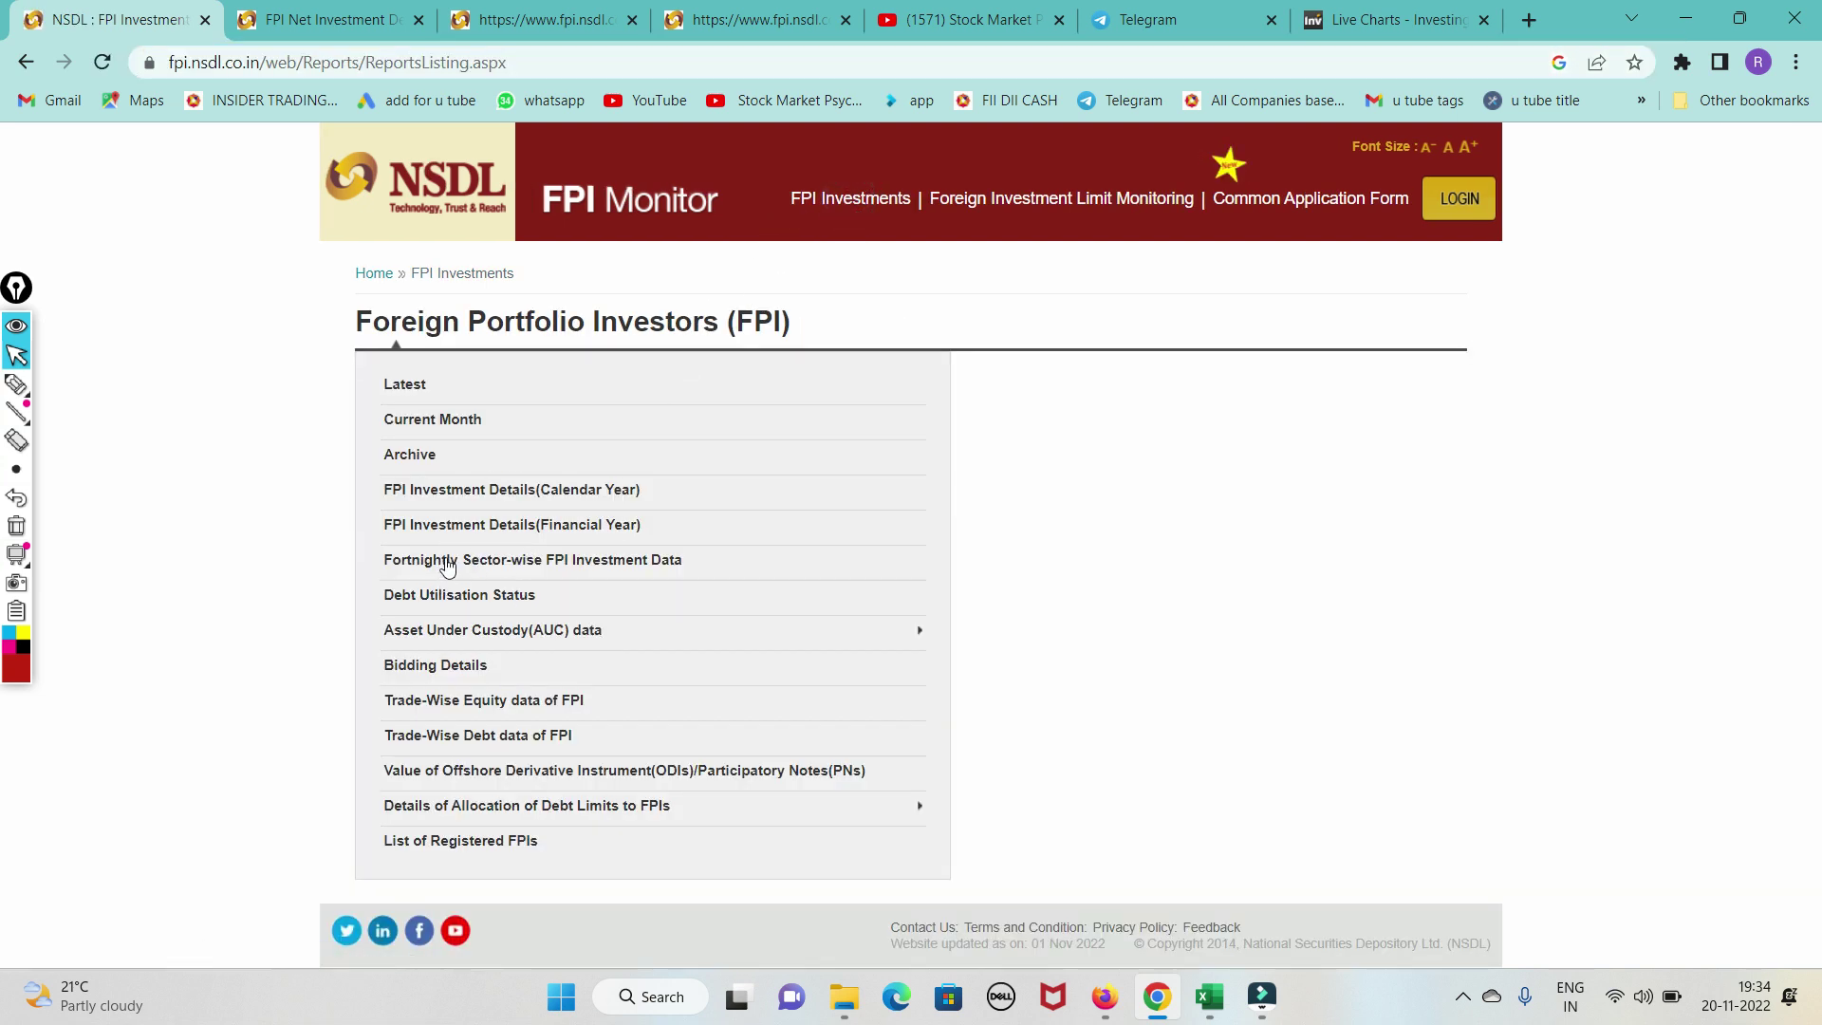
pyautogui.click(532, 504)
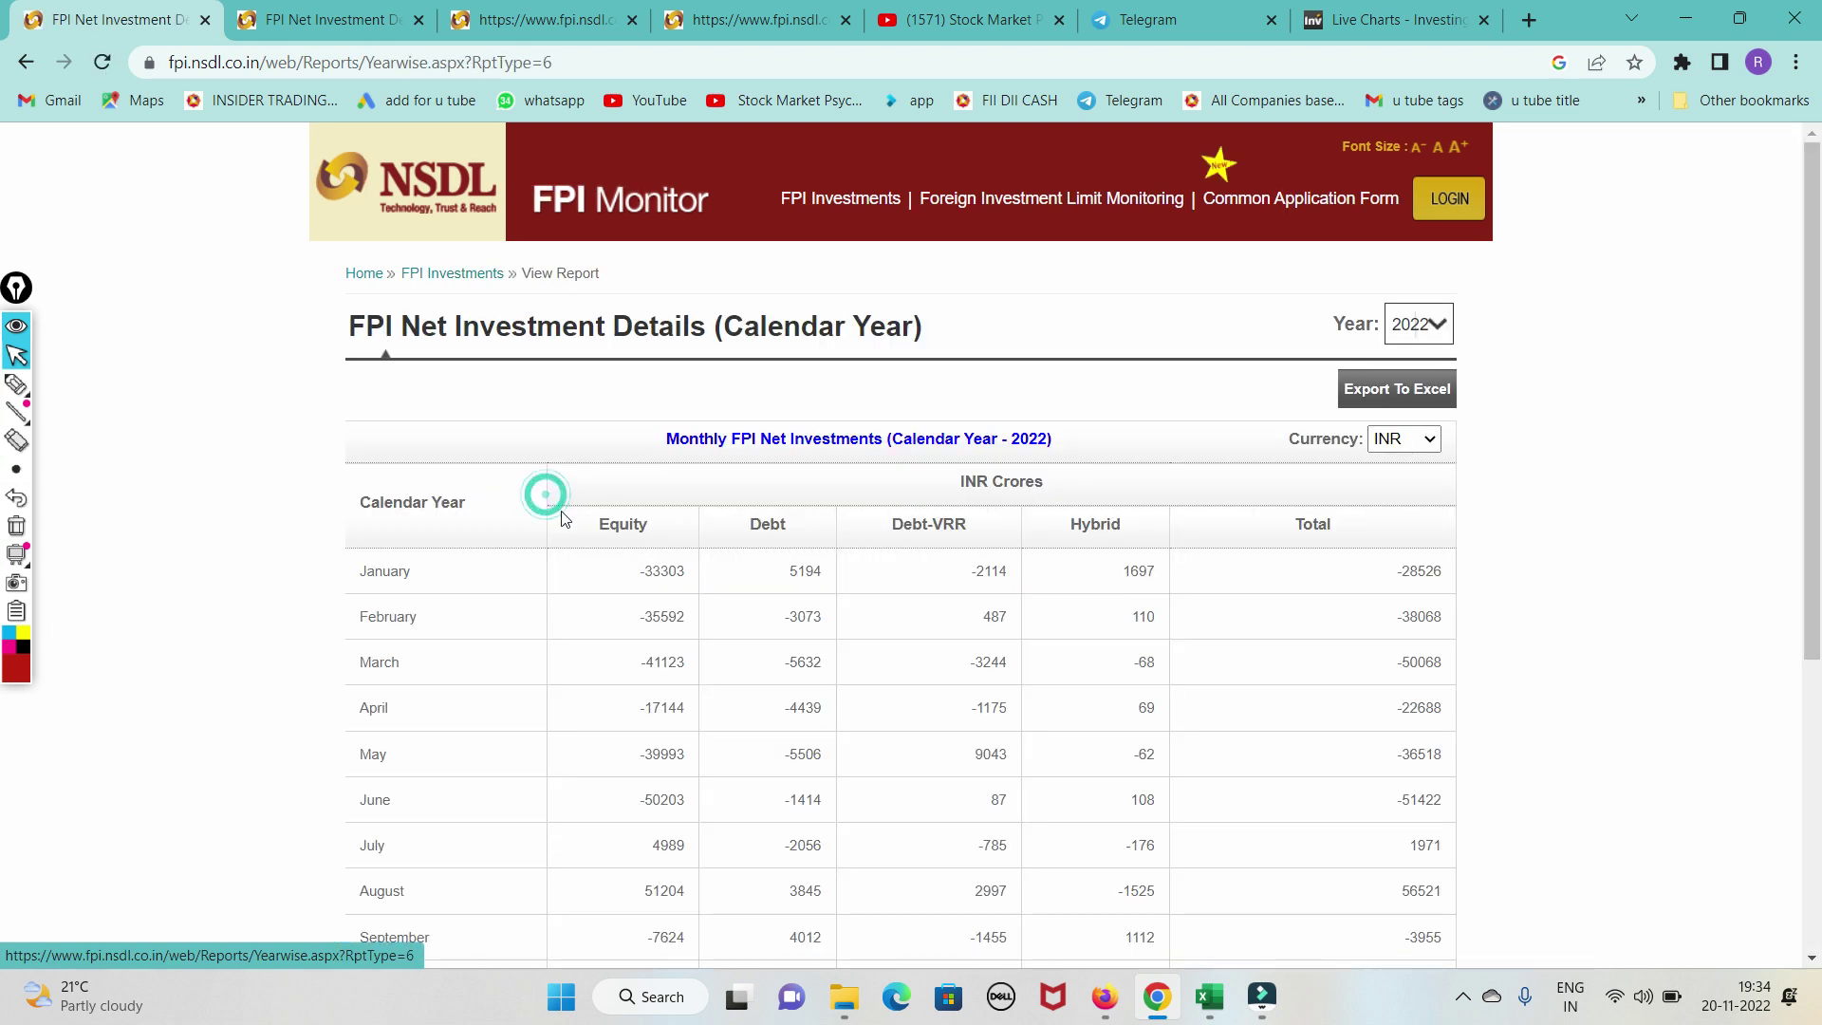
pyautogui.scroll(-4, 809, 629)
pyautogui.scroll(3, 569, 595)
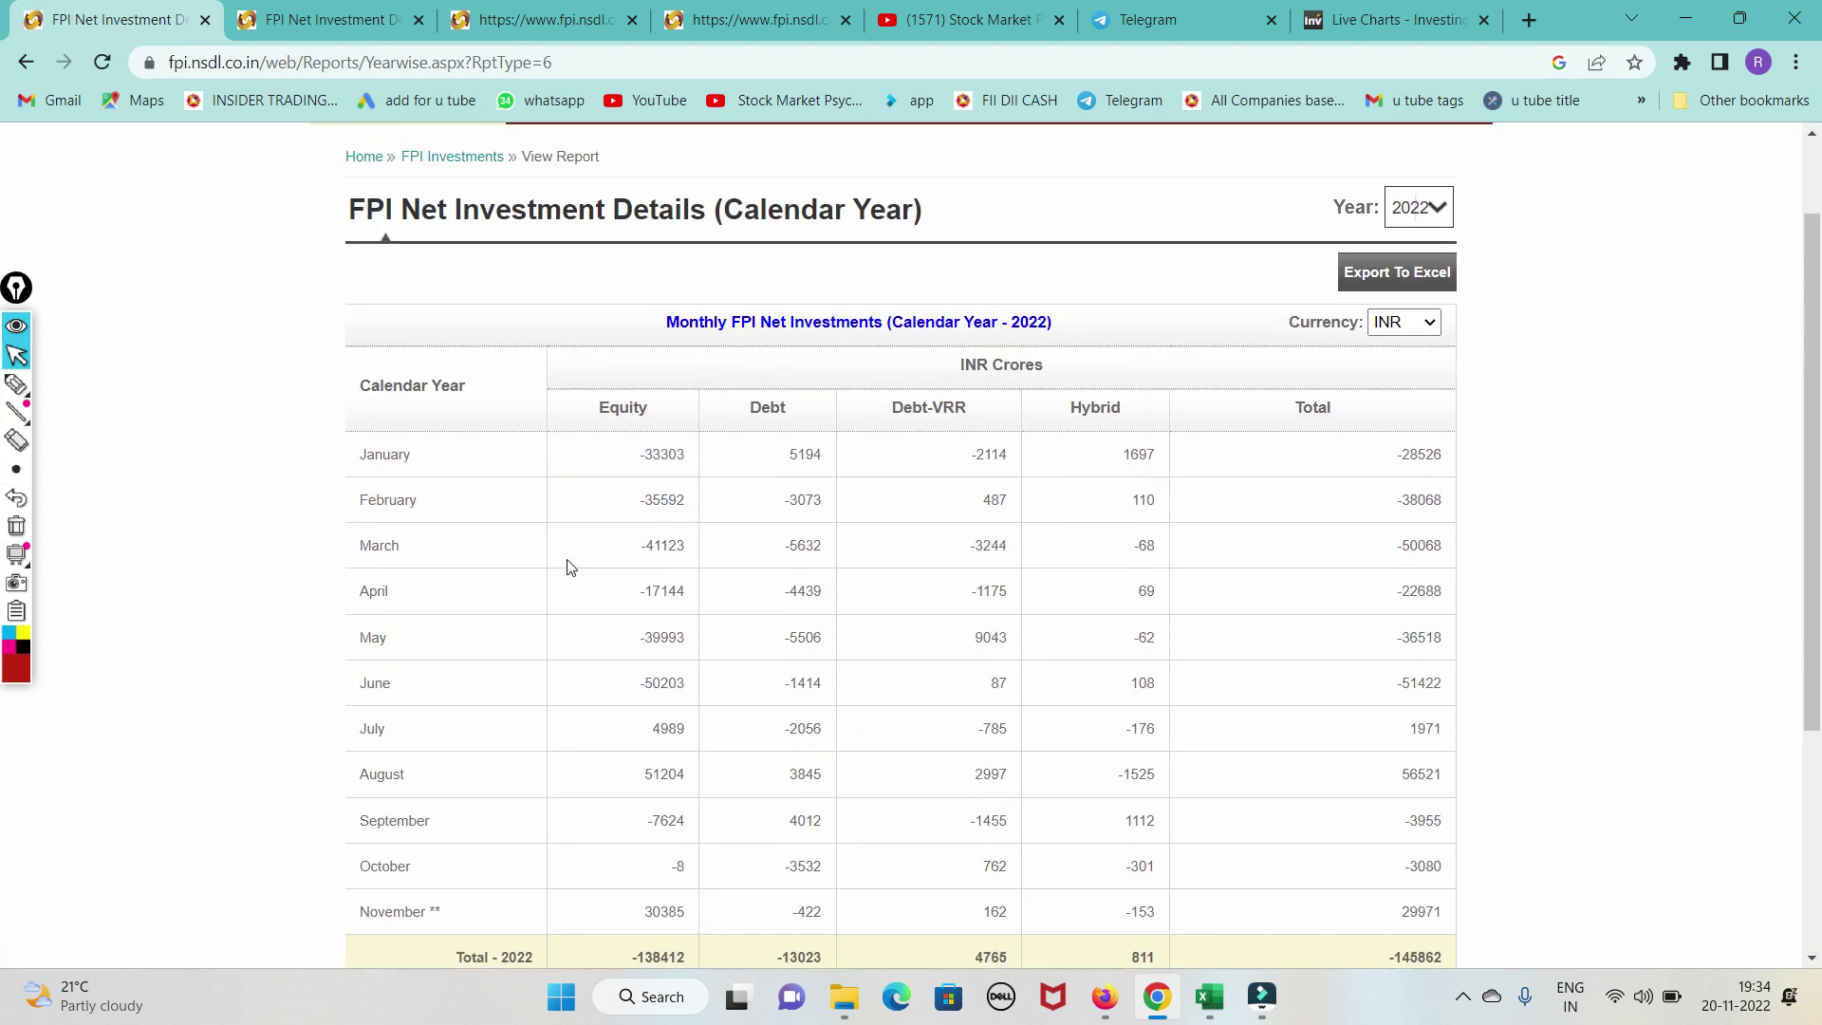
pyautogui.scroll(-3, 569, 567)
# Step: Circle November's equity 30385, debt -422 and Debt-VRR 162, erase, then return to Excel
pyautogui.click(16, 383)
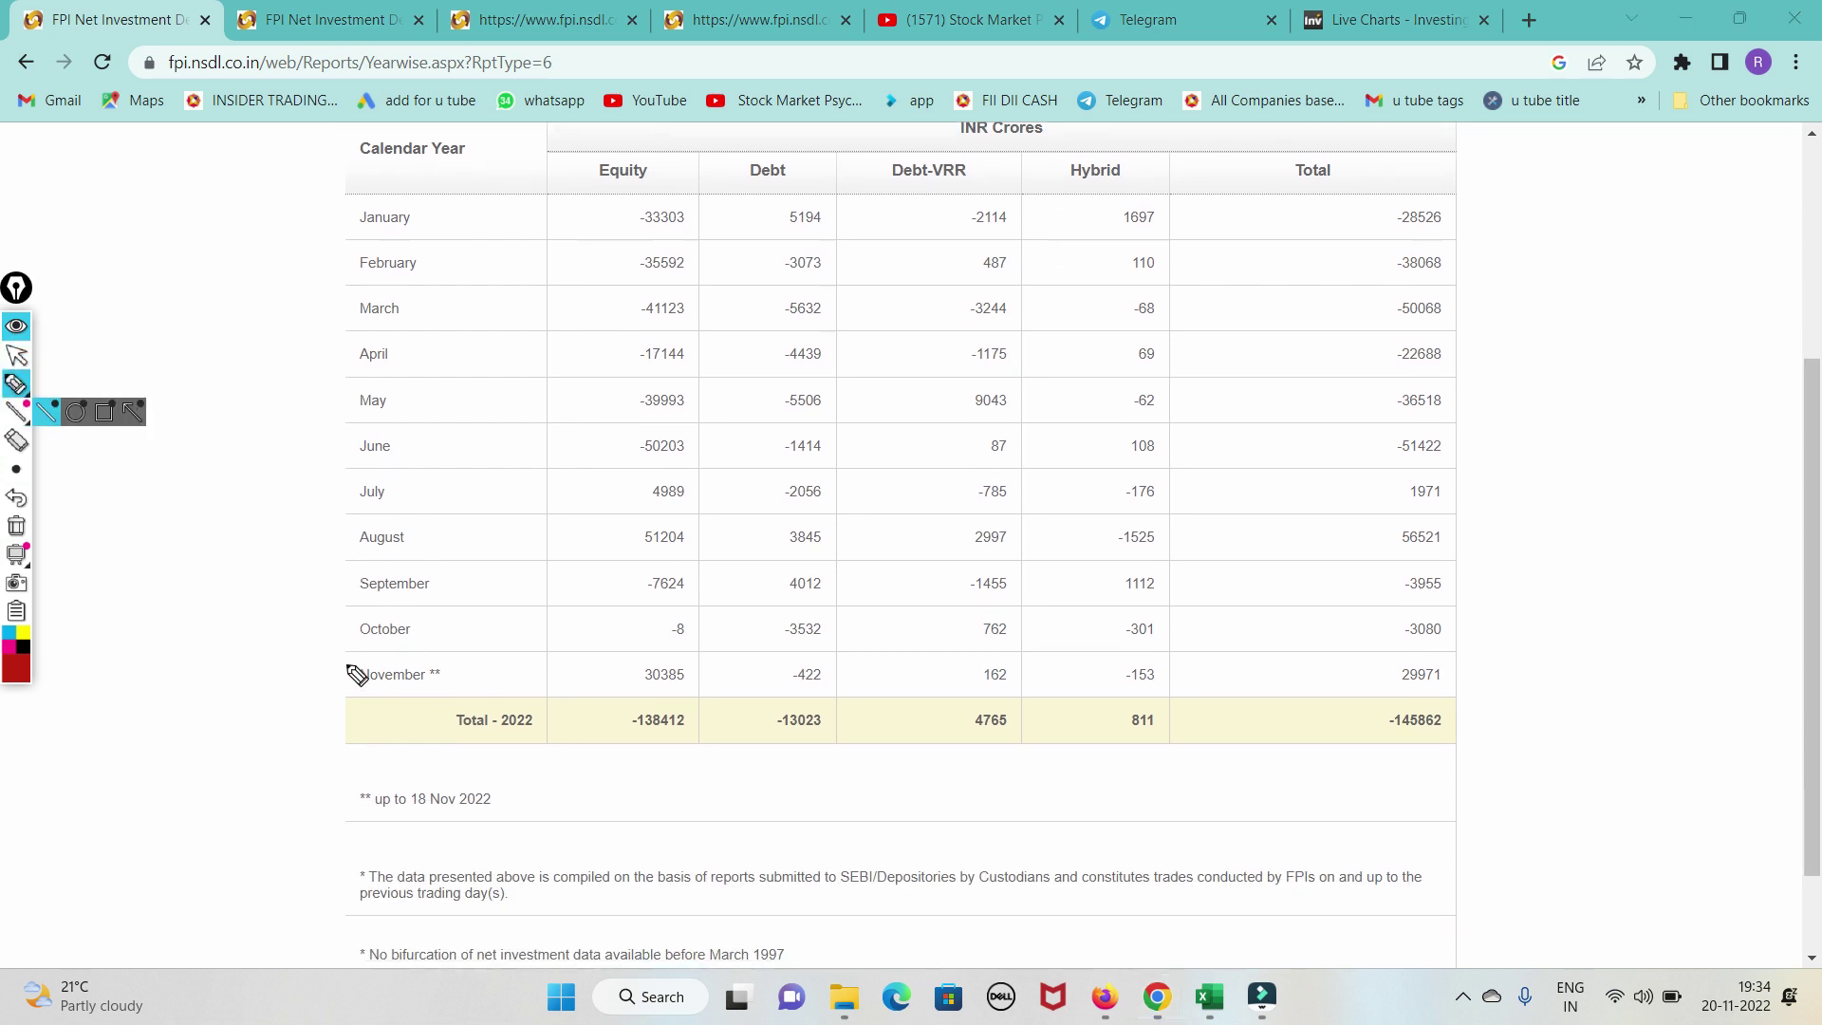
pyautogui.moveTo(460, 661)
pyautogui.mouseDown()
pyautogui.moveTo(360, 700)
pyautogui.moveTo(463, 656)
pyautogui.mouseUp()
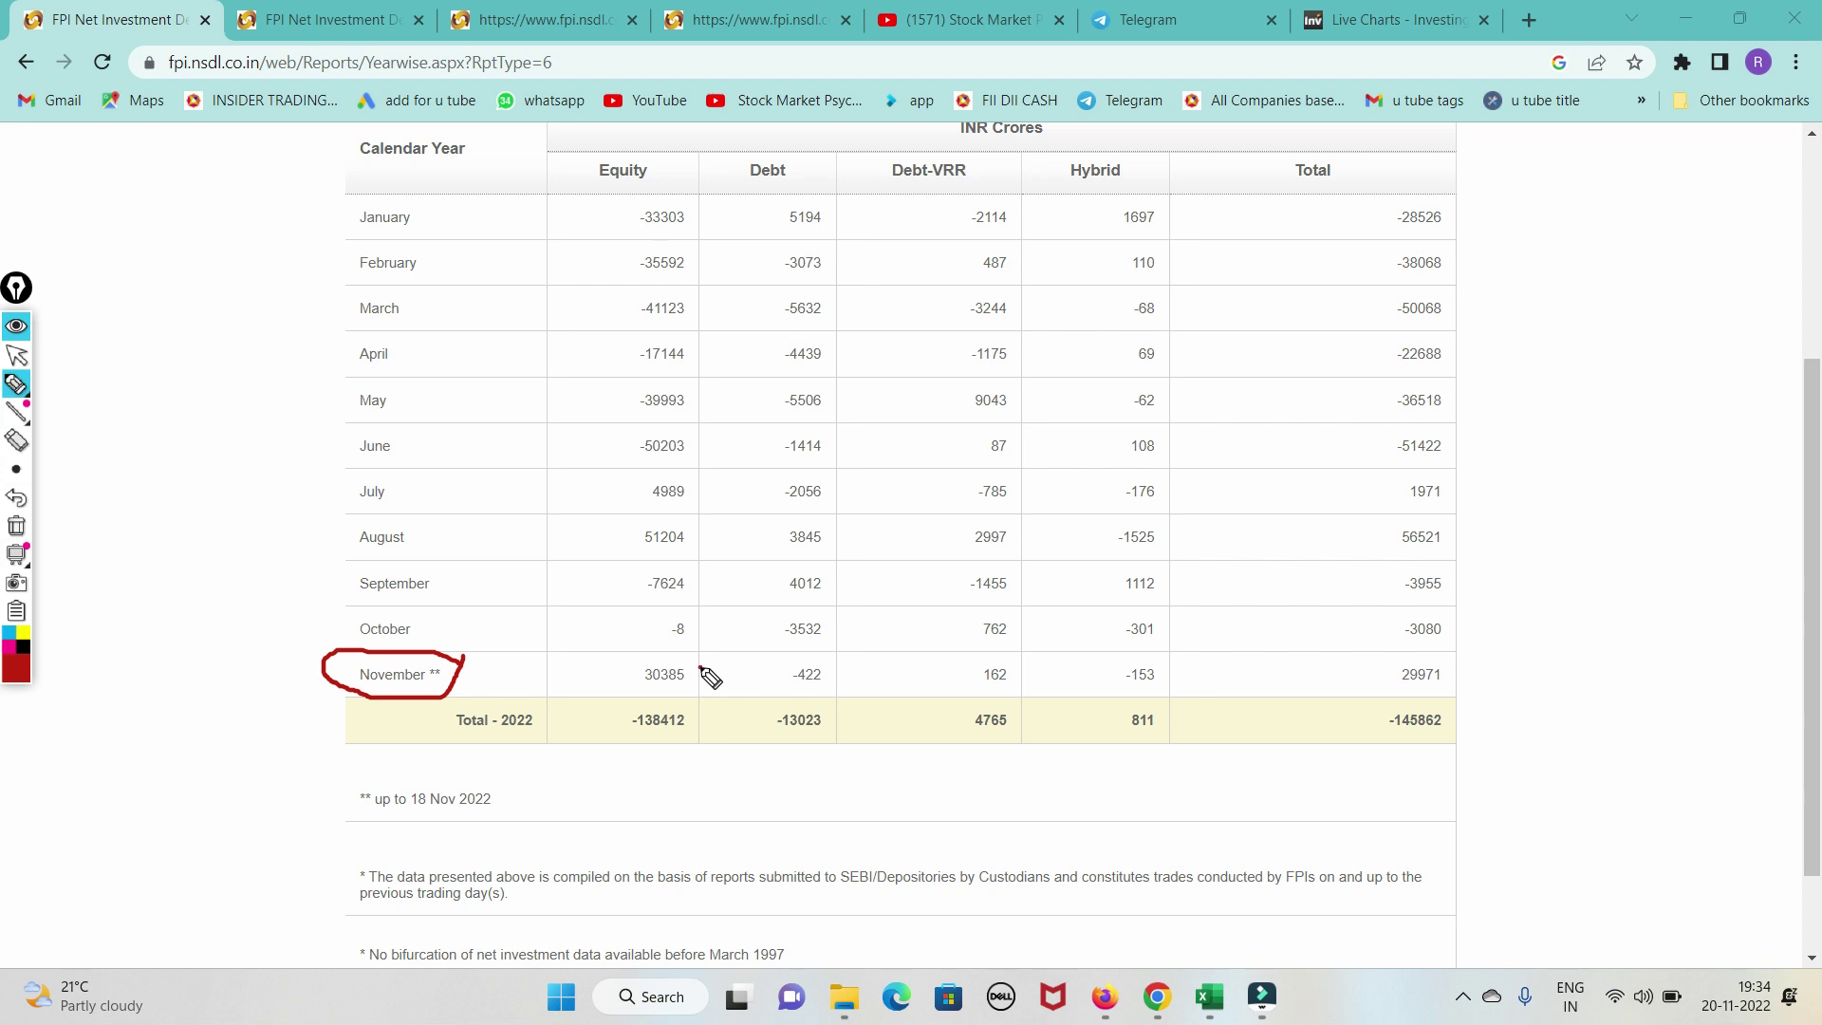
pyautogui.moveTo(702, 669)
pyautogui.mouseDown()
pyautogui.moveTo(631, 693)
pyautogui.moveTo(688, 702)
pyautogui.moveTo(714, 681)
pyautogui.moveTo(650, 669)
pyautogui.moveTo(776, 608)
pyautogui.mouseUp()
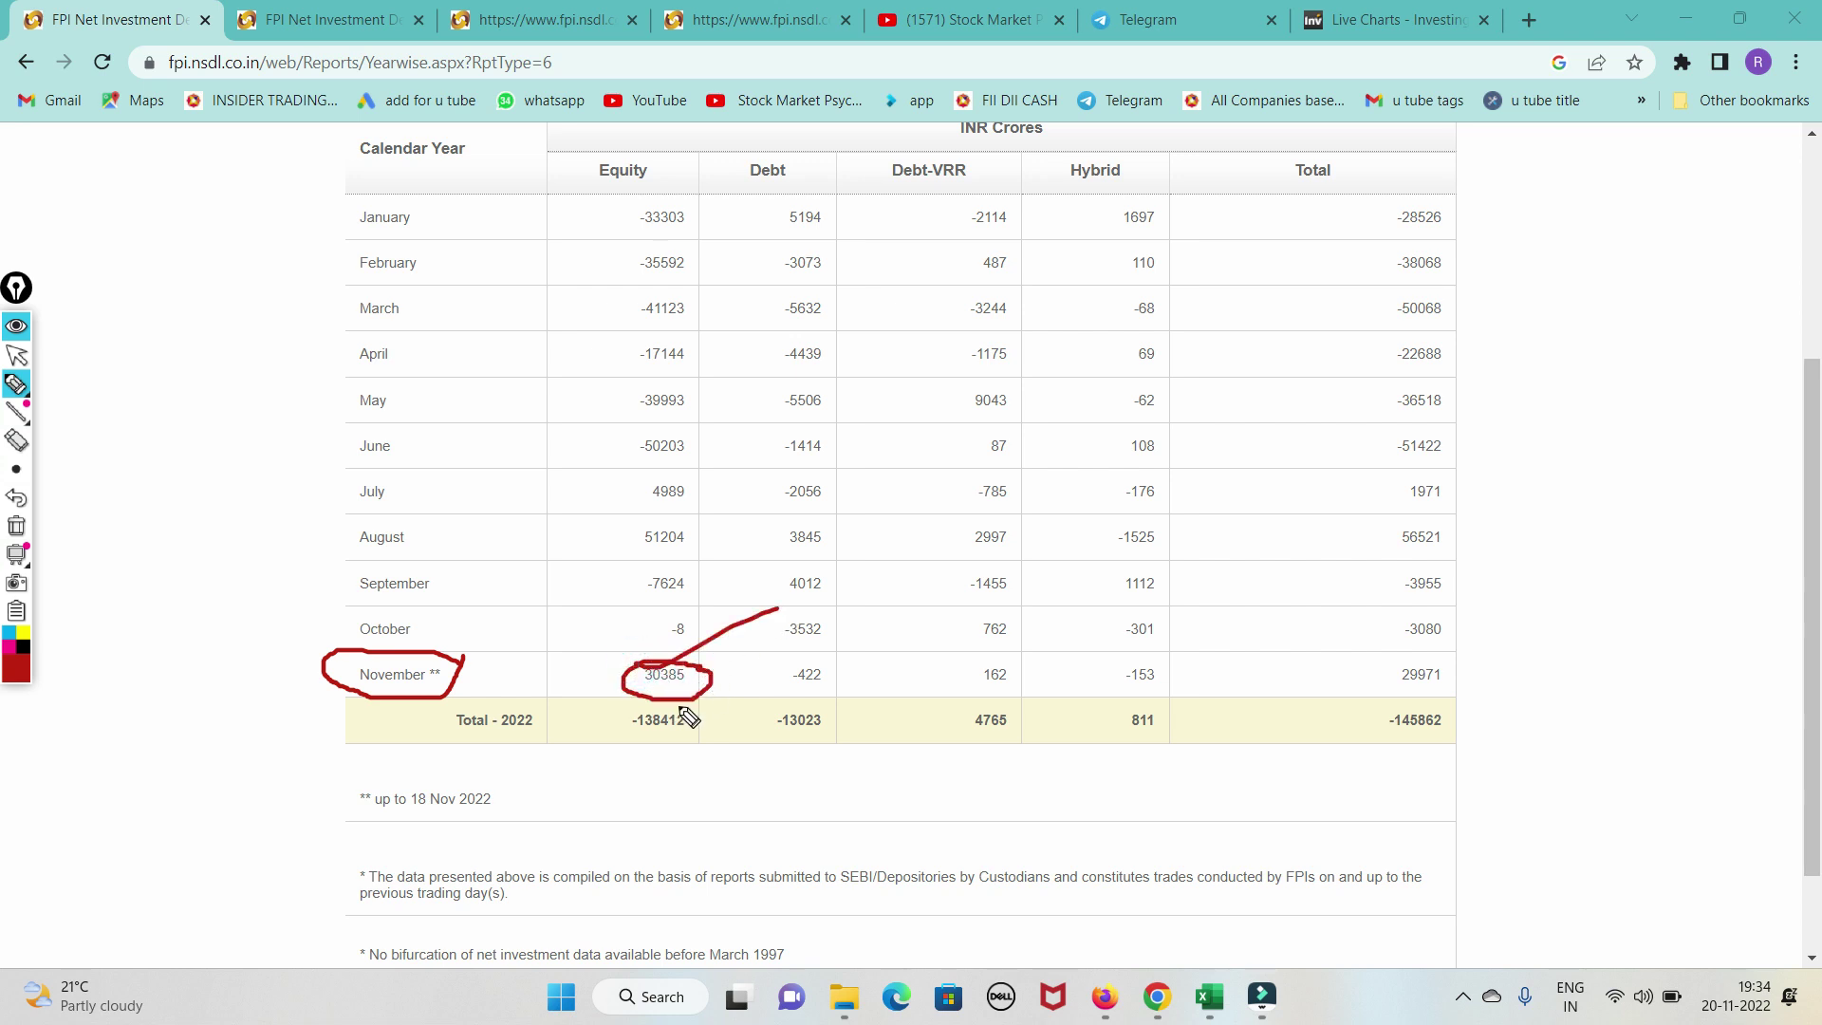
pyautogui.moveTo(833, 657)
pyautogui.mouseDown()
pyautogui.moveTo(784, 669)
pyautogui.moveTo(834, 679)
pyautogui.moveTo(818, 699)
pyautogui.mouseUp()
pyautogui.moveTo(1026, 665)
pyautogui.mouseDown()
pyautogui.moveTo(1001, 648)
pyautogui.moveTo(985, 697)
pyautogui.moveTo(1027, 694)
pyautogui.mouseUp()
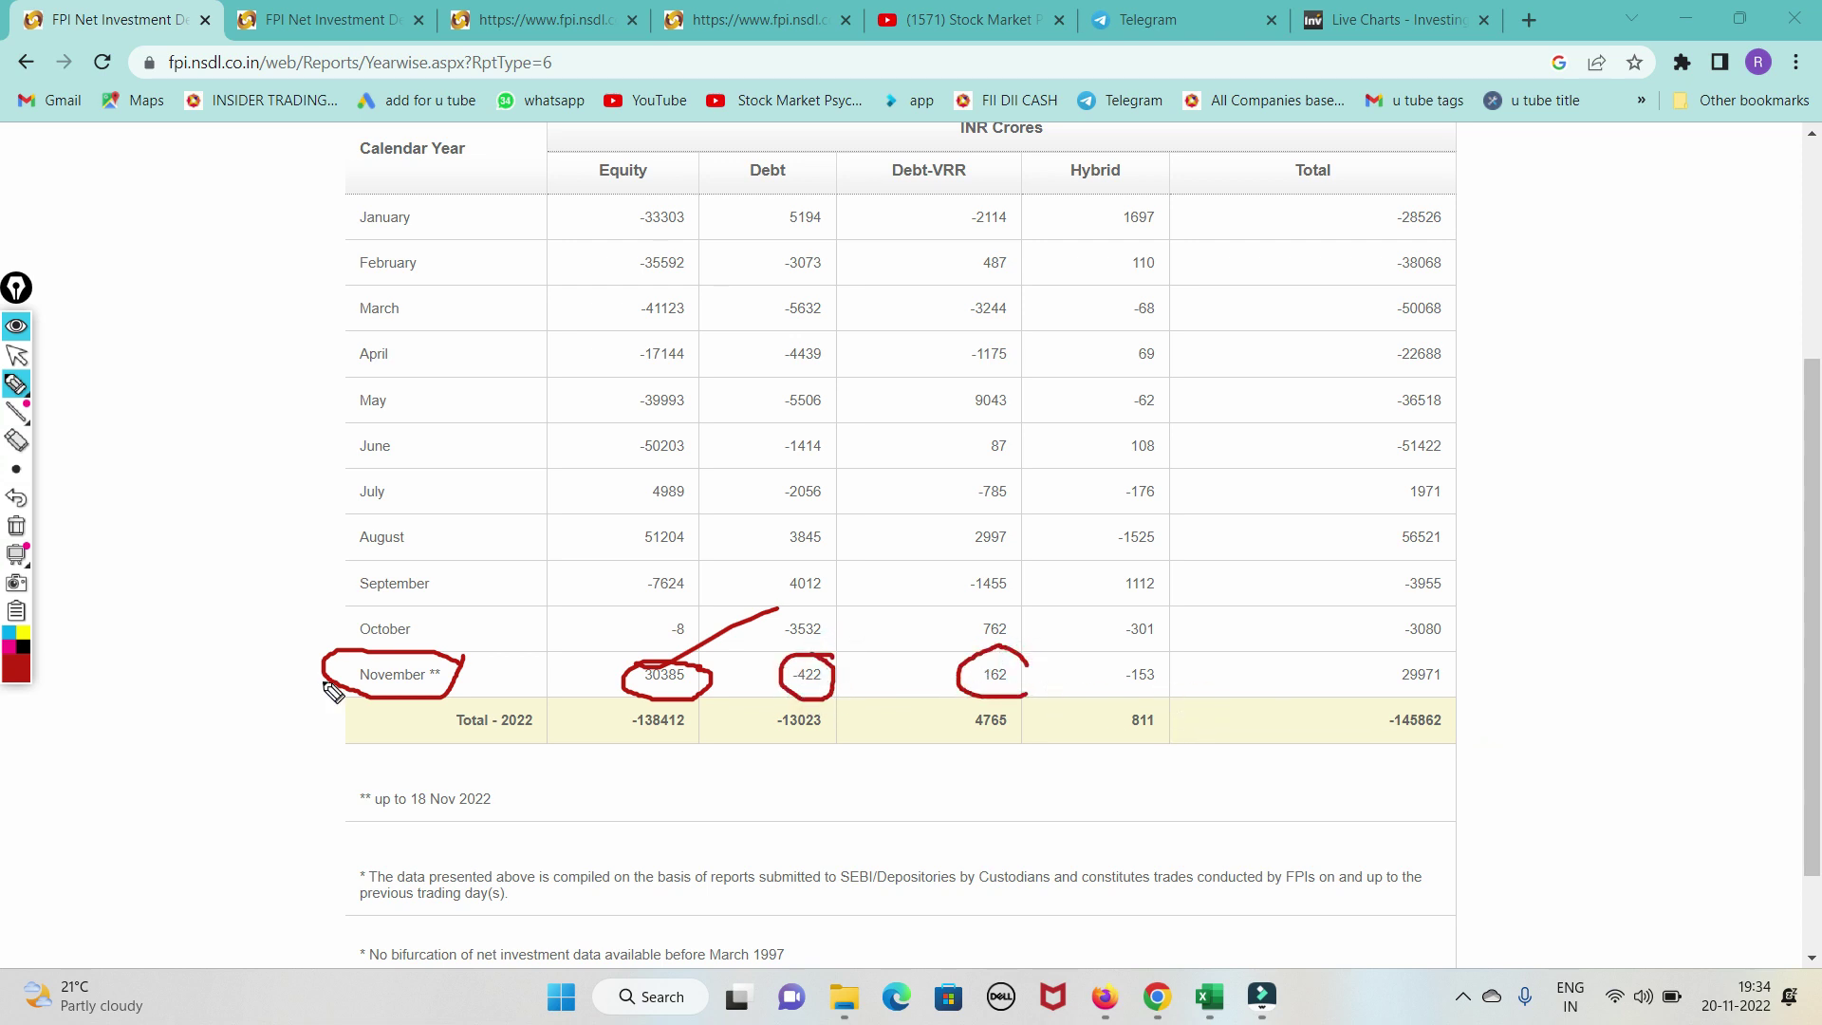
pyautogui.click(16, 529)
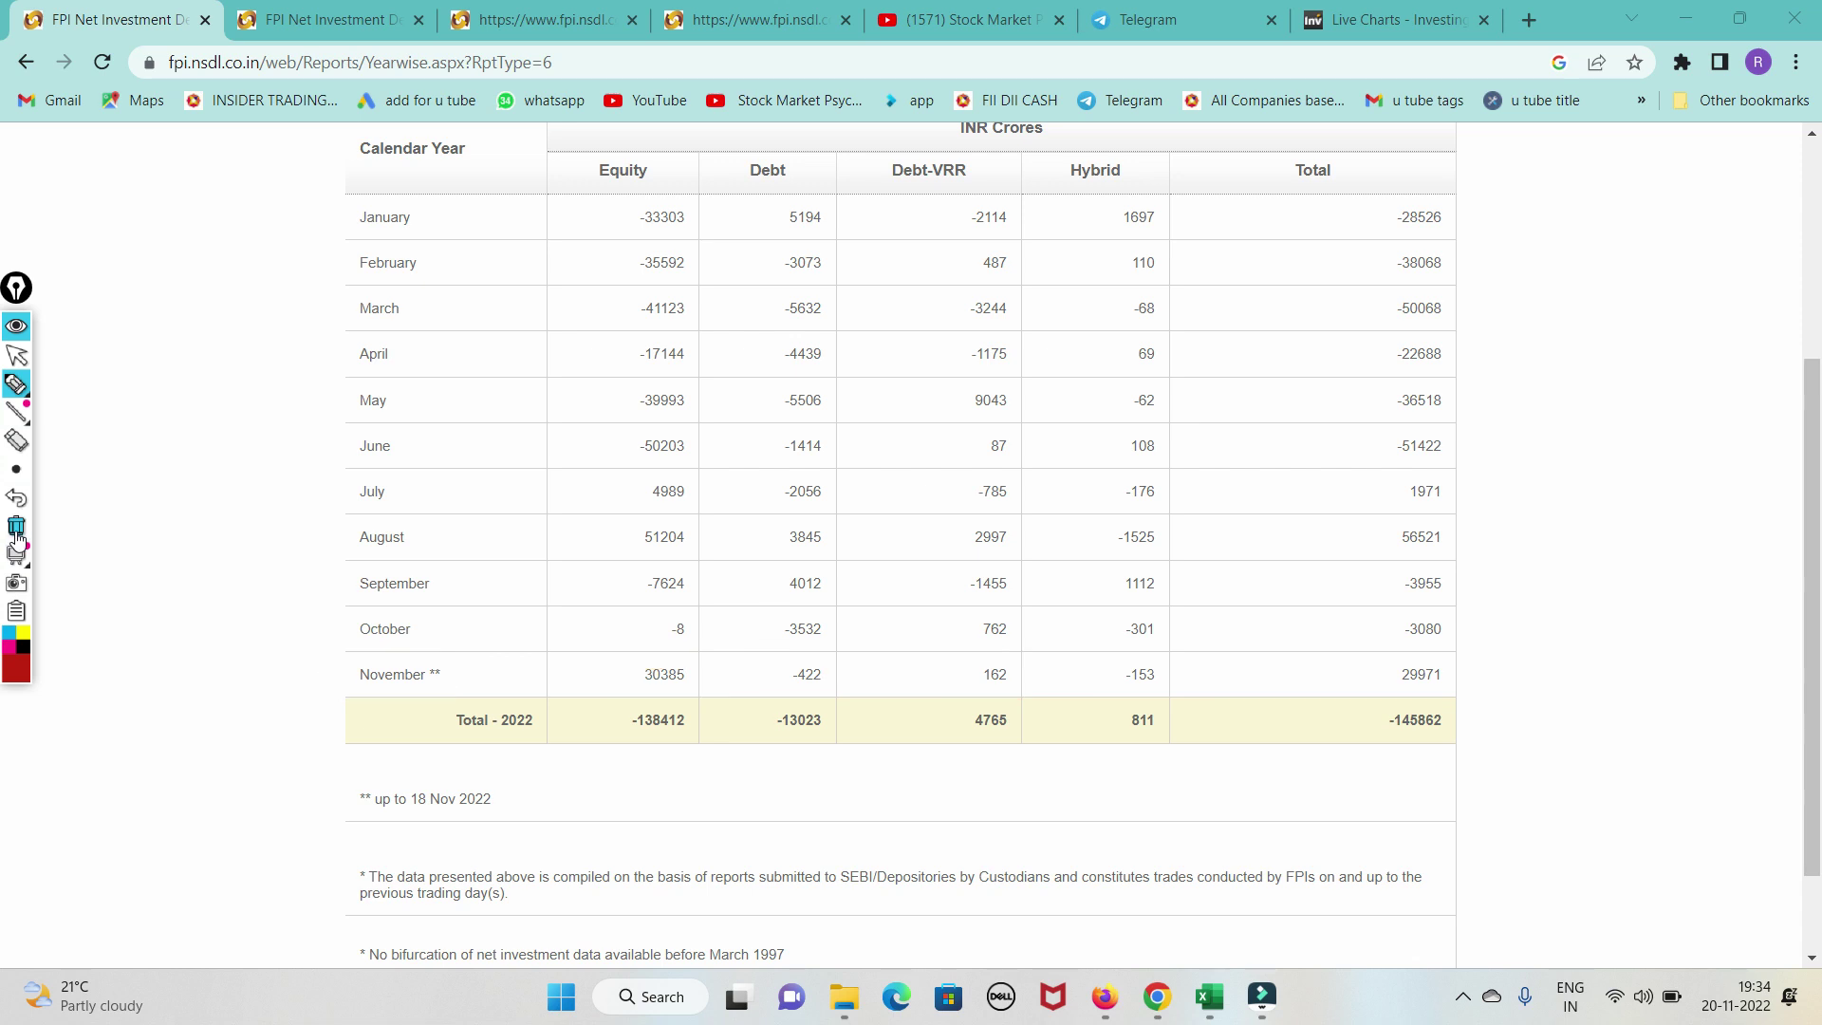
pyautogui.click(16, 355)
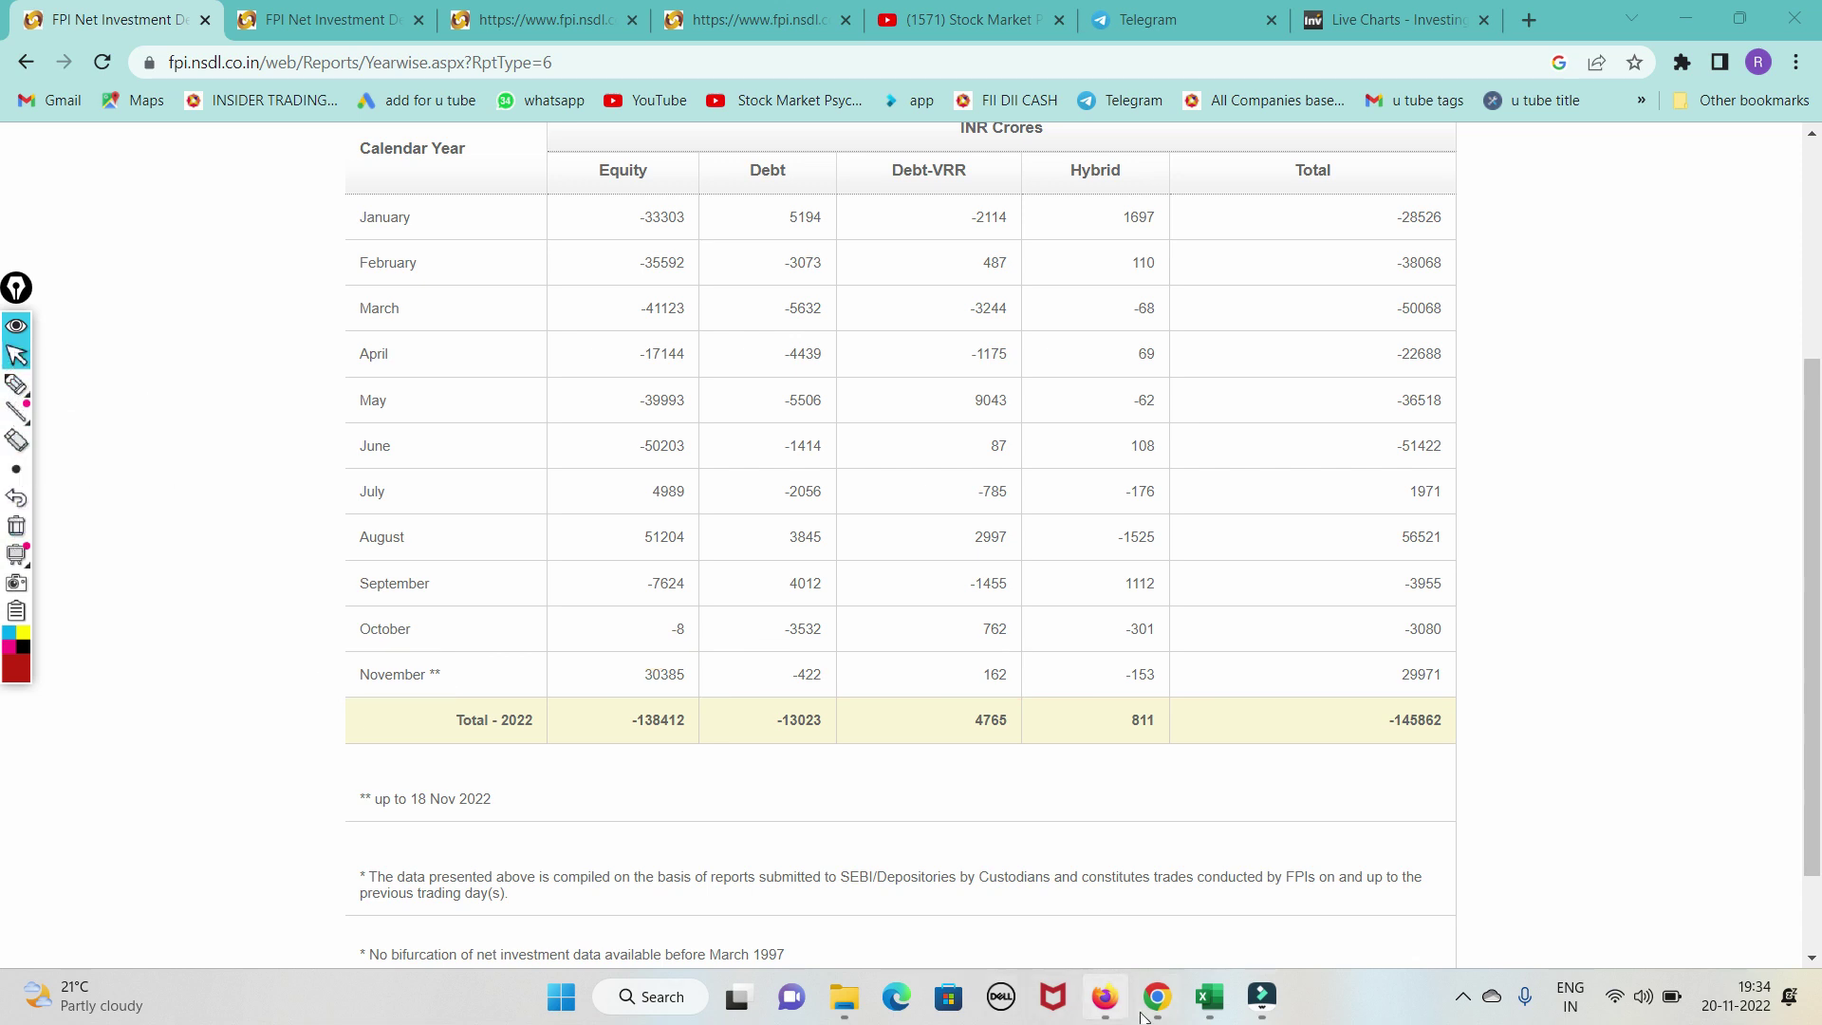
pyautogui.moveTo(1208, 996)
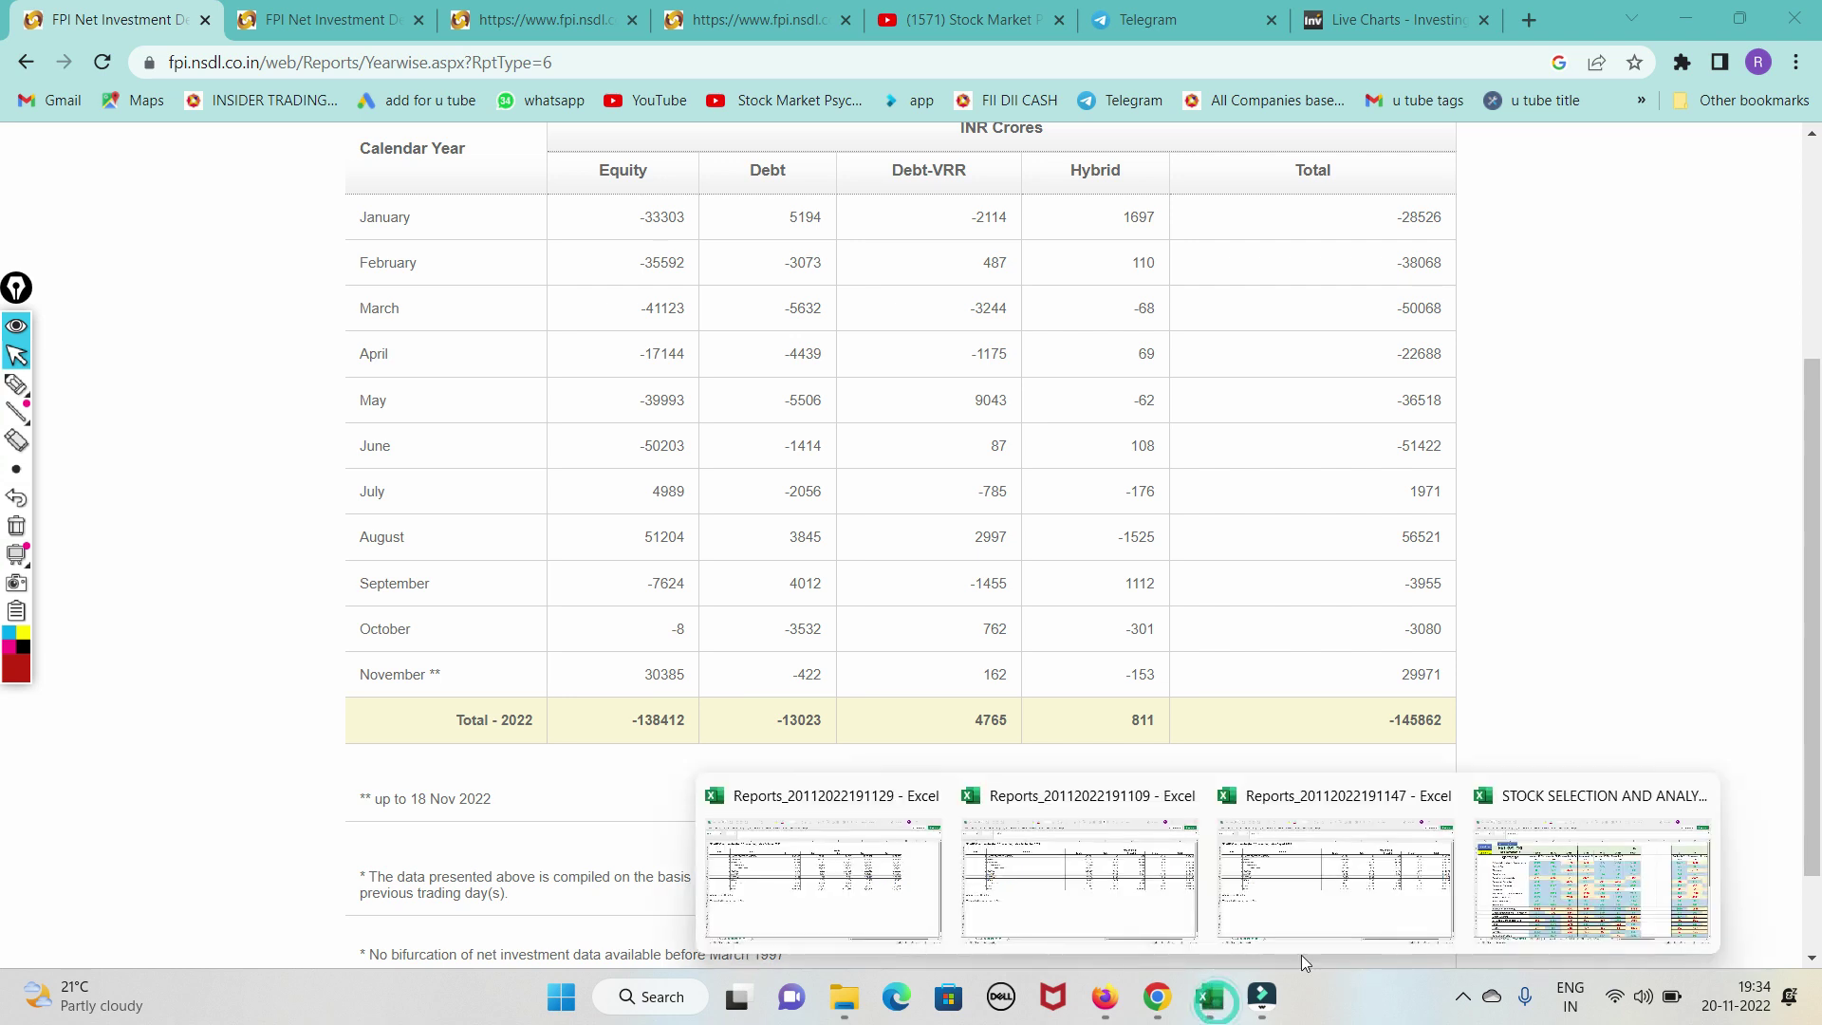
pyautogui.click(1549, 882)
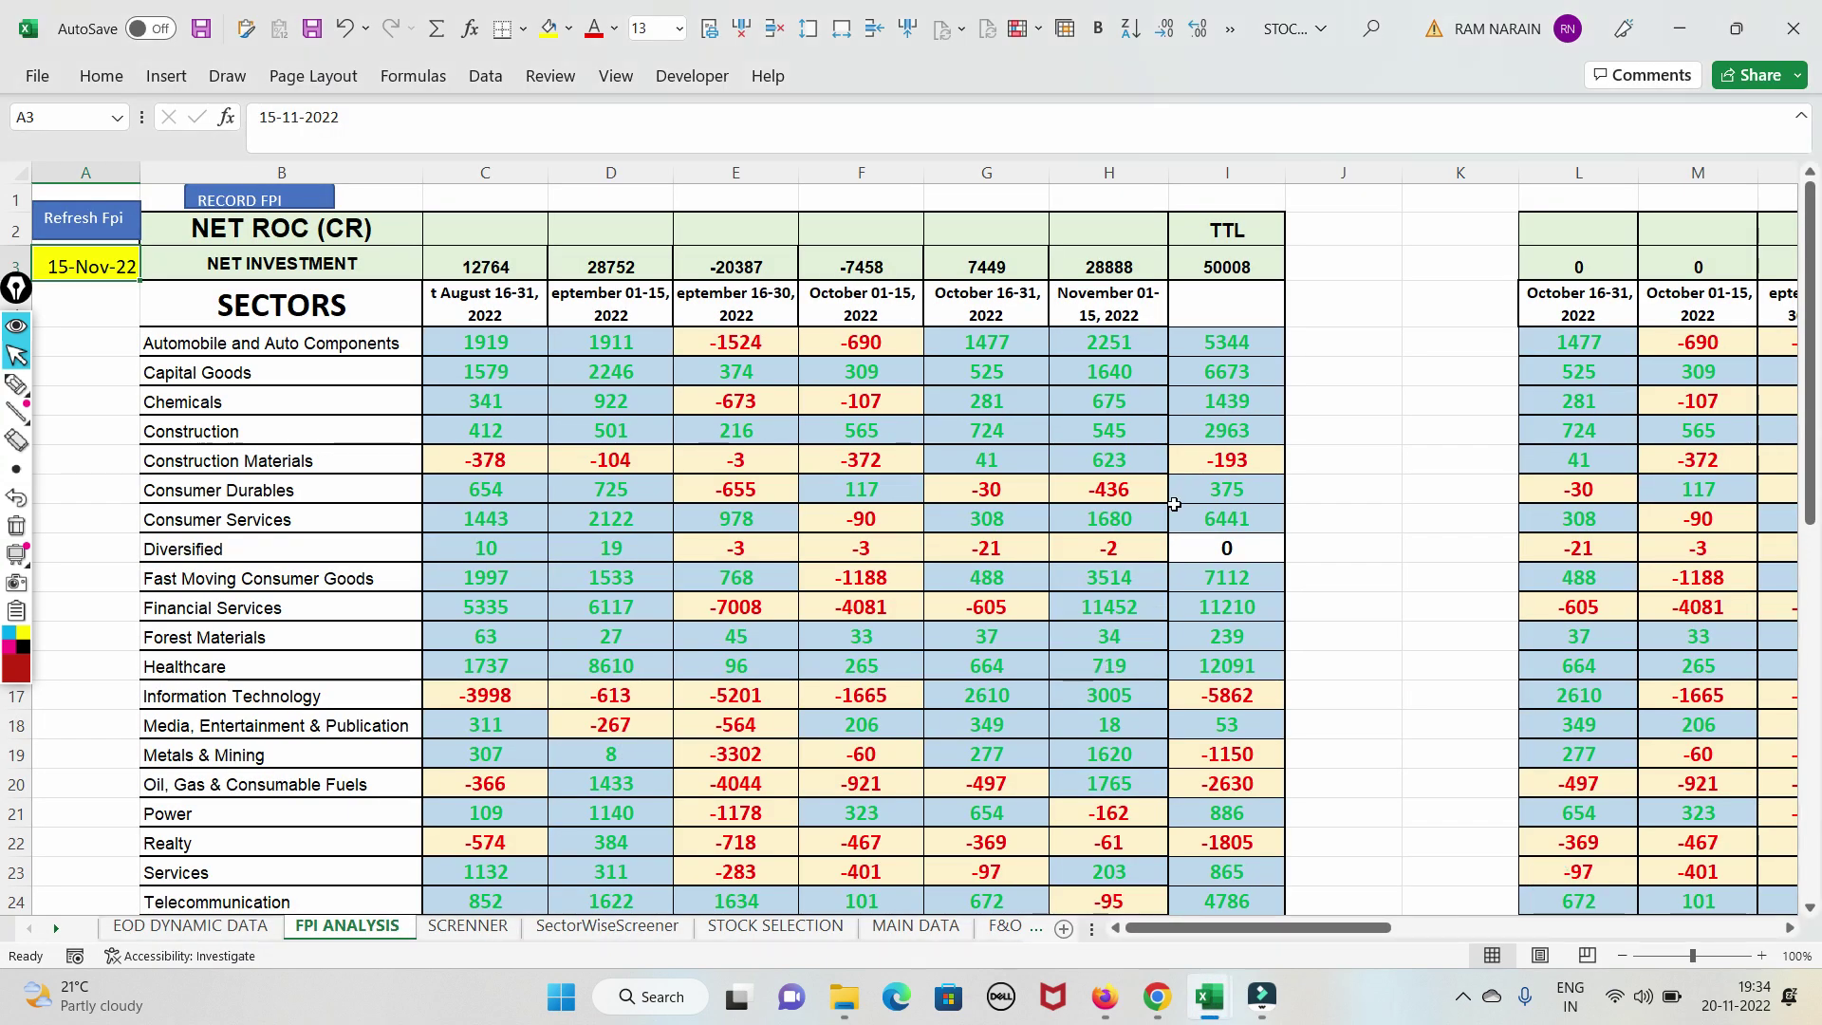
# Step: Scroll down to the November 1–15 grand total 28888, circle it, then erase the circle
pyautogui.scroll(-1, 1182, 502)
pyautogui.scroll(-2, 1182, 502)
pyautogui.scroll(-1, 1182, 502)
pyautogui.scroll(-1, 1101, 600)
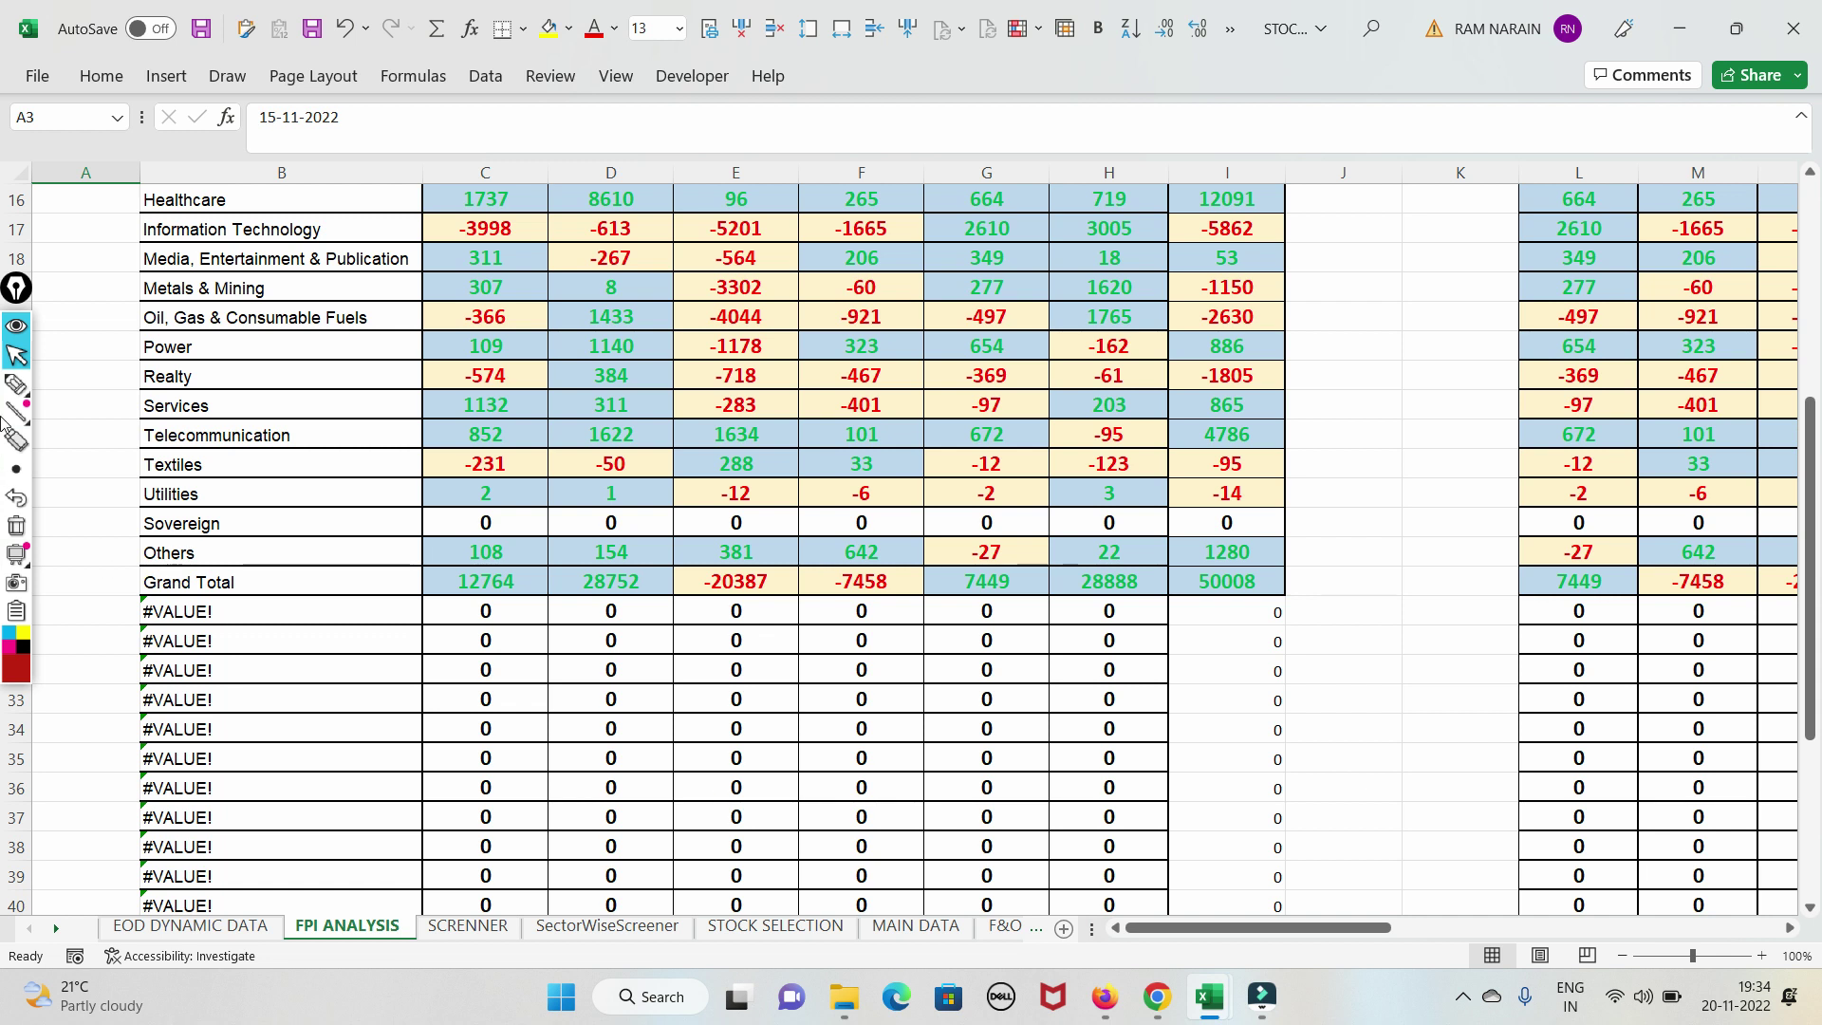
pyautogui.click(16, 383)
pyautogui.moveTo(1166, 596)
pyautogui.mouseDown()
pyautogui.moveTo(1118, 562)
pyautogui.moveTo(1083, 580)
pyautogui.moveTo(1134, 612)
pyautogui.moveTo(1176, 599)
pyautogui.mouseUp()
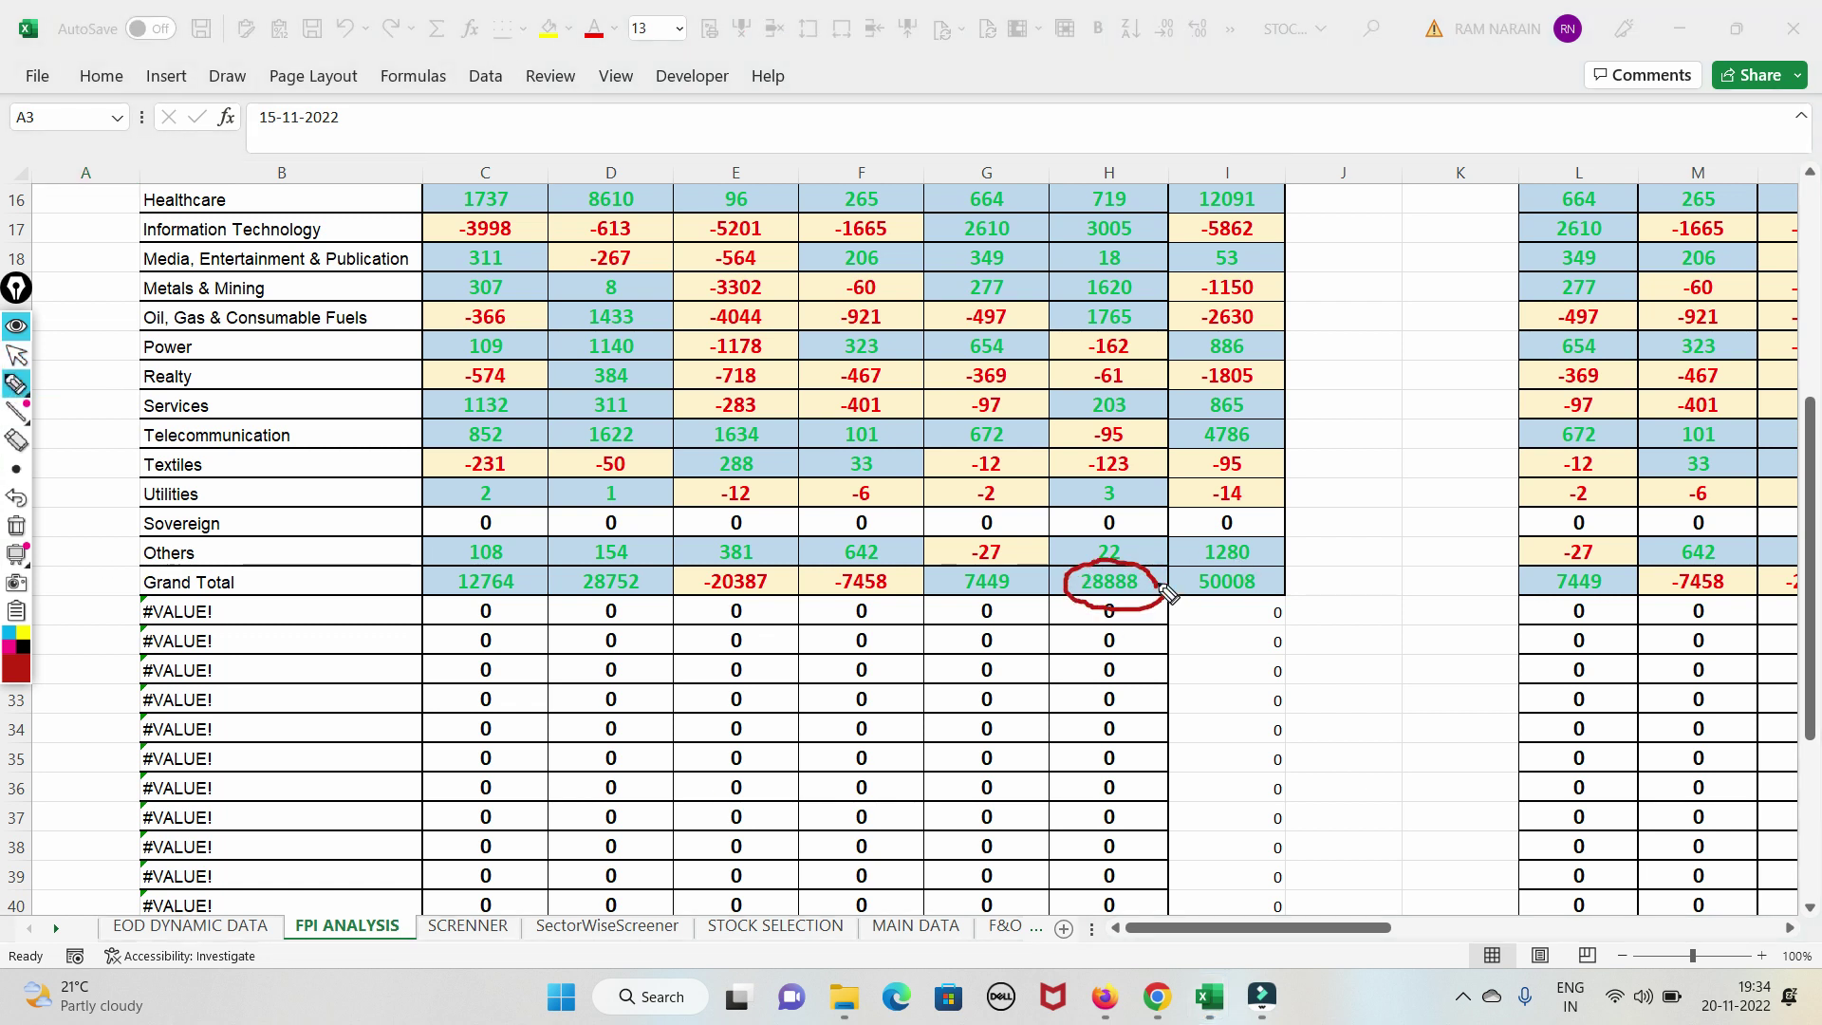
pyautogui.click(16, 526)
# Step: Return to the normal pointer and scroll back up to the sector header rows
pyautogui.click(17, 359)
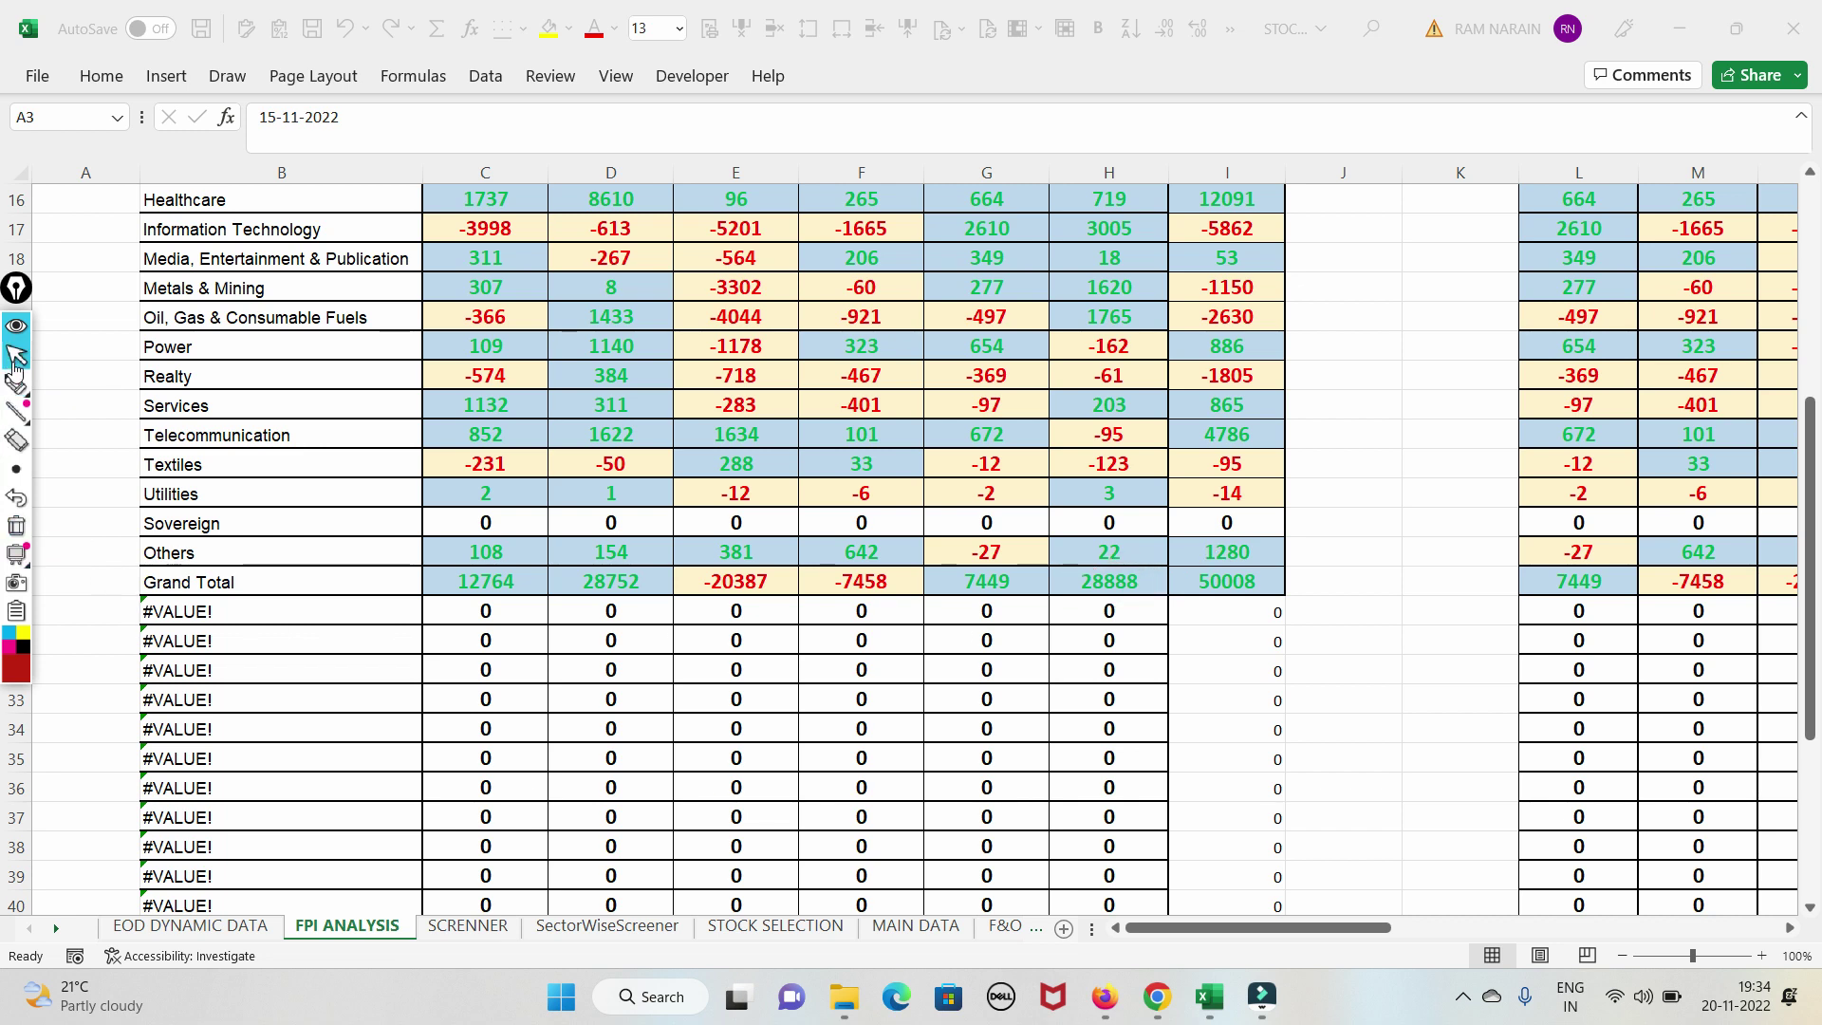
pyautogui.scroll(2, 594, 428)
pyautogui.scroll(1, 645, 451)
pyautogui.scroll(2, 689, 454)
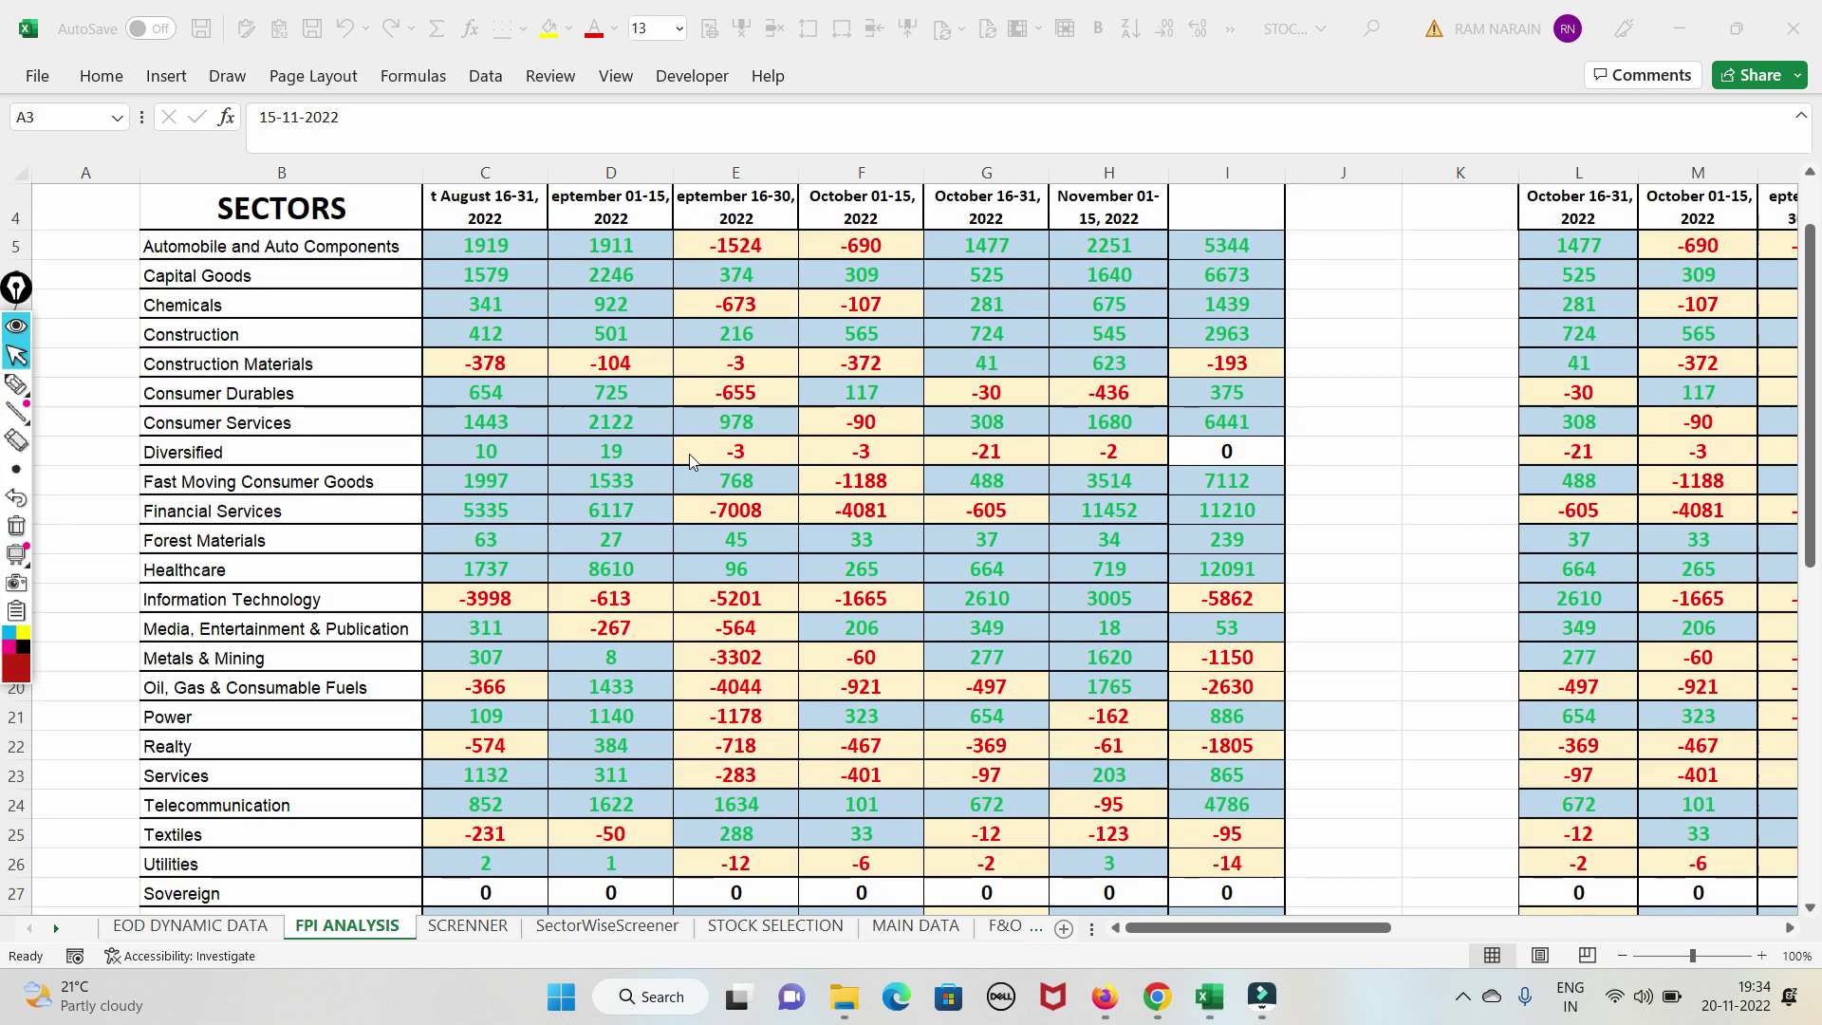
# Step: Mark column H inflows 11452, 2251, 719, 3005 and 1620 in red, then erase them
pyautogui.click(16, 384)
pyautogui.moveTo(1153, 600)
pyautogui.mouseDown()
pyautogui.moveTo(1081, 587)
pyautogui.moveTo(1054, 631)
pyautogui.moveTo(1145, 638)
pyautogui.moveTo(1148, 604)
pyautogui.moveTo(1236, 567)
pyautogui.mouseUp()
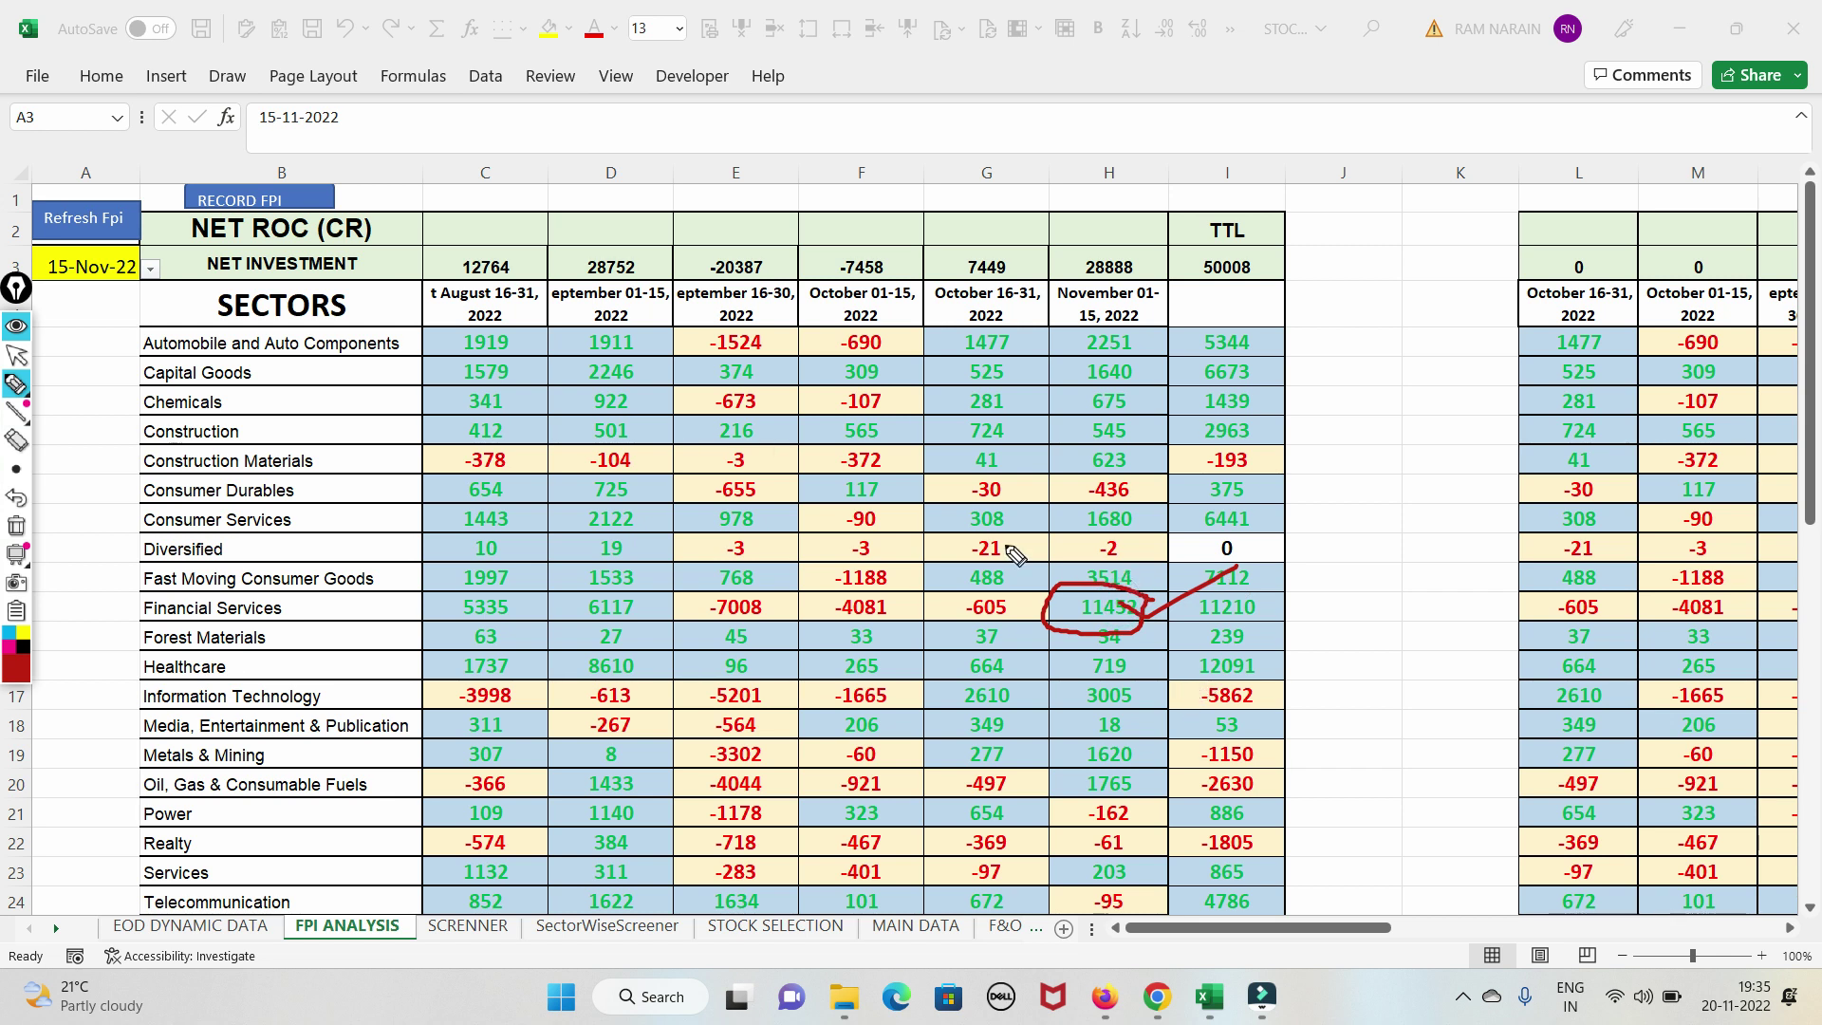
pyautogui.moveTo(1131, 334)
pyautogui.mouseDown()
pyautogui.moveTo(1091, 328)
pyautogui.moveTo(1055, 353)
pyautogui.moveTo(1119, 358)
pyautogui.moveTo(1151, 337)
pyautogui.mouseUp()
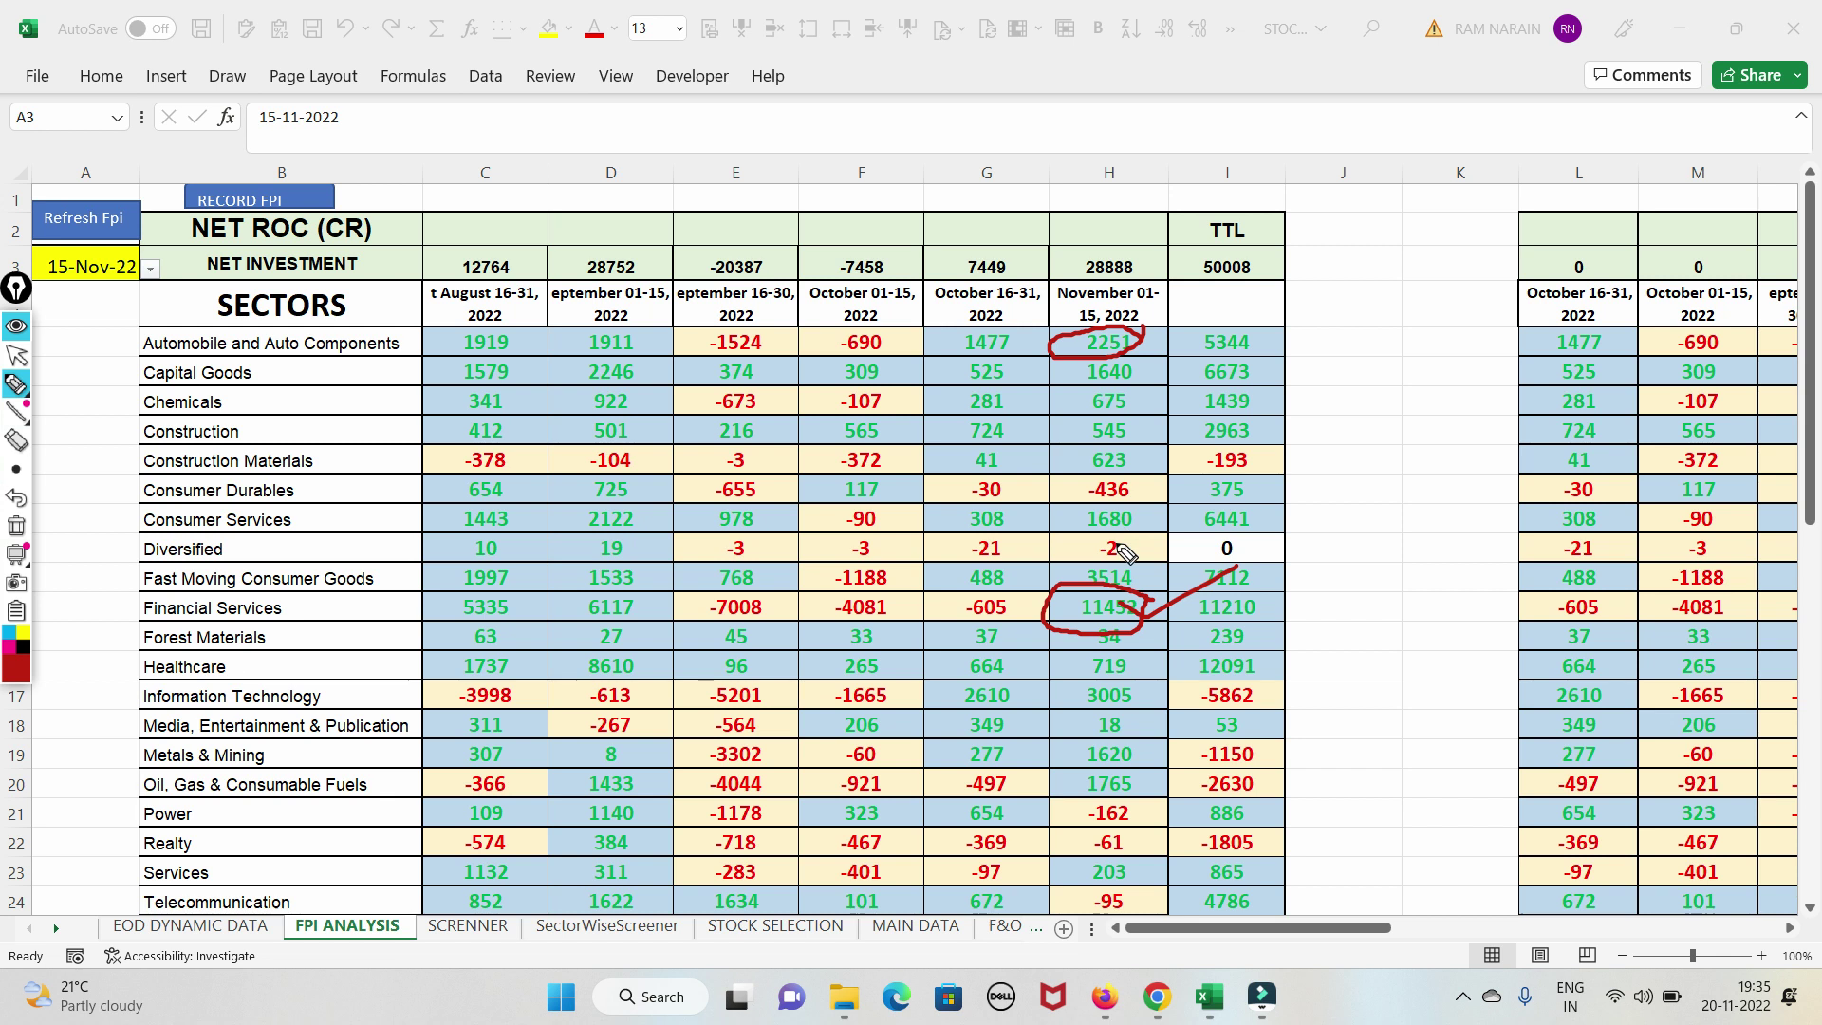
pyautogui.moveTo(1138, 685)
pyautogui.mouseDown()
pyautogui.moveTo(1072, 670)
pyautogui.moveTo(1048, 710)
pyautogui.moveTo(1138, 710)
pyautogui.moveTo(1141, 676)
pyautogui.moveTo(1077, 733)
pyautogui.moveTo(1067, 770)
pyautogui.moveTo(1163, 762)
pyautogui.moveTo(1091, 744)
pyautogui.moveTo(1067, 783)
pyautogui.moveTo(1157, 797)
pyautogui.moveTo(1181, 759)
pyautogui.mouseUp()
pyautogui.moveTo(1048, 749)
pyautogui.mouseDown()
pyautogui.moveTo(1138, 730)
pyautogui.moveTo(1124, 650)
pyautogui.moveTo(1160, 471)
pyautogui.mouseUp()
pyautogui.moveTo(1086, 351)
pyautogui.mouseDown()
pyautogui.moveTo(1133, 333)
pyautogui.moveTo(1145, 389)
pyautogui.moveTo(1180, 364)
pyautogui.mouseUp()
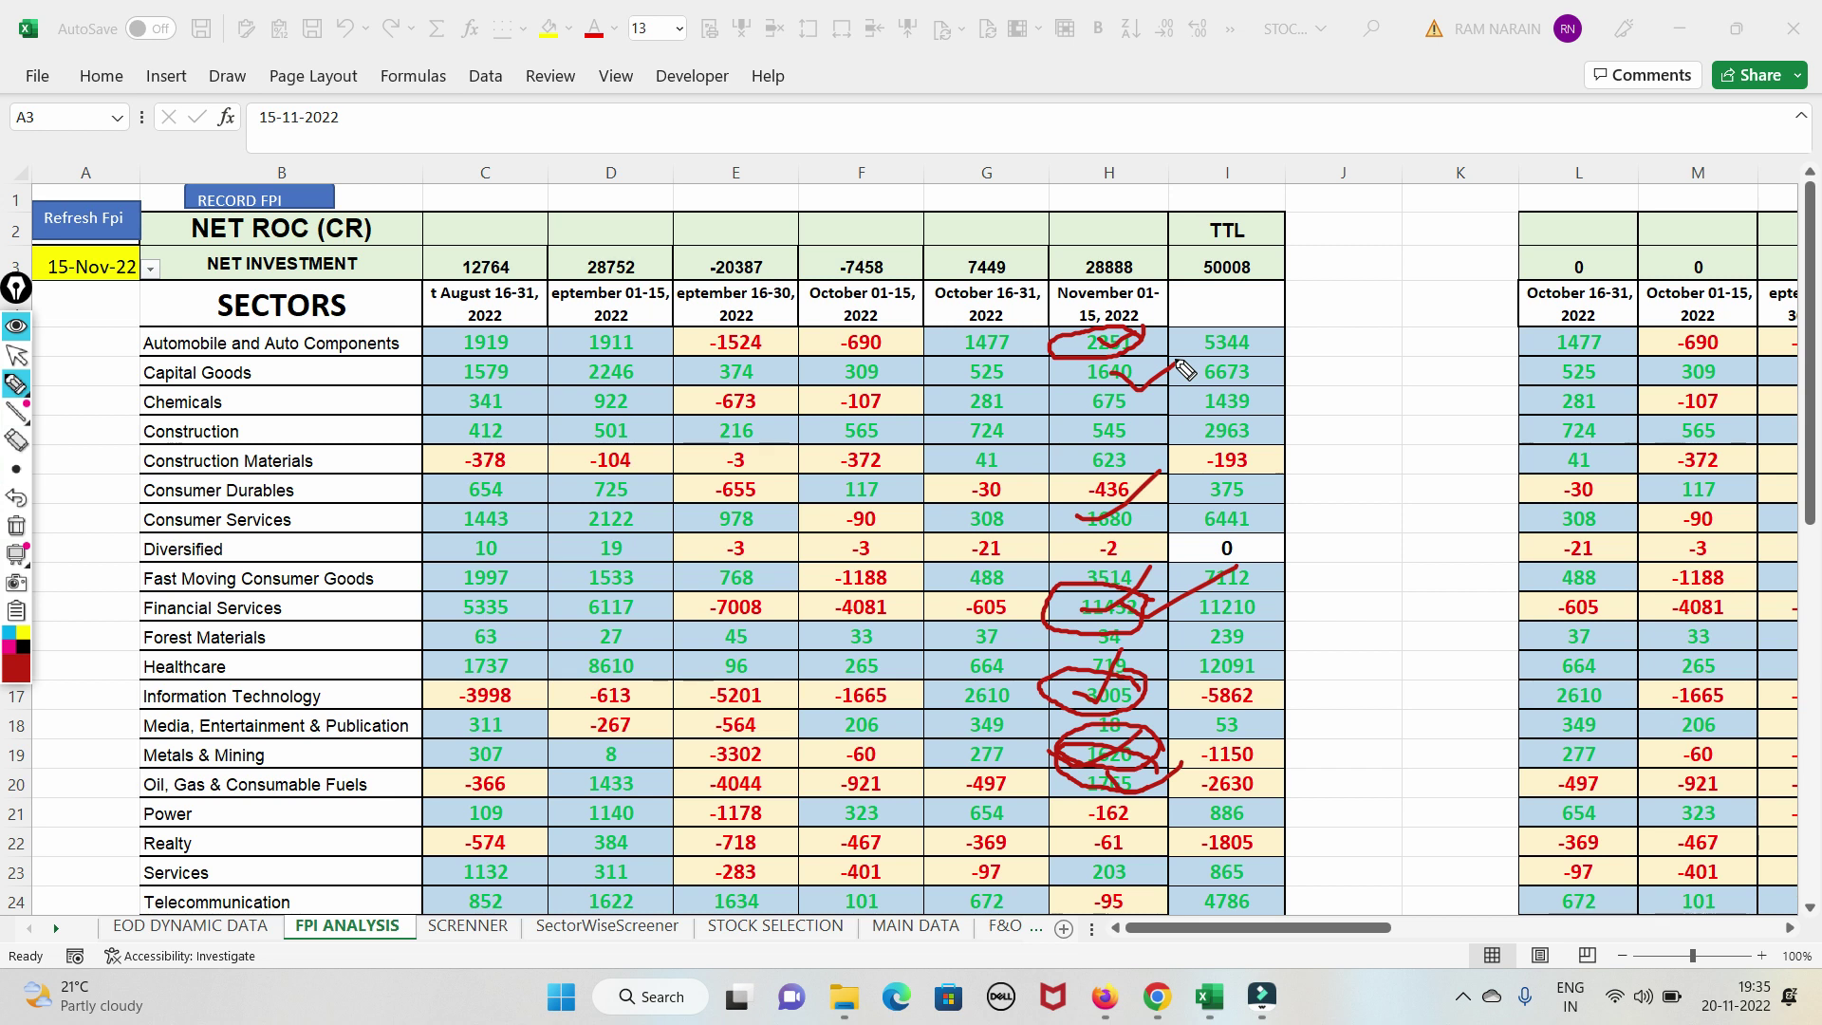
pyautogui.click(17, 526)
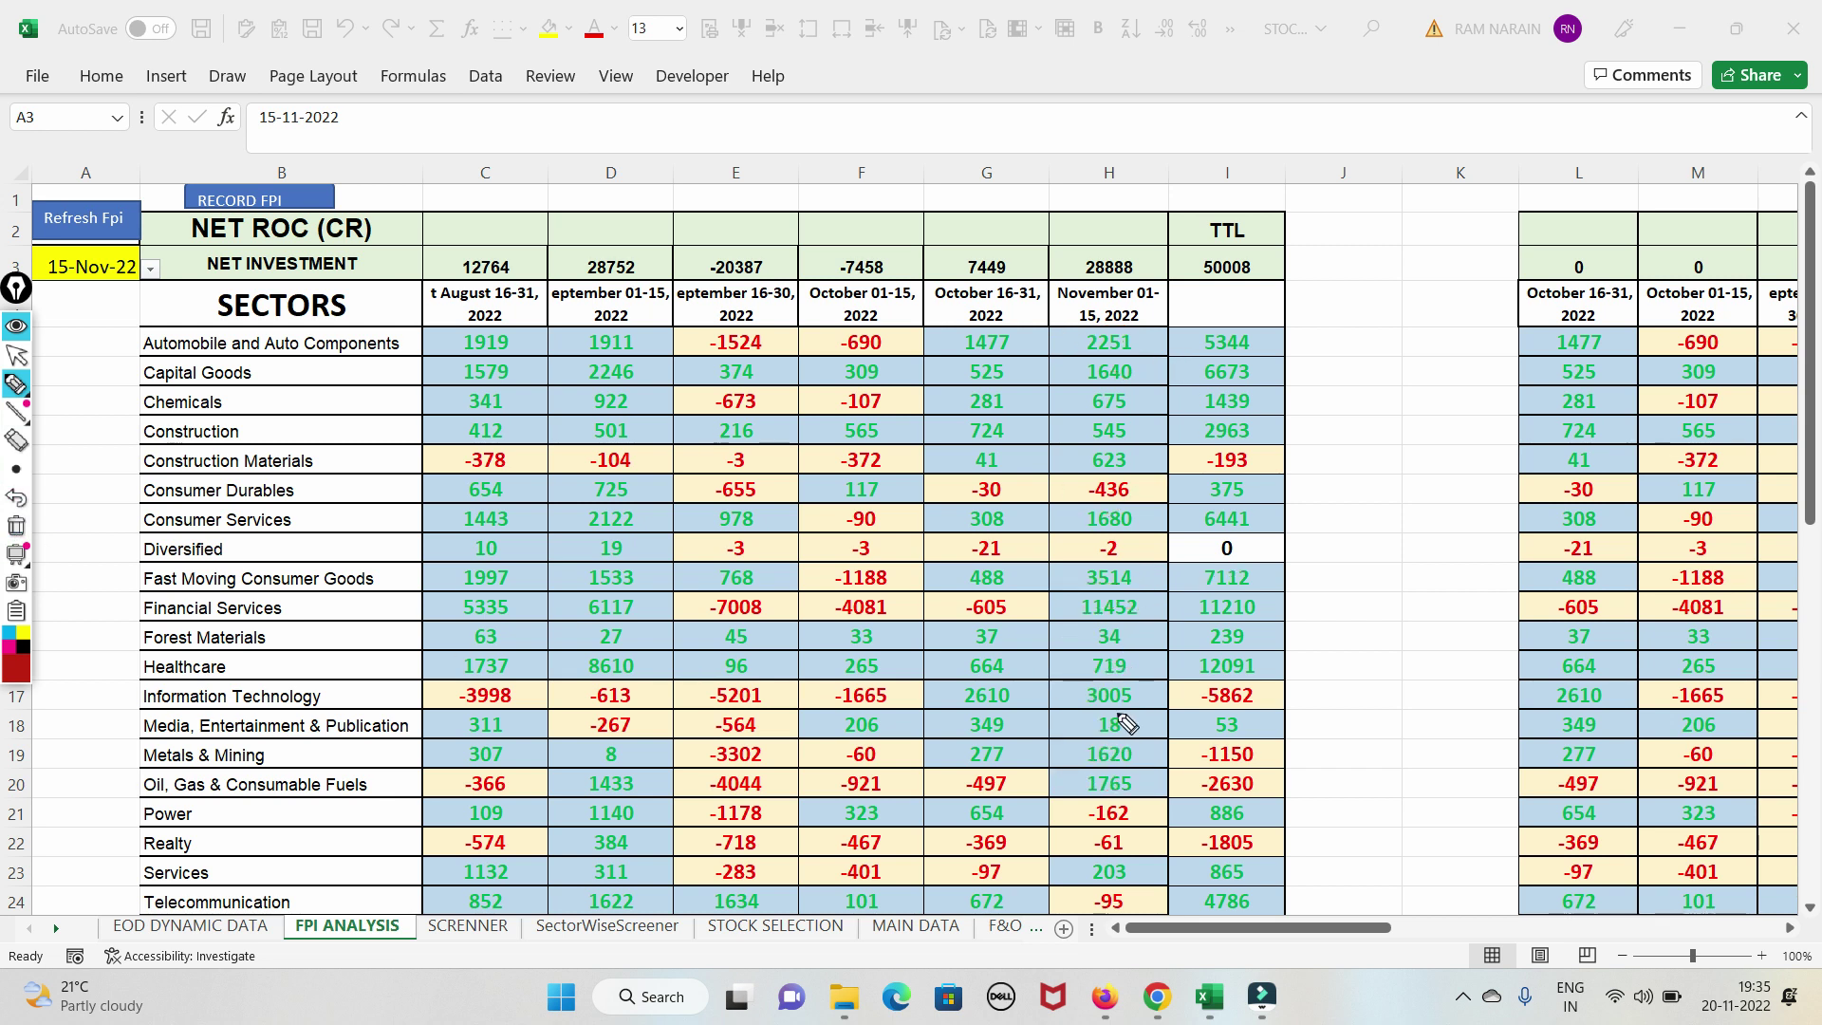
# Step: Re-tick 11452, 3005 and 1765 in column H and switch to the SCRENNER sheet
pyautogui.moveTo(1083, 607); pyautogui.dragTo(1176, 579)
pyautogui.moveTo(1068, 684); pyautogui.dragTo(1182, 653)
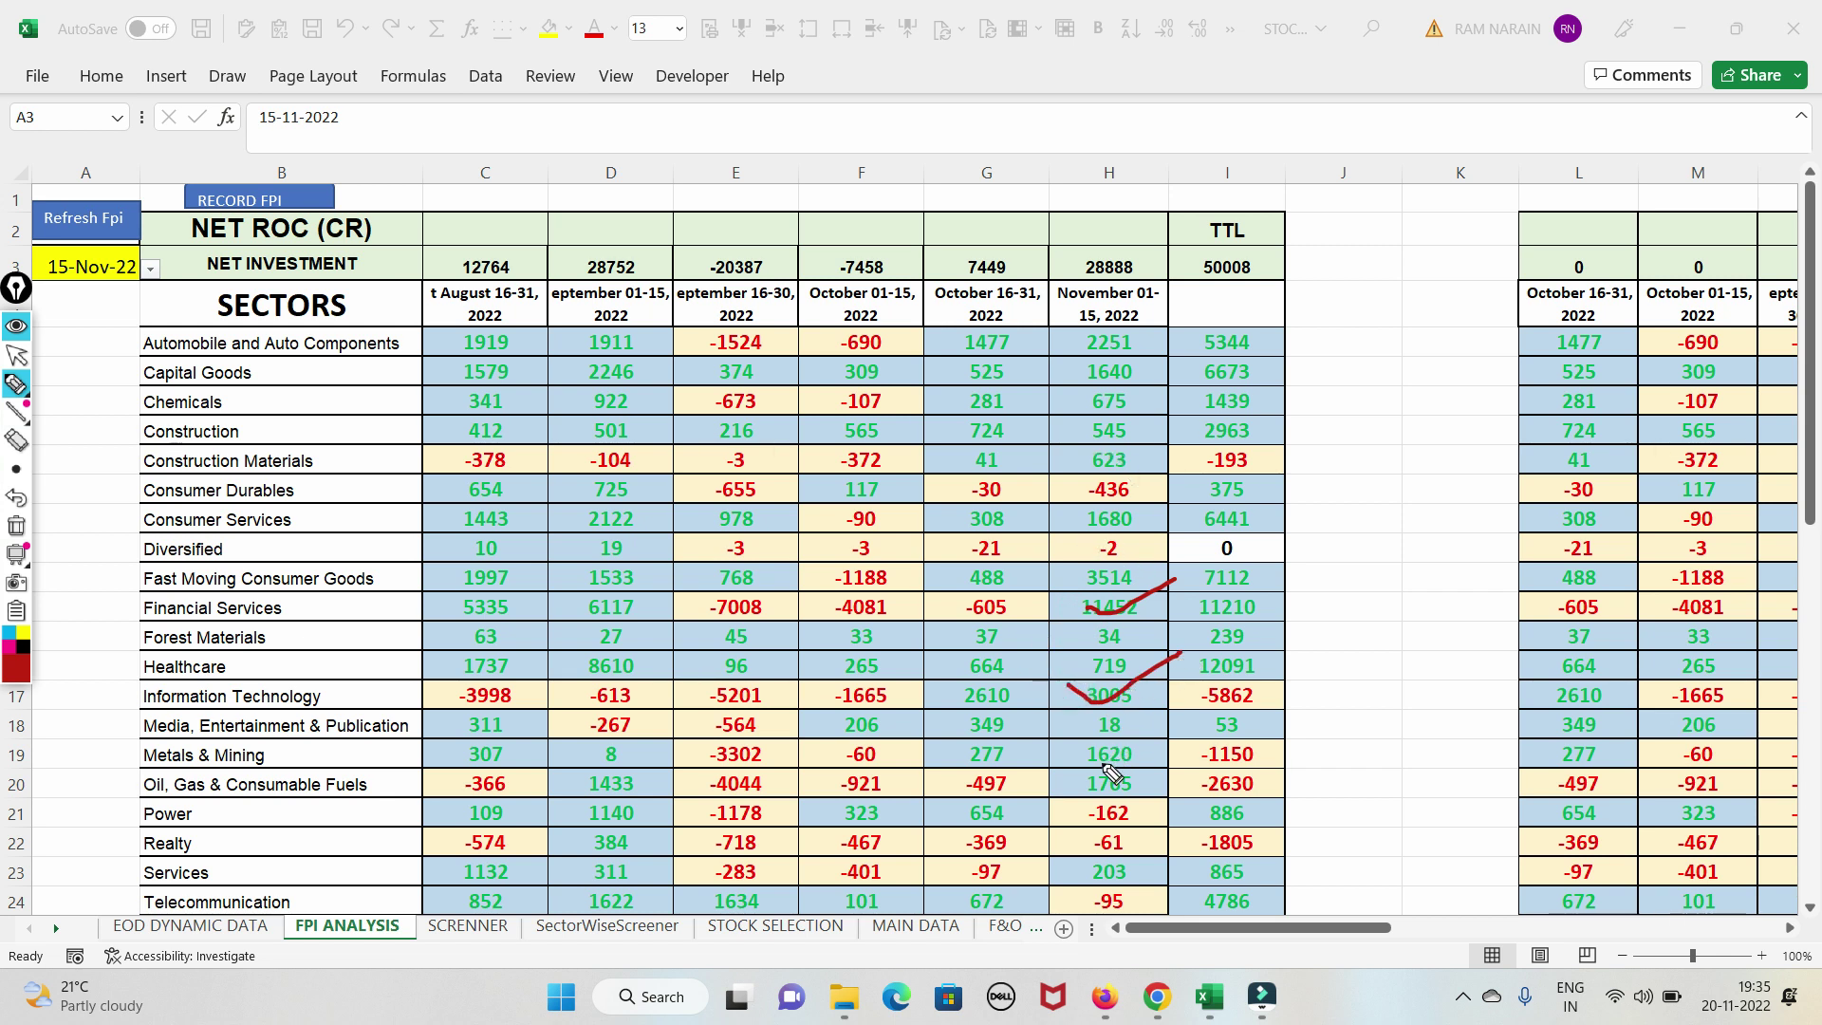
pyautogui.moveTo(1102, 786); pyautogui.dragTo(1191, 730)
pyautogui.click(15, 353)
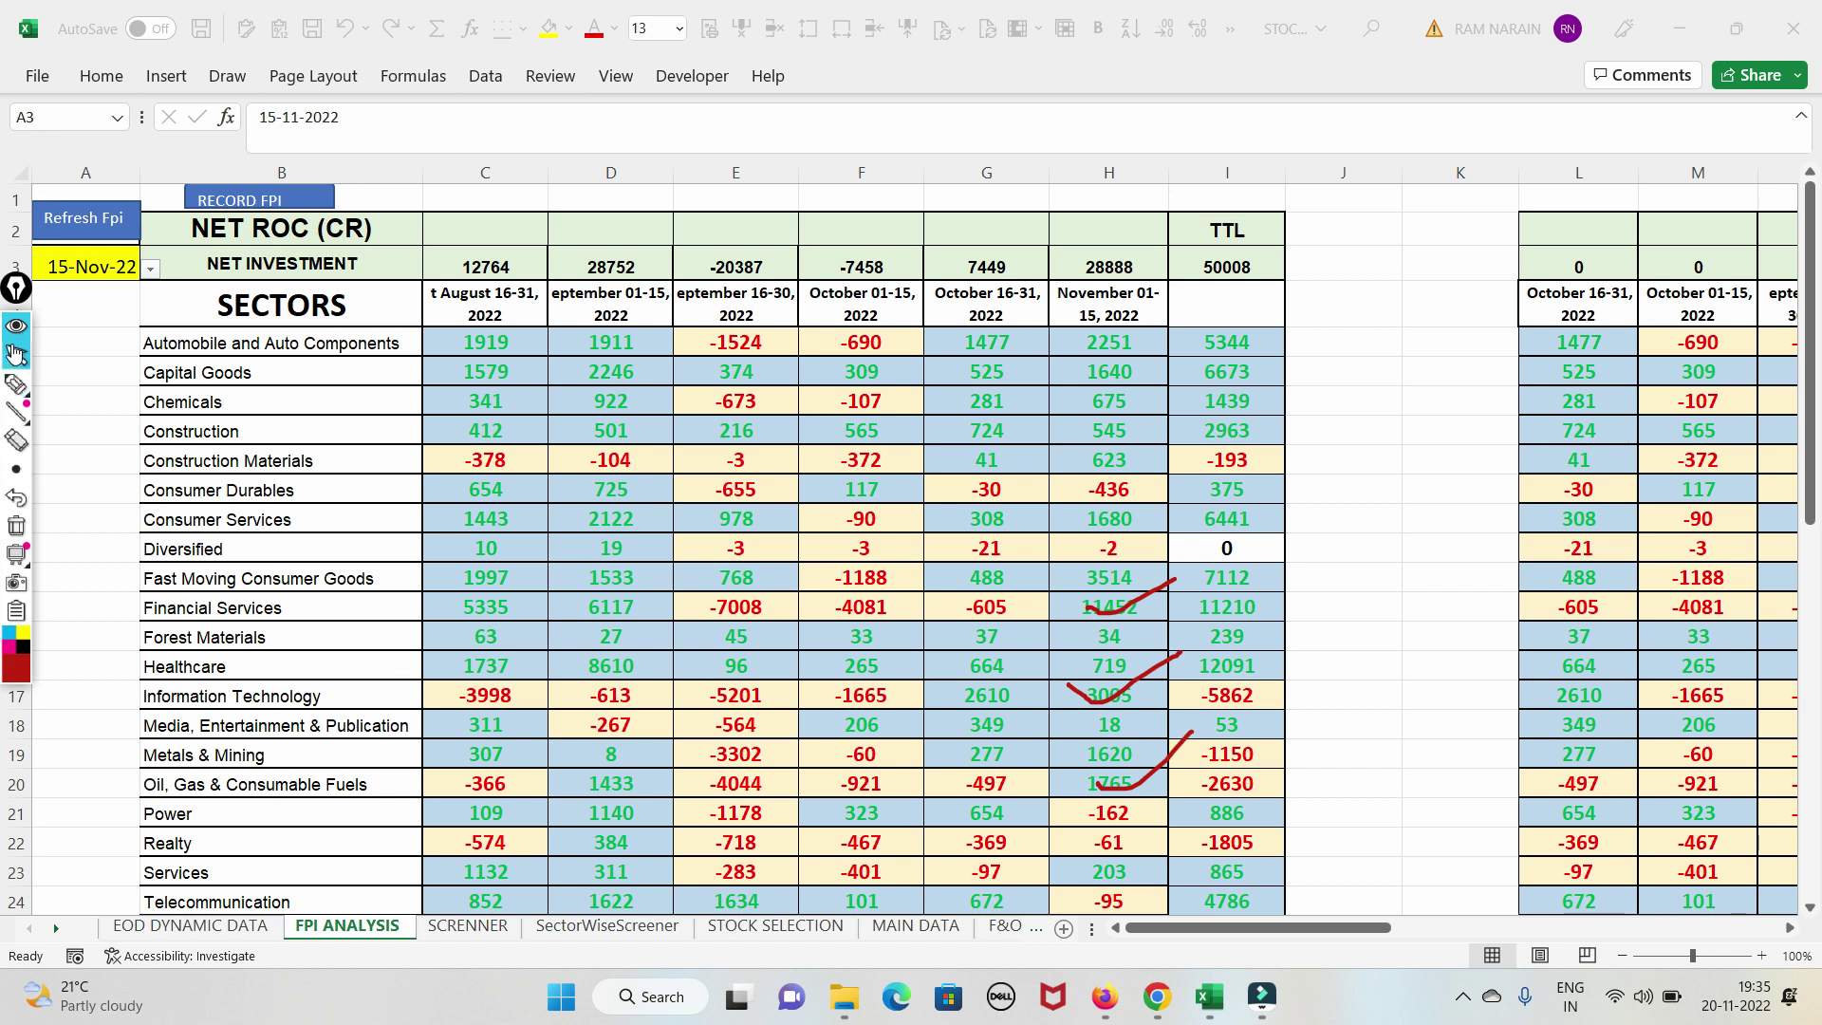
pyautogui.click(453, 930)
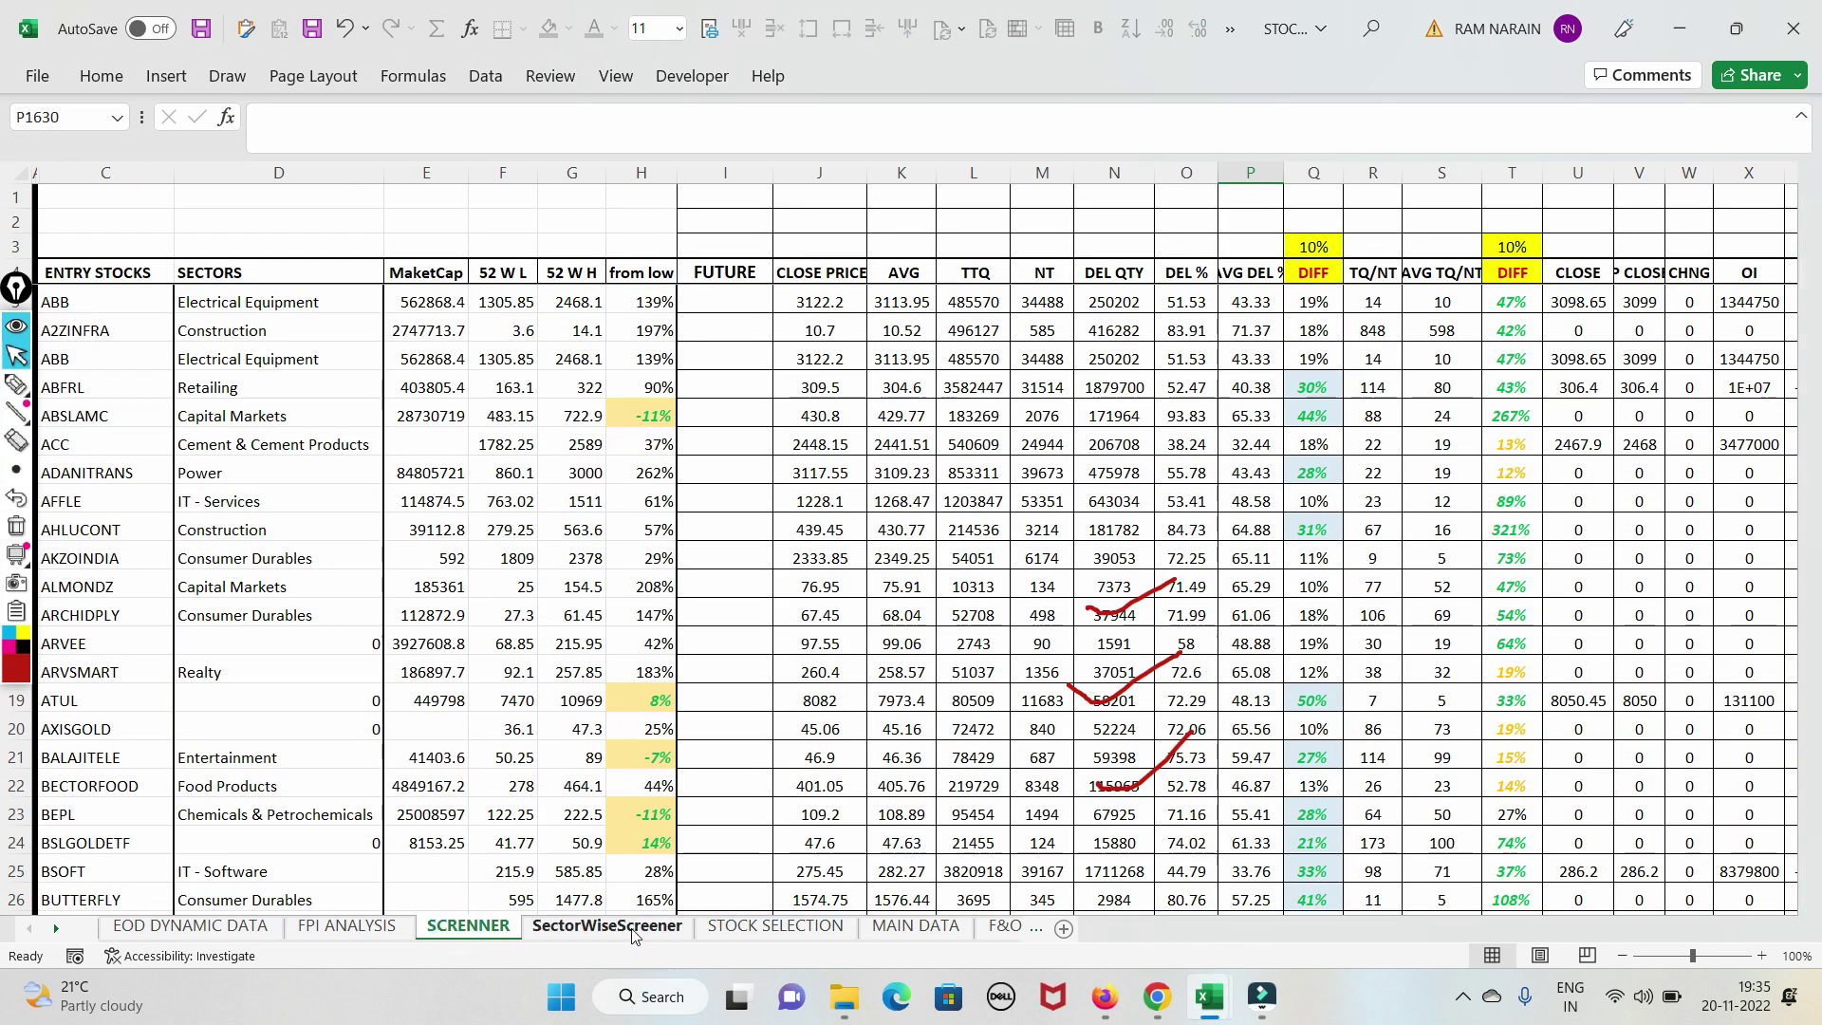
# Step: On the SectorWiseScreener sheet, choose Auto Components from the B3 sector dropdown
pyautogui.click(634, 936)
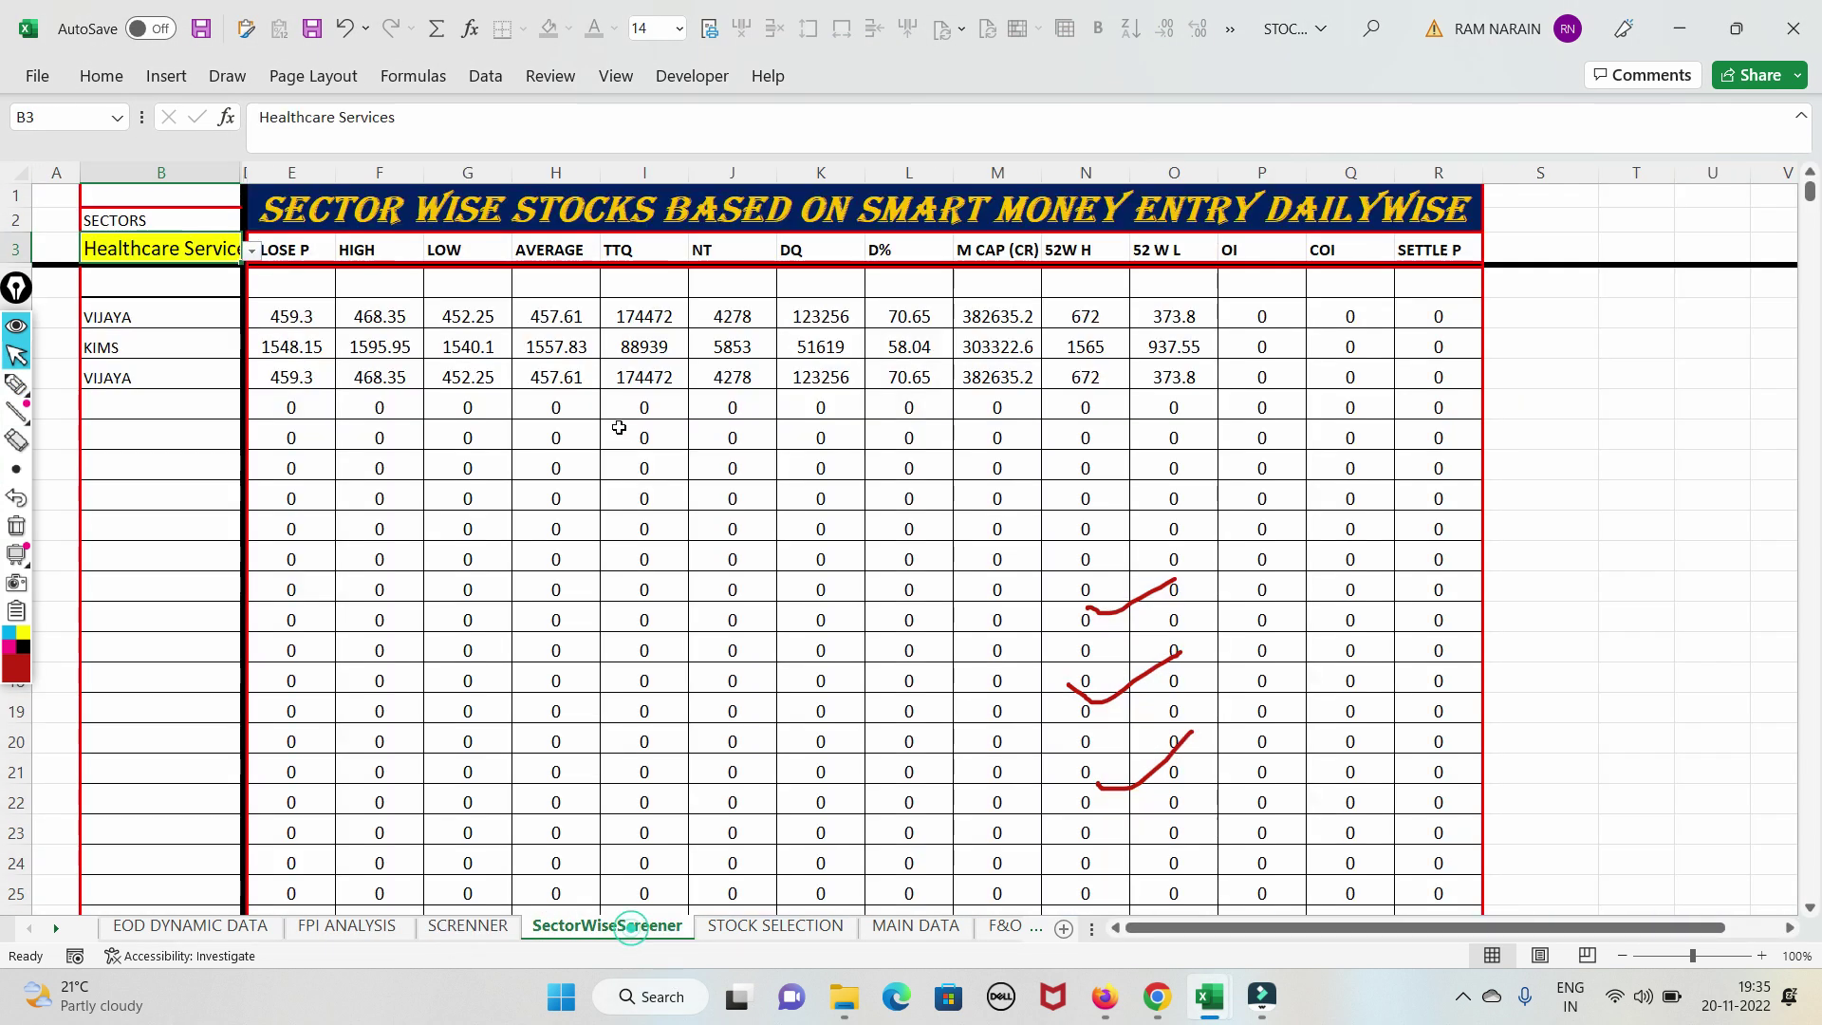
pyautogui.click(252, 248)
pyautogui.scroll(5, 216, 313)
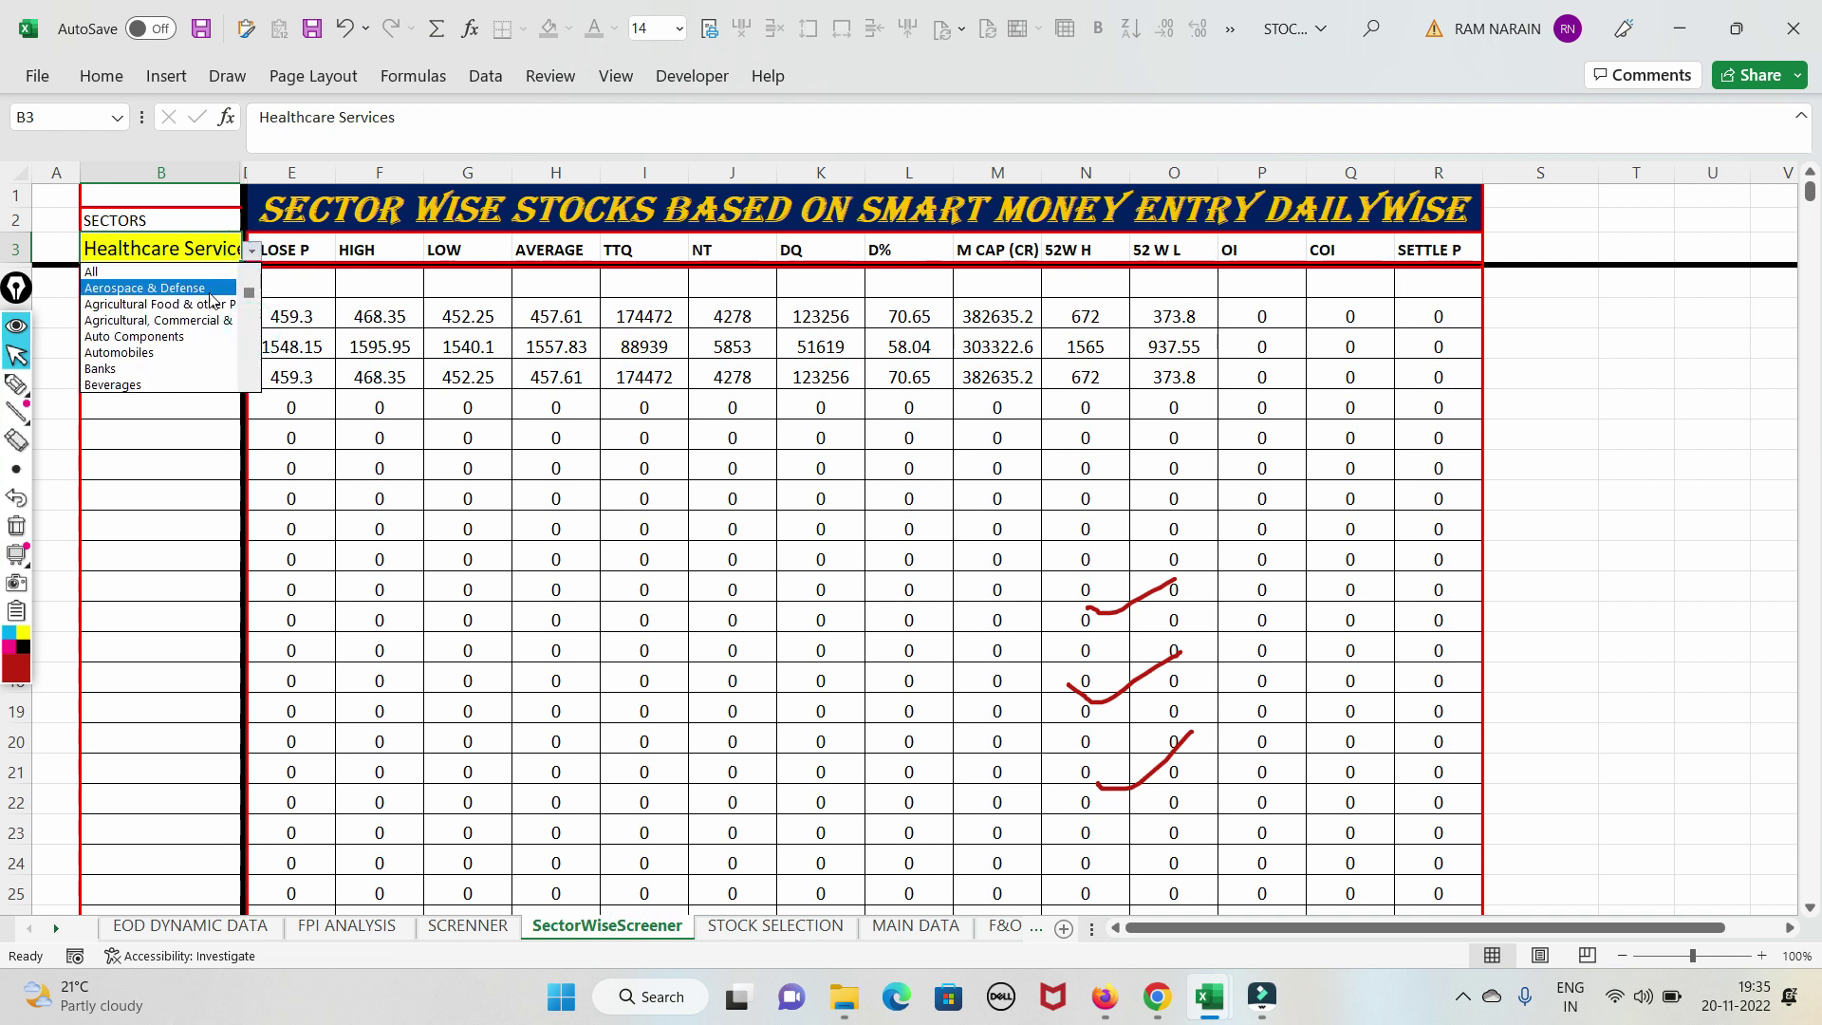
pyautogui.click(149, 336)
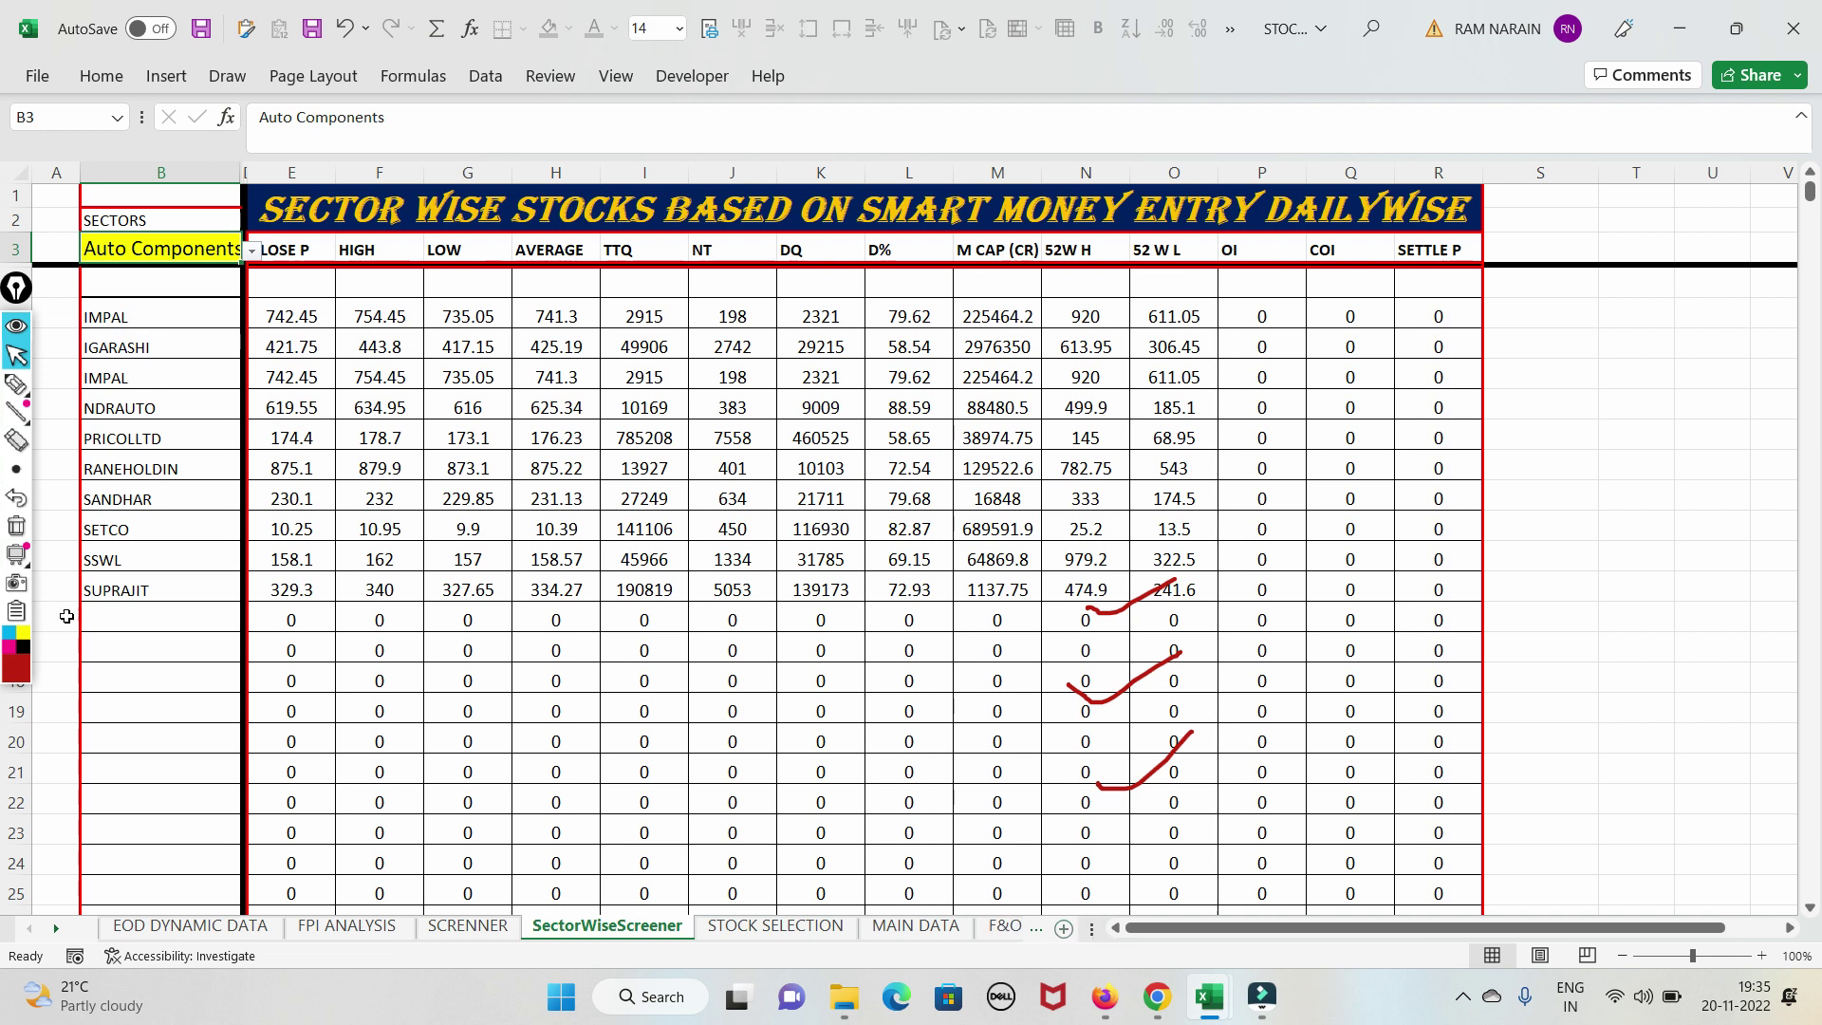
# Step: Tick IMPAL, IGARASHI and NDRAUTO in red, erase the ticks, and switch to the browser
pyautogui.click(15, 530)
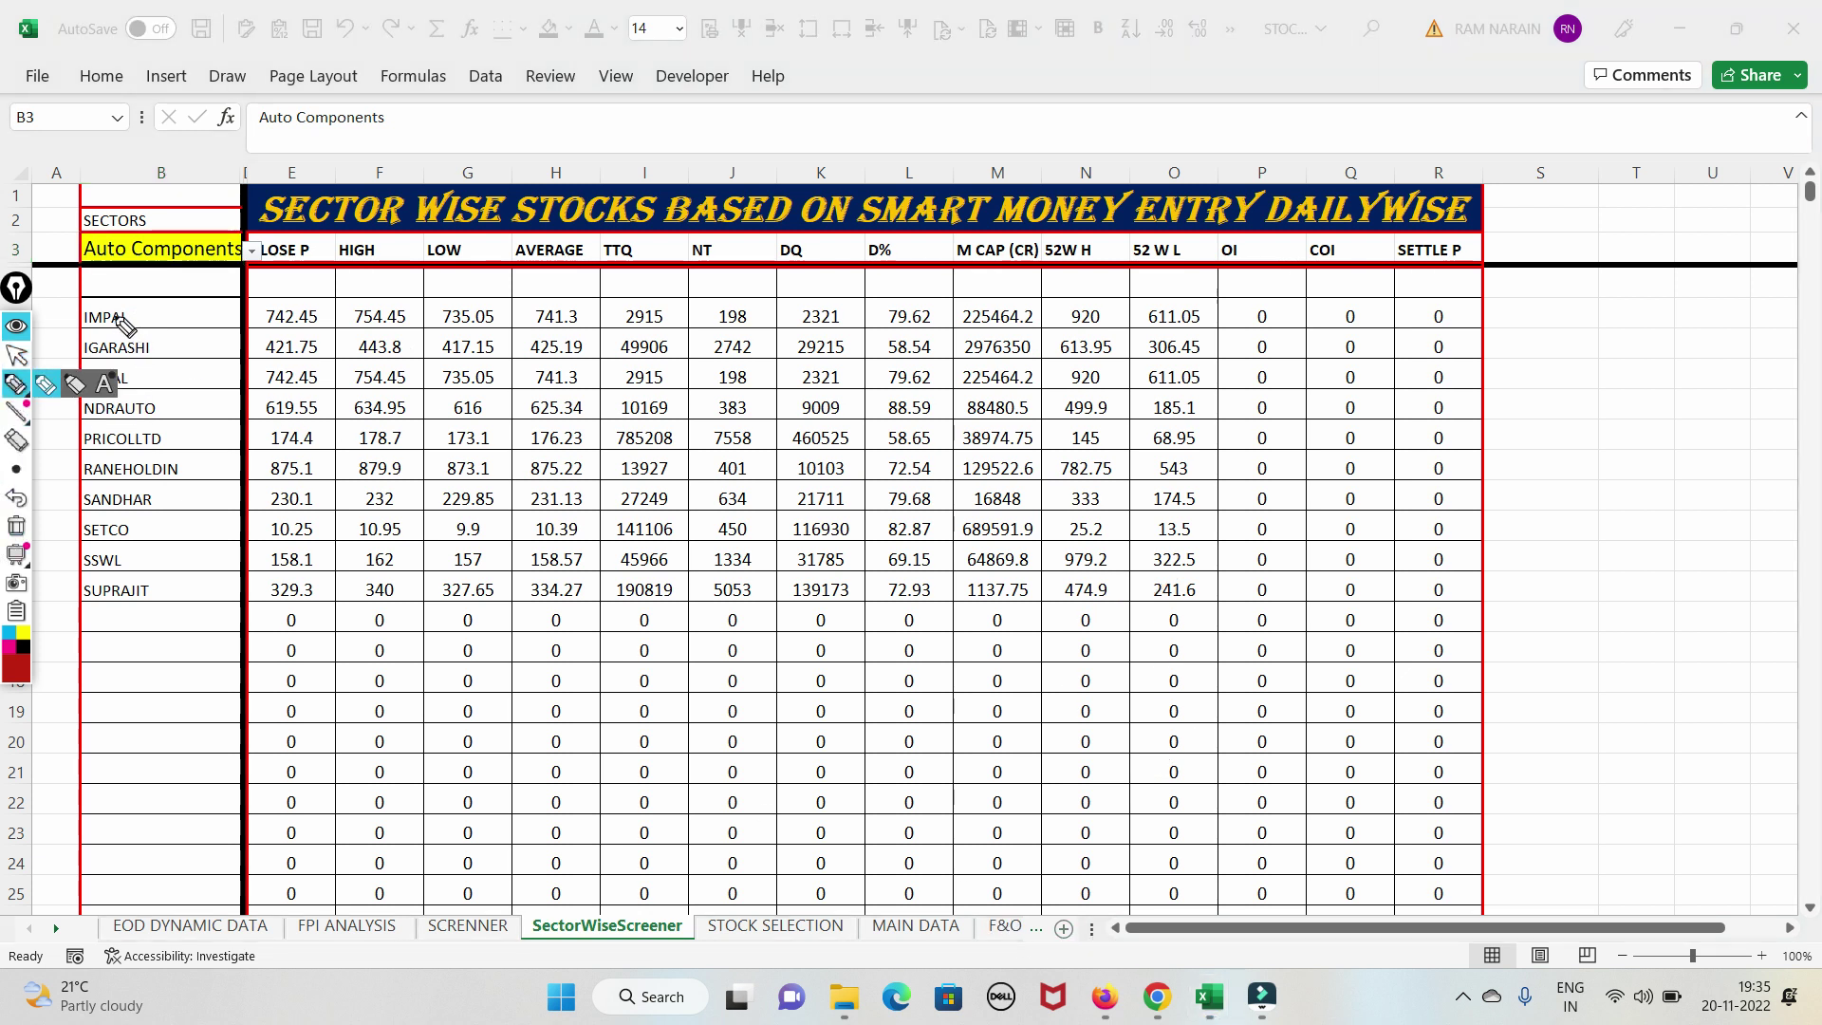
pyautogui.moveTo(113, 317); pyautogui.dragTo(201, 302)
pyautogui.moveTo(114, 355); pyautogui.dragTo(216, 328)
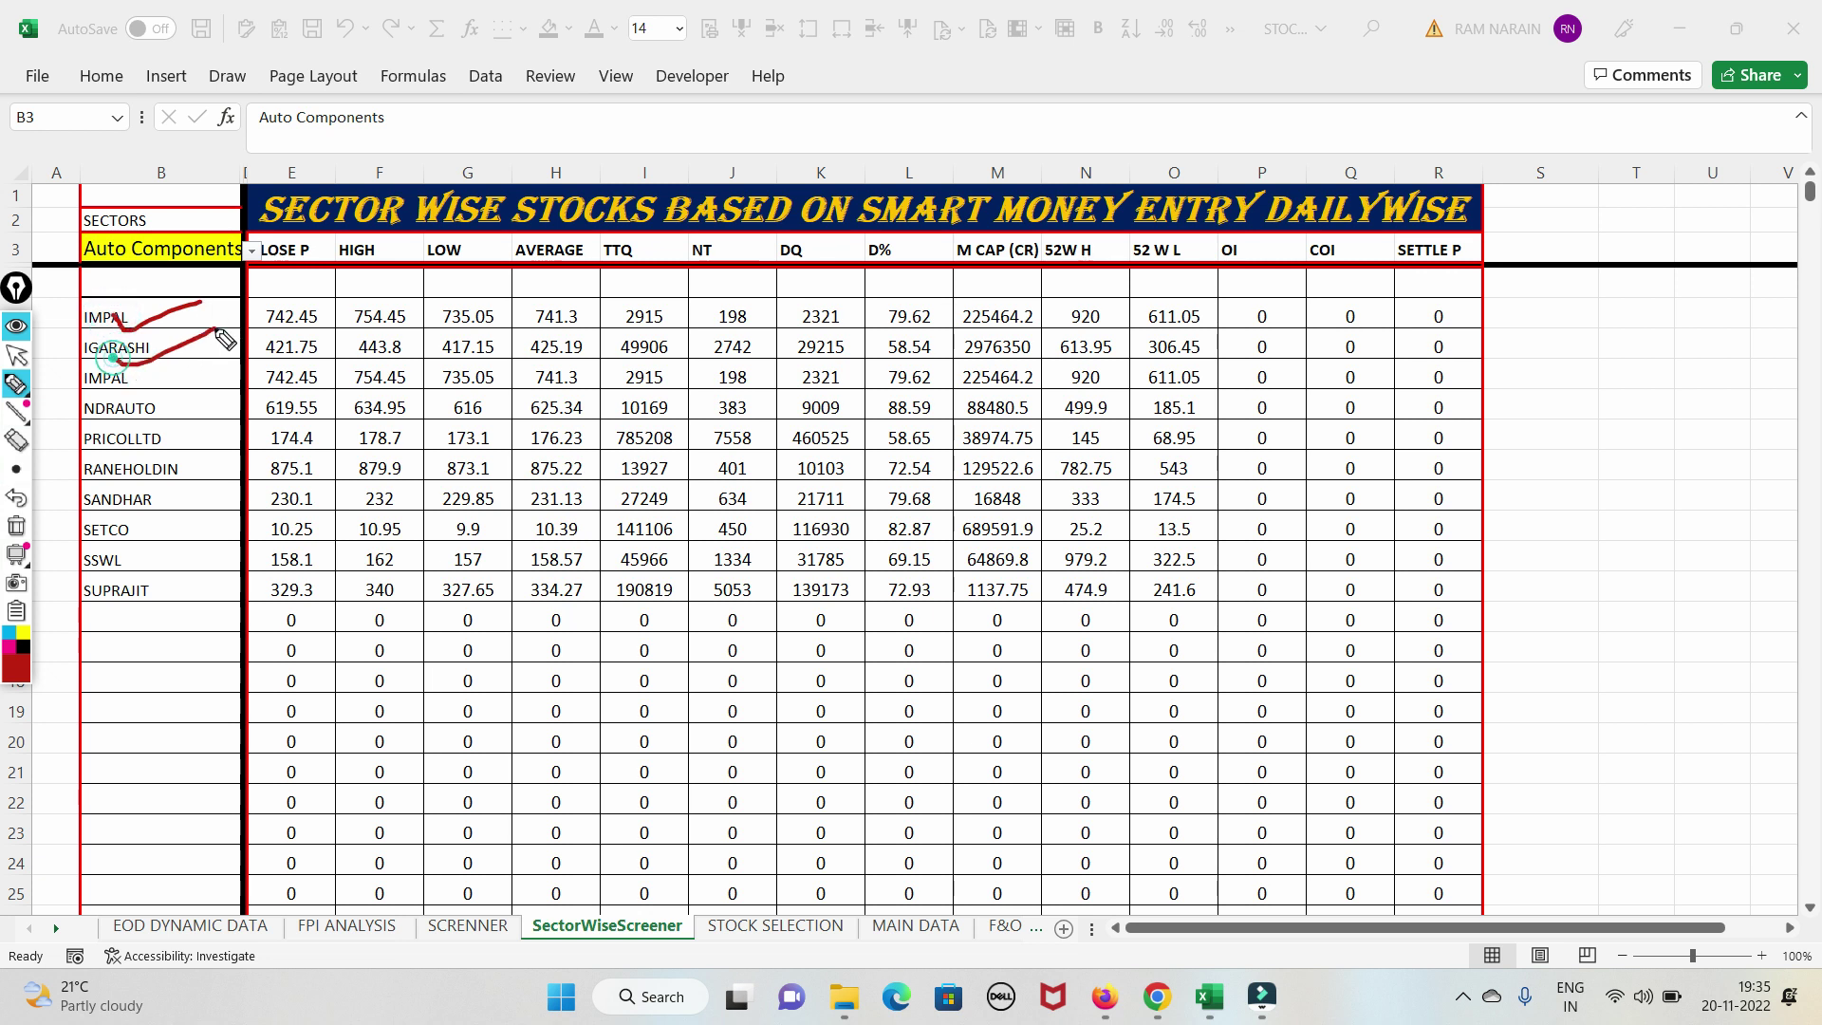
pyautogui.moveTo(112, 377); pyautogui.dragTo(182, 355)
pyautogui.moveTo(122, 406); pyautogui.dragTo(217, 368)
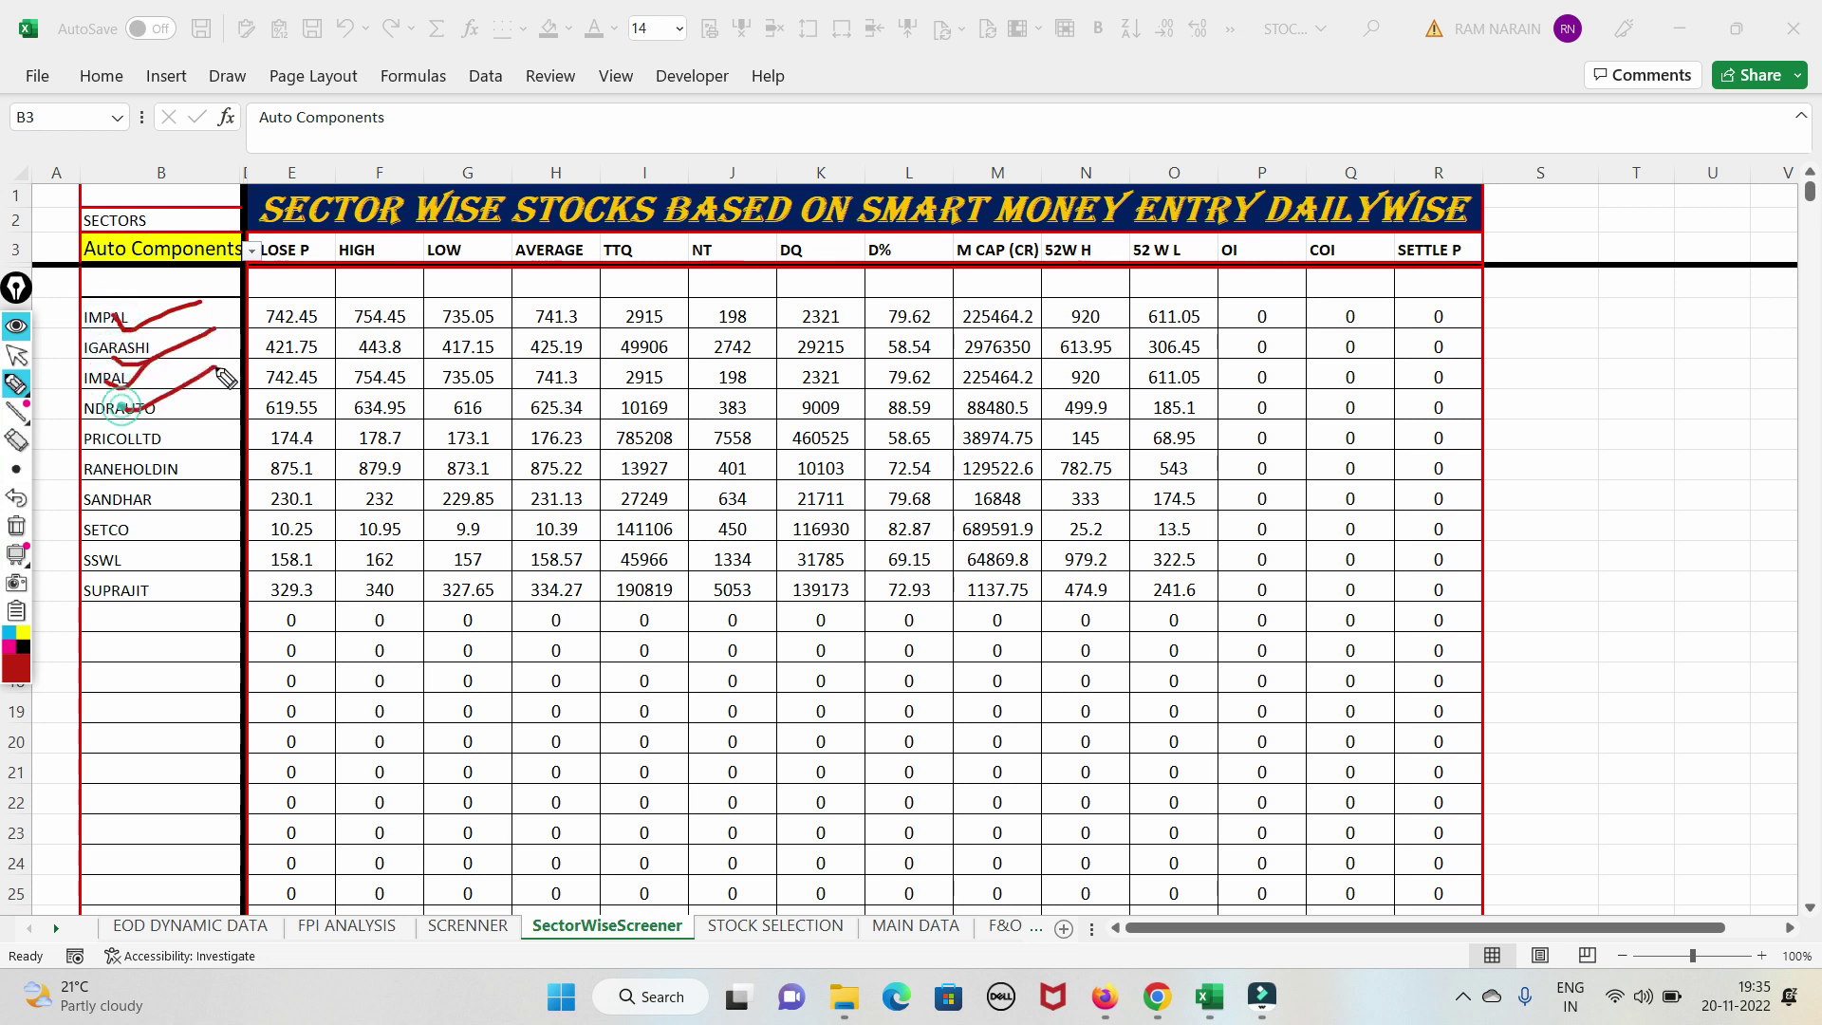
pyautogui.click(16, 525)
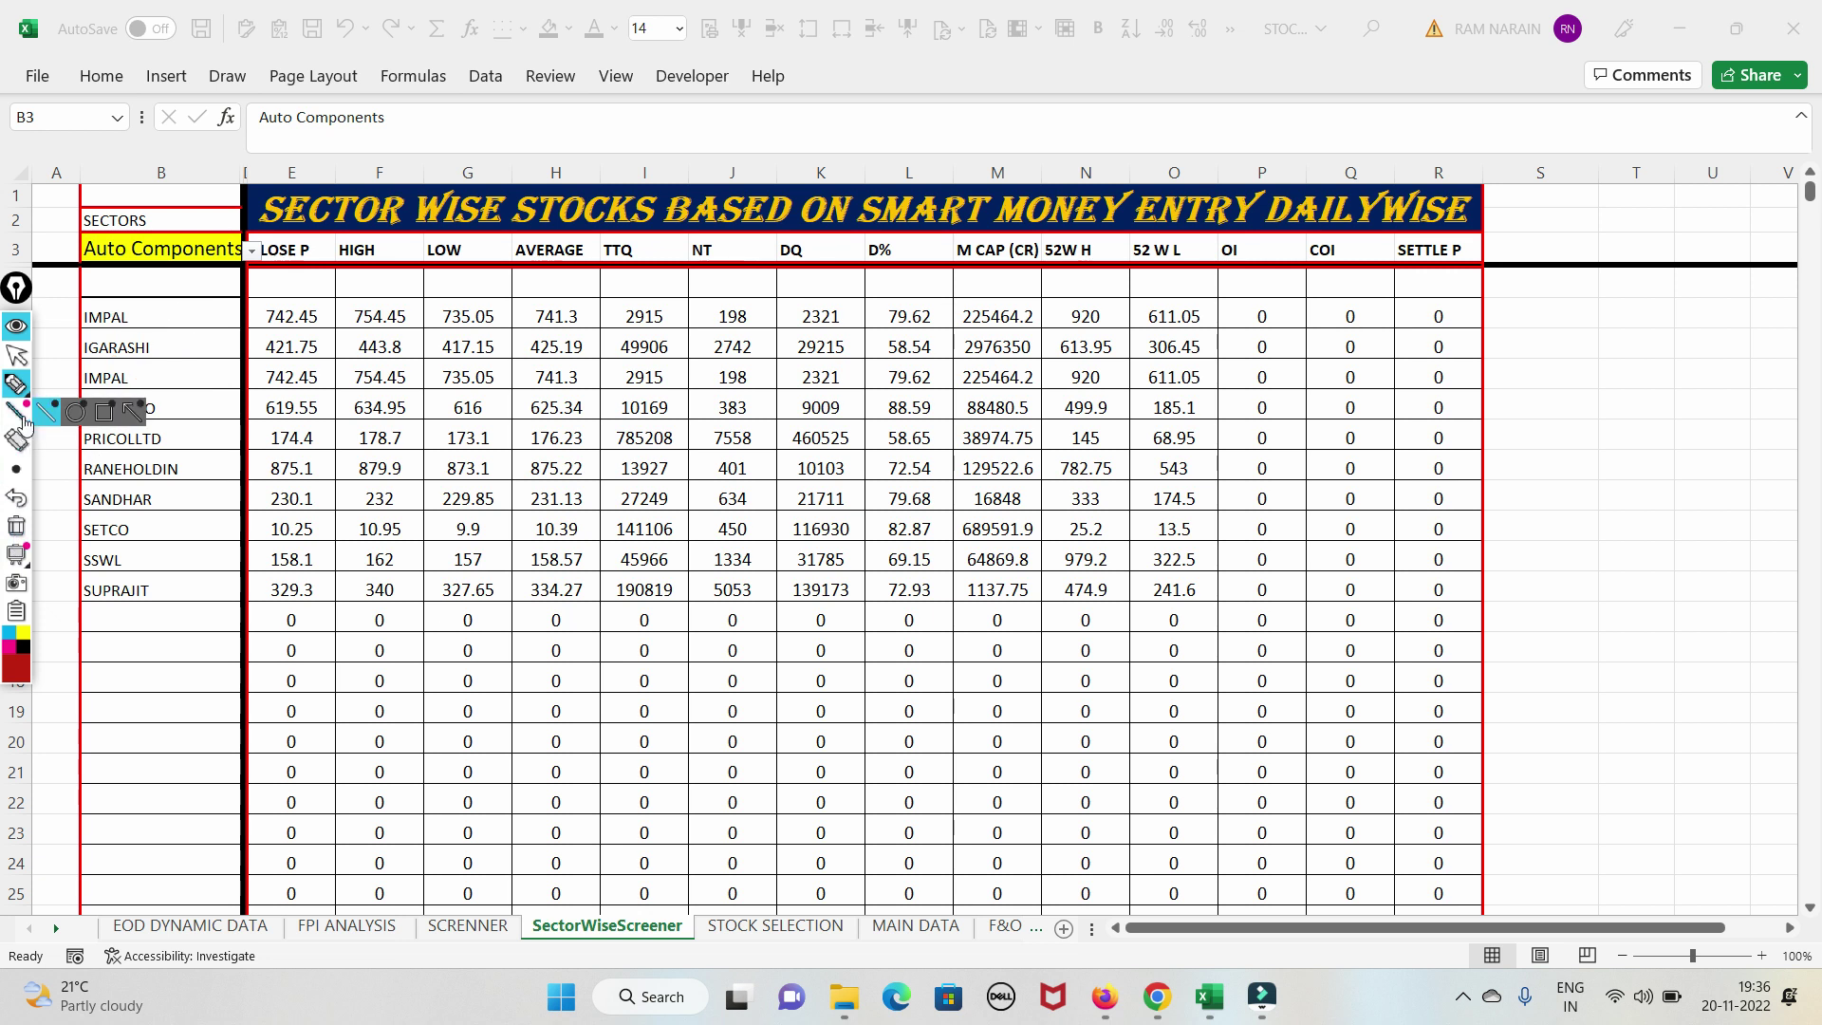
pyautogui.click(17, 356)
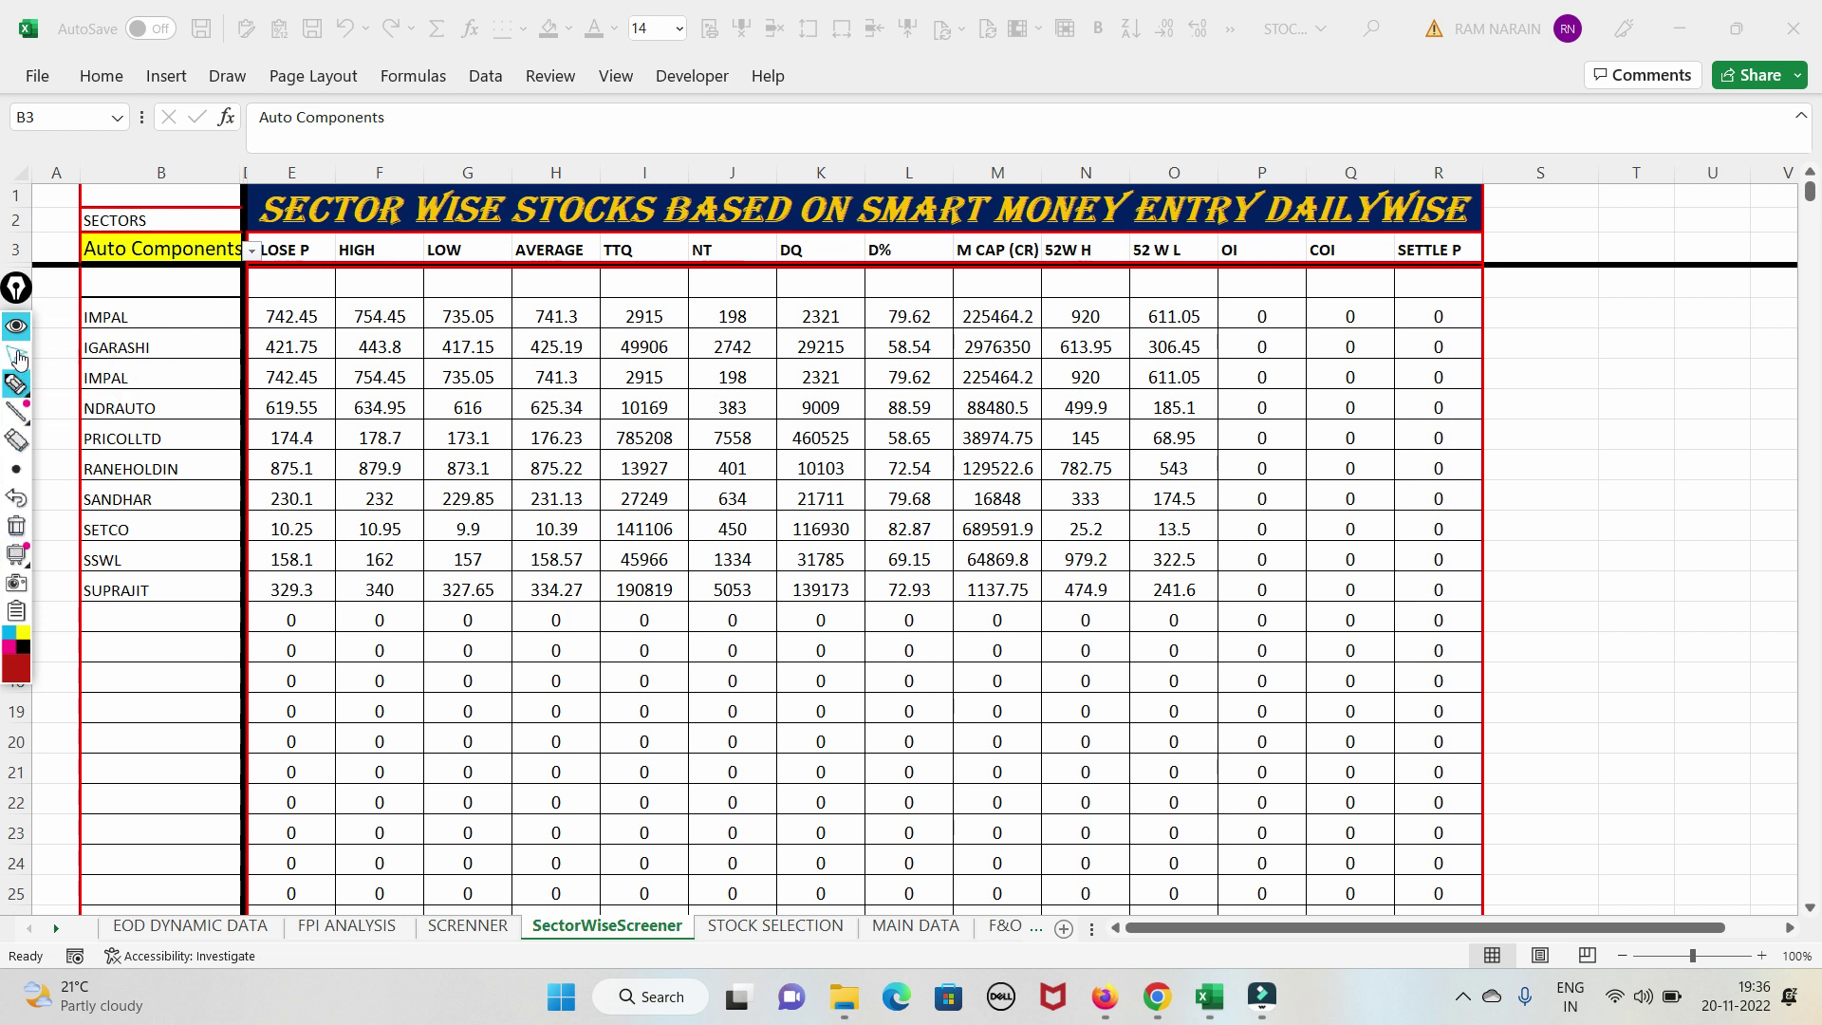
pyautogui.click(1157, 998)
# Step: On the Live Charts tab, search 'IMPAL' and load IMPA (NSE) in place of Infosys
pyautogui.click(1423, 21)
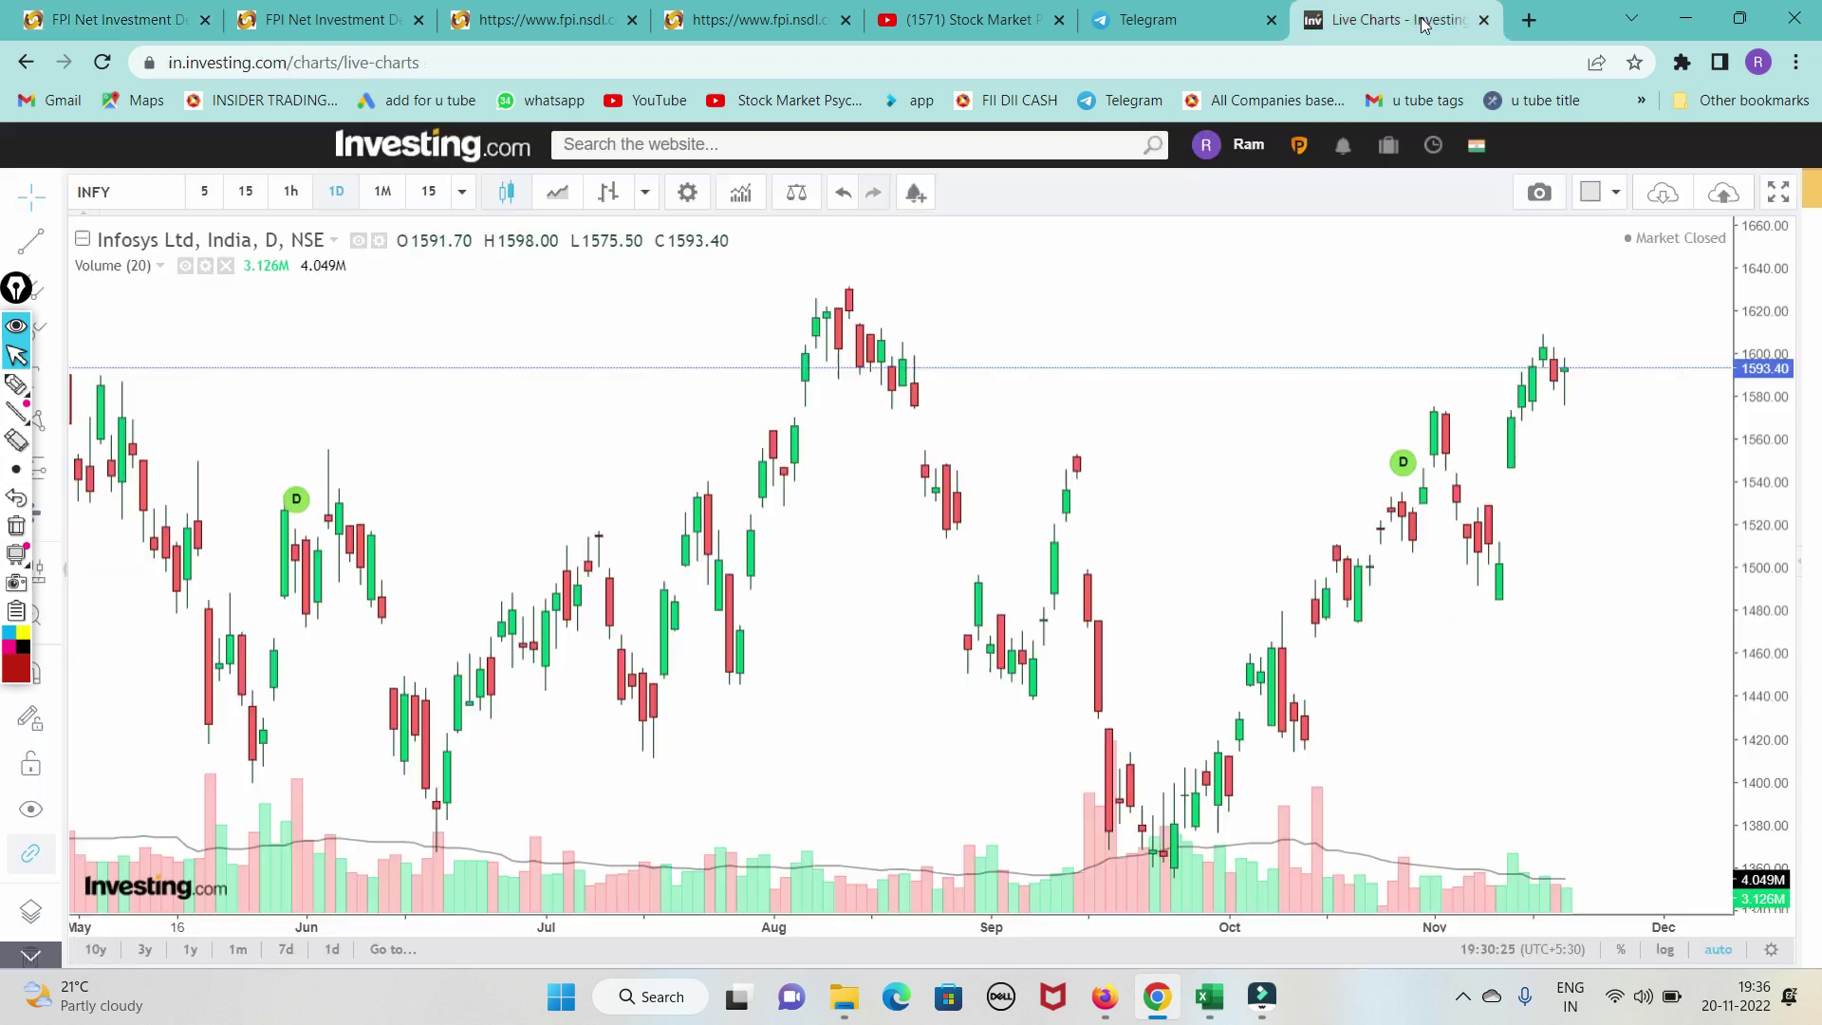
pyautogui.click(143, 194)
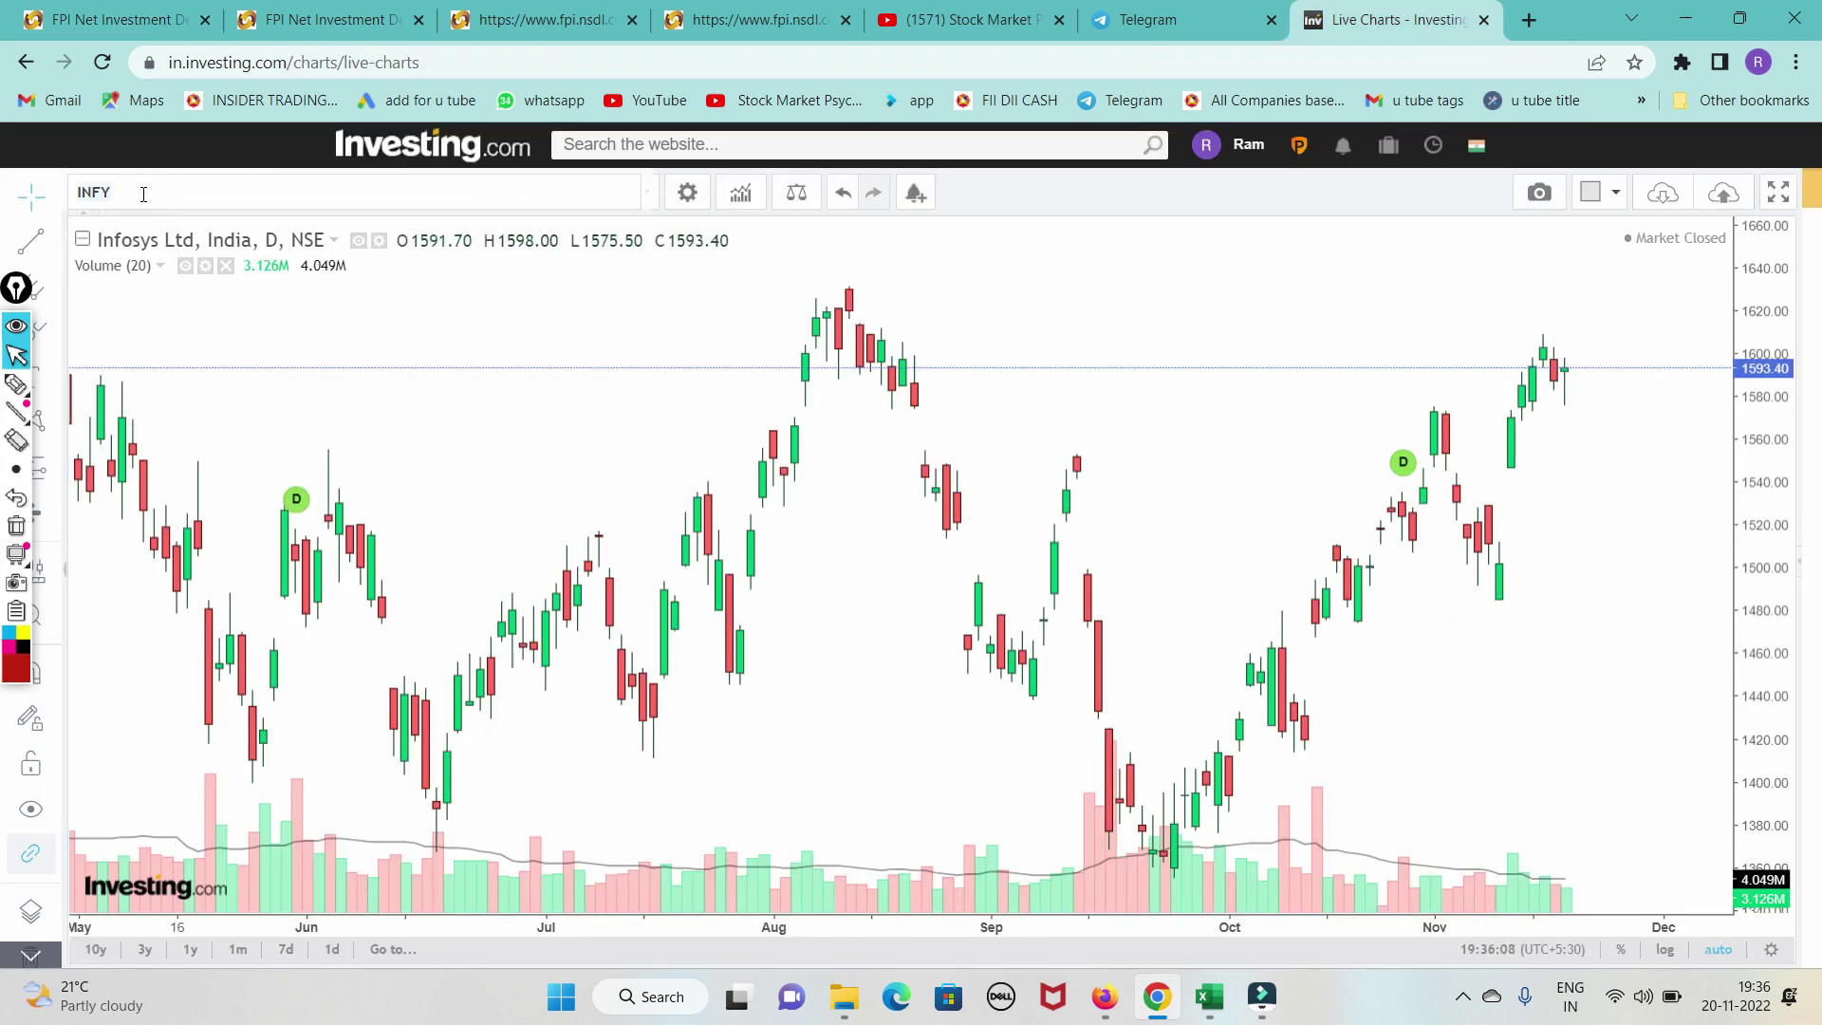
pyautogui.write('IMPAL')
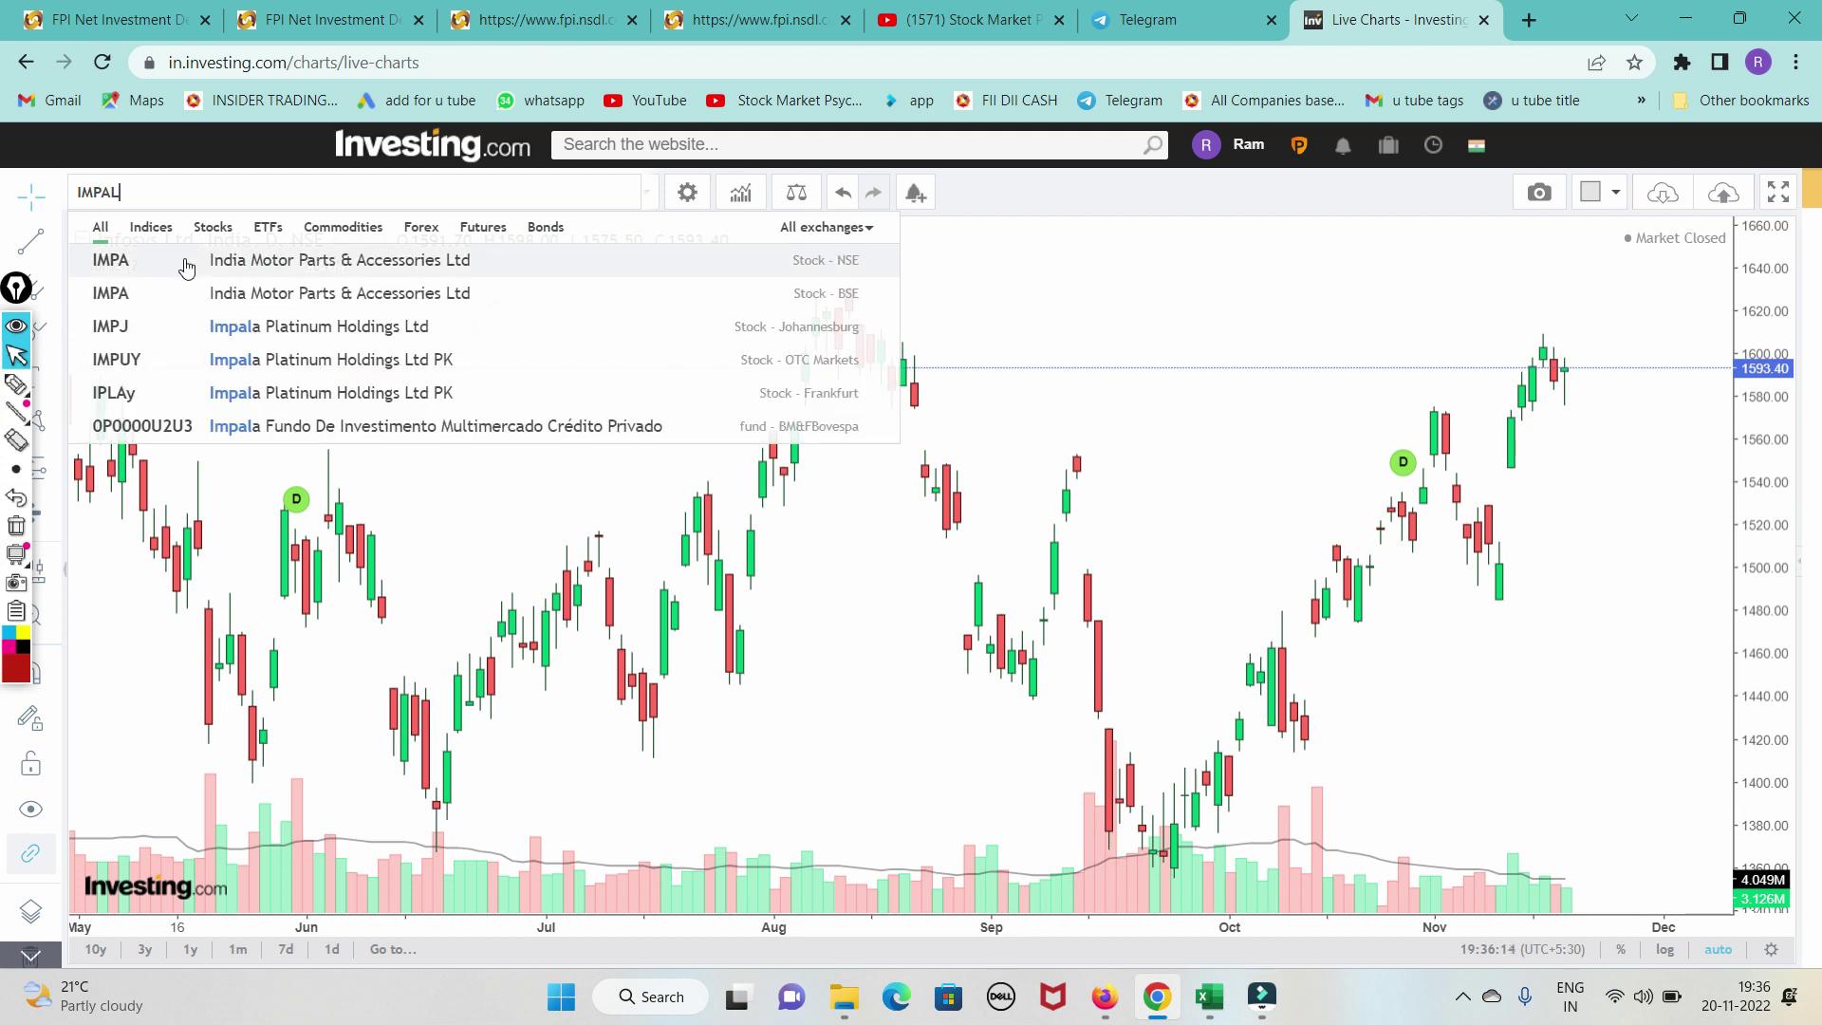
pyautogui.click(210, 262)
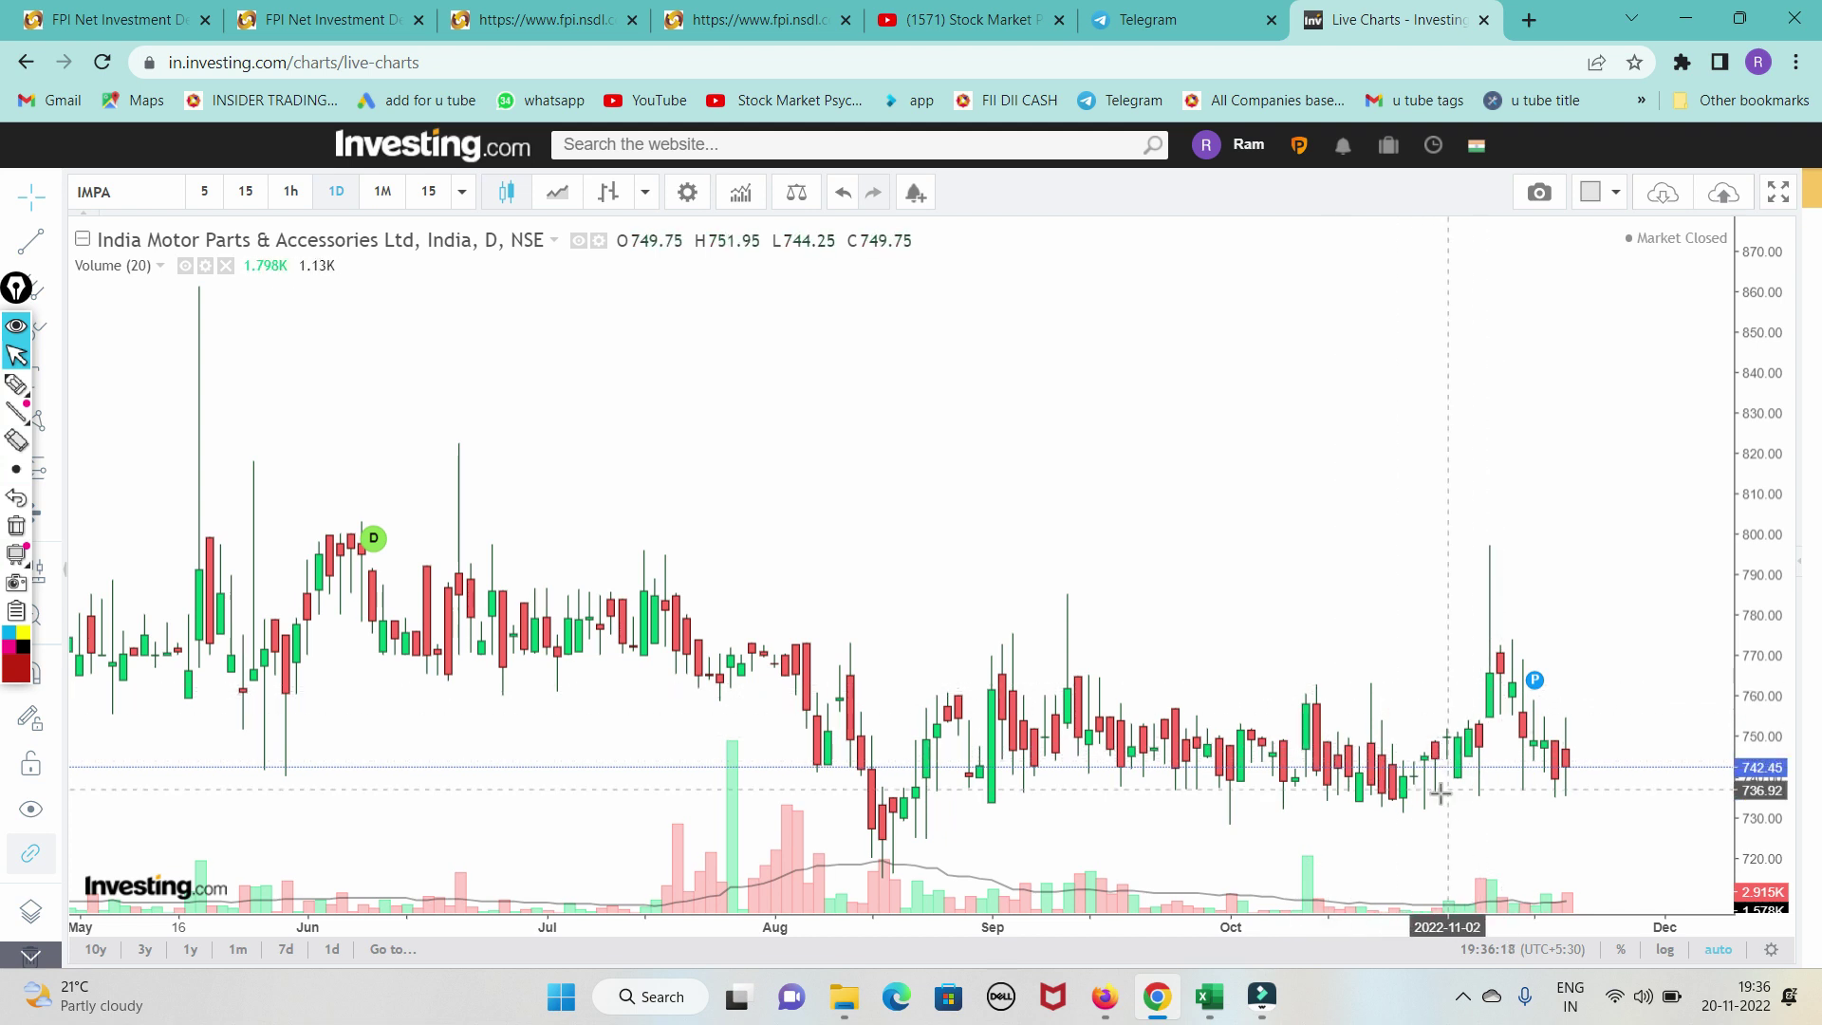
# Step: Sketch a support line under recent lows and the range's upper edge, then clear them
pyautogui.click(16, 384)
pyautogui.moveTo(1152, 794); pyautogui.dragTo(1667, 804)
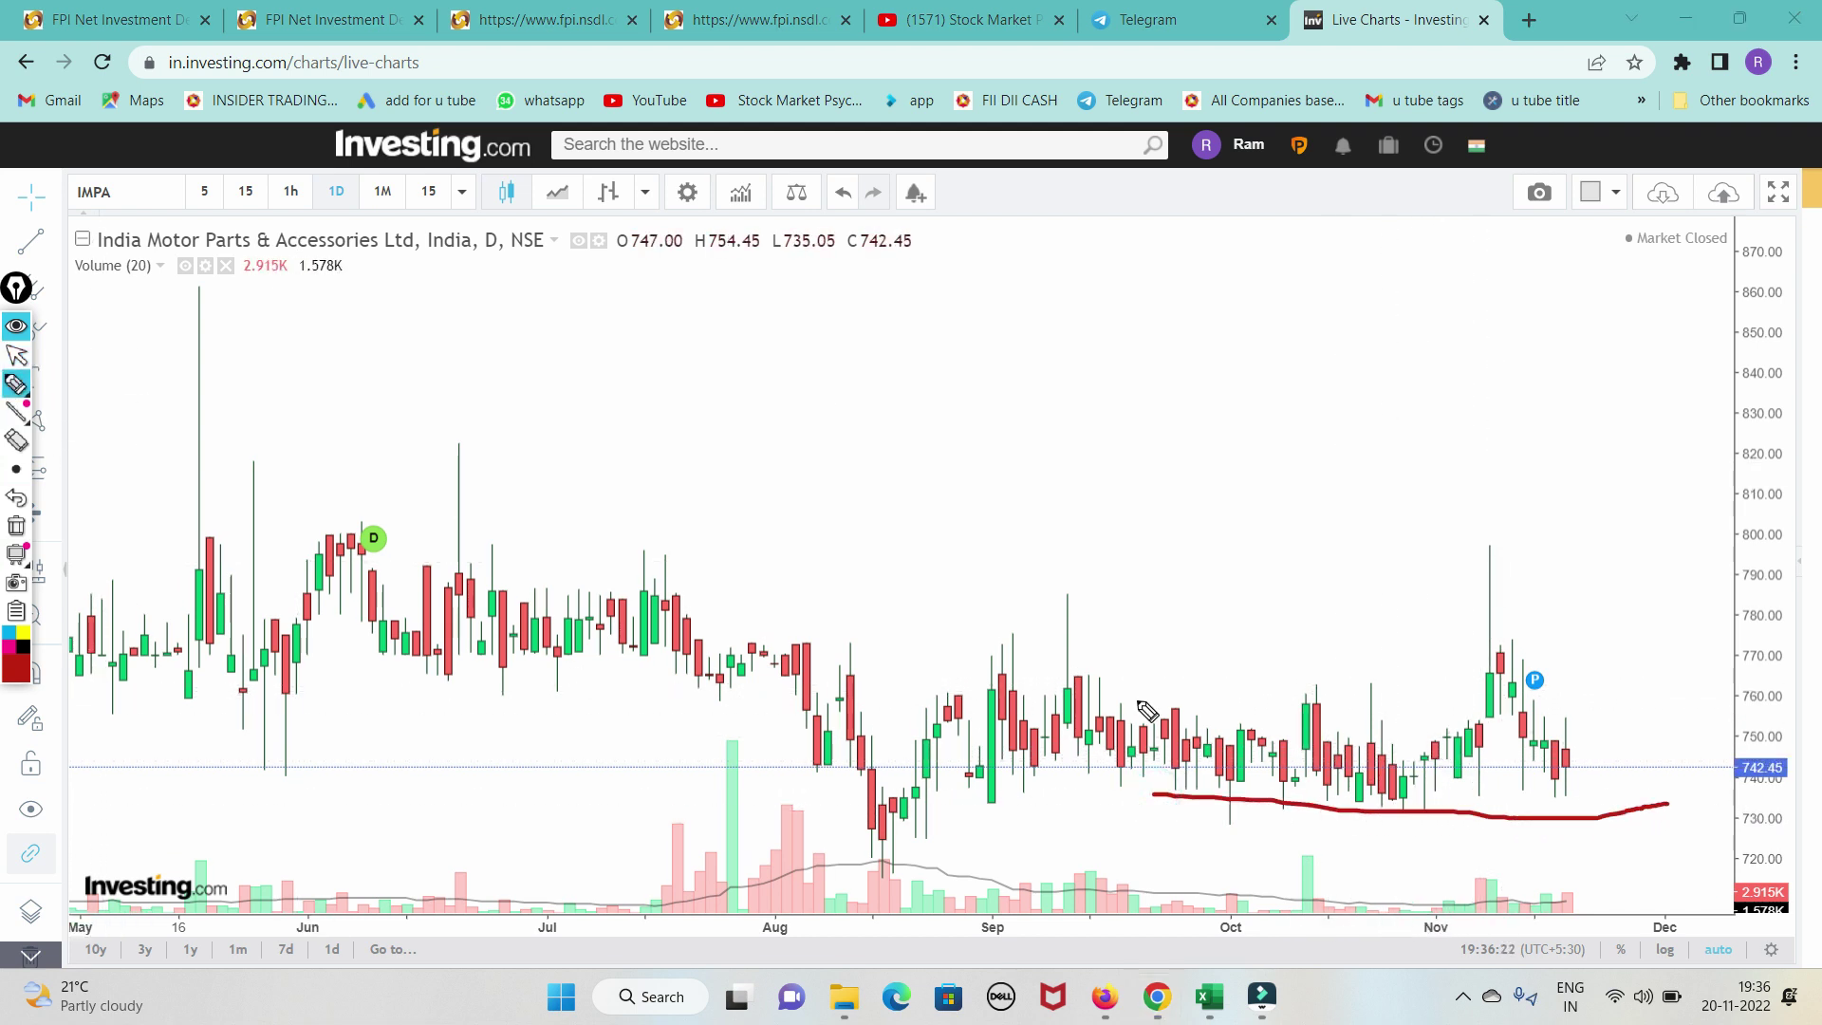
pyautogui.moveTo(1096, 697)
pyautogui.mouseDown()
pyautogui.moveTo(1620, 750)
pyautogui.moveTo(1727, 633)
pyautogui.mouseUp()
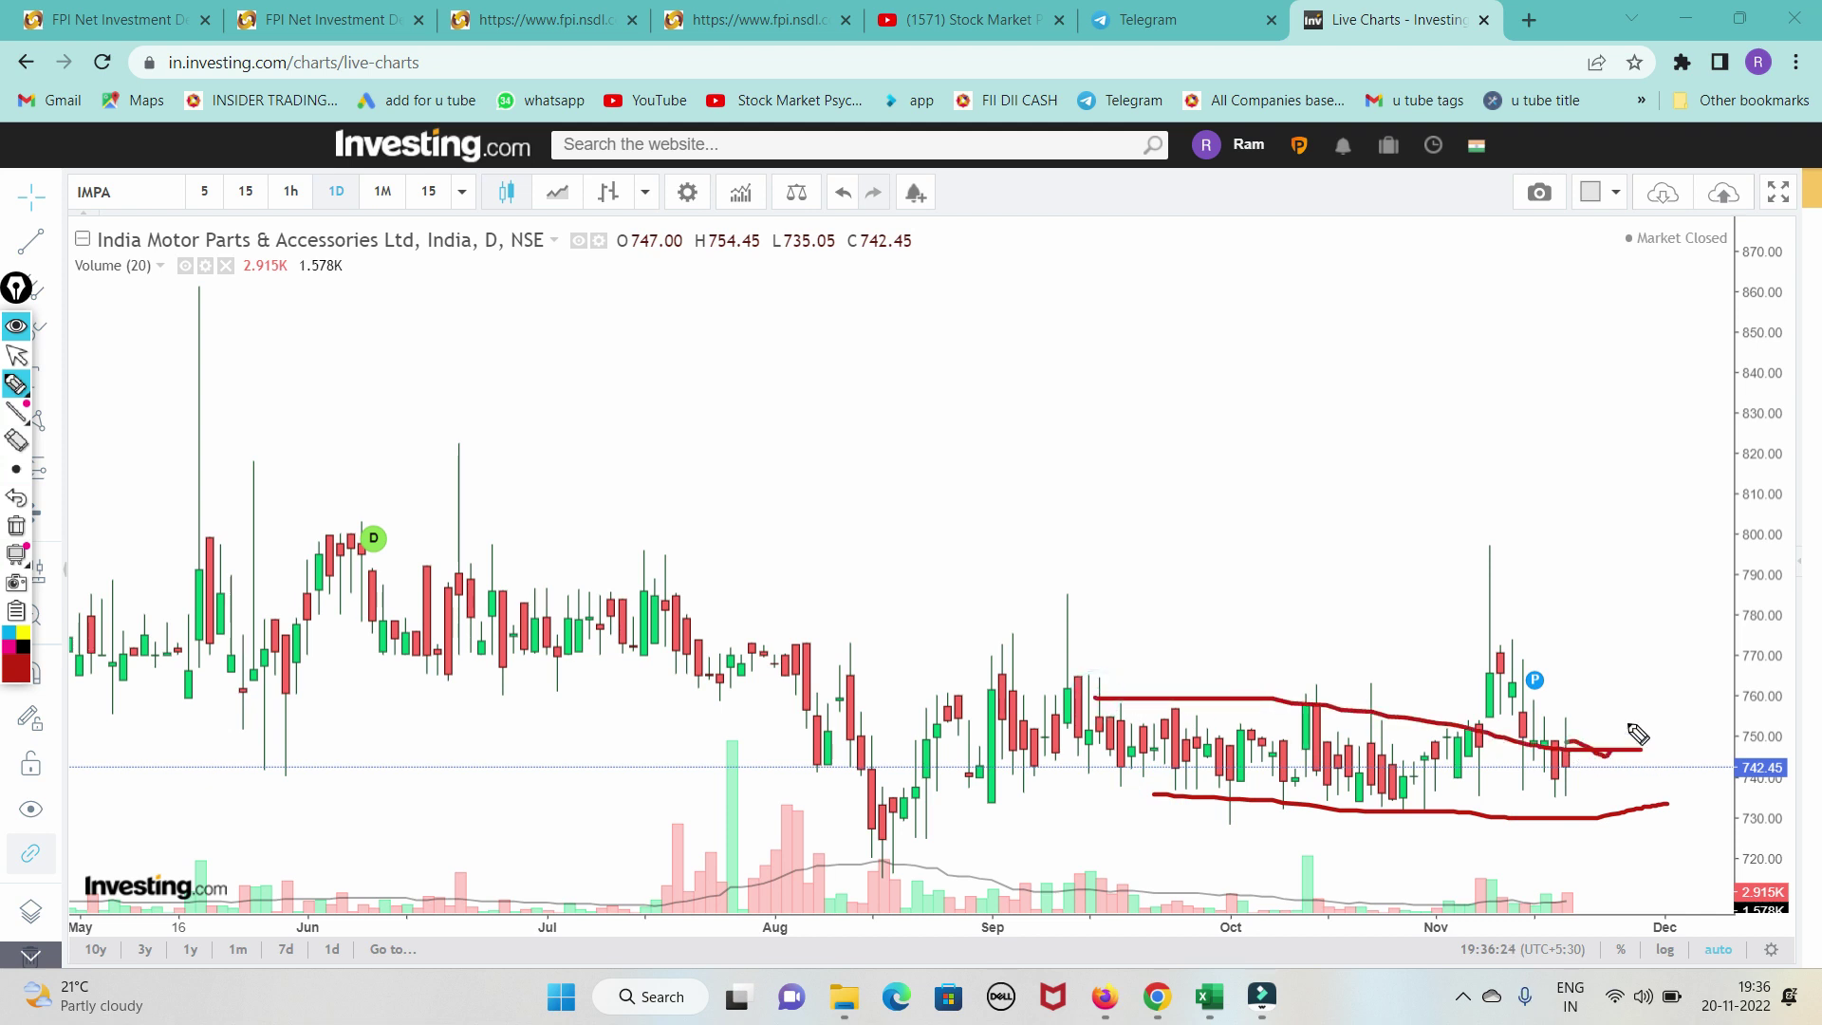
pyautogui.click(16, 526)
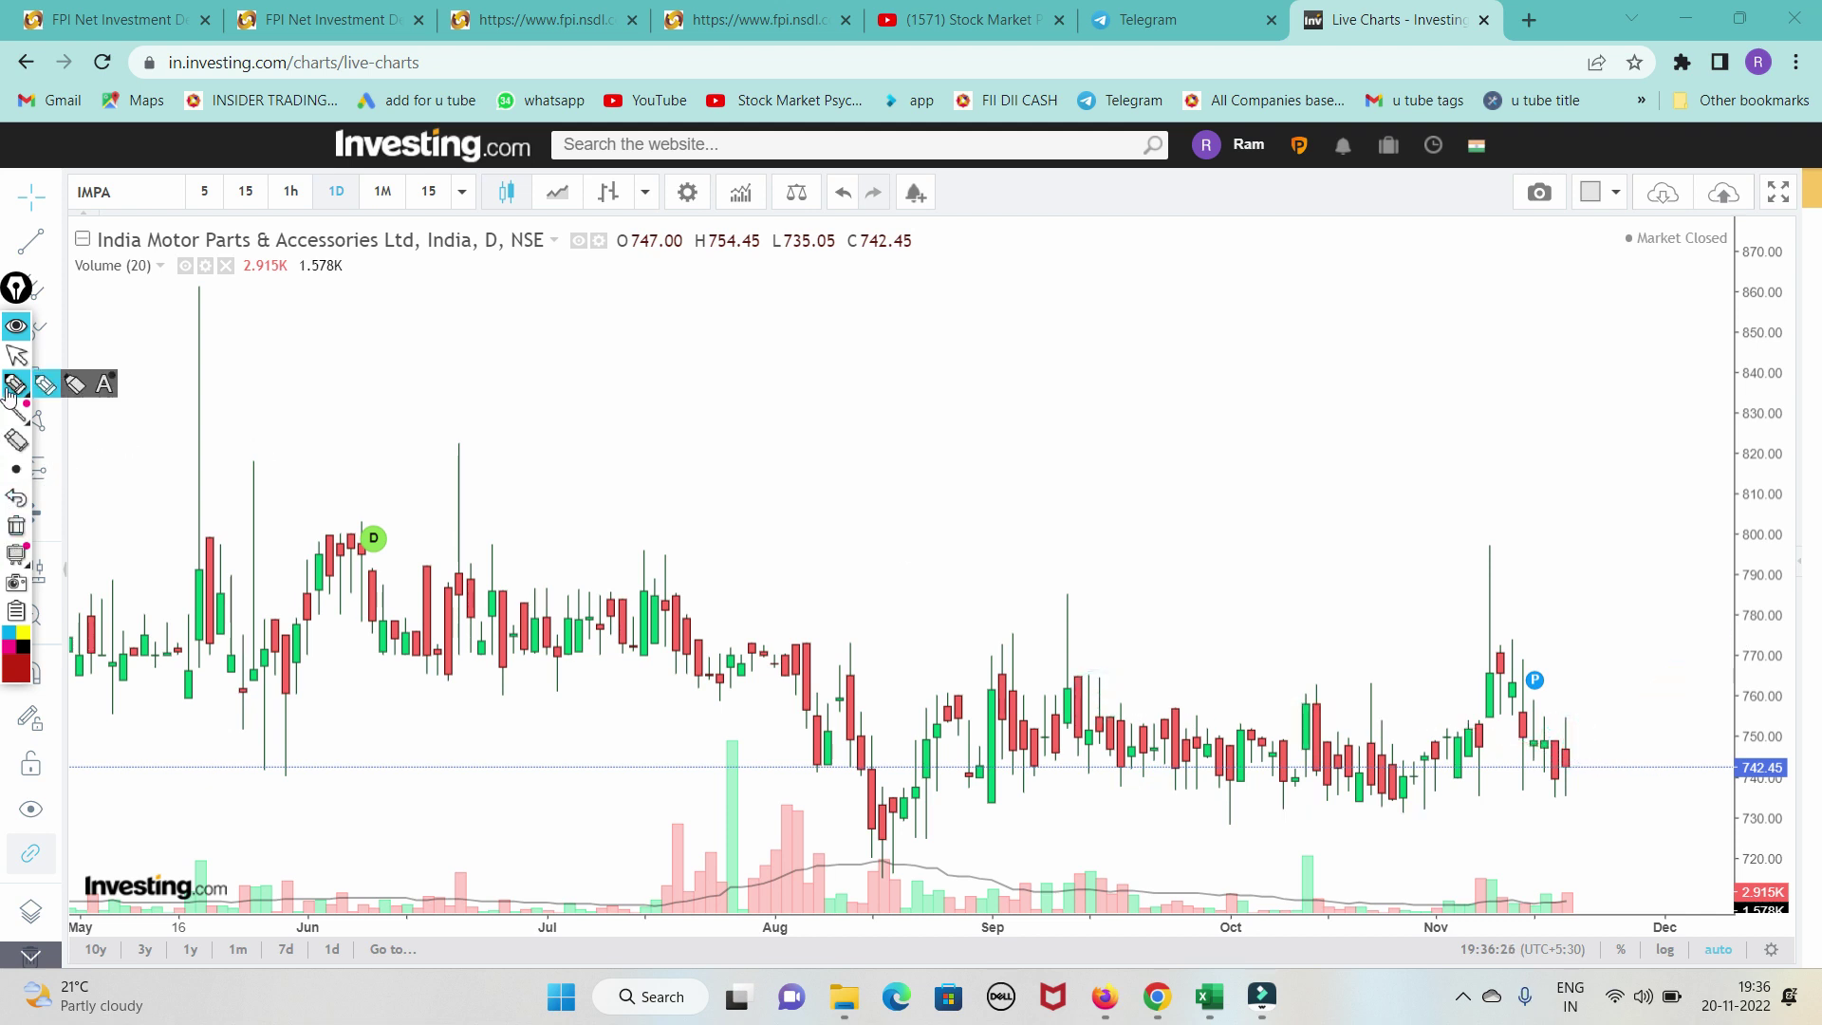
pyautogui.click(16, 355)
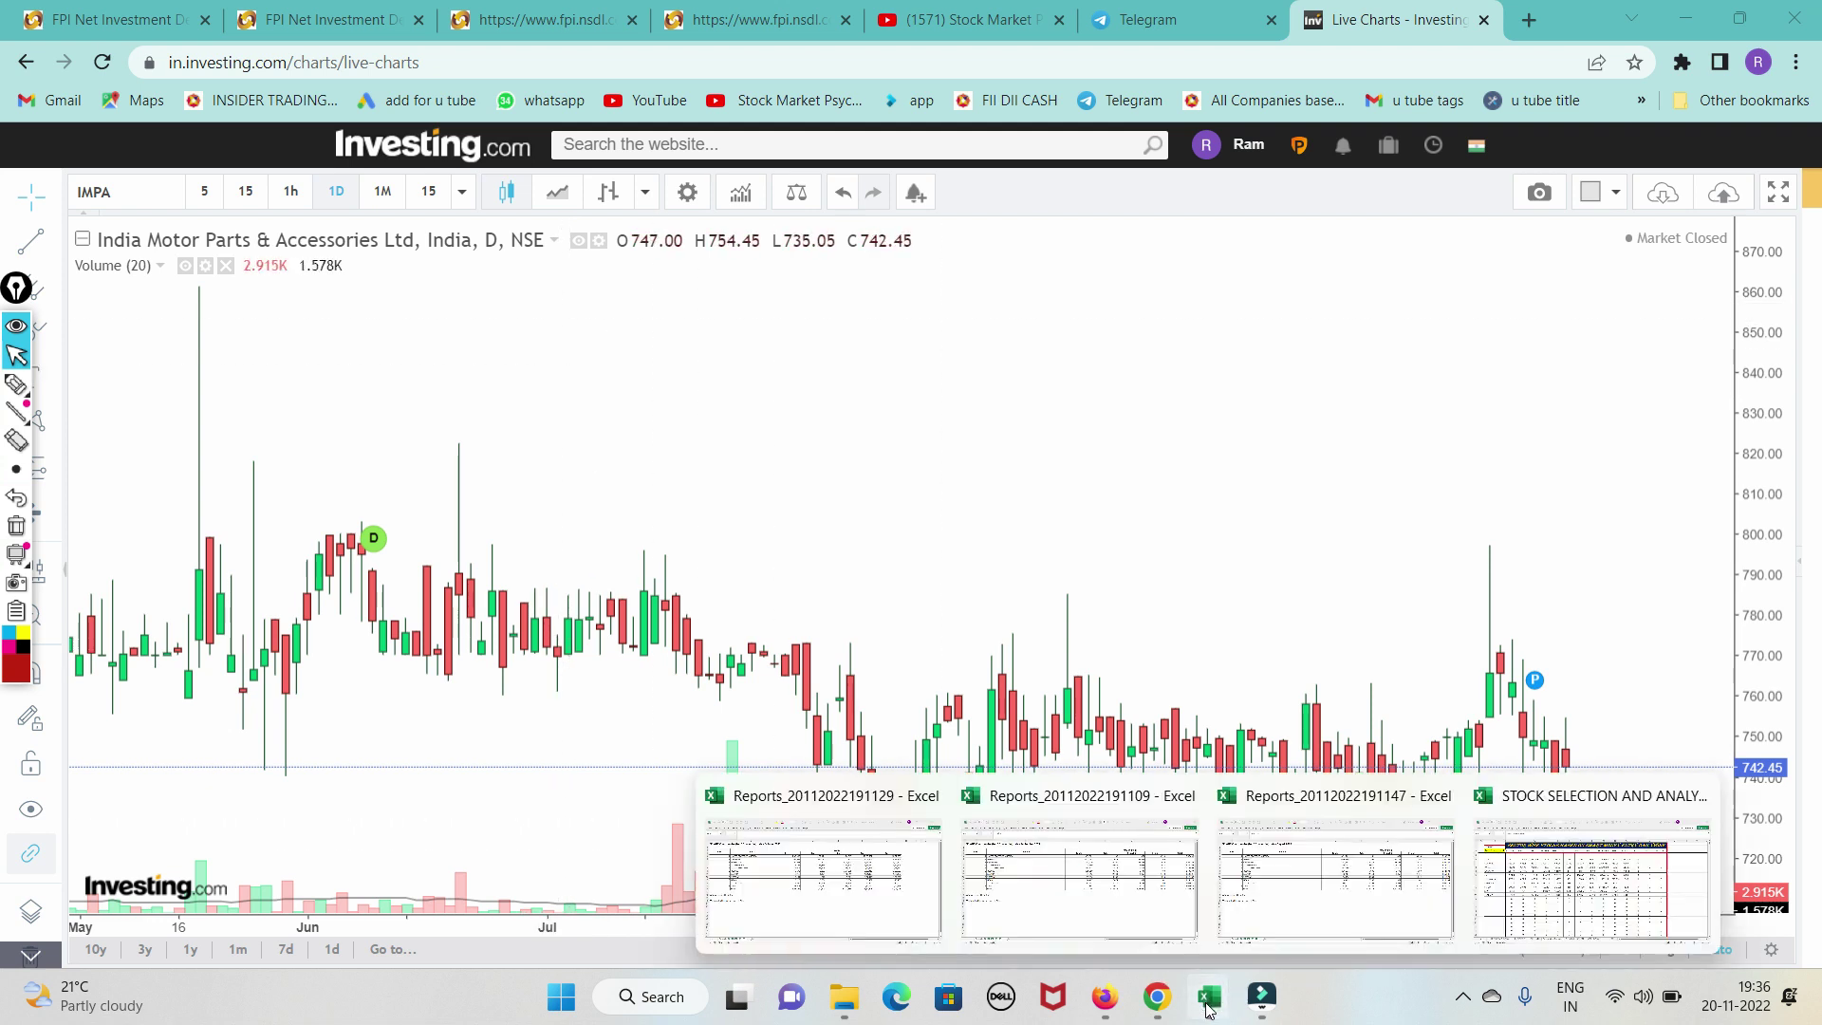
pyautogui.moveTo(1208, 996)
pyautogui.click(1537, 868)
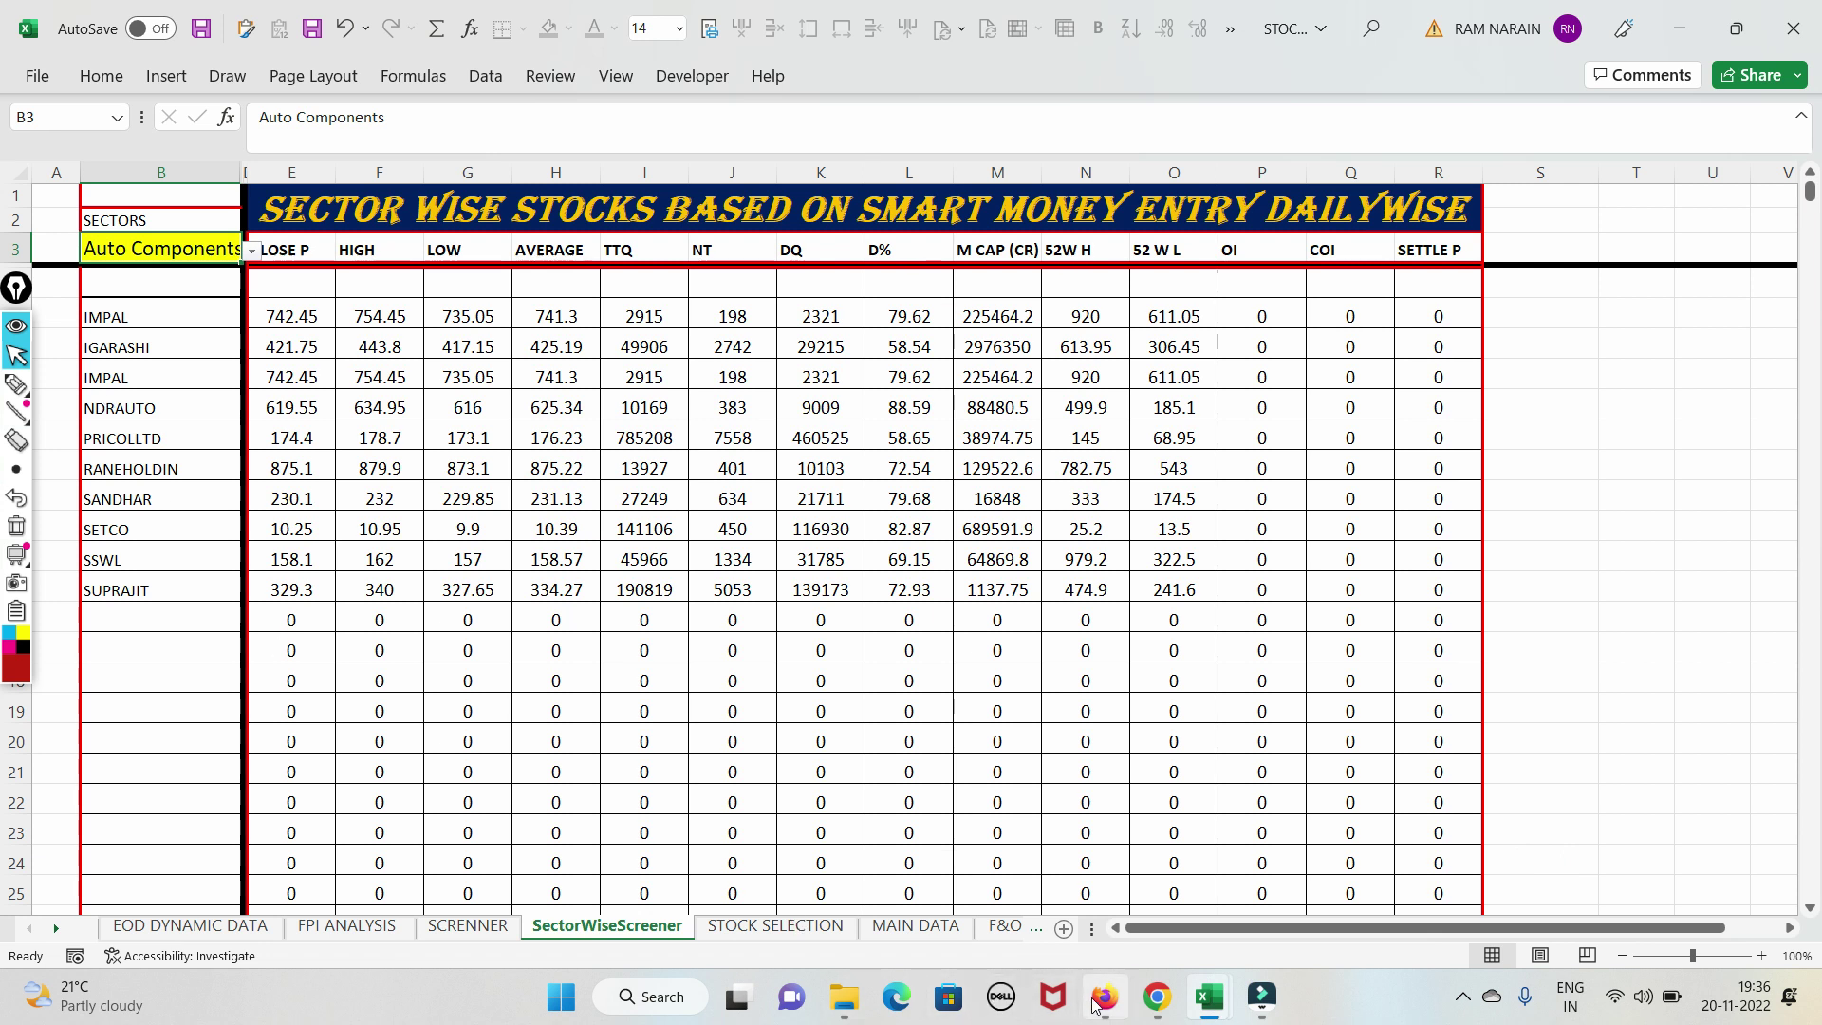
pyautogui.click(106, 349)
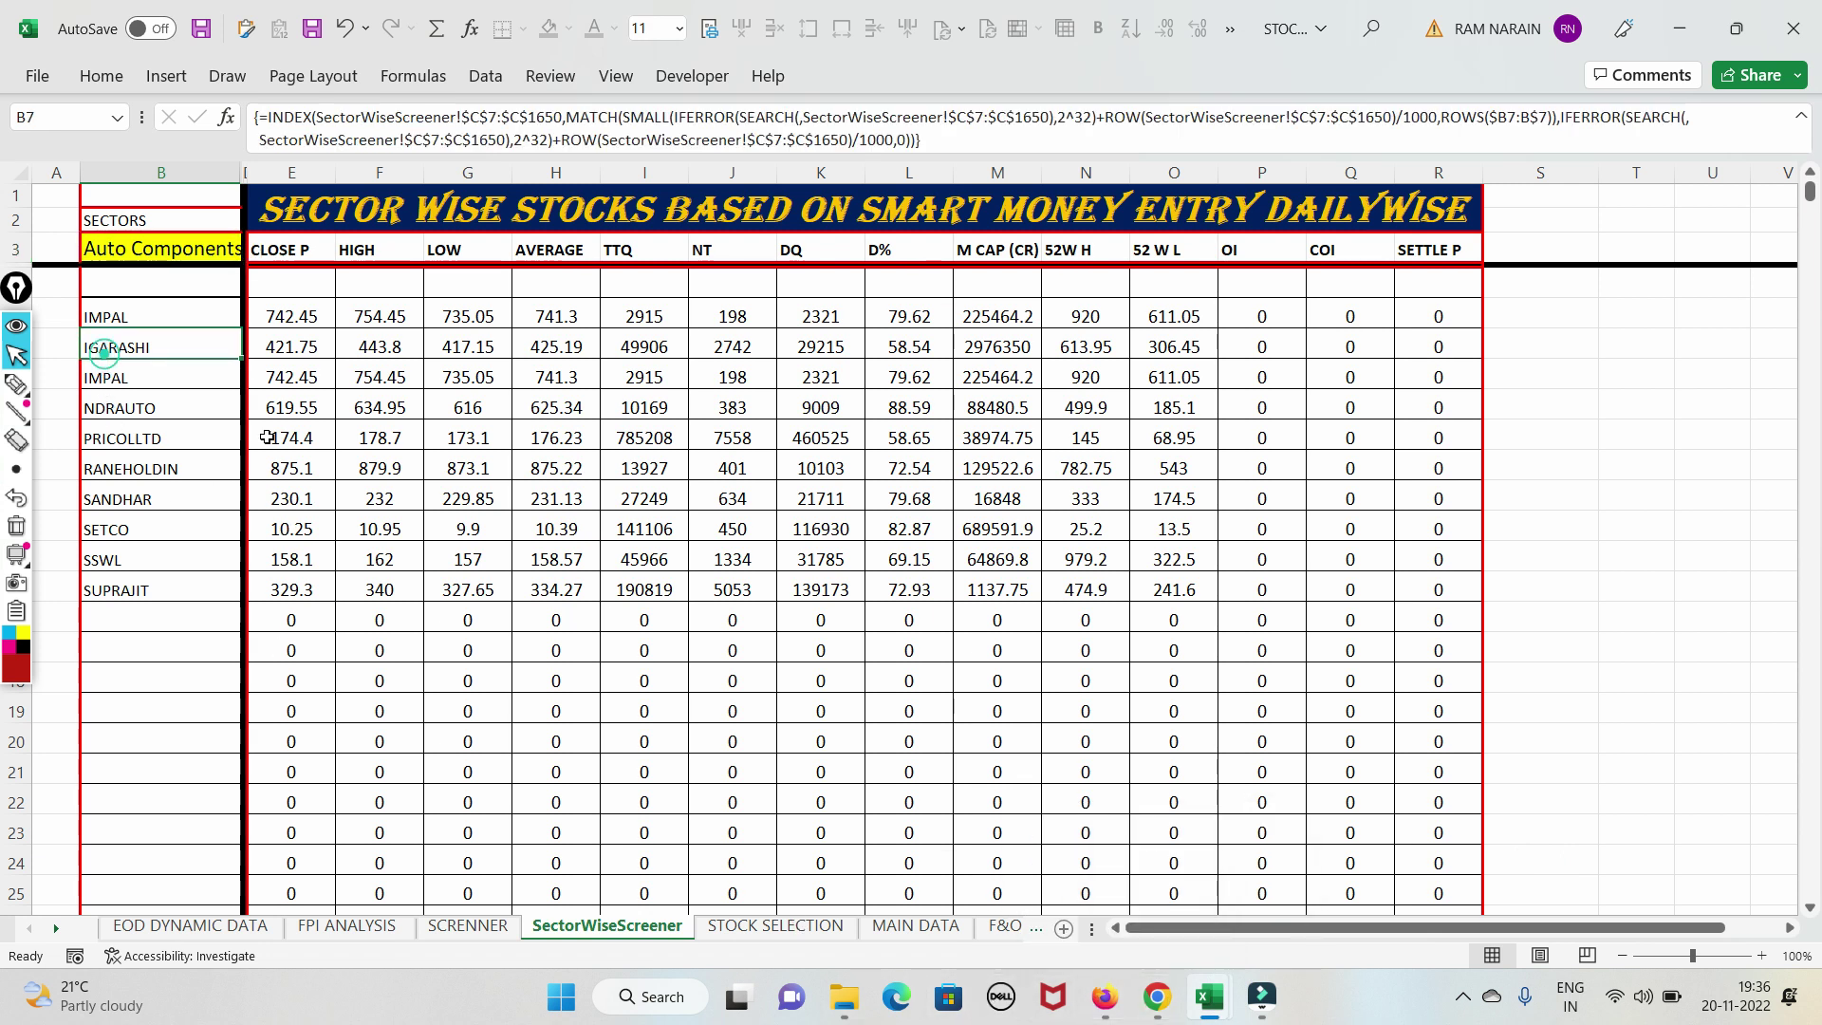
pyautogui.click(1586, 598)
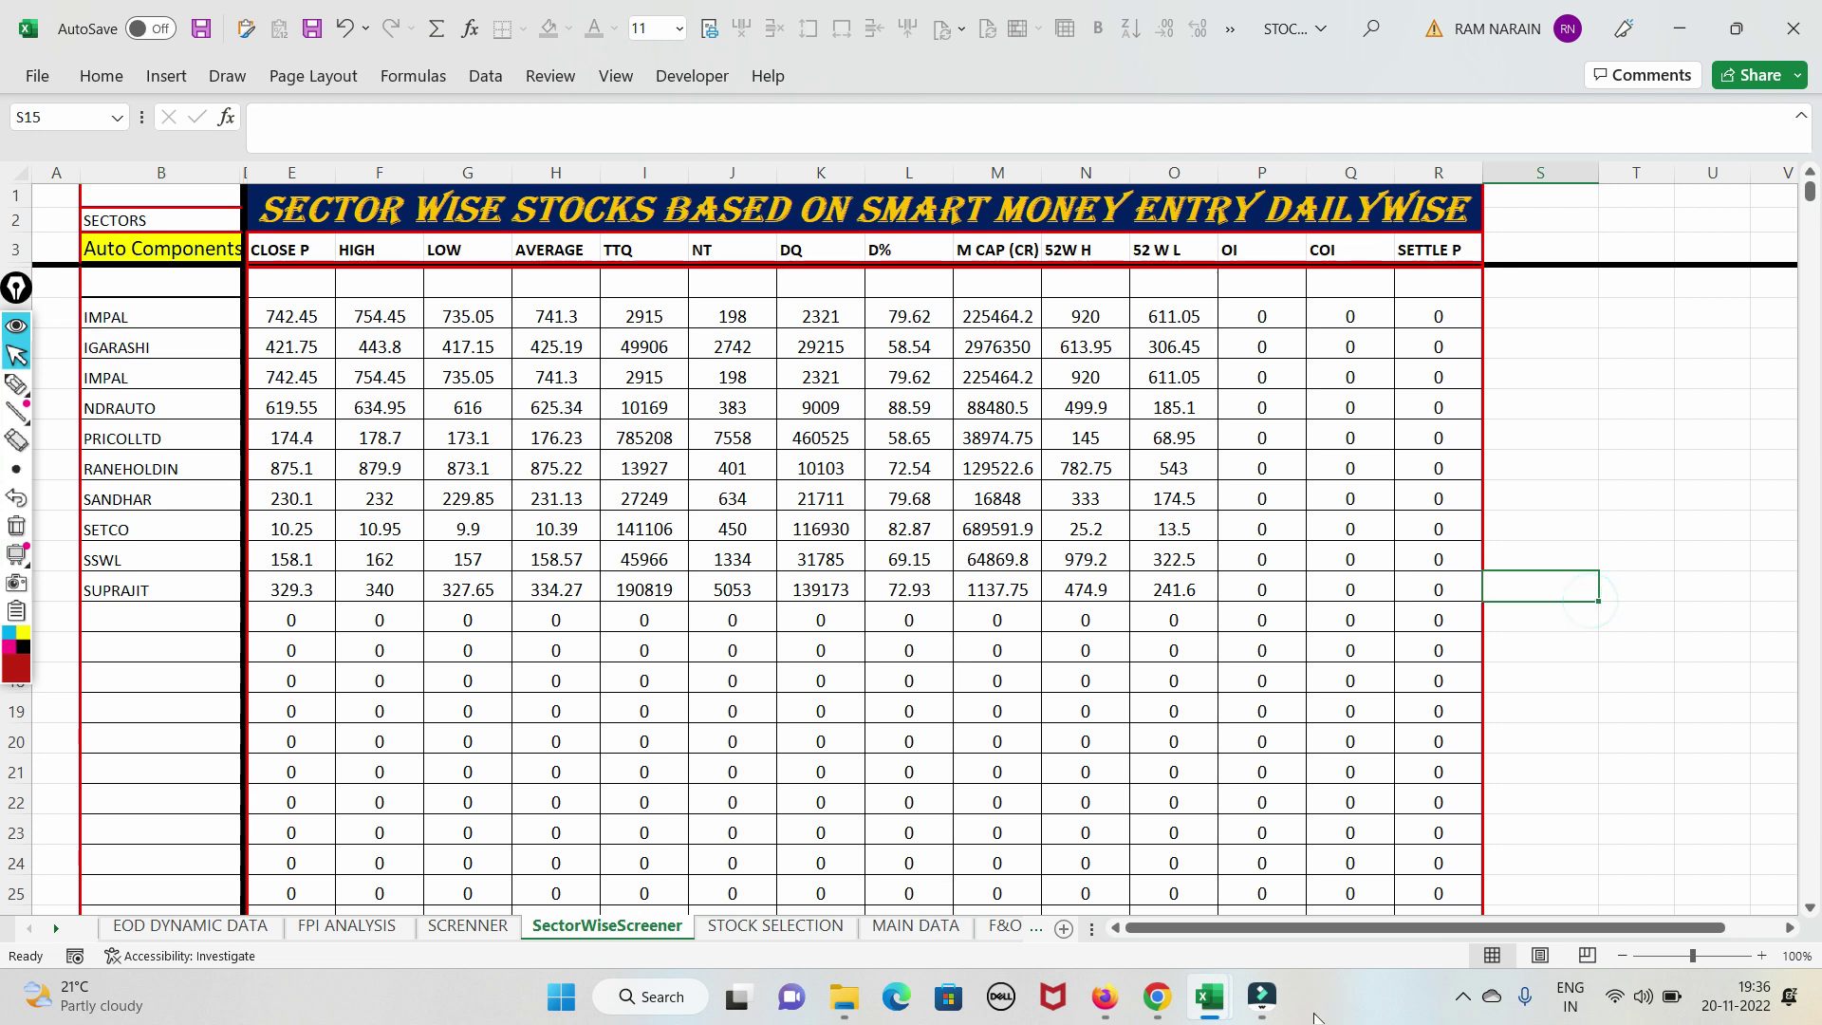
pyautogui.click(1221, 1008)
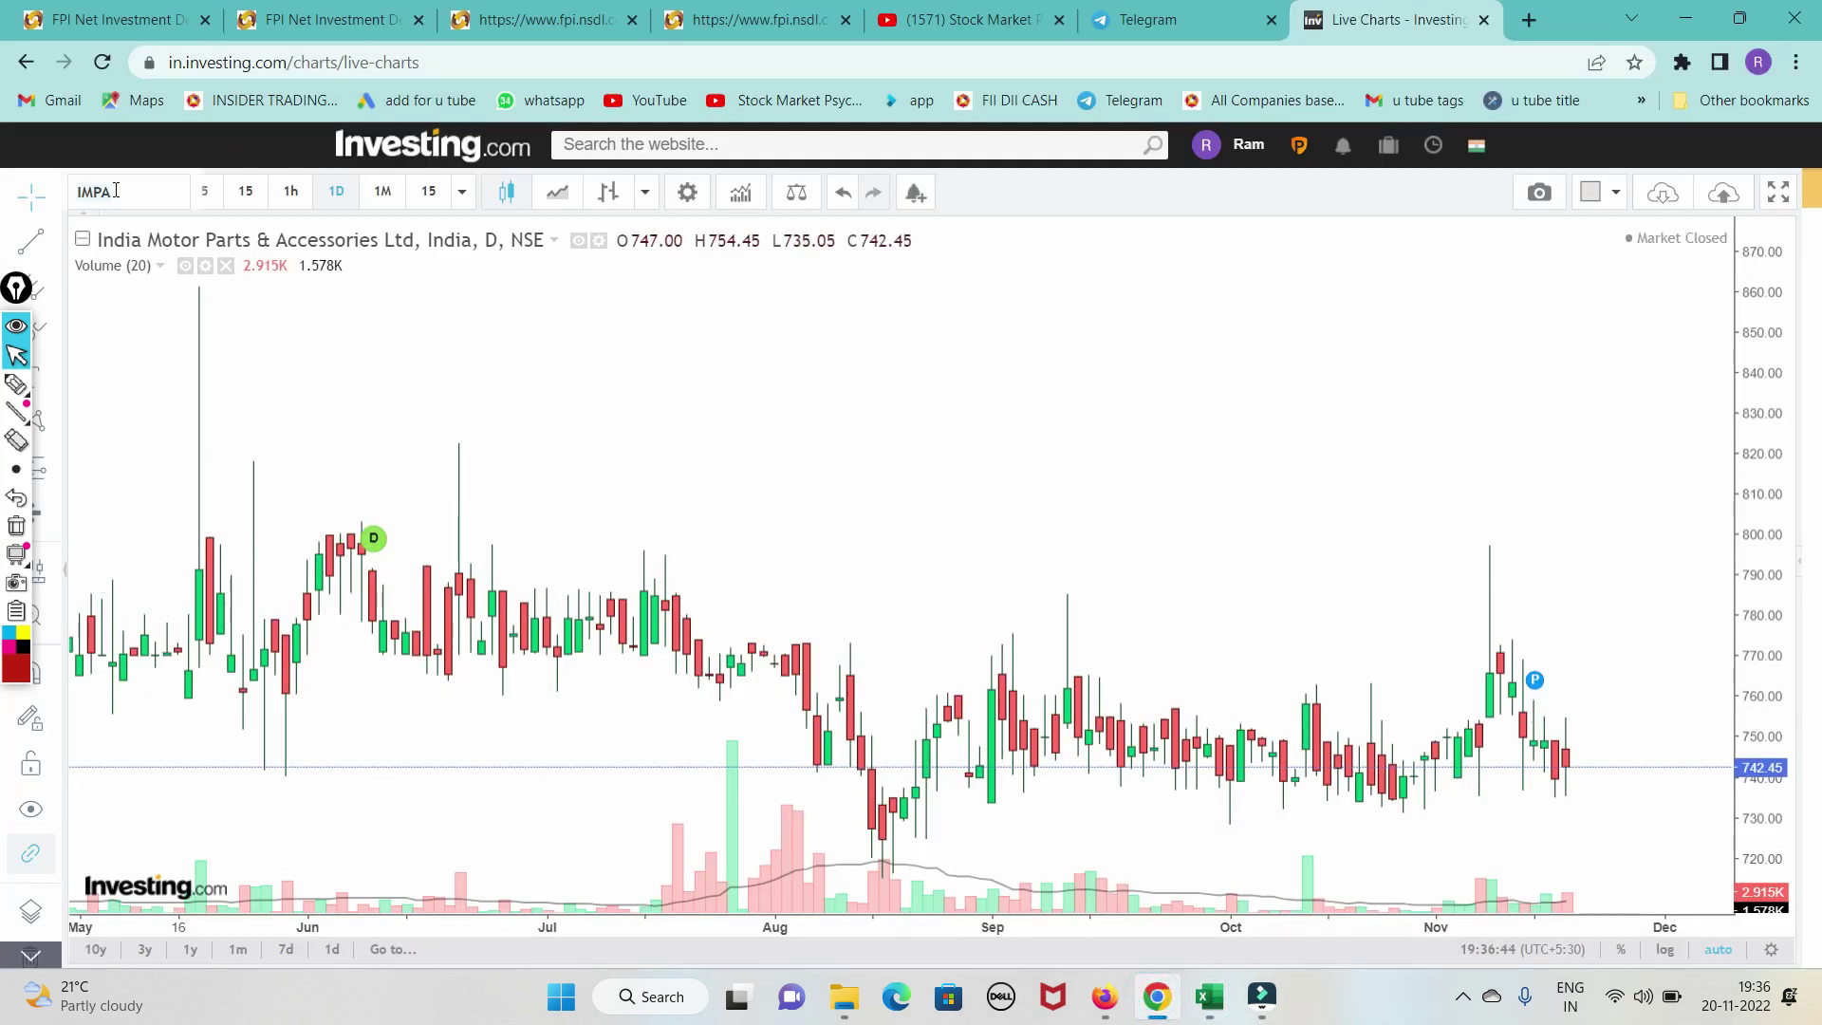
# Step: Load IGAM (NSE), sketch 400 support, 440 resistance and a move toward 480, then clear
pyautogui.click(116, 187)
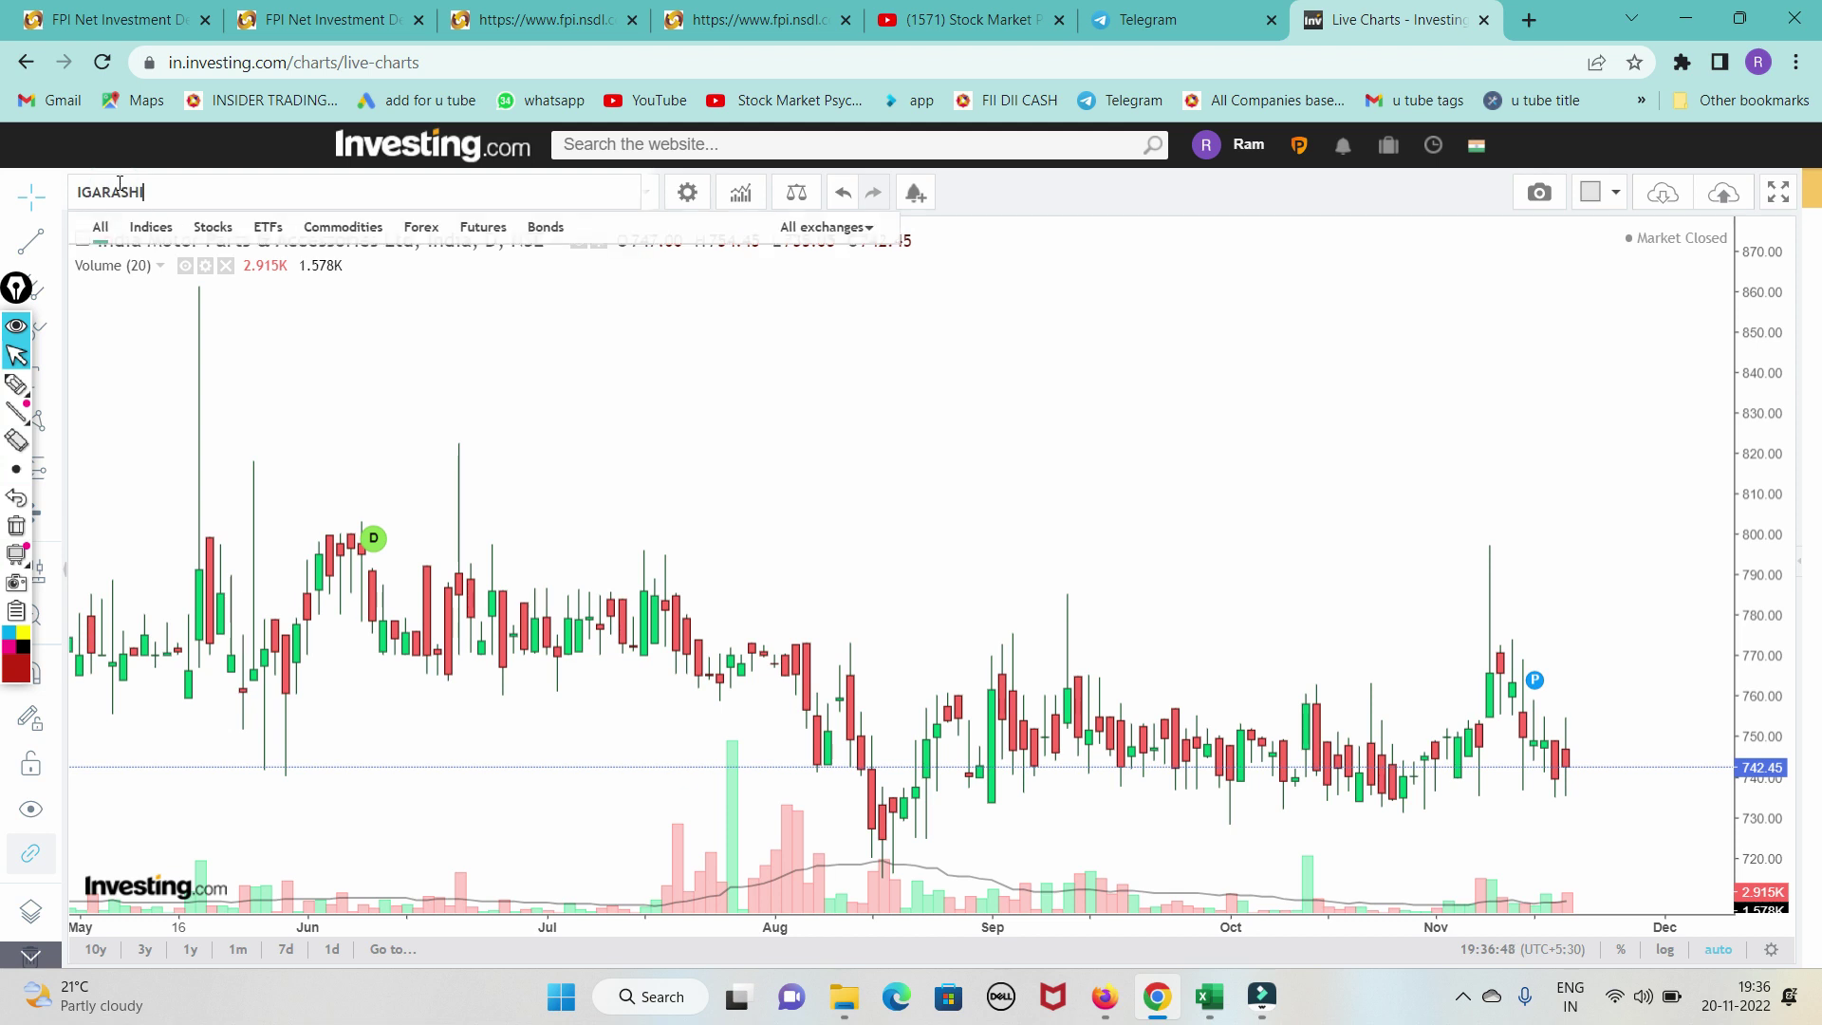
pyautogui.write('GARASHI')
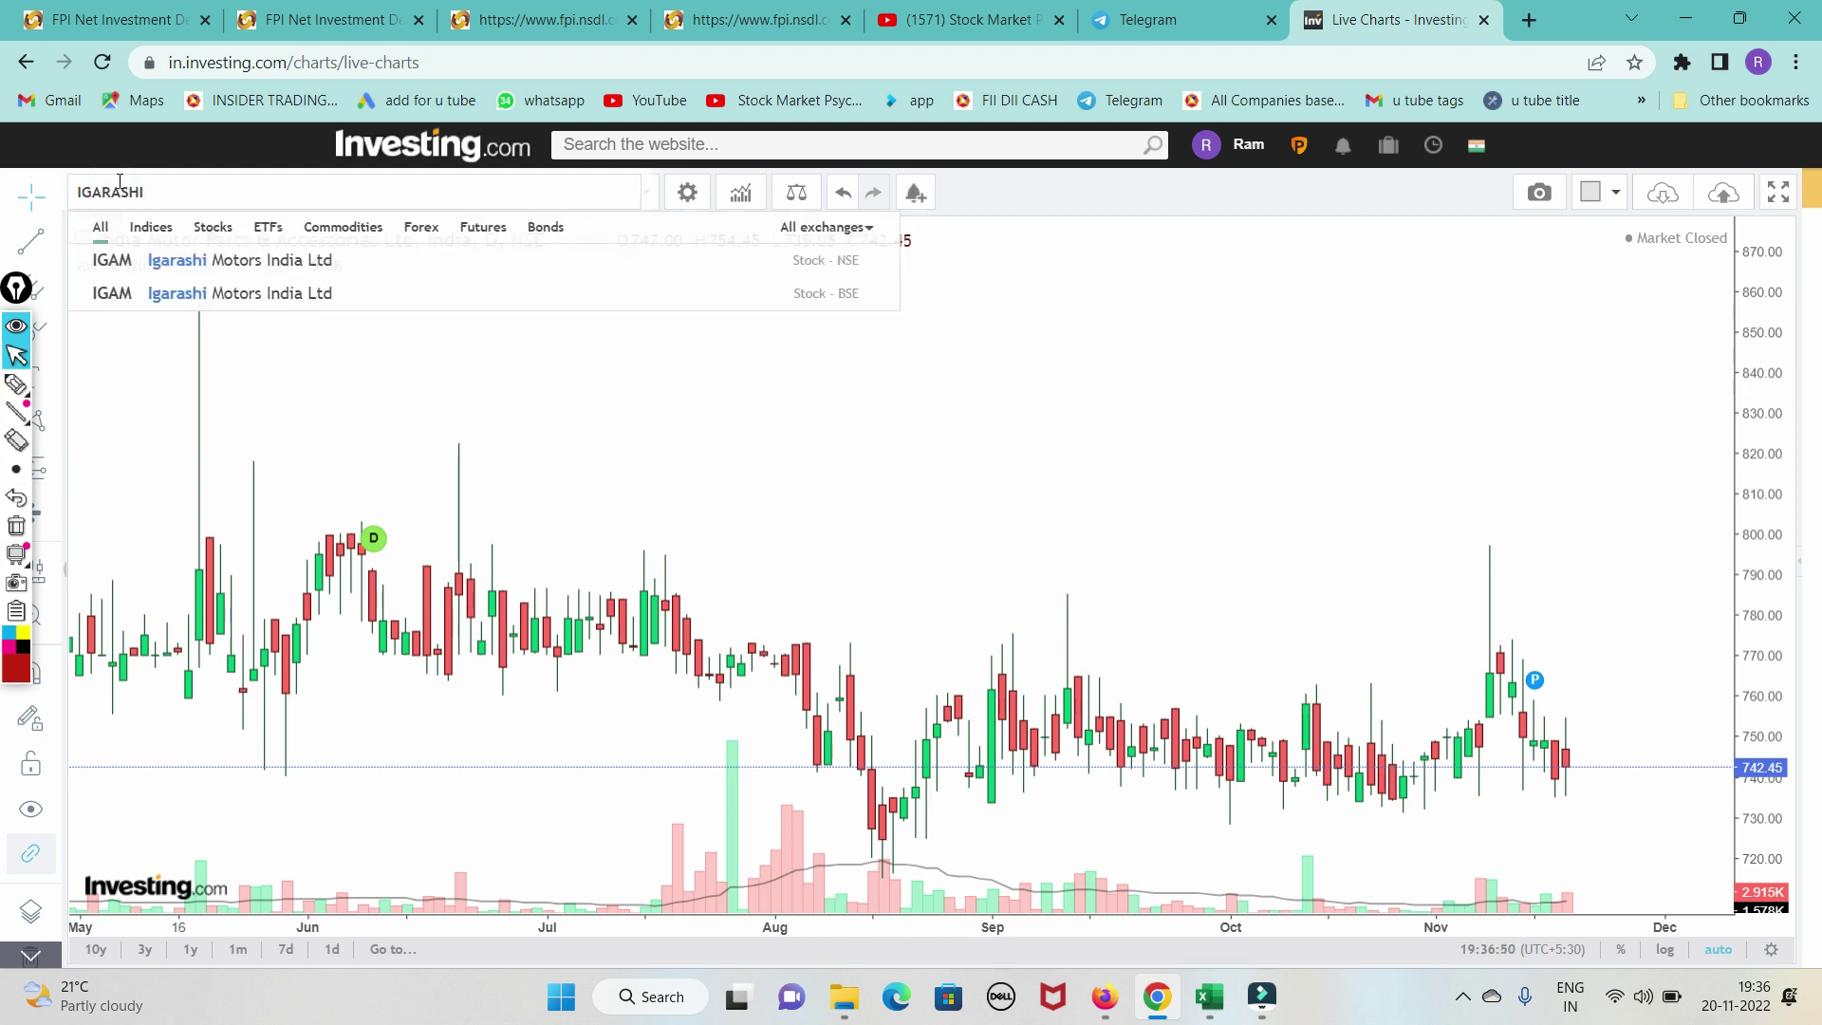
pyautogui.click(180, 260)
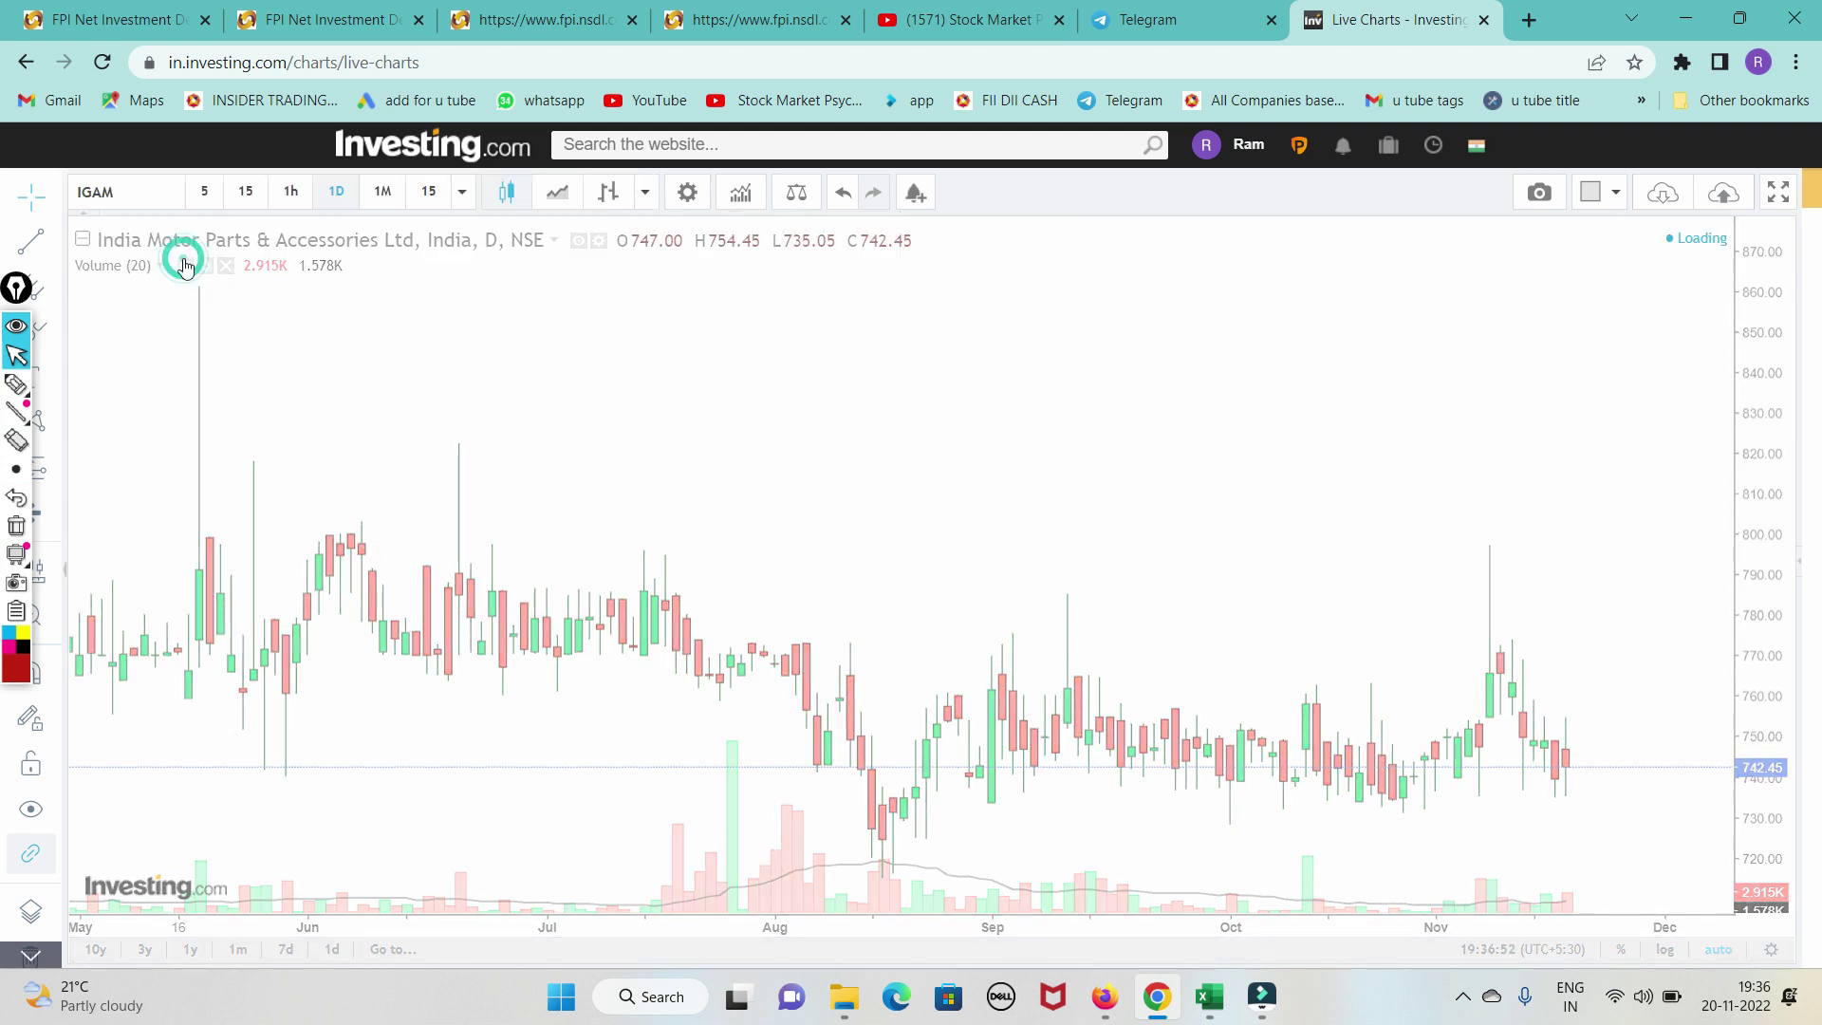
pyautogui.click(16, 384)
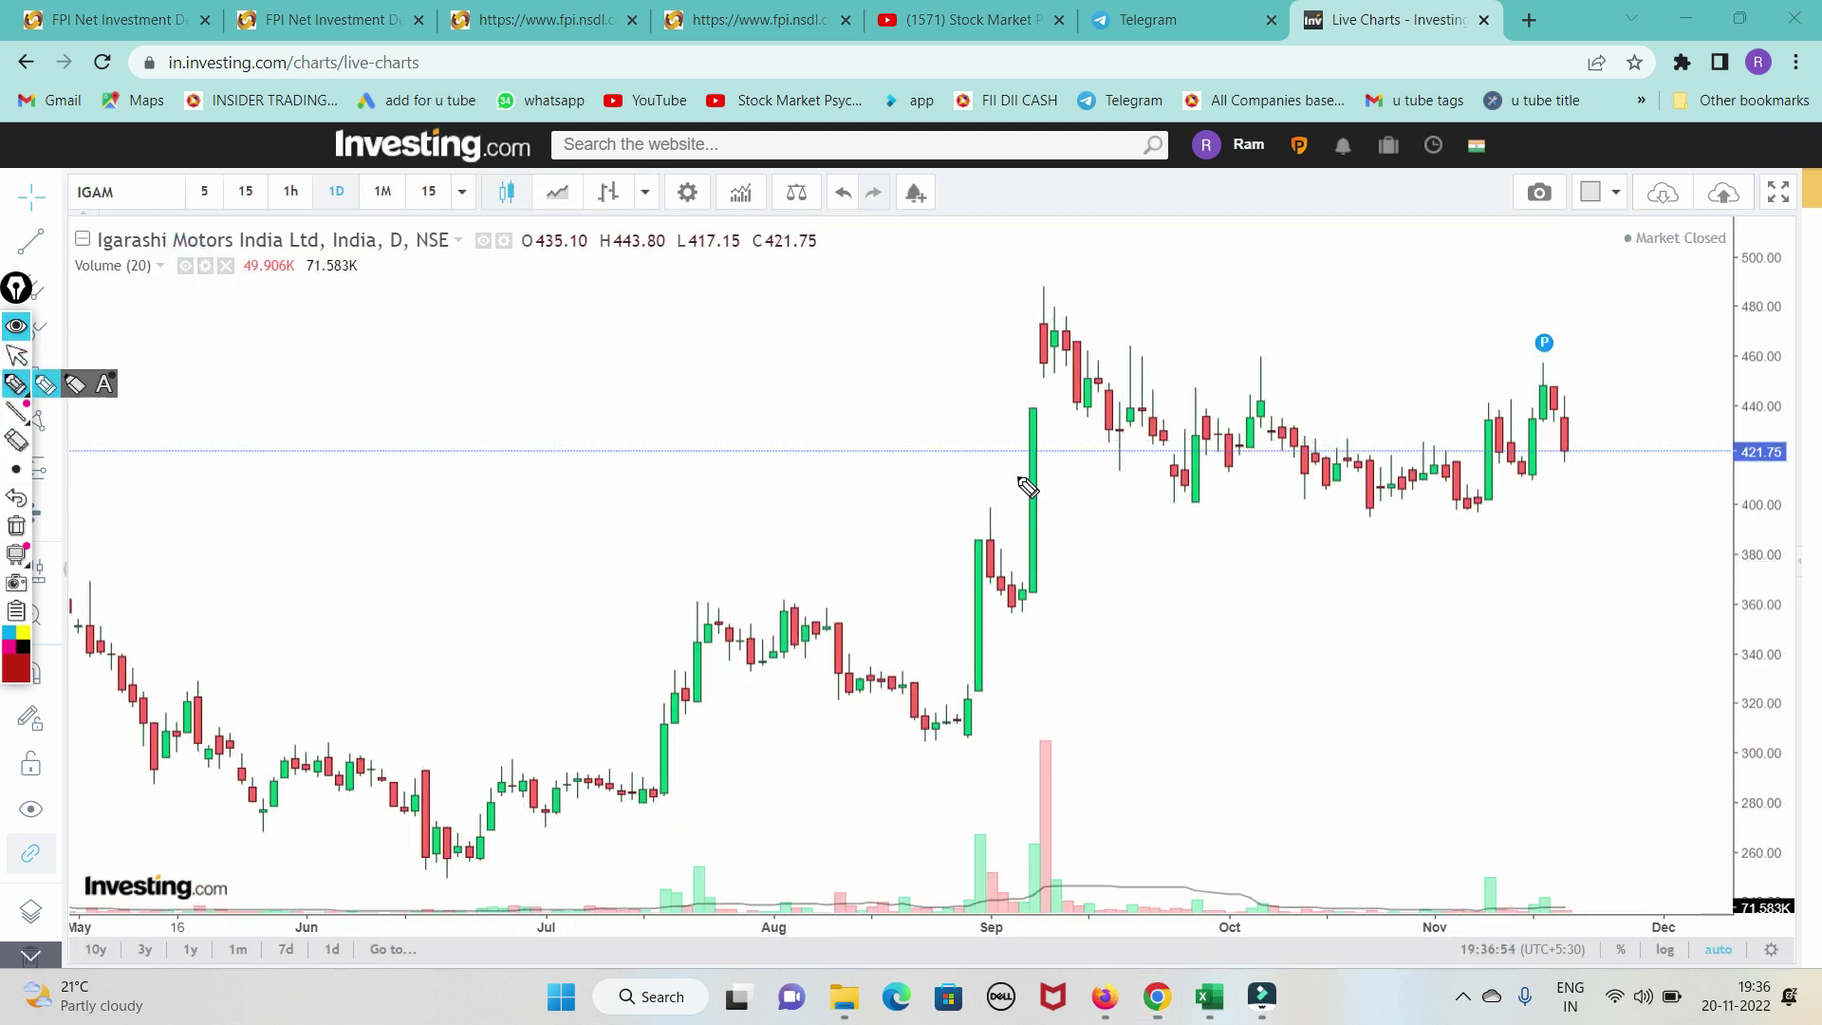
pyautogui.moveTo(1174, 506); pyautogui.dragTo(1672, 508)
pyautogui.moveTo(1249, 406); pyautogui.dragTo(1665, 390)
pyautogui.moveTo(1539, 368); pyautogui.dragTo(1644, 307)
pyautogui.click(16, 529)
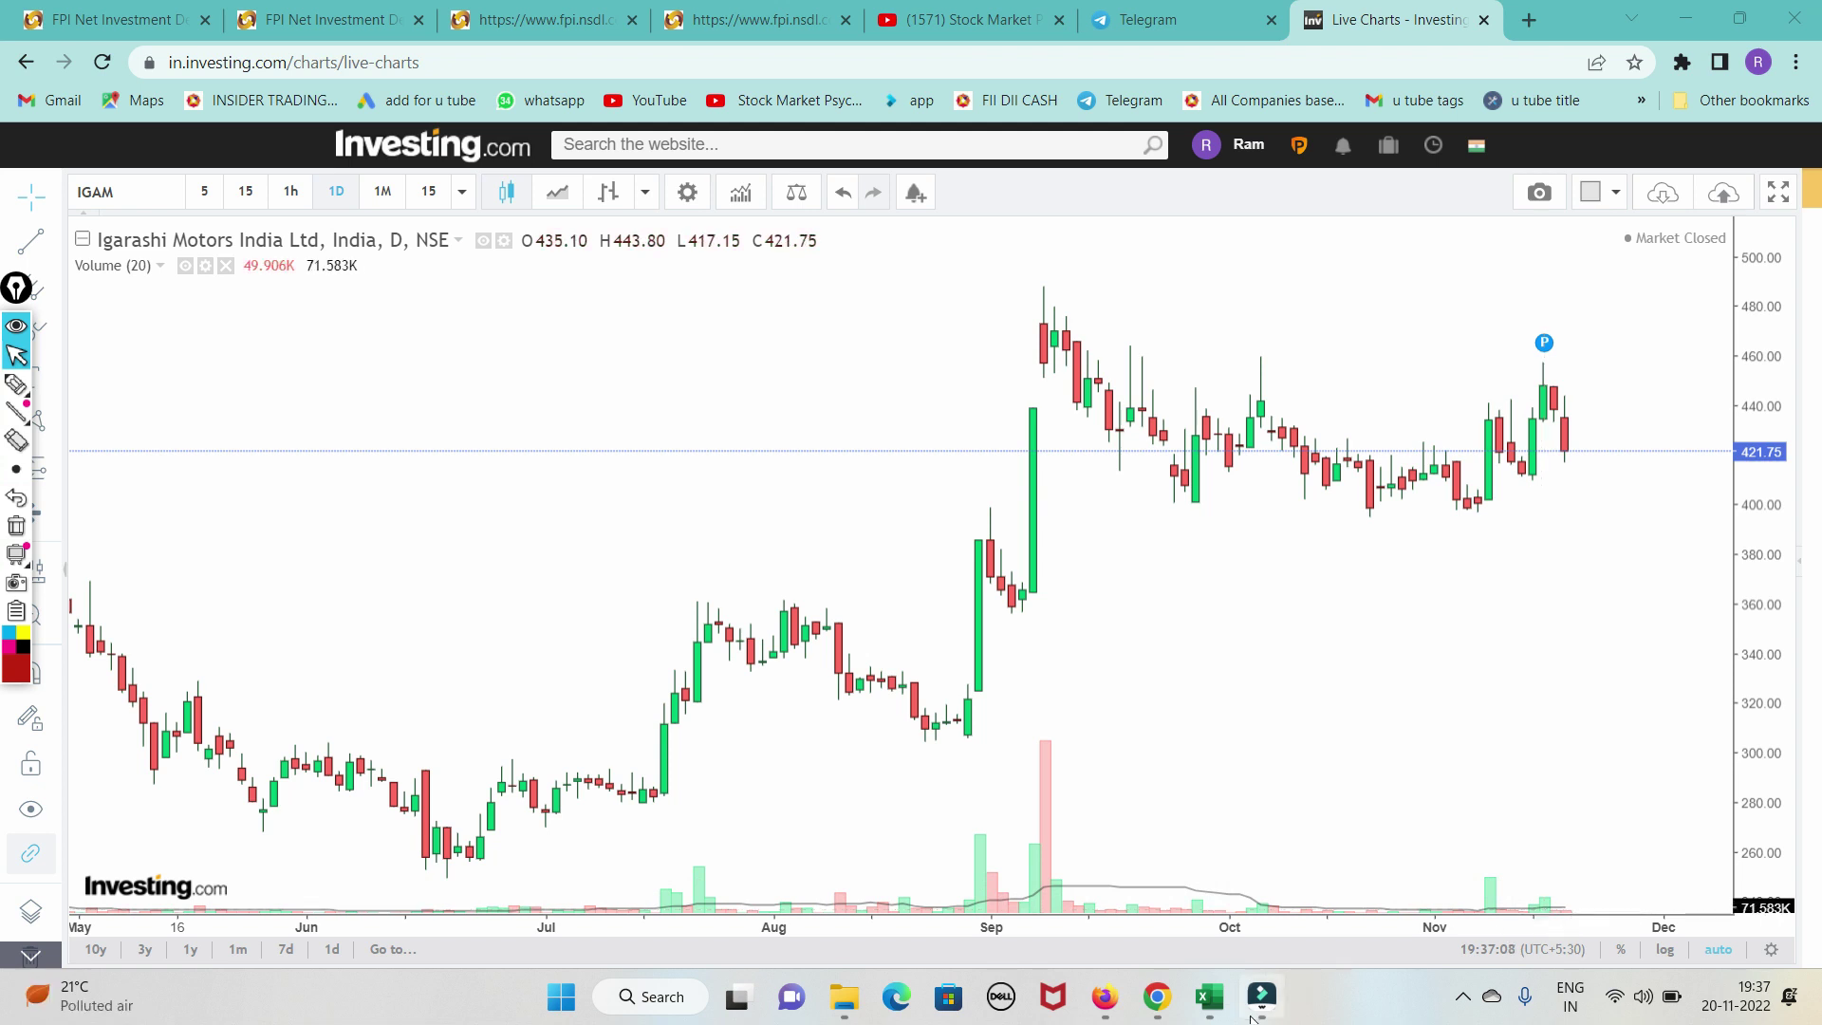
pyautogui.moveTo(1209, 996)
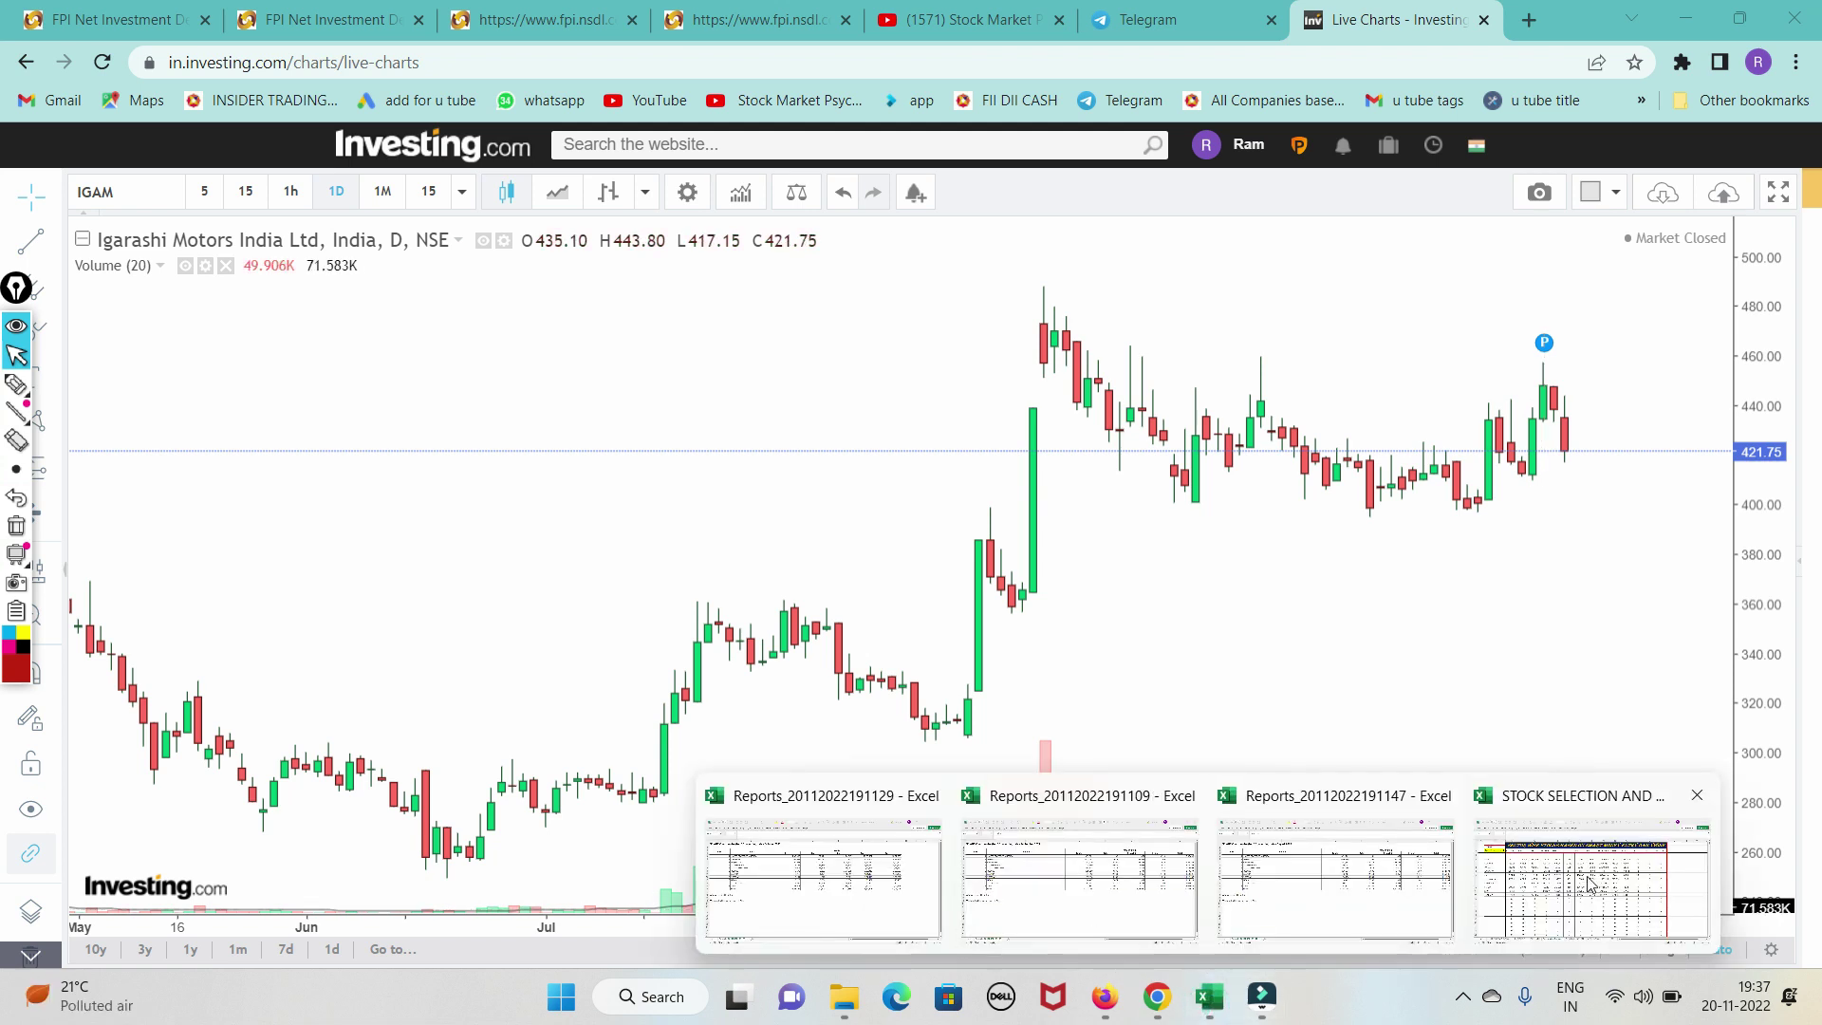
# Step: On the EOD DYNAMIC DATA sheet, replace BERGEPAINT with IGARASHI in cell F2
pyautogui.click(1590, 883)
pyautogui.click(154, 930)
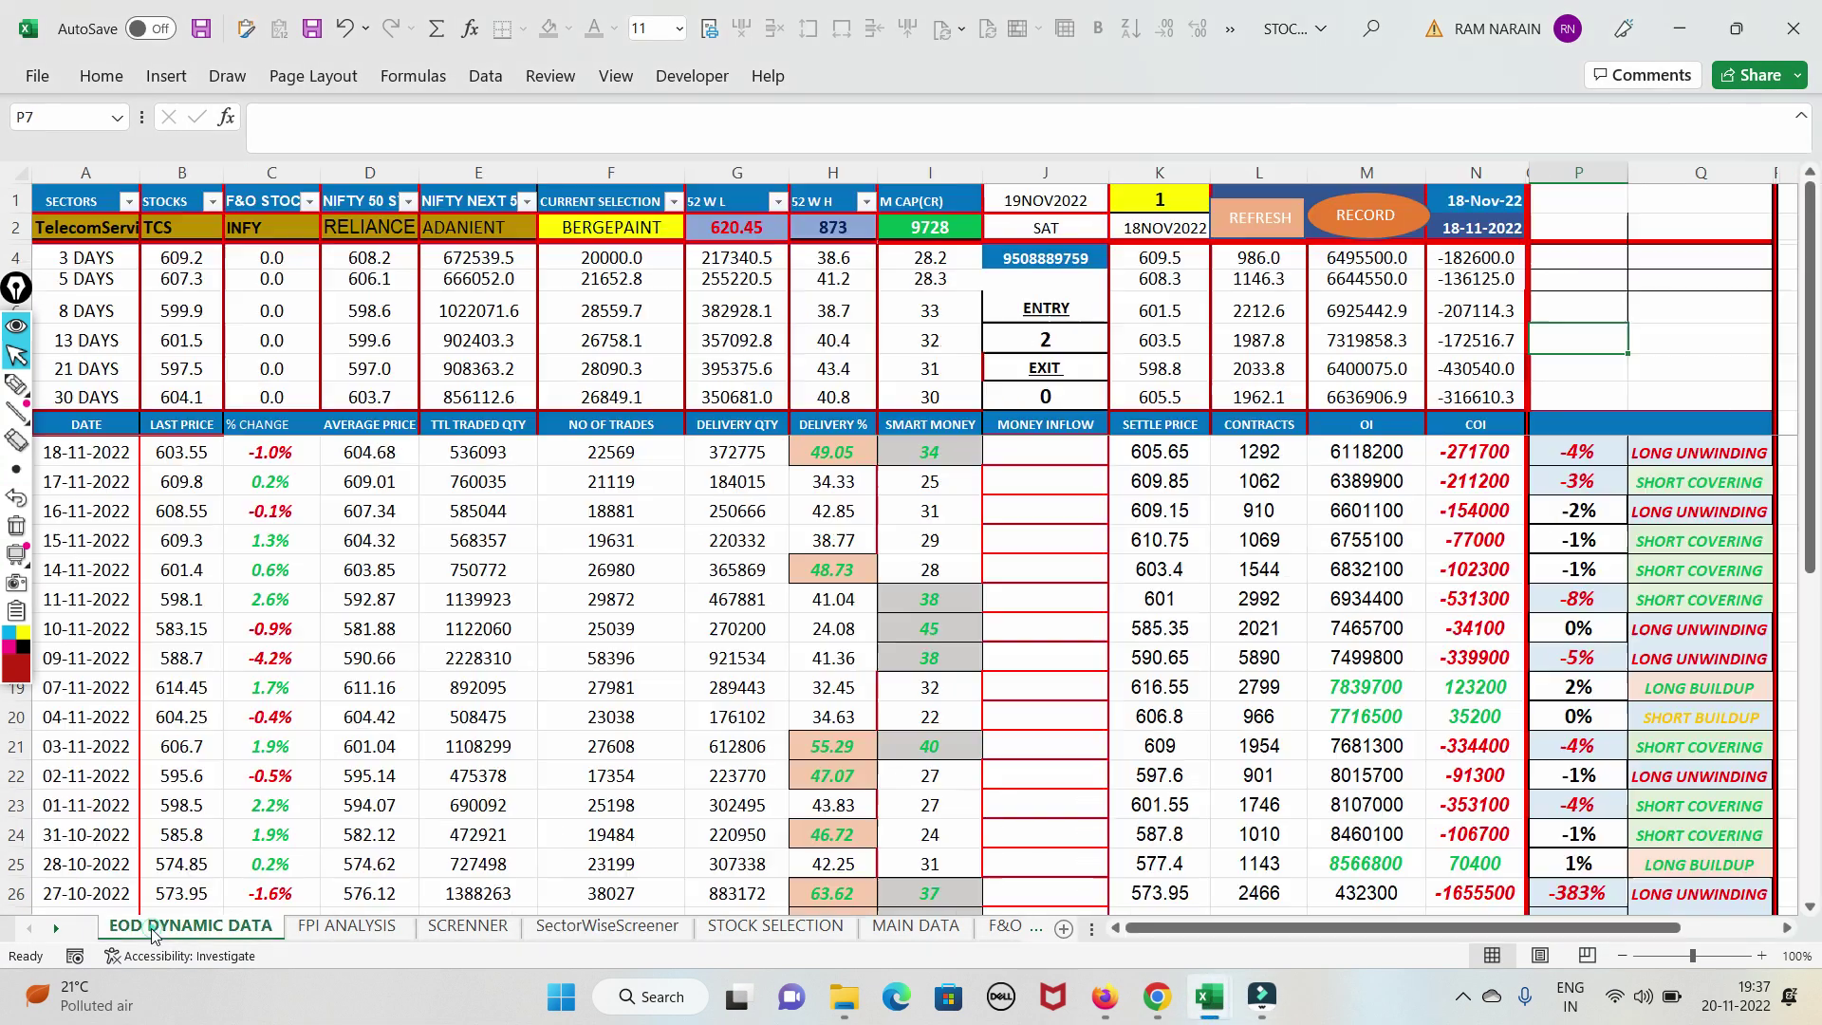
pyautogui.doubleClick(567, 237)
pyautogui.moveTo(559, 227); pyautogui.dragTo(684, 229)
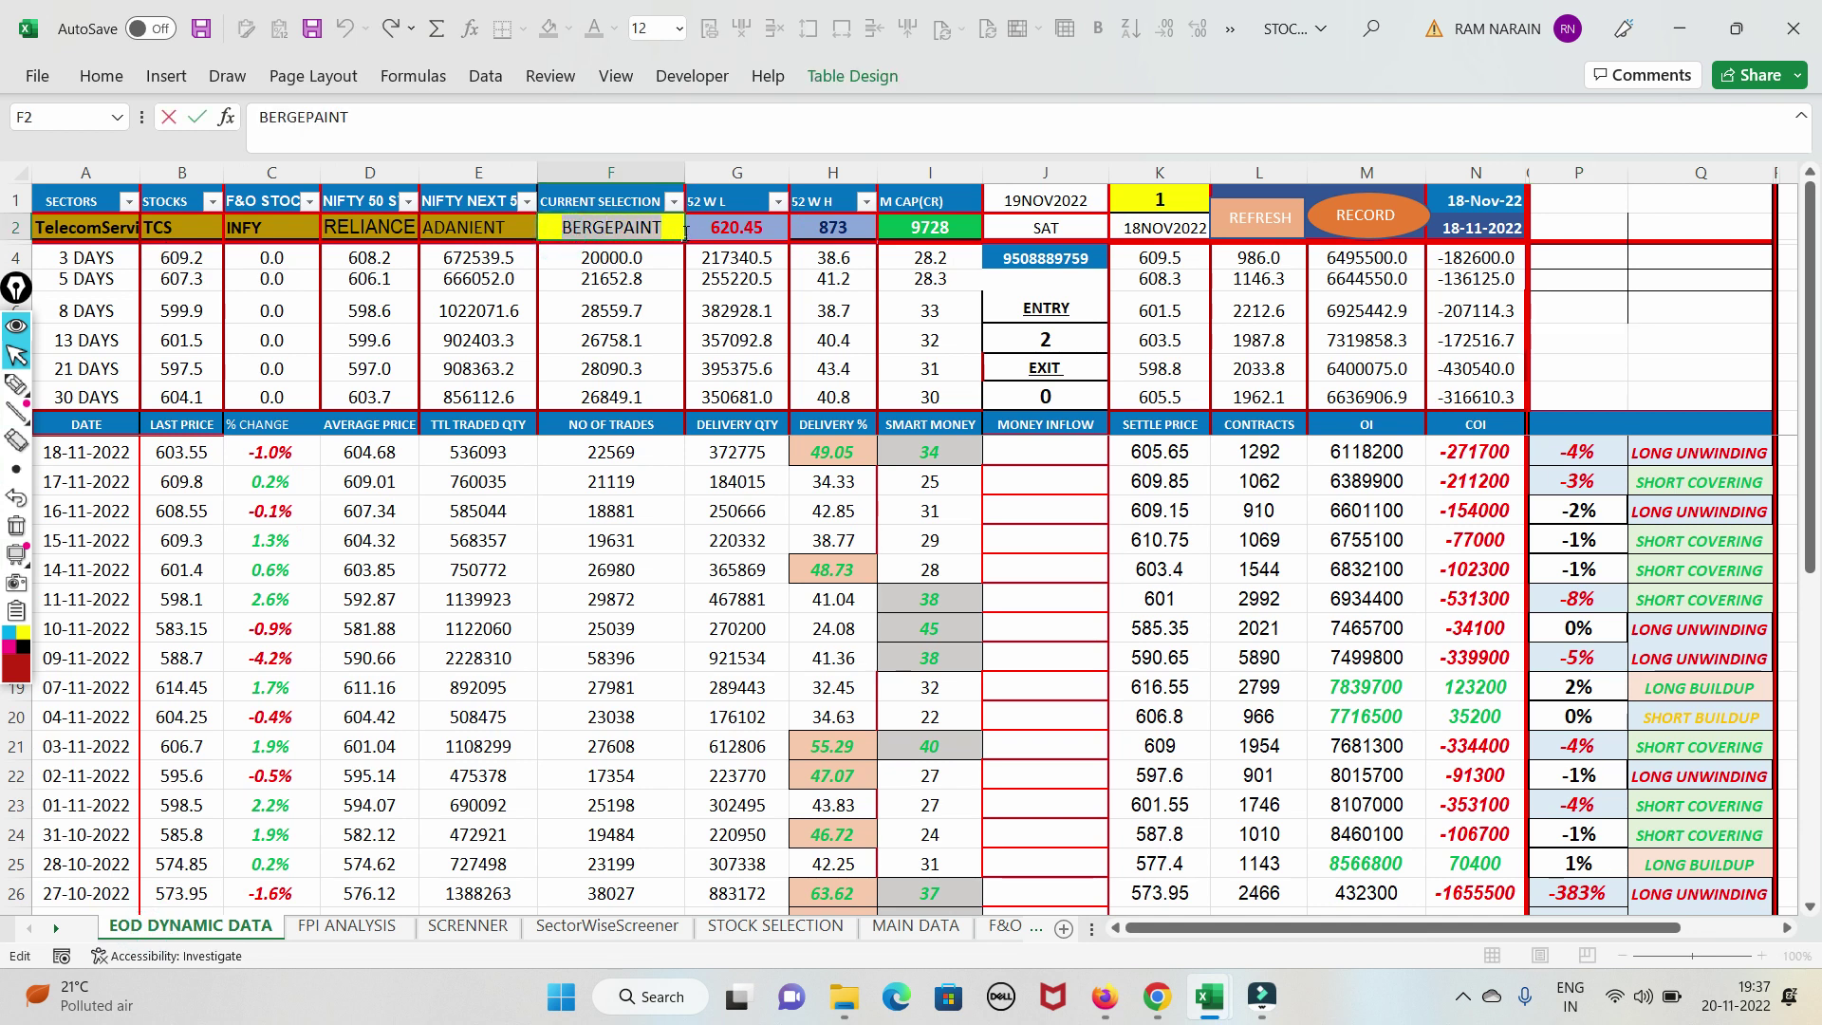
pyautogui.write('IGARASHI')
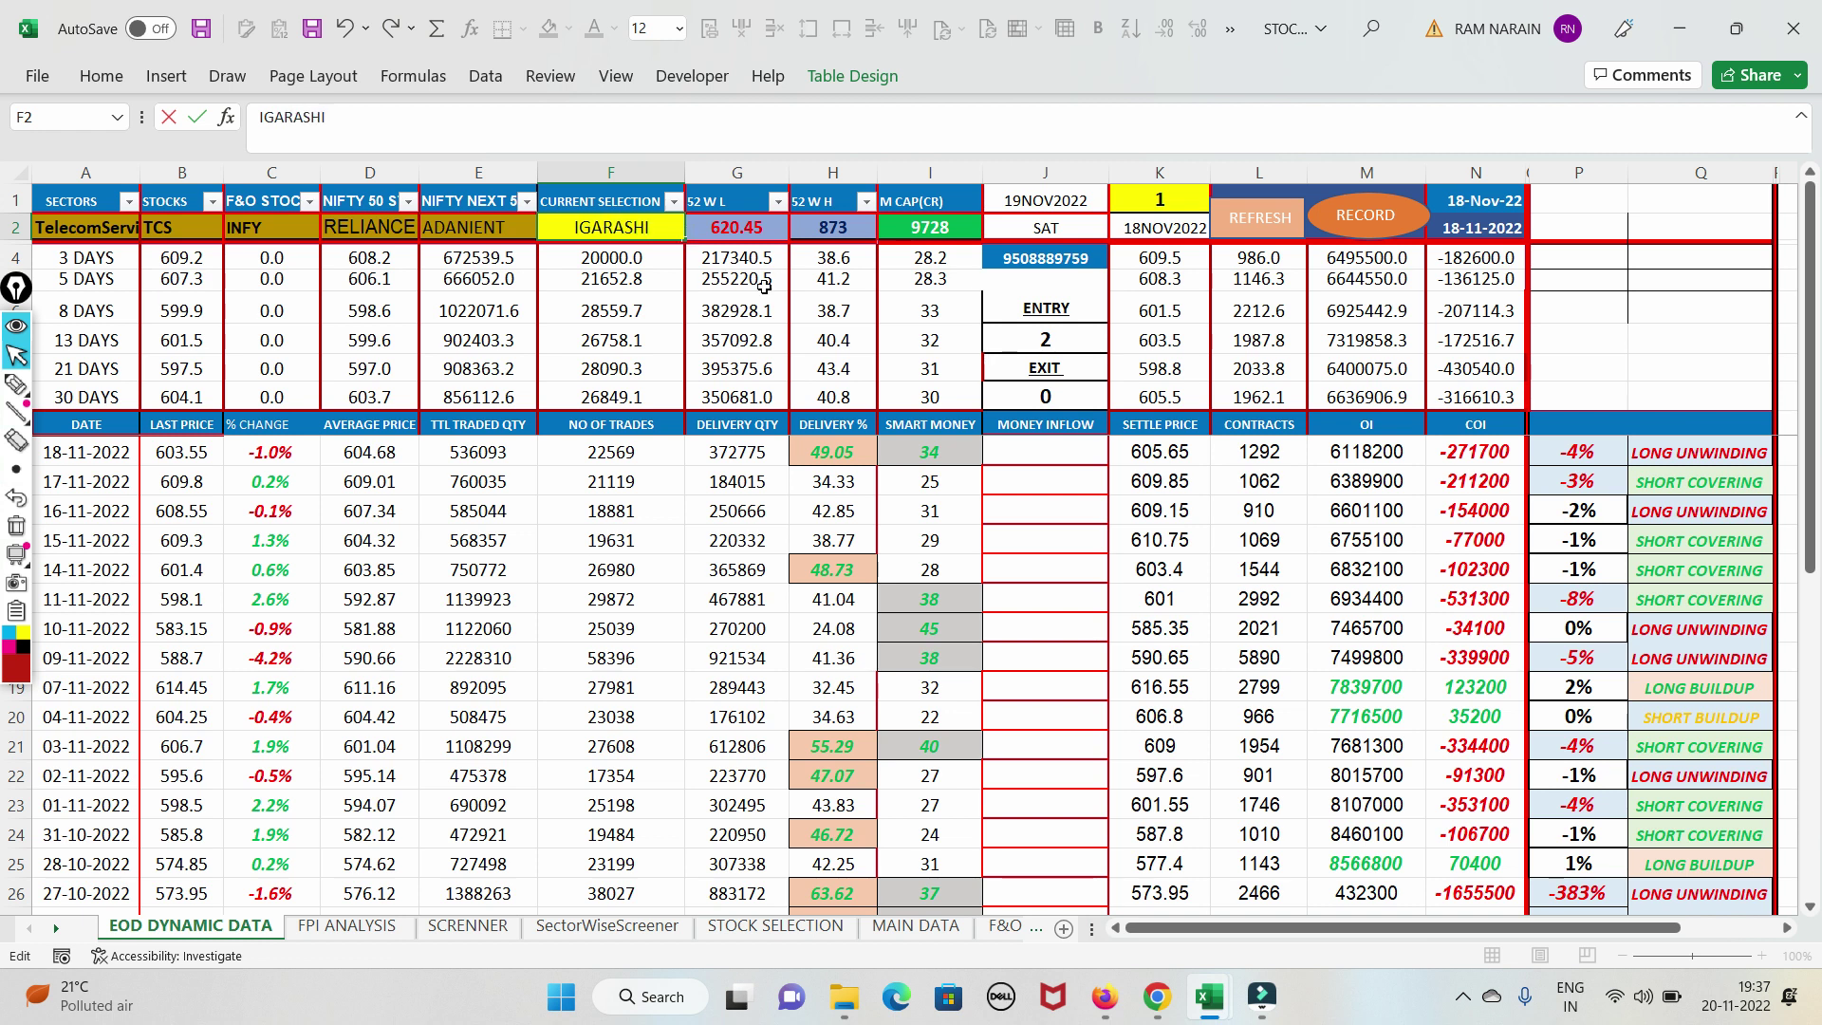
pyautogui.click(1648, 349)
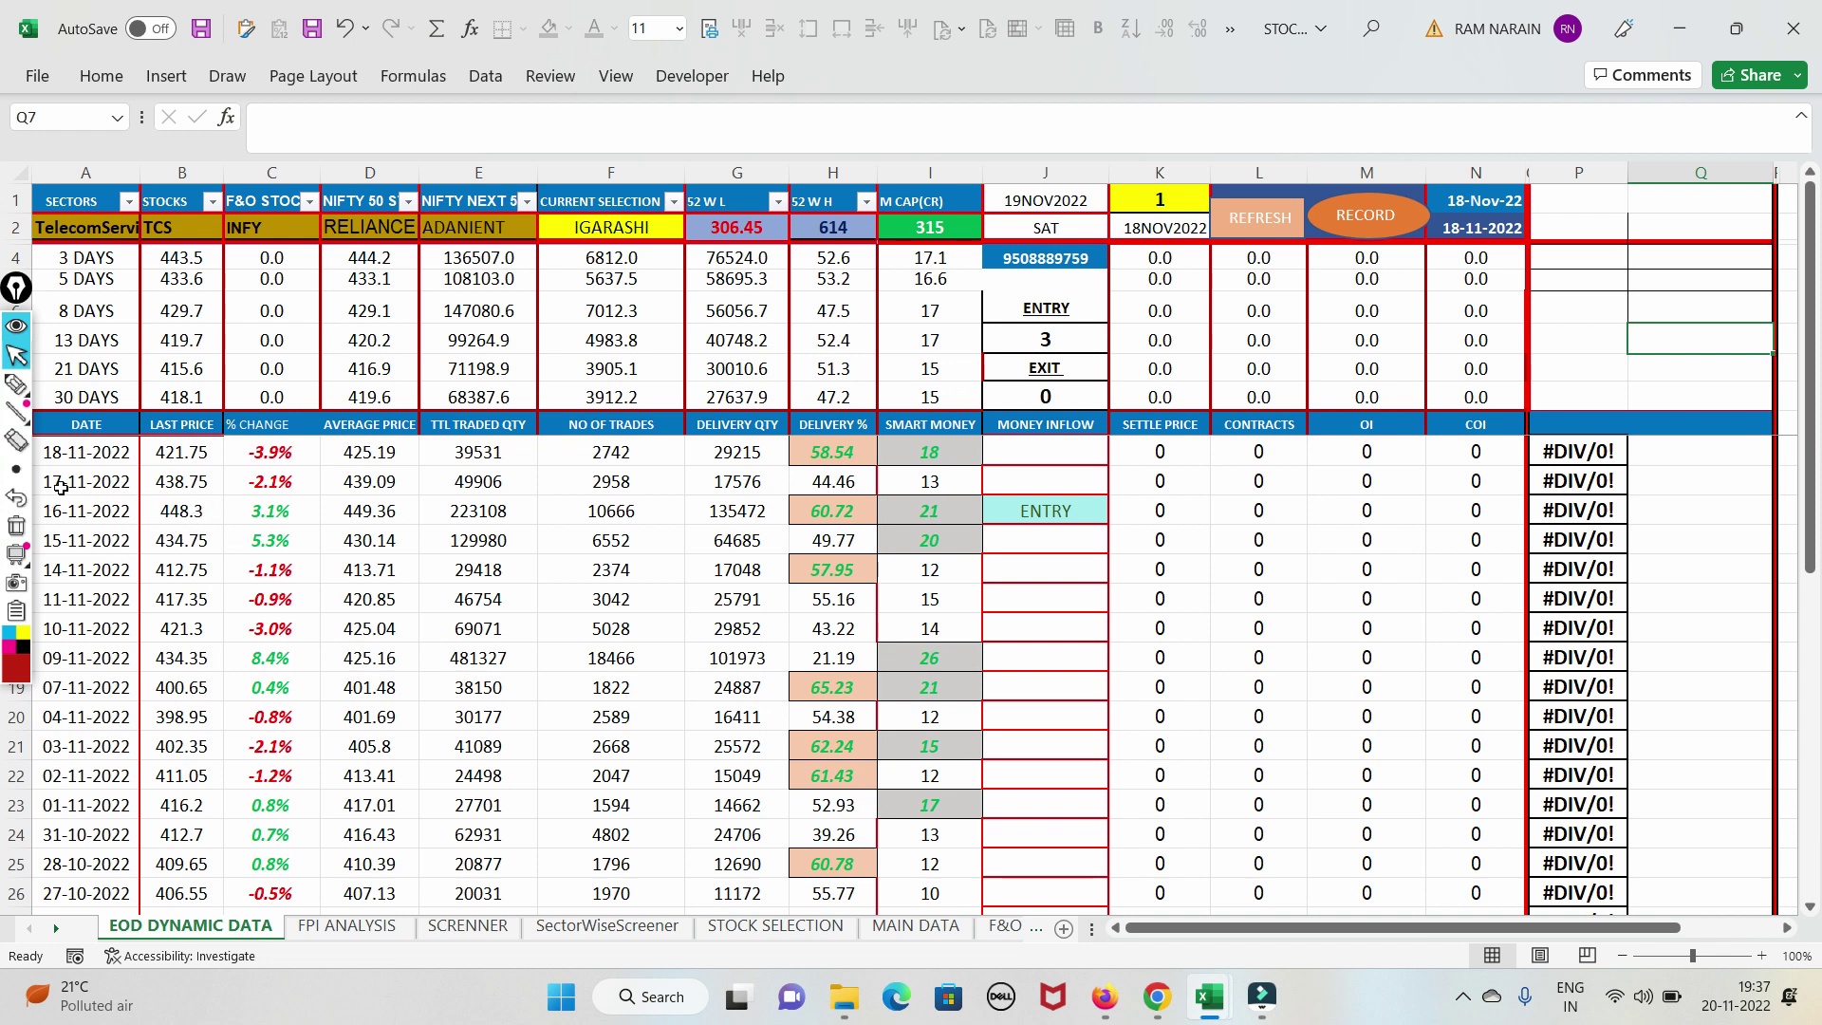
# Step: Scroll through the loaded IGARASHI data, then return to the SectorWiseScreener sheet
pyautogui.scroll(-4, 664, 663)
pyautogui.scroll(-3, 667, 664)
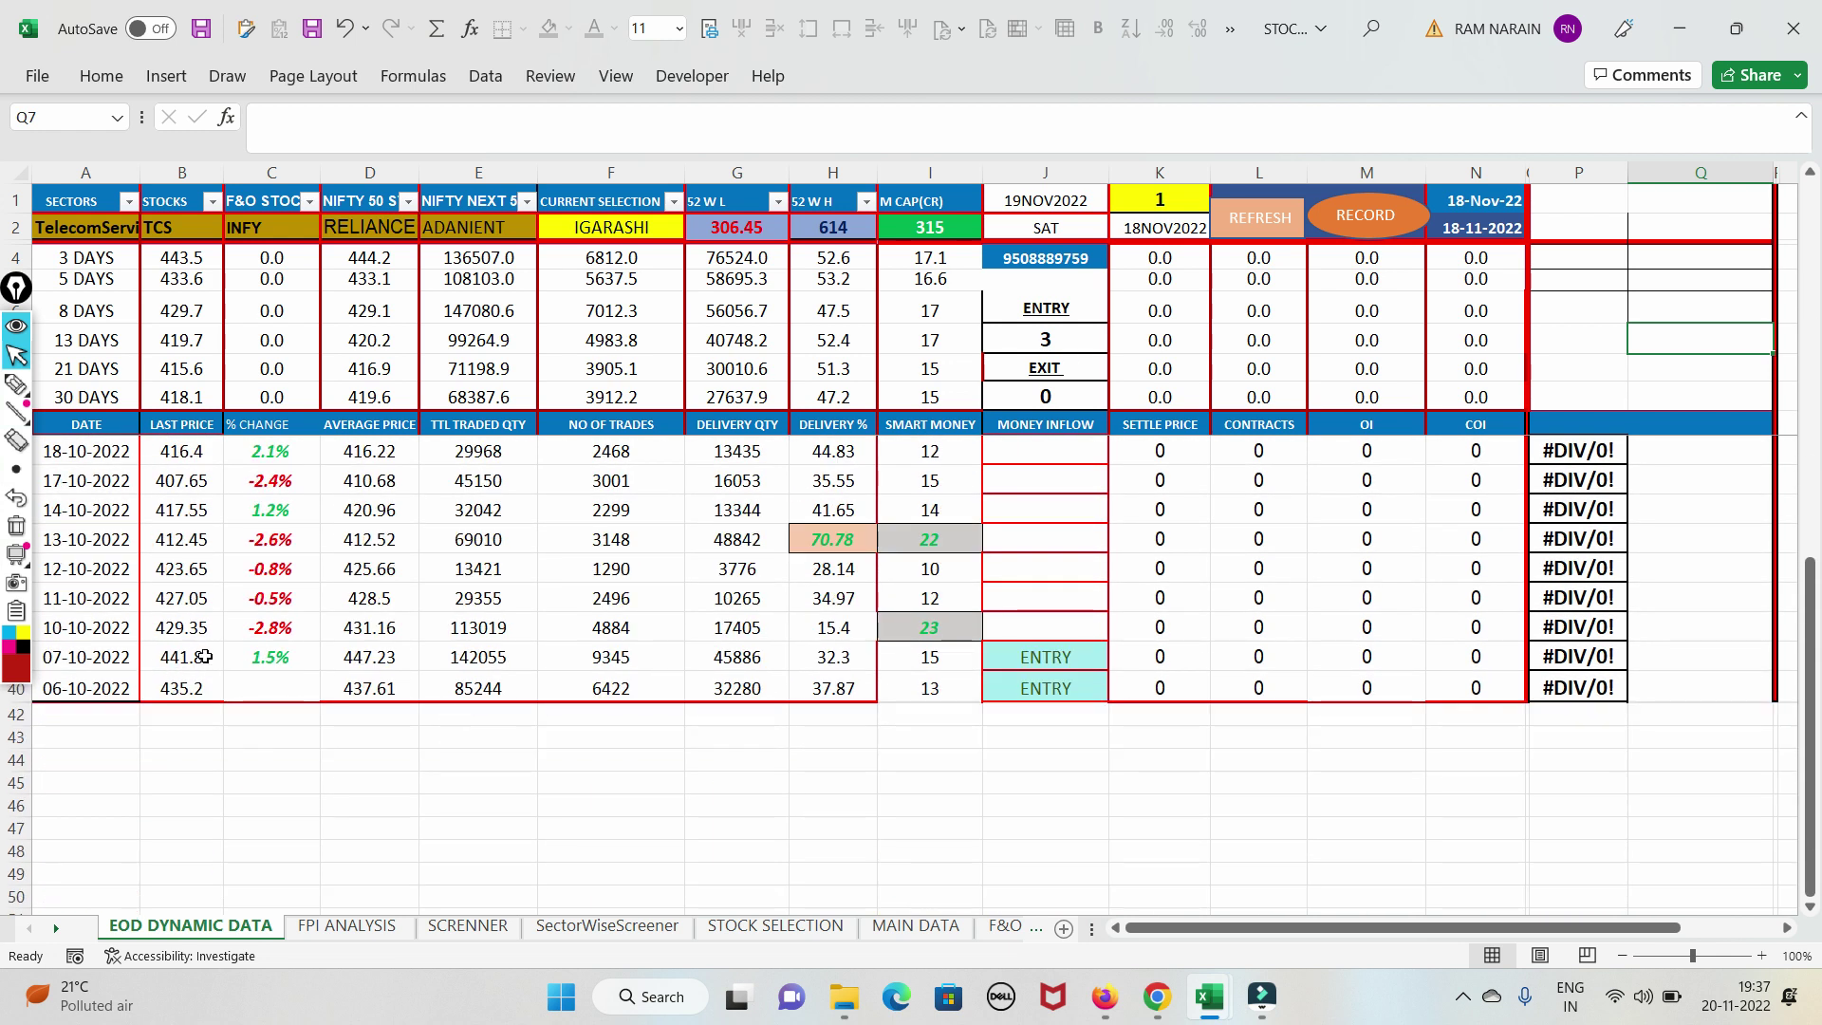
pyautogui.scroll(7, 483, 645)
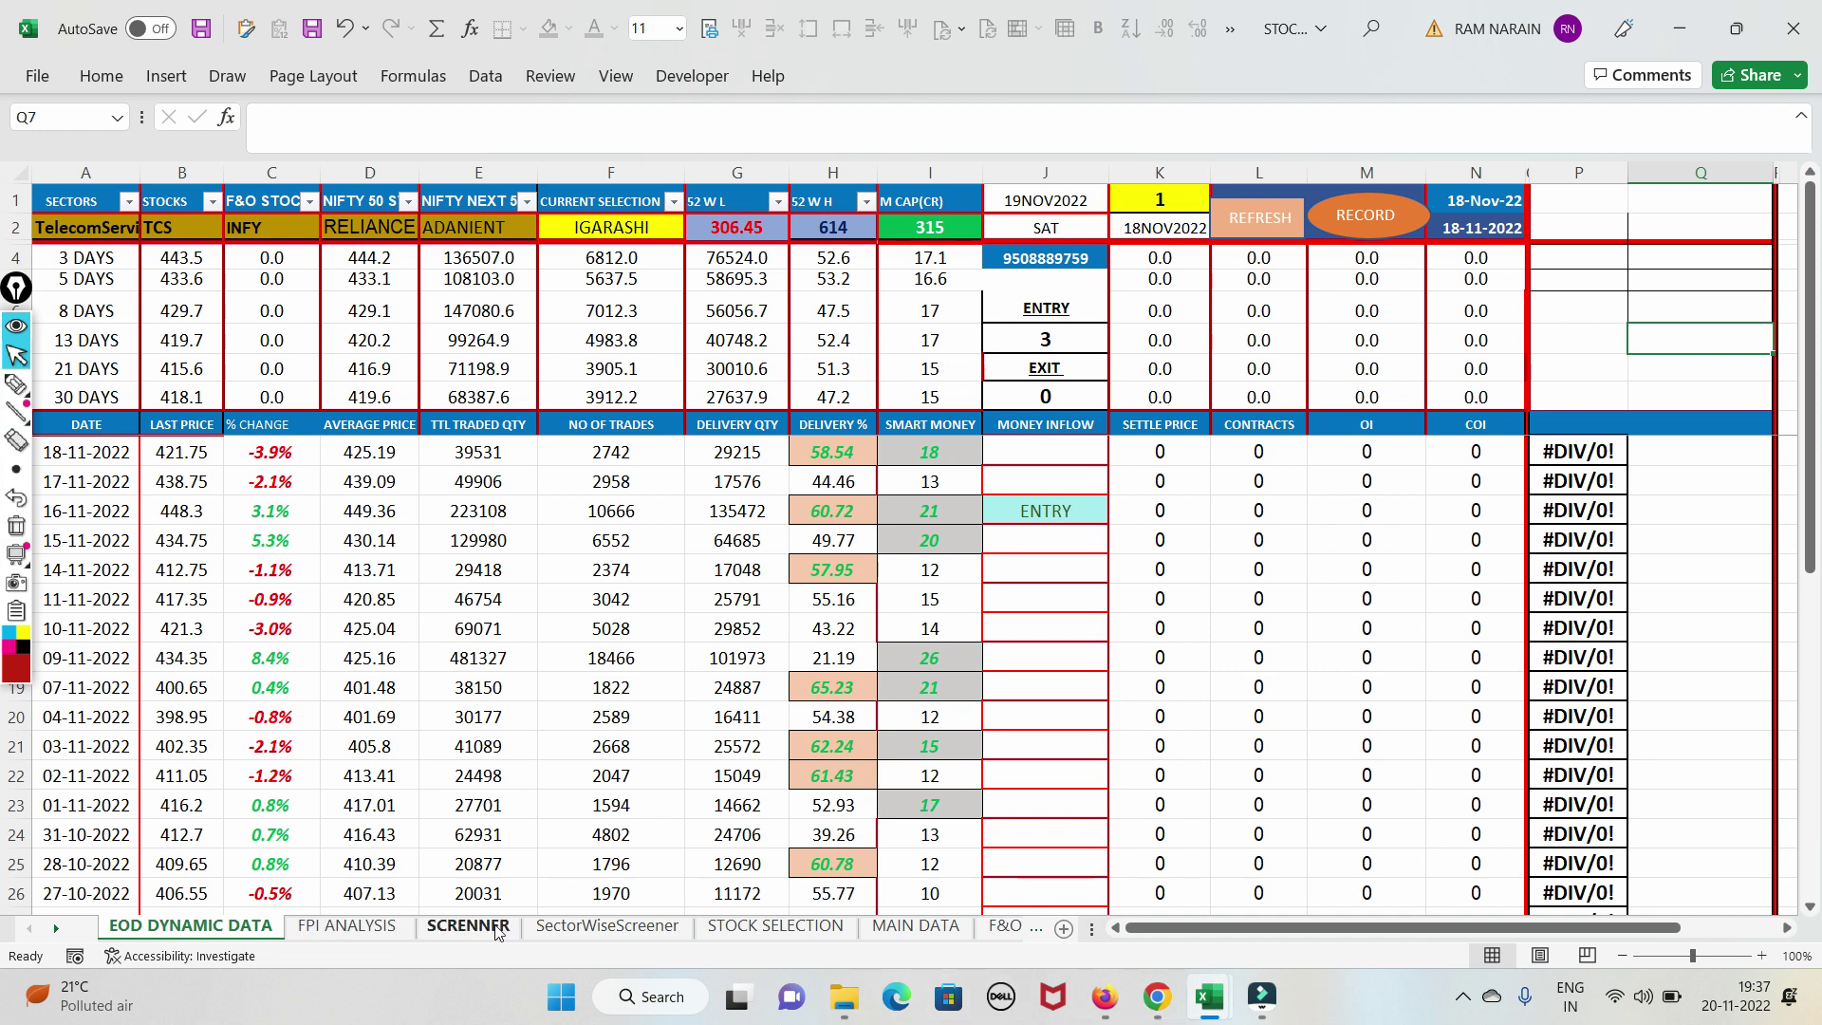
pyautogui.click(555, 927)
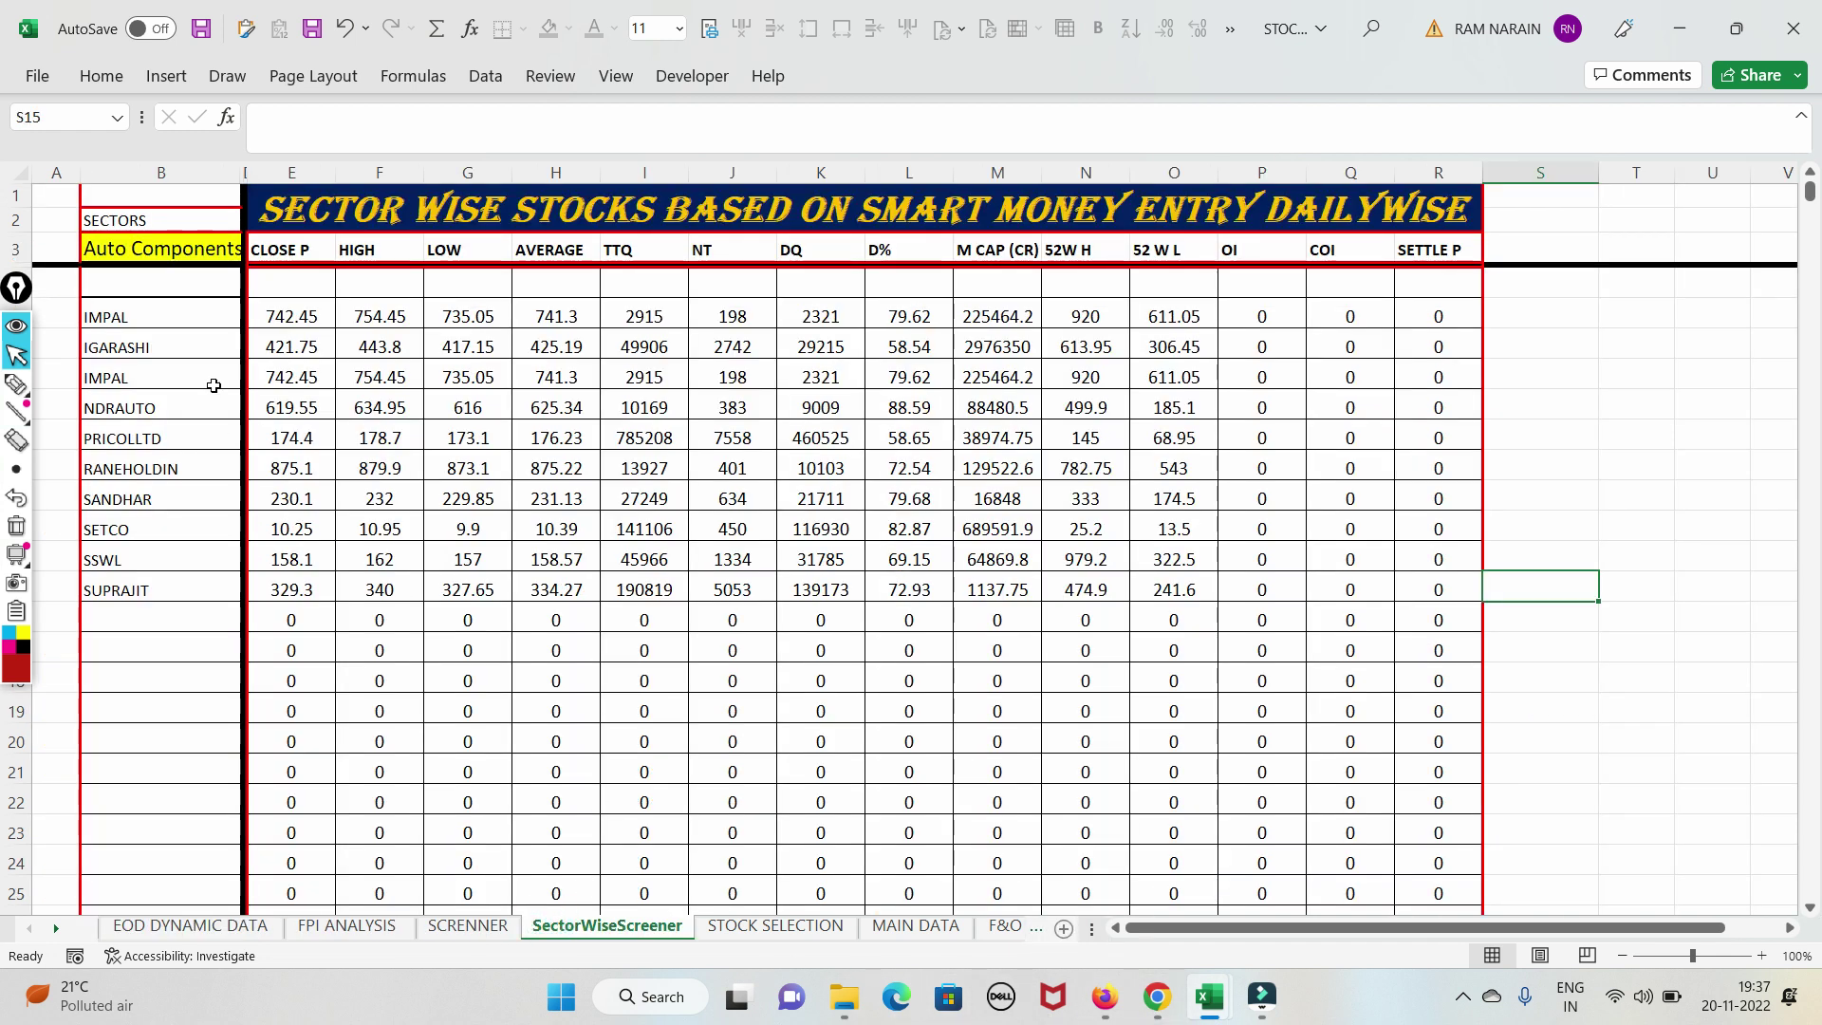
# Step: Pick Automobiles in the B3 sector list so TVSMOTOR and TATAMOTORS appear
pyautogui.click(216, 249)
pyautogui.click(252, 252)
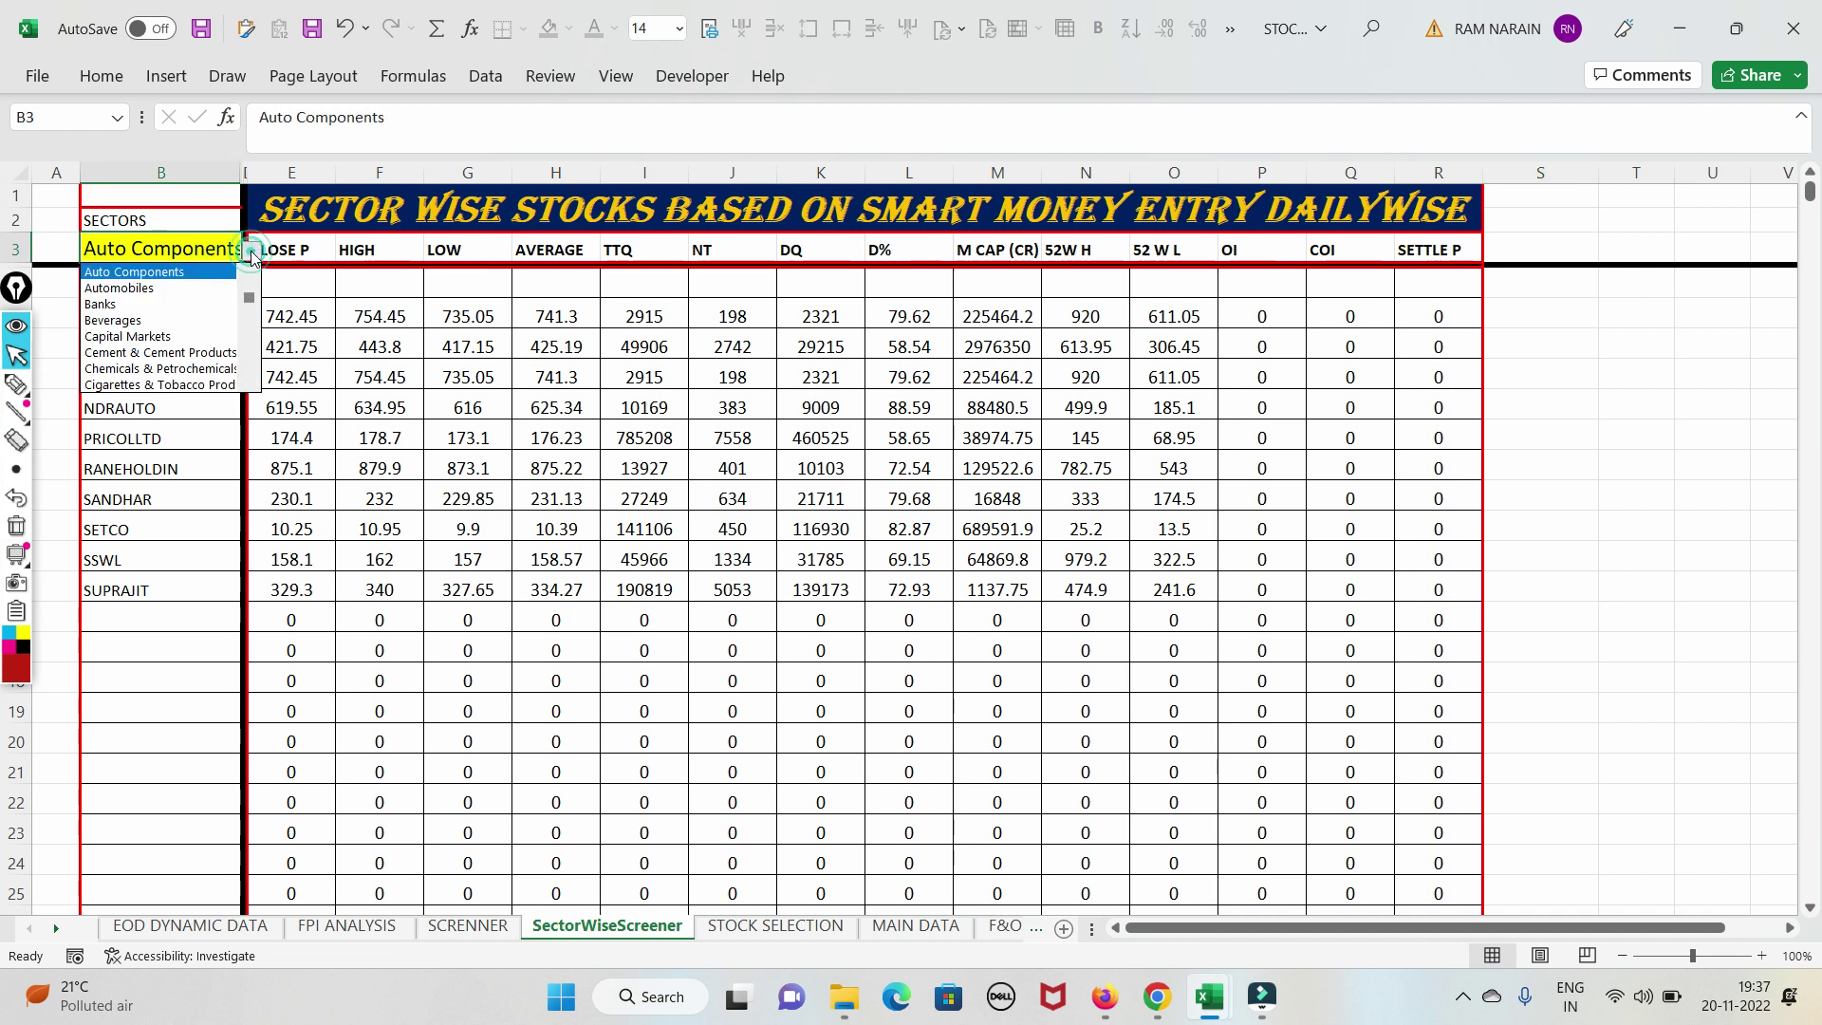
pyautogui.click(119, 287)
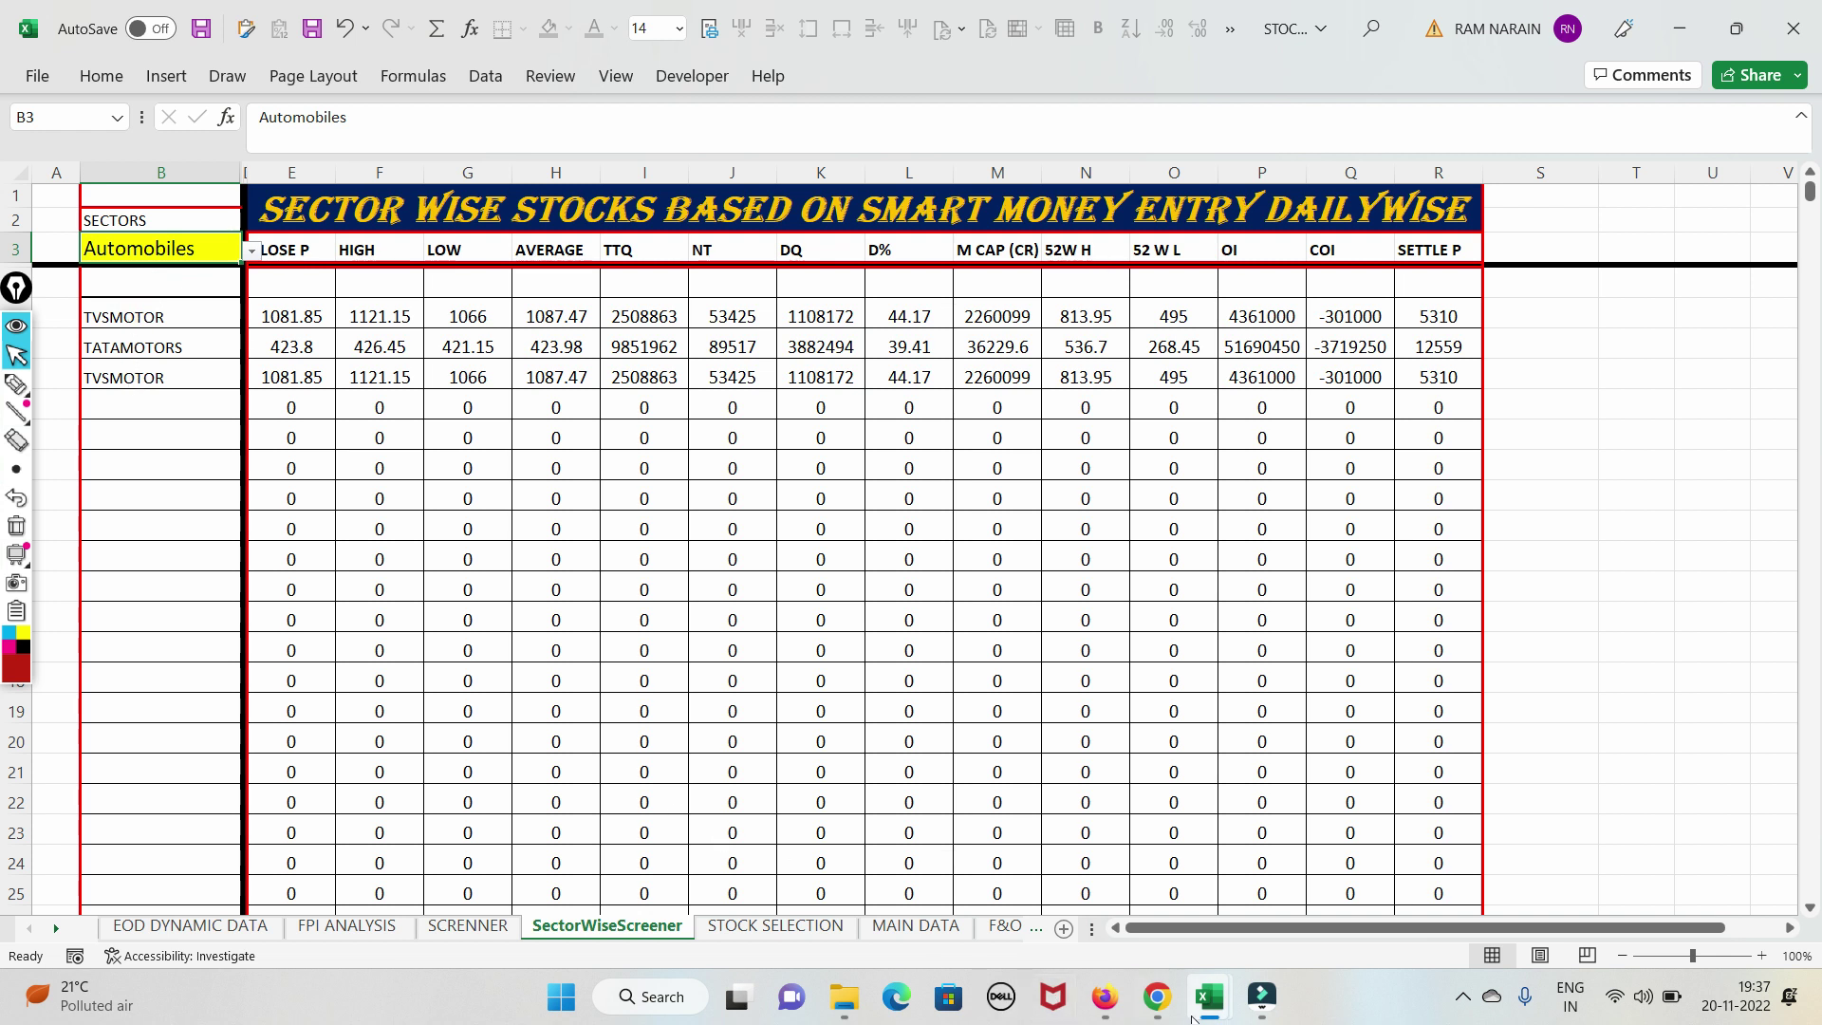
pyautogui.click(1153, 1006)
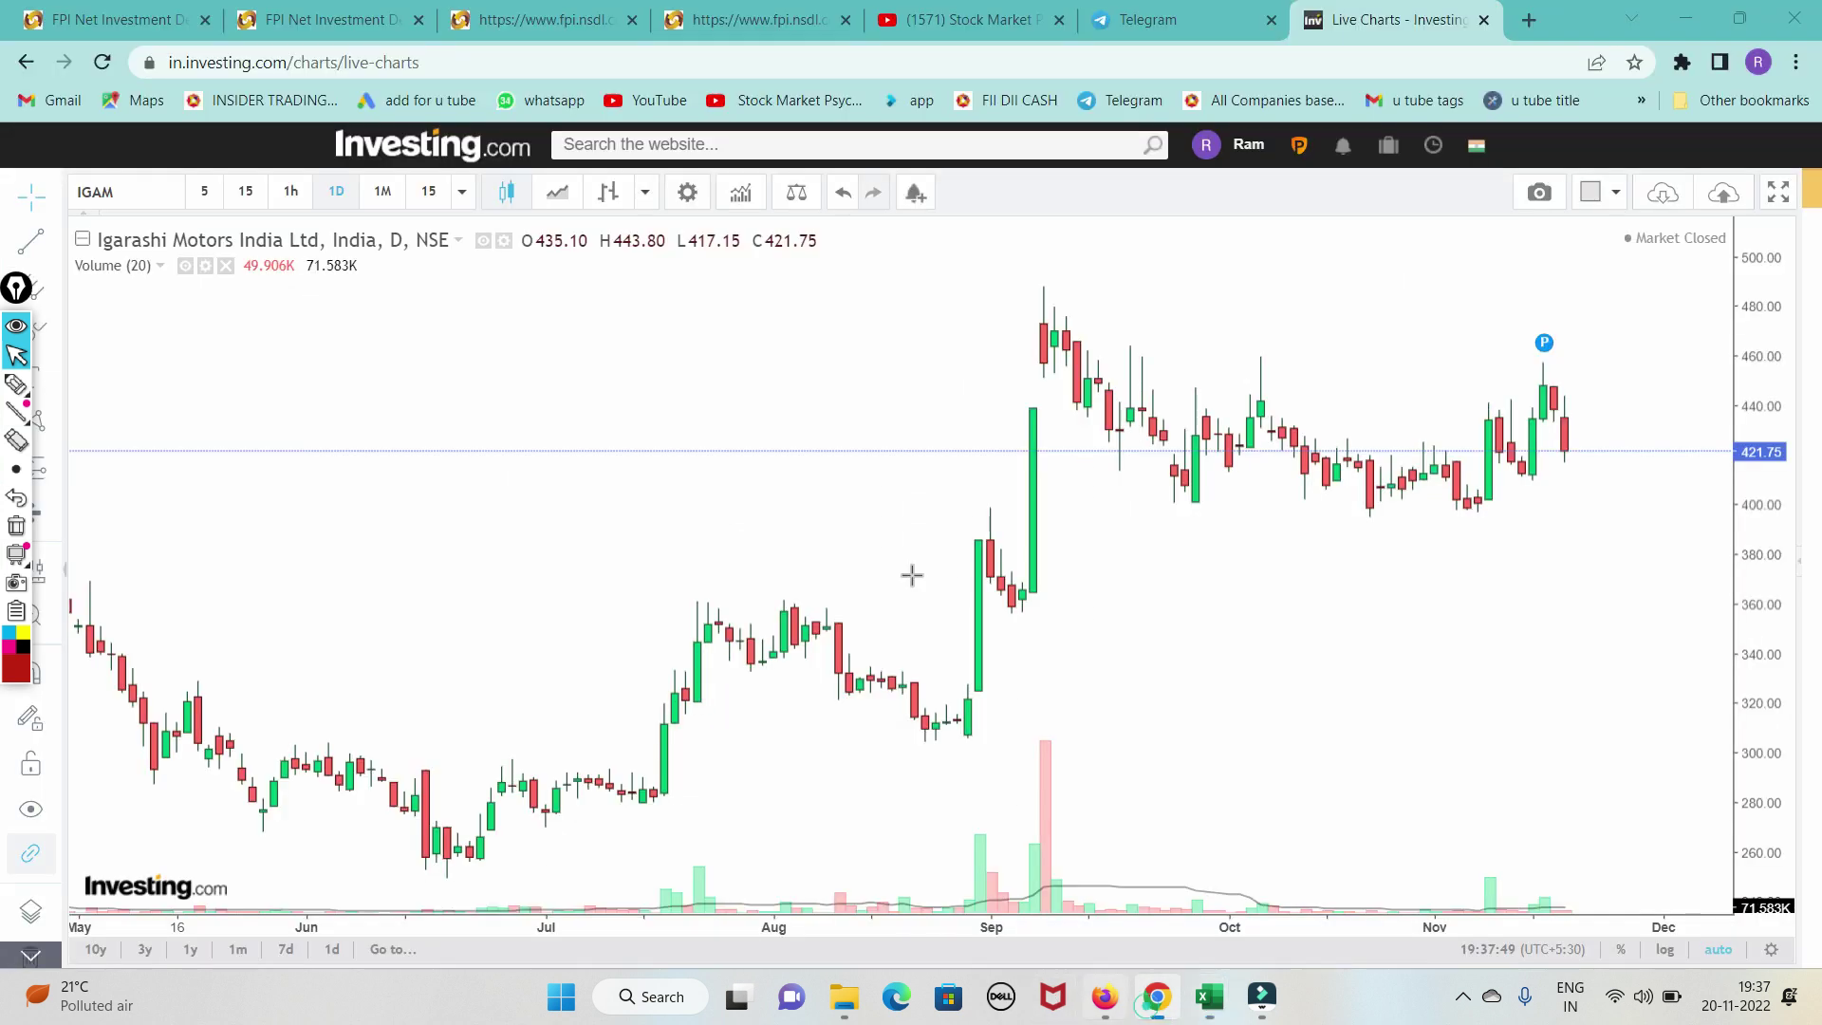
# Step: Switch the live chart's symbol to Tata Motors Ltd on NSE
pyautogui.click(130, 191)
pyautogui.write('TATAMO')
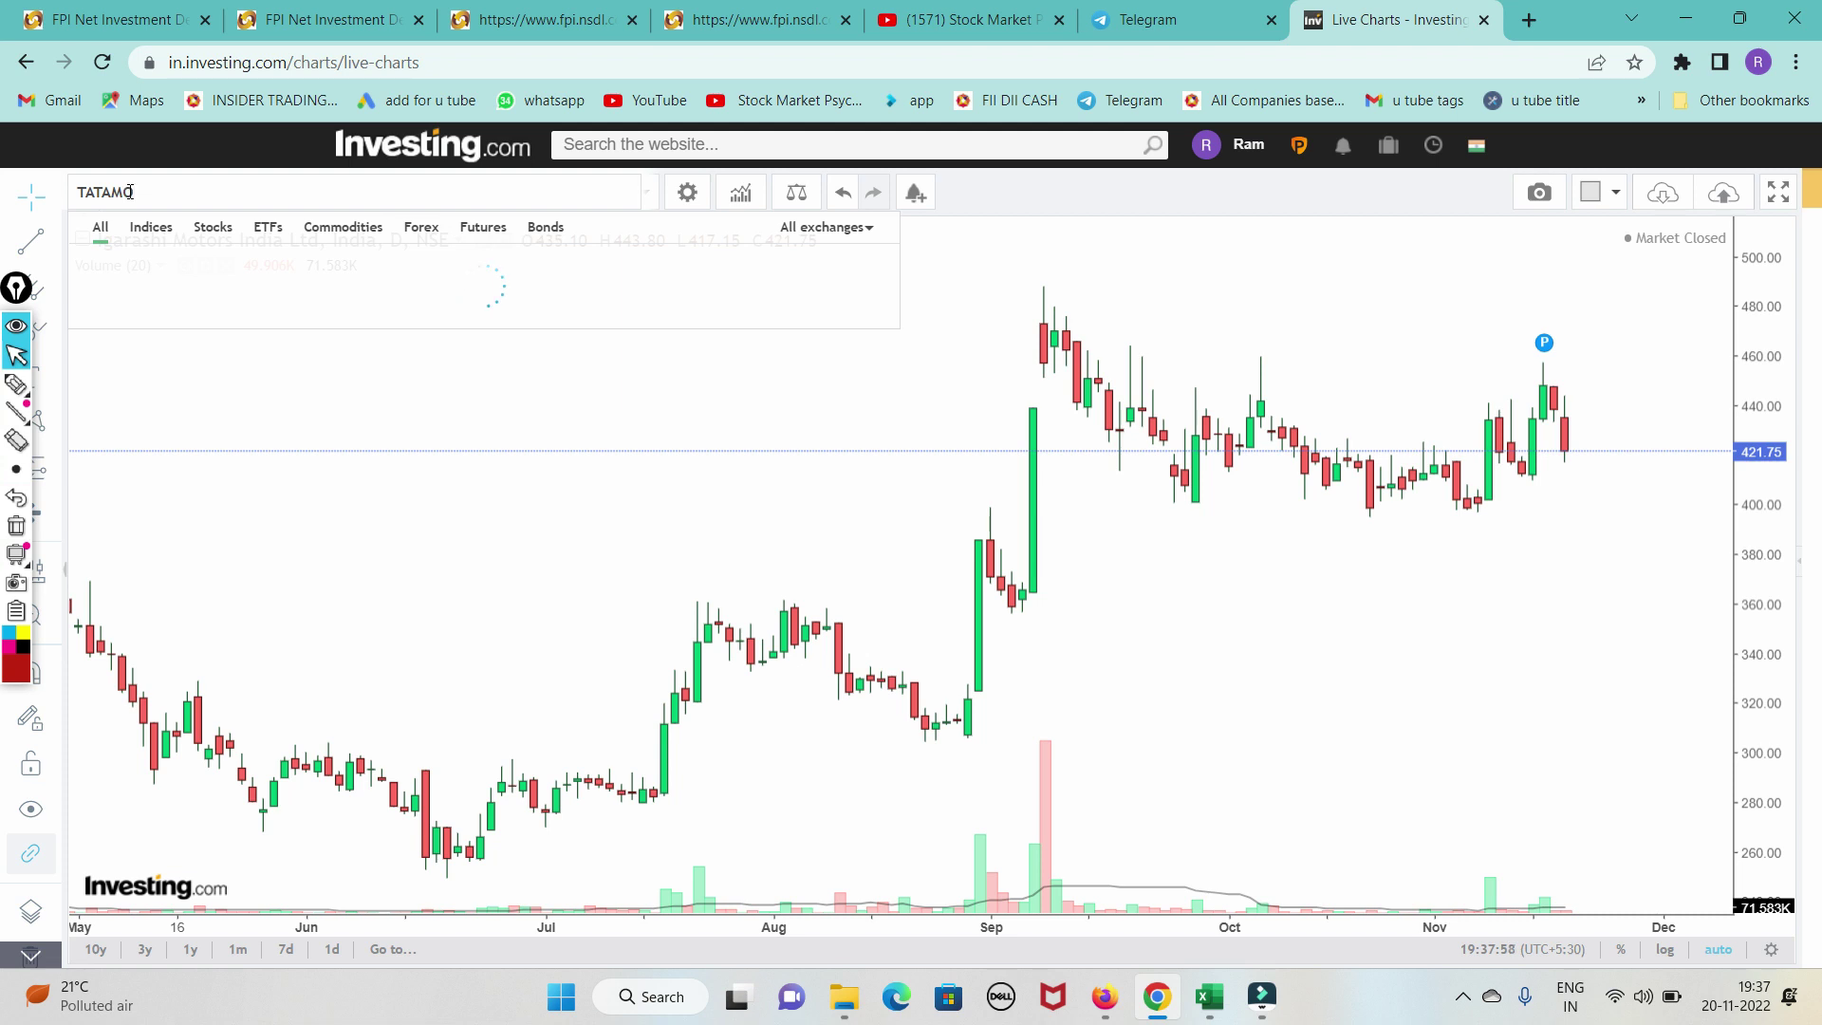
pyautogui.press('BackSpace')
pyautogui.write('O')
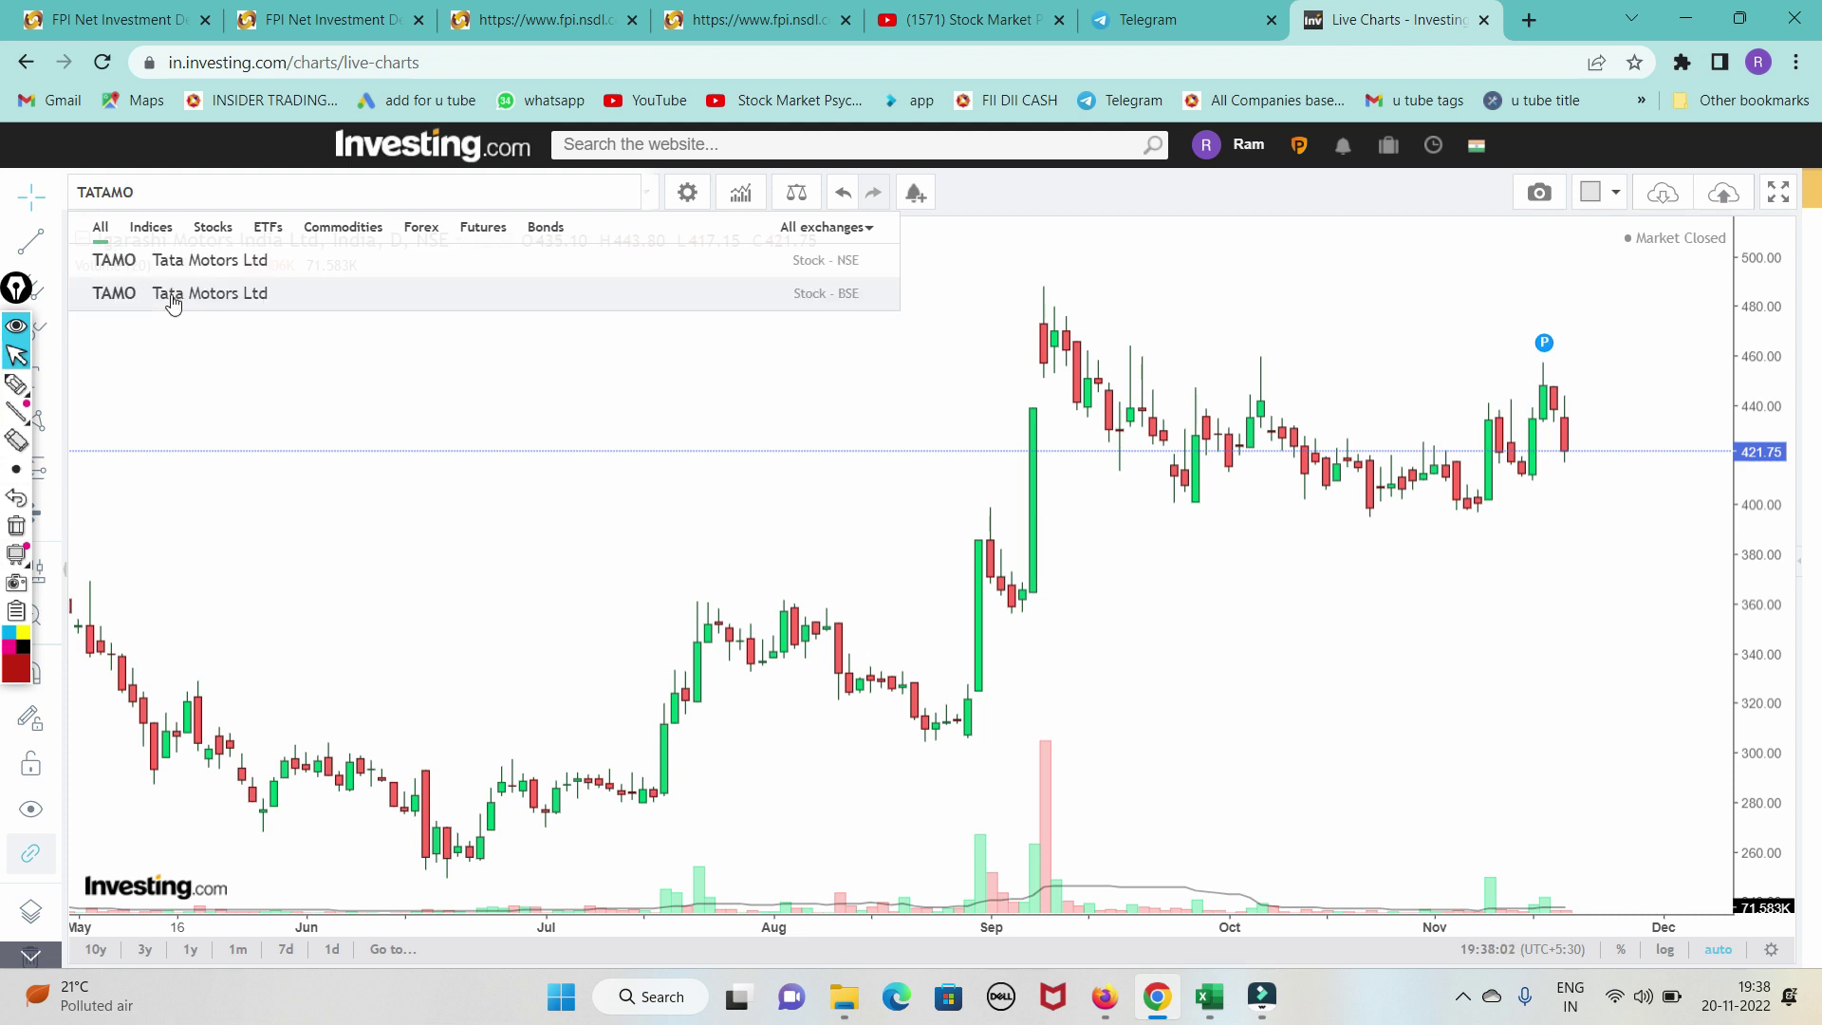
pyautogui.click(194, 264)
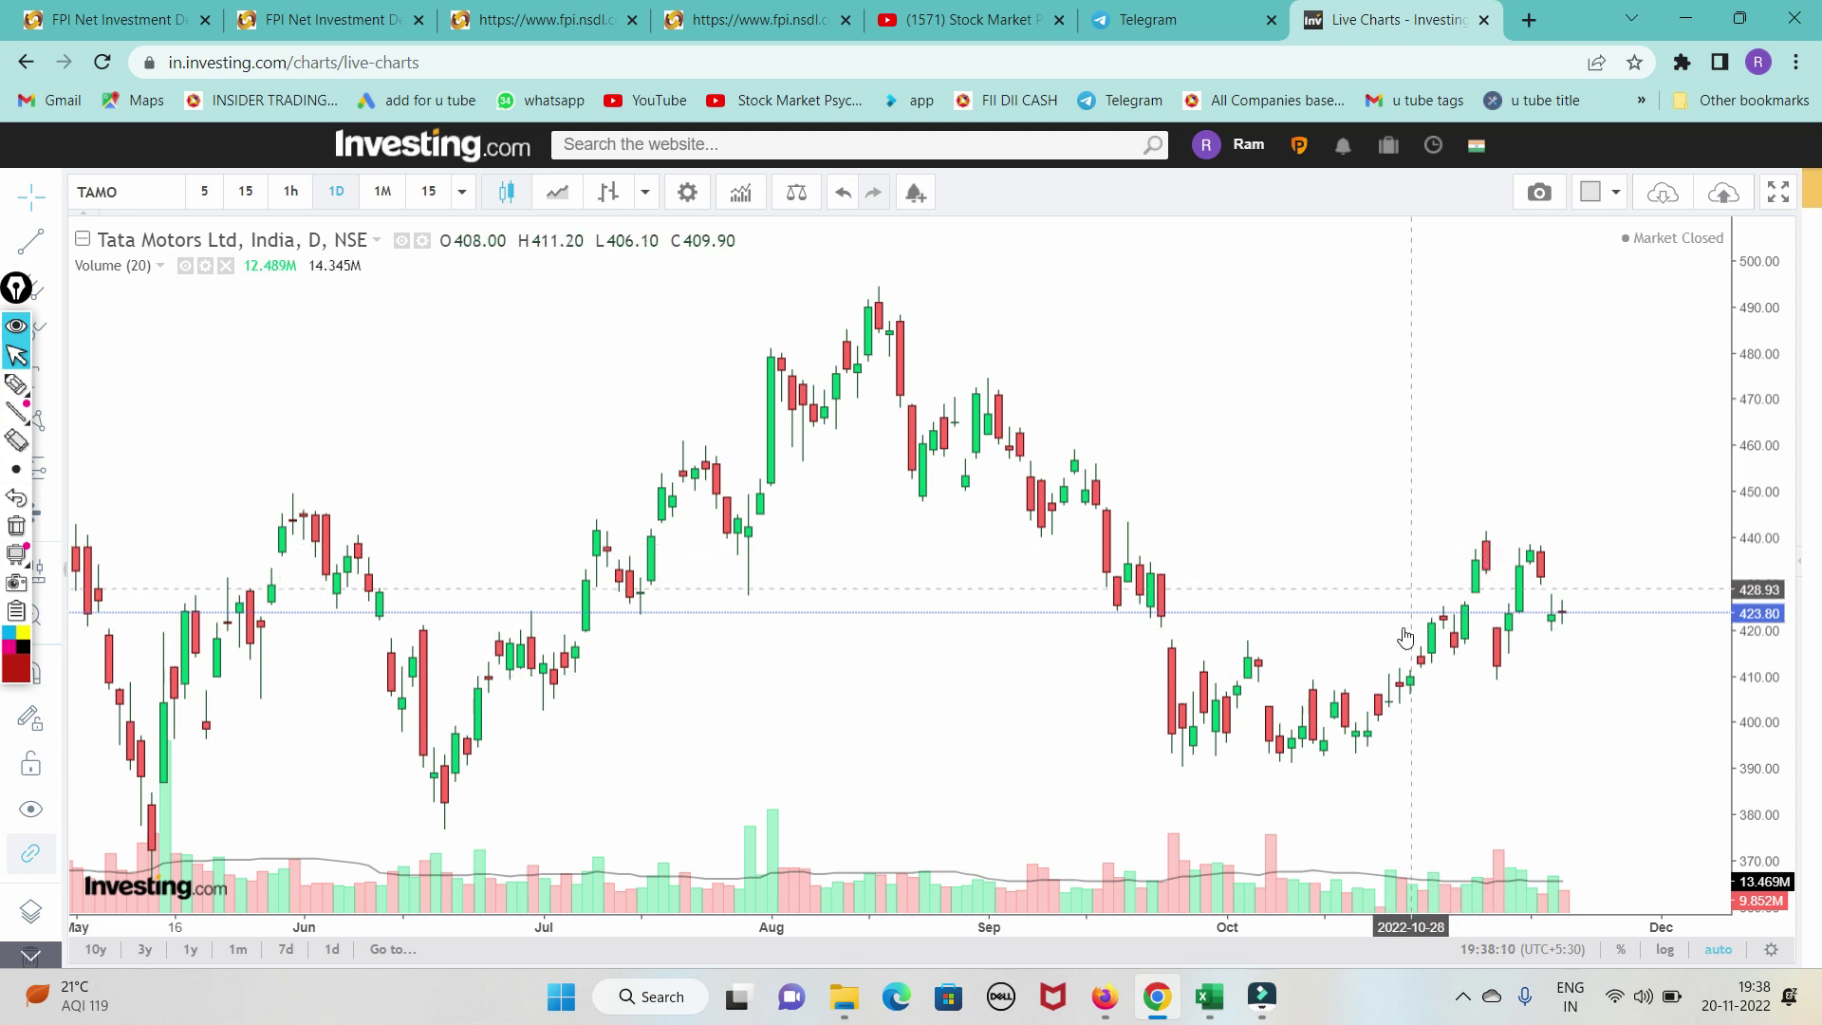
# Step: Circle the most recent volume bars in red with the freehand pen
pyautogui.click(15, 384)
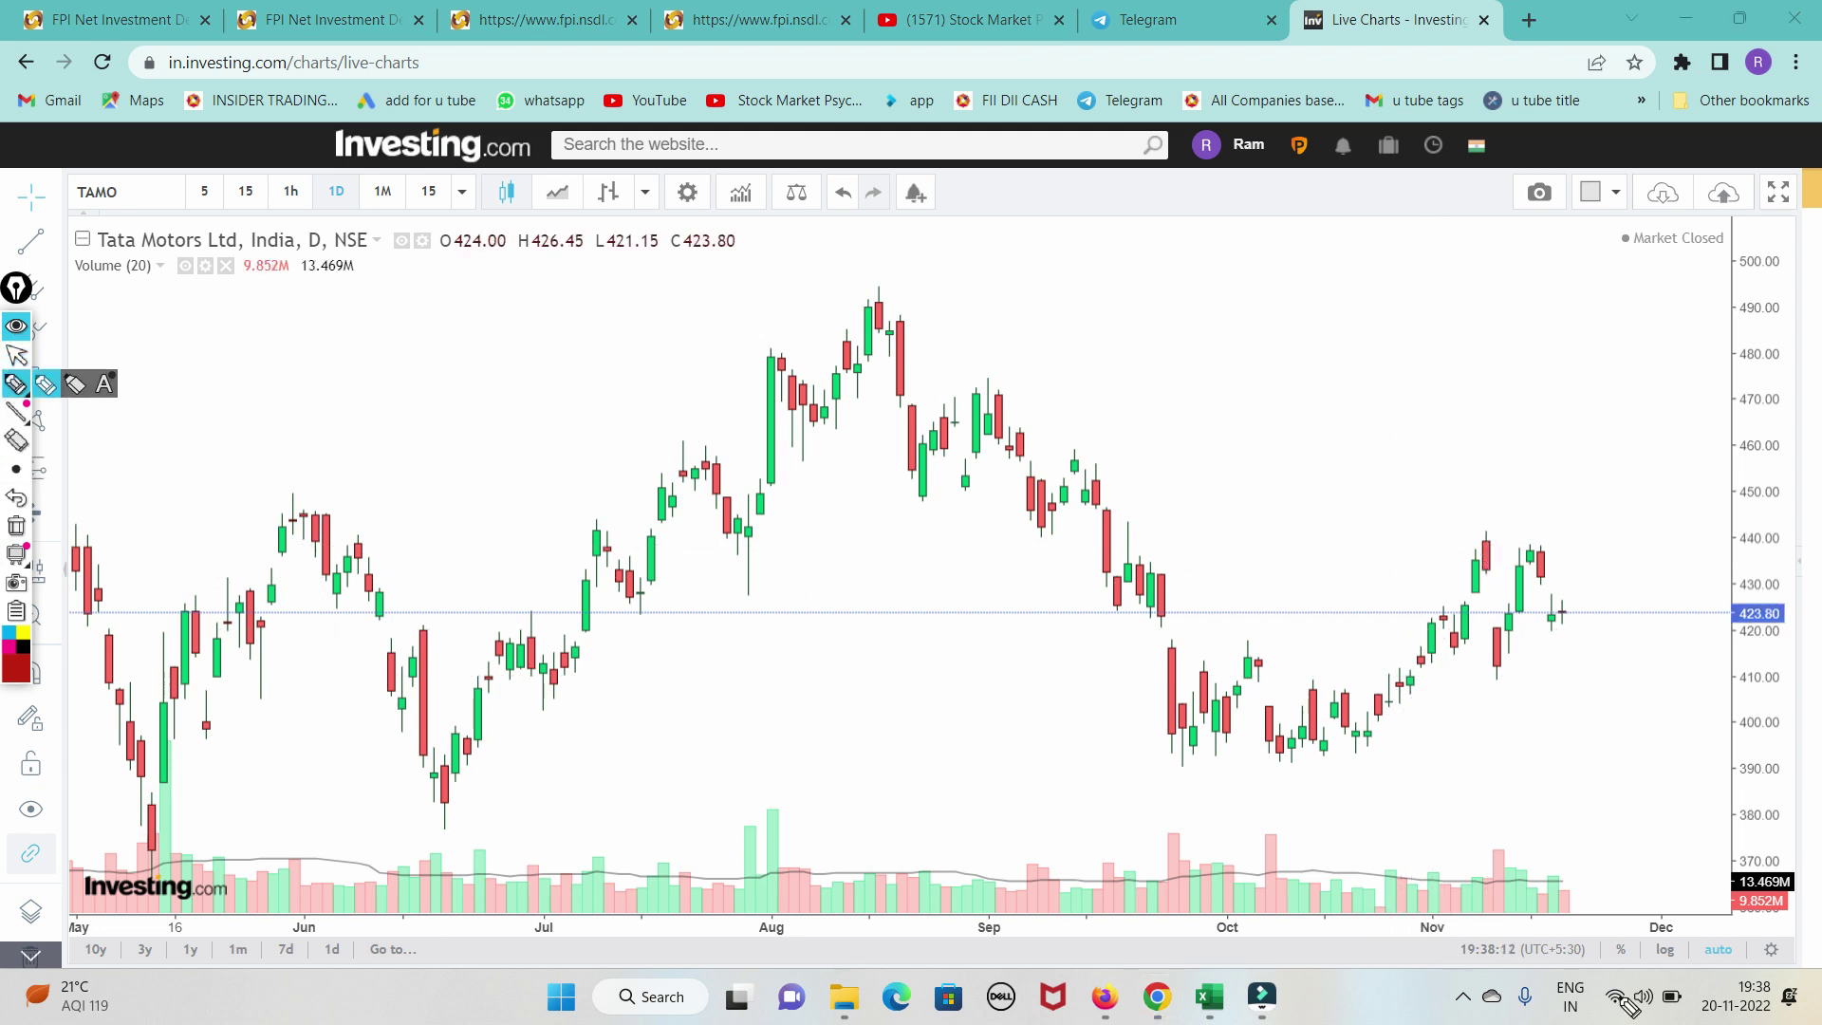
pyautogui.click(1532, 864)
pyautogui.moveTo(1521, 870); pyautogui.dragTo(1514, 871)
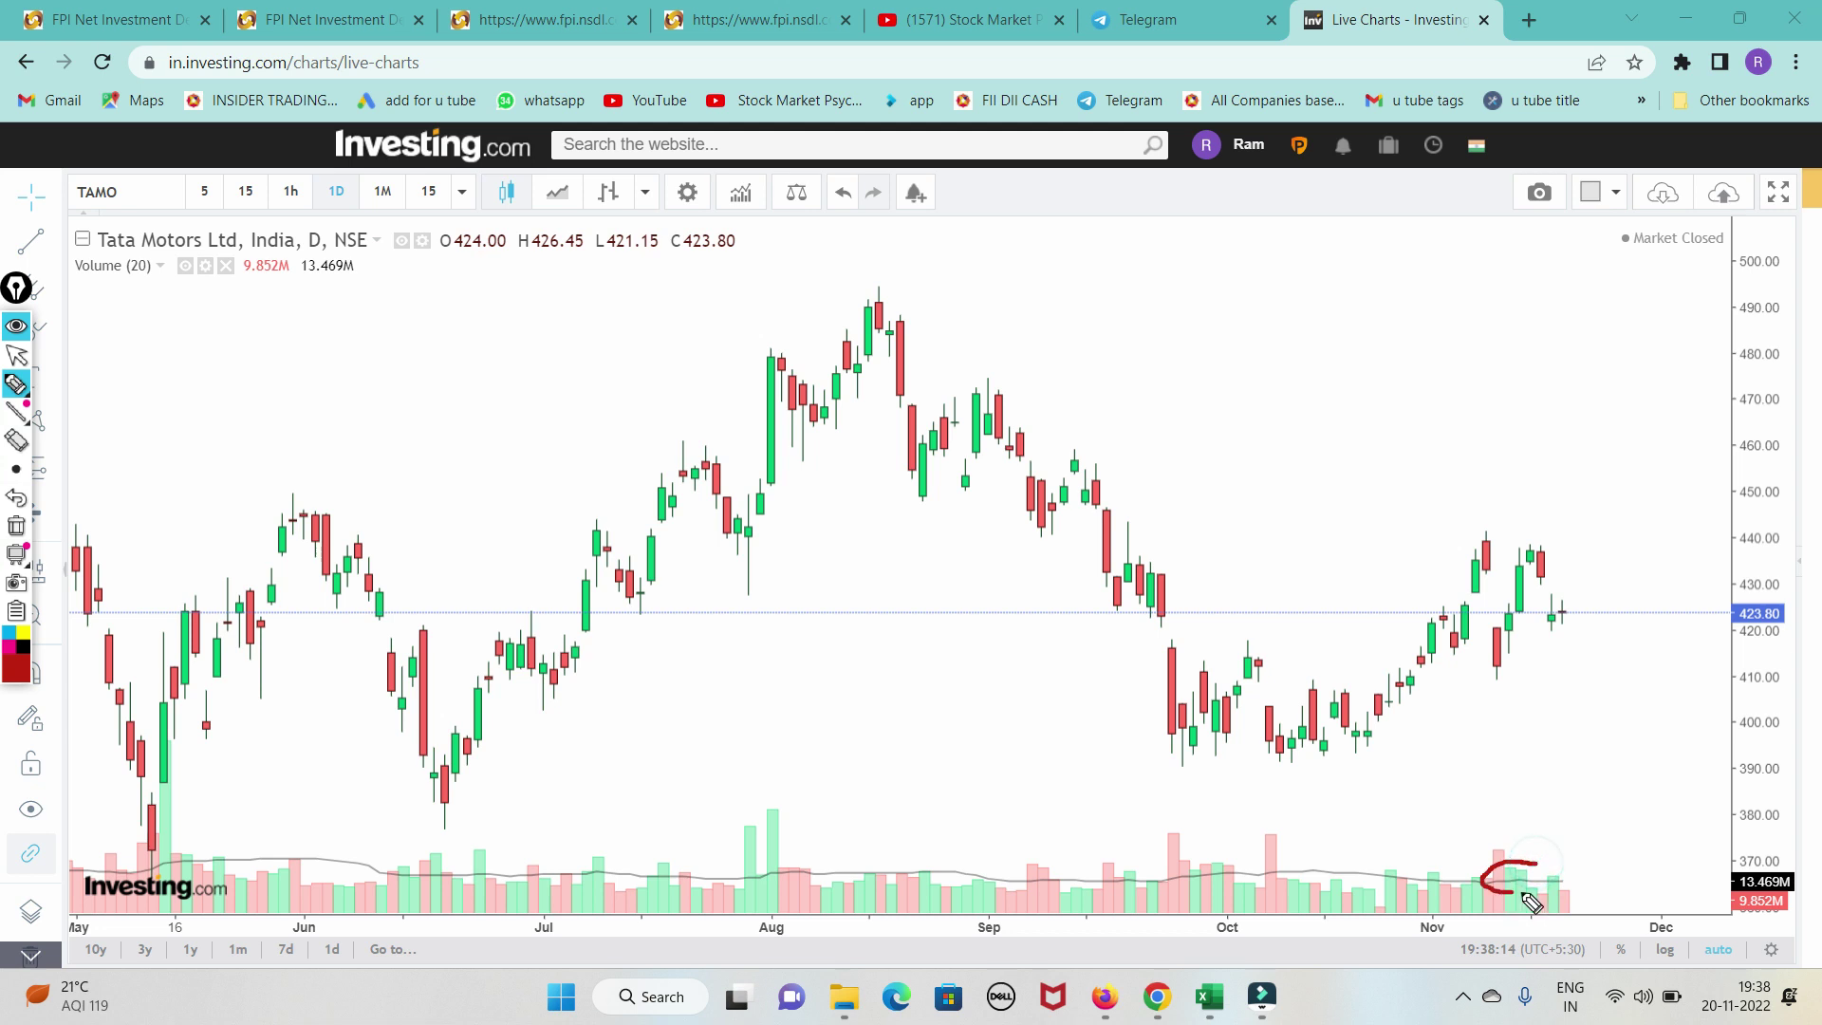
pyautogui.click(17, 355)
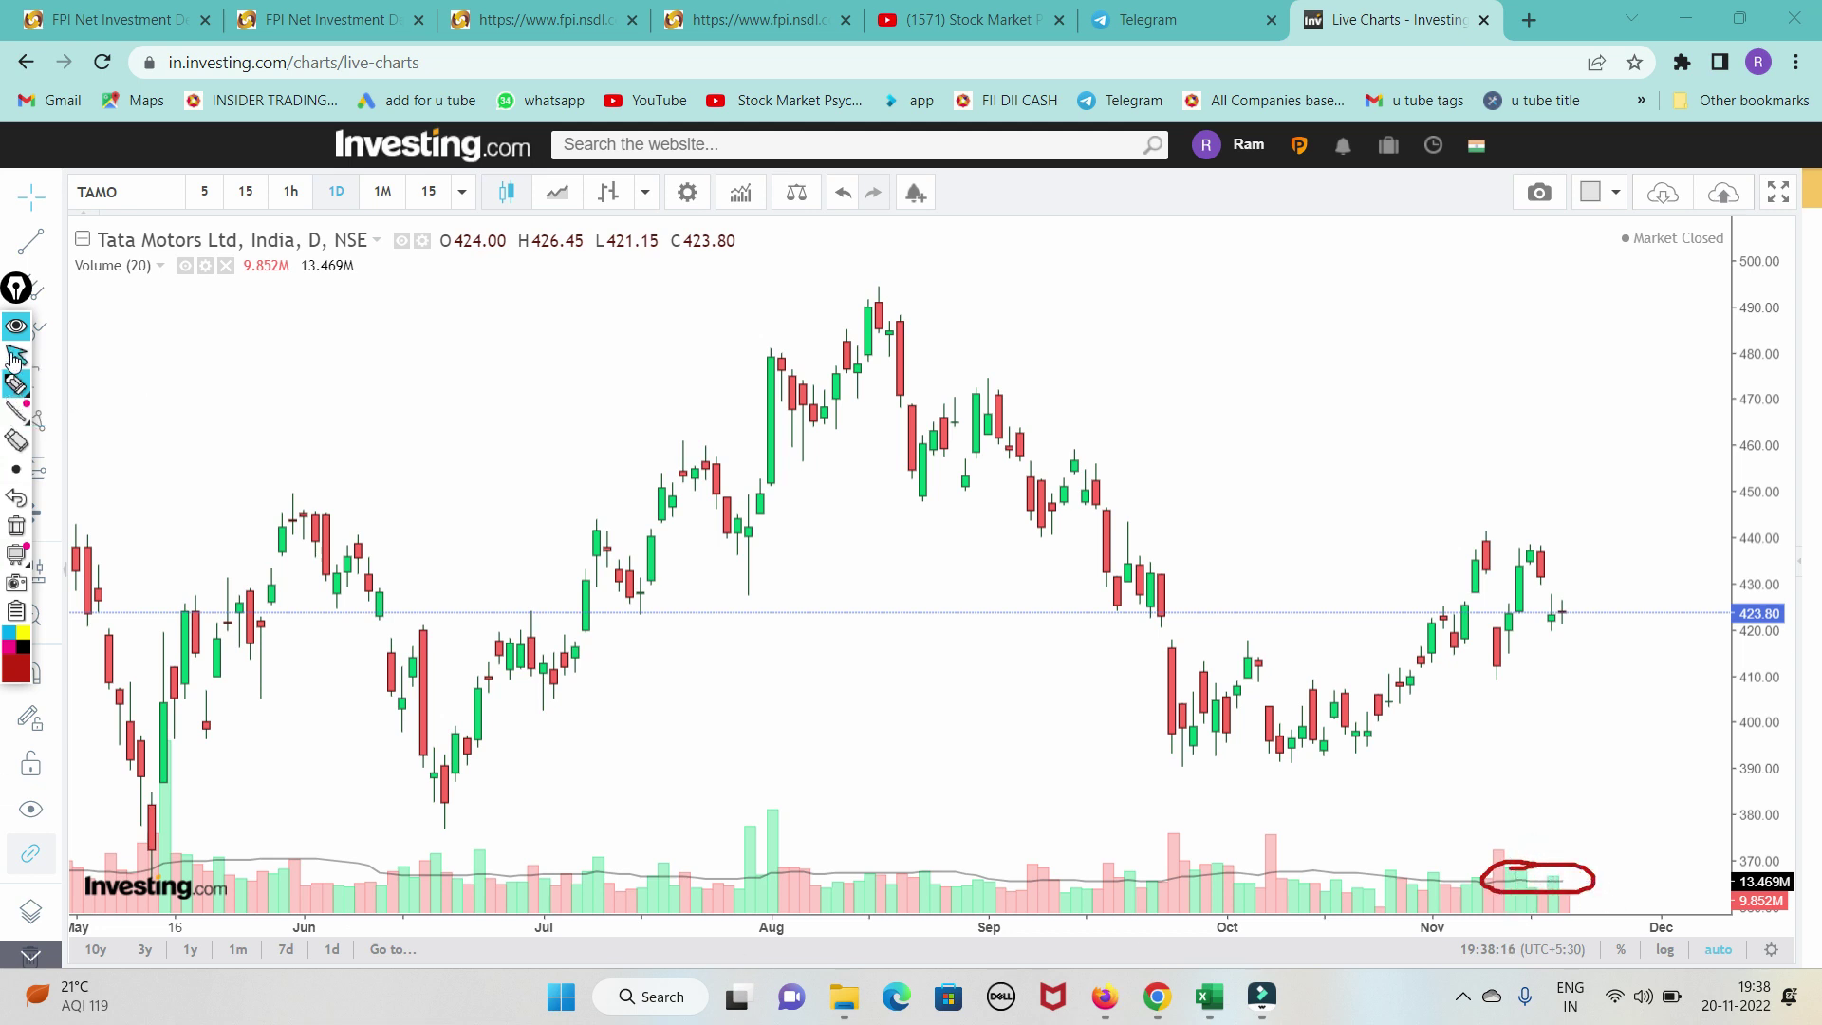
pyautogui.moveTo(1209, 996)
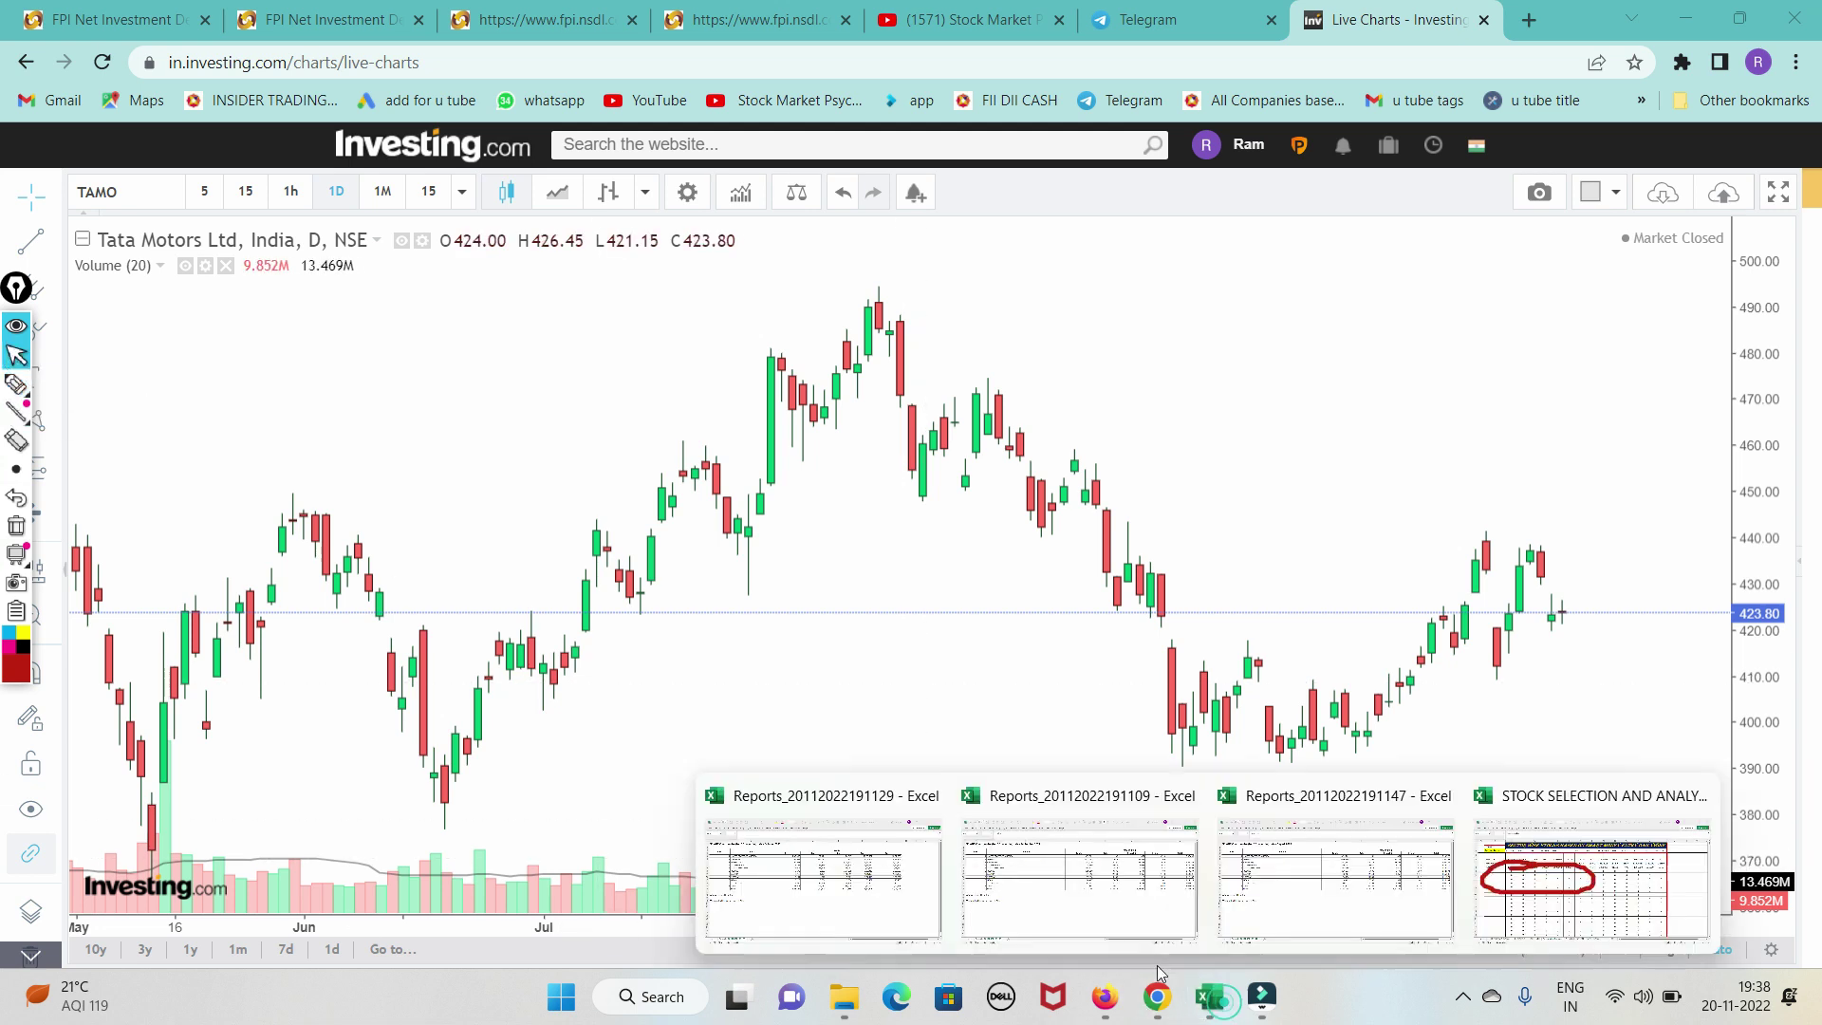
# Step: On the EOD DYNAMIC DATA sheet, overwrite IGARASHI in F2 with tatamotor
pyautogui.click(1524, 863)
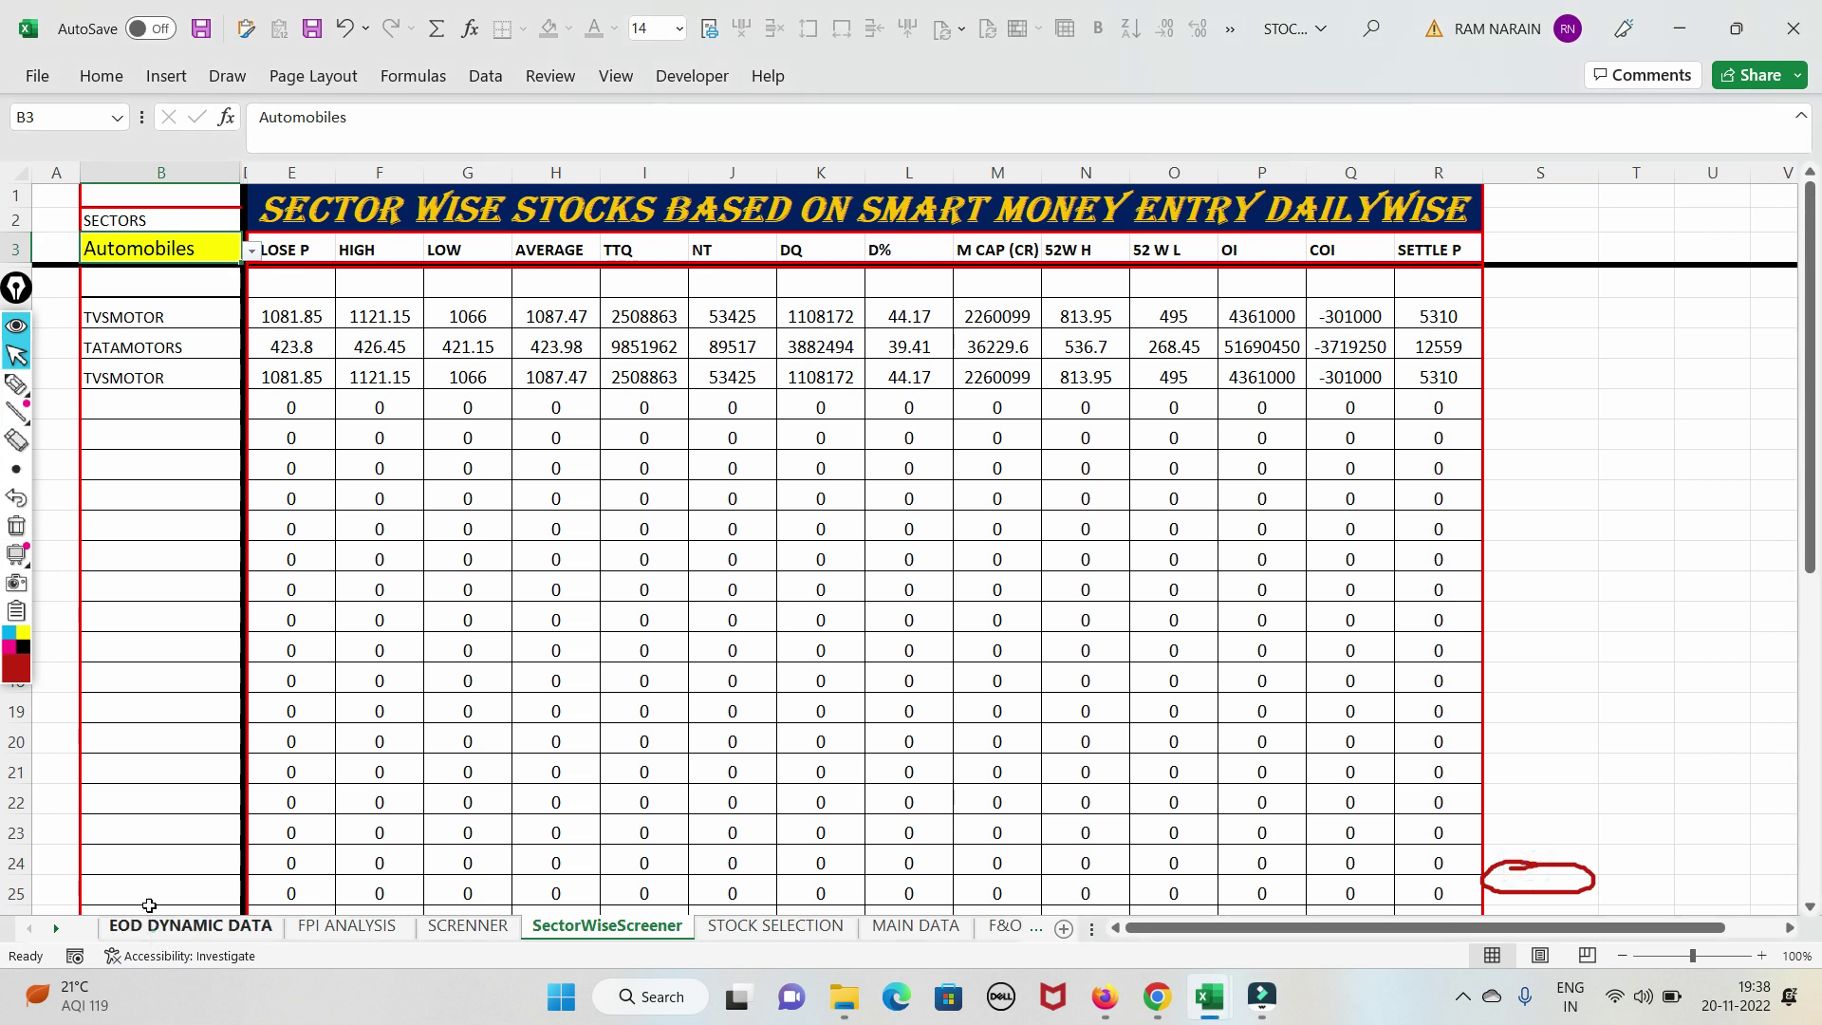
pyautogui.click(156, 928)
pyautogui.click(473, 228)
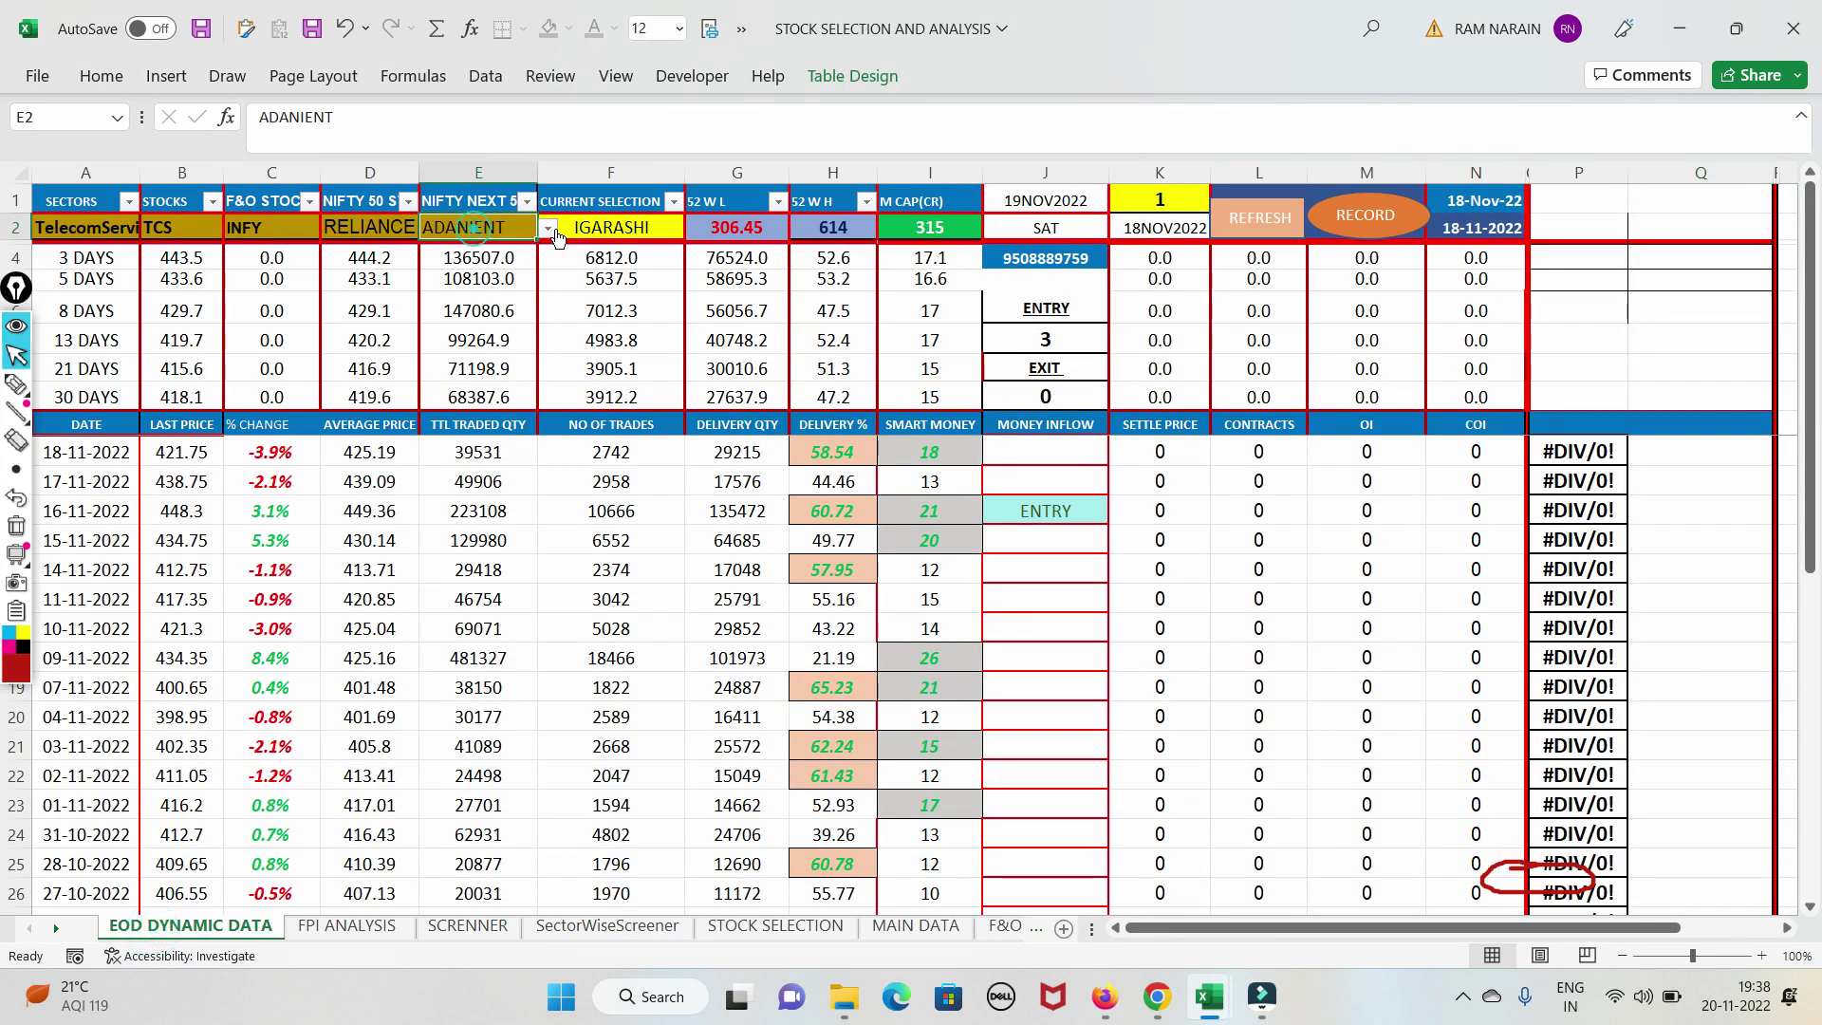
pyautogui.click(654, 229)
pyautogui.doubleClick(661, 230)
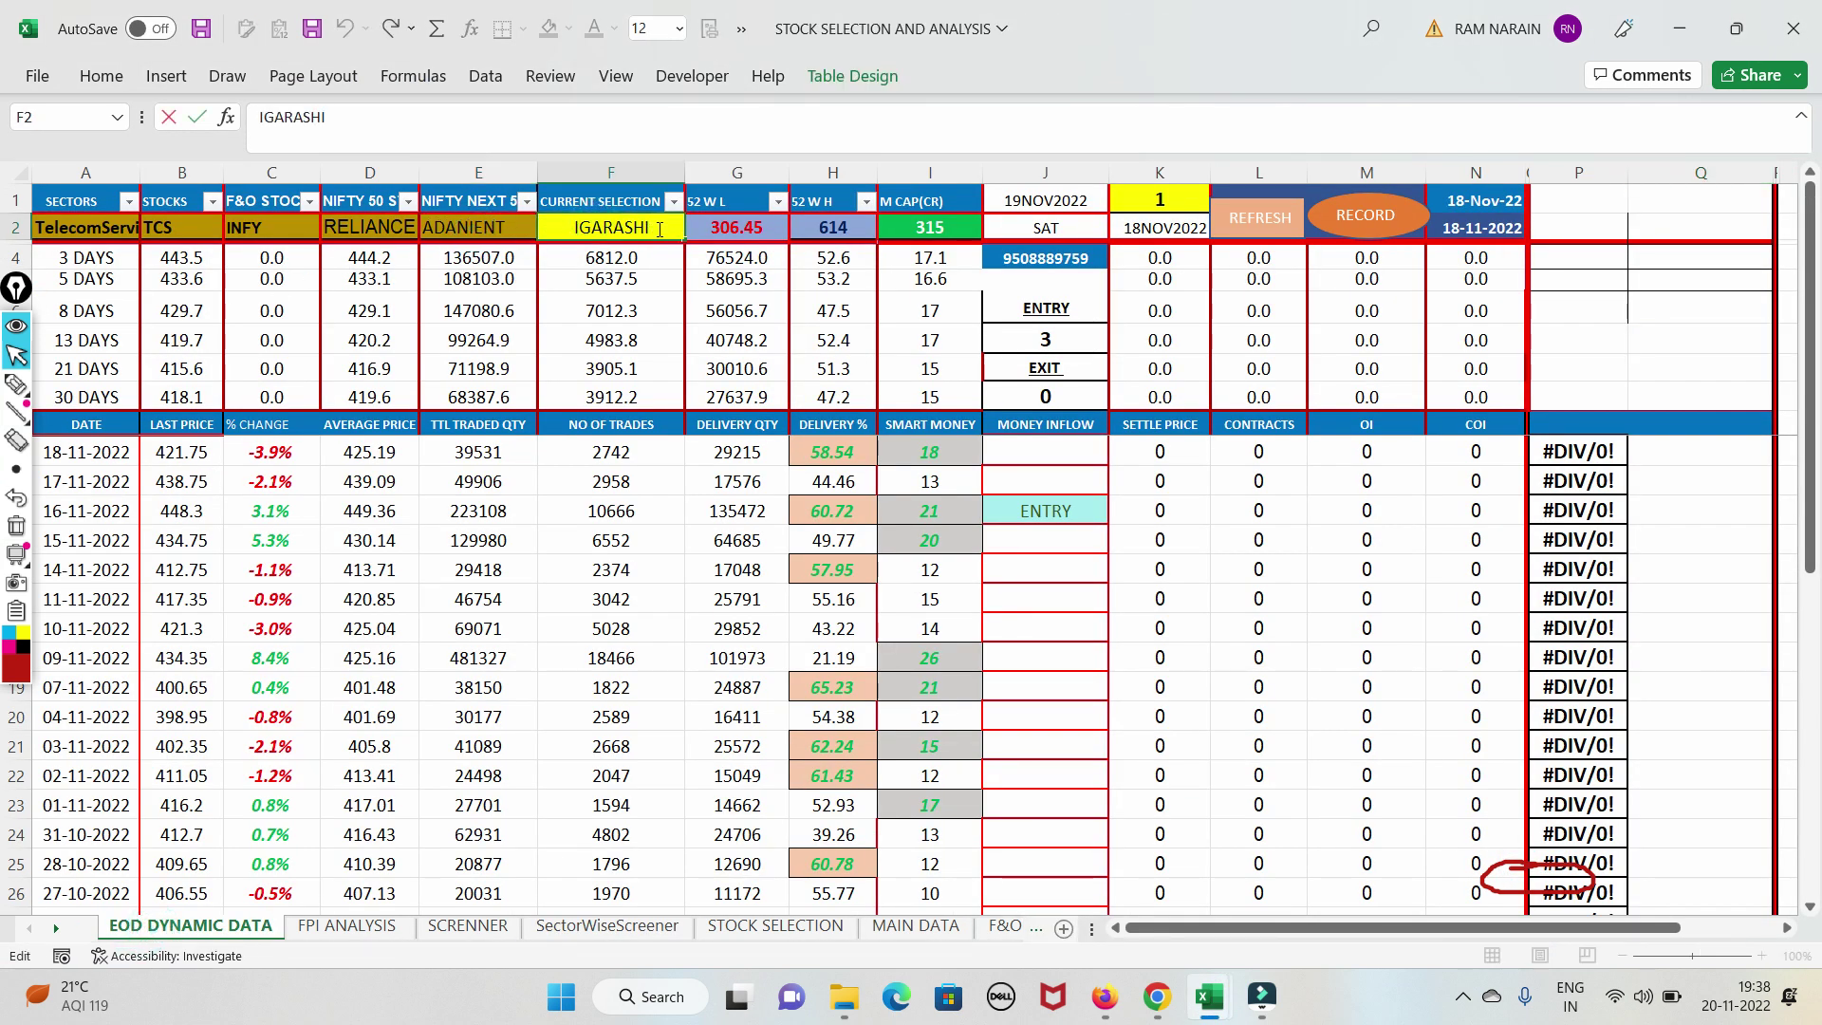
pyautogui.moveTo(661, 229); pyautogui.dragTo(558, 241)
pyautogui.write('ta')
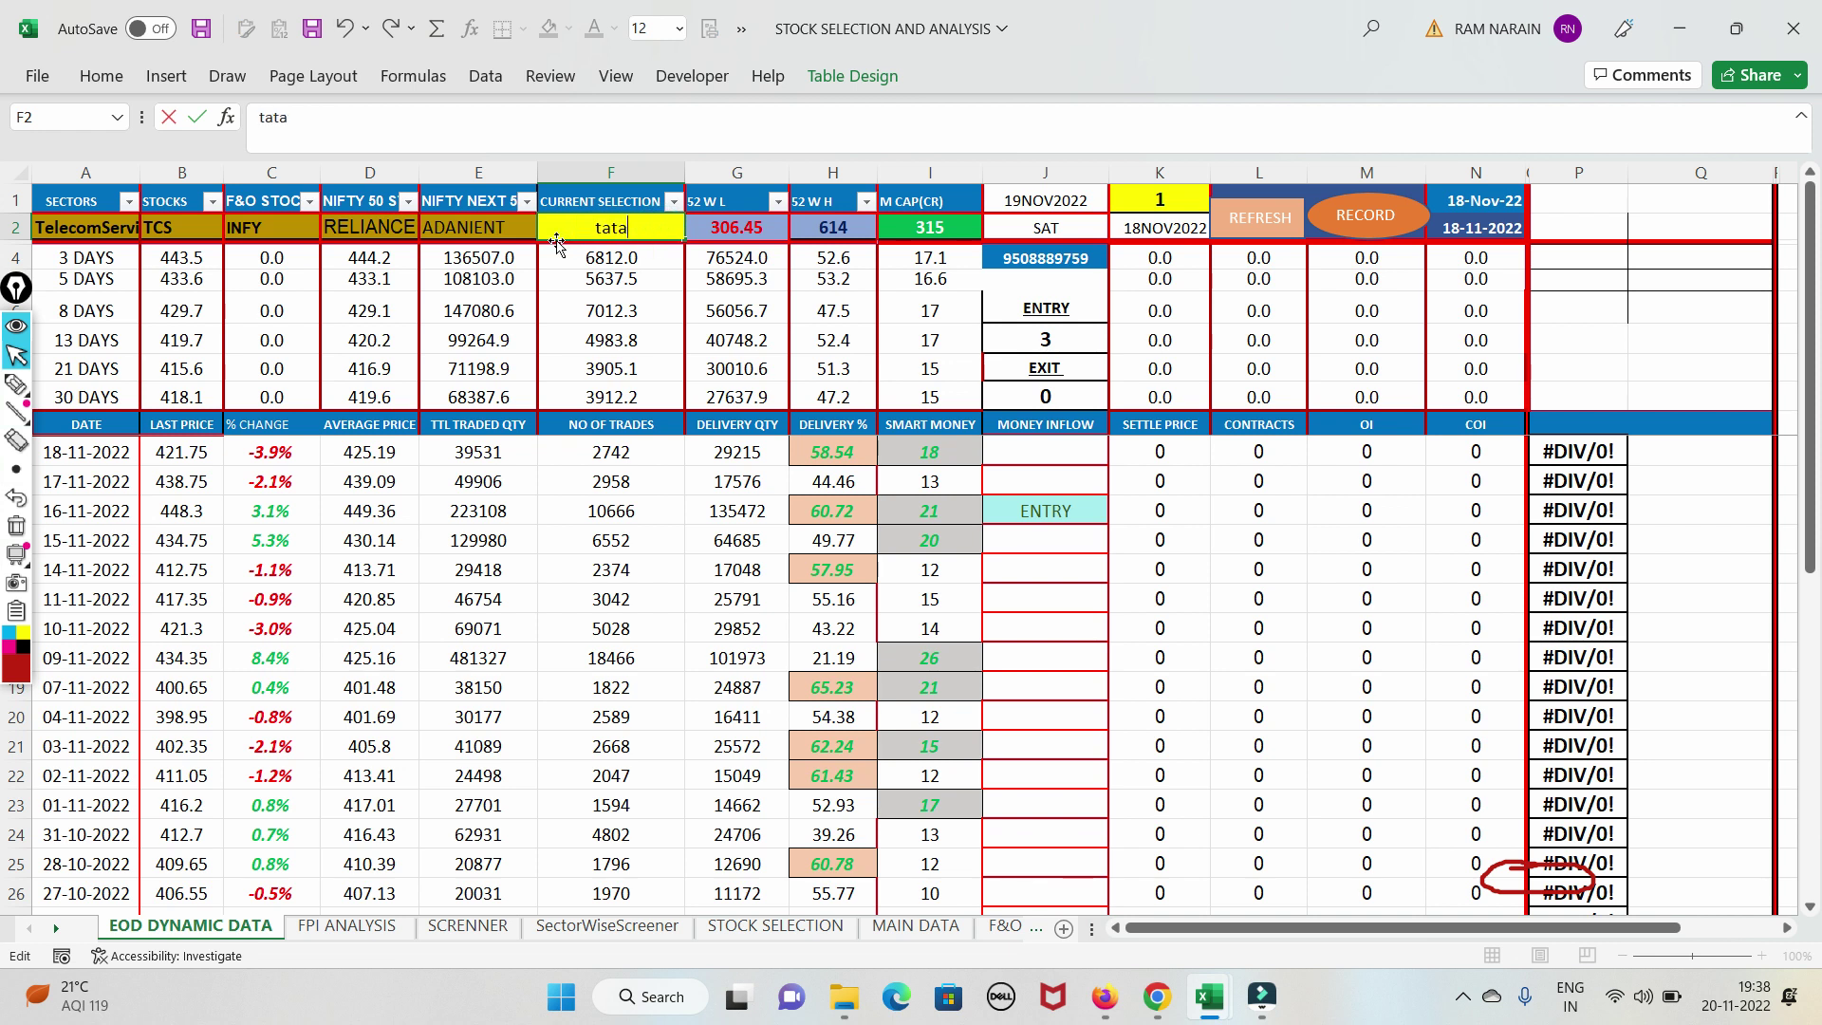
pyautogui.write('moto')
pyautogui.write('r')
pyautogui.click(1590, 365)
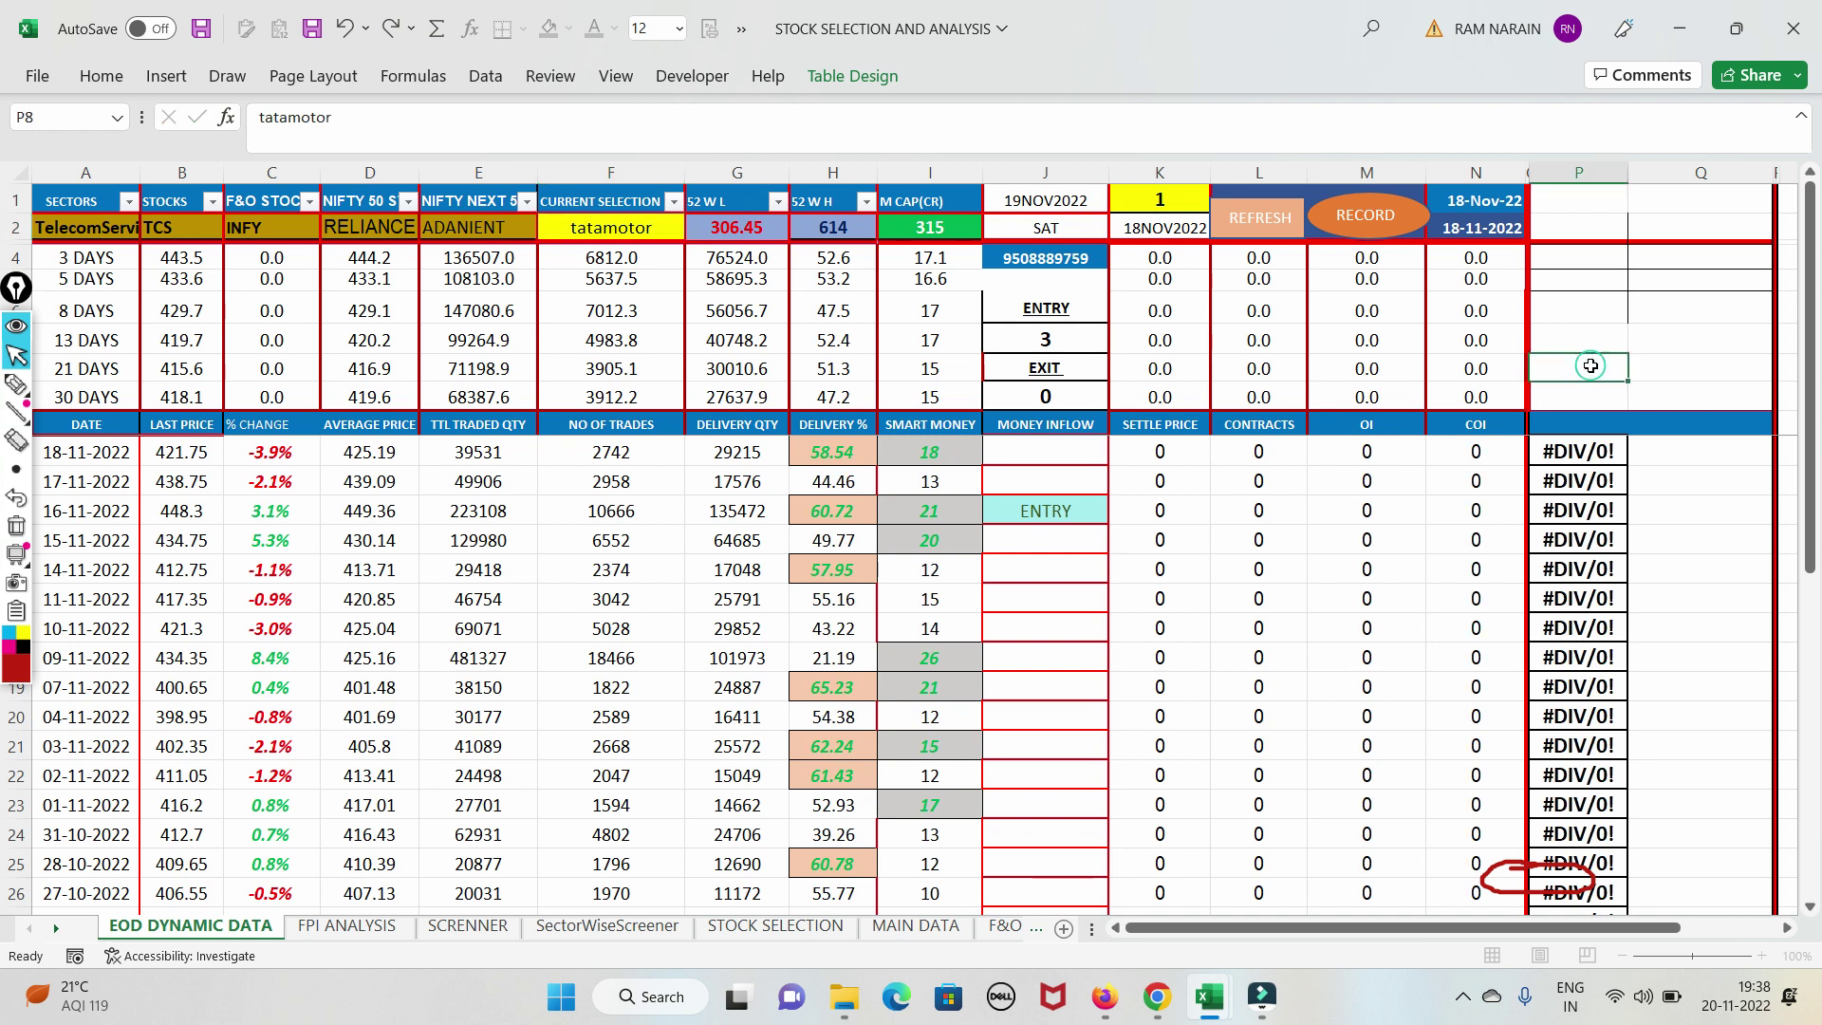
# Step: Correct F2 to tatamotors and review the refreshed daily data, closing 423.8 on 18-11-2022
pyautogui.doubleClick(641, 230)
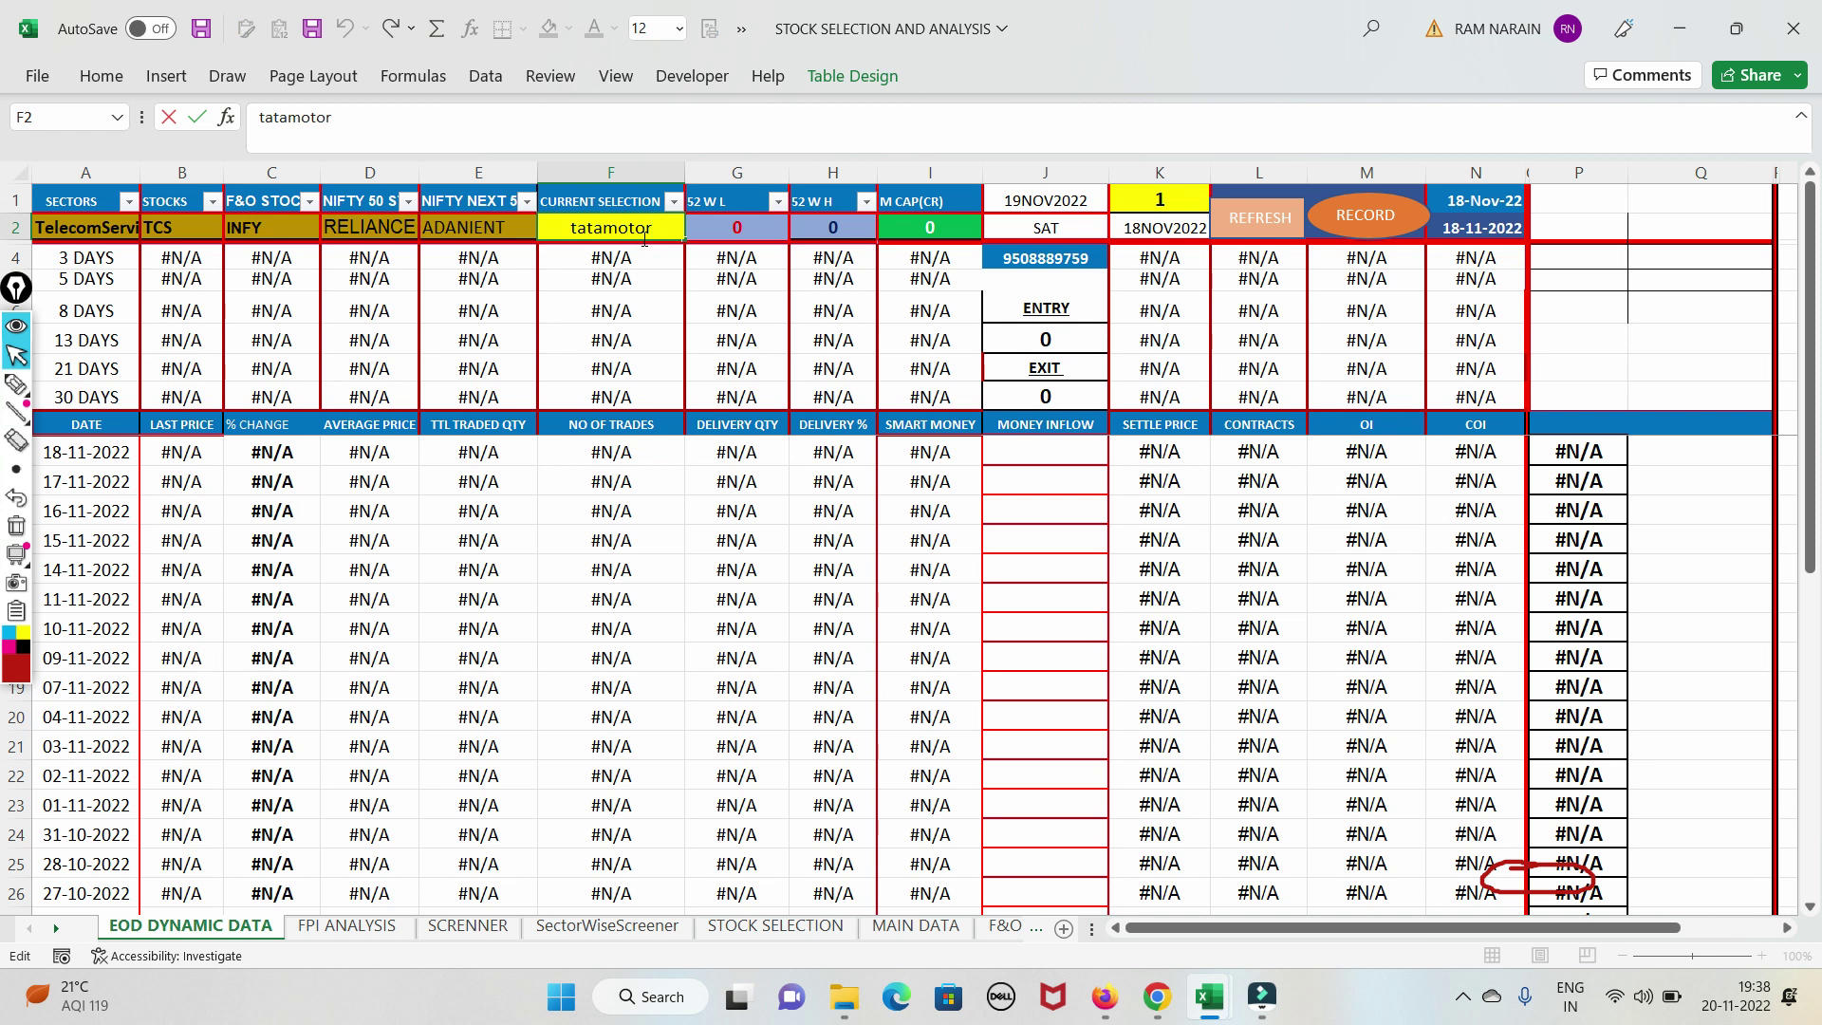
pyautogui.write('s')
pyautogui.press('Return')
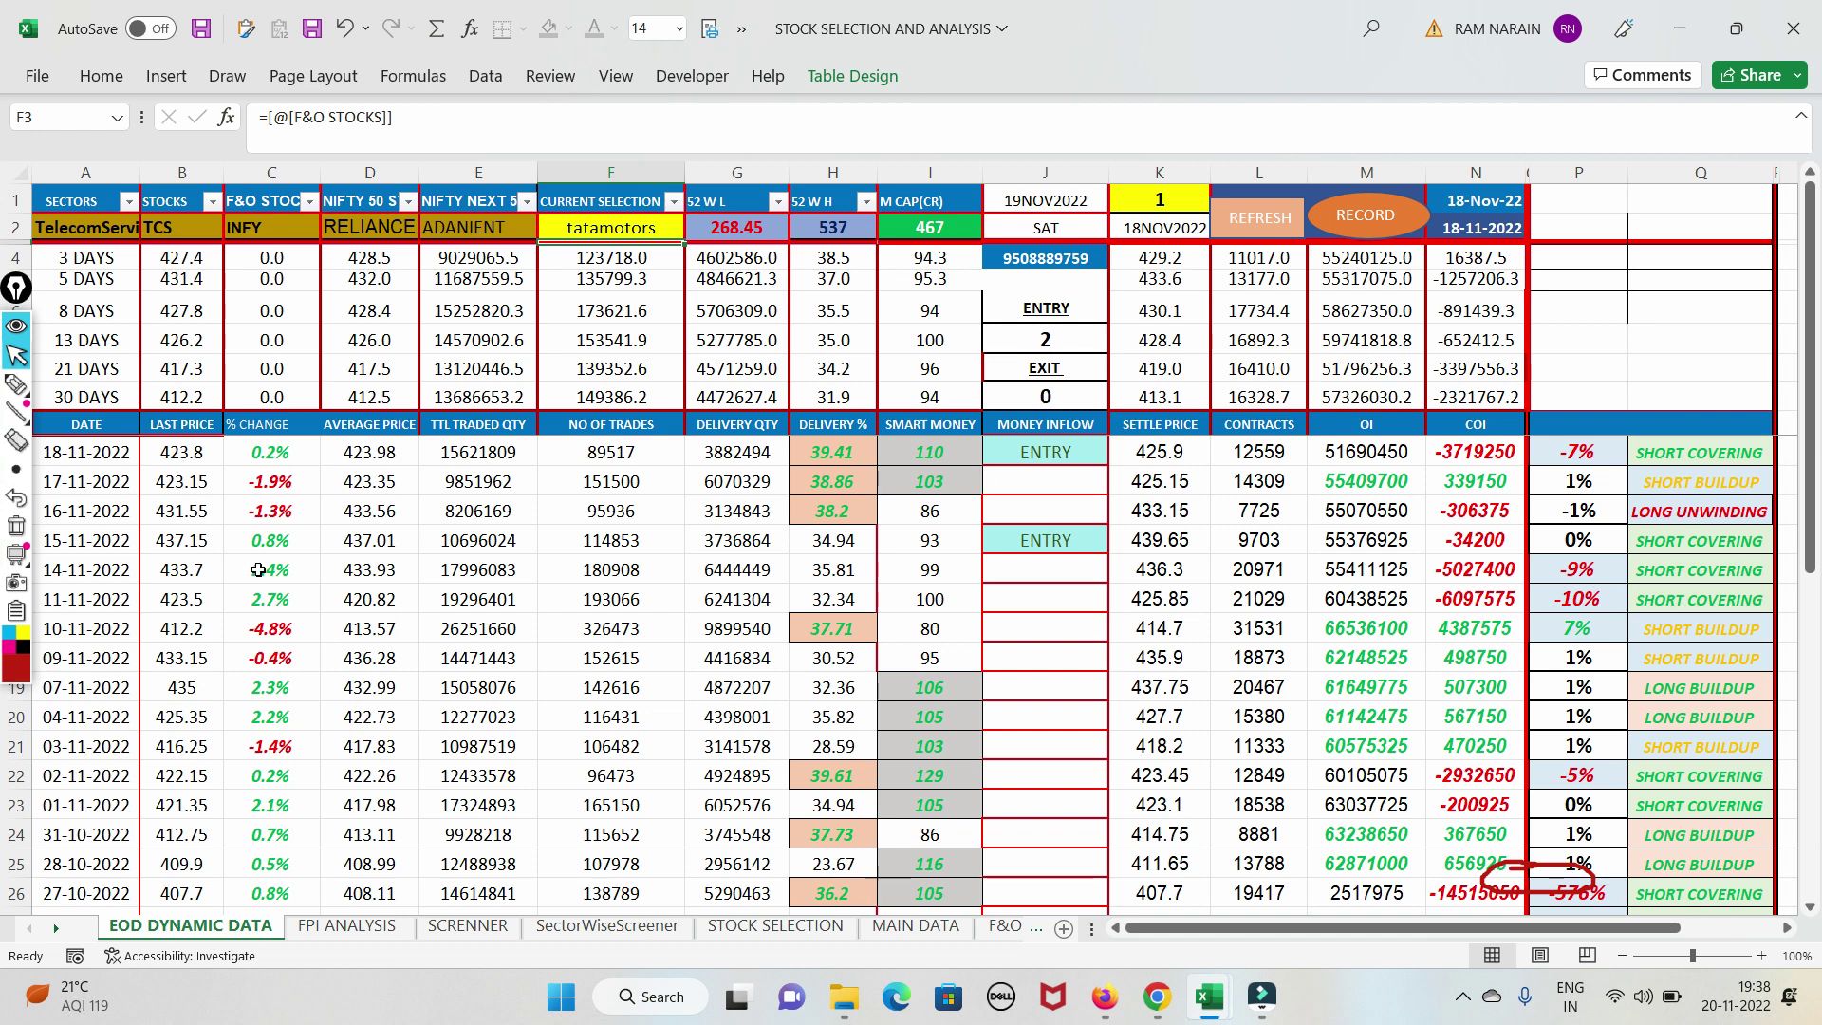
pyautogui.scroll(-3, 258, 569)
pyautogui.scroll(-3, 256, 608)
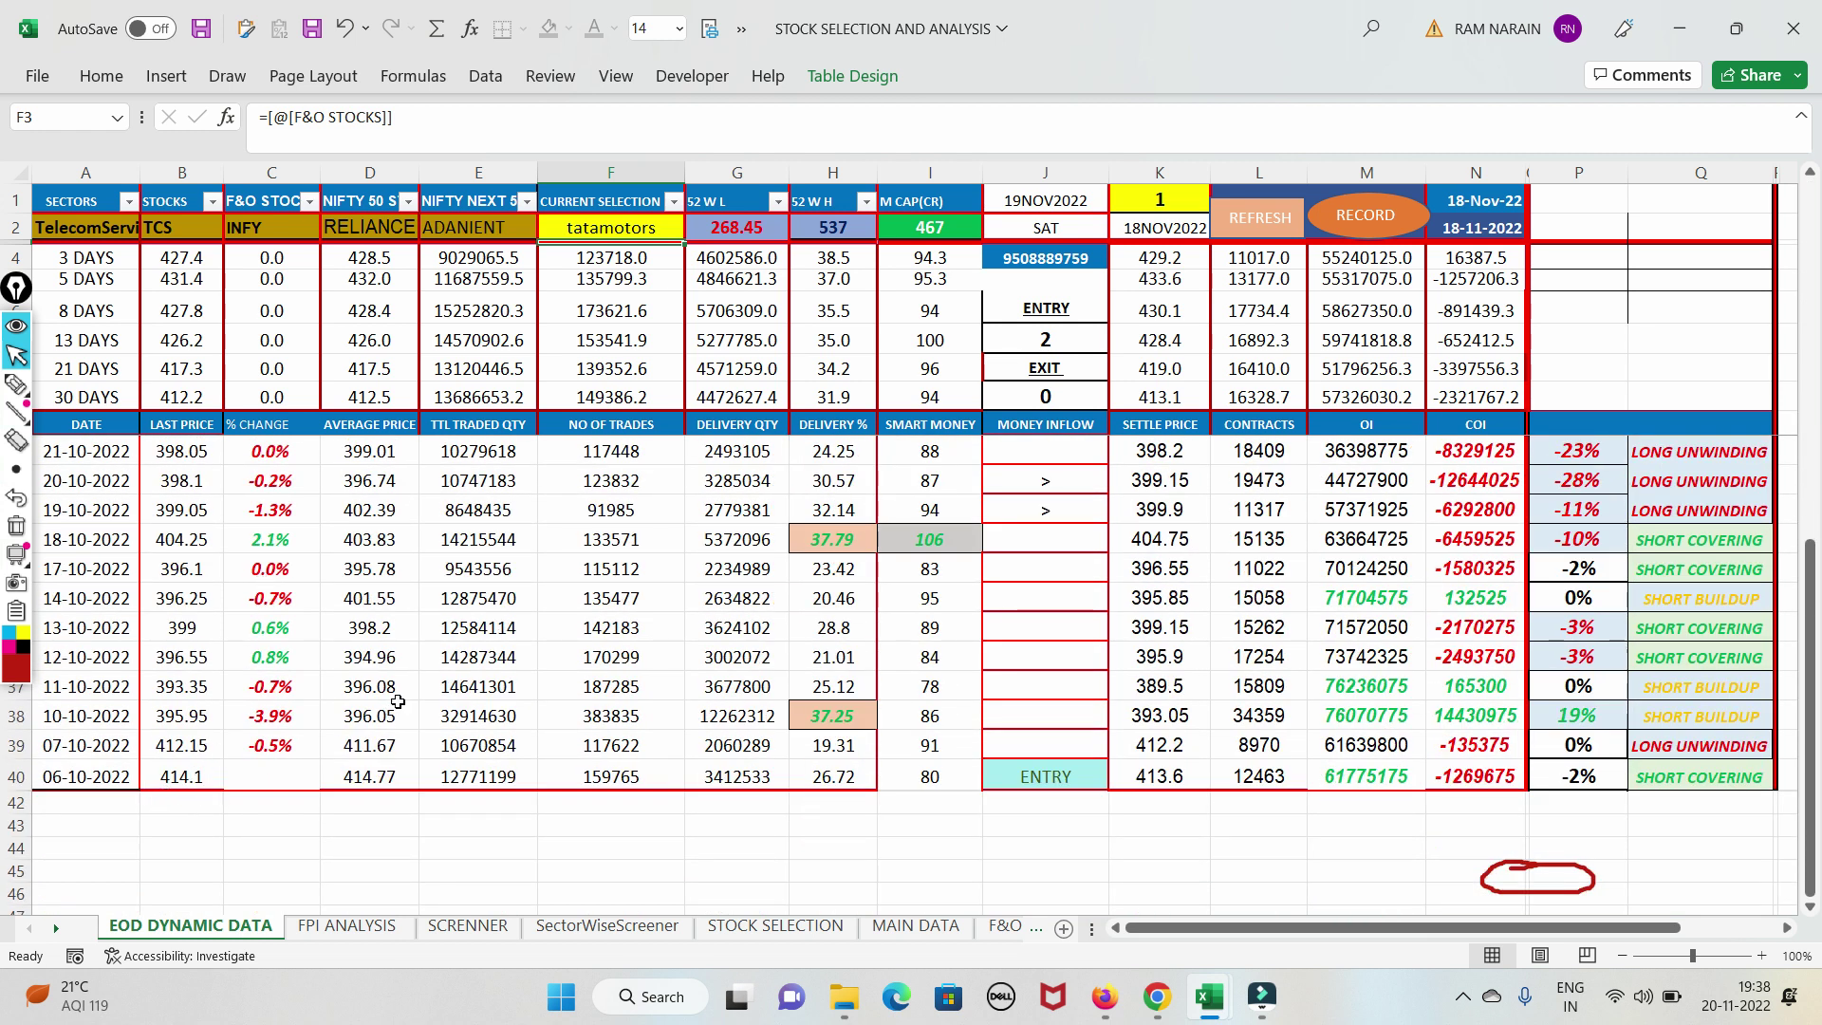
pyautogui.scroll(1, 394, 704)
pyautogui.scroll(4, 398, 700)
pyautogui.scroll(1, 405, 694)
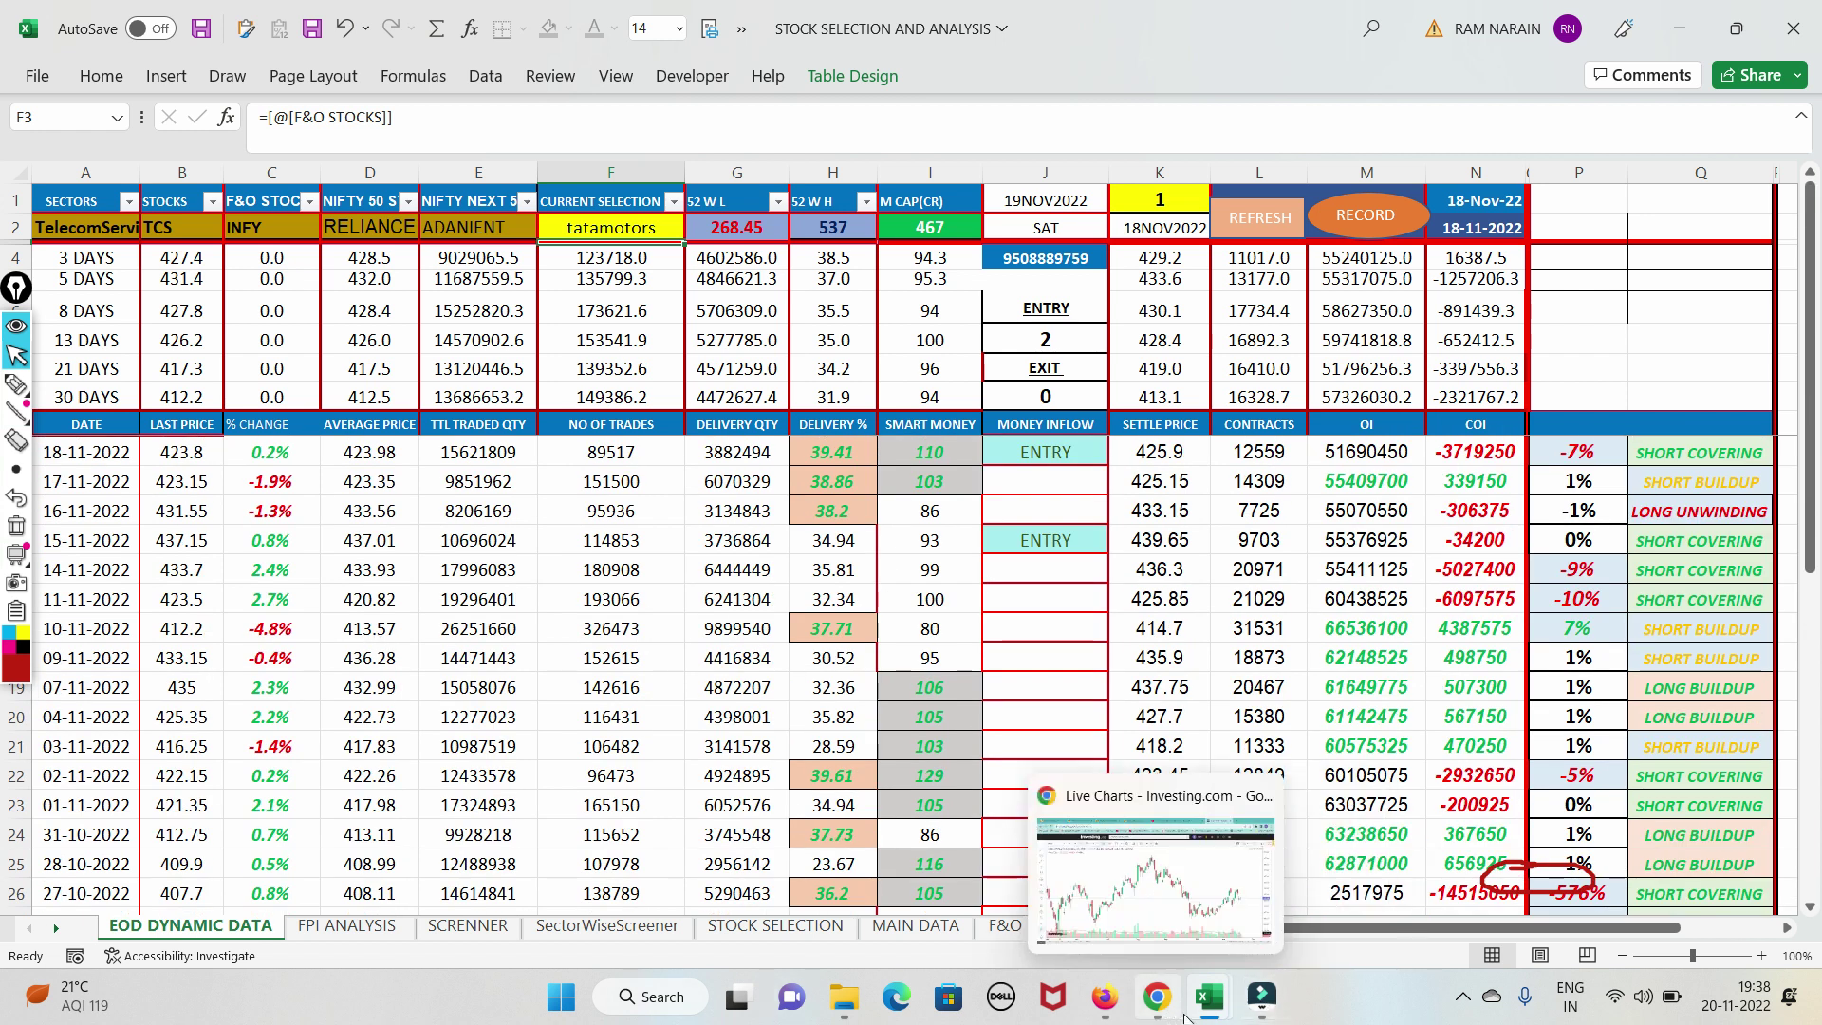
pyautogui.moveTo(1206, 996)
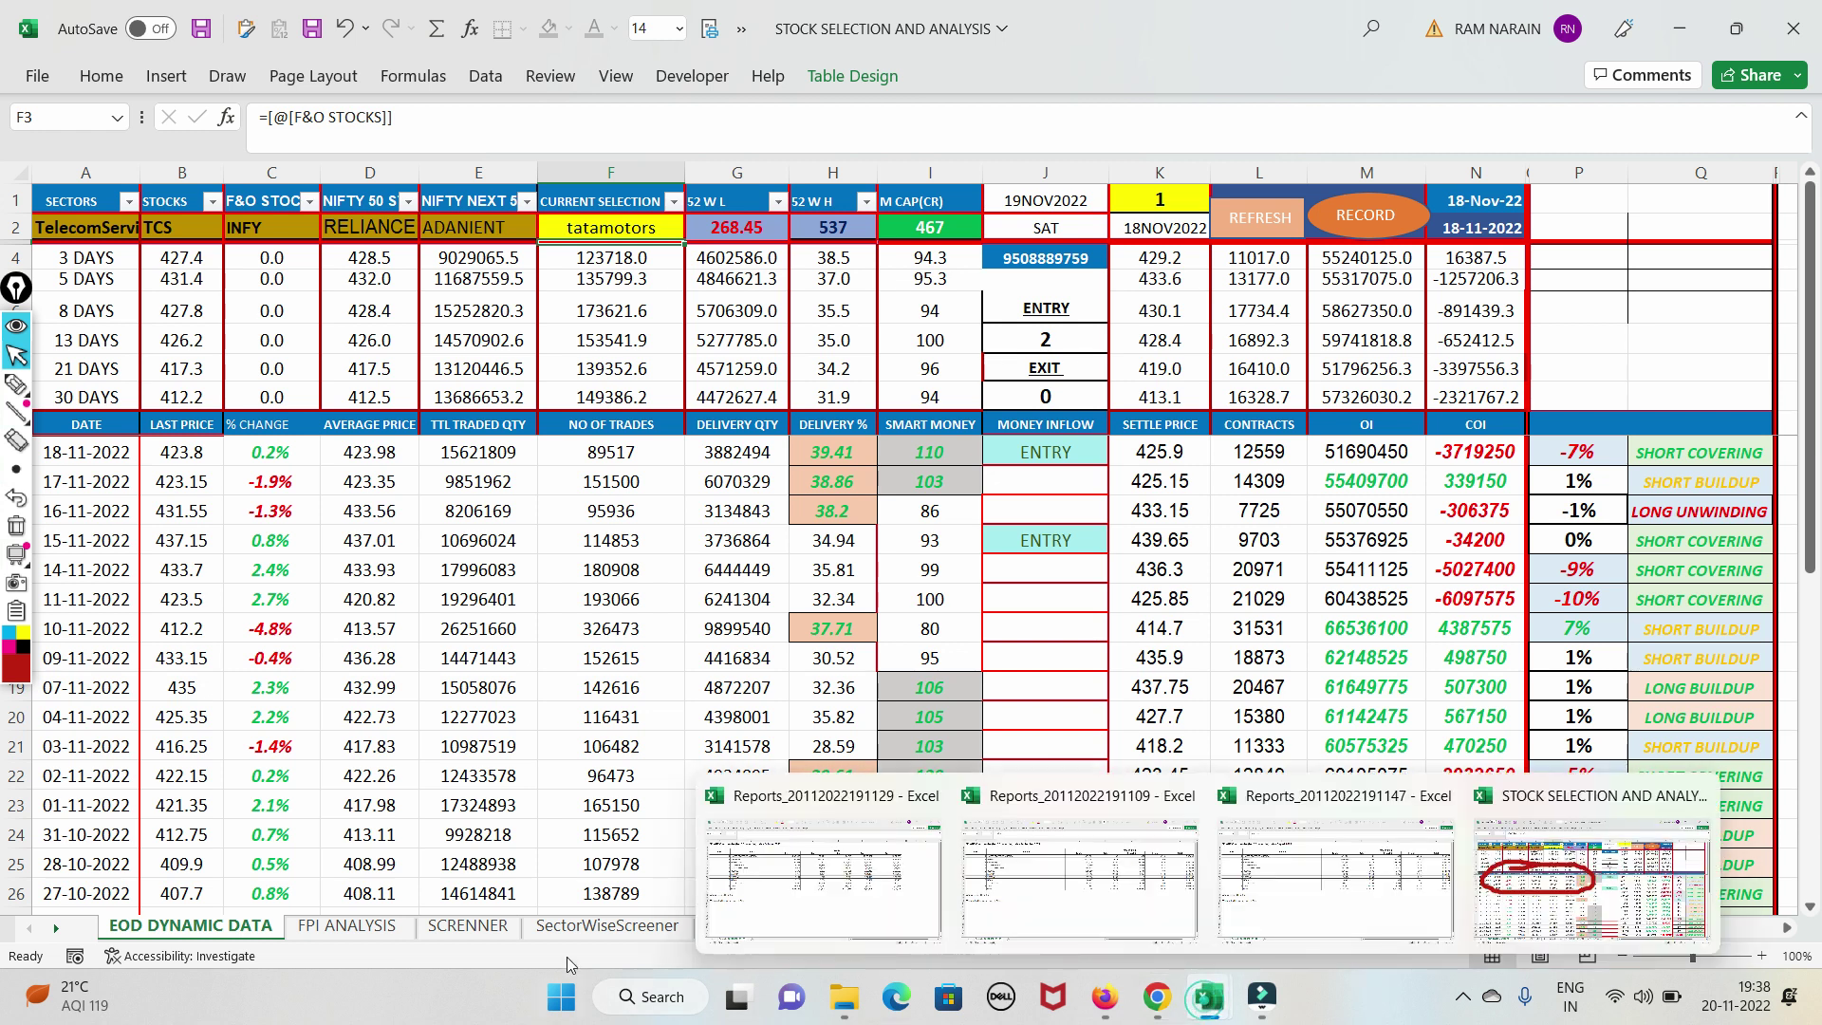
# Step: Look over the FPI ANALYSIS sheet
pyautogui.click(576, 927)
pyautogui.click(371, 927)
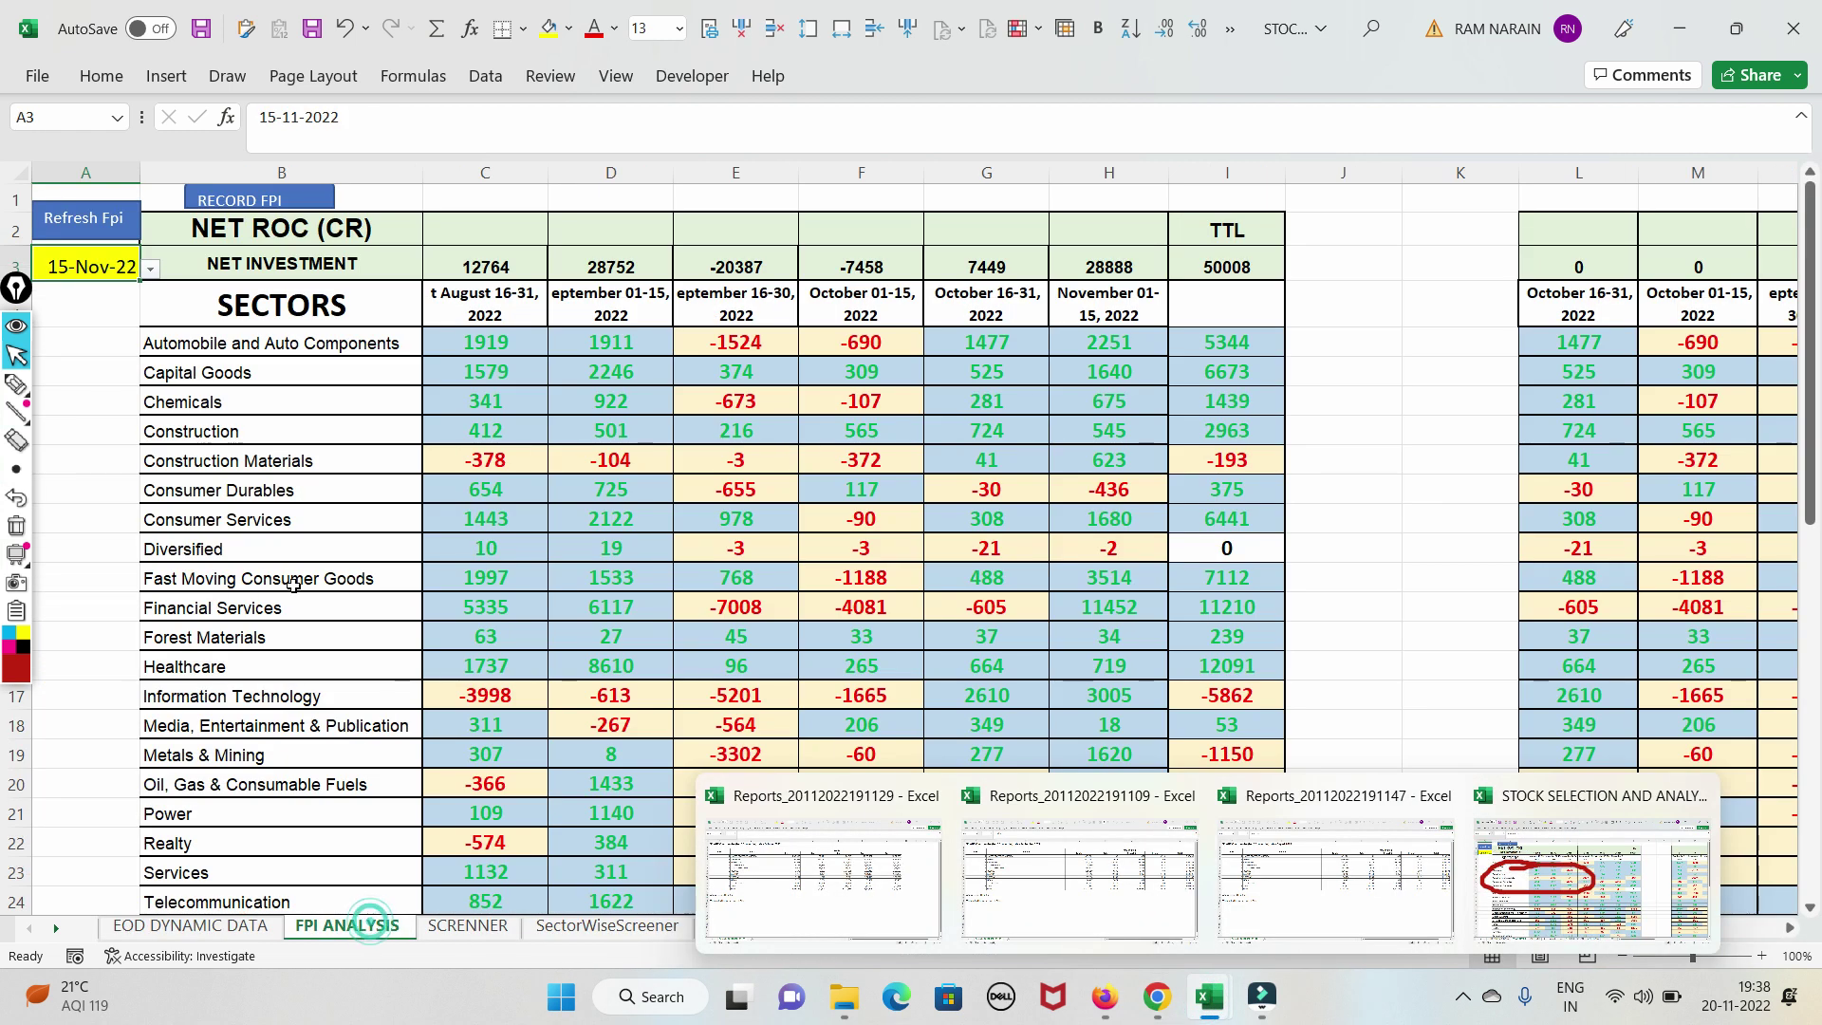
pyautogui.click(1404, 618)
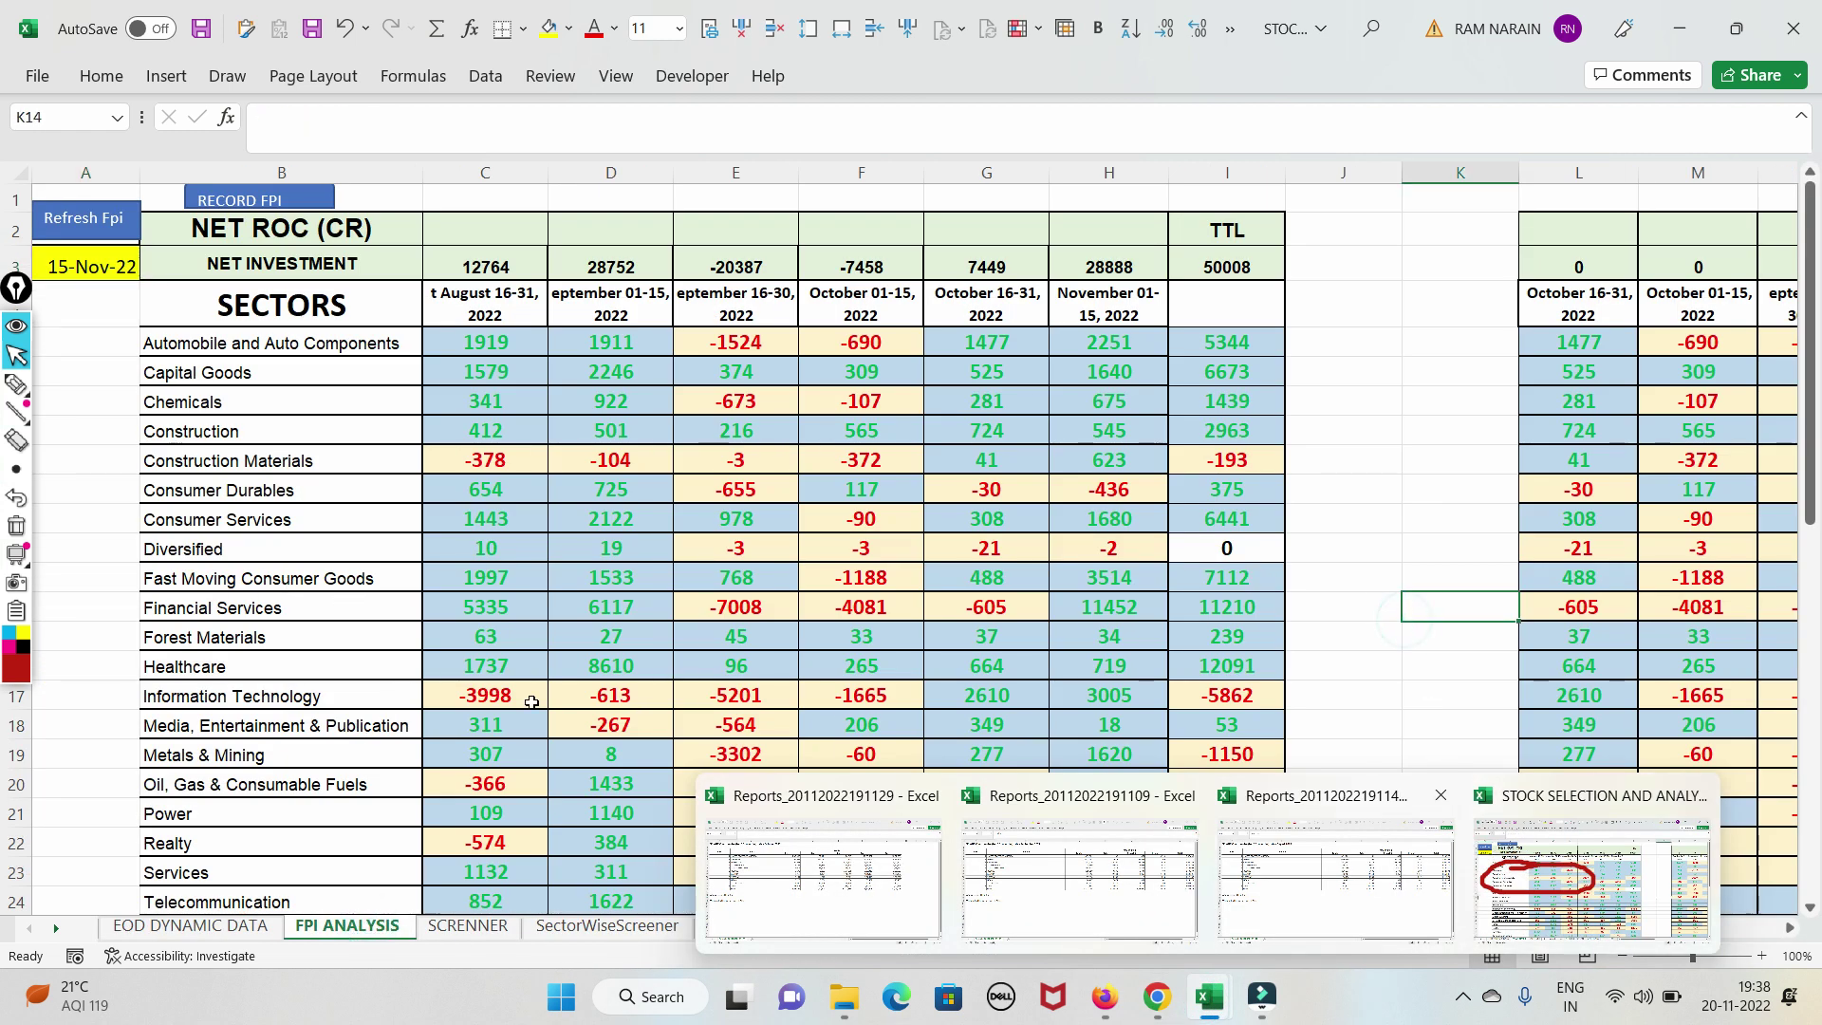
pyautogui.click(1404, 670)
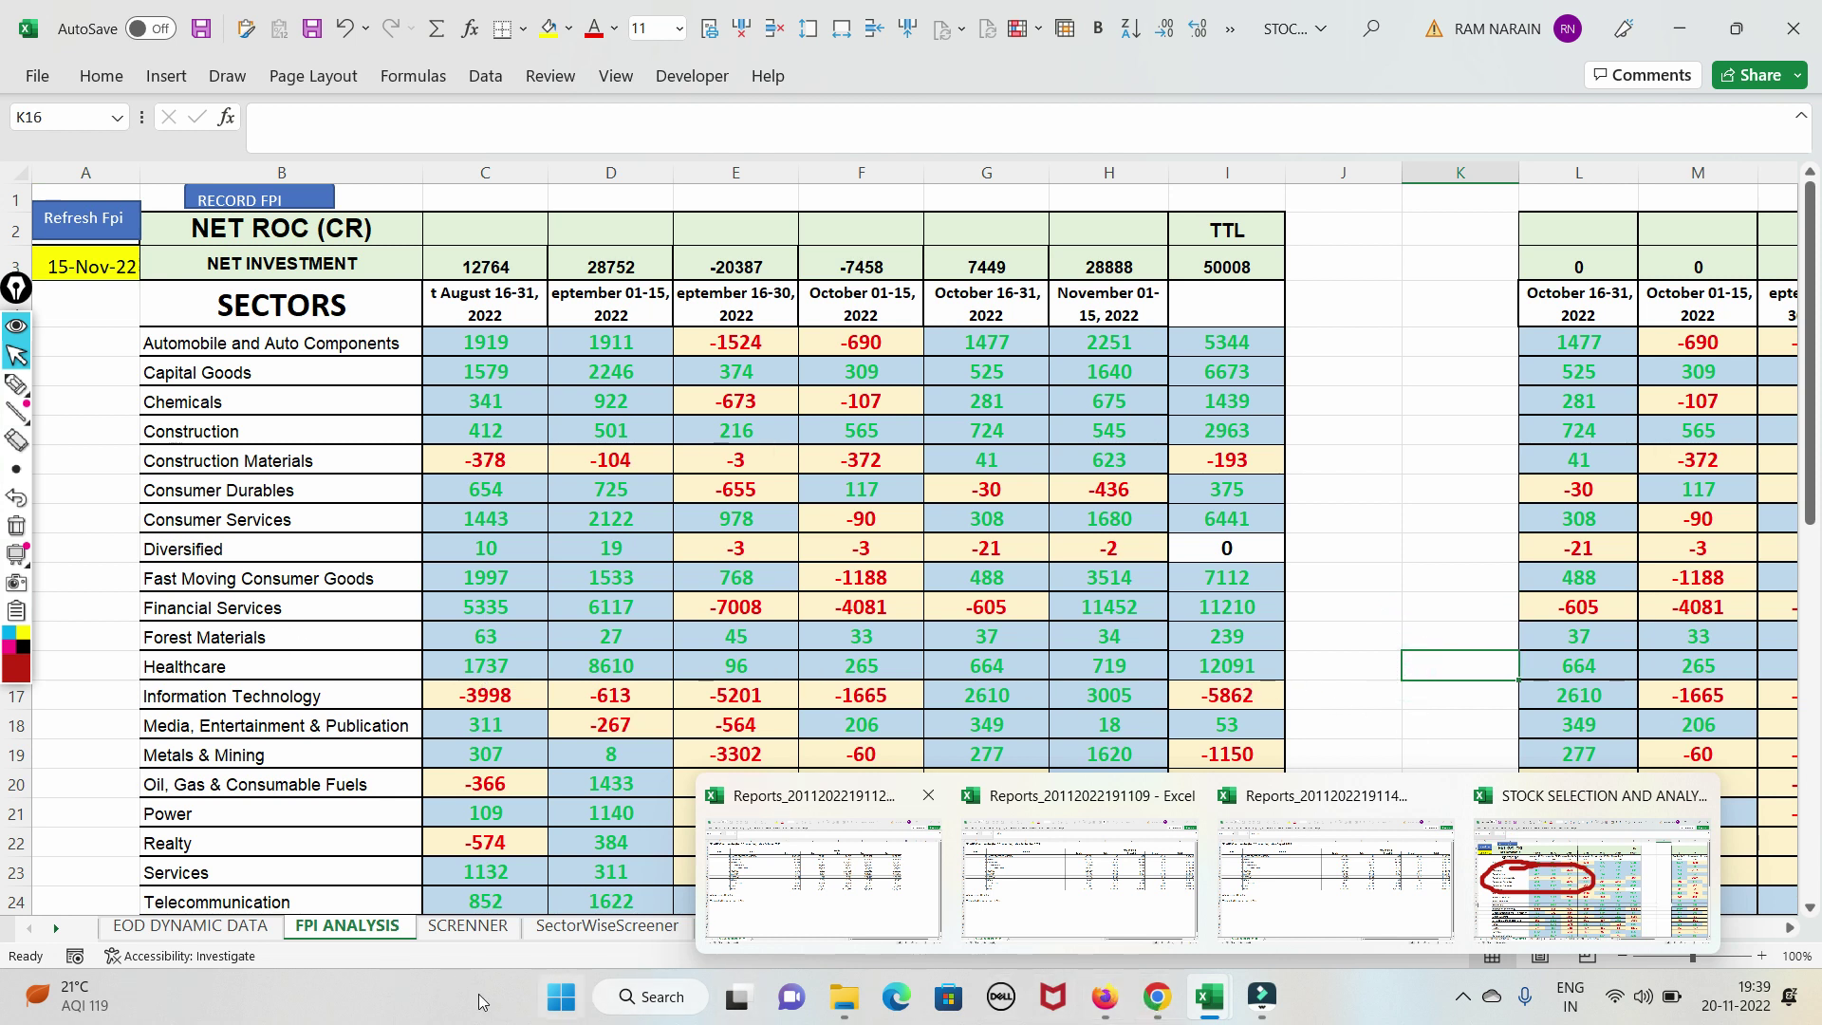
# Step: Choose Finance in the SectorWiseScreener B3 sector dropdown
pyautogui.click(583, 926)
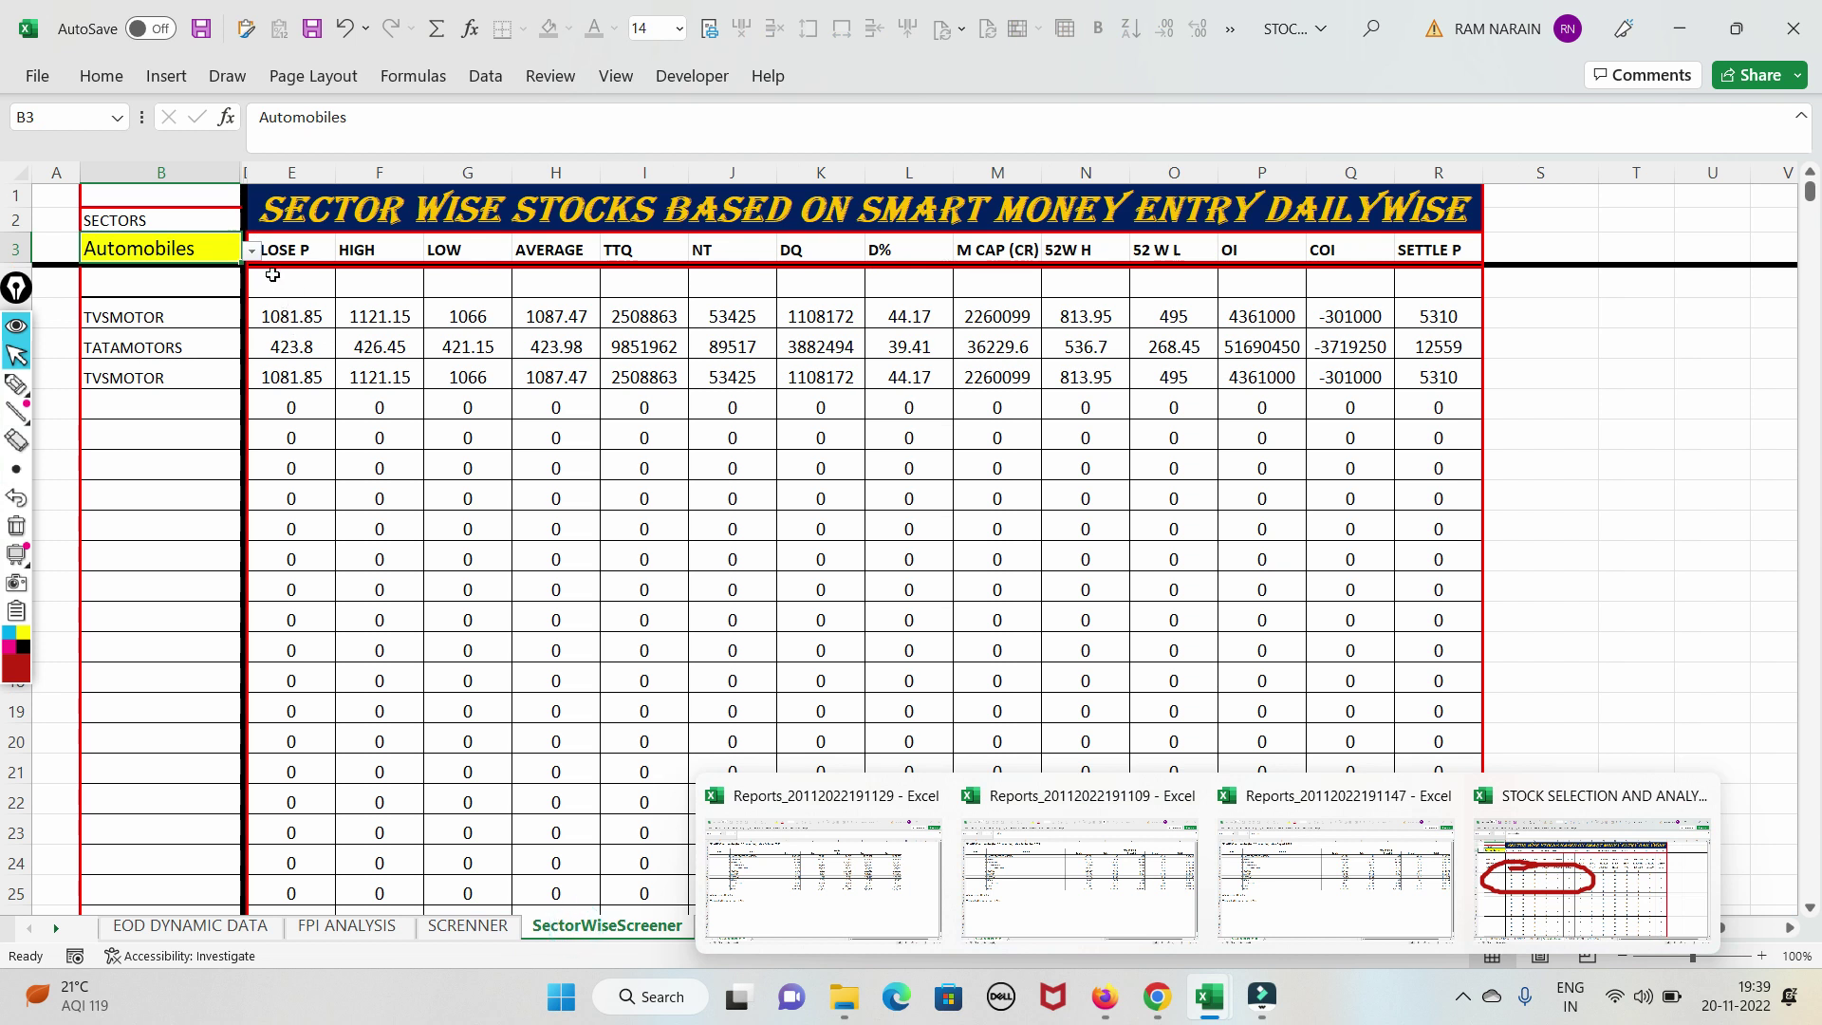
pyautogui.click(251, 252)
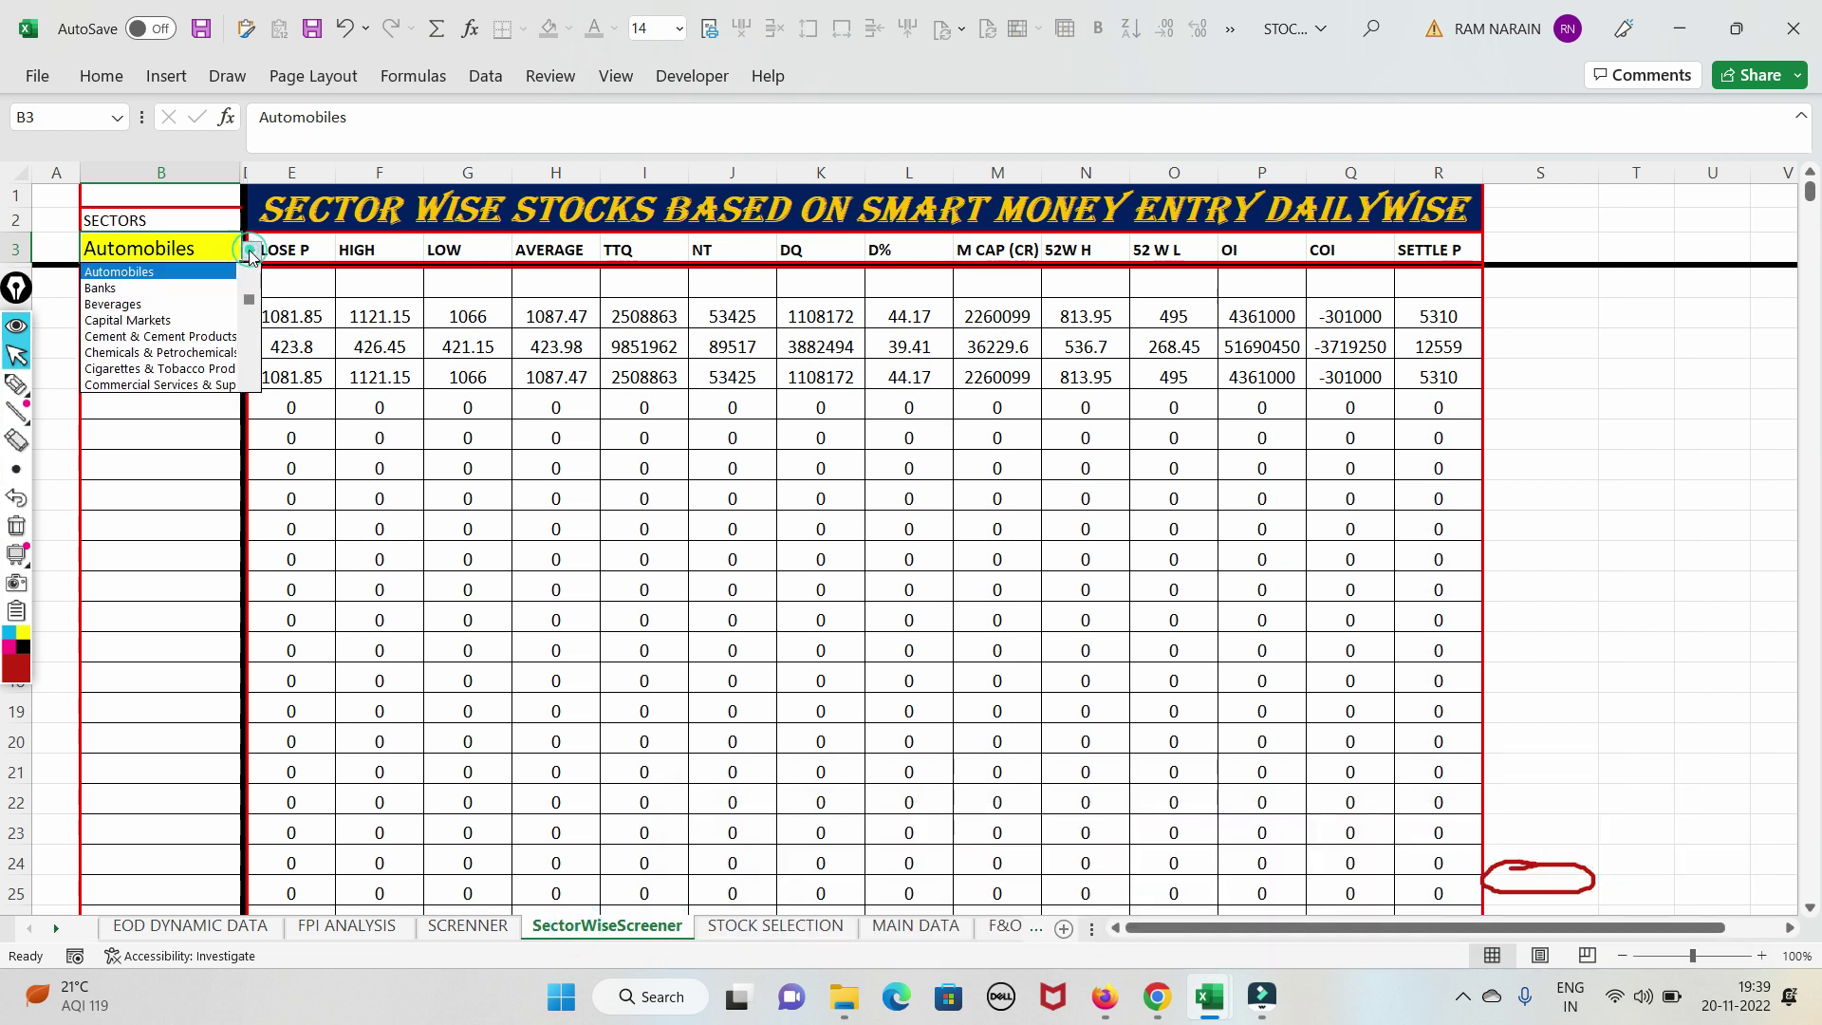
pyautogui.click(251, 385)
pyautogui.moveTo(253, 388); pyautogui.dragTo(252, 388)
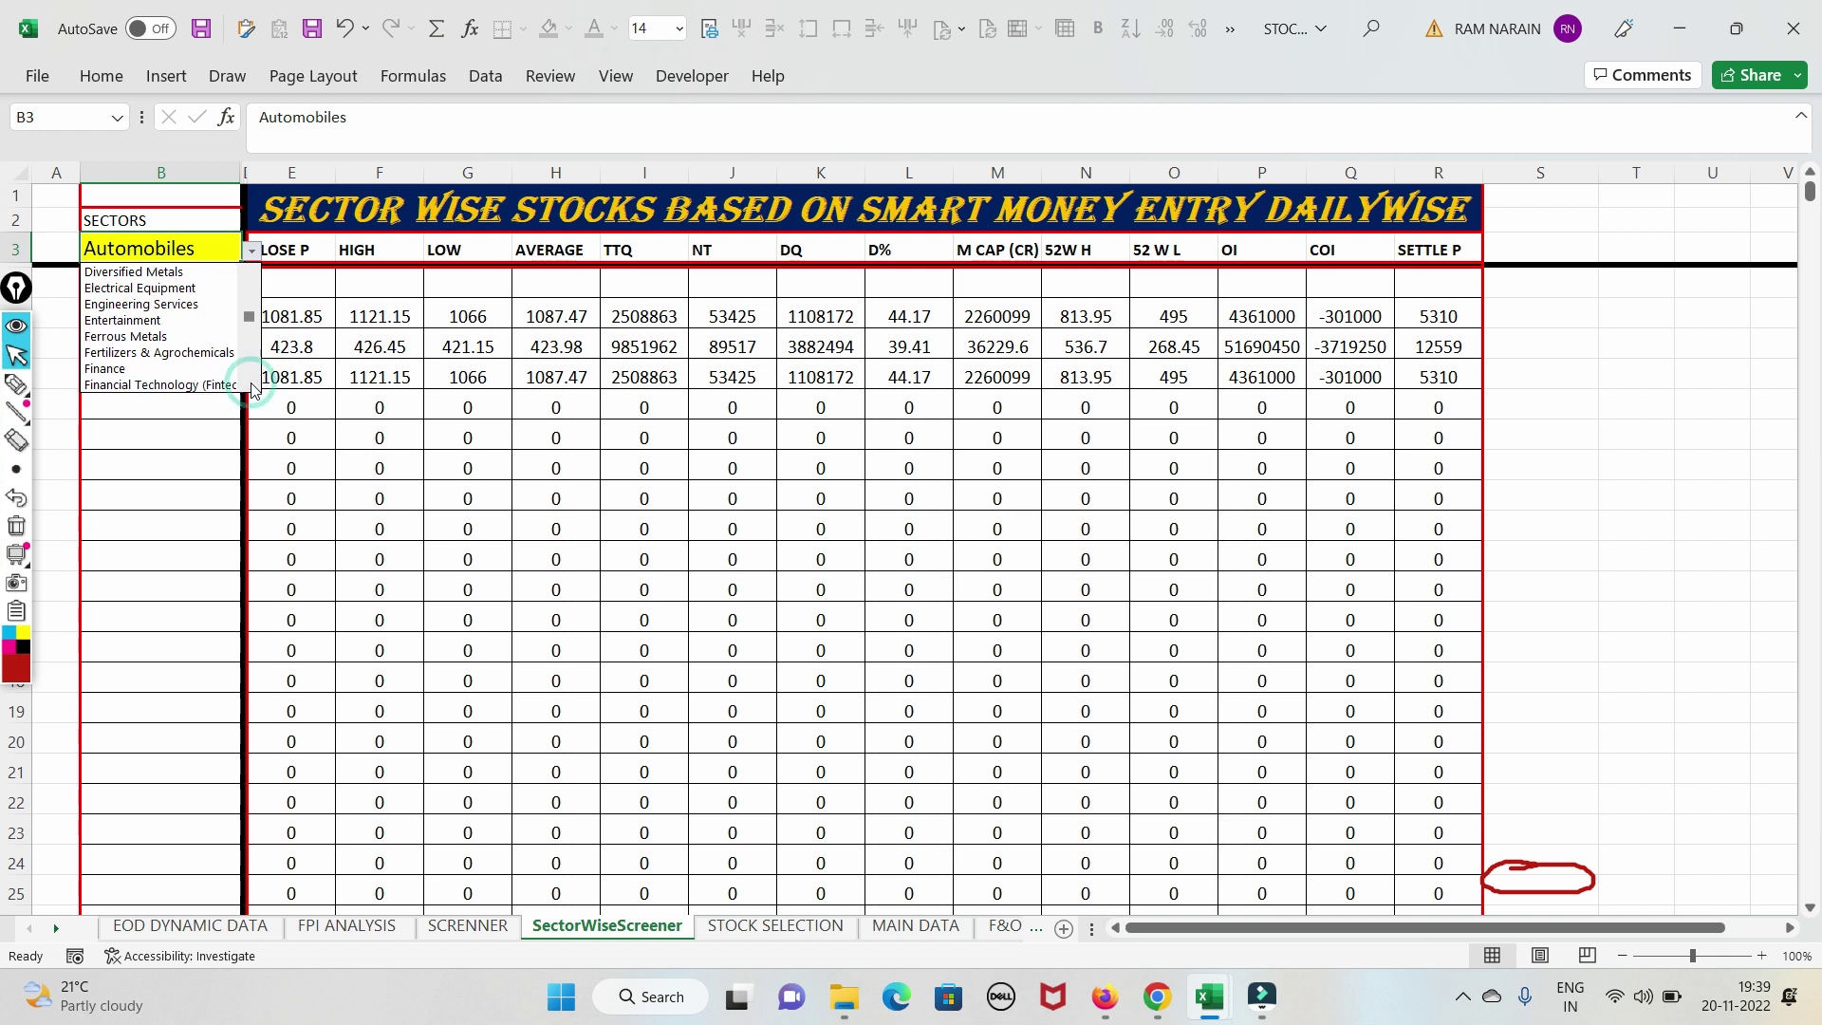
pyautogui.click(120, 369)
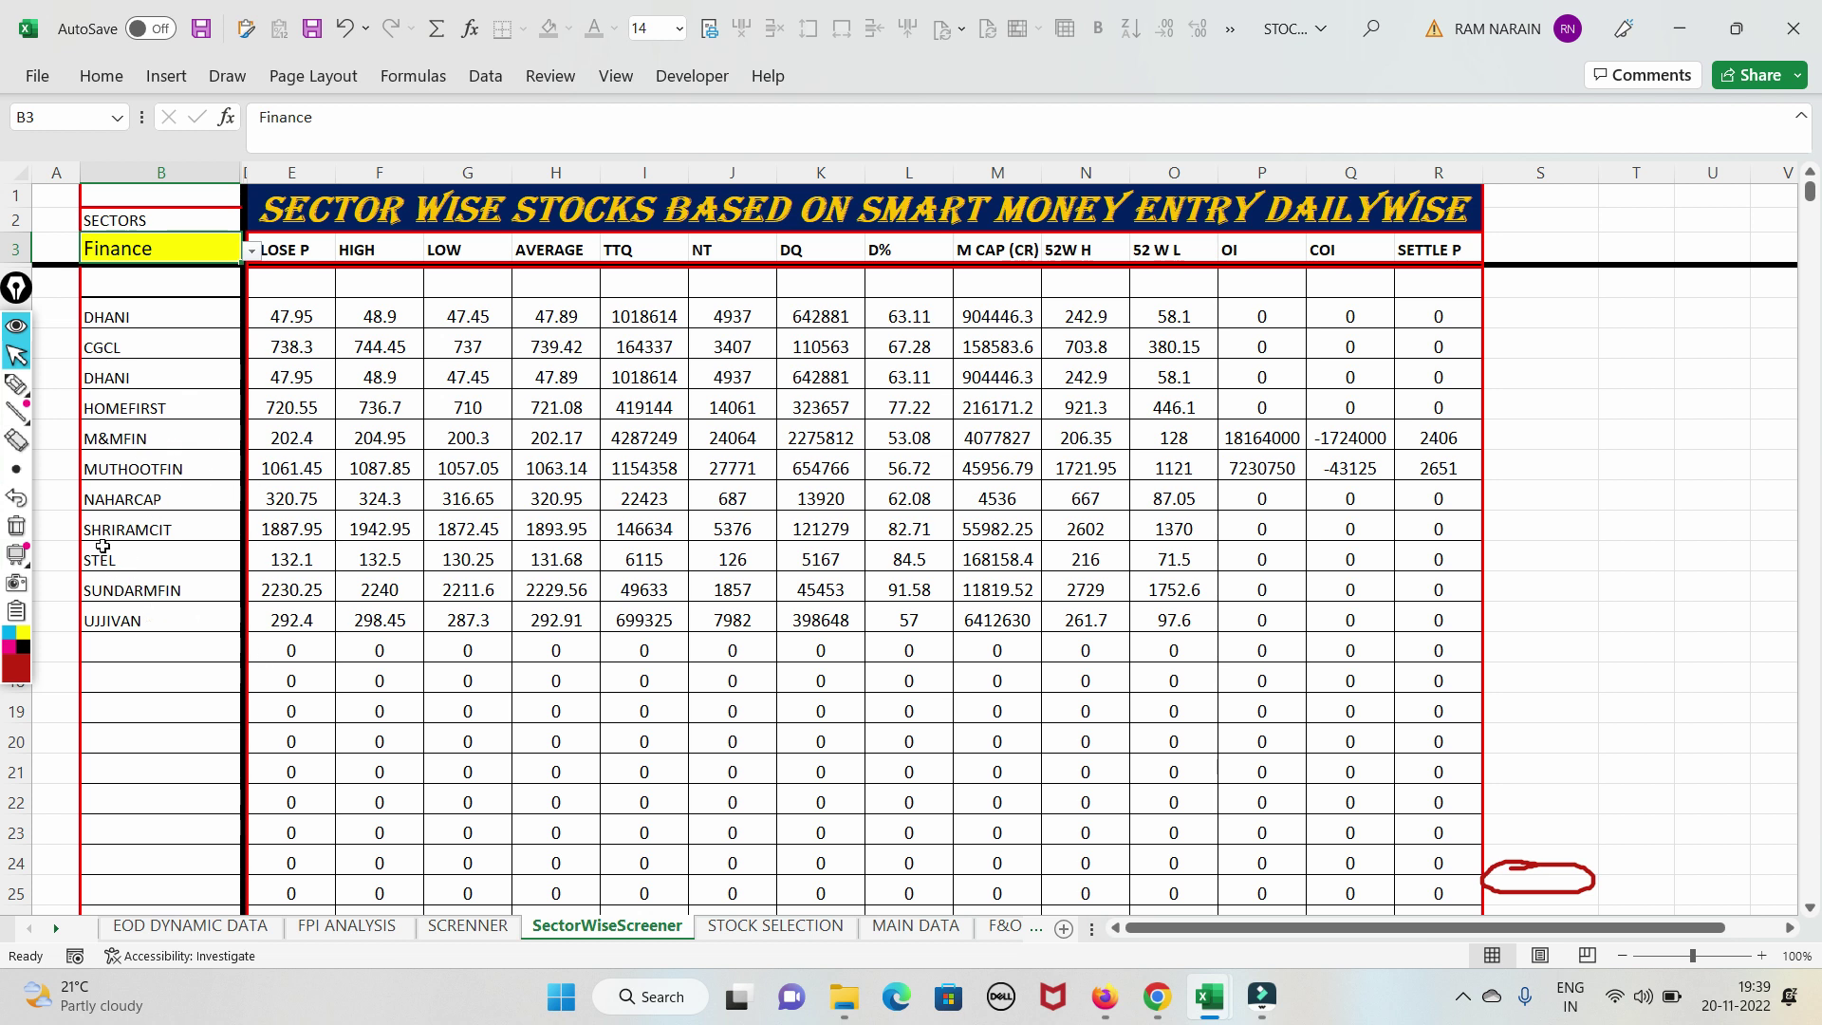
pyautogui.moveTo(15, 383)
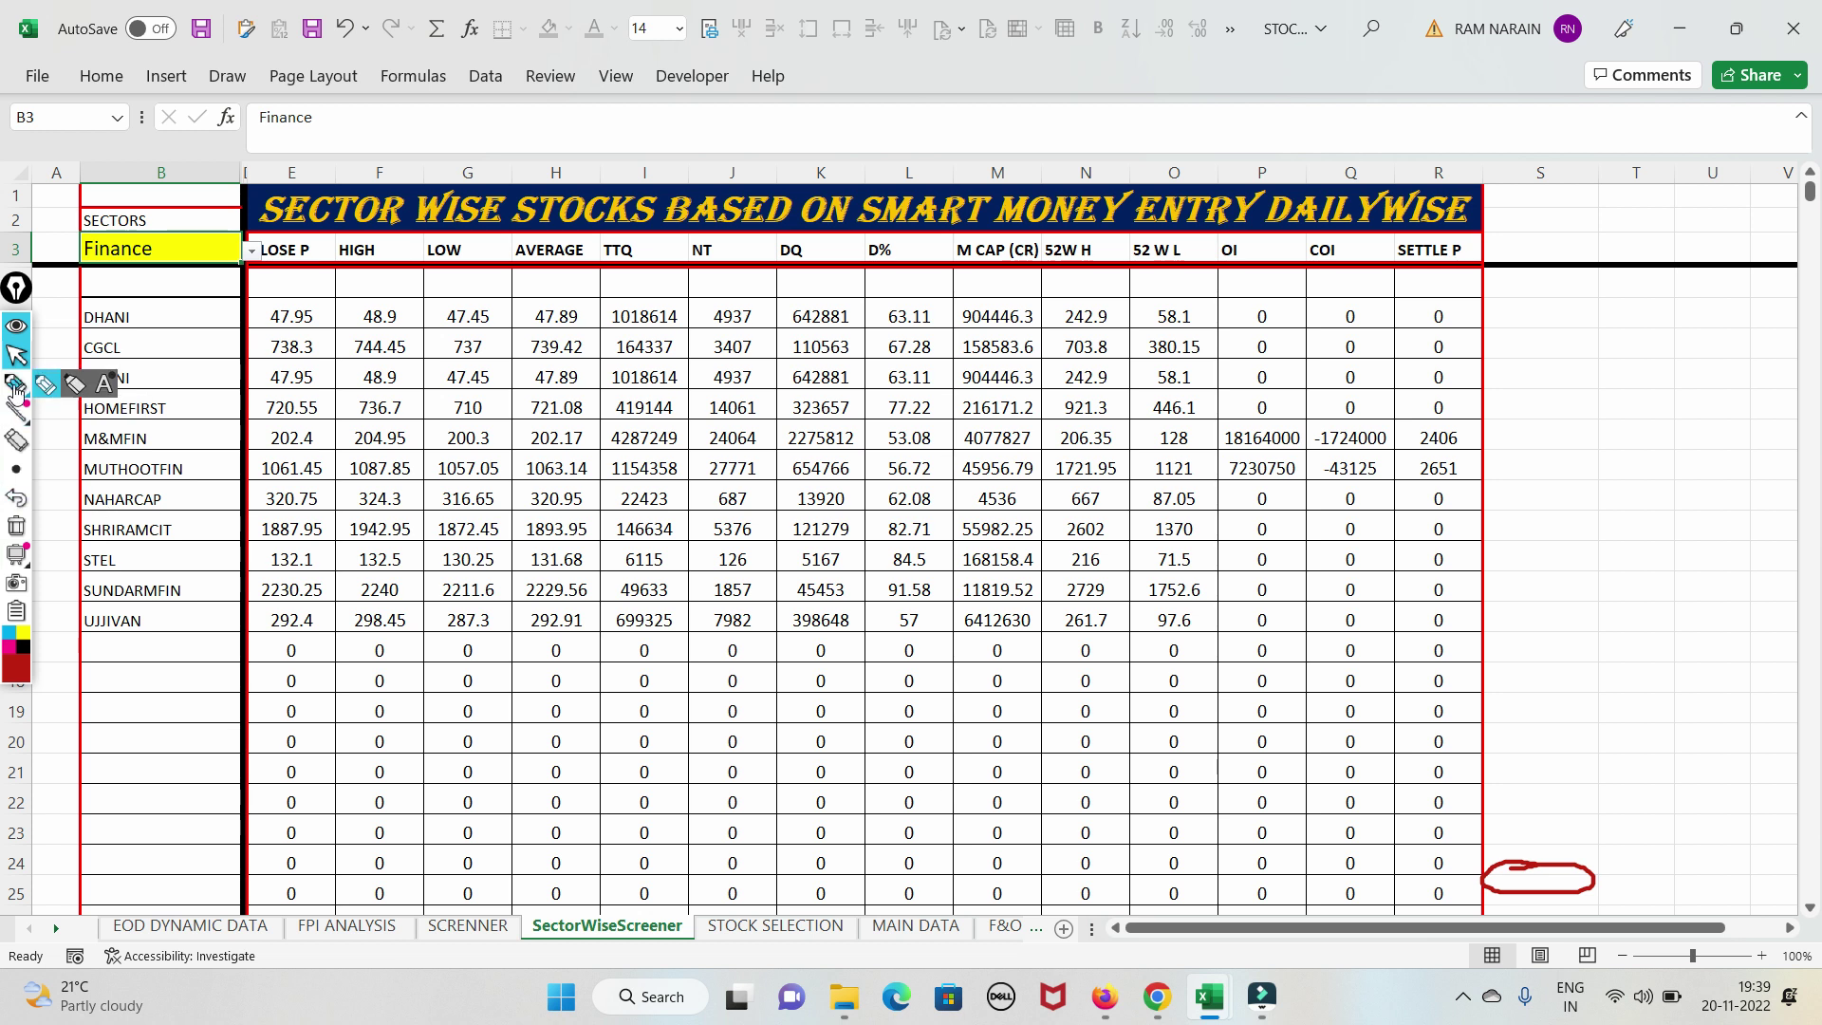
# Step: Mark the DHANI, CGCL and HOMEFIRST rows in red ink, then clear the marks
pyautogui.click(16, 383)
pyautogui.moveTo(178, 314); pyautogui.dragTo(316, 302)
pyautogui.moveTo(167, 384); pyautogui.dragTo(276, 345)
pyautogui.moveTo(190, 417)
pyautogui.mouseDown()
pyautogui.moveTo(259, 385)
pyautogui.moveTo(100, 393)
pyautogui.moveTo(171, 365)
pyautogui.mouseUp()
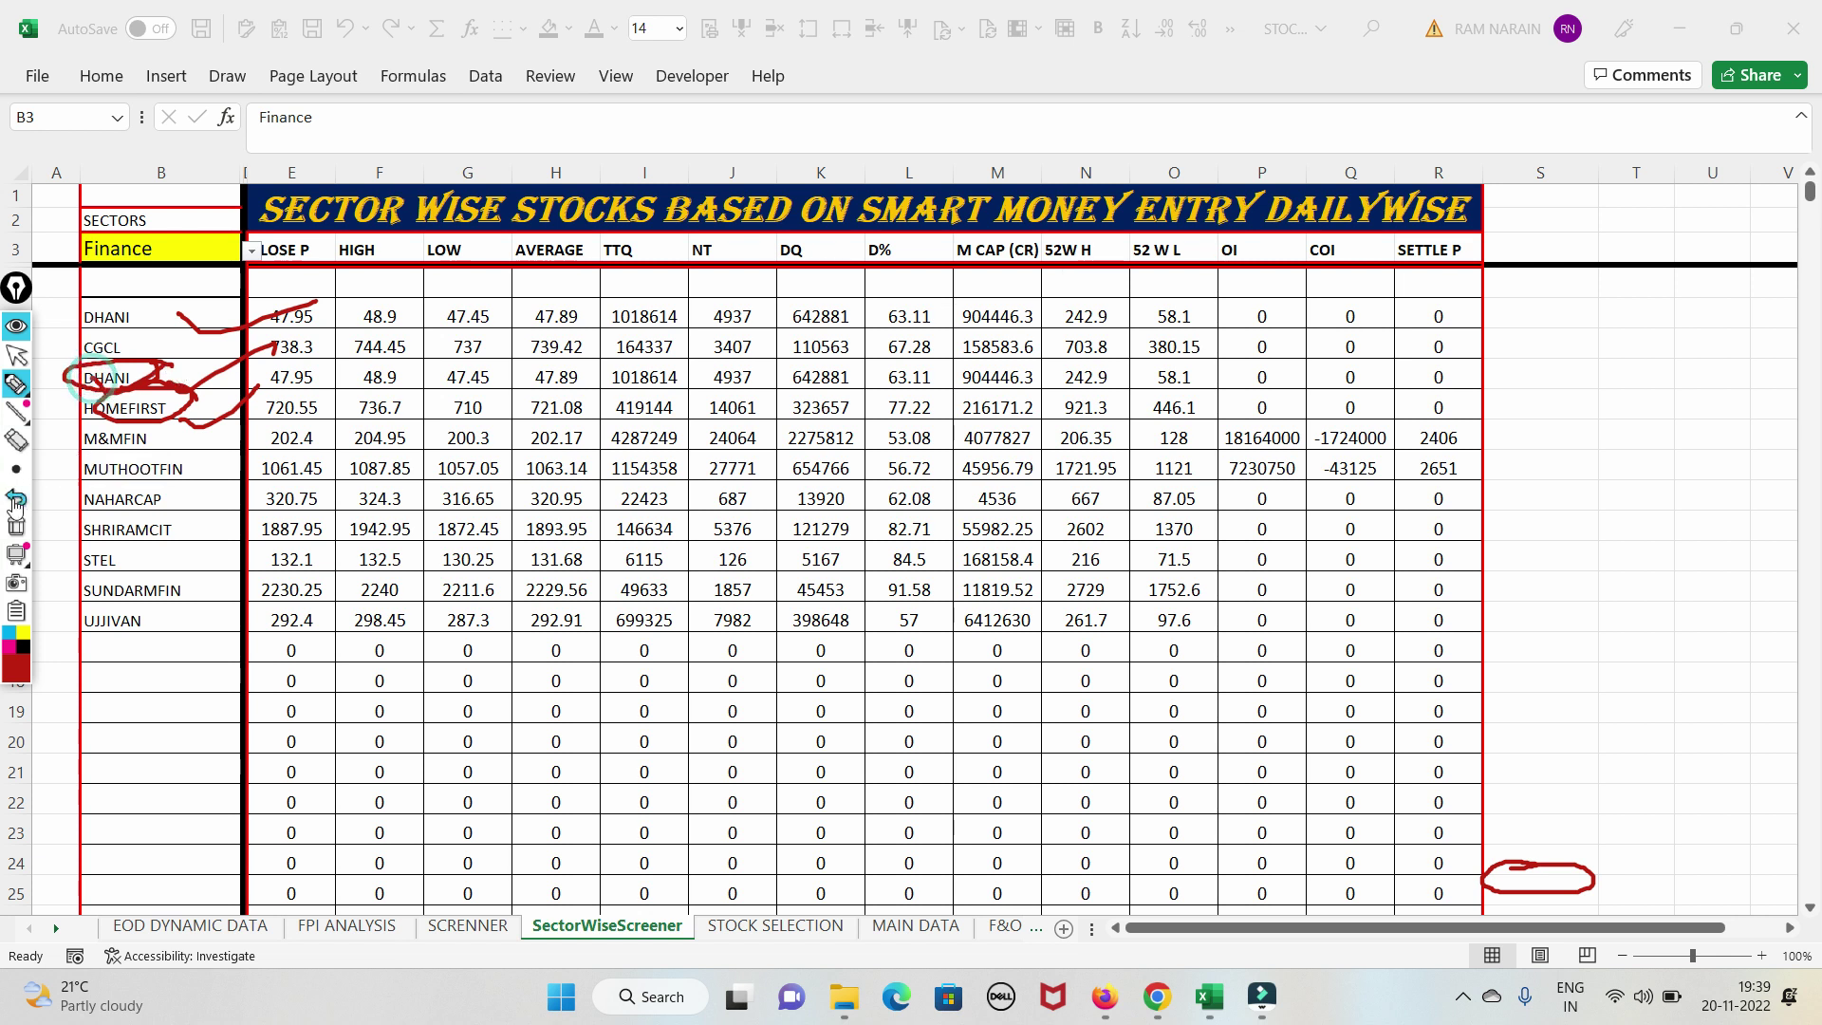
pyautogui.click(17, 528)
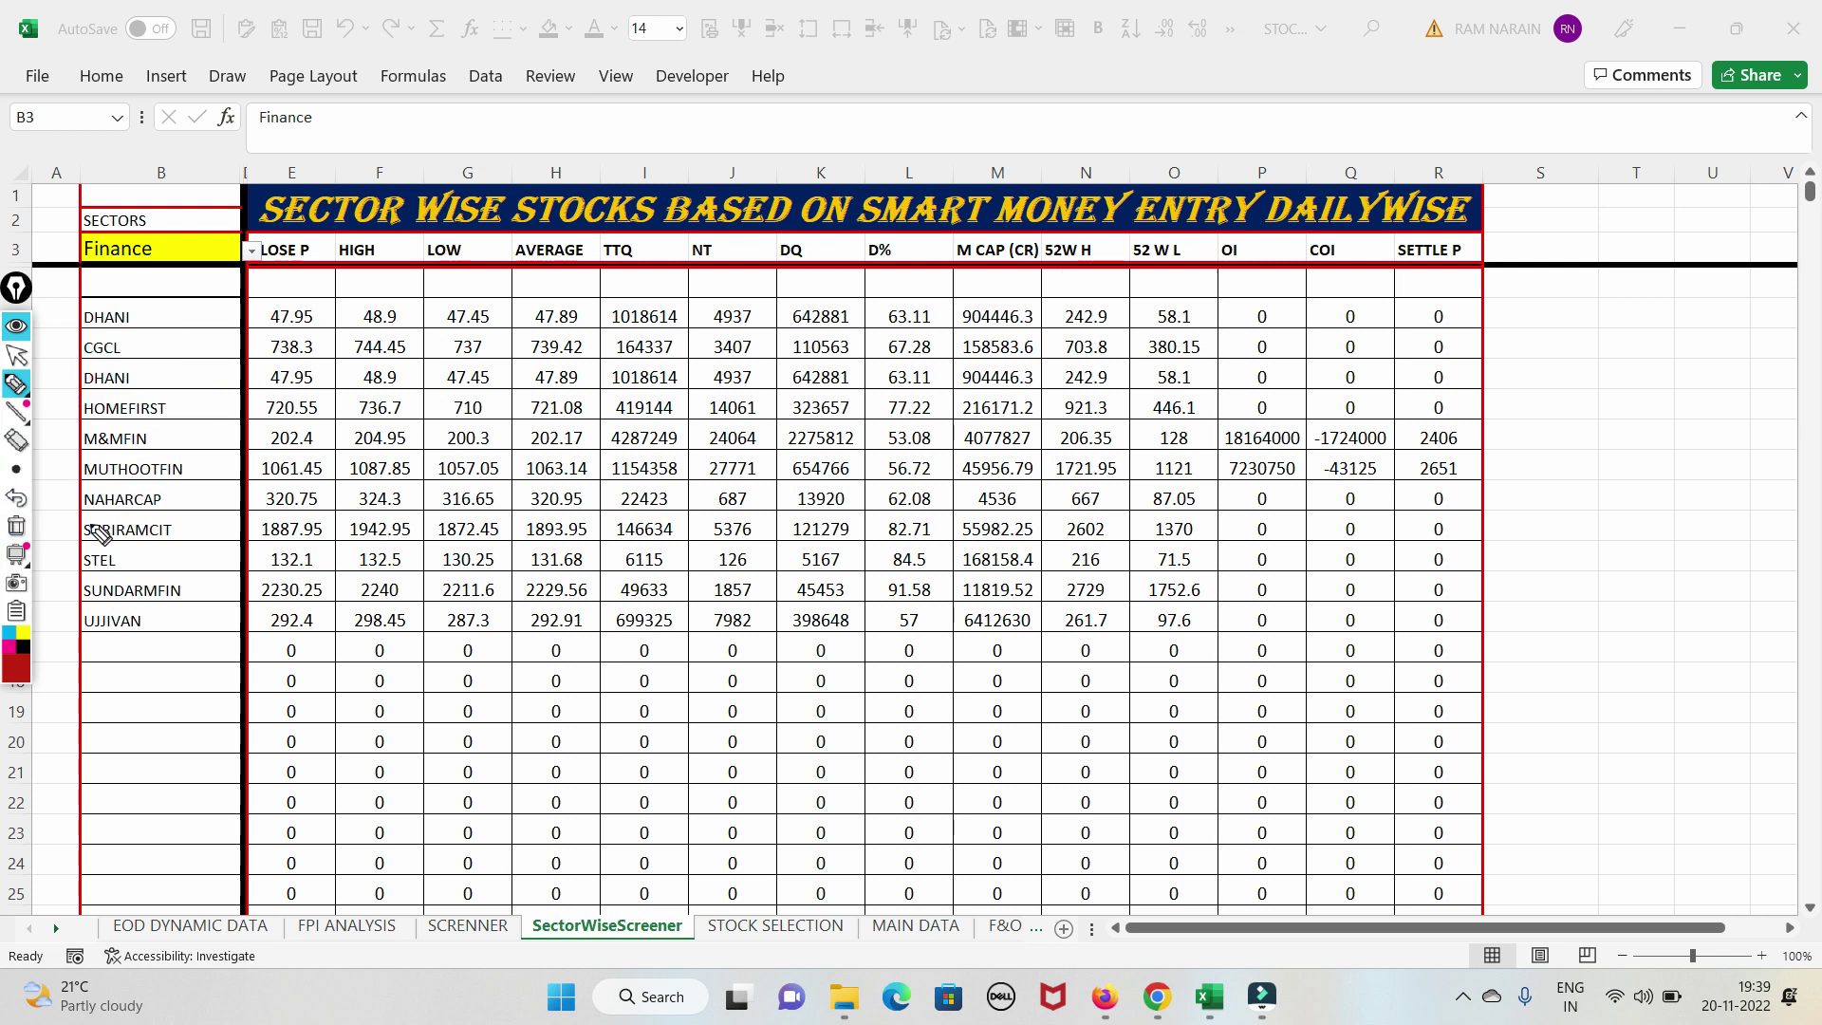
# Step: Circle NAHARCAP in red, clear the ink, and go to the EOD DYNAMIC DATA sheet
pyautogui.moveTo(79, 518); pyautogui.dragTo(78, 510)
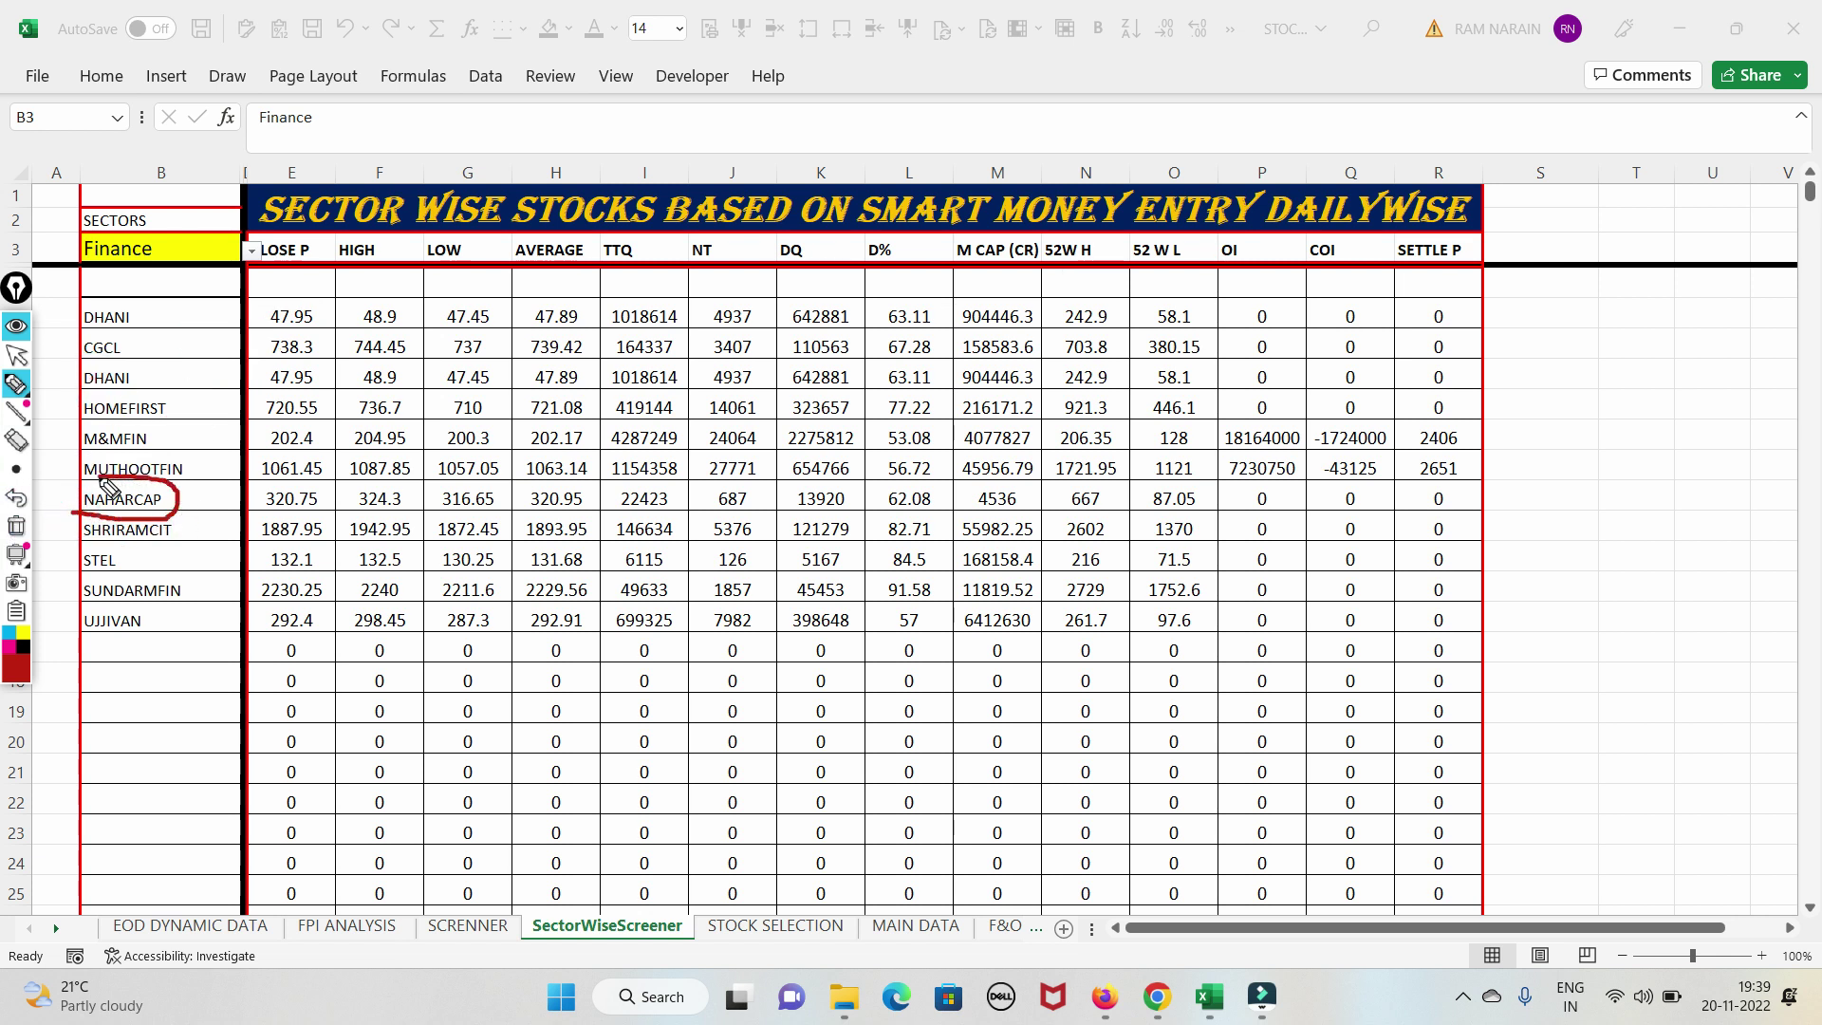
pyautogui.moveTo(119, 501); pyautogui.dragTo(162, 529)
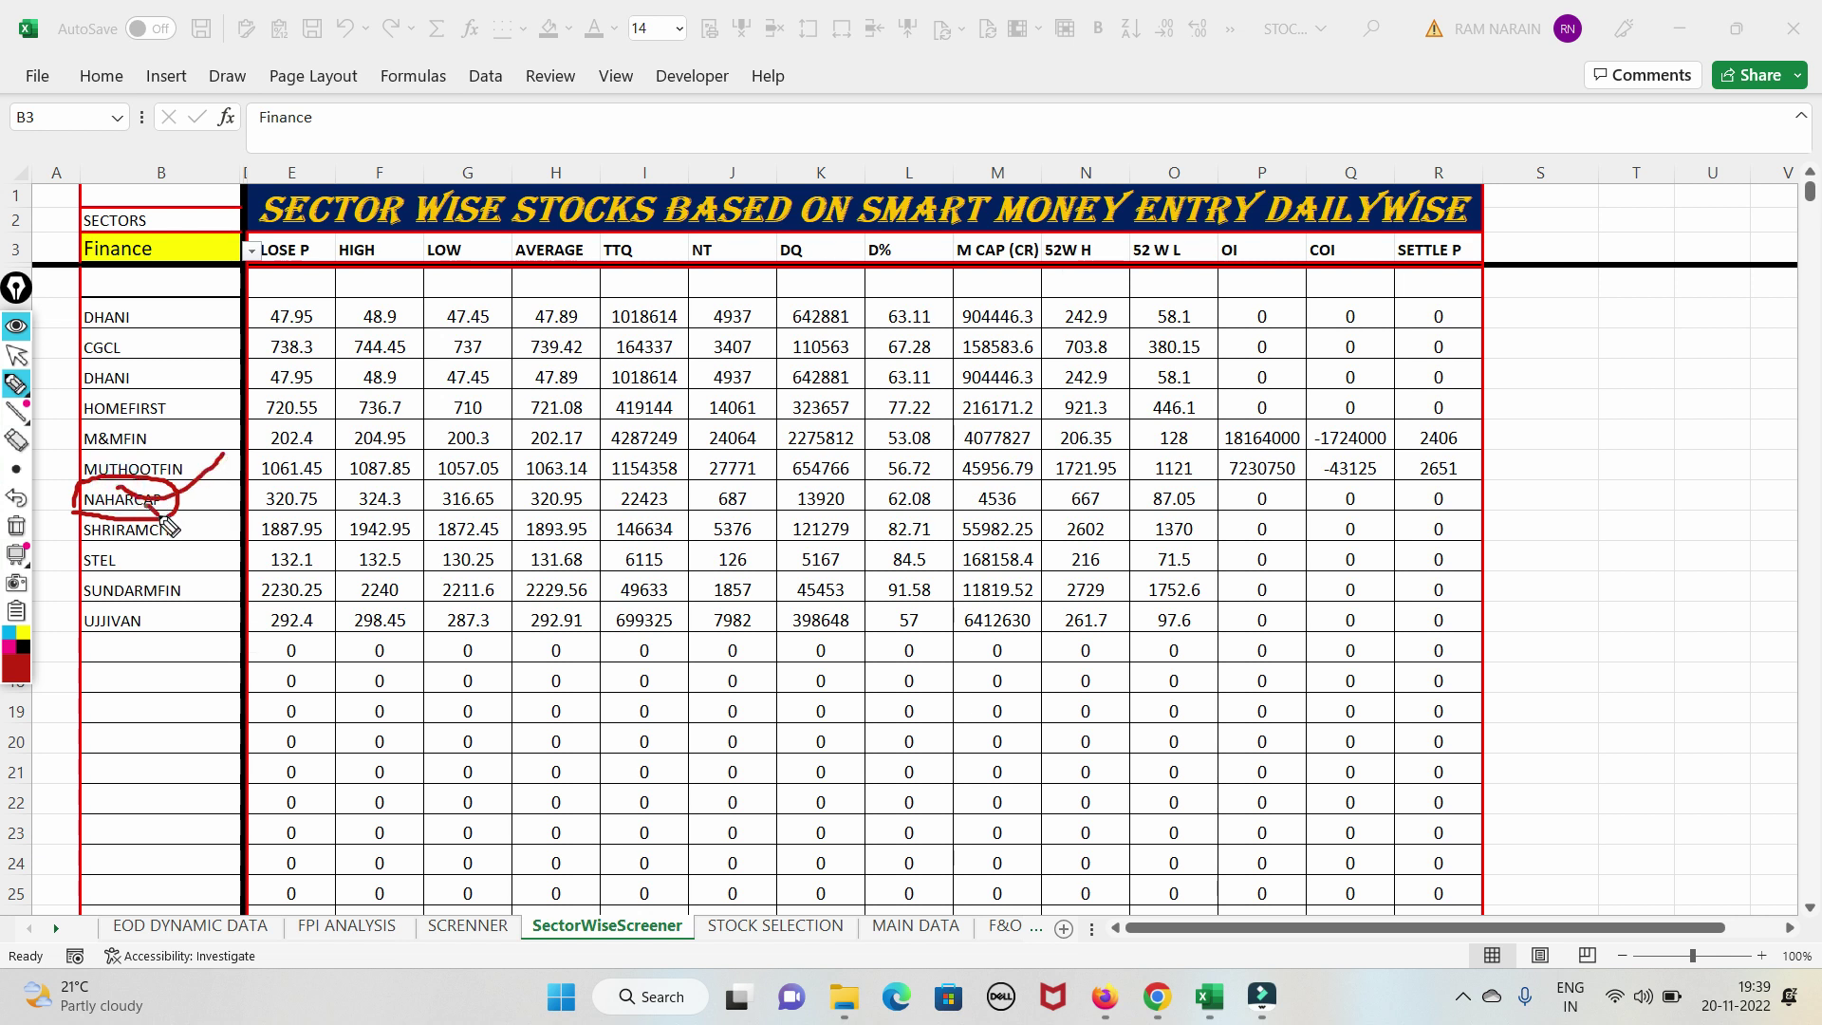
pyautogui.click(16, 528)
pyautogui.click(17, 358)
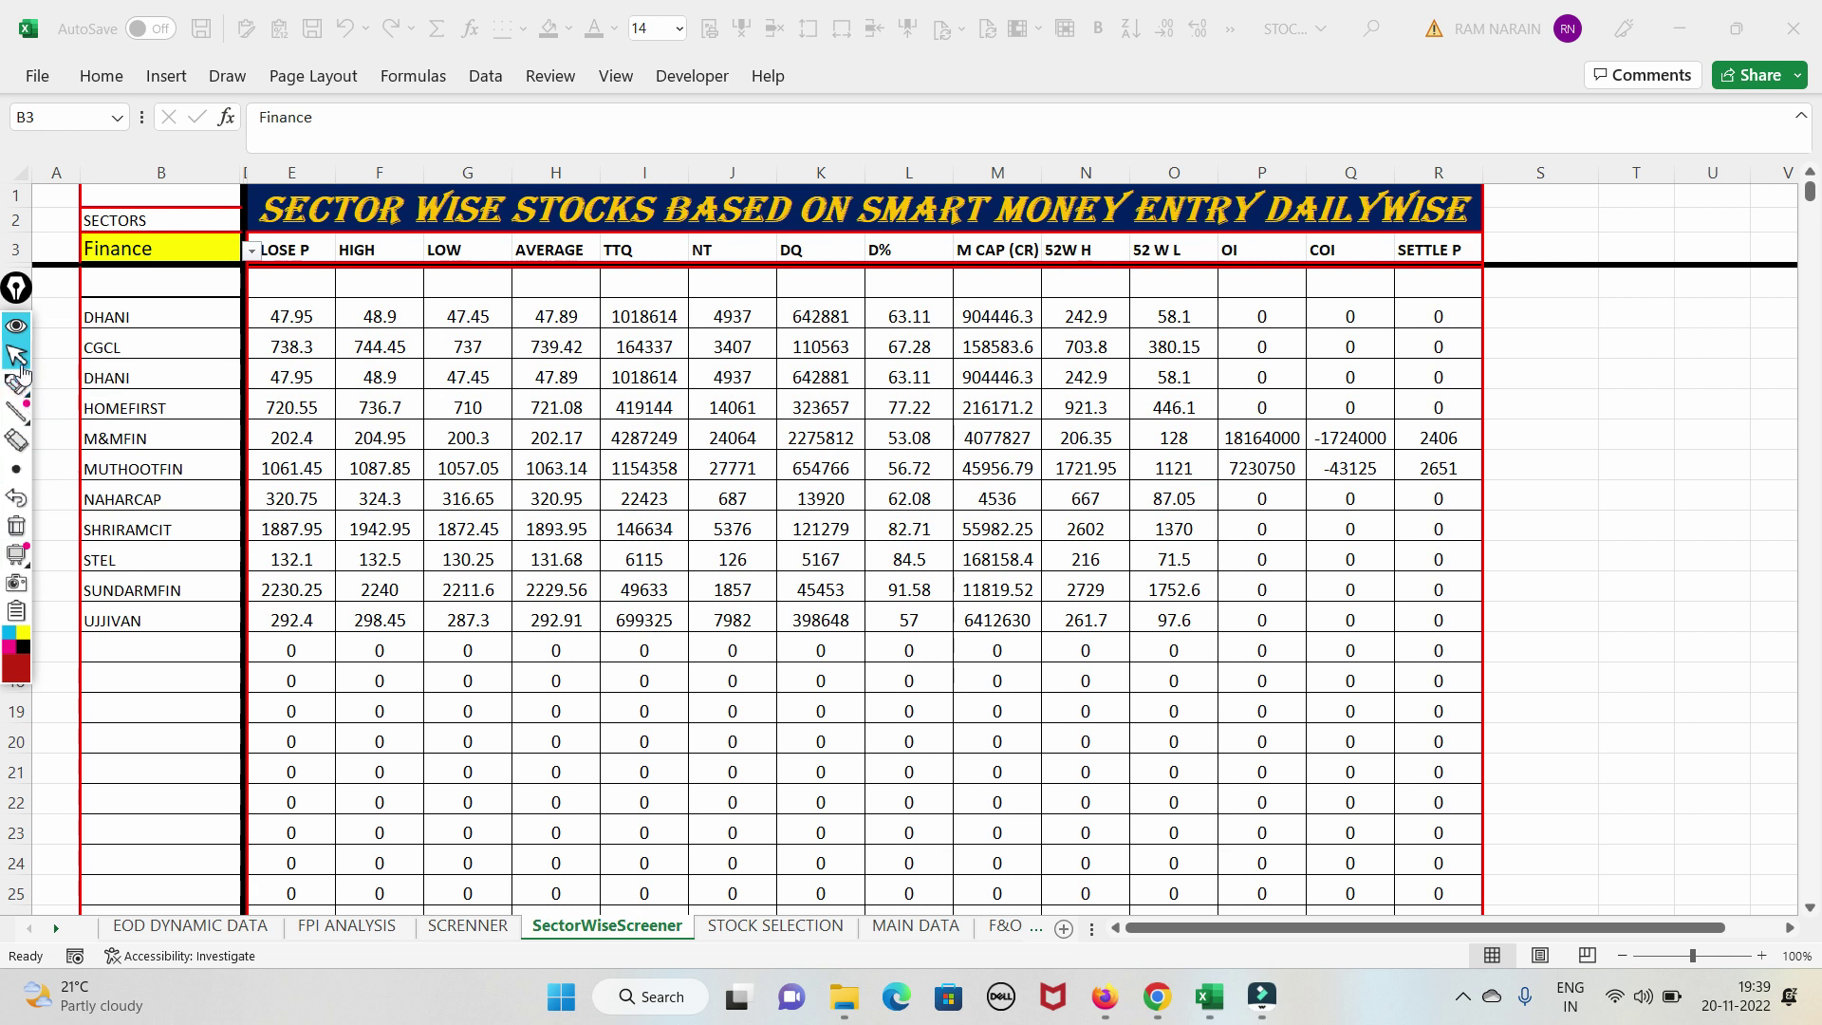
pyautogui.click(140, 928)
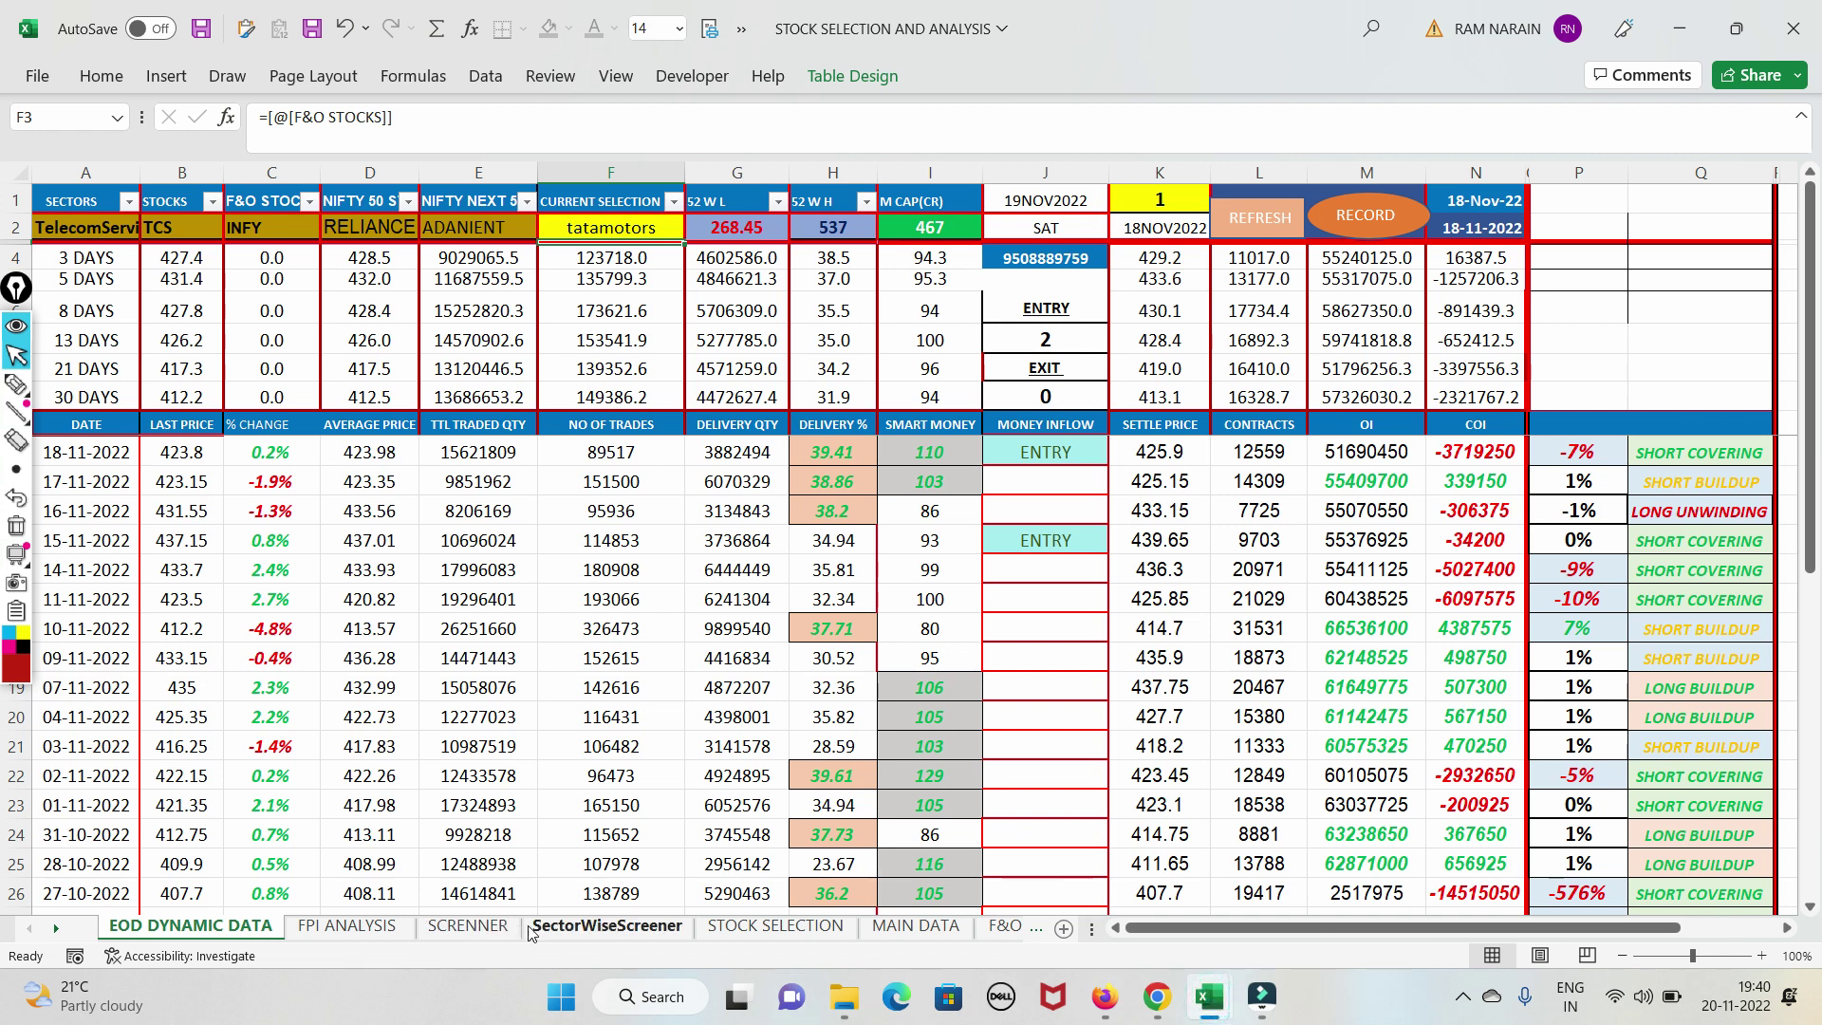
# Step: Set the SectorWiseScreener B3 sector to IT - Software
pyautogui.click(607, 925)
pyautogui.click(254, 253)
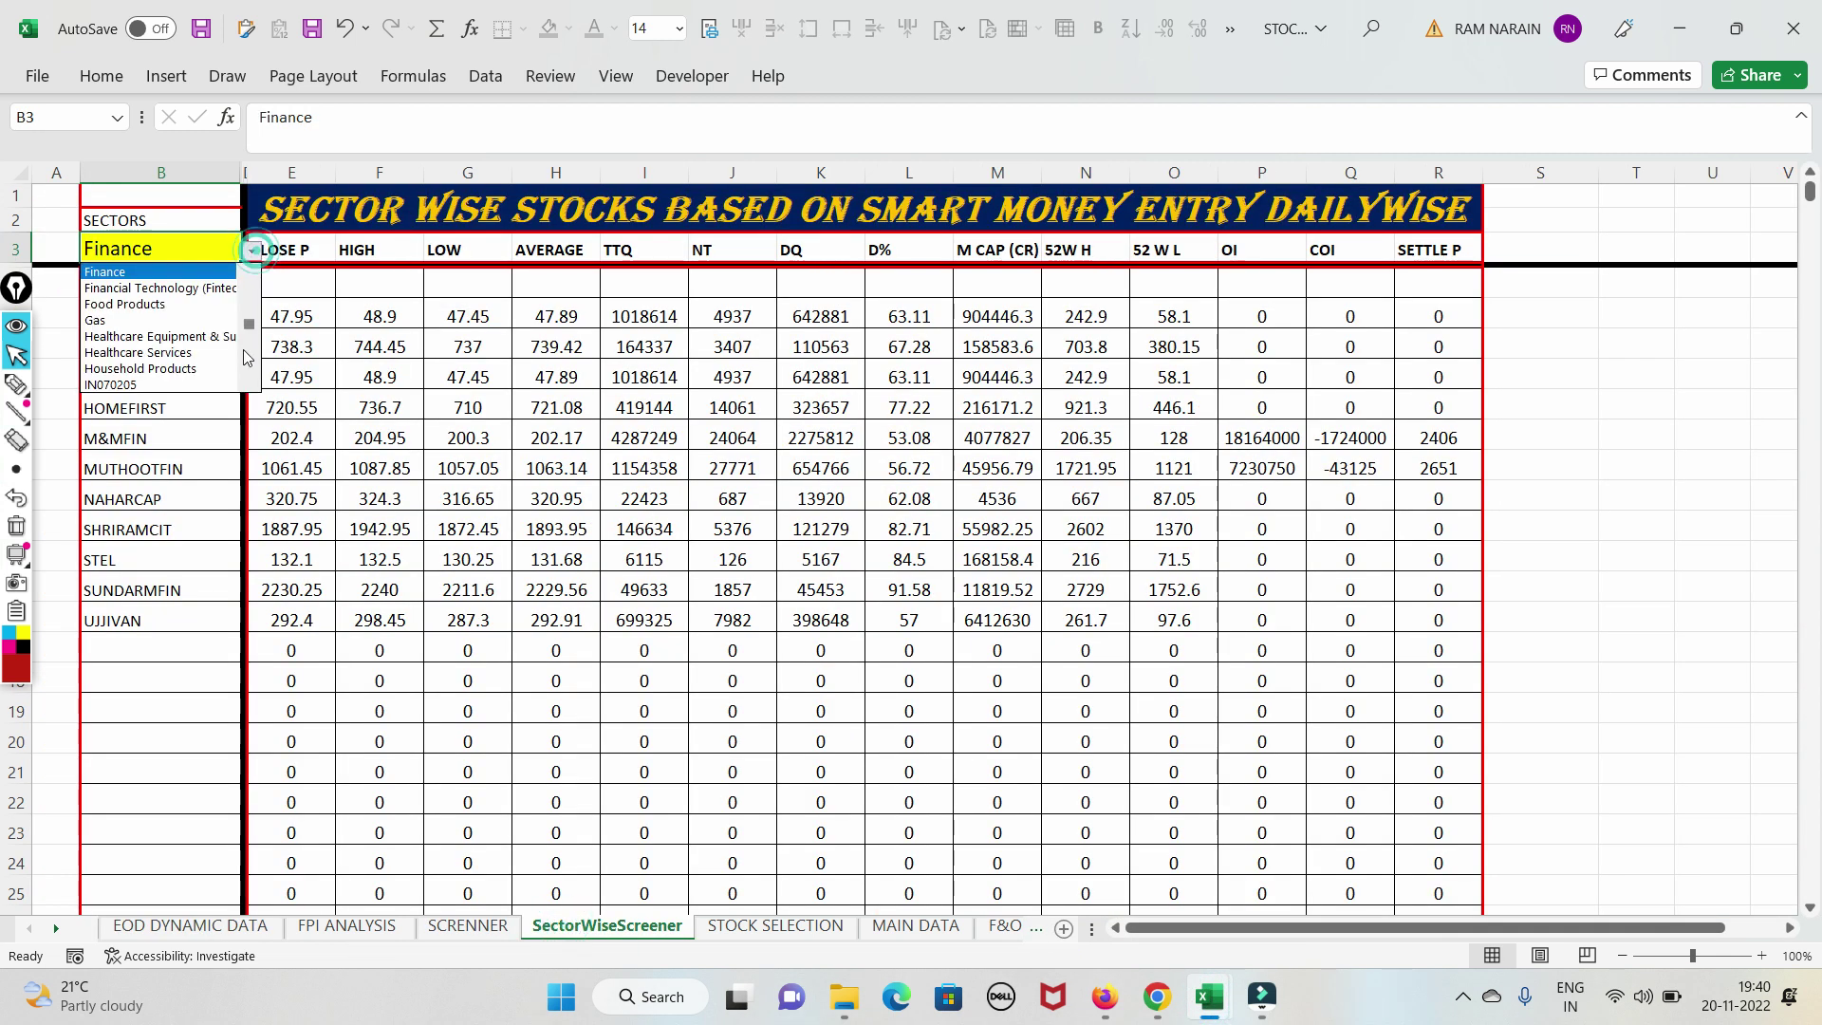
pyautogui.click(254, 382)
pyautogui.click(253, 382)
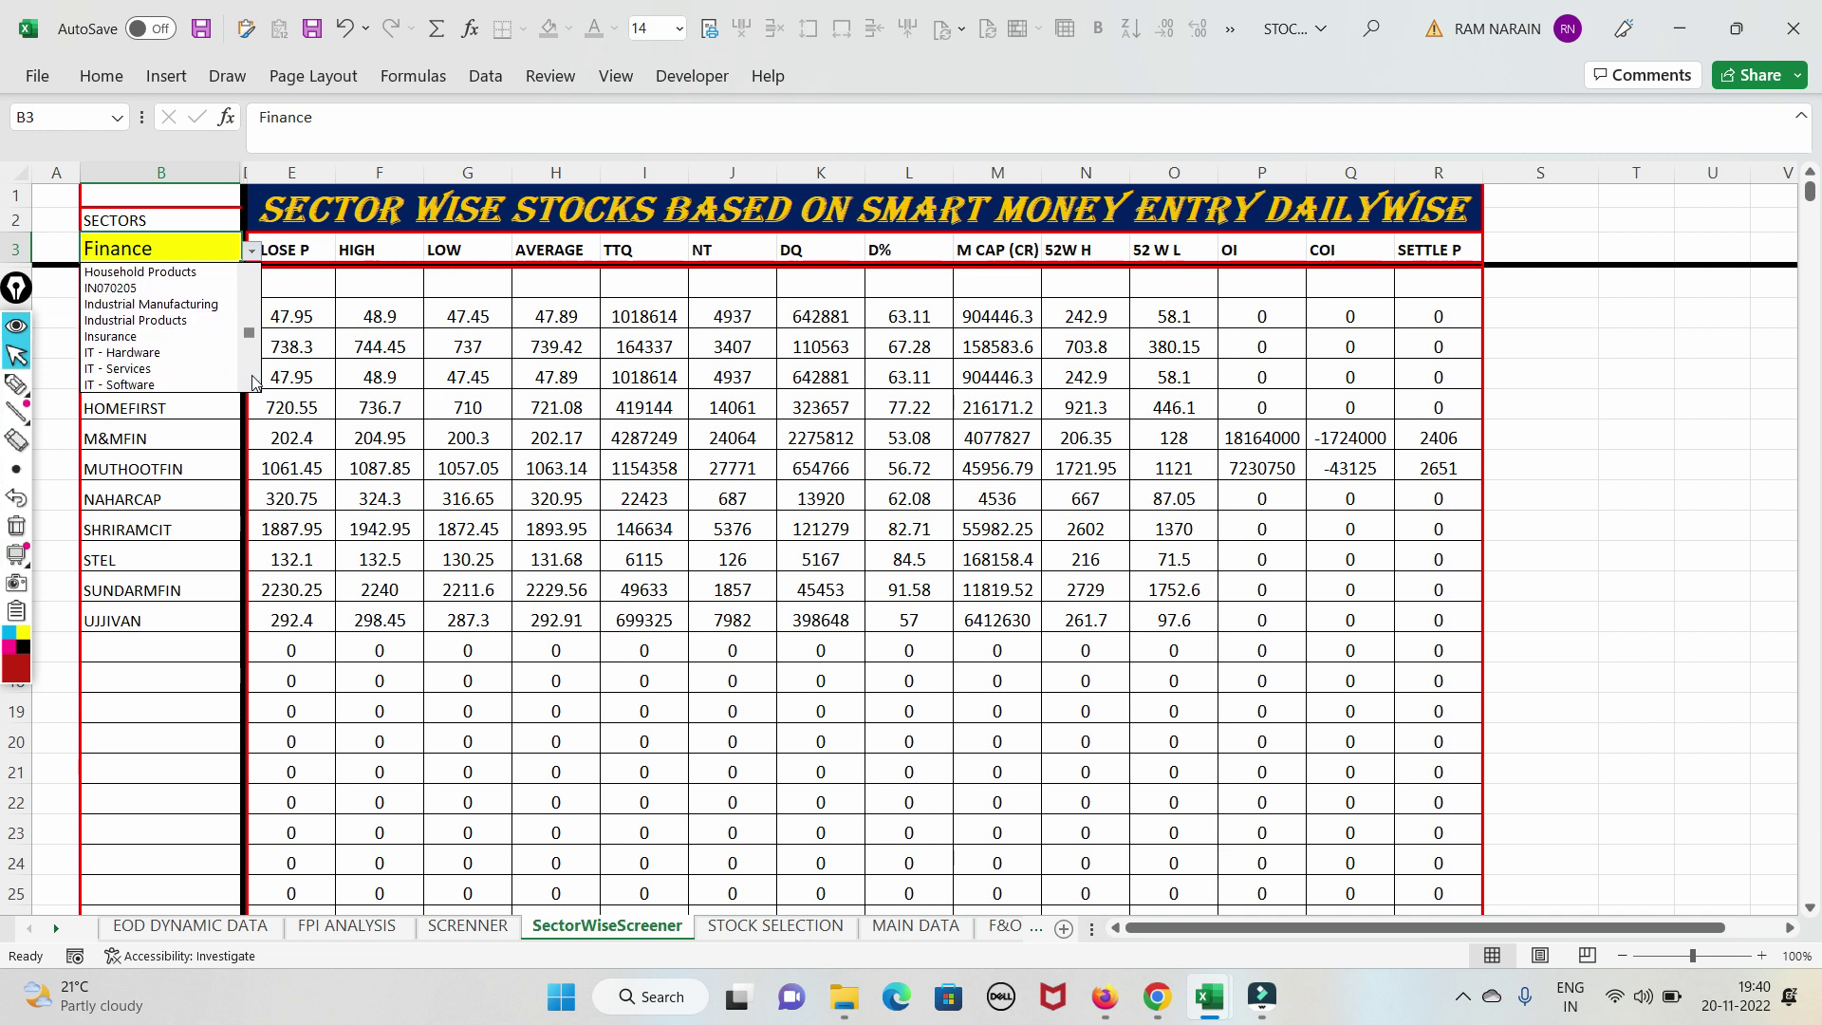
pyautogui.click(130, 386)
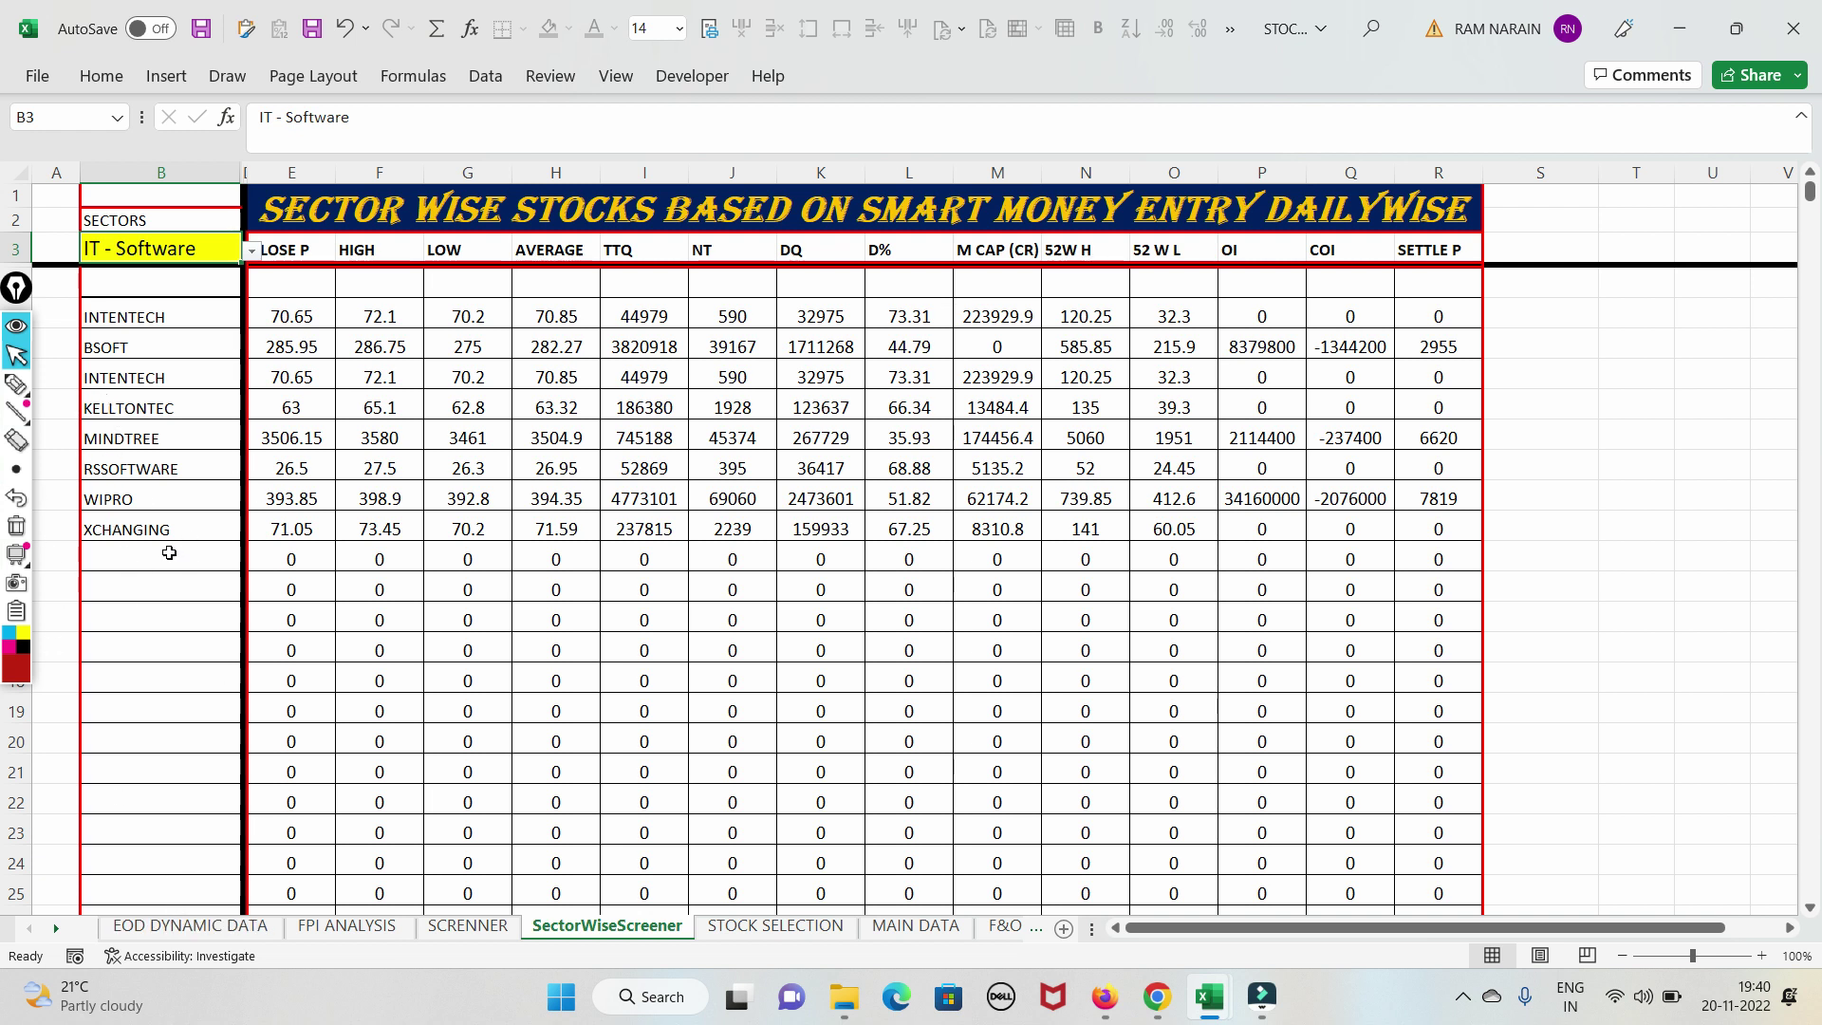
# Step: Change the sector to IT - Services, listing LTTS, AFFLE, SECURKLOUD and TERASOFT
pyautogui.click(255, 251)
pyautogui.scroll(-2, 245, 384)
pyautogui.scroll(-2, 245, 384)
pyautogui.scroll(-2, 244, 384)
pyautogui.scroll(-1, 247, 388)
pyautogui.scroll(-2, 248, 391)
pyautogui.scroll(-1, 248, 391)
pyautogui.scroll(-2, 248, 391)
pyautogui.scroll(-1, 249, 391)
pyautogui.click(246, 382)
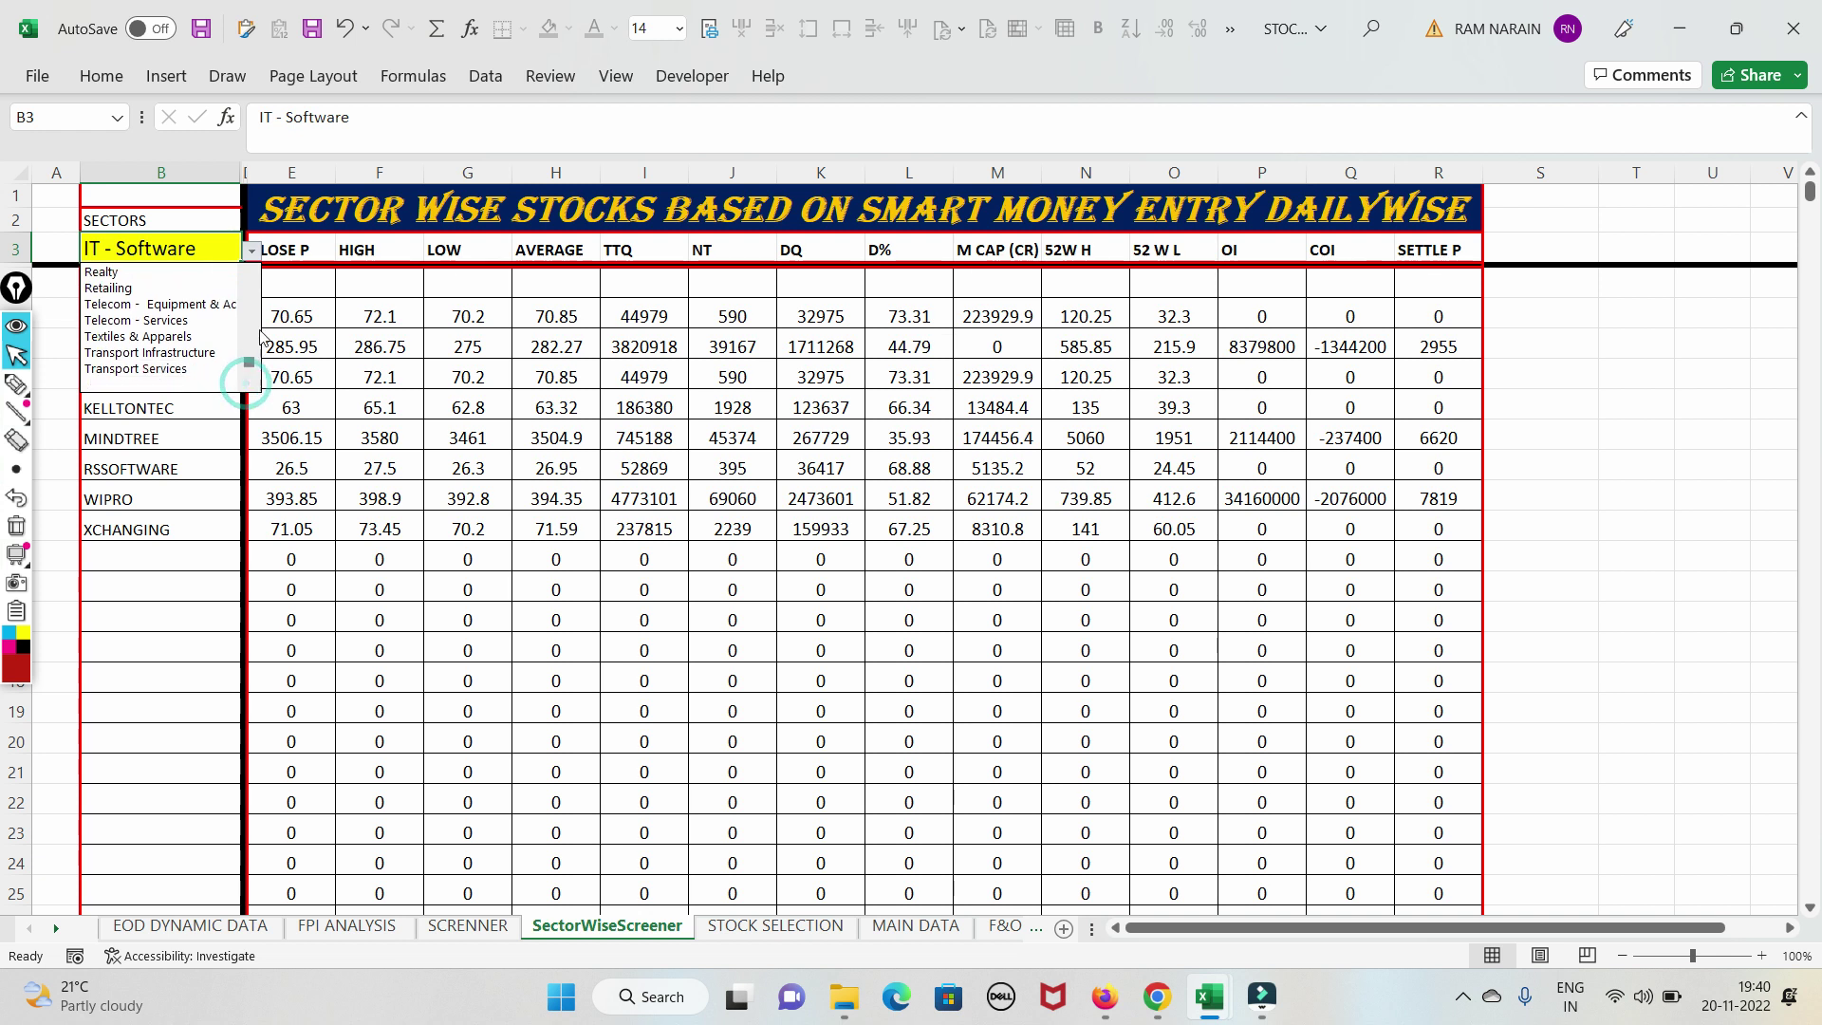
pyautogui.scroll(1, 255, 280)
pyautogui.scroll(1, 255, 280)
pyautogui.scroll(1, 254, 280)
pyautogui.scroll(1, 255, 282)
pyautogui.scroll(1, 255, 282)
pyautogui.click(252, 278)
pyautogui.scroll(2, 255, 280)
pyautogui.click(252, 278)
pyautogui.click(252, 277)
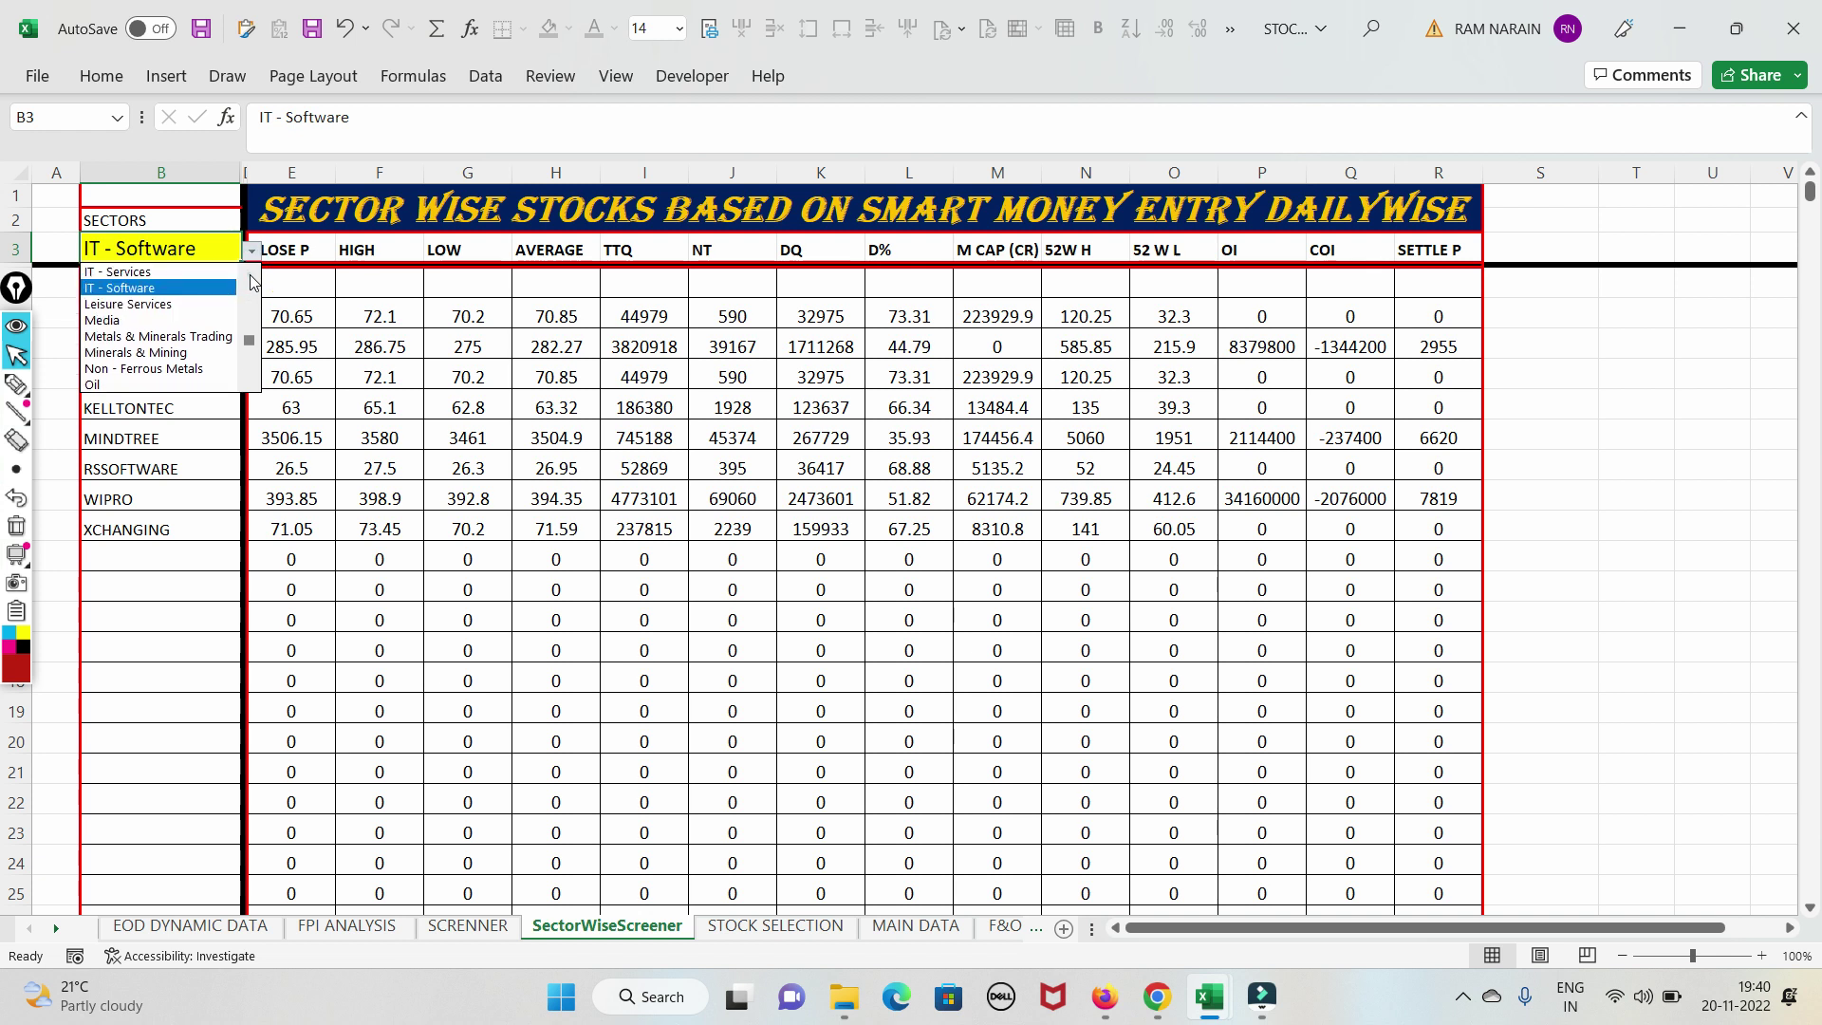
pyautogui.click(133, 272)
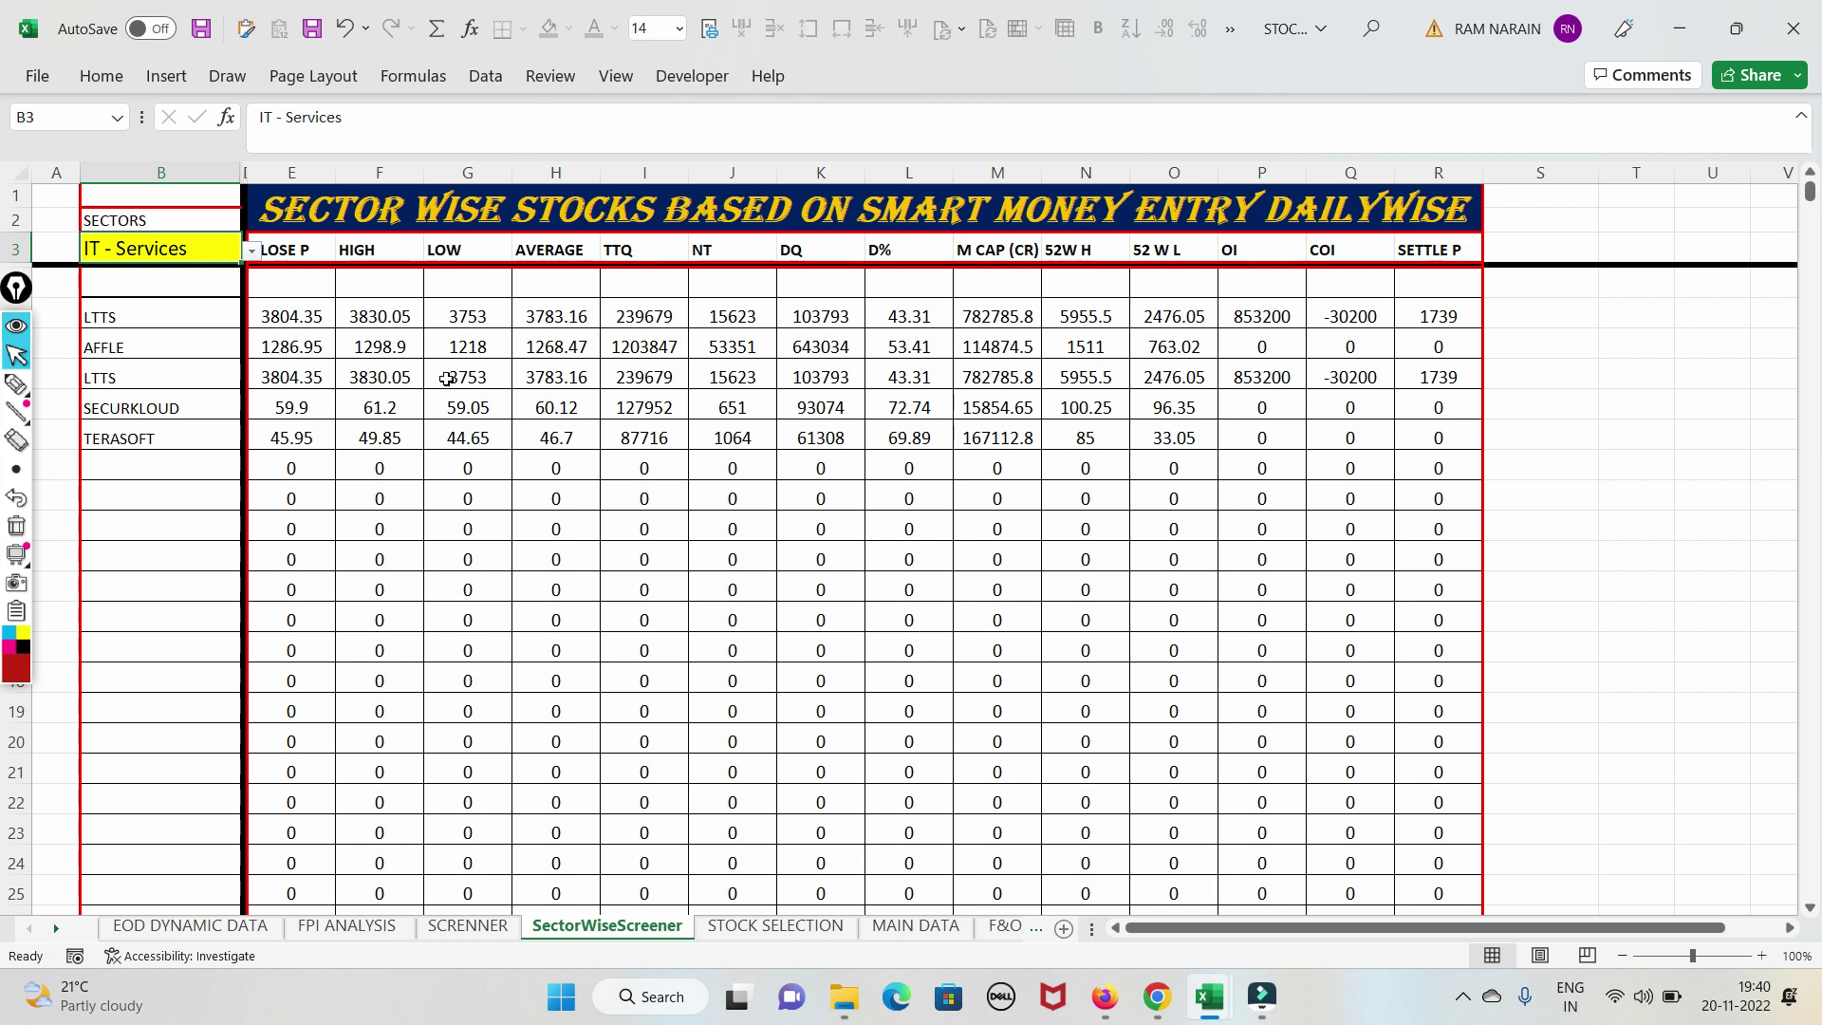
pyautogui.click(1157, 1006)
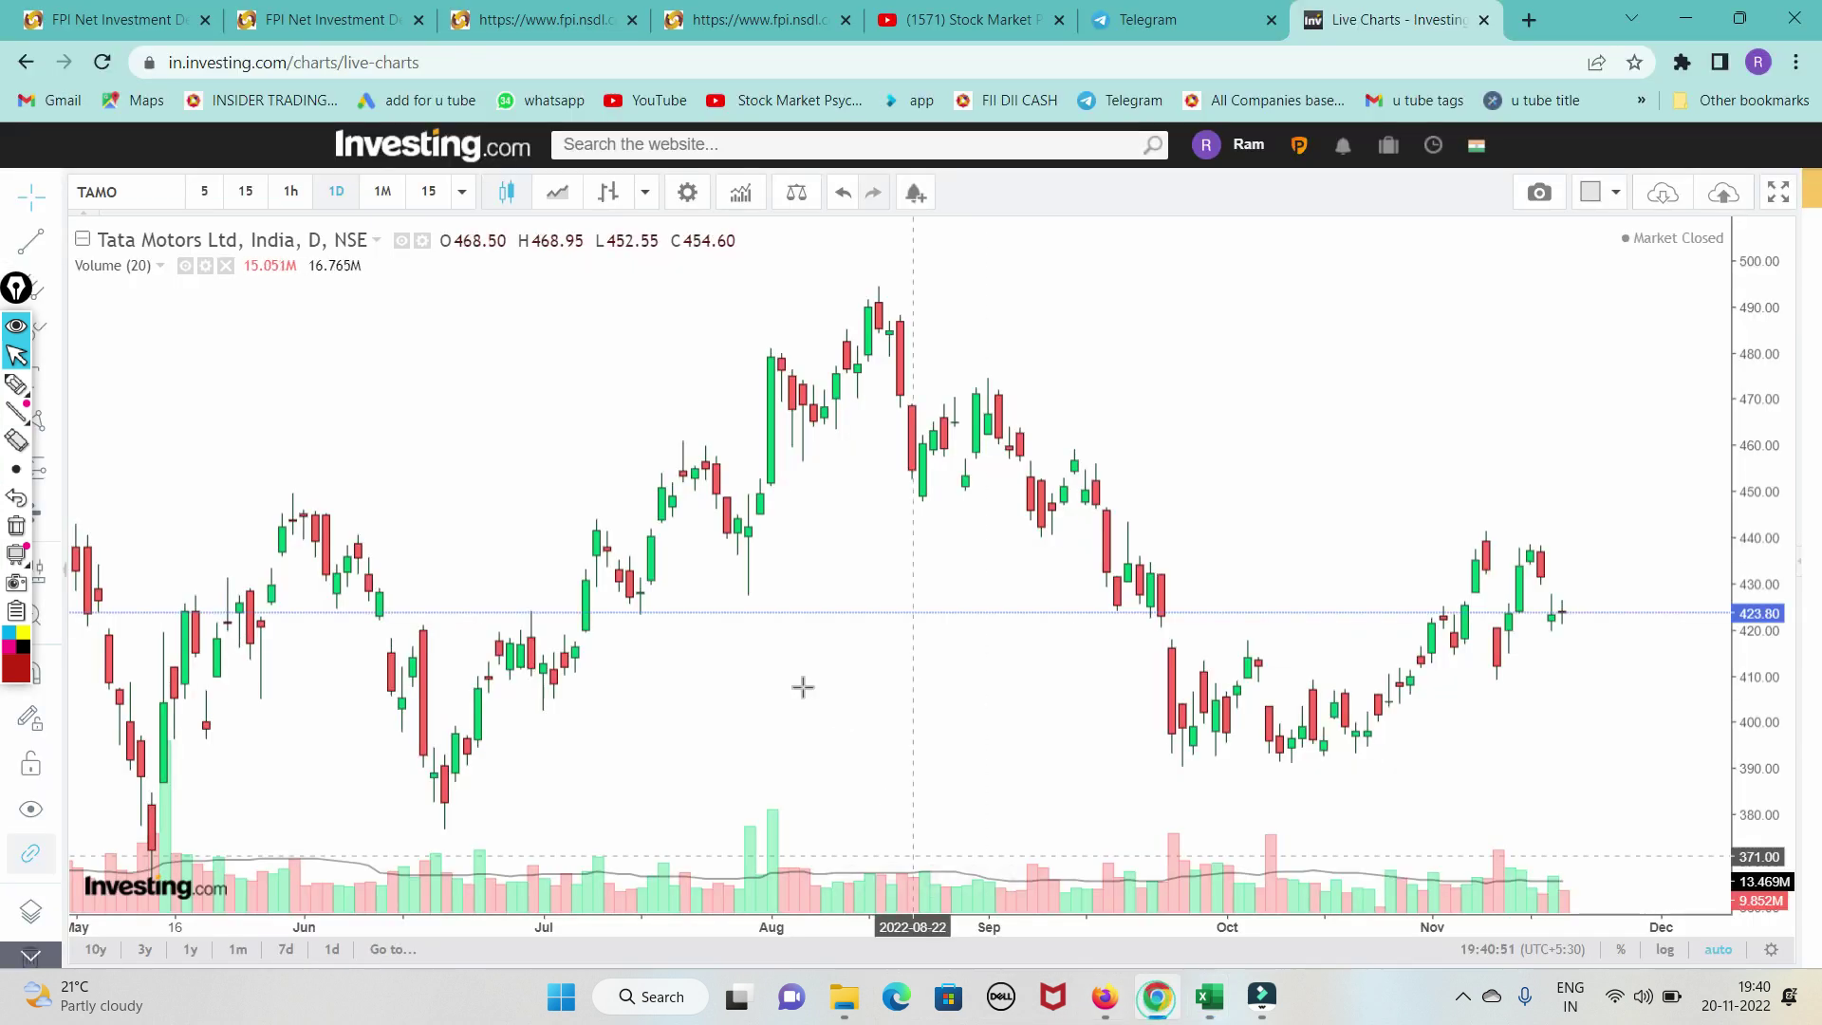
# Step: Load the Tata Consultancy Services (TCS) daily chart
pyautogui.click(136, 203)
pyautogui.write('TCS')
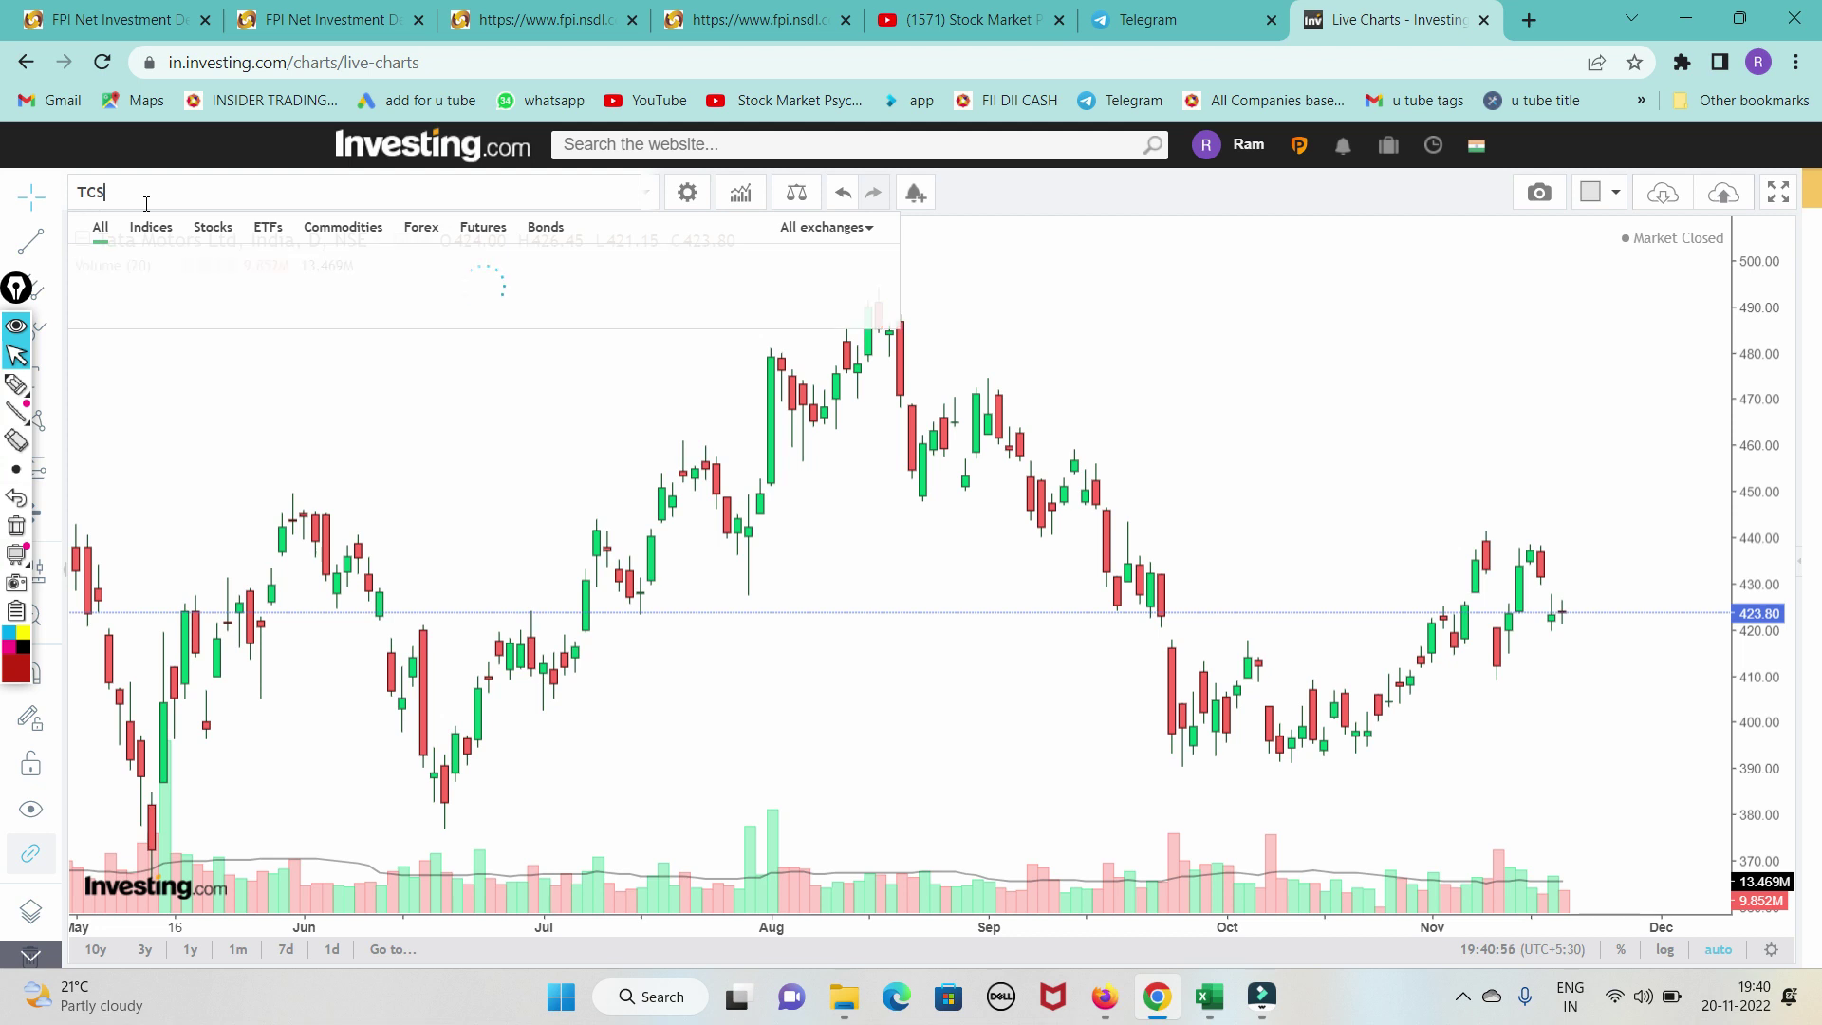
pyautogui.click(274, 265)
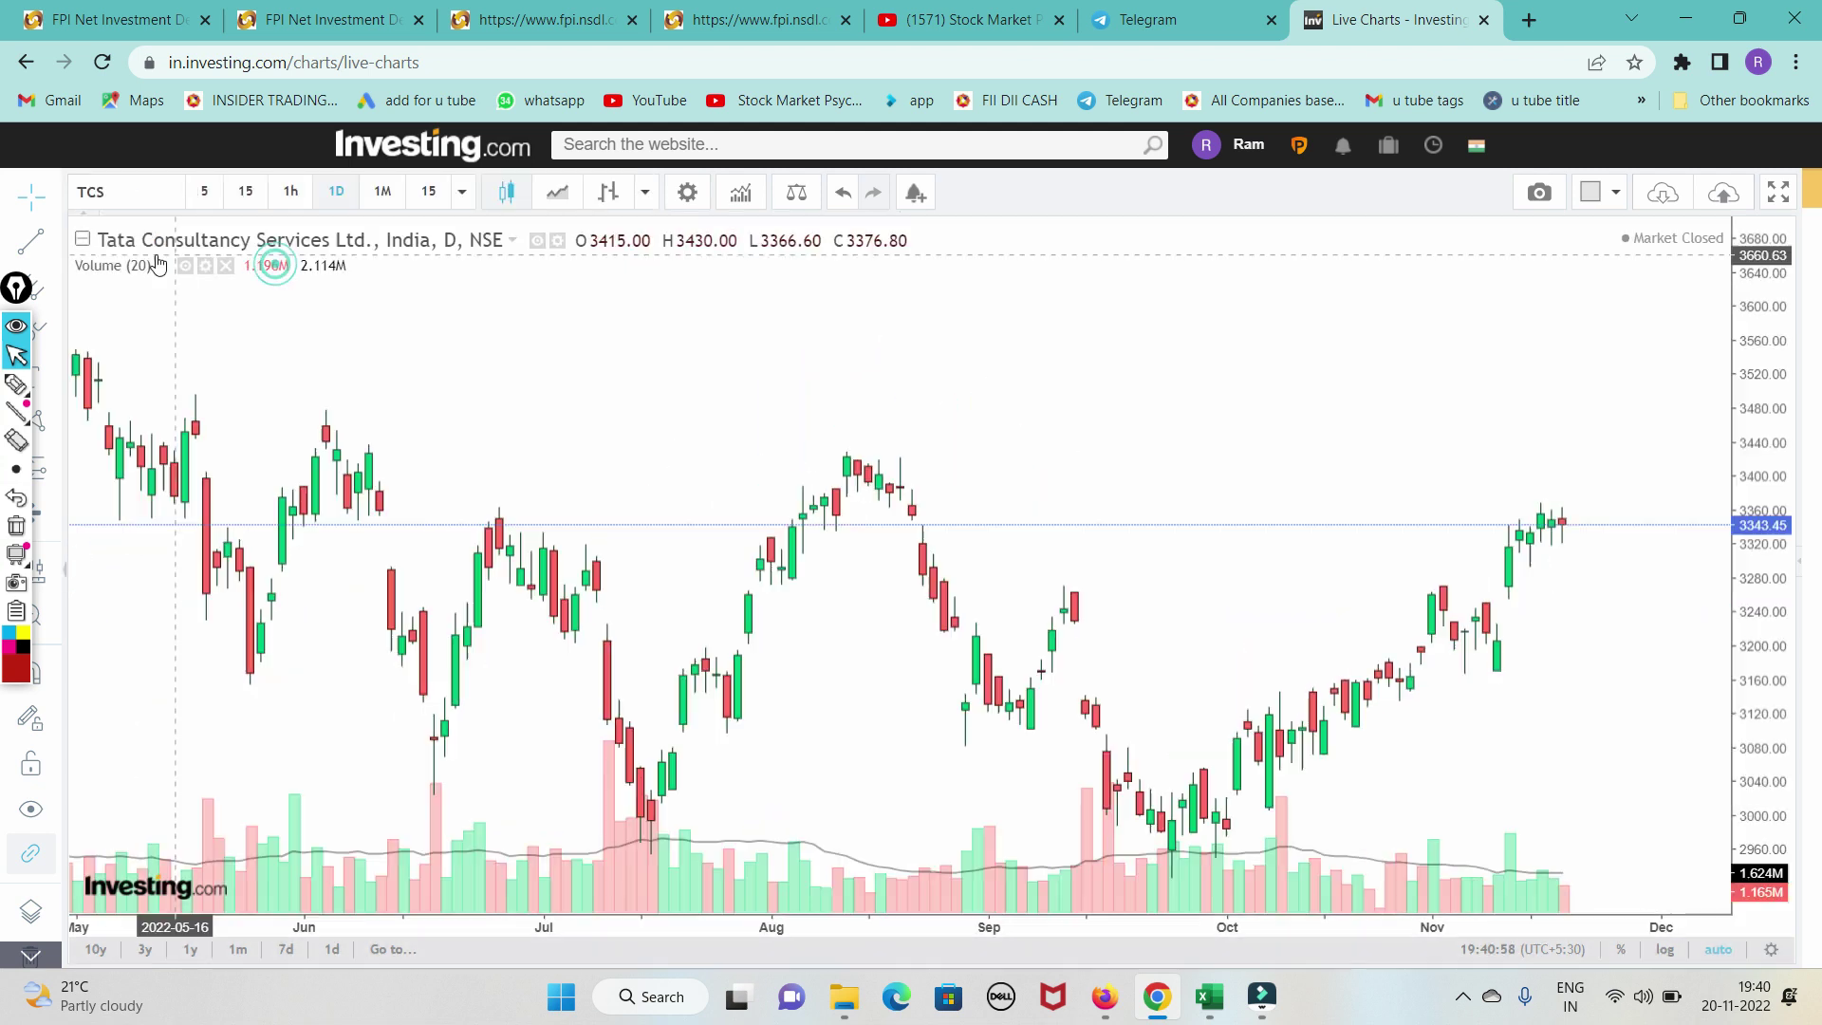
# Step: Draw red lines under the October lows and along the rise to November highs
pyautogui.click(12, 417)
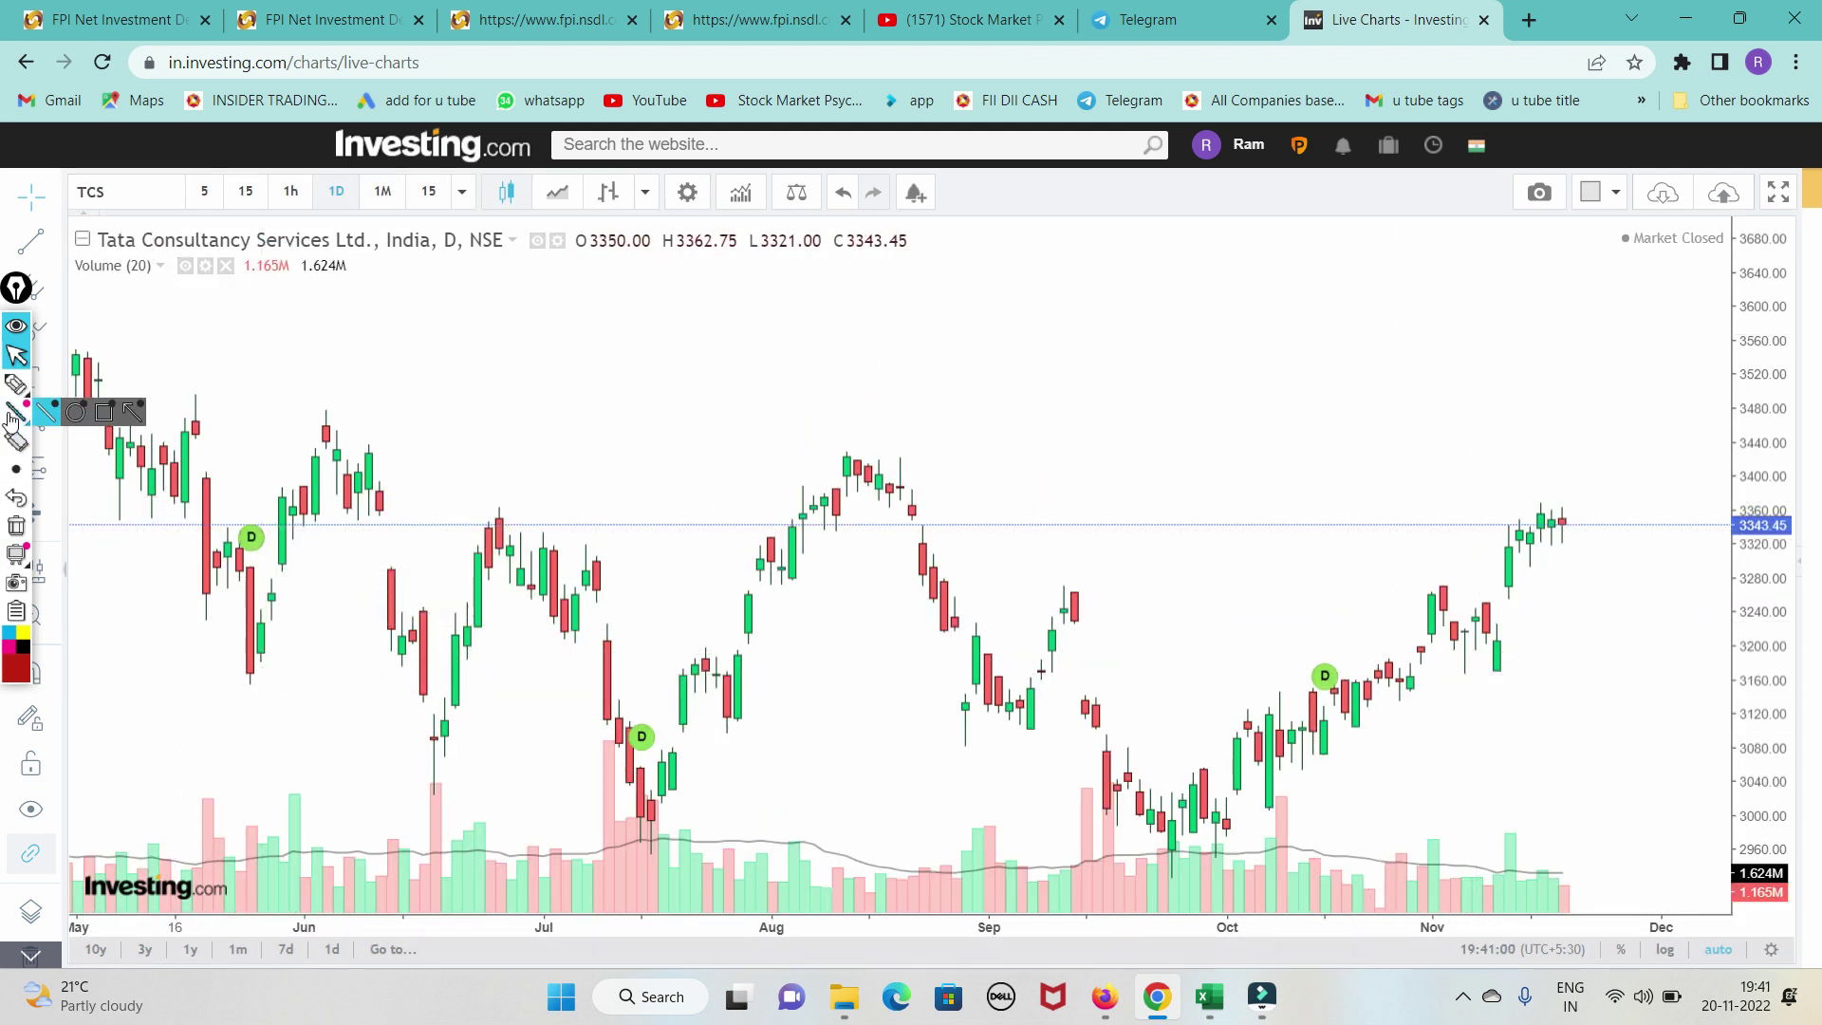
pyautogui.click(15, 384)
pyautogui.moveTo(1129, 836); pyautogui.dragTo(1440, 837)
pyautogui.moveTo(1150, 795)
pyautogui.mouseDown()
pyautogui.moveTo(1606, 519)
pyautogui.moveTo(1564, 527)
pyautogui.mouseUp()
pyautogui.click(16, 359)
pyautogui.moveTo(1208, 996)
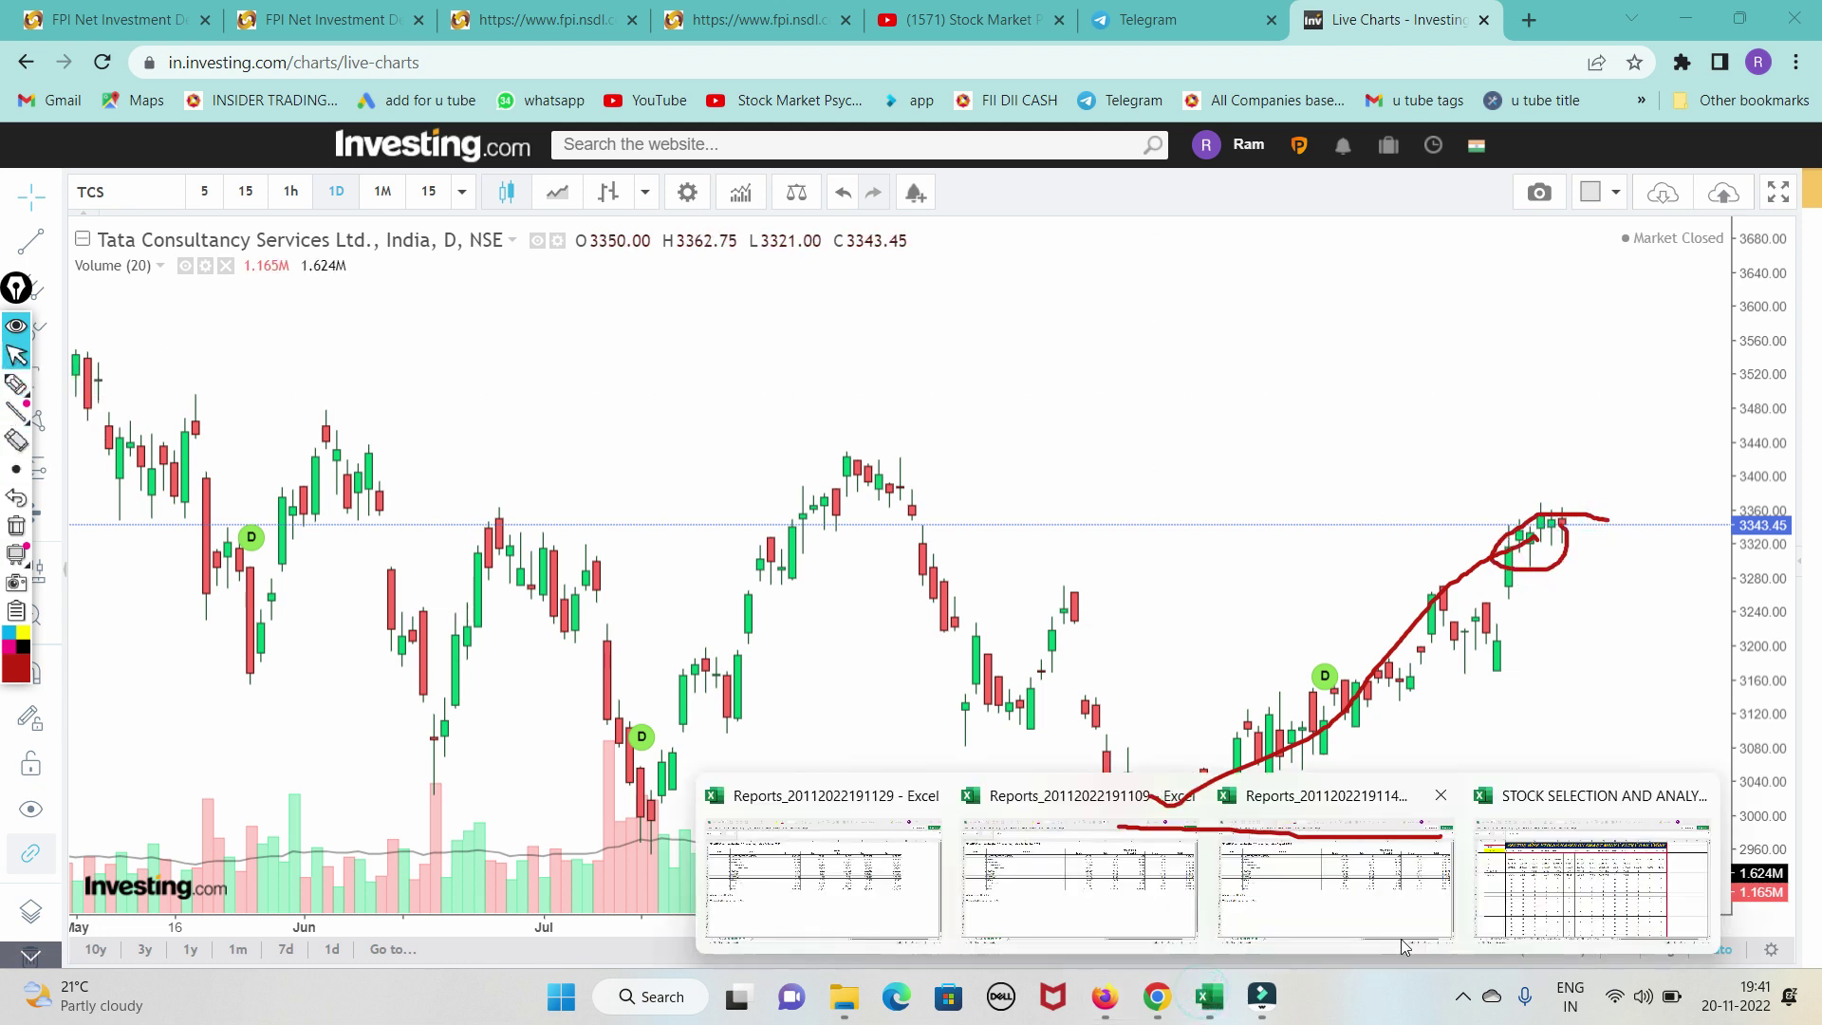
pyautogui.click(1563, 887)
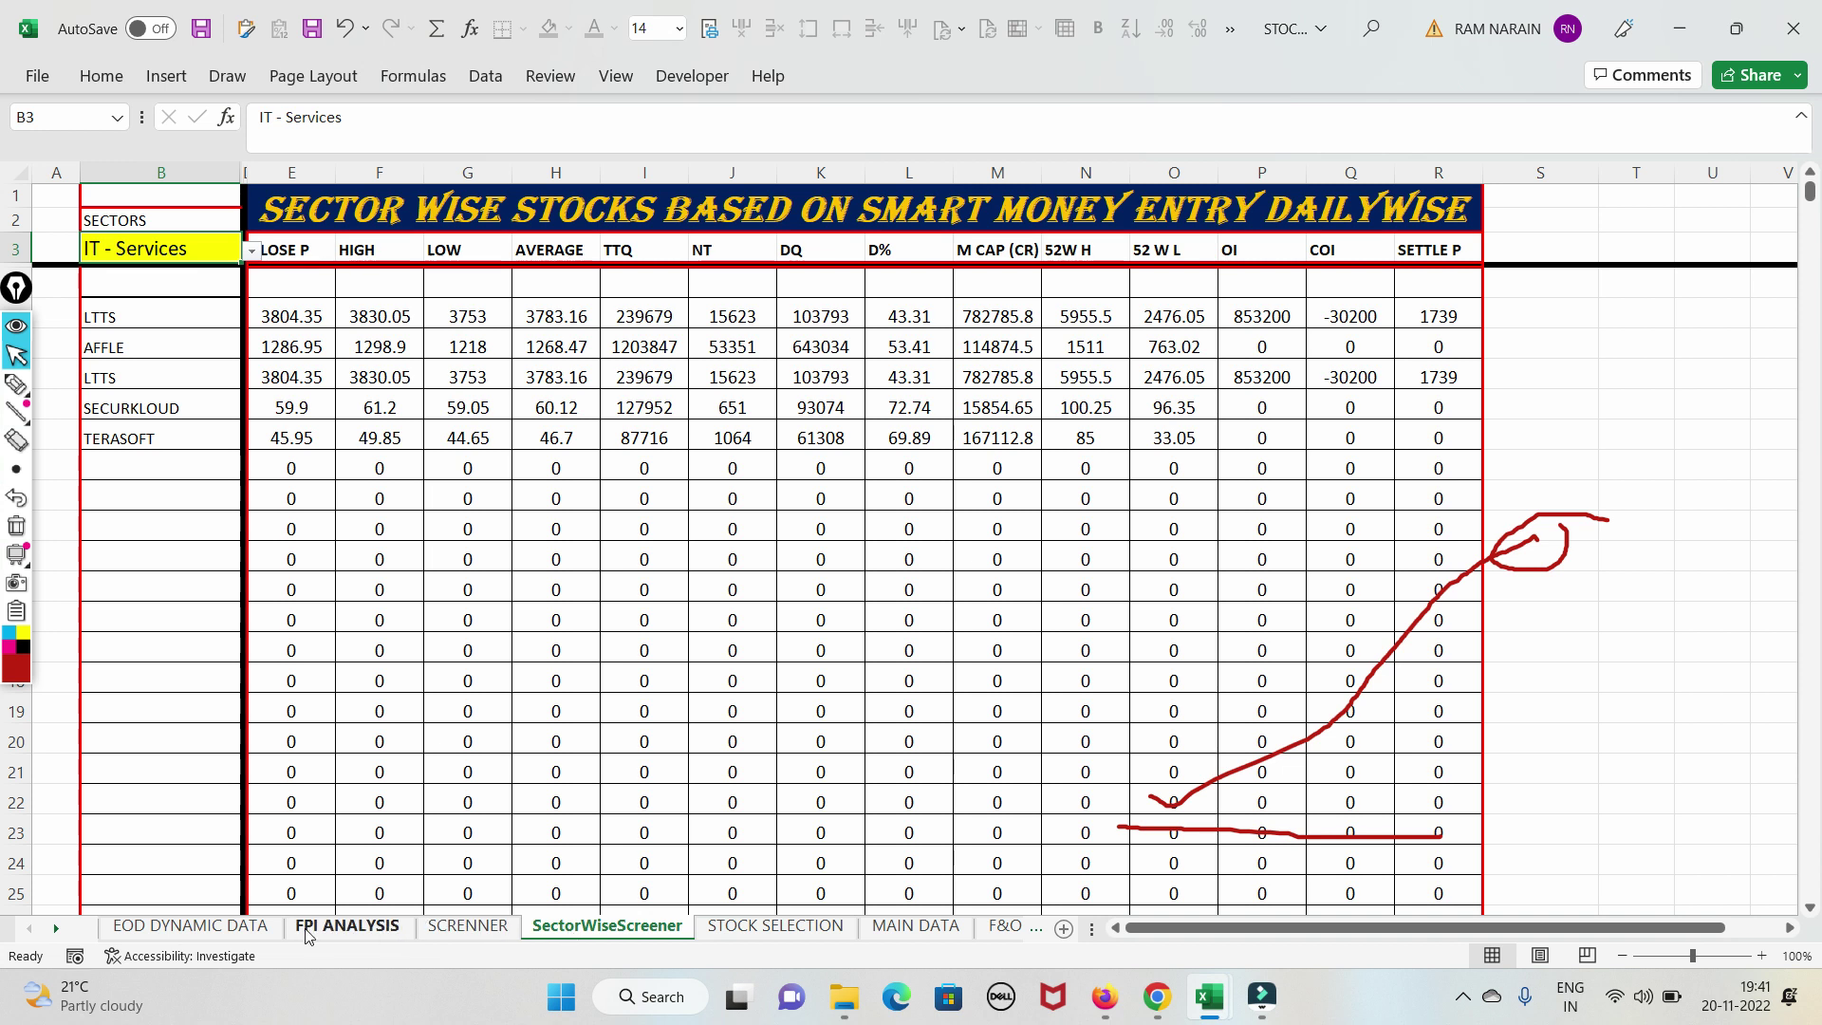
# Step: View the FPI ANALYSIS sheet's sector net investment, then bring the TCS chart back
pyautogui.click(309, 928)
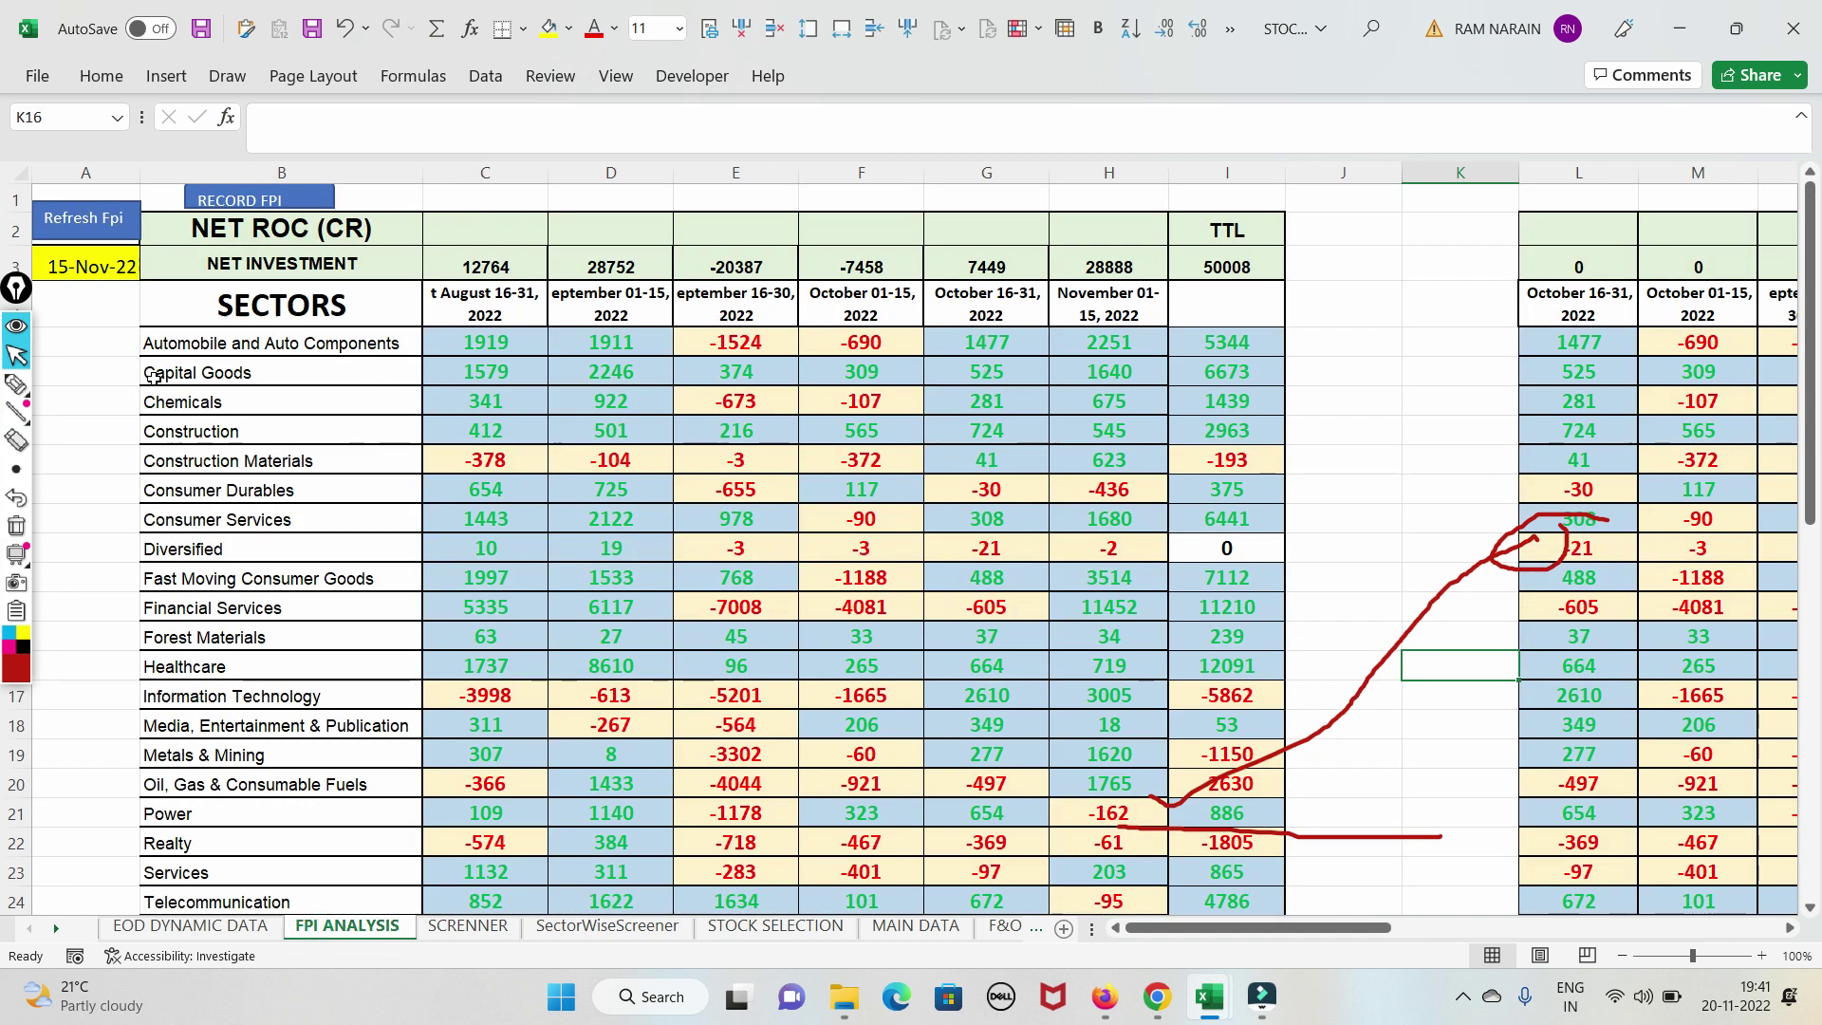
pyautogui.moveTo(1156, 997)
pyautogui.click(1146, 901)
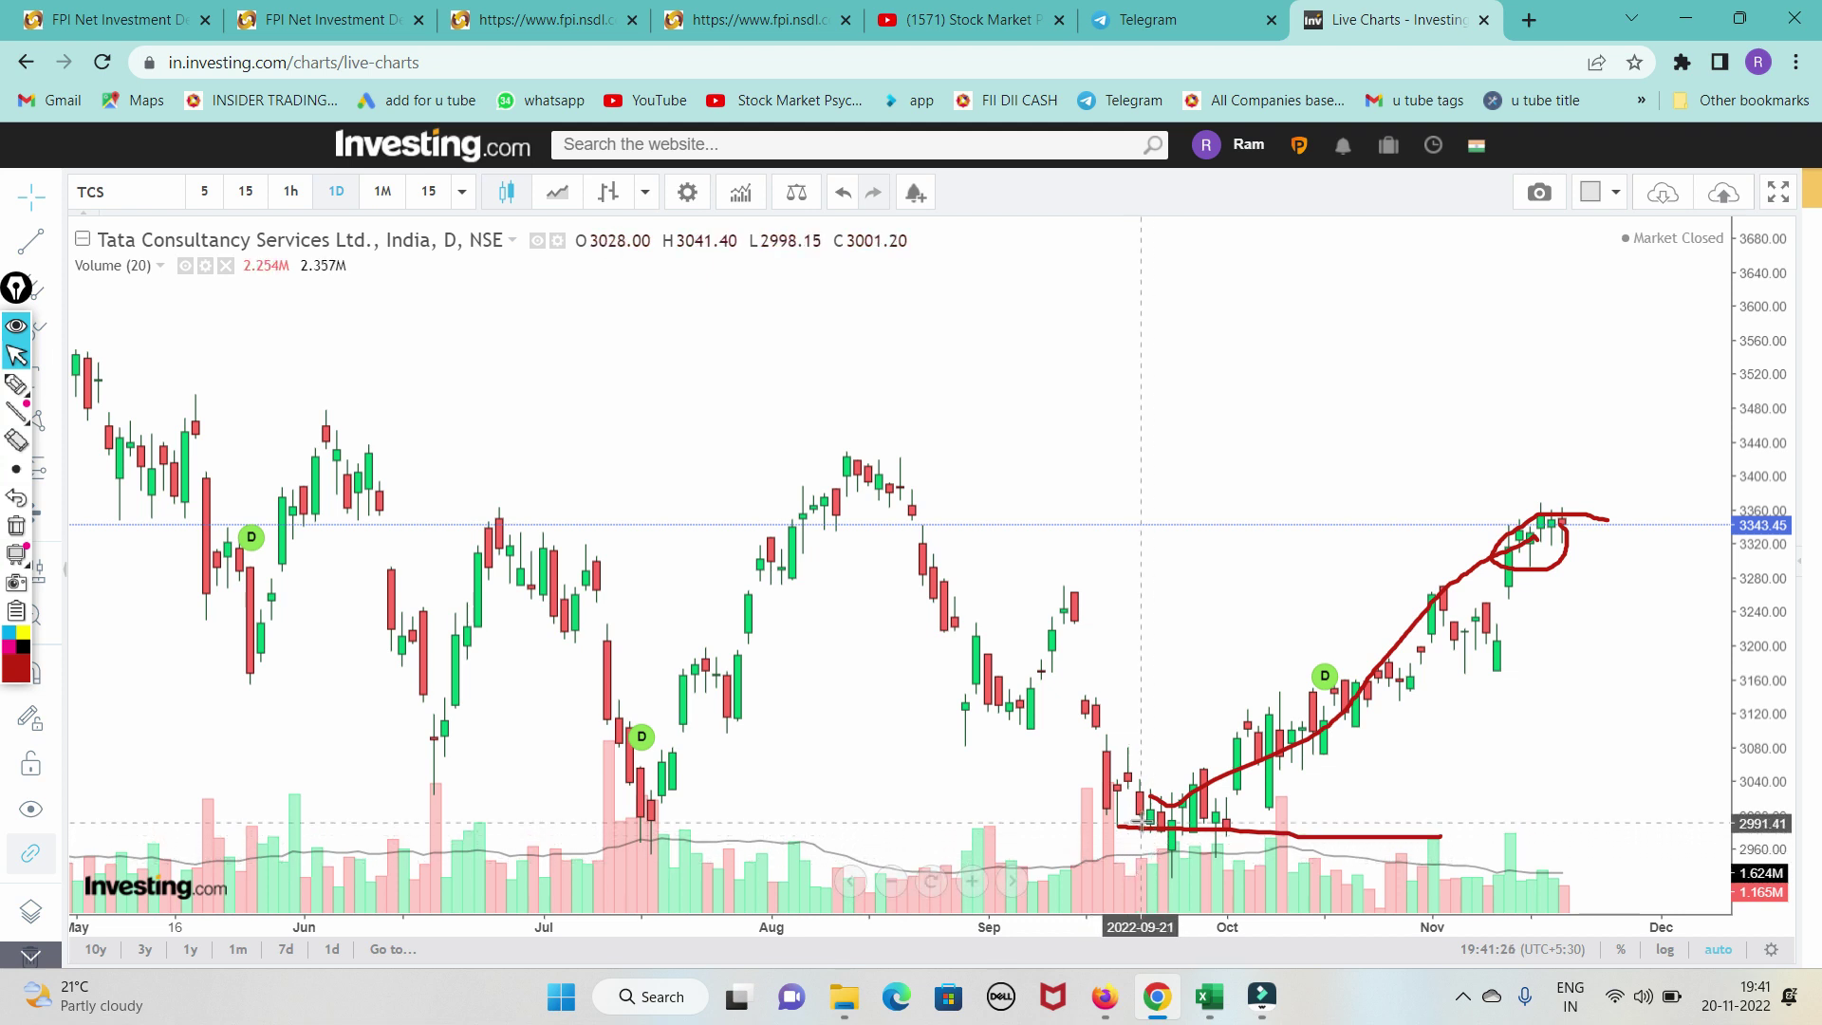
# Step: Circle TCS's late-September lows and draw a rising line to November highs, then erase them
pyautogui.click(16, 384)
pyautogui.moveTo(1290, 830); pyautogui.dragTo(1276, 842)
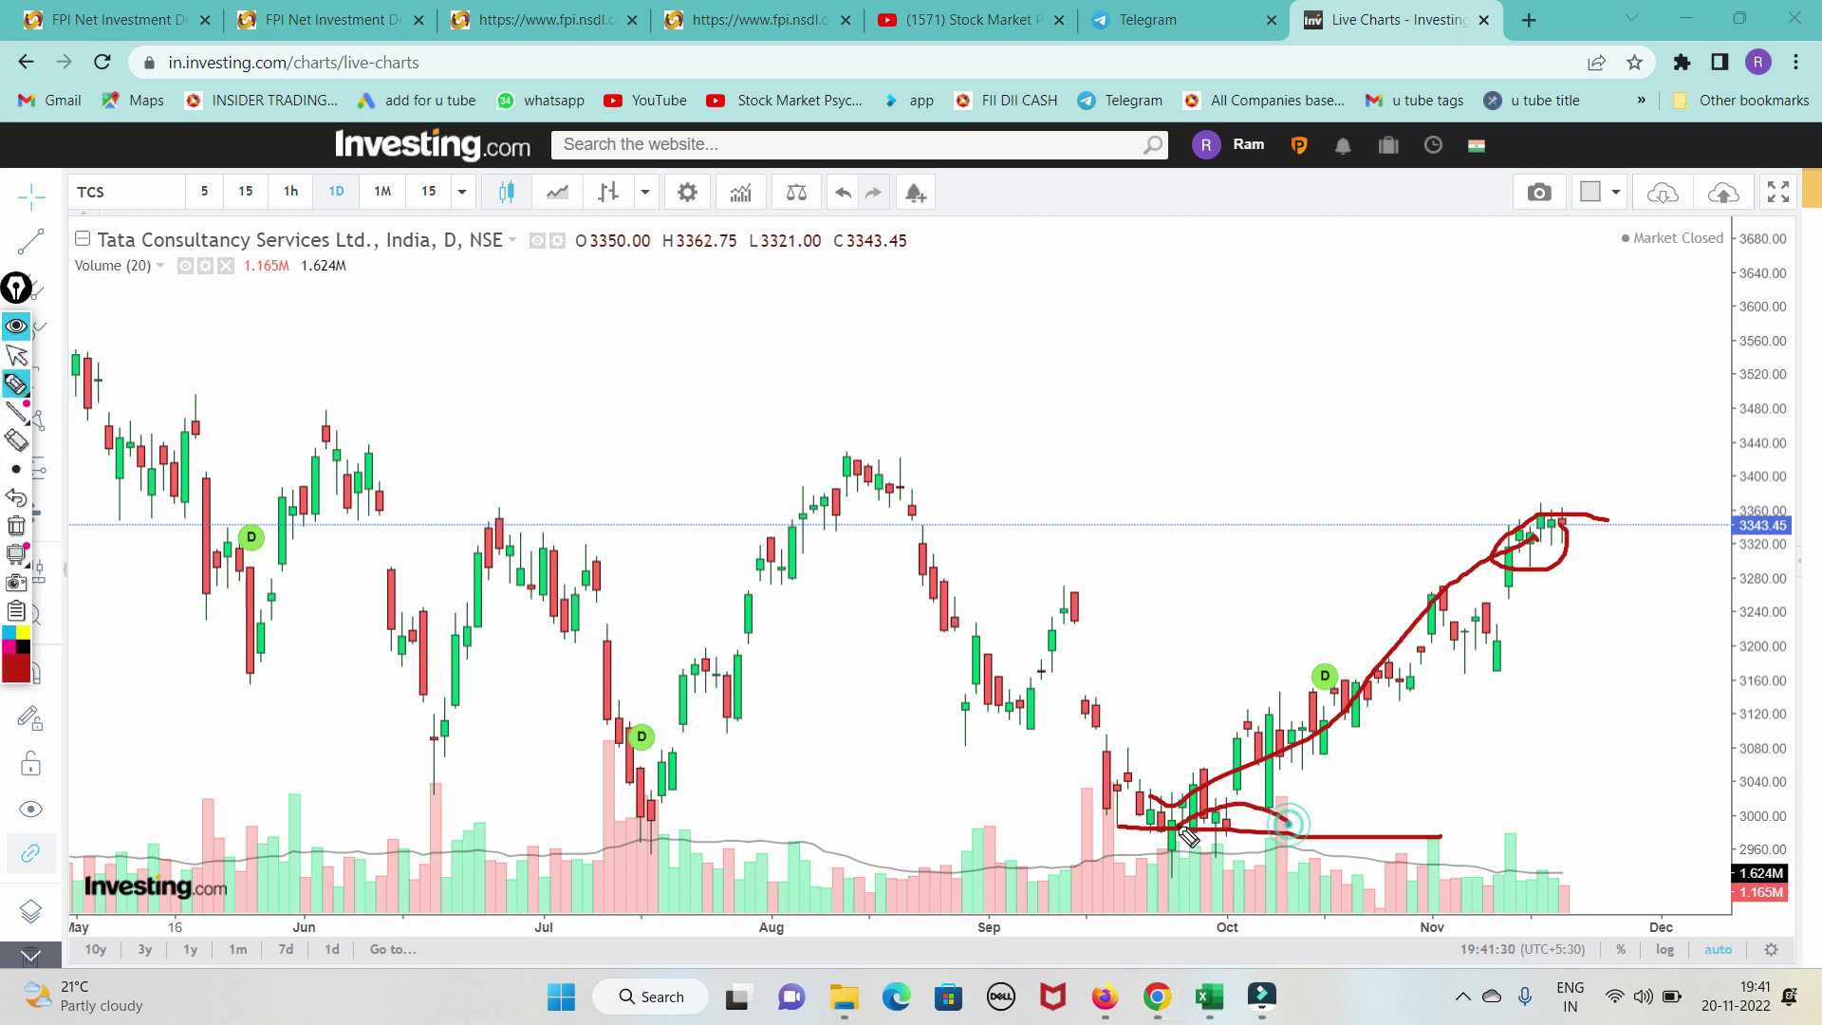
pyautogui.moveTo(1152, 797); pyautogui.dragTo(1561, 567)
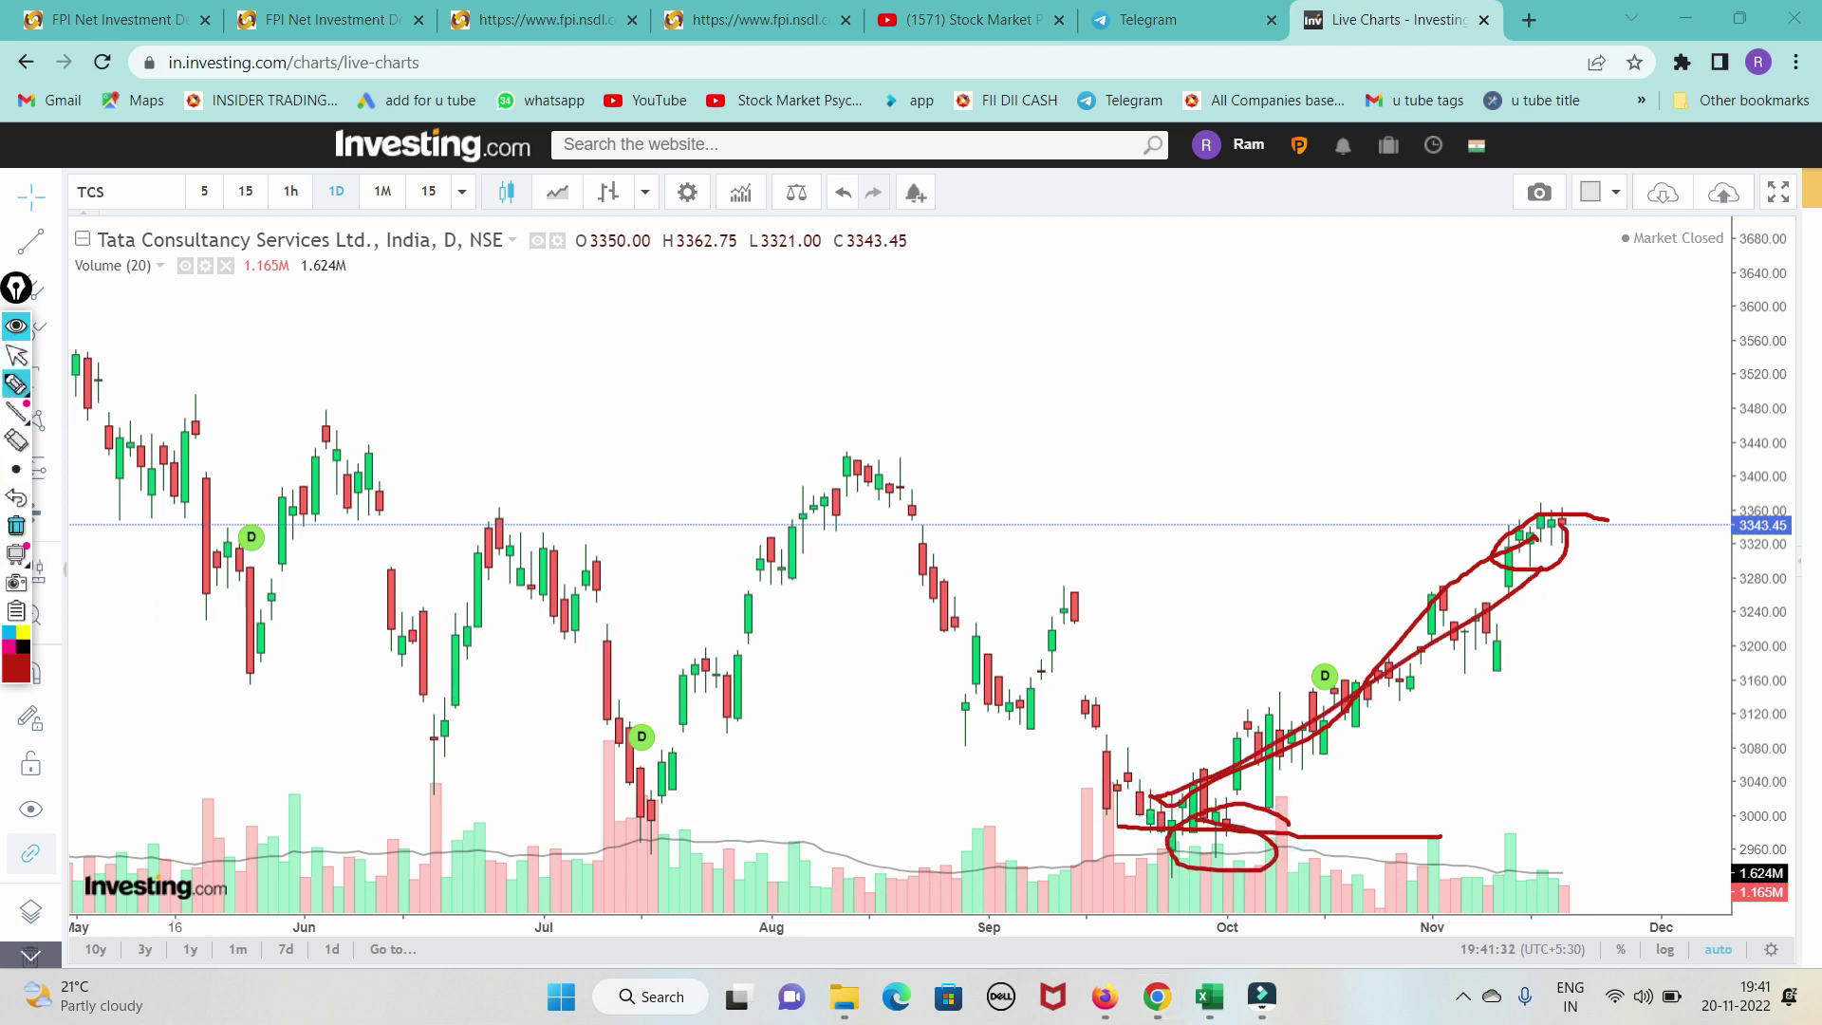
pyautogui.click(16, 525)
pyautogui.click(19, 359)
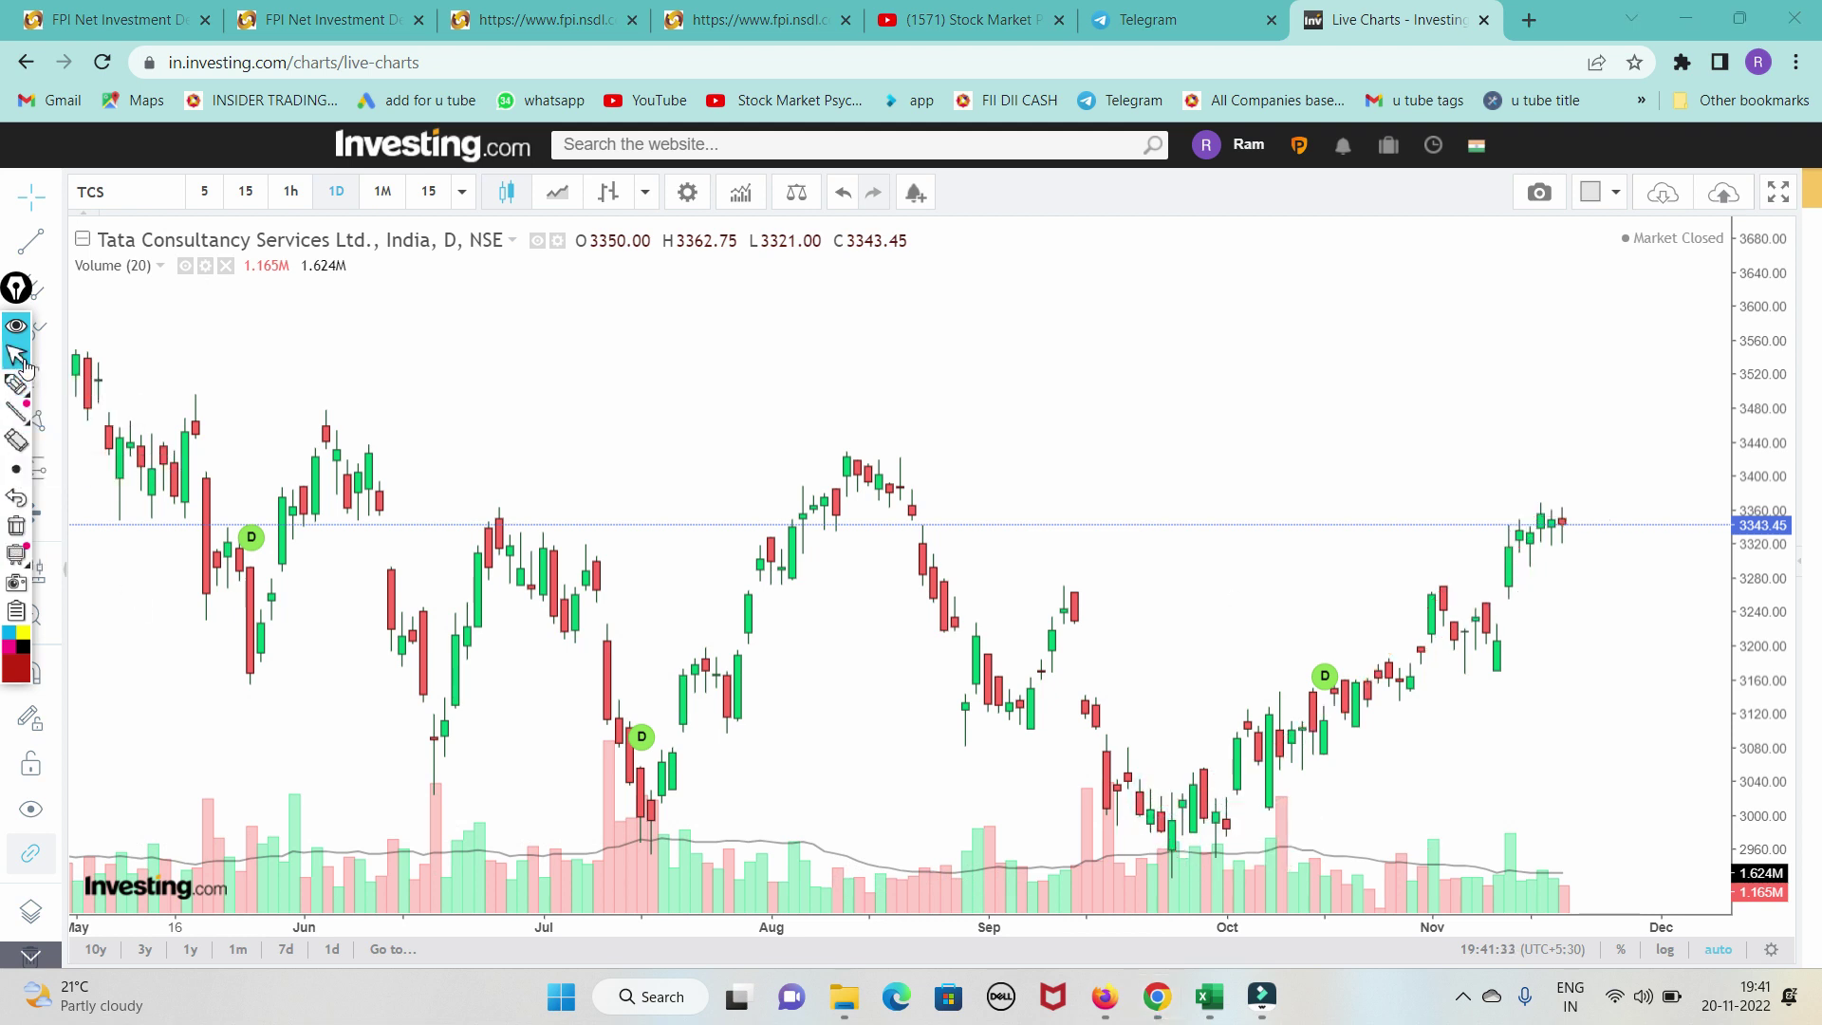
# Step: Load the Infosys Ltd NSE chart, mark its September base and 1600 resistance, then clear the ink
pyautogui.click(138, 196)
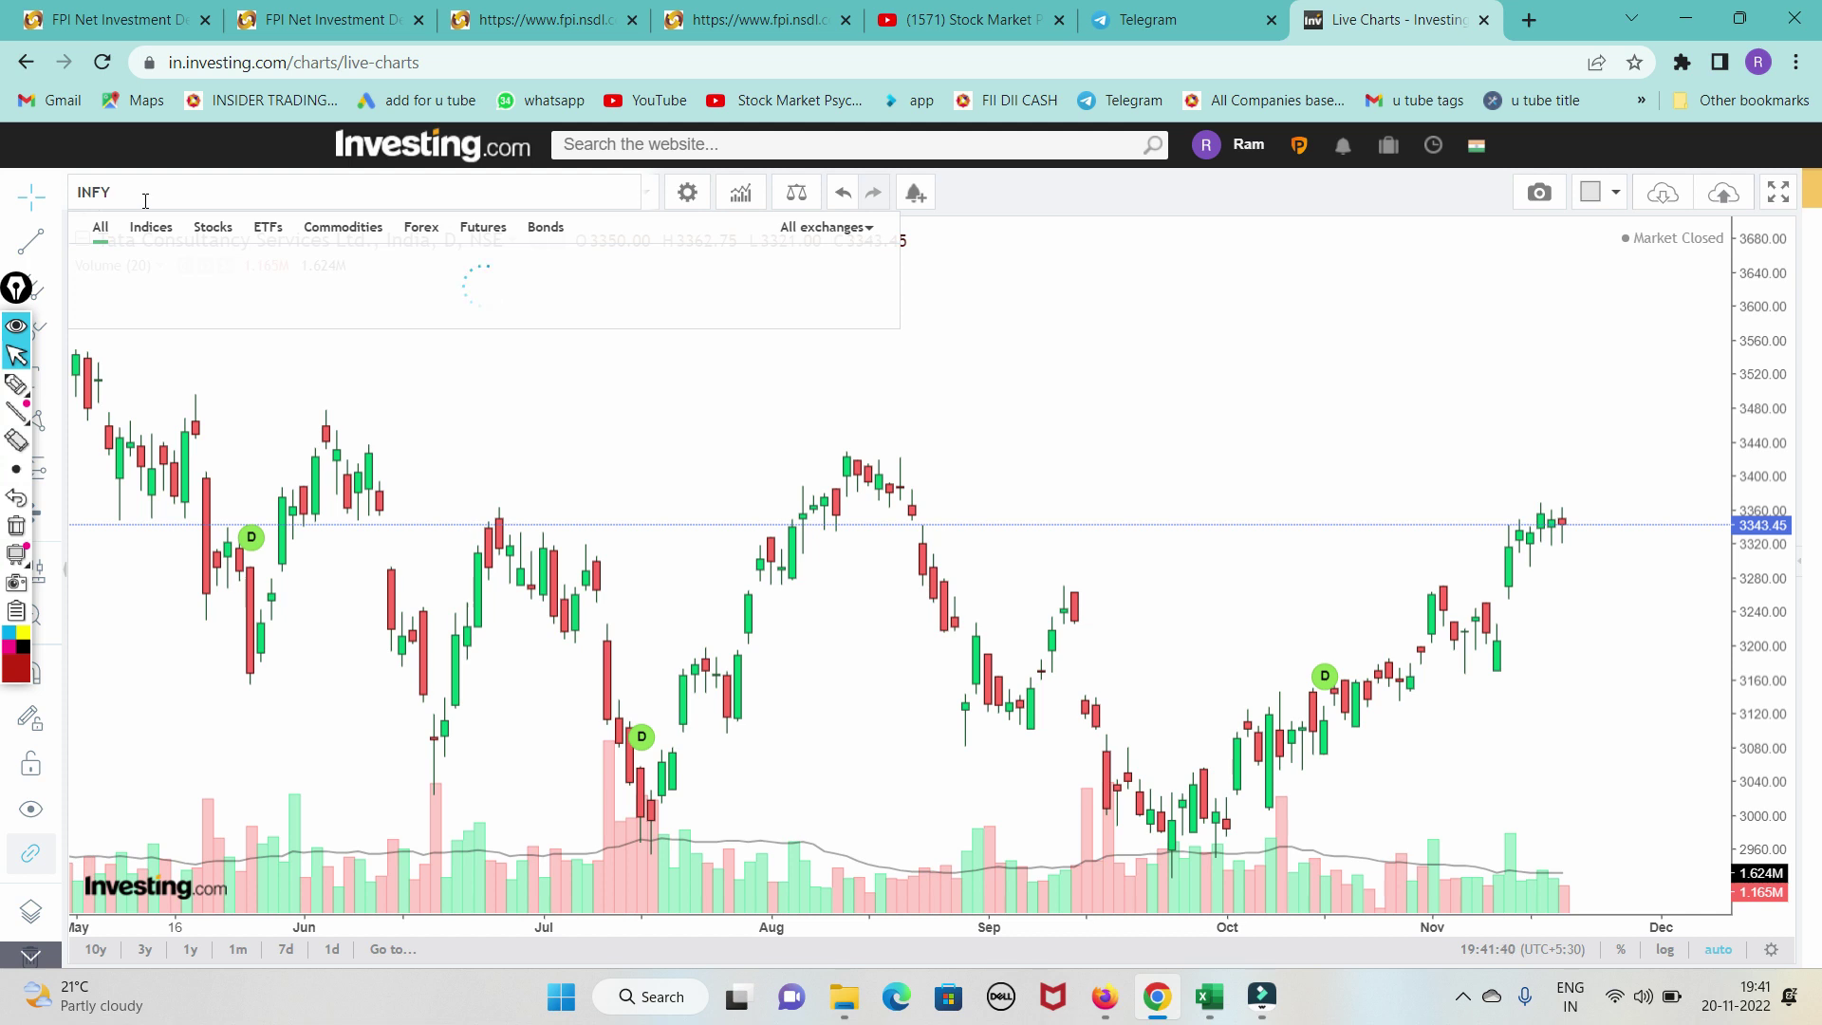
pyautogui.click(211, 266)
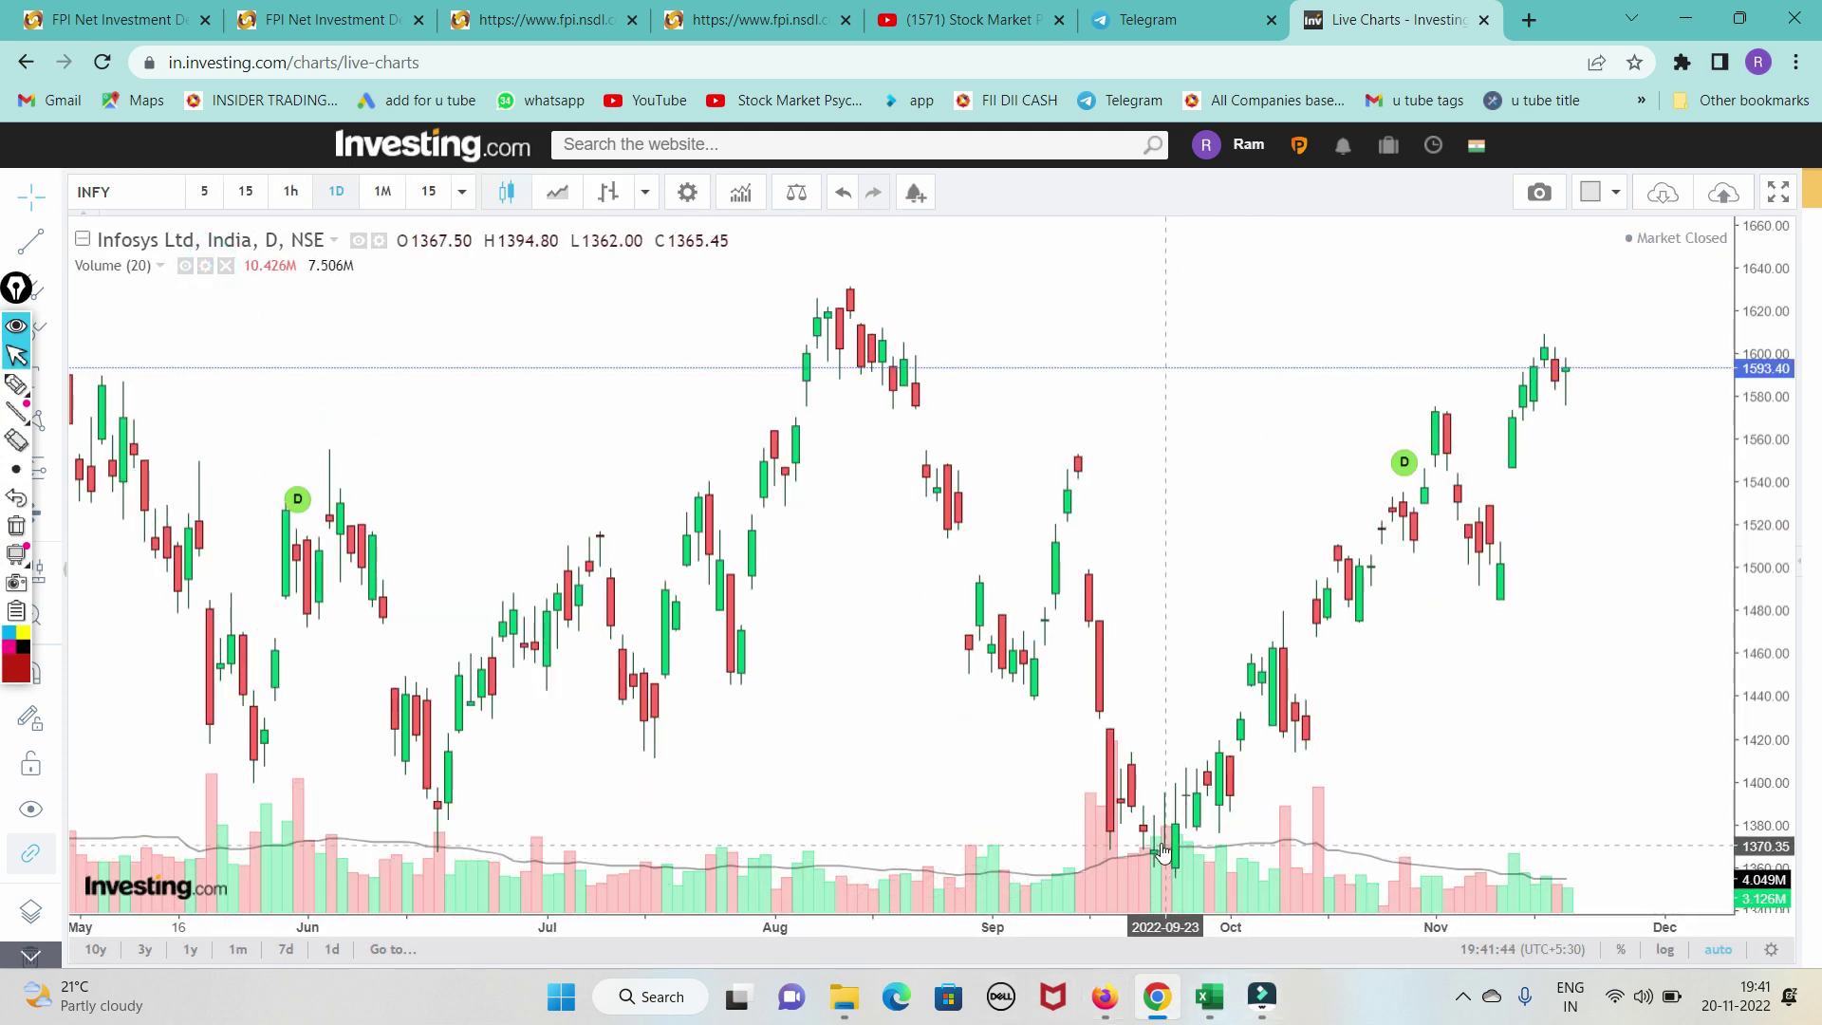
pyautogui.click(16, 383)
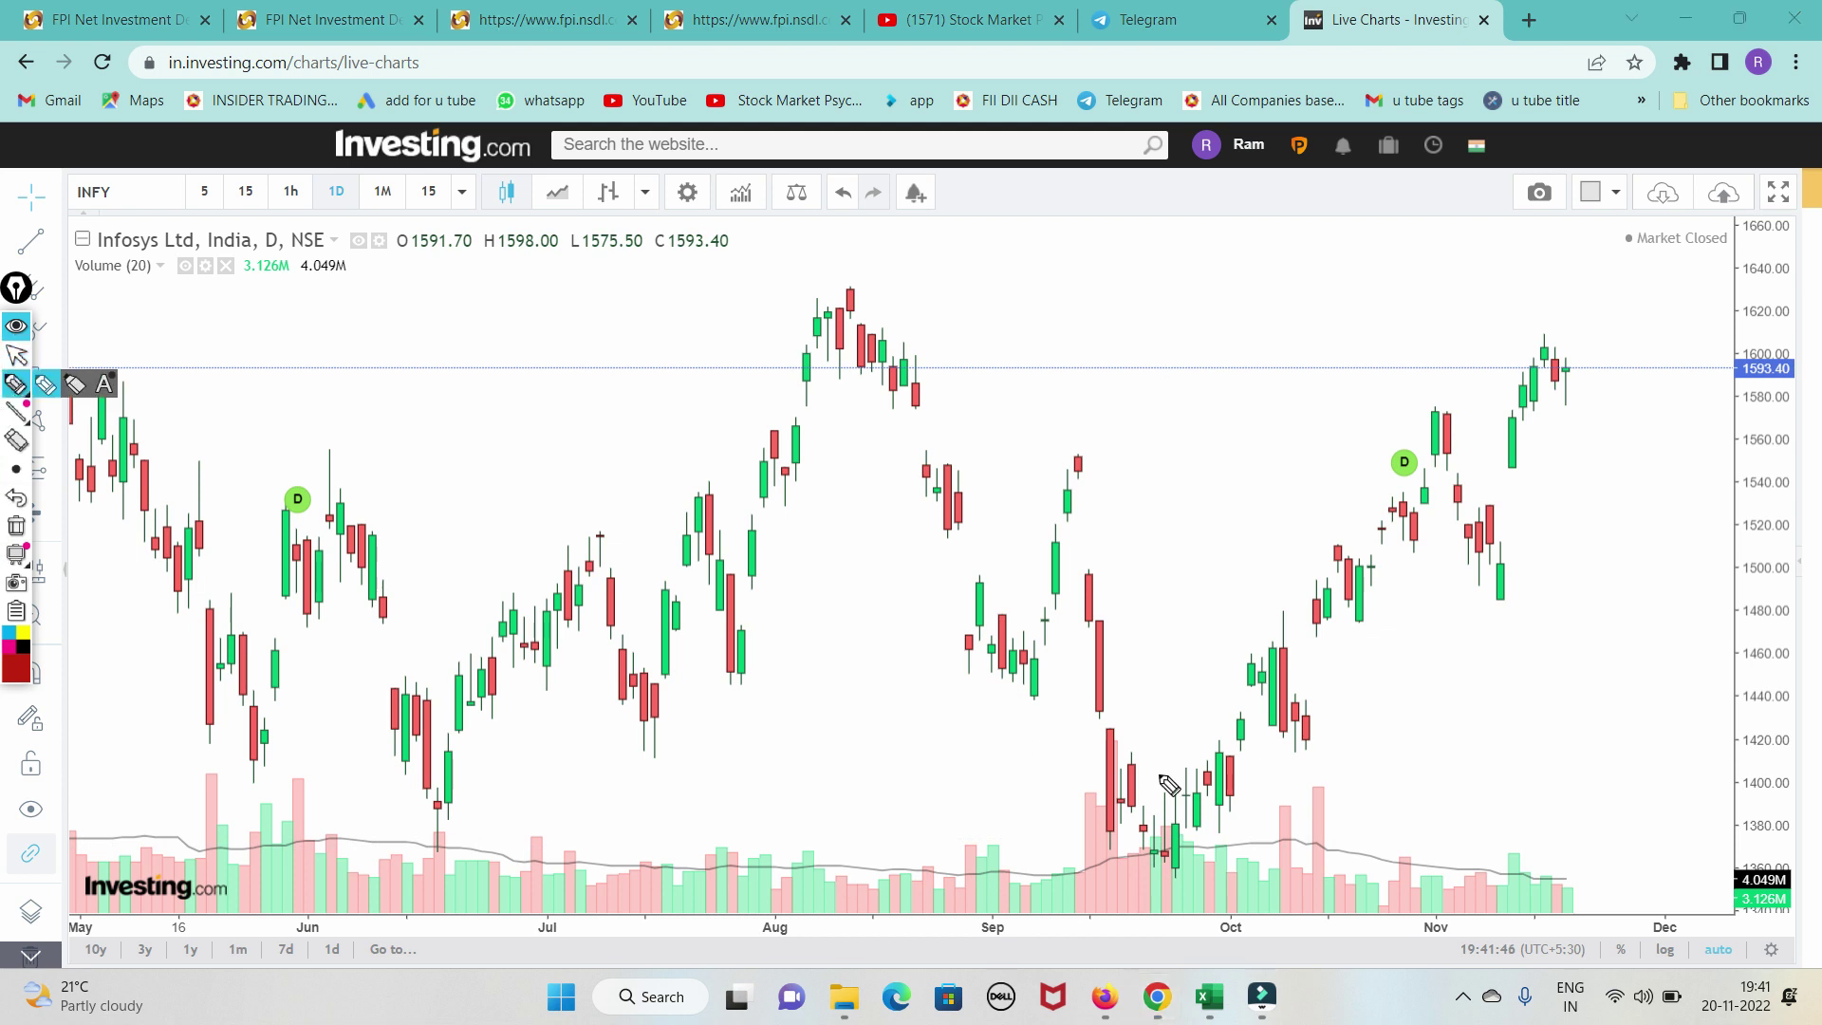
pyautogui.moveTo(1102, 812); pyautogui.dragTo(1210, 811)
pyautogui.moveTo(1101, 851); pyautogui.dragTo(1276, 844)
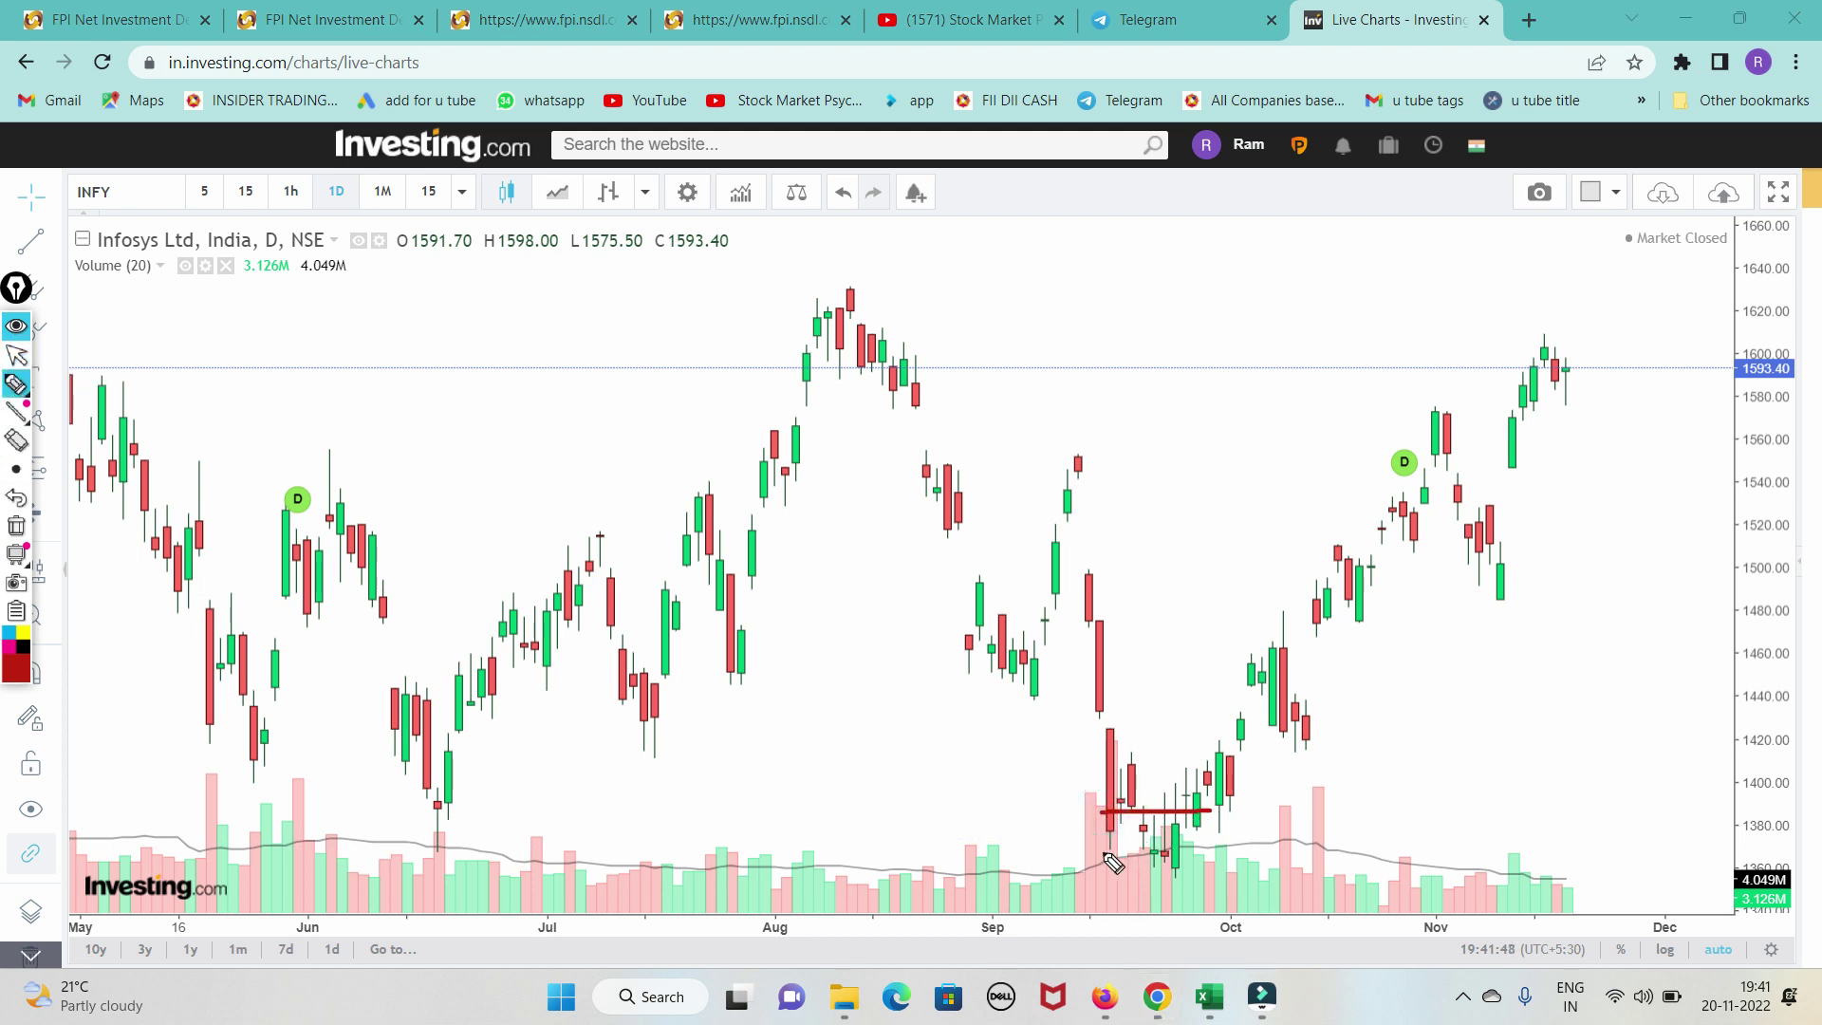
pyautogui.moveTo(1102, 756); pyautogui.dragTo(1257, 750)
pyautogui.moveTo(1151, 856)
pyautogui.mouseDown()
pyautogui.moveTo(1294, 859)
pyautogui.moveTo(1157, 852)
pyautogui.moveTo(1364, 759)
pyautogui.mouseUp()
pyautogui.moveTo(1068, 536); pyautogui.dragTo(1097, 822)
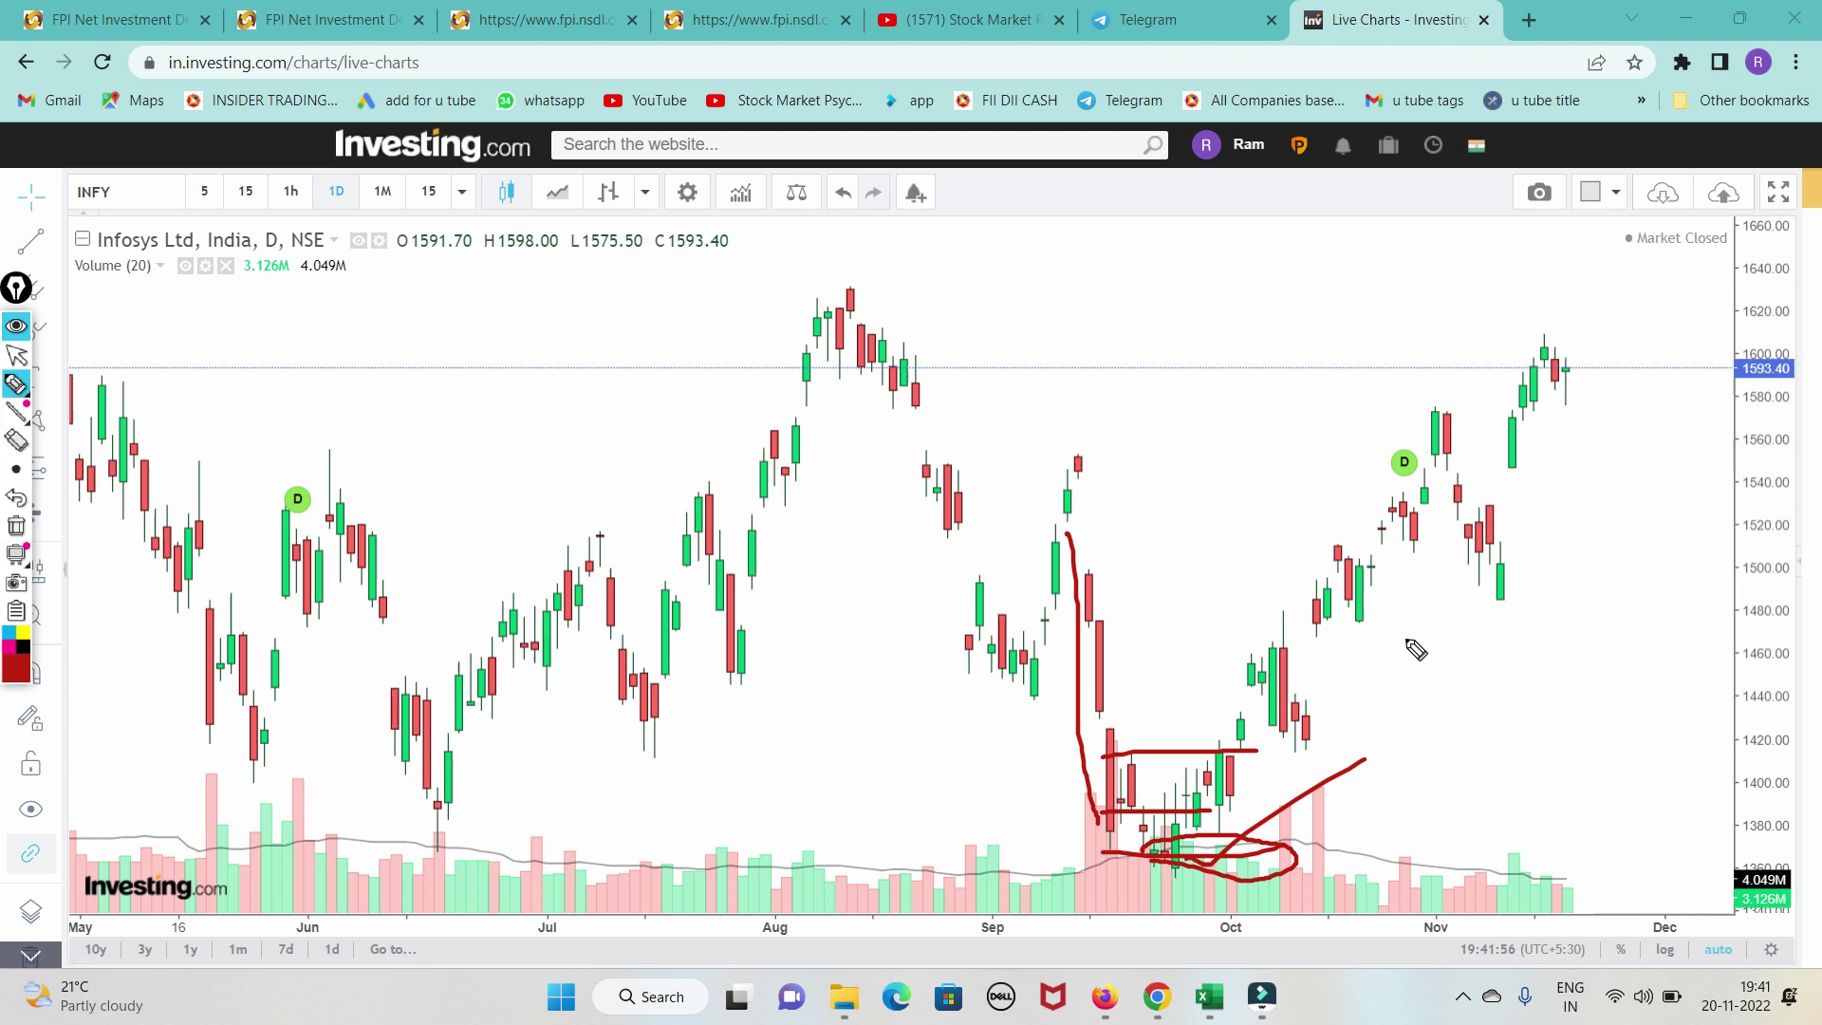
pyautogui.moveTo(1141, 358); pyautogui.dragTo(1655, 353)
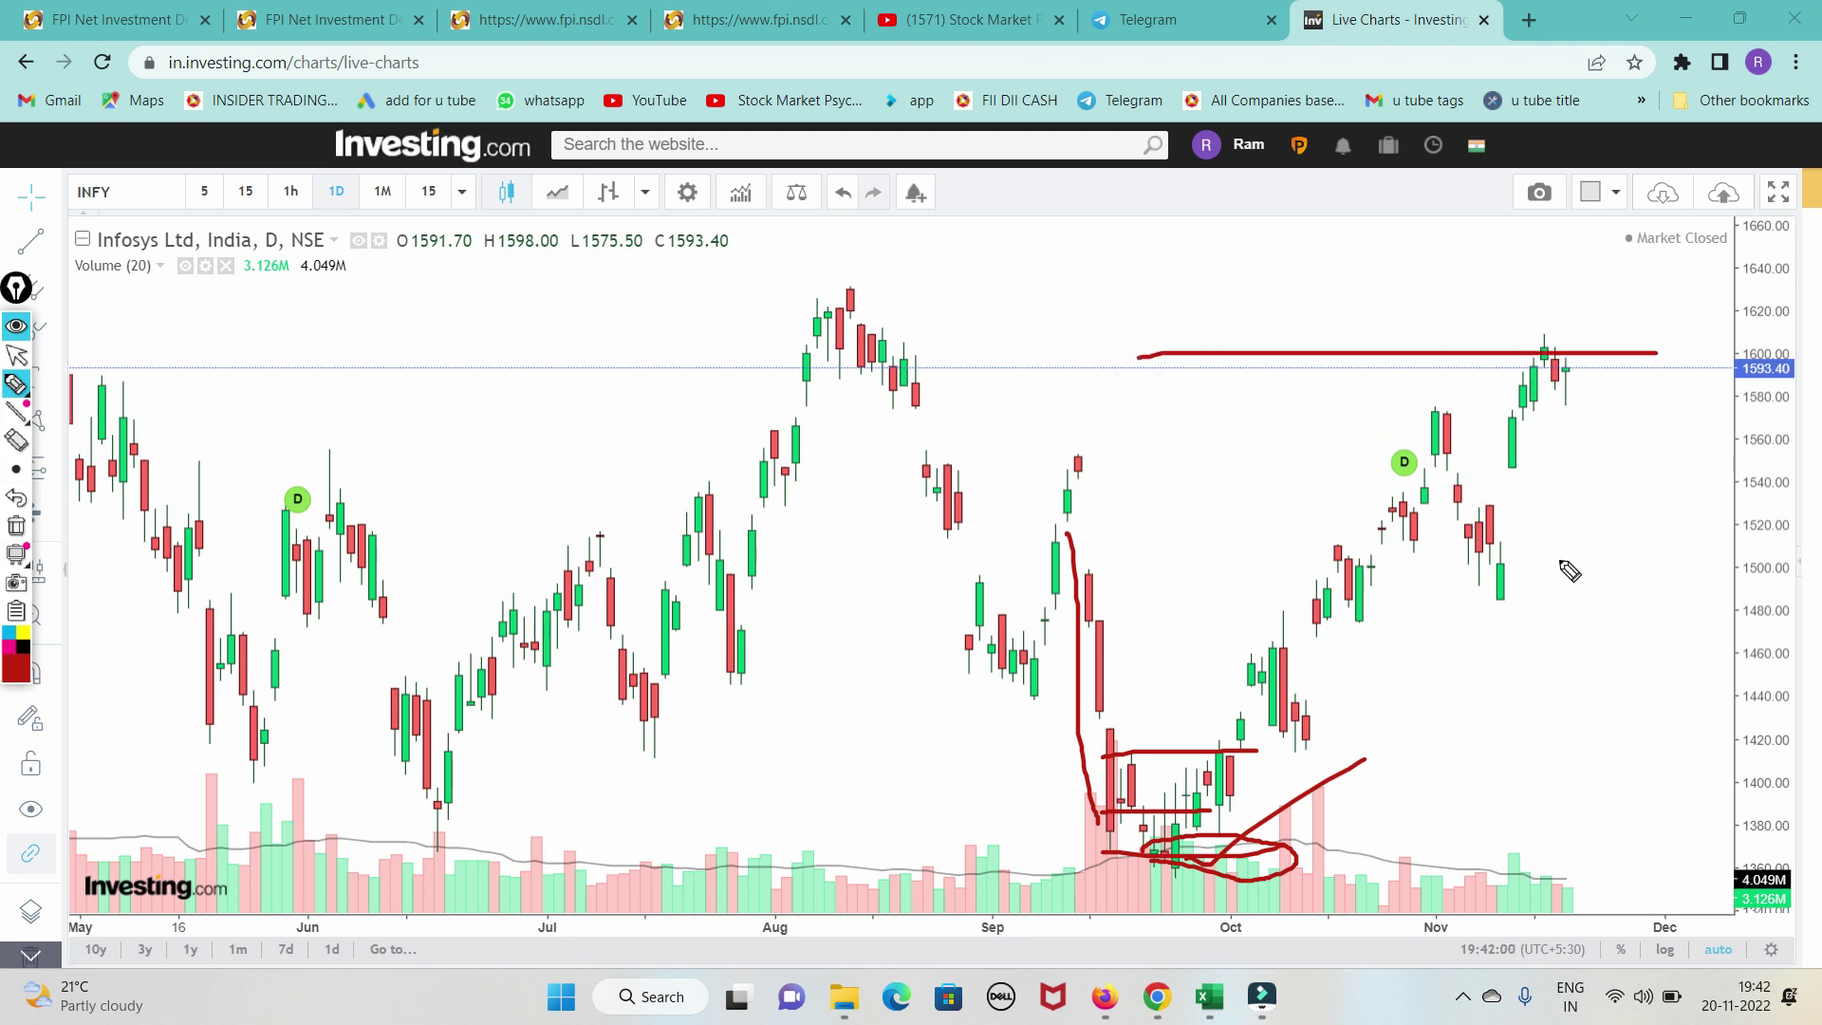
pyautogui.click(17, 525)
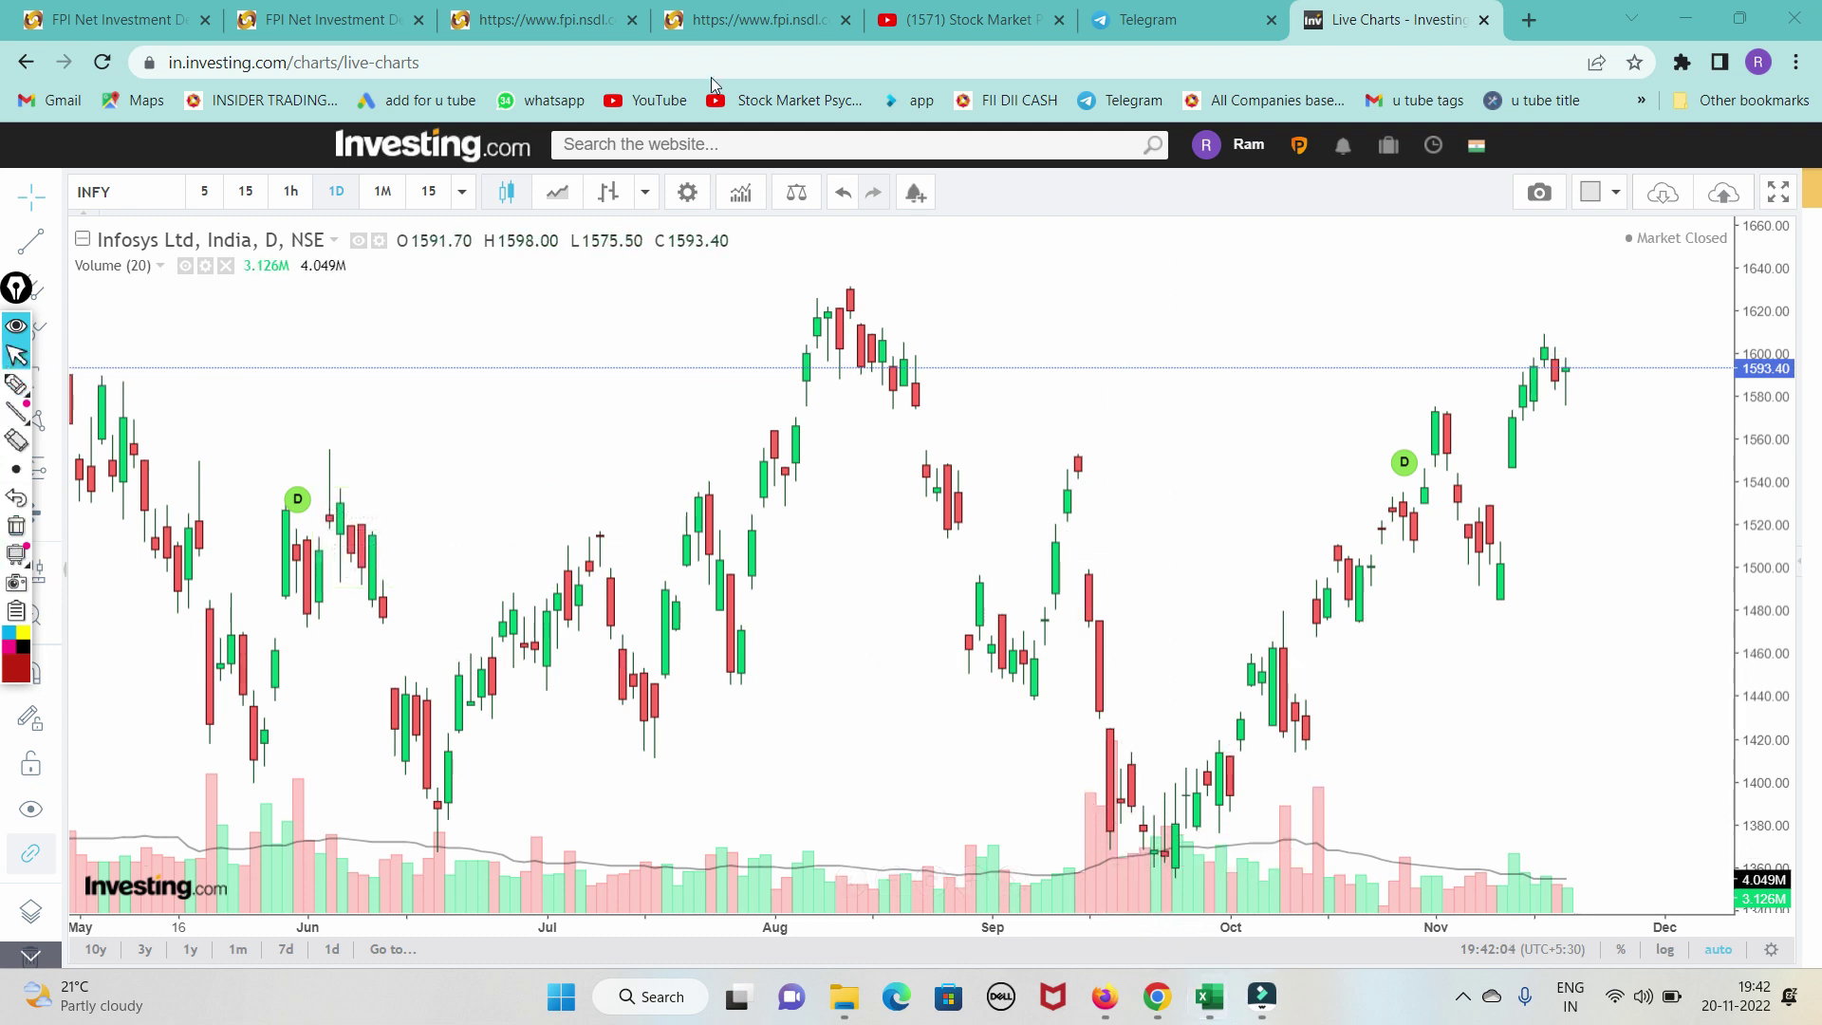
pyautogui.moveTo(1209, 998)
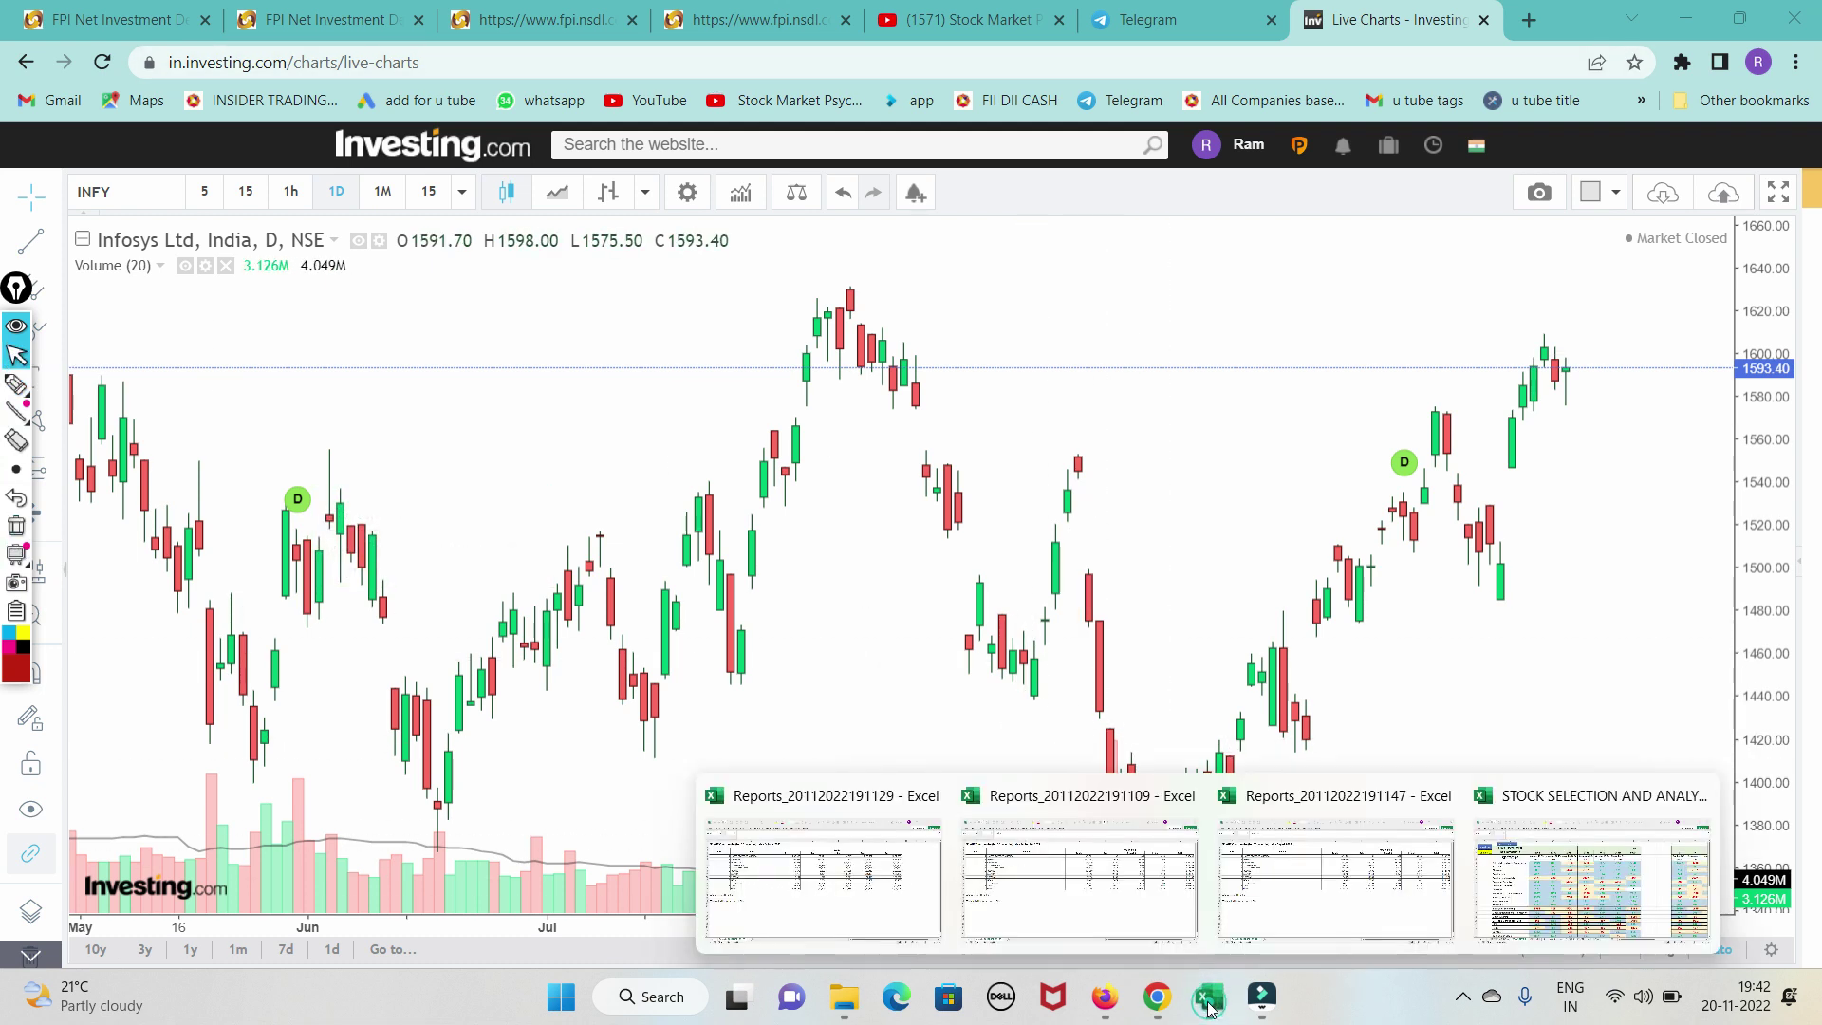
pyautogui.click(1589, 889)
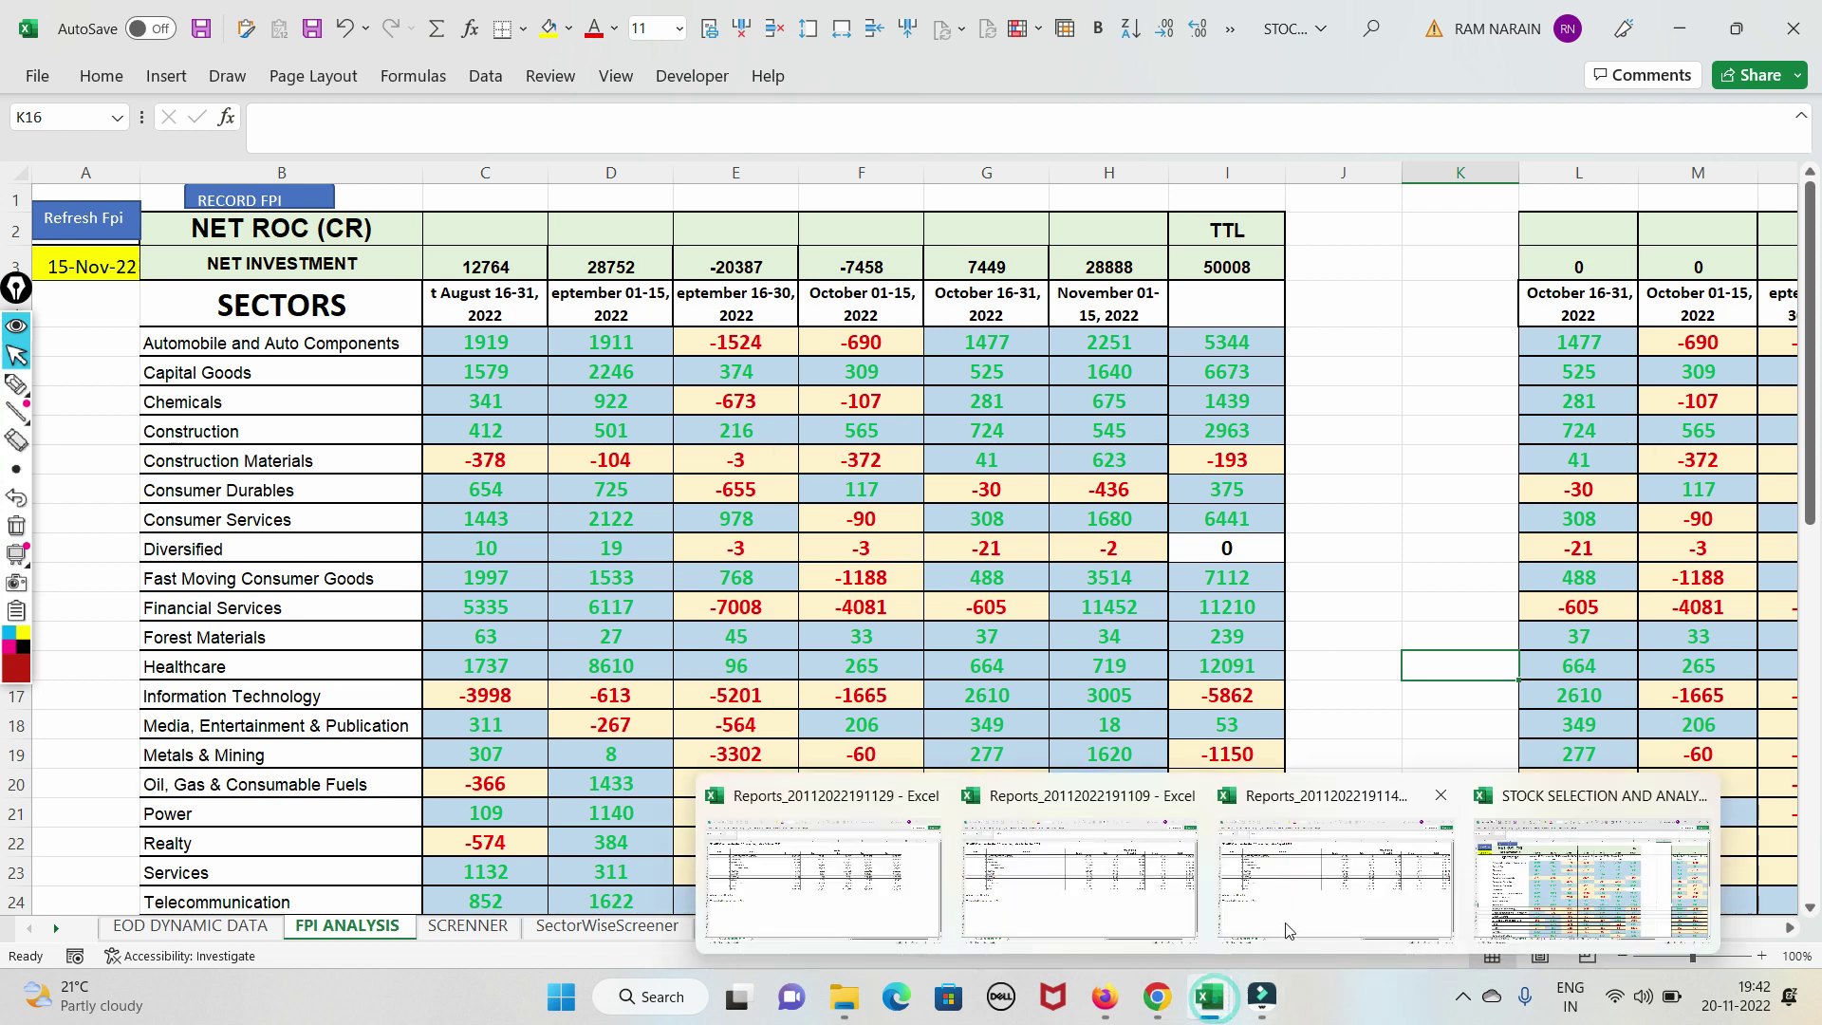
pyautogui.click(863, 915)
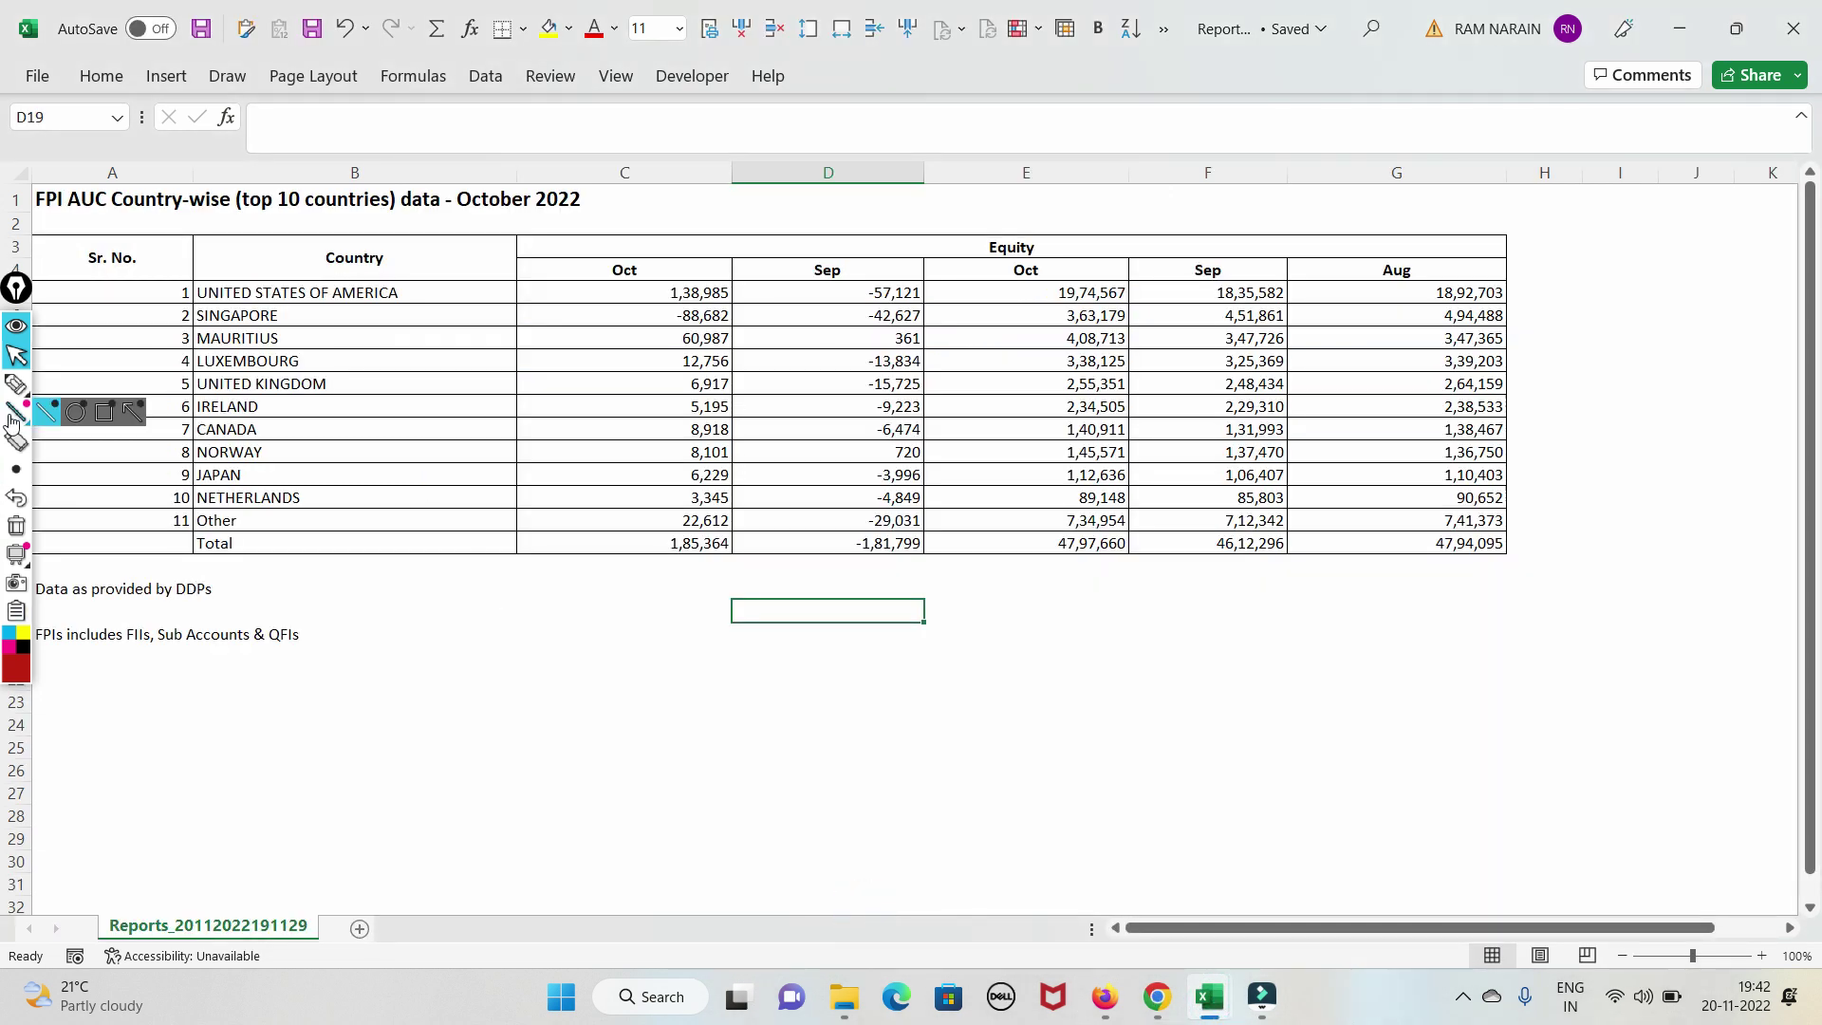
pyautogui.click(17, 383)
pyautogui.moveTo(130, 295)
pyautogui.mouseDown()
pyautogui.moveTo(266, 231)
pyautogui.moveTo(152, 326)
pyautogui.moveTo(218, 277)
pyautogui.moveTo(232, 299)
pyautogui.mouseUp()
pyautogui.moveTo(152, 376)
pyautogui.mouseDown()
pyautogui.moveTo(194, 361)
pyautogui.moveTo(249, 578)
pyautogui.moveTo(189, 302)
pyautogui.mouseUp()
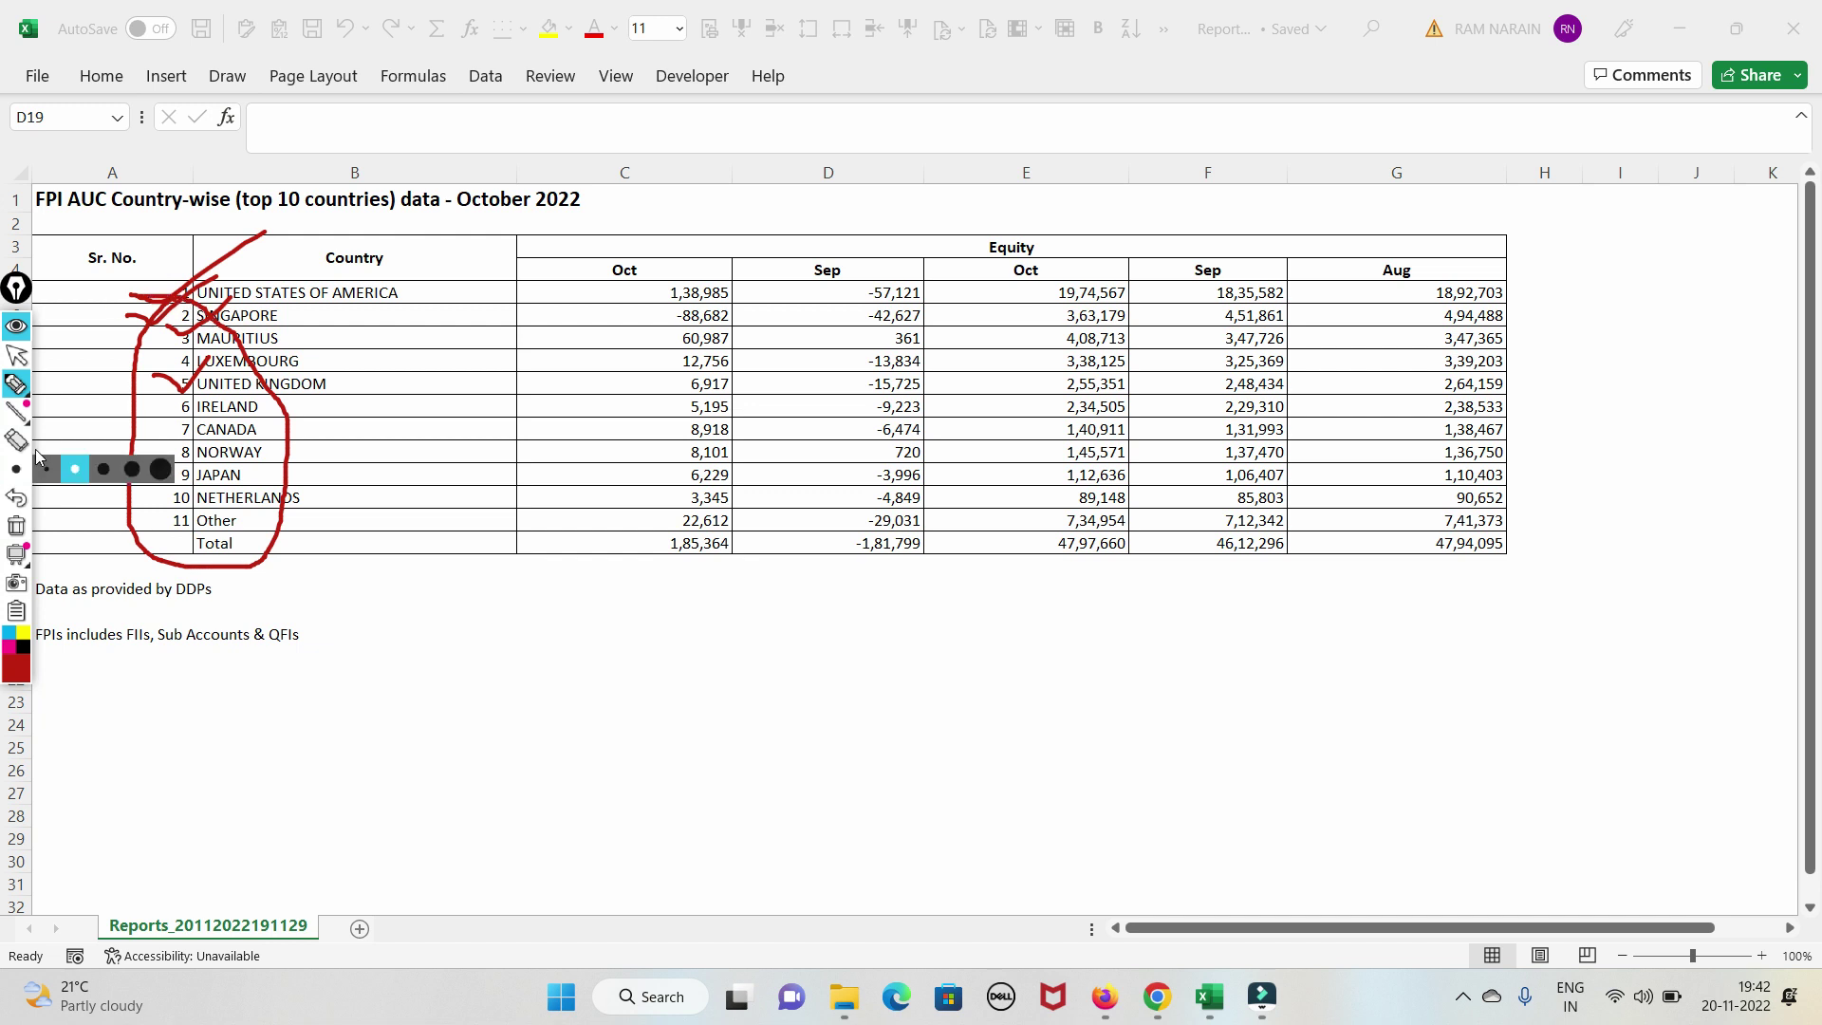
pyautogui.click(15, 525)
pyautogui.moveTo(342, 288); pyautogui.dragTo(465, 267)
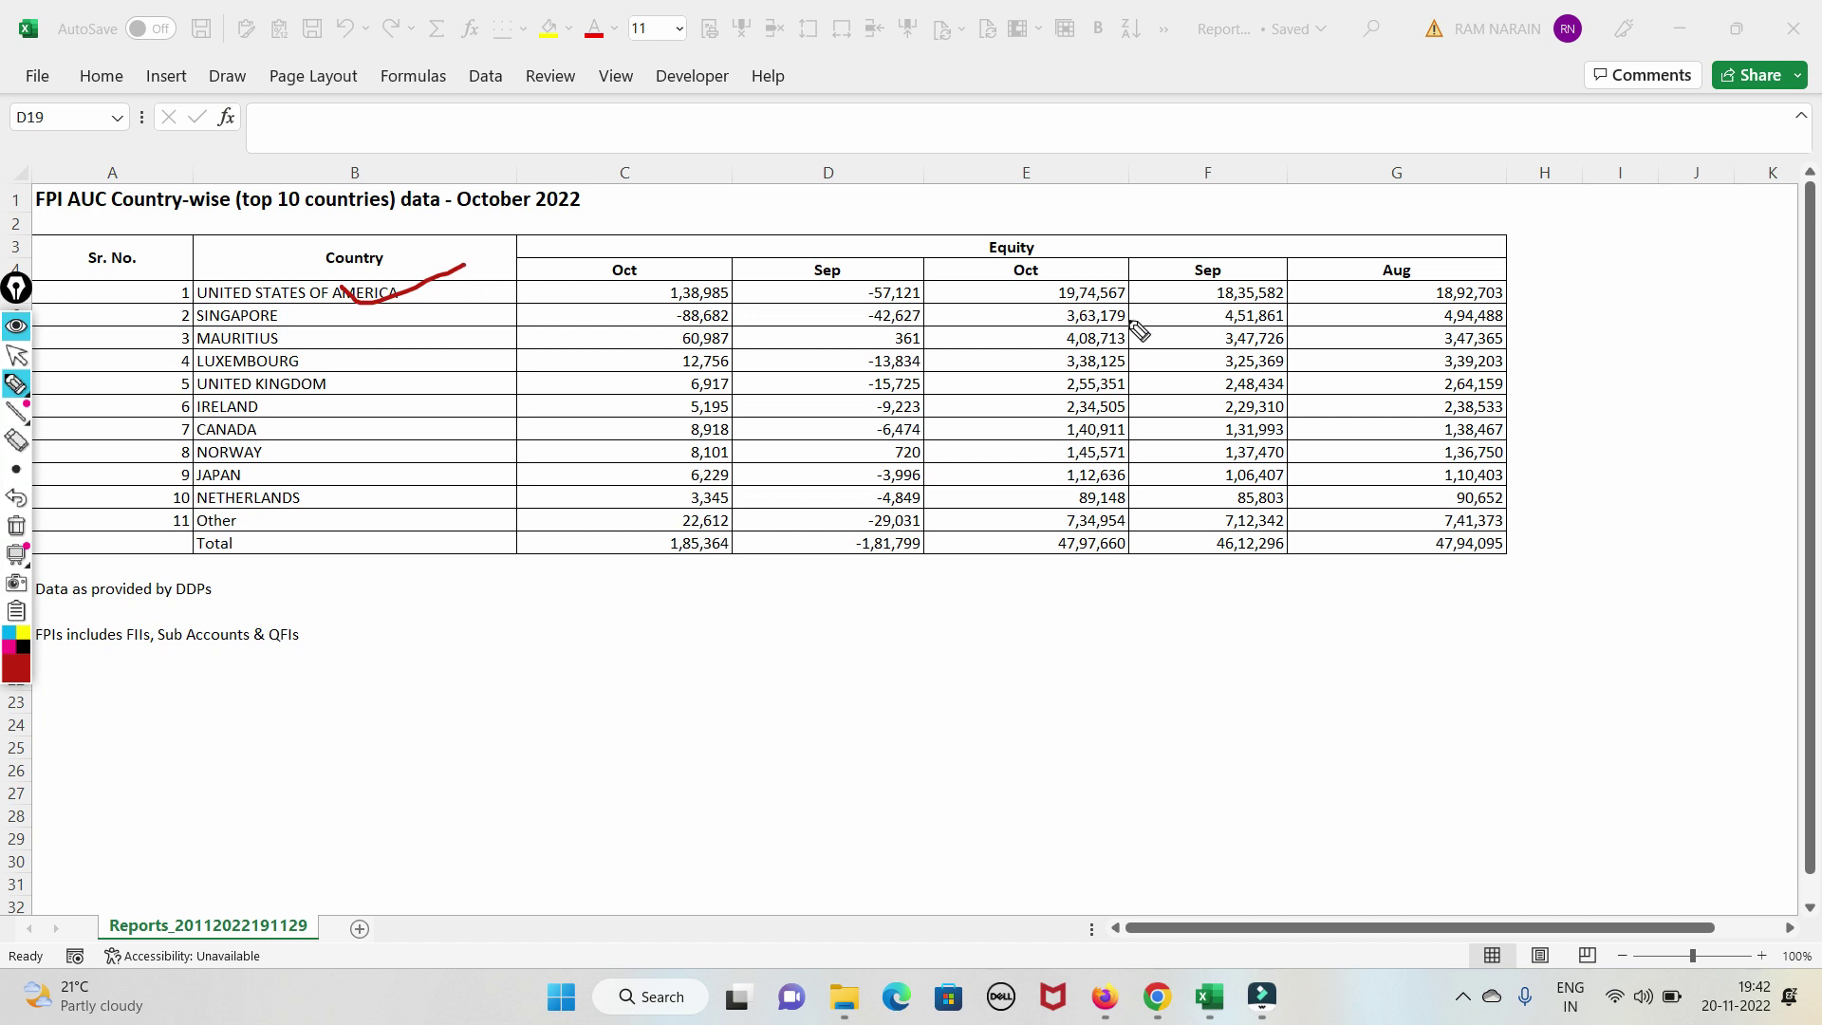
pyautogui.click(15, 525)
pyautogui.press('Escape')
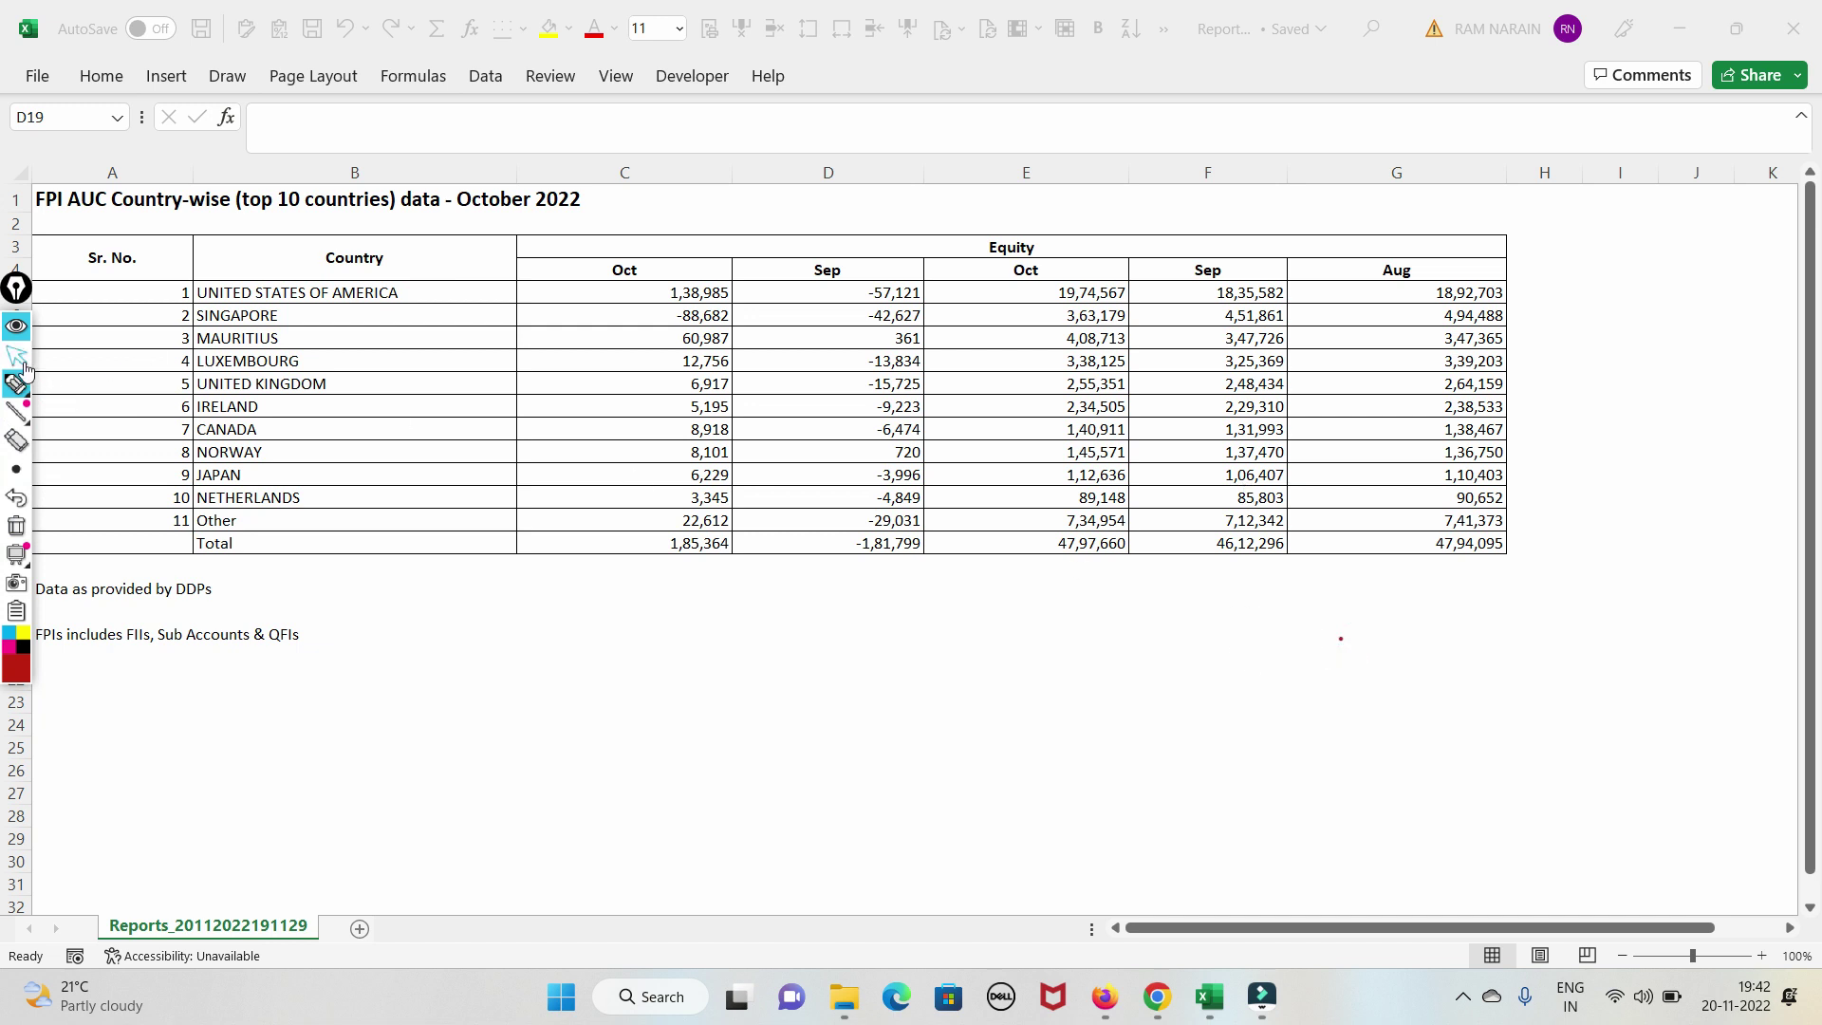
pyautogui.click(1457, 589)
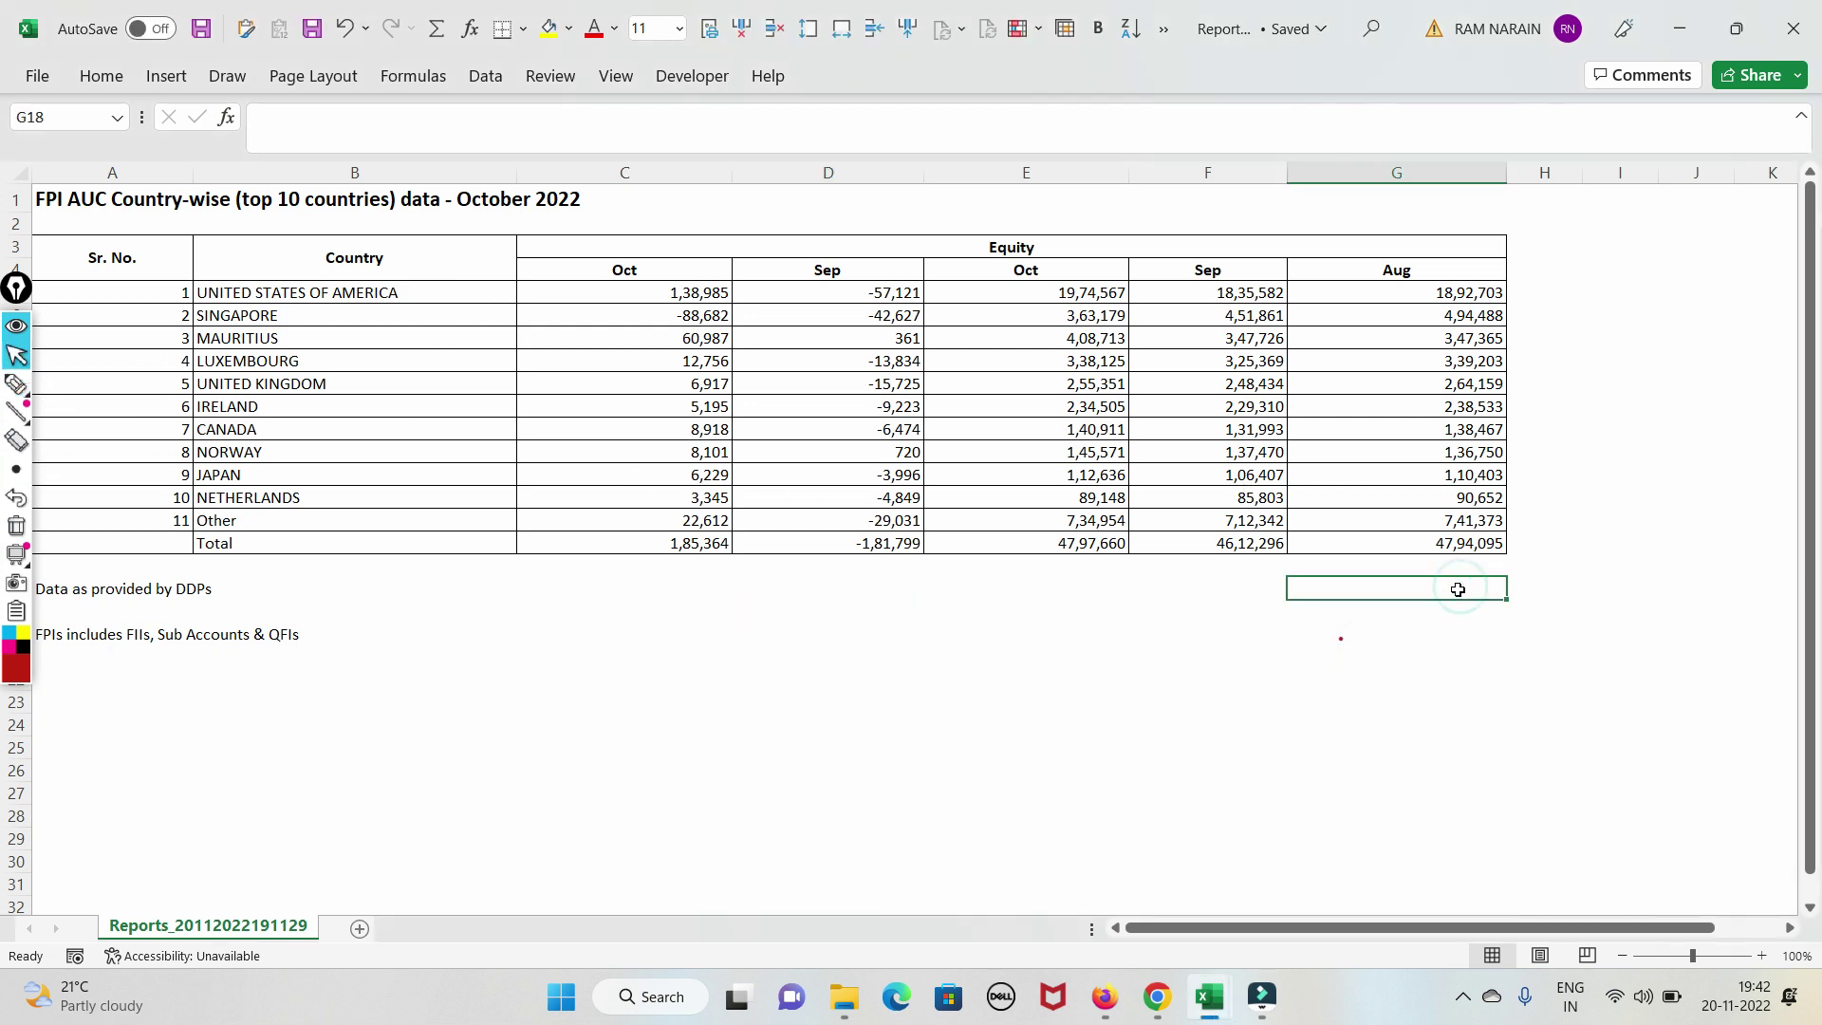
pyautogui.write('=')
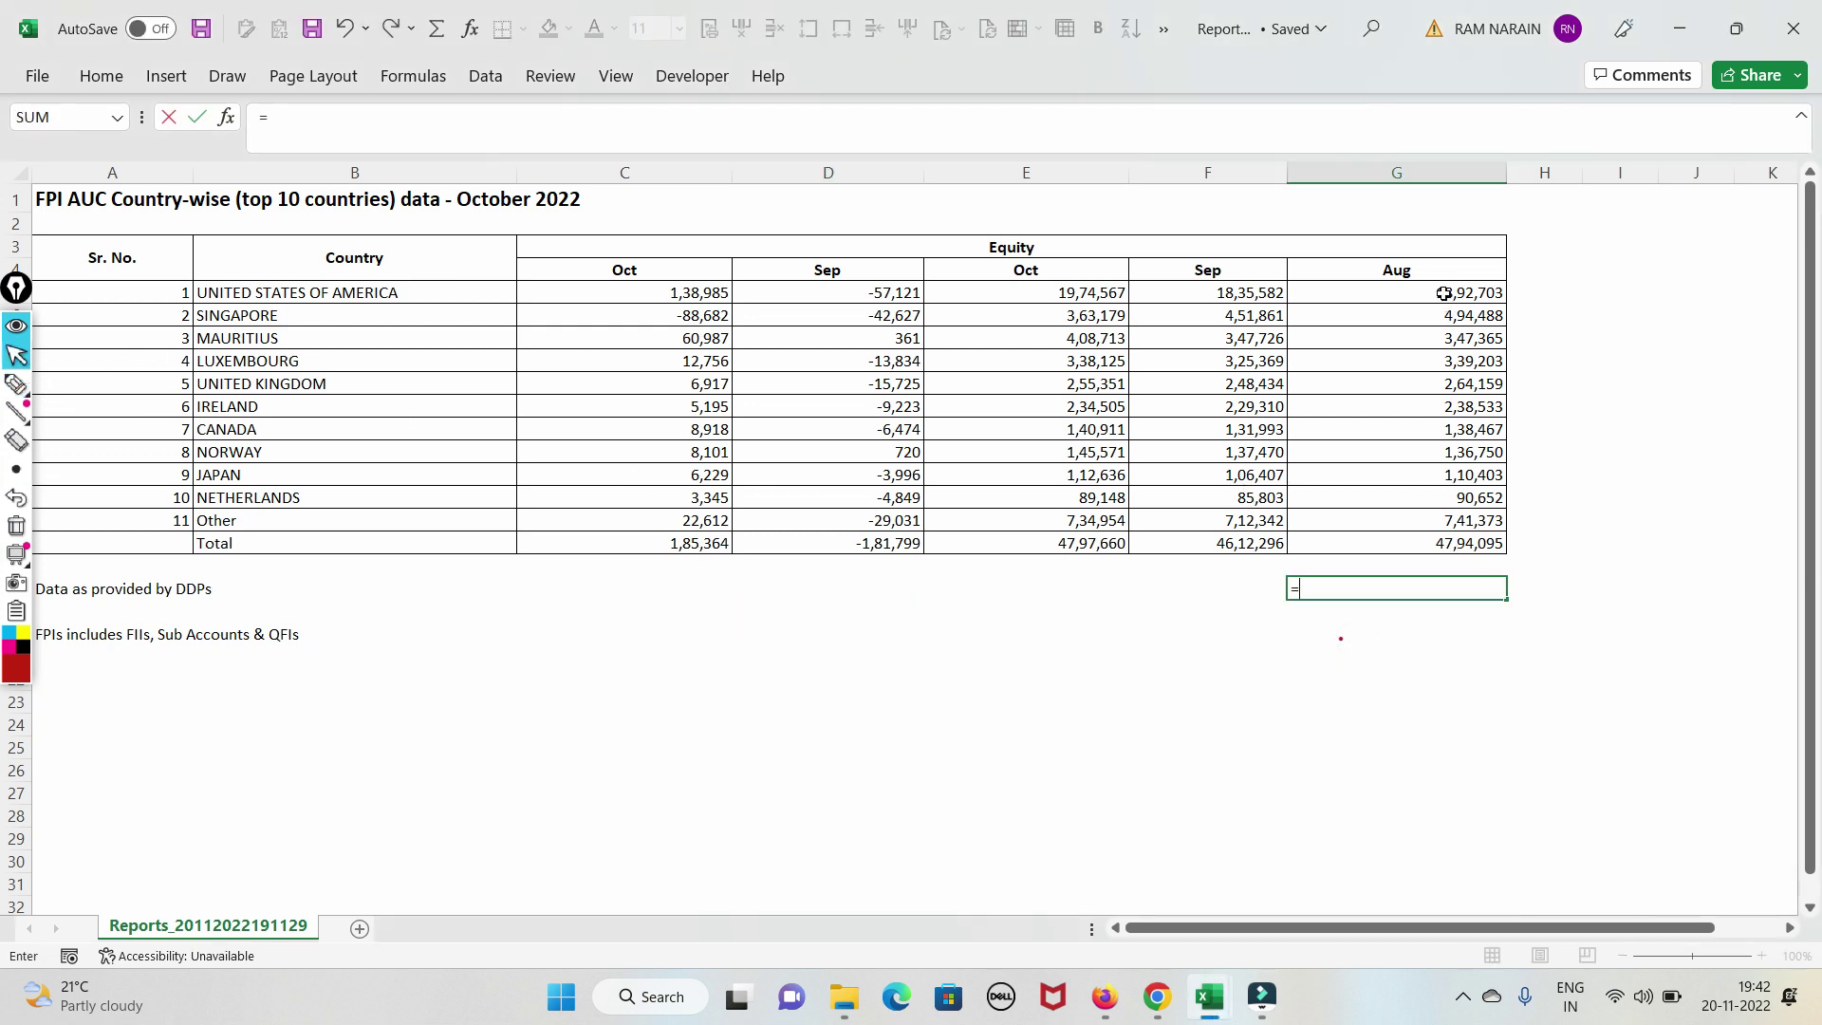
# Step: Enter =G5/G16 in G18 for the US share of the August total
pyautogui.click(1443, 294)
pyautogui.write('/')
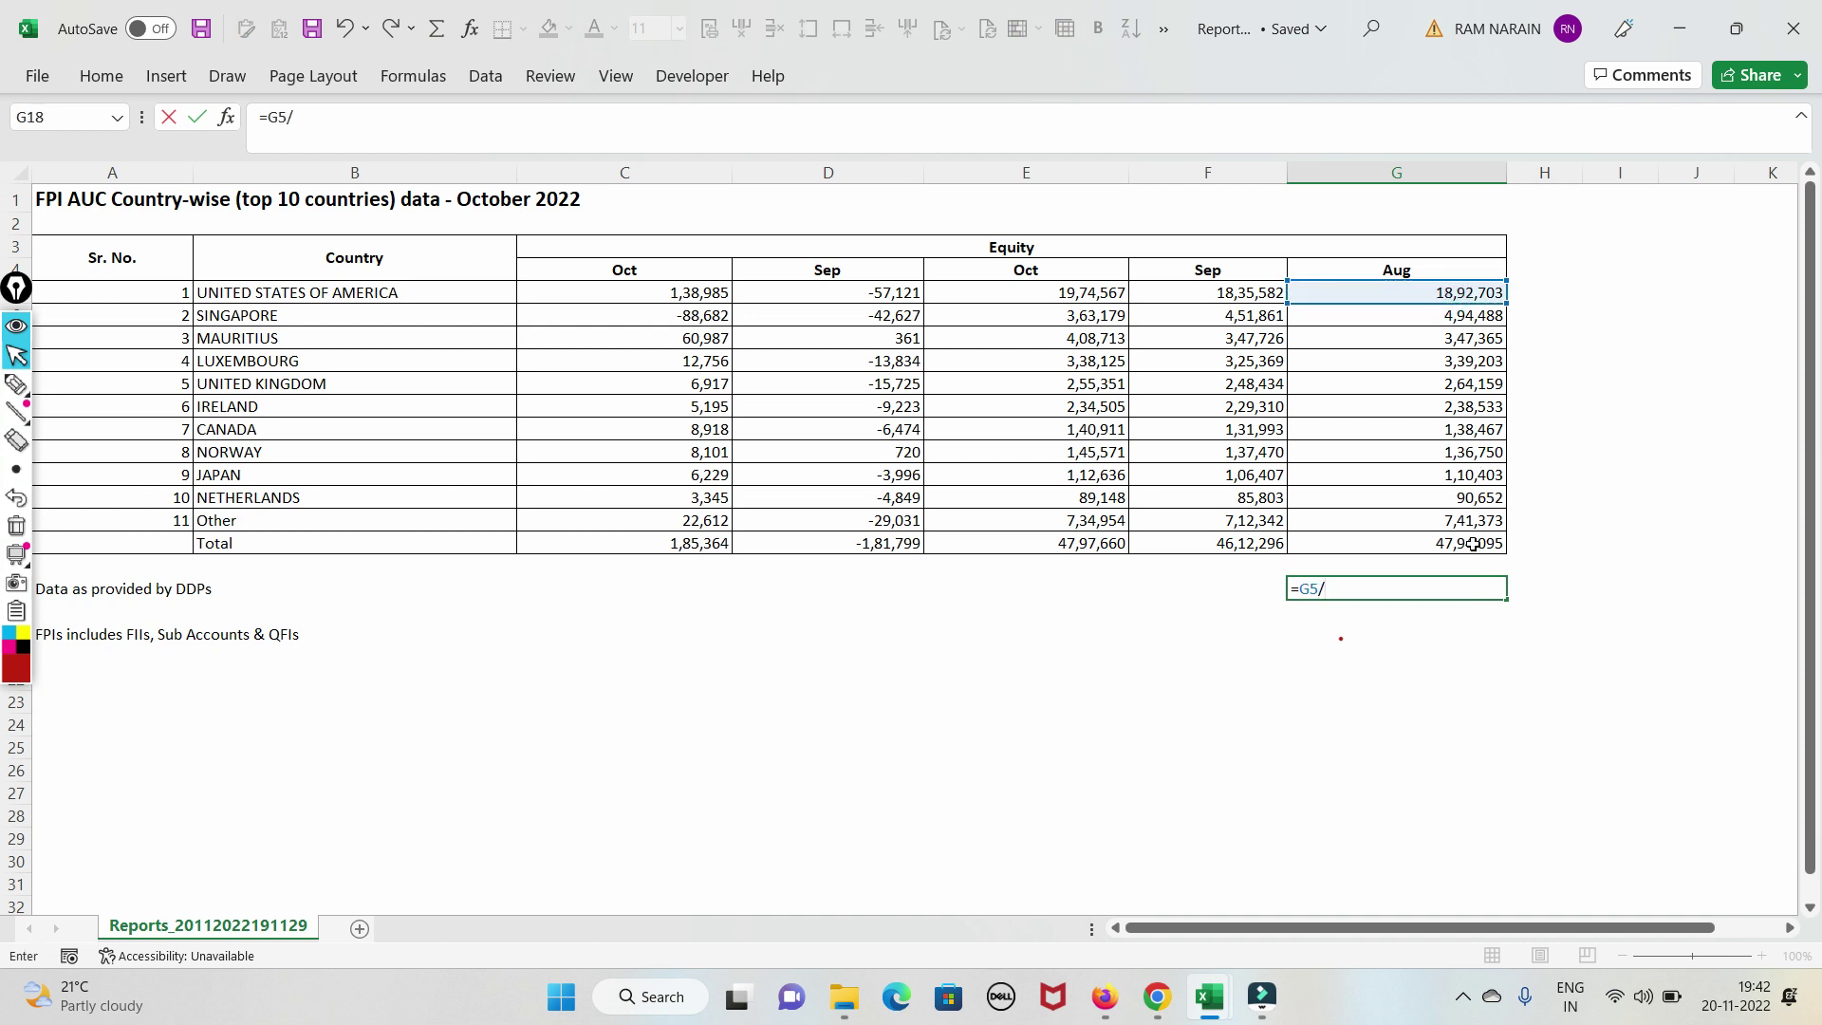
pyautogui.click(1471, 544)
pyautogui.press('Return')
pyautogui.click(1434, 585)
# Step: Format G18 as a percentage and fill it left to C18, giving 75%, 31%, 41%, 40%, 39%
pyautogui.click(98, 76)
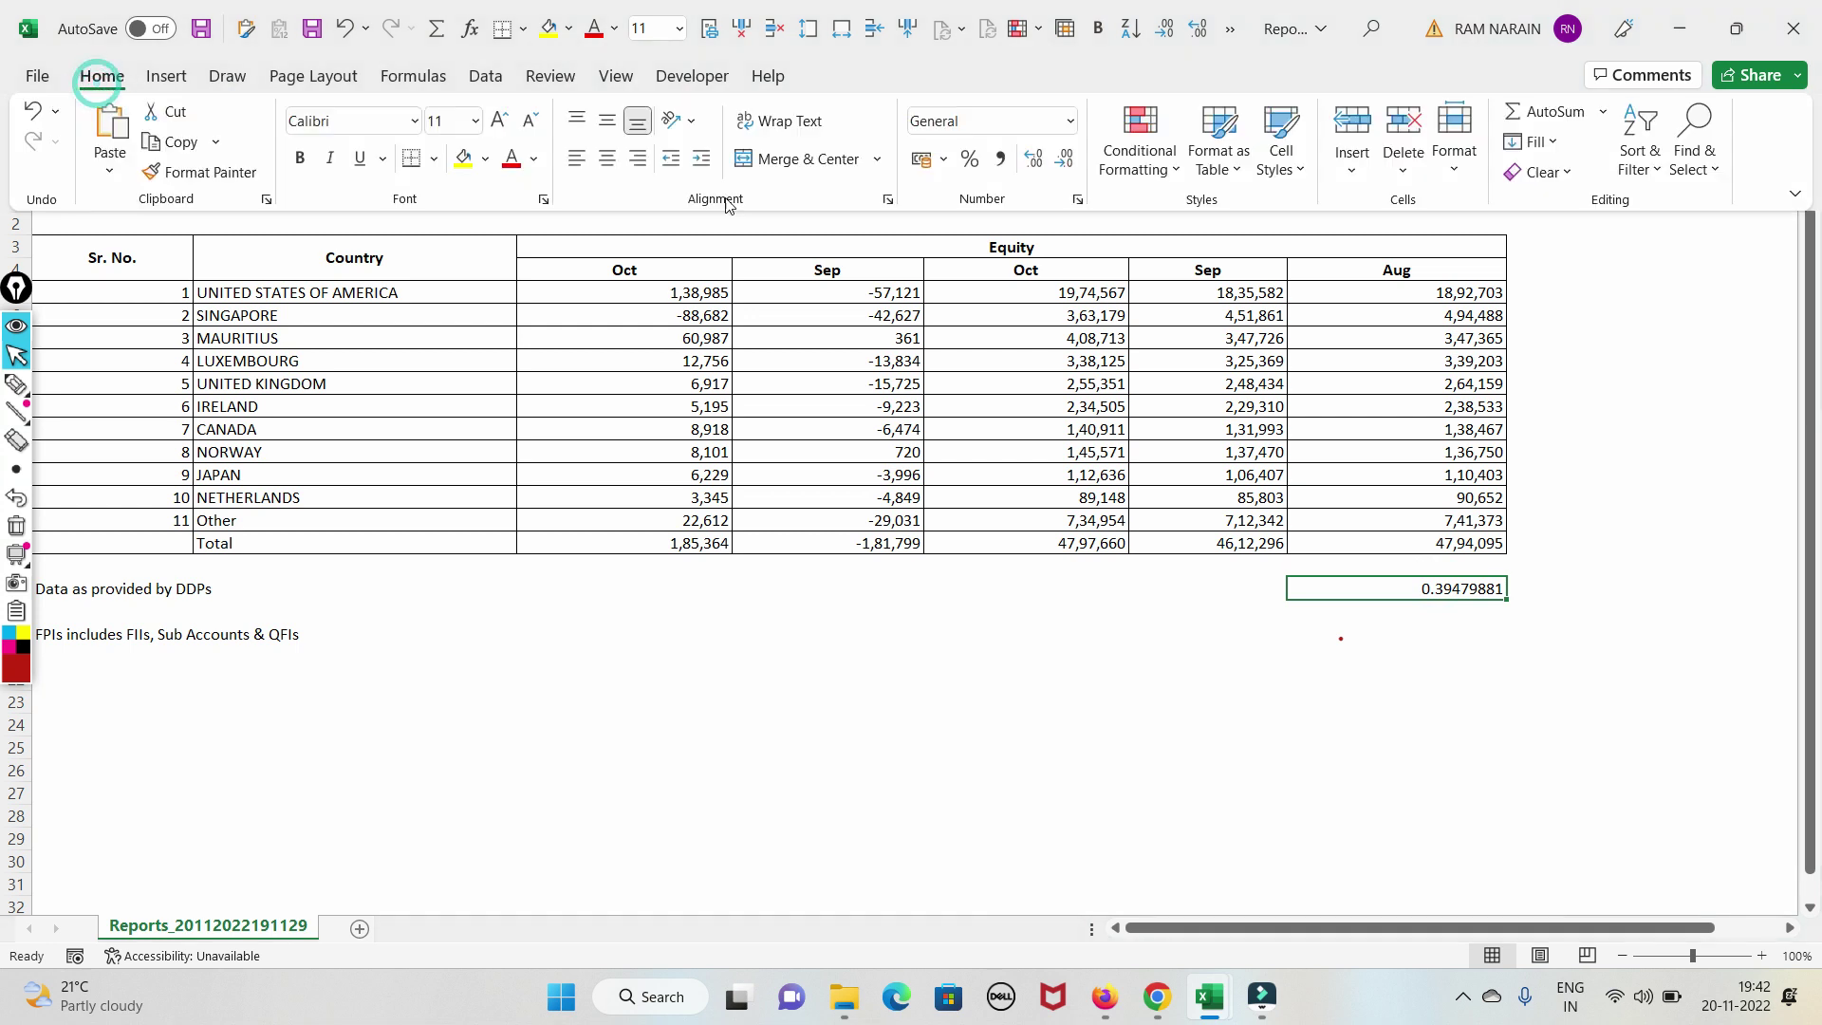
pyautogui.click(967, 159)
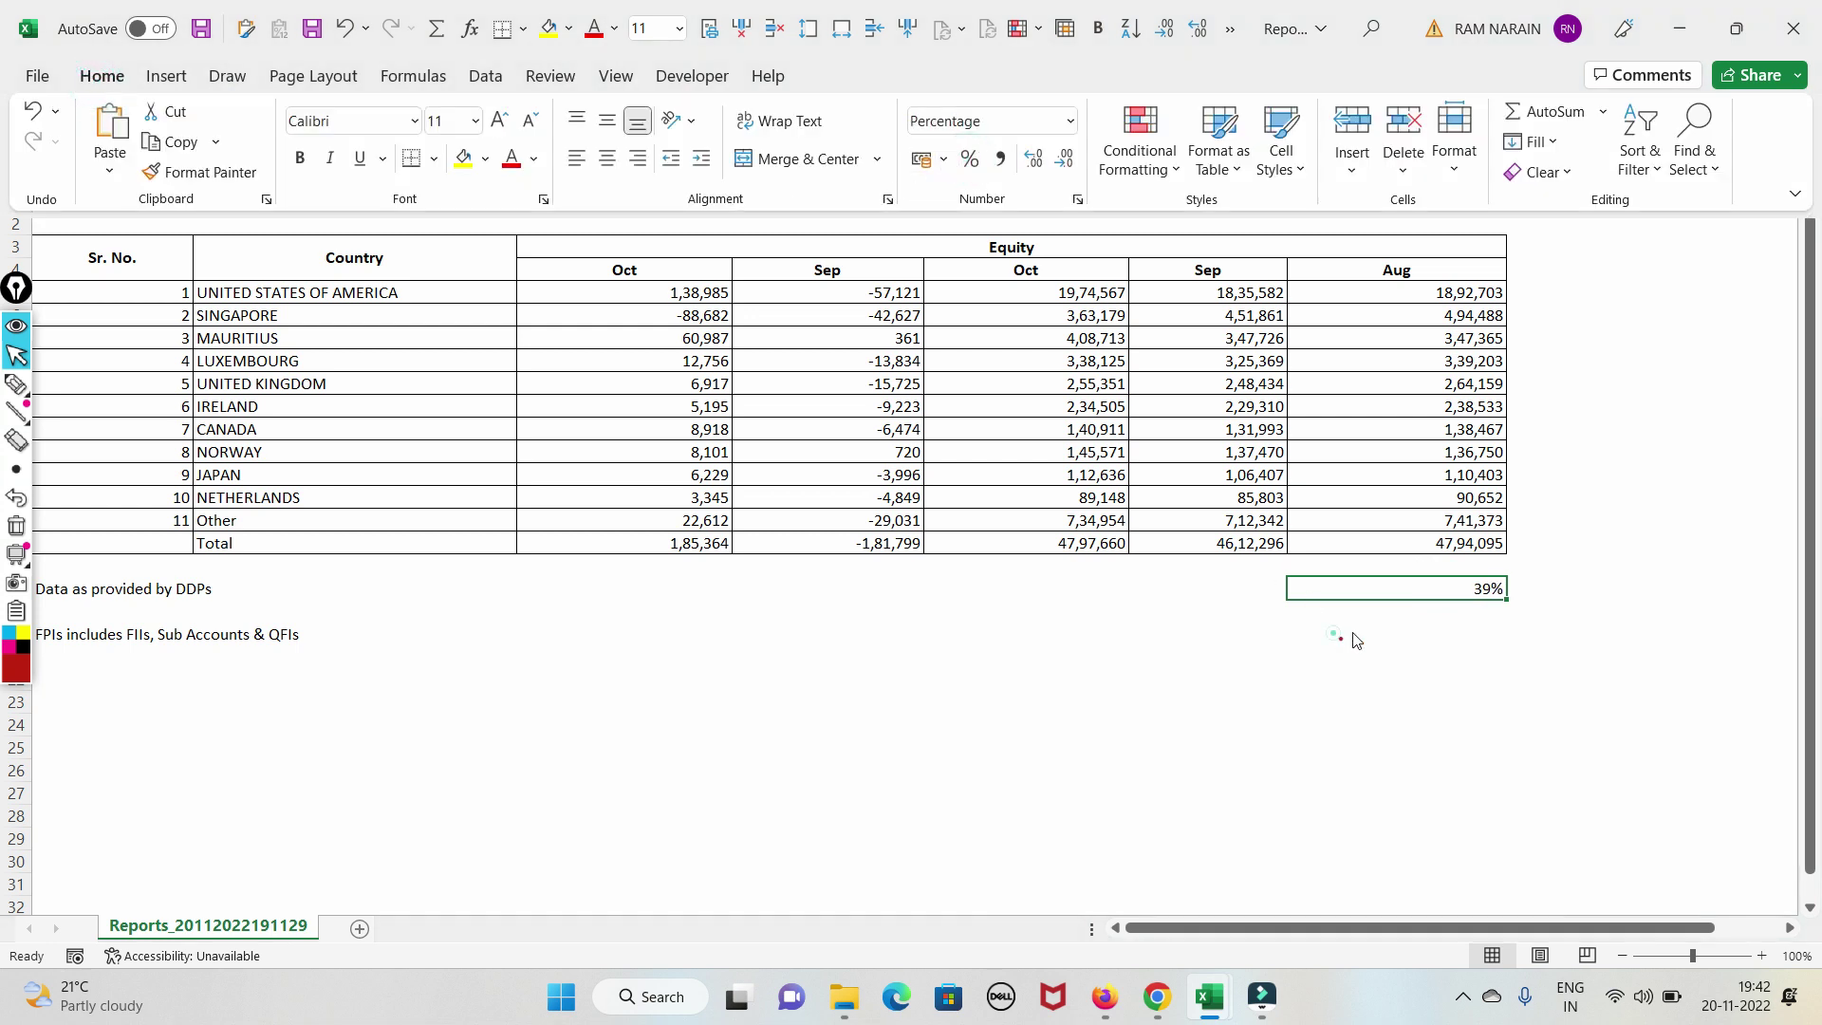
pyautogui.click(1332, 632)
pyautogui.click(1455, 623)
pyautogui.click(1480, 596)
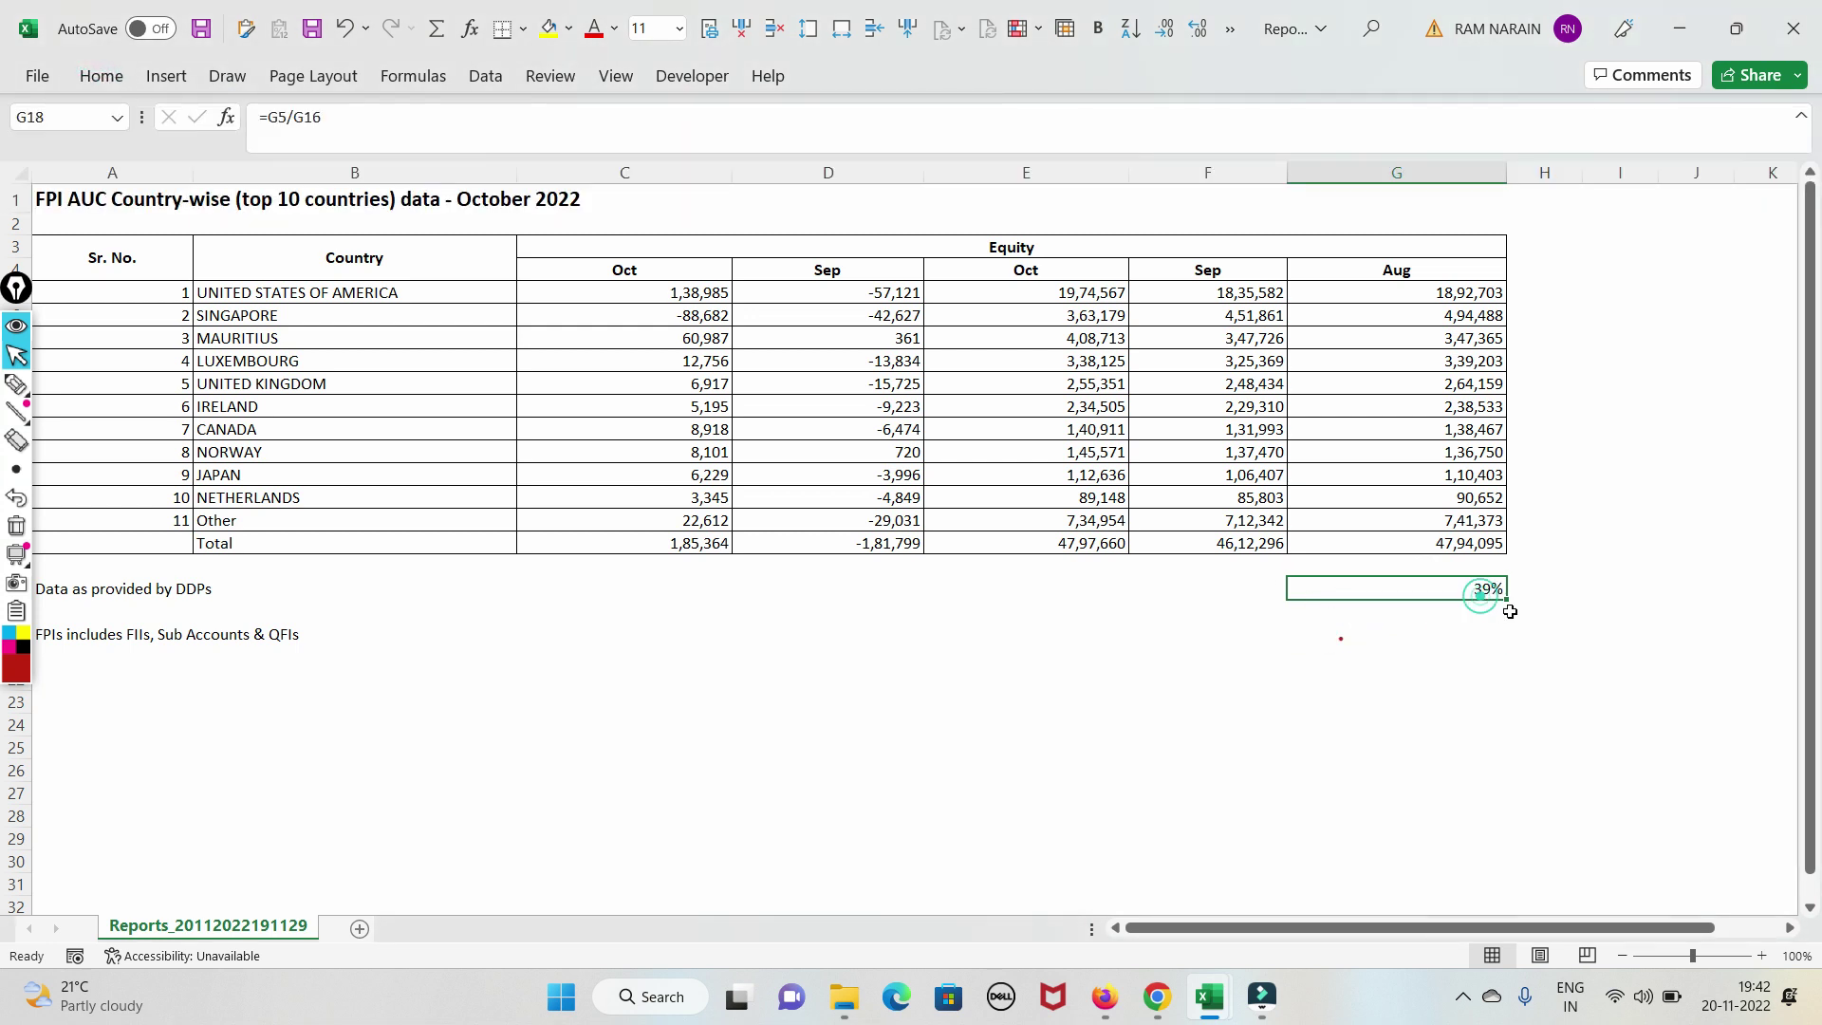
pyautogui.moveTo(1507, 599); pyautogui.dragTo(621, 607)
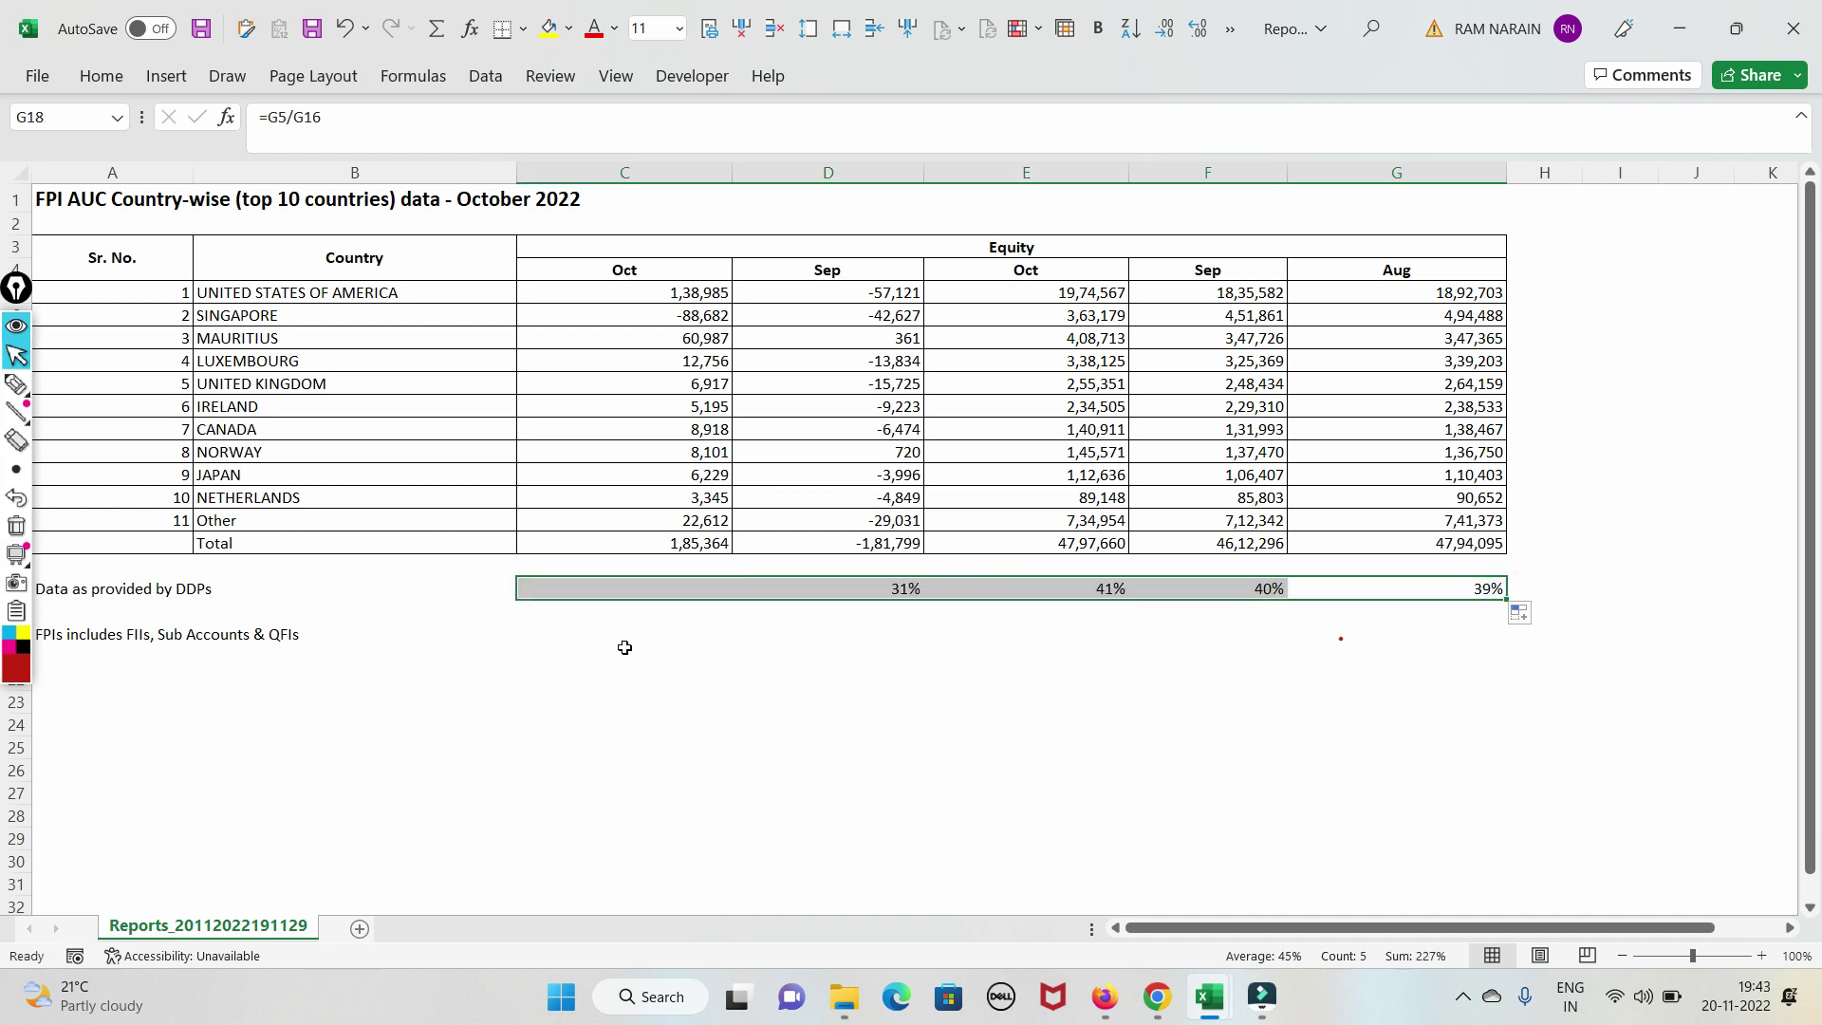
pyautogui.click(740, 672)
pyautogui.click(16, 383)
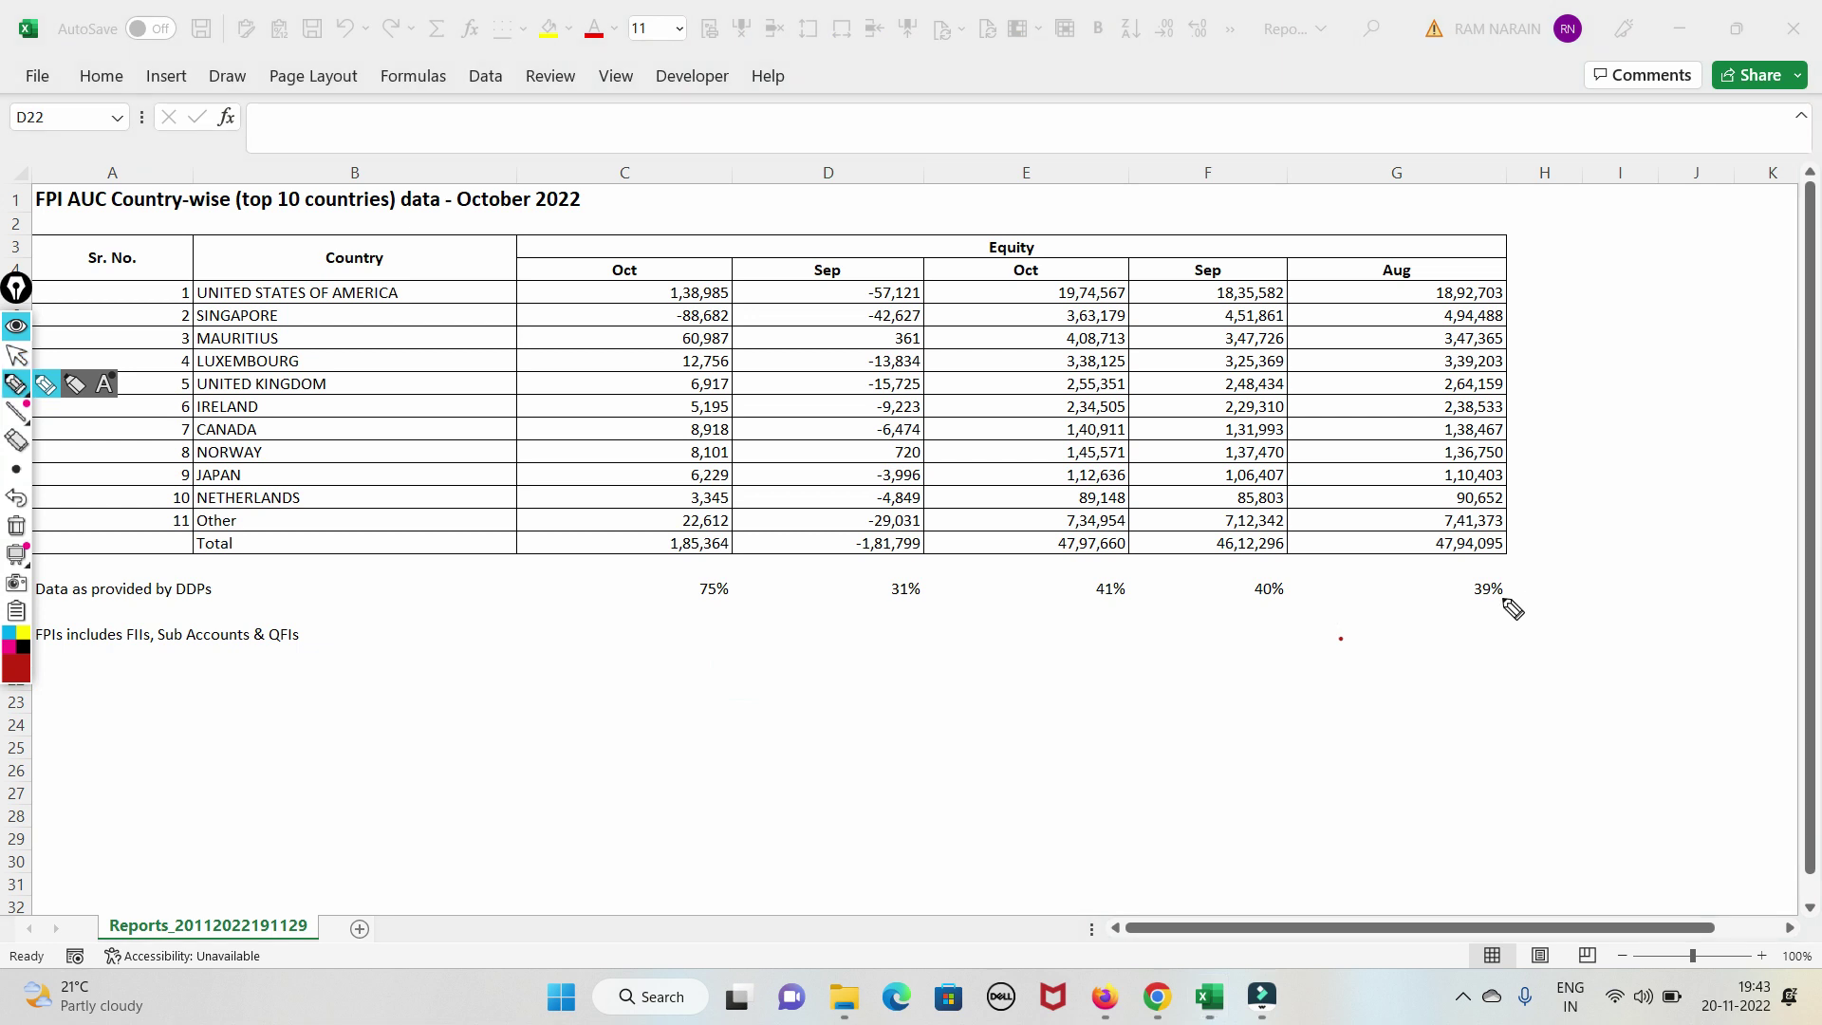
pyautogui.moveTo(1530, 577); pyautogui.dragTo(1526, 573)
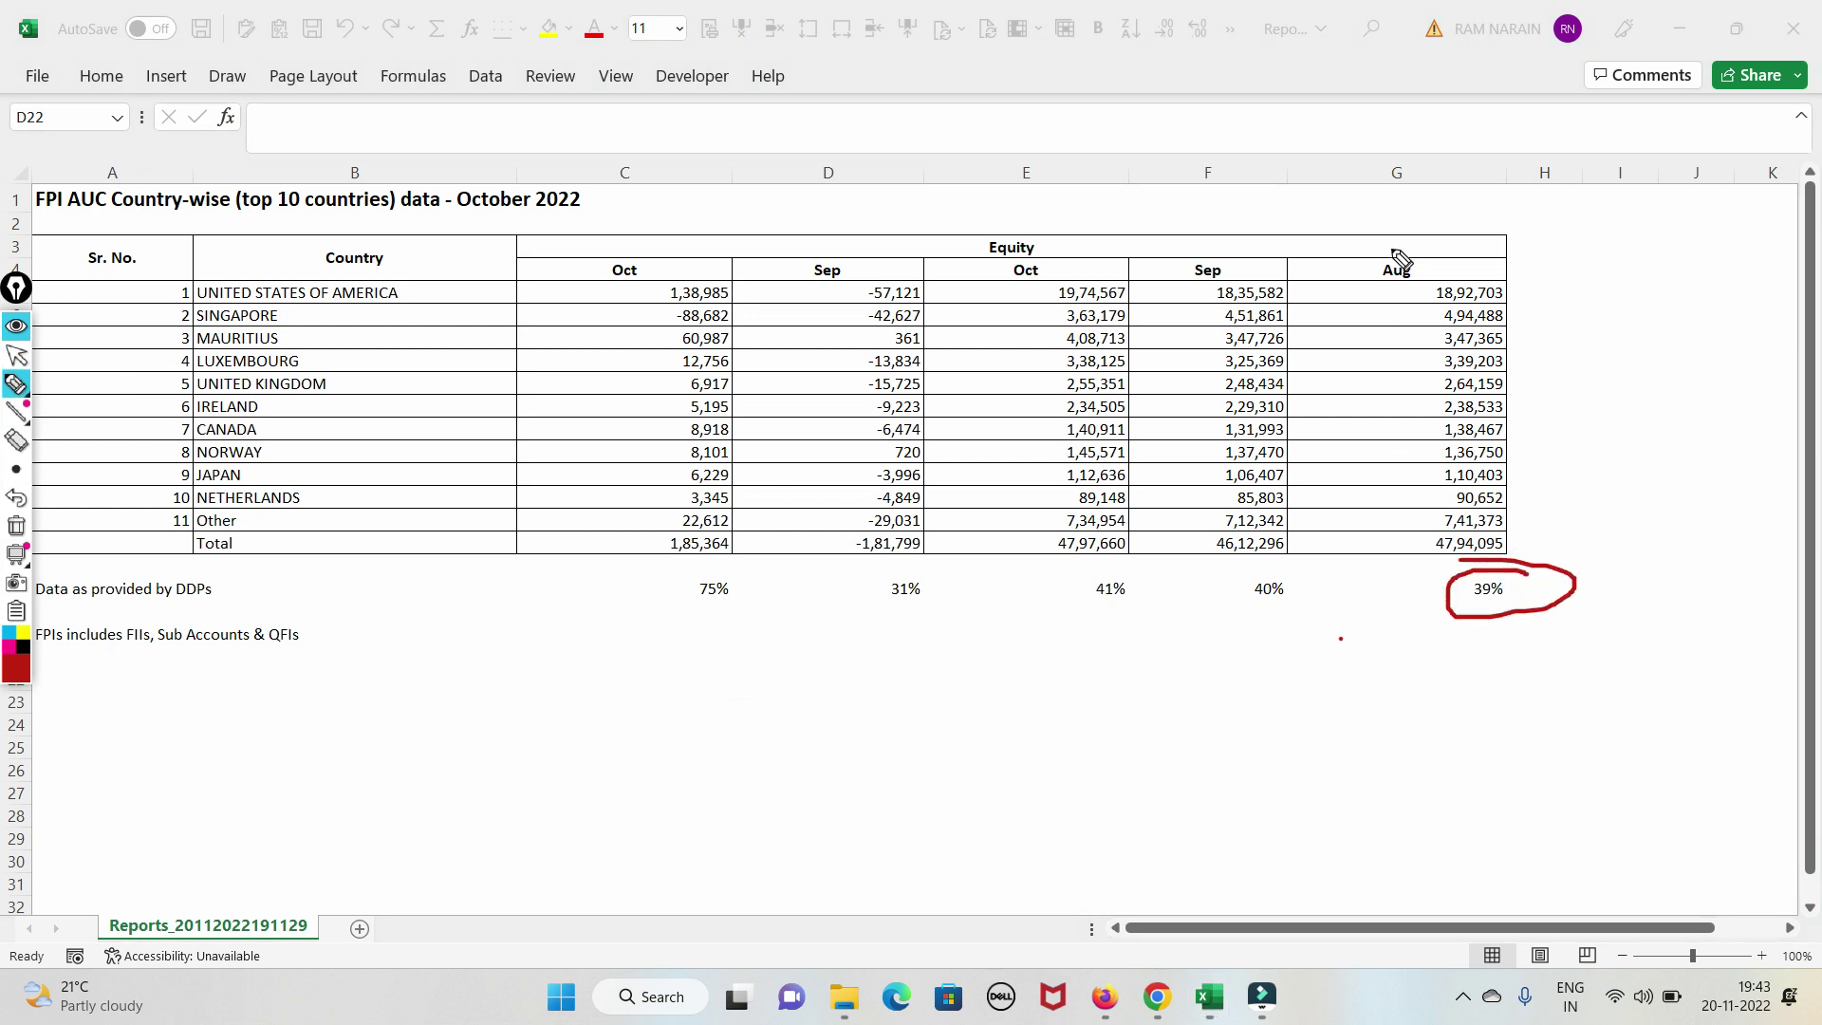
pyautogui.moveTo(1395, 280); pyautogui.dragTo(1563, 226)
pyautogui.moveTo(1307, 580); pyautogui.dragTo(1322, 610)
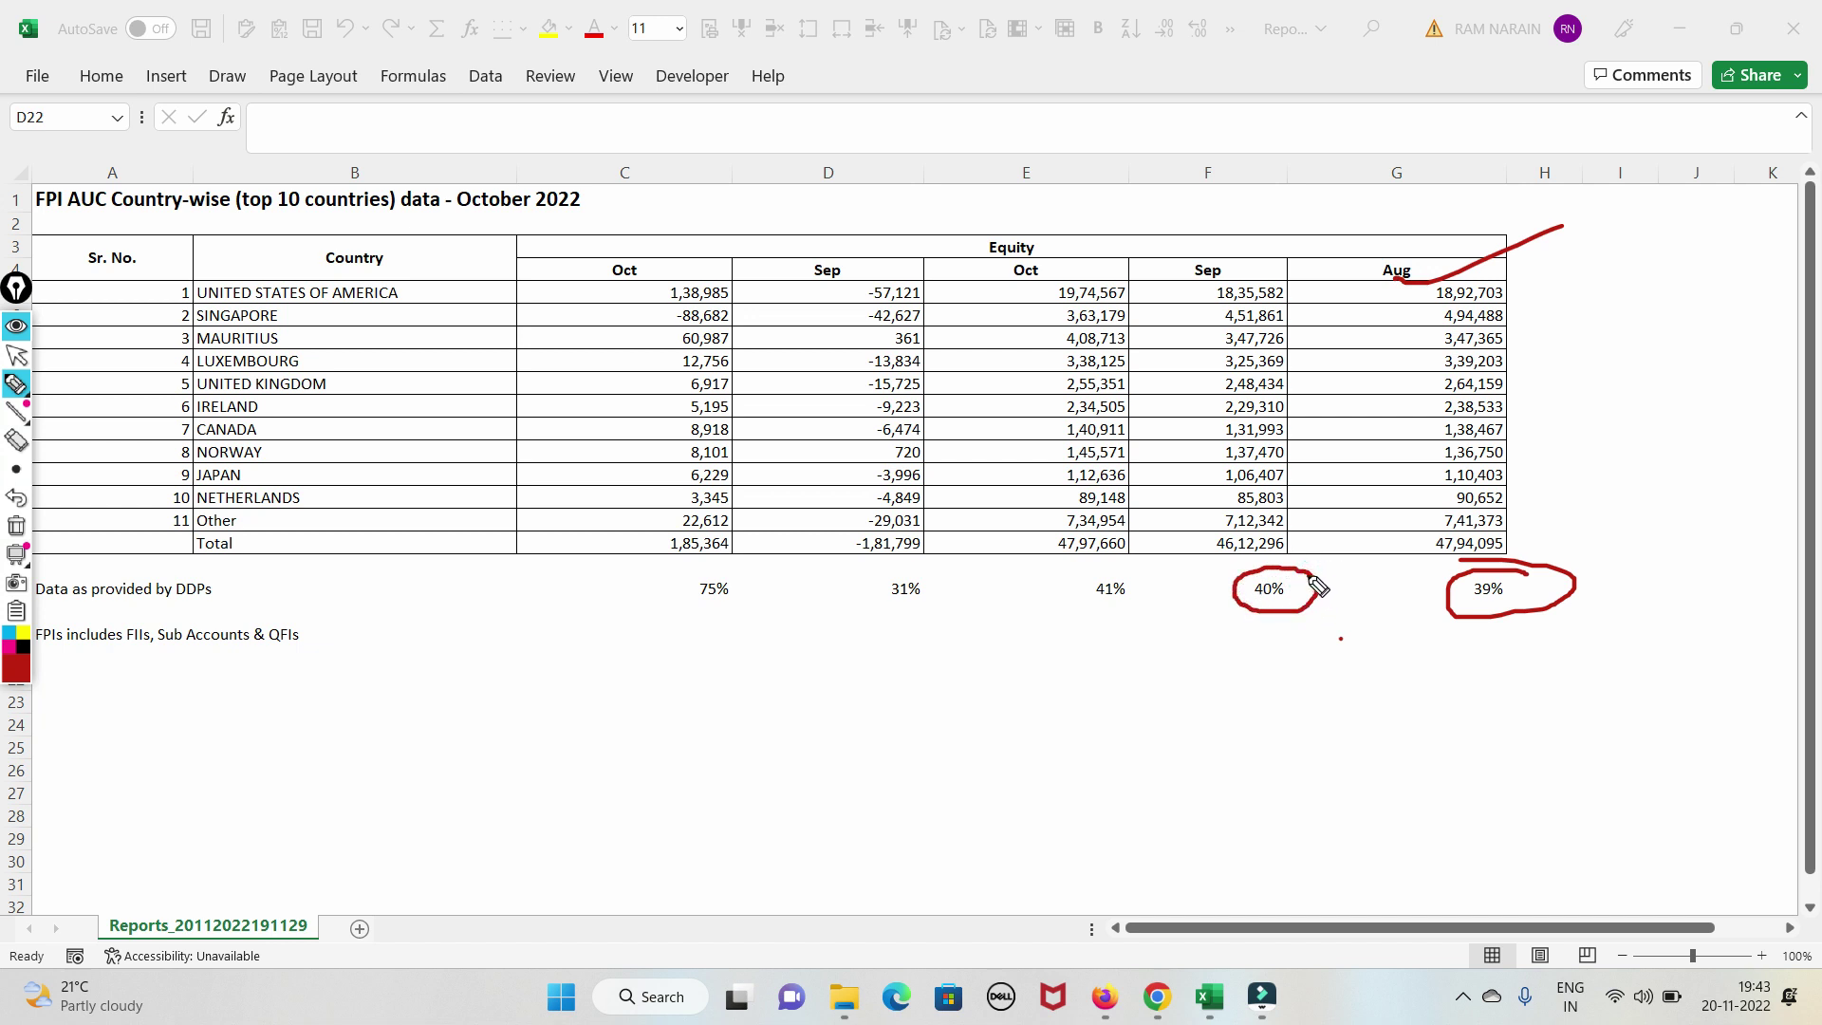
pyautogui.moveTo(1144, 592)
pyautogui.mouseDown()
pyautogui.moveTo(1067, 580)
pyautogui.moveTo(1153, 621)
pyautogui.moveTo(1159, 599)
pyautogui.moveTo(1327, 529)
pyautogui.mouseUp()
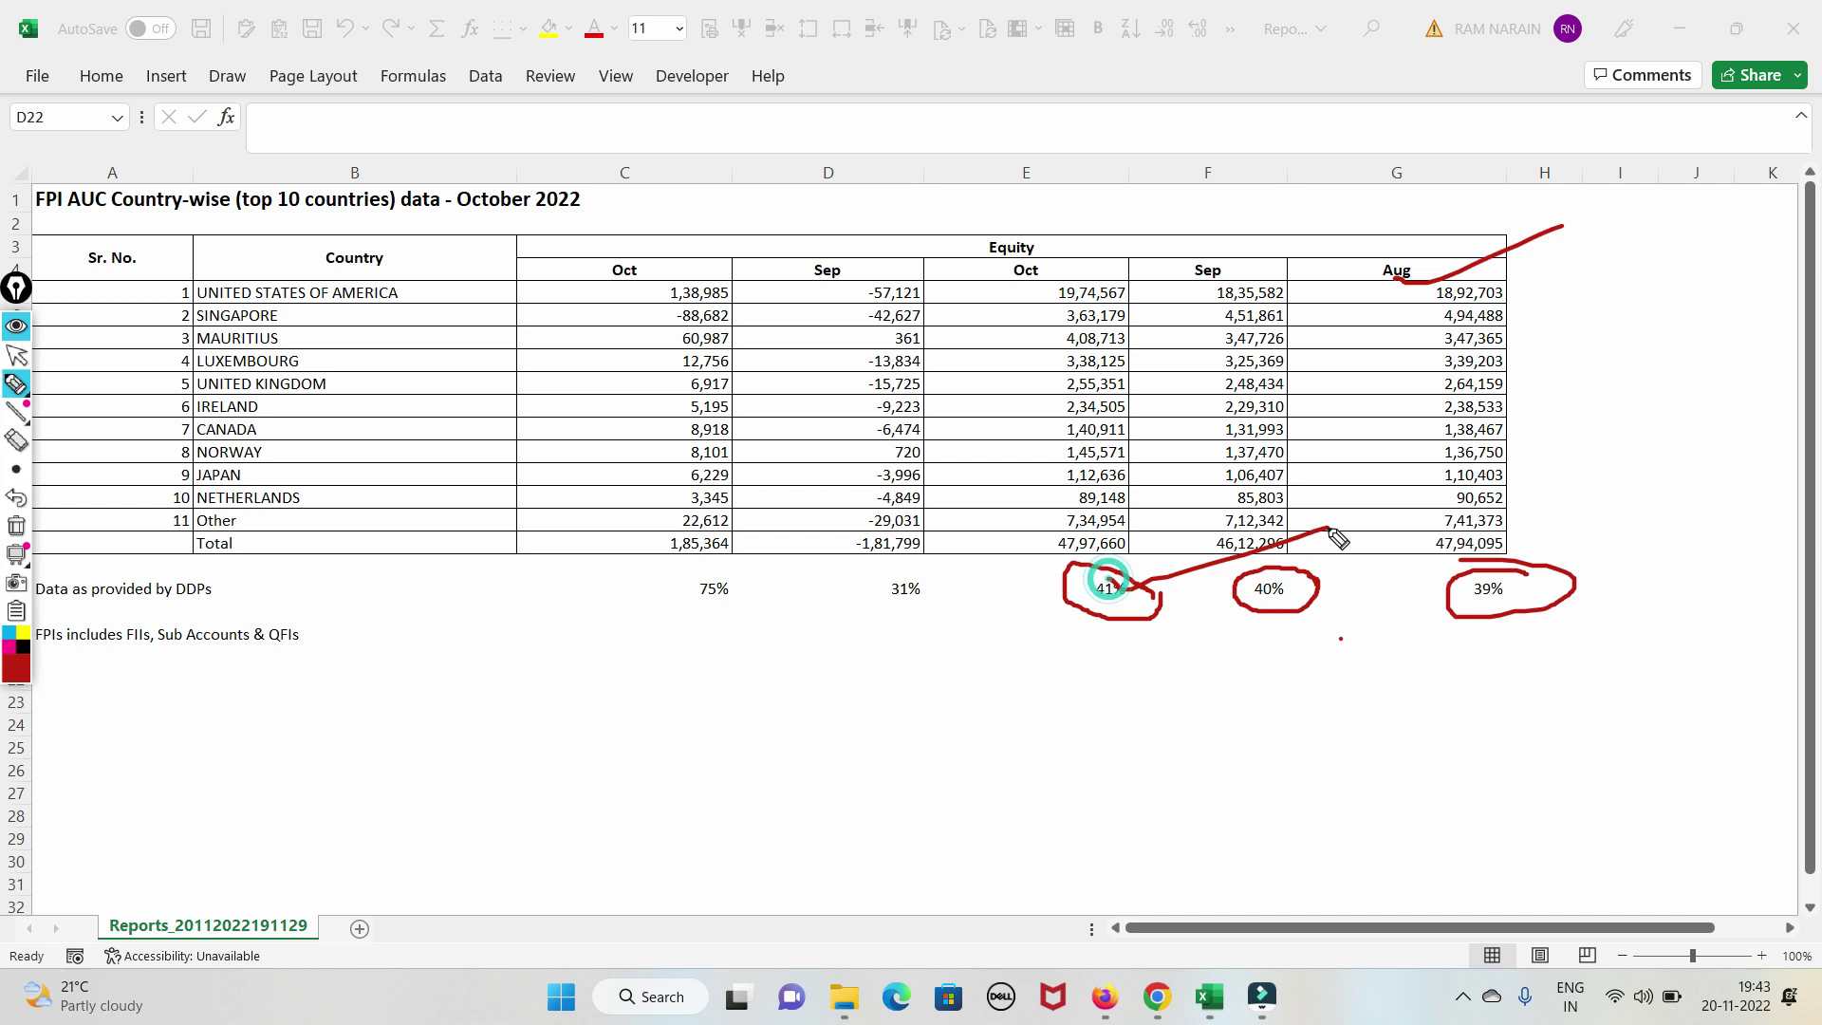
pyautogui.moveTo(952, 585)
pyautogui.mouseDown()
pyautogui.moveTo(904, 571)
pyautogui.moveTo(874, 607)
pyautogui.moveTo(963, 617)
pyautogui.moveTo(980, 519)
pyautogui.mouseUp()
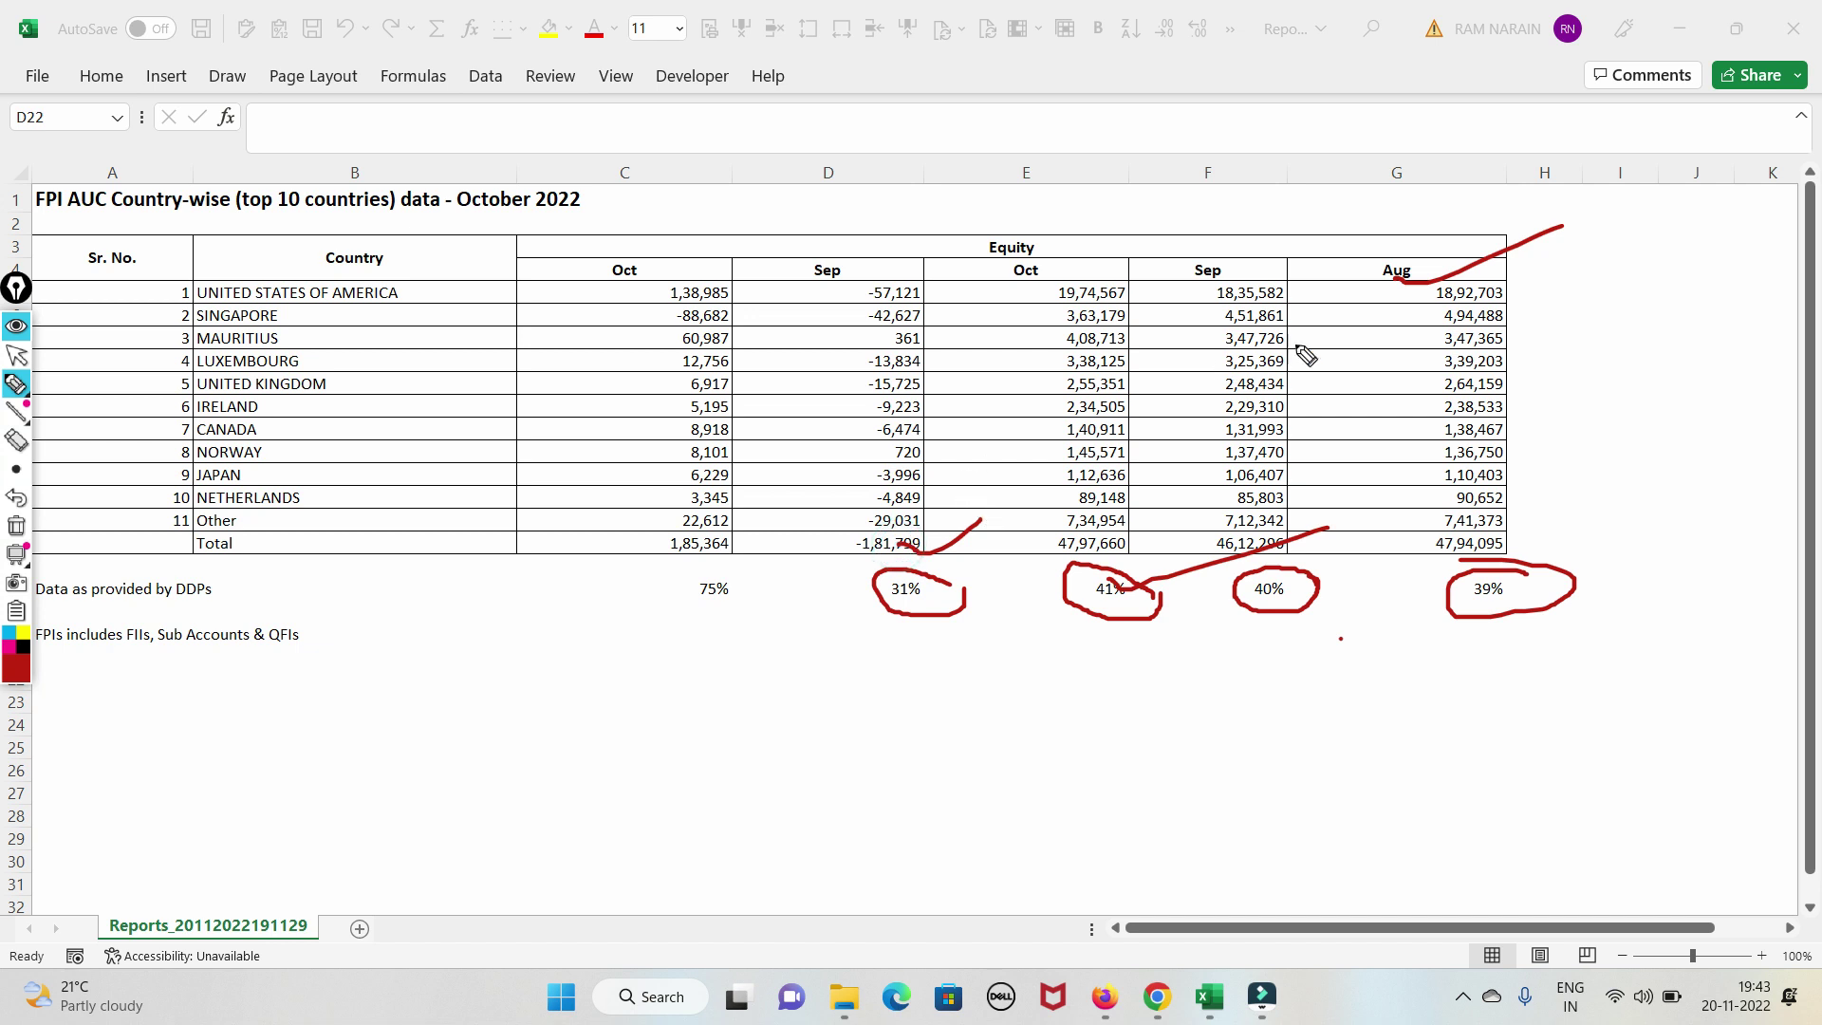
pyautogui.moveTo(1414, 295); pyautogui.dragTo(1516, 247)
pyautogui.moveTo(1292, 281)
pyautogui.mouseDown()
pyautogui.moveTo(1219, 274)
pyautogui.moveTo(1188, 306)
pyautogui.moveTo(1281, 318)
pyautogui.moveTo(1295, 281)
pyautogui.mouseUp()
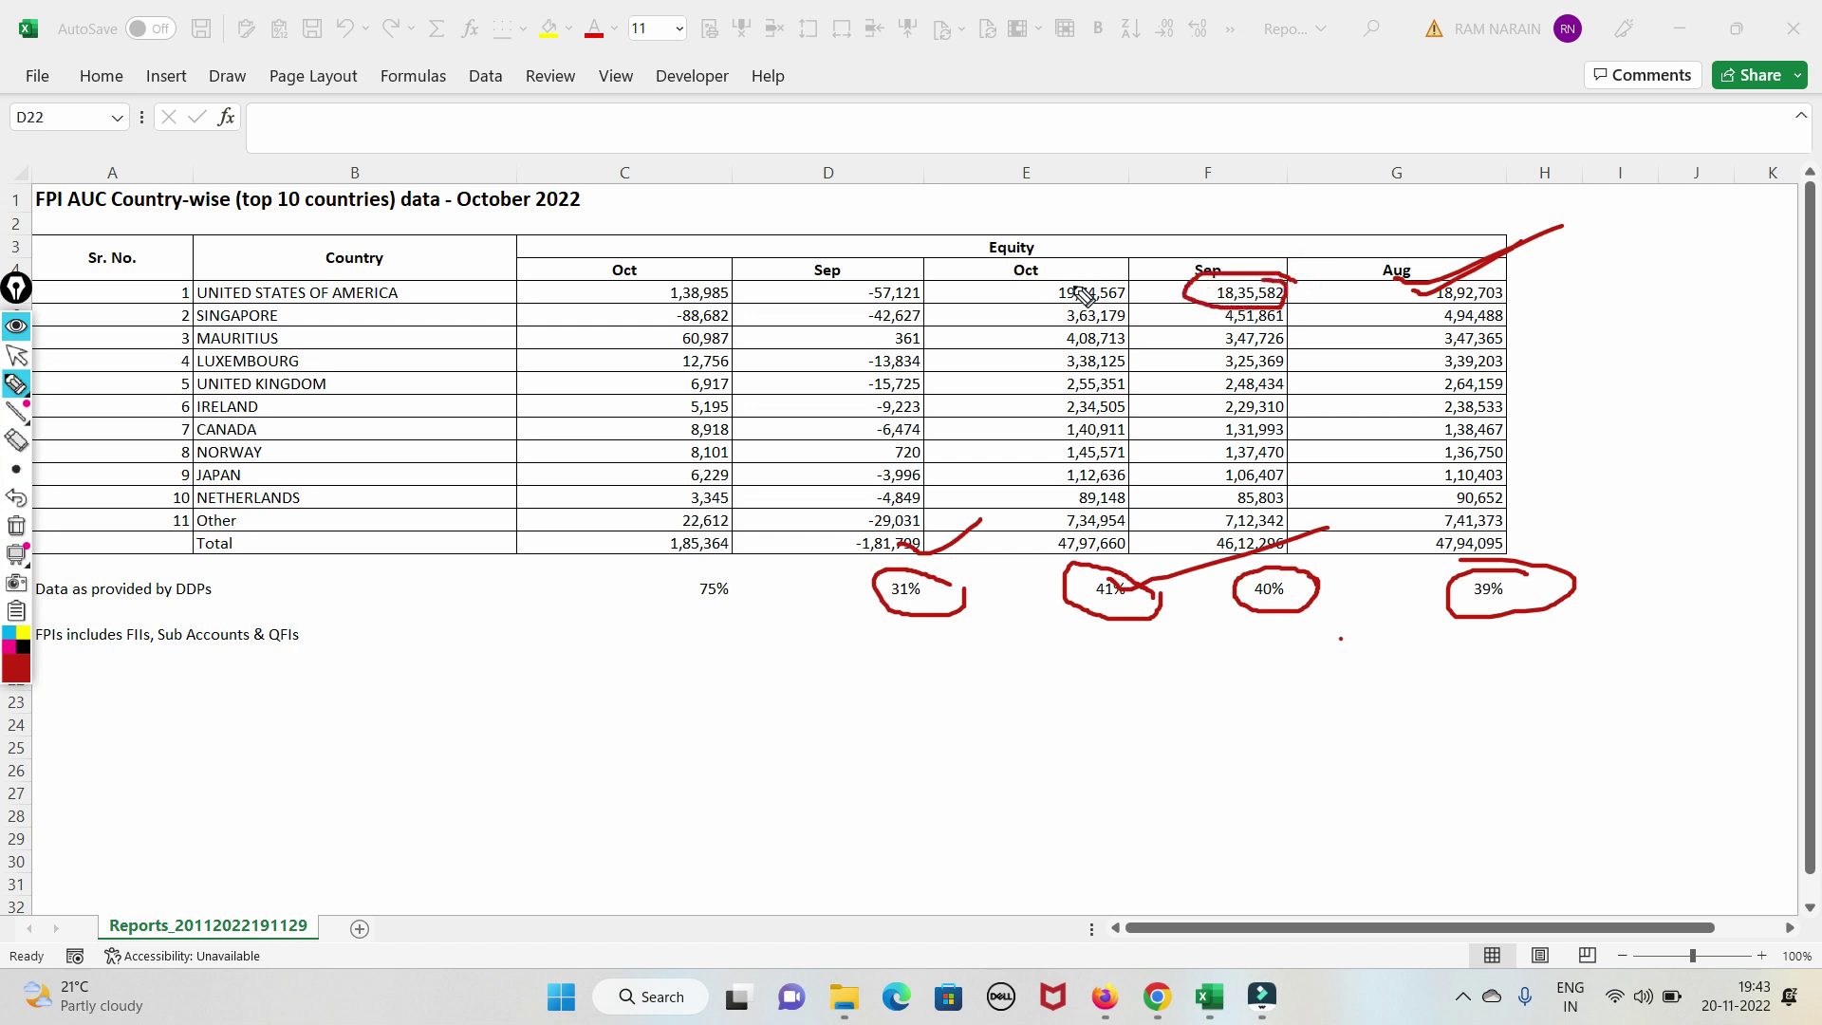
pyautogui.moveTo(1124, 245)
pyautogui.mouseDown()
pyautogui.moveTo(1044, 322)
pyautogui.moveTo(1138, 320)
pyautogui.moveTo(1130, 292)
pyautogui.mouseUp()
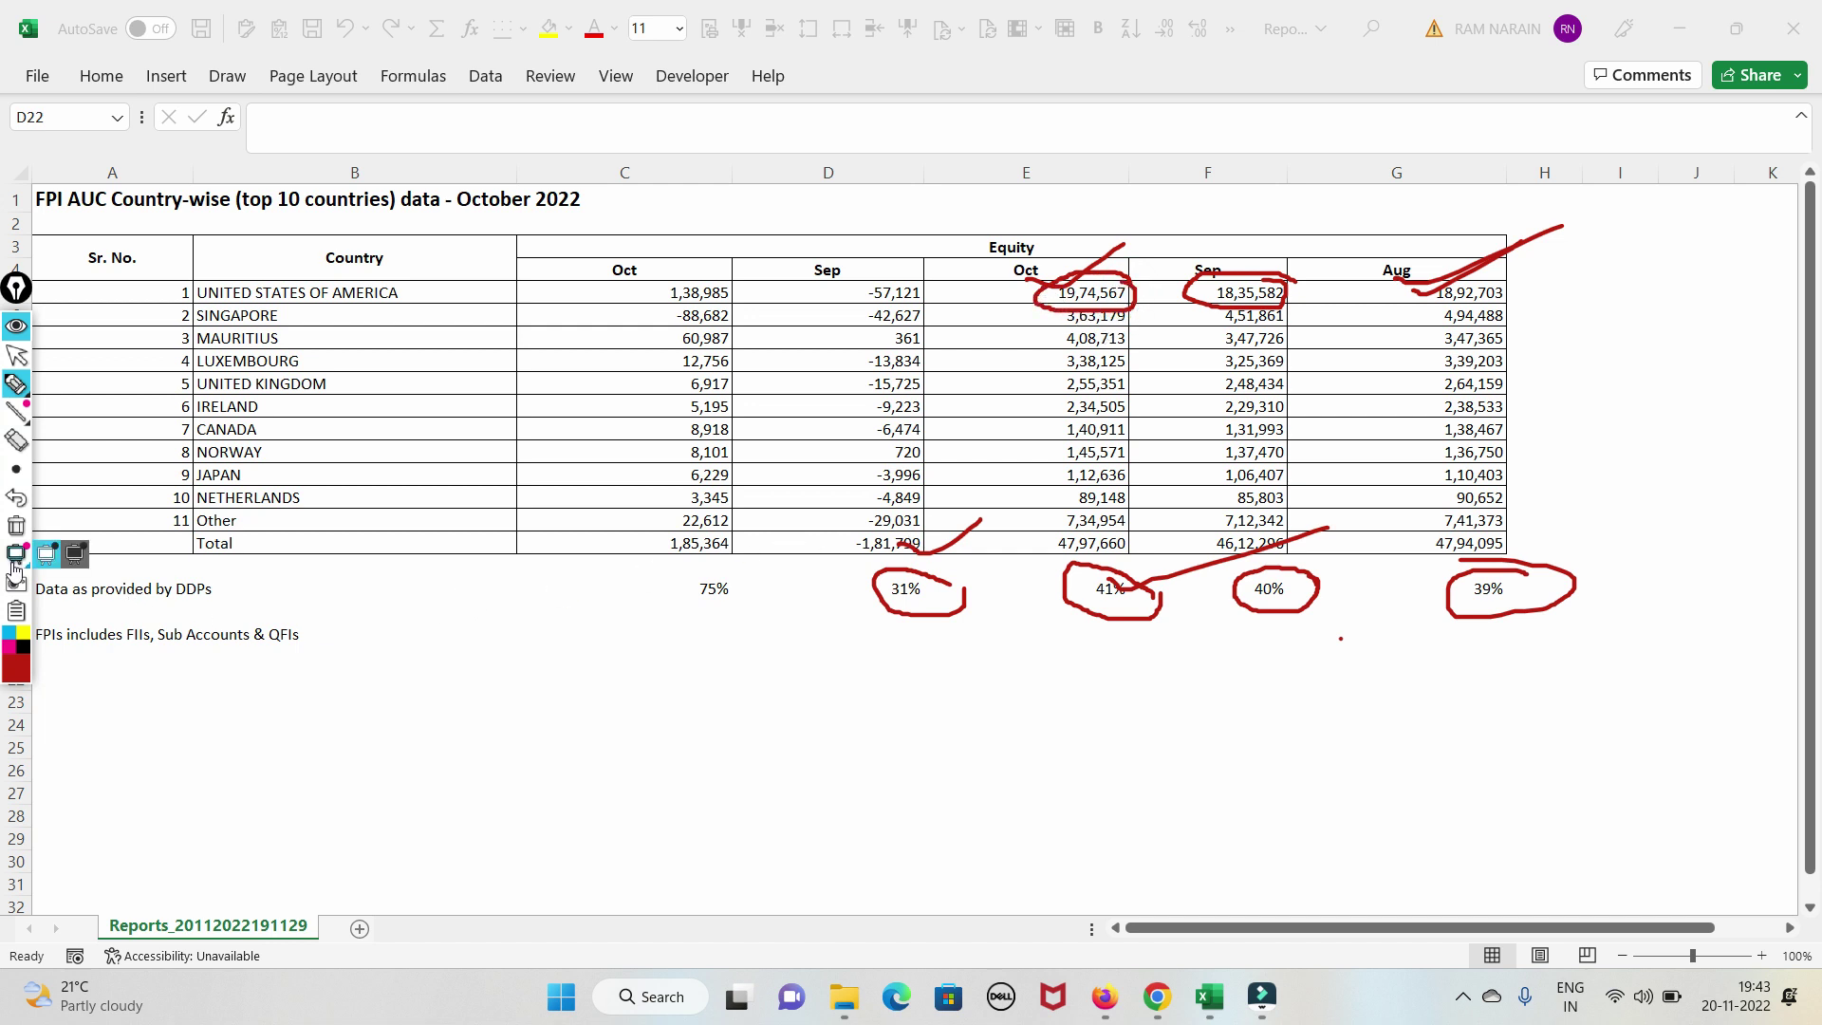
pyautogui.moveTo(16, 384)
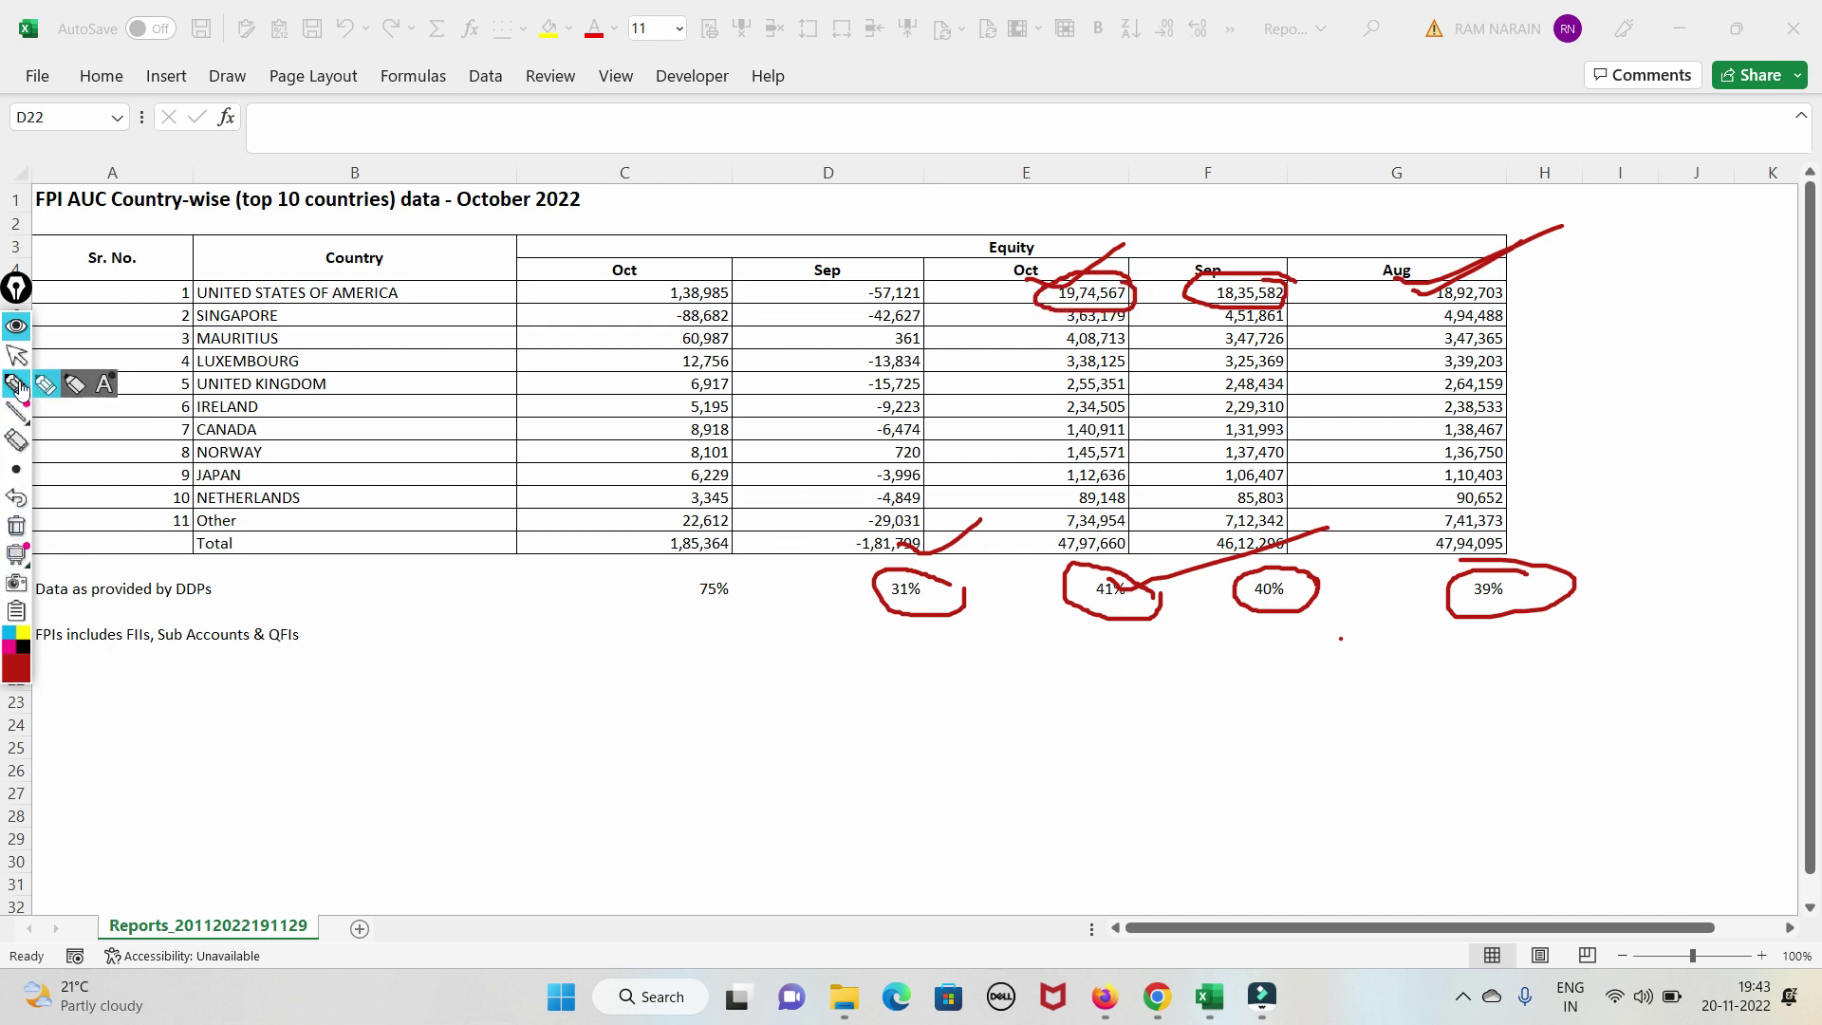
pyautogui.click(16, 524)
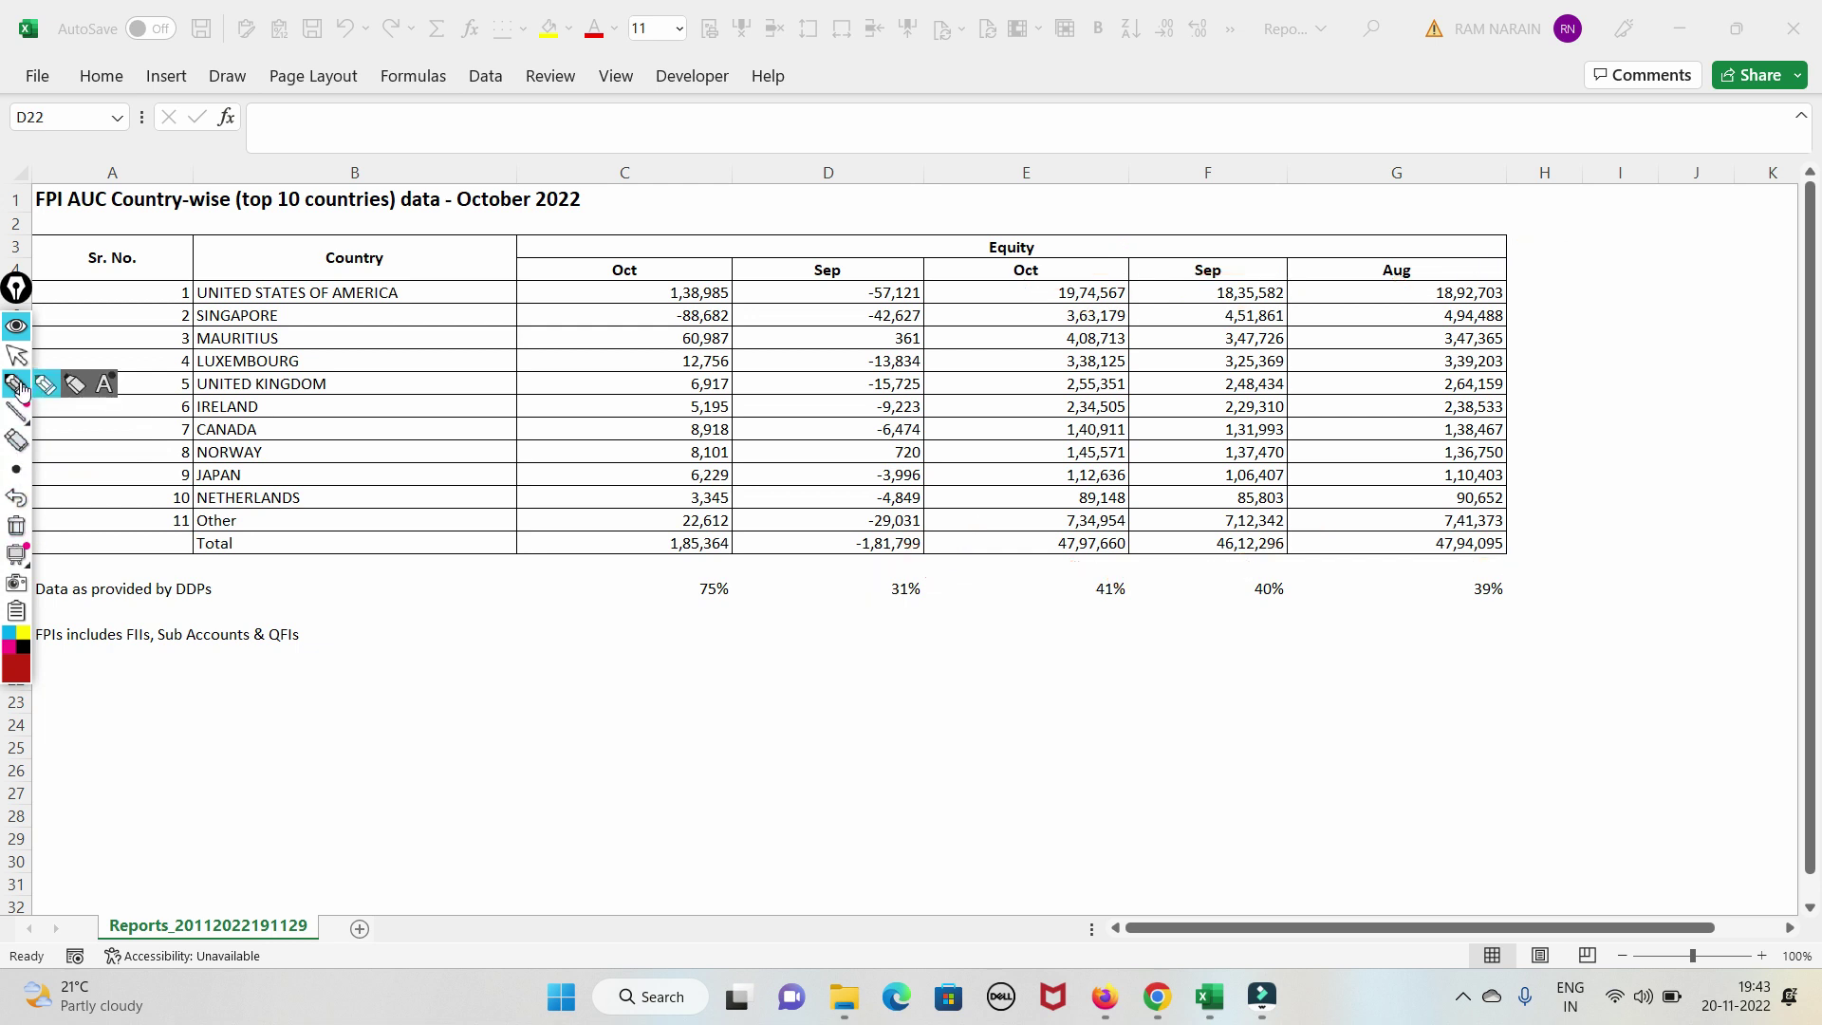
pyautogui.moveTo(657, 316); pyautogui.dragTo(826, 226)
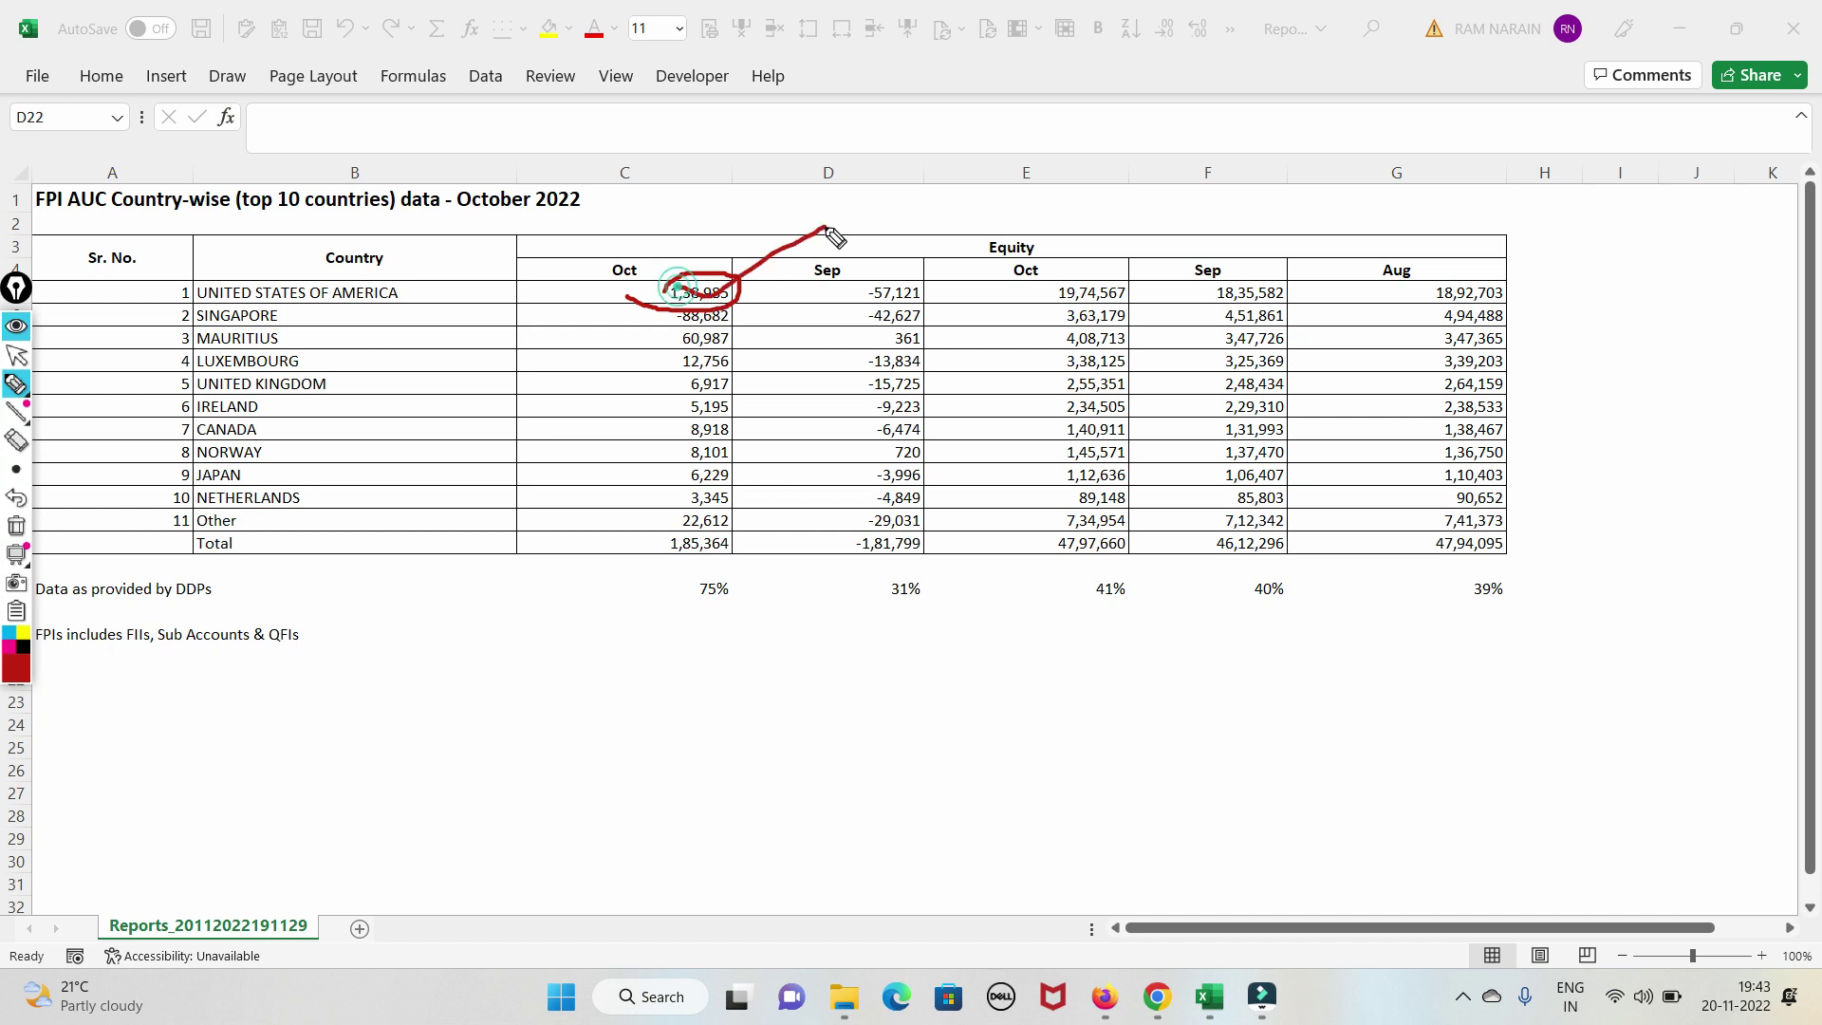
pyautogui.moveTo(778, 590); pyautogui.dragTo(754, 578)
pyautogui.moveTo(655, 349); pyautogui.dragTo(729, 320)
pyautogui.moveTo(675, 403); pyautogui.dragTo(761, 349)
pyautogui.moveTo(623, 464)
pyautogui.mouseDown()
pyautogui.moveTo(648, 444)
pyautogui.moveTo(723, 453)
pyautogui.mouseUp()
pyautogui.moveTo(749, 572)
pyautogui.mouseDown()
pyautogui.moveTo(657, 565)
pyautogui.moveTo(840, 482)
pyautogui.mouseUp()
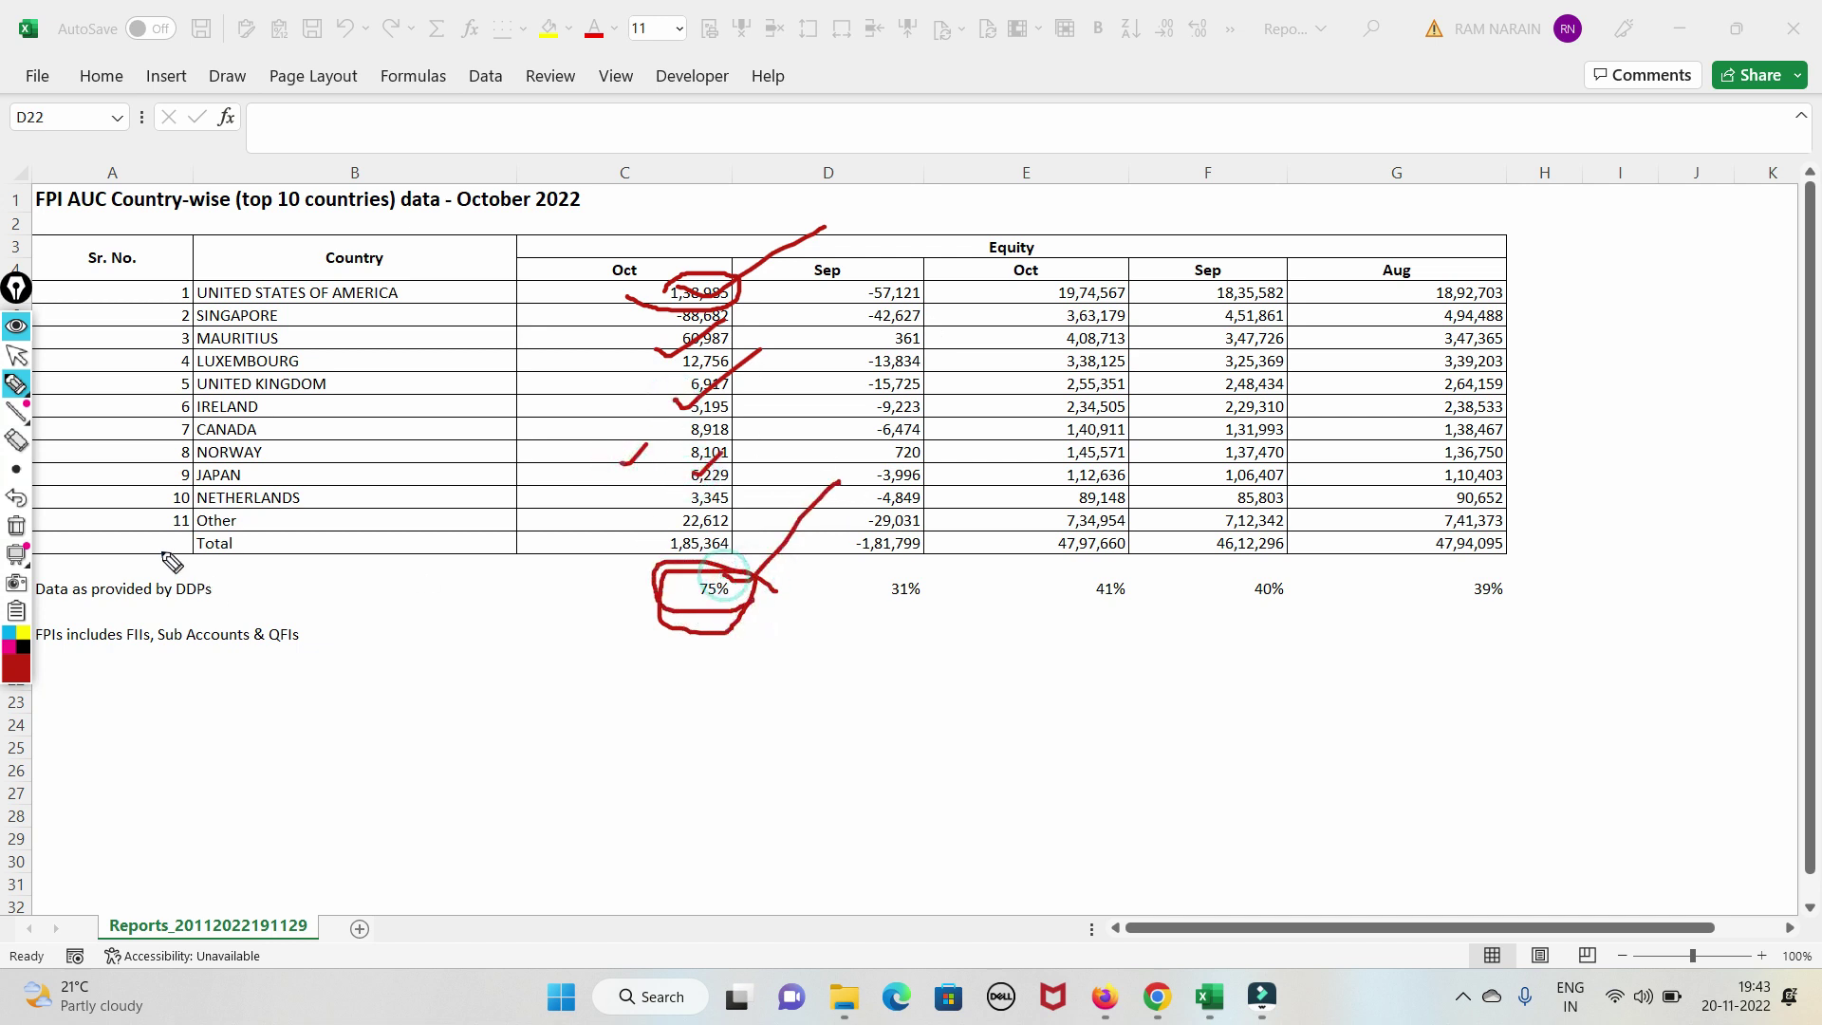
pyautogui.click(16, 527)
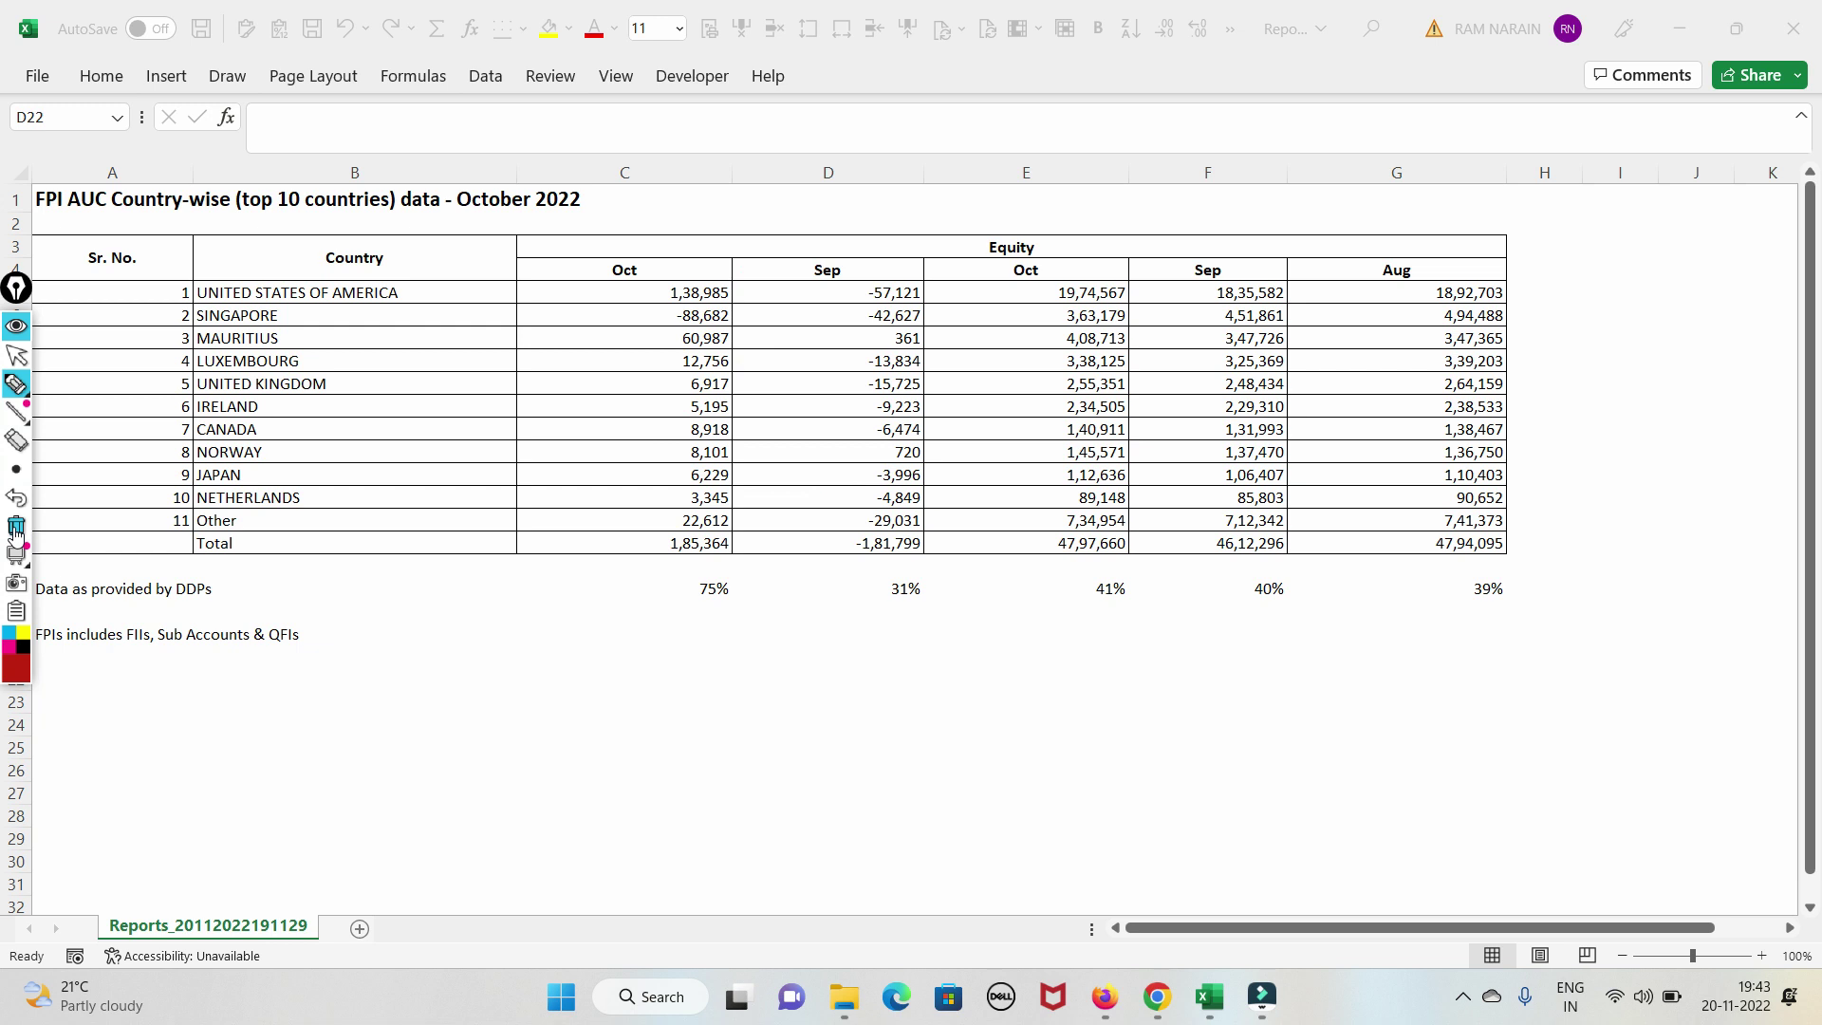
pyautogui.moveTo(15, 384)
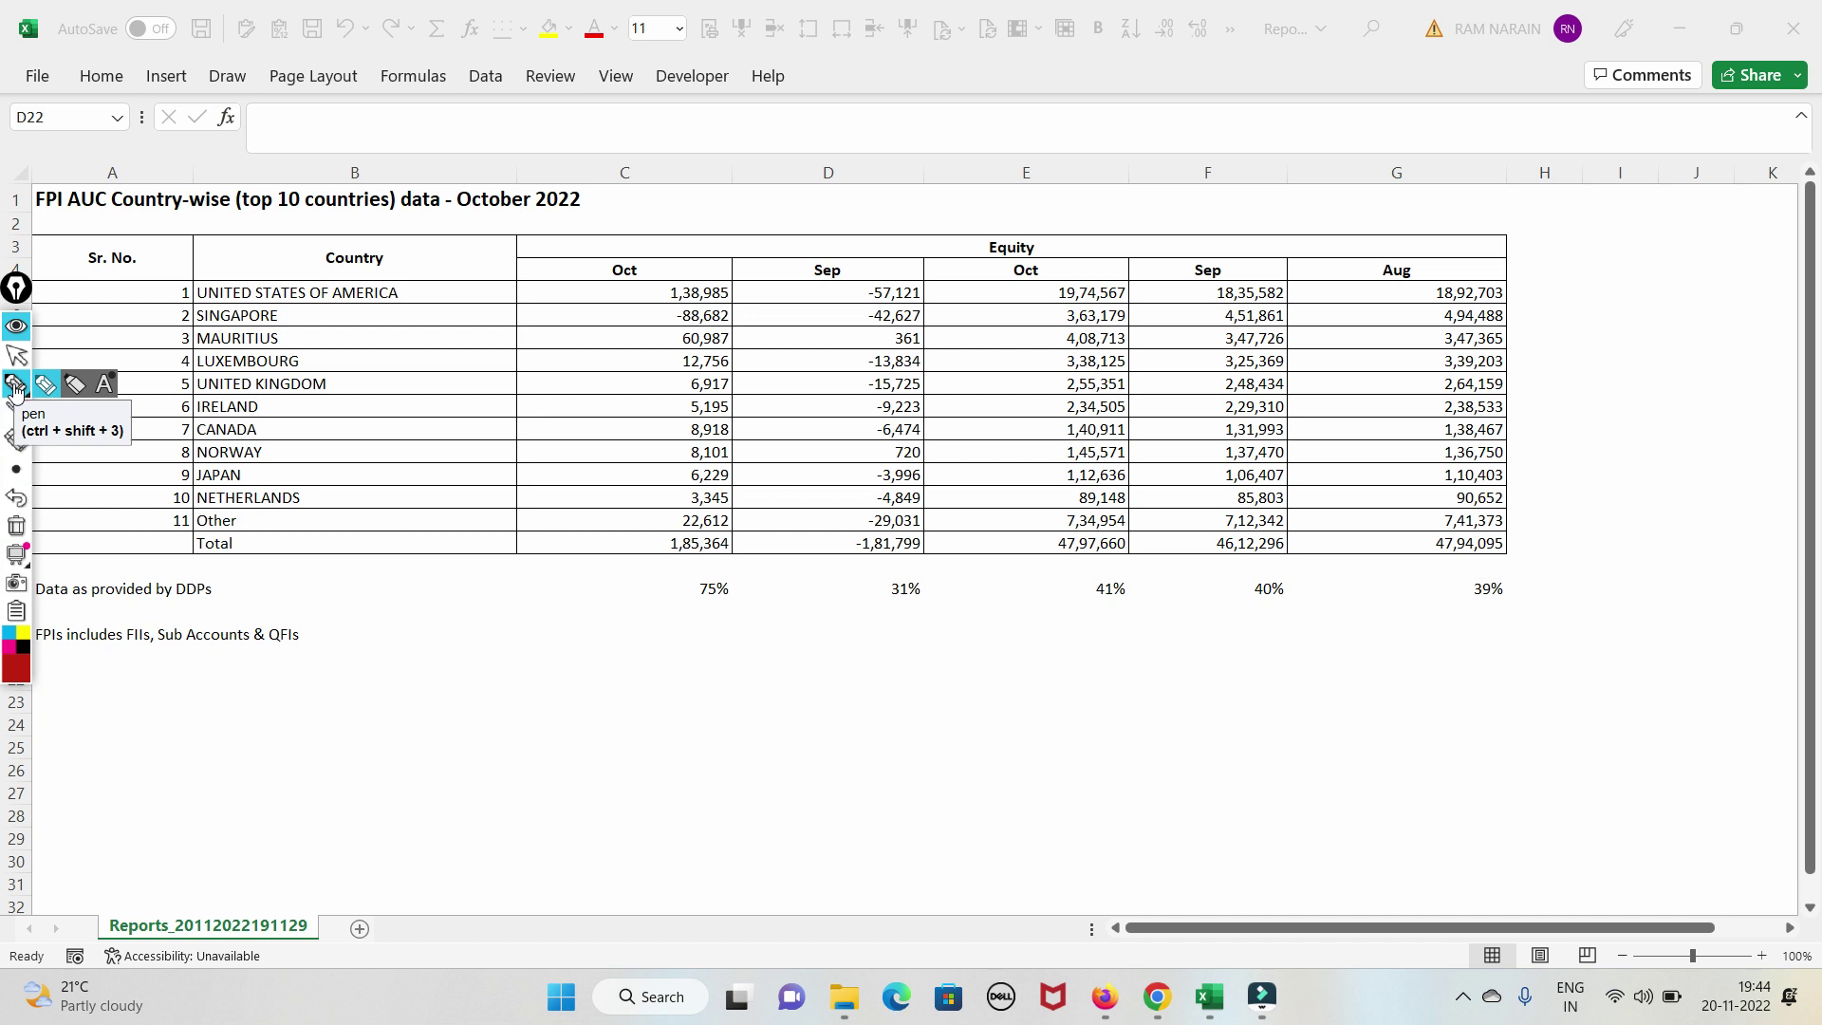
pyautogui.moveTo(1030, 264); pyautogui.dragTo(1186, 197)
pyautogui.moveTo(818, 265); pyautogui.dragTo(1006, 162)
pyautogui.moveTo(587, 286); pyautogui.dragTo(763, 196)
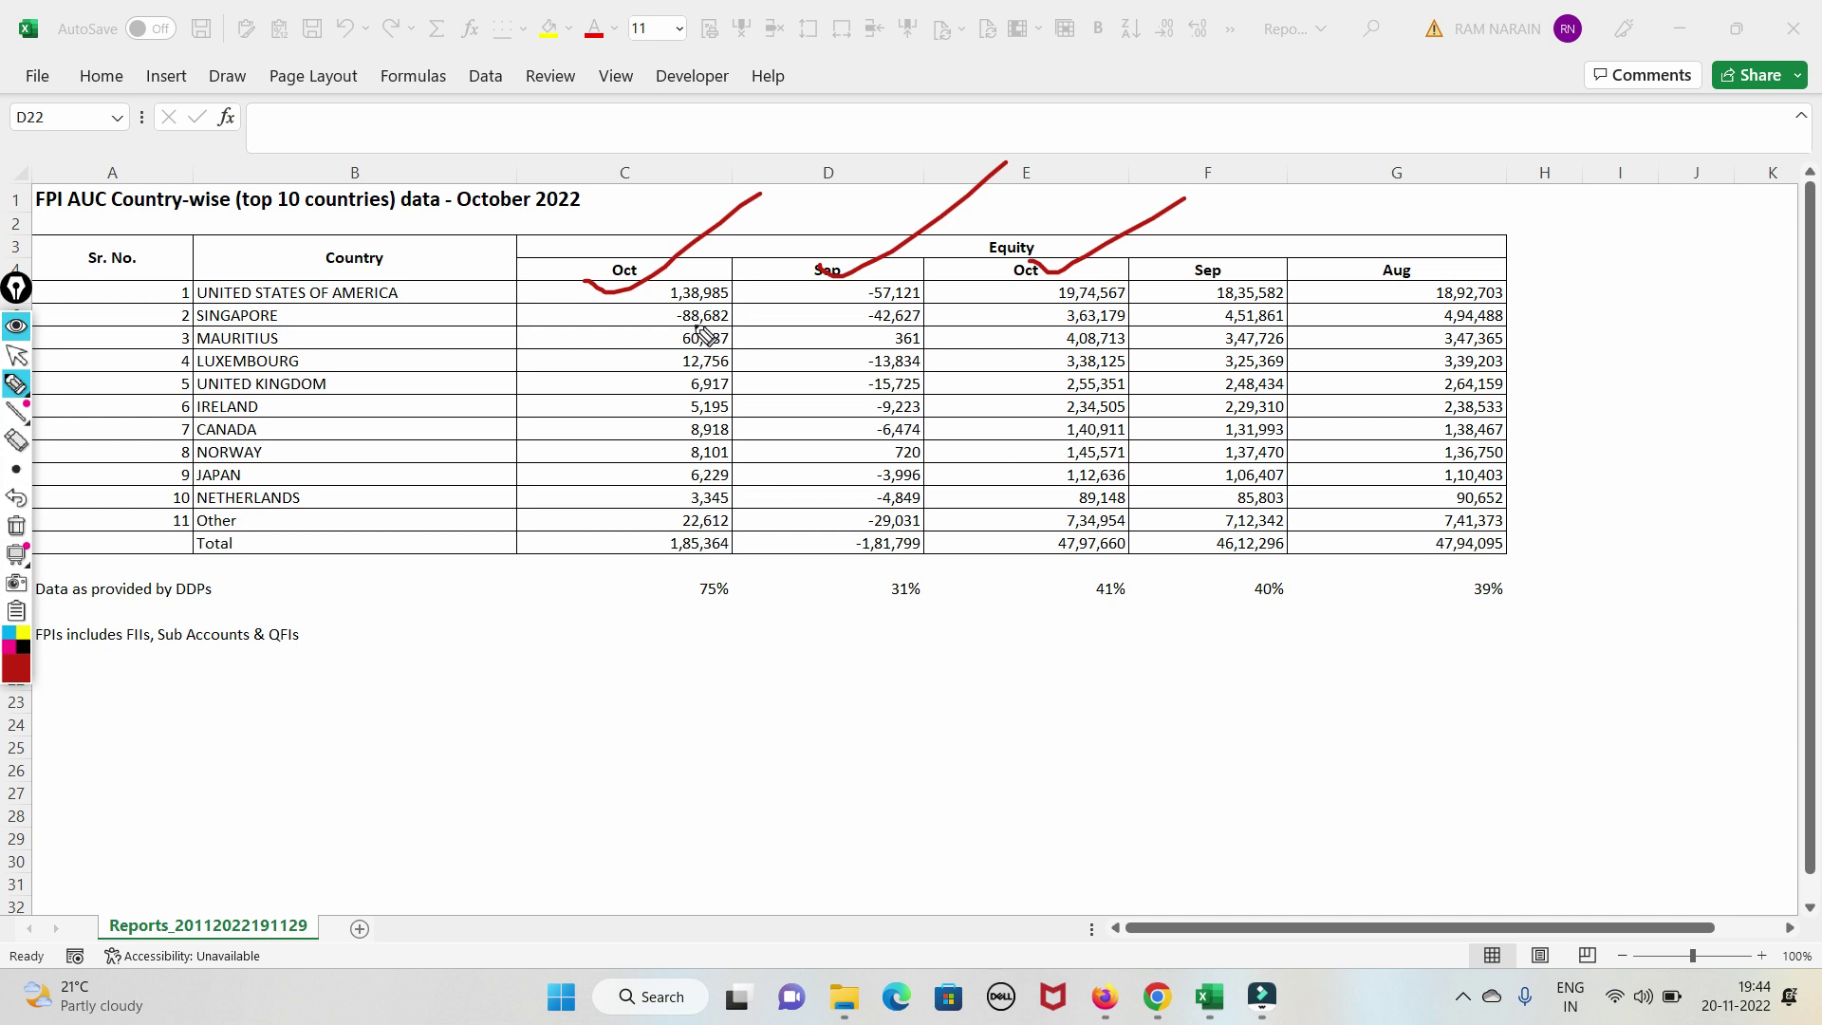
pyautogui.click(16, 526)
pyautogui.click(17, 357)
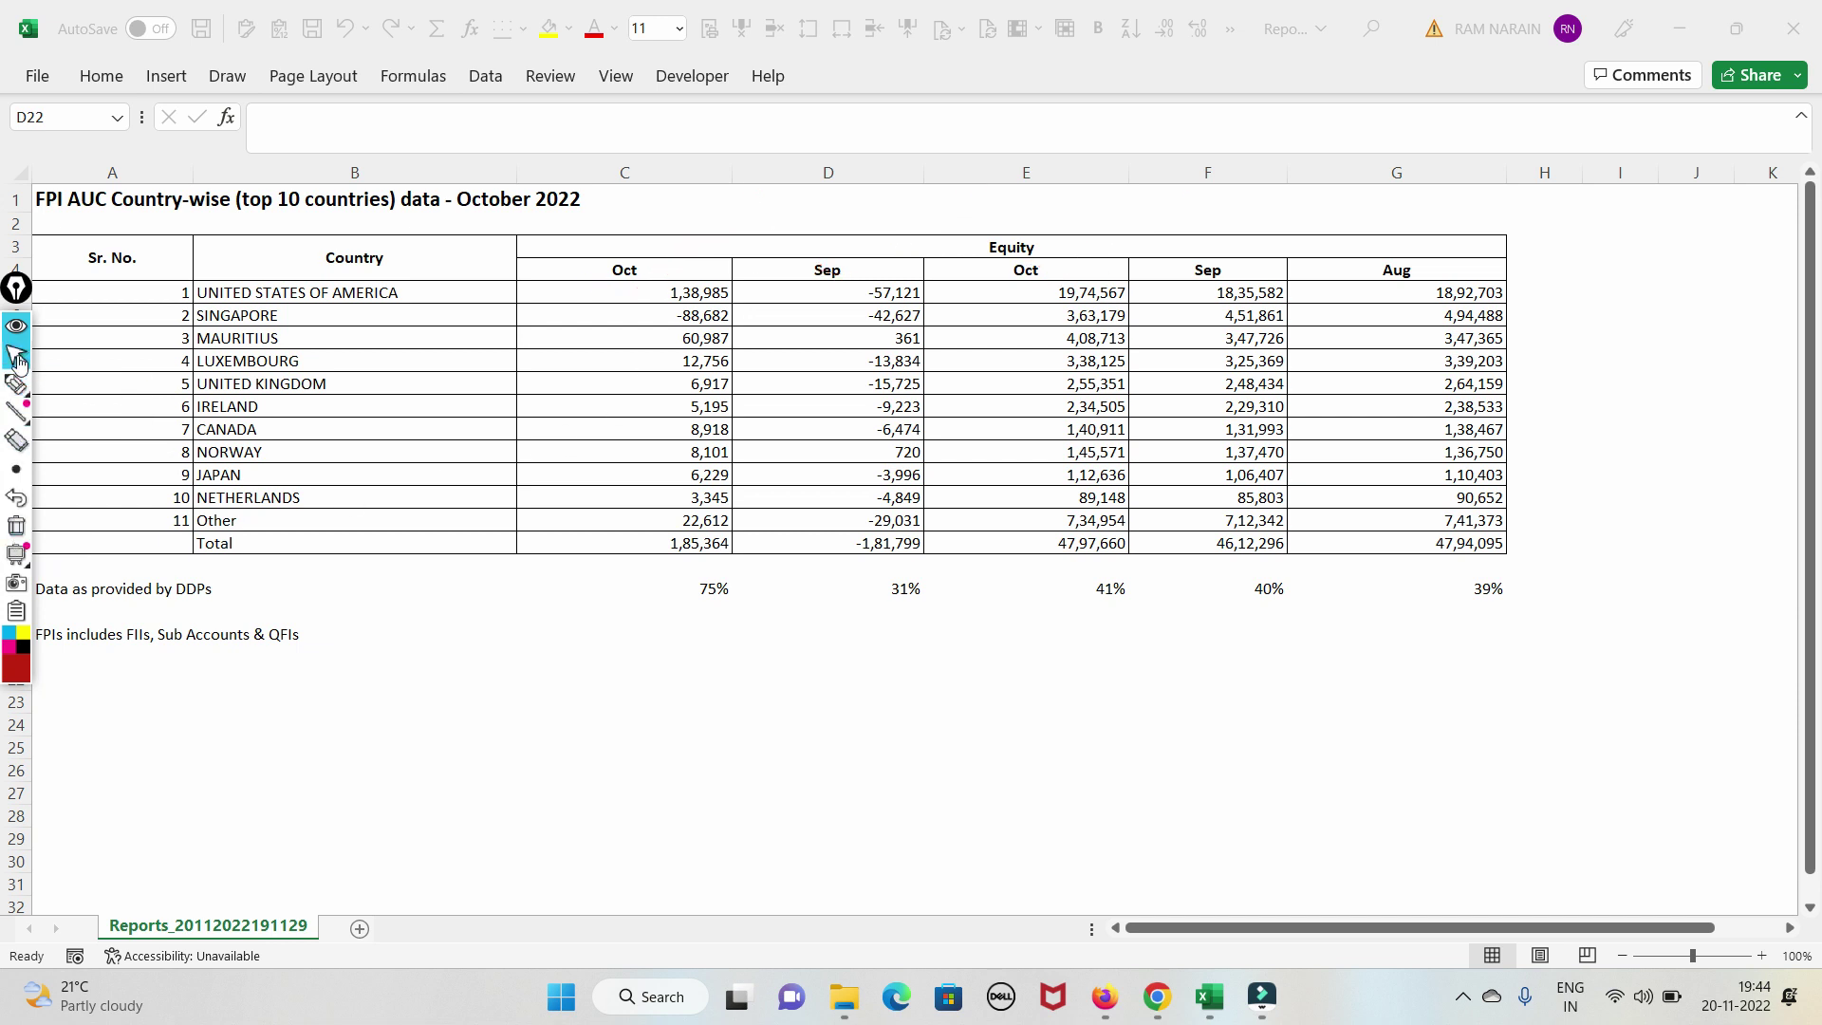
# Step: Review the NSDL category-wise, country-wise, financial-year and calendar-year FPI report tabs in Chrome
pyautogui.click(1157, 996)
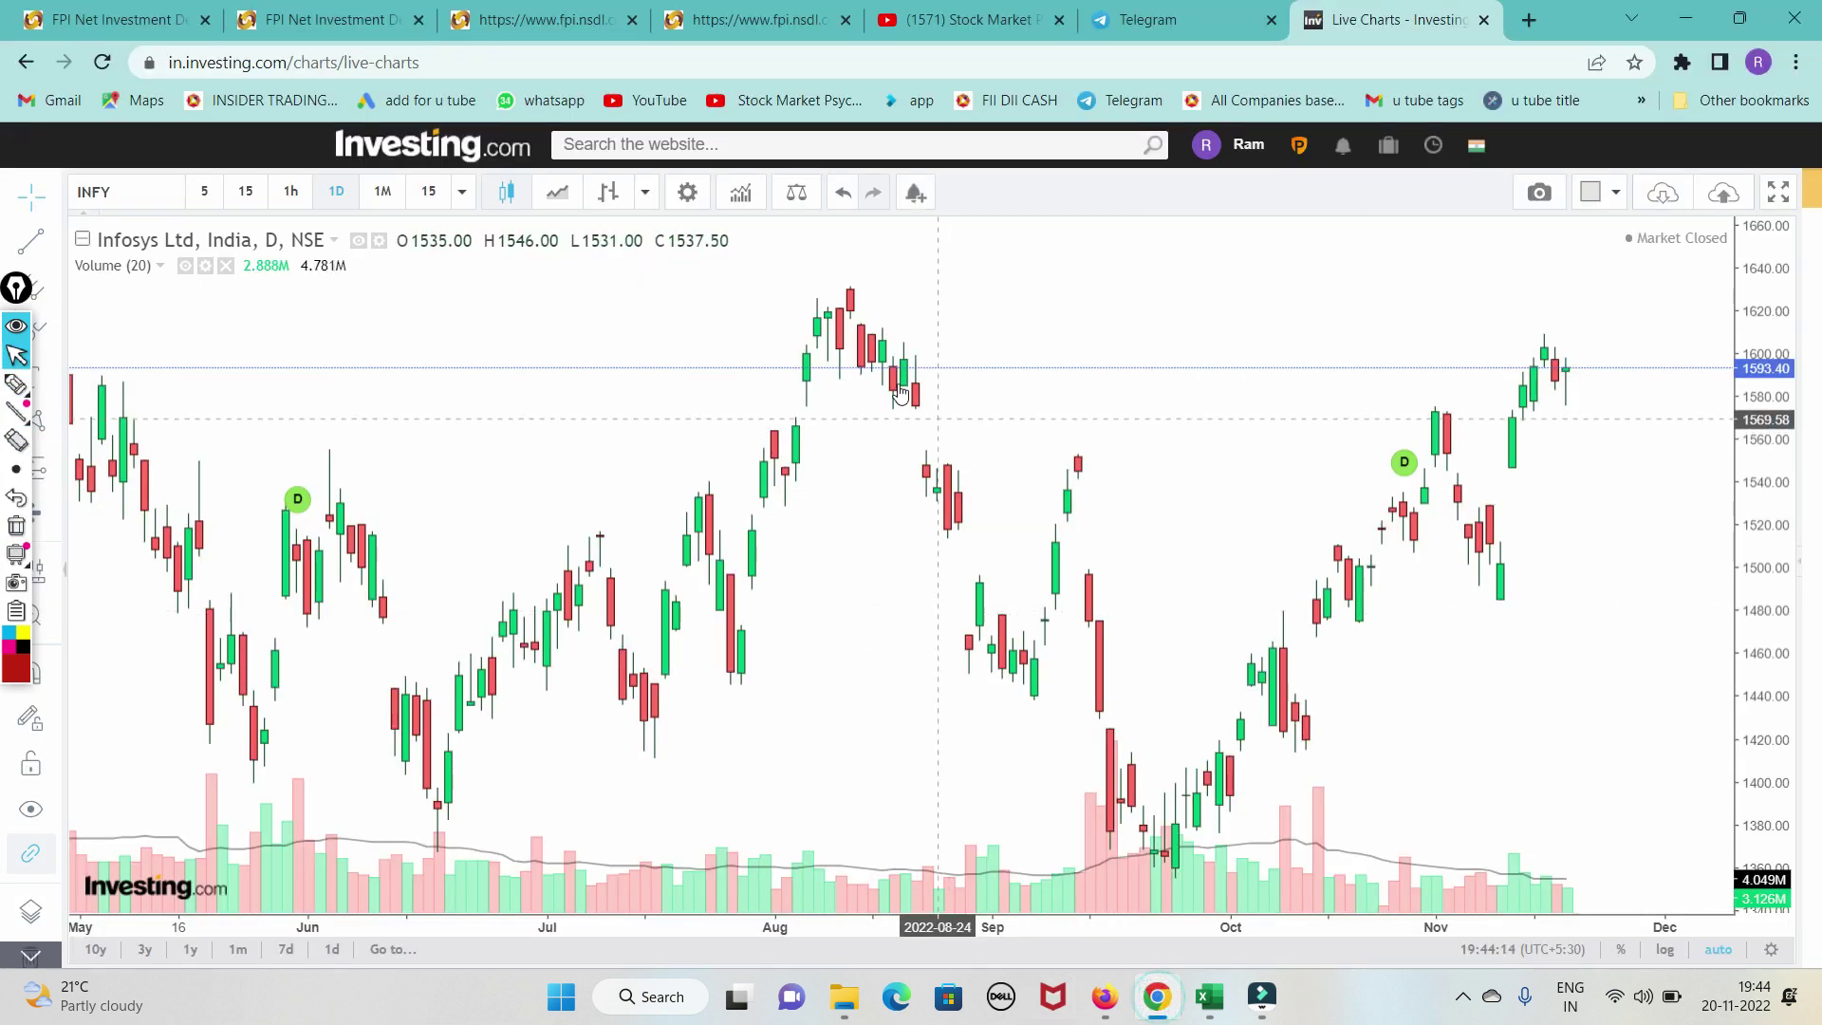
pyautogui.click(745, 20)
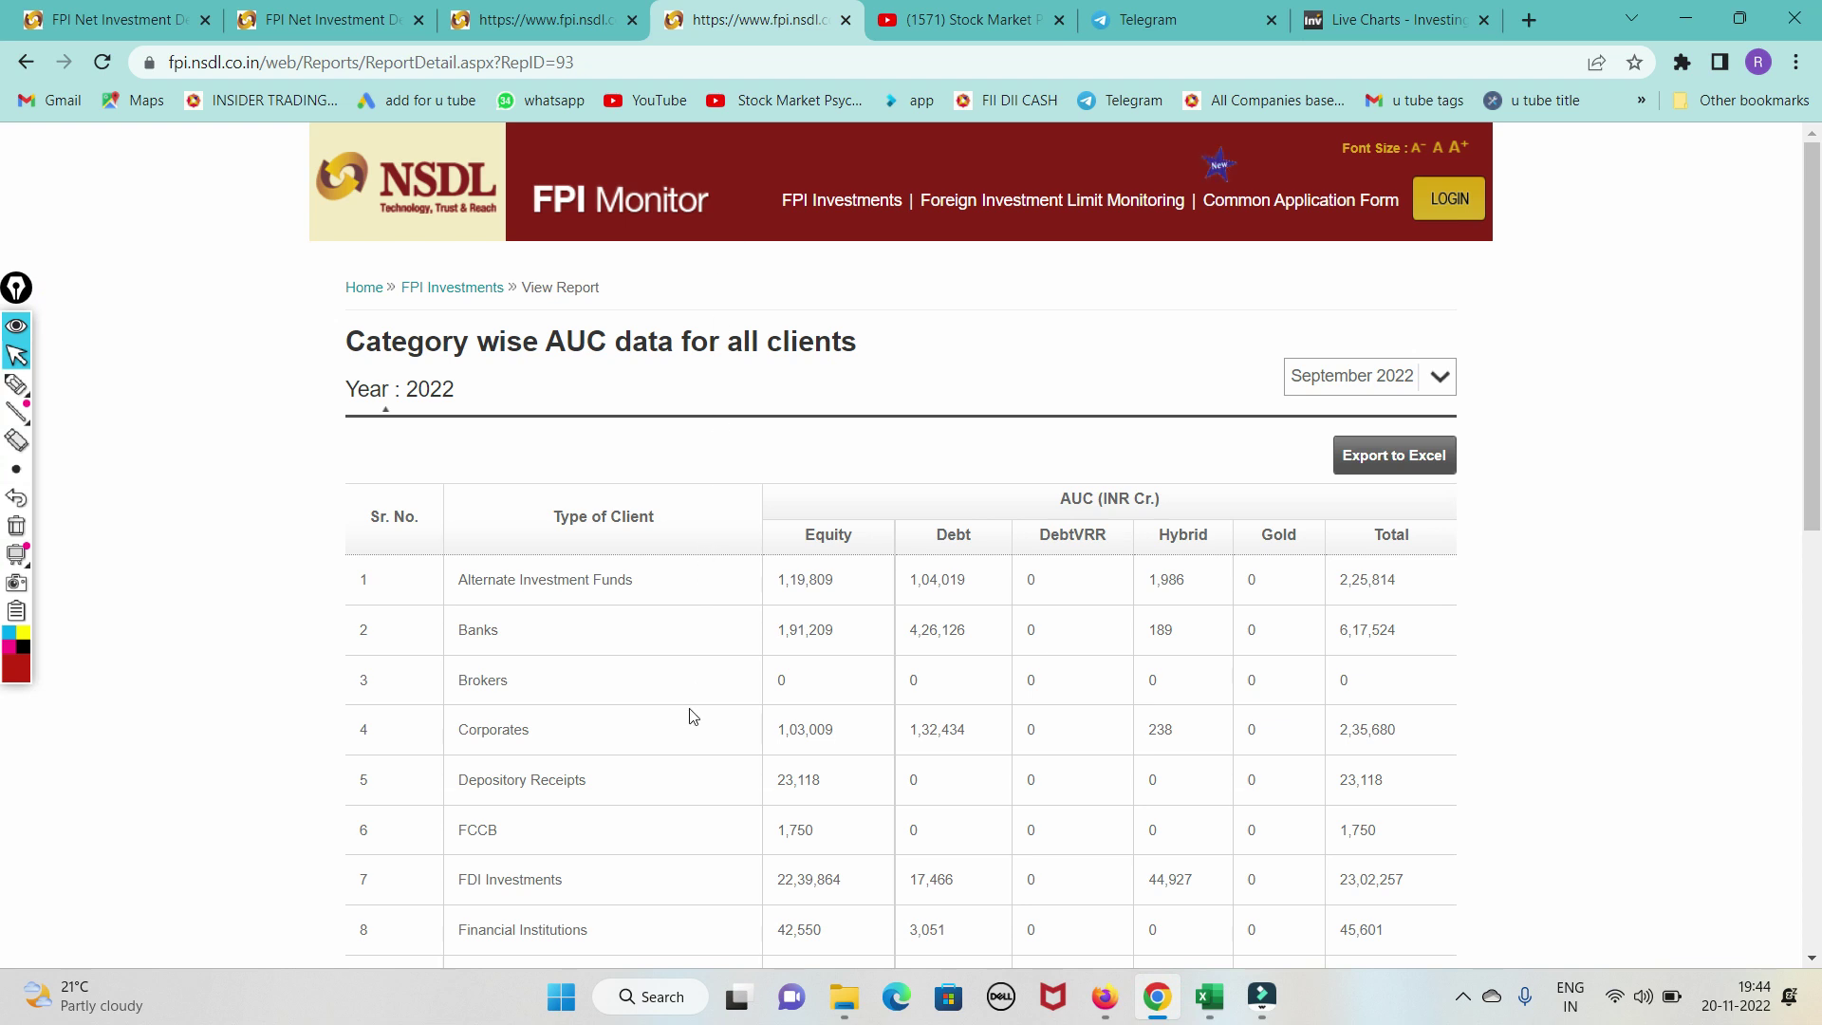
pyautogui.scroll(-3, 692, 730)
pyautogui.scroll(-1, 692, 736)
pyautogui.scroll(4, 692, 743)
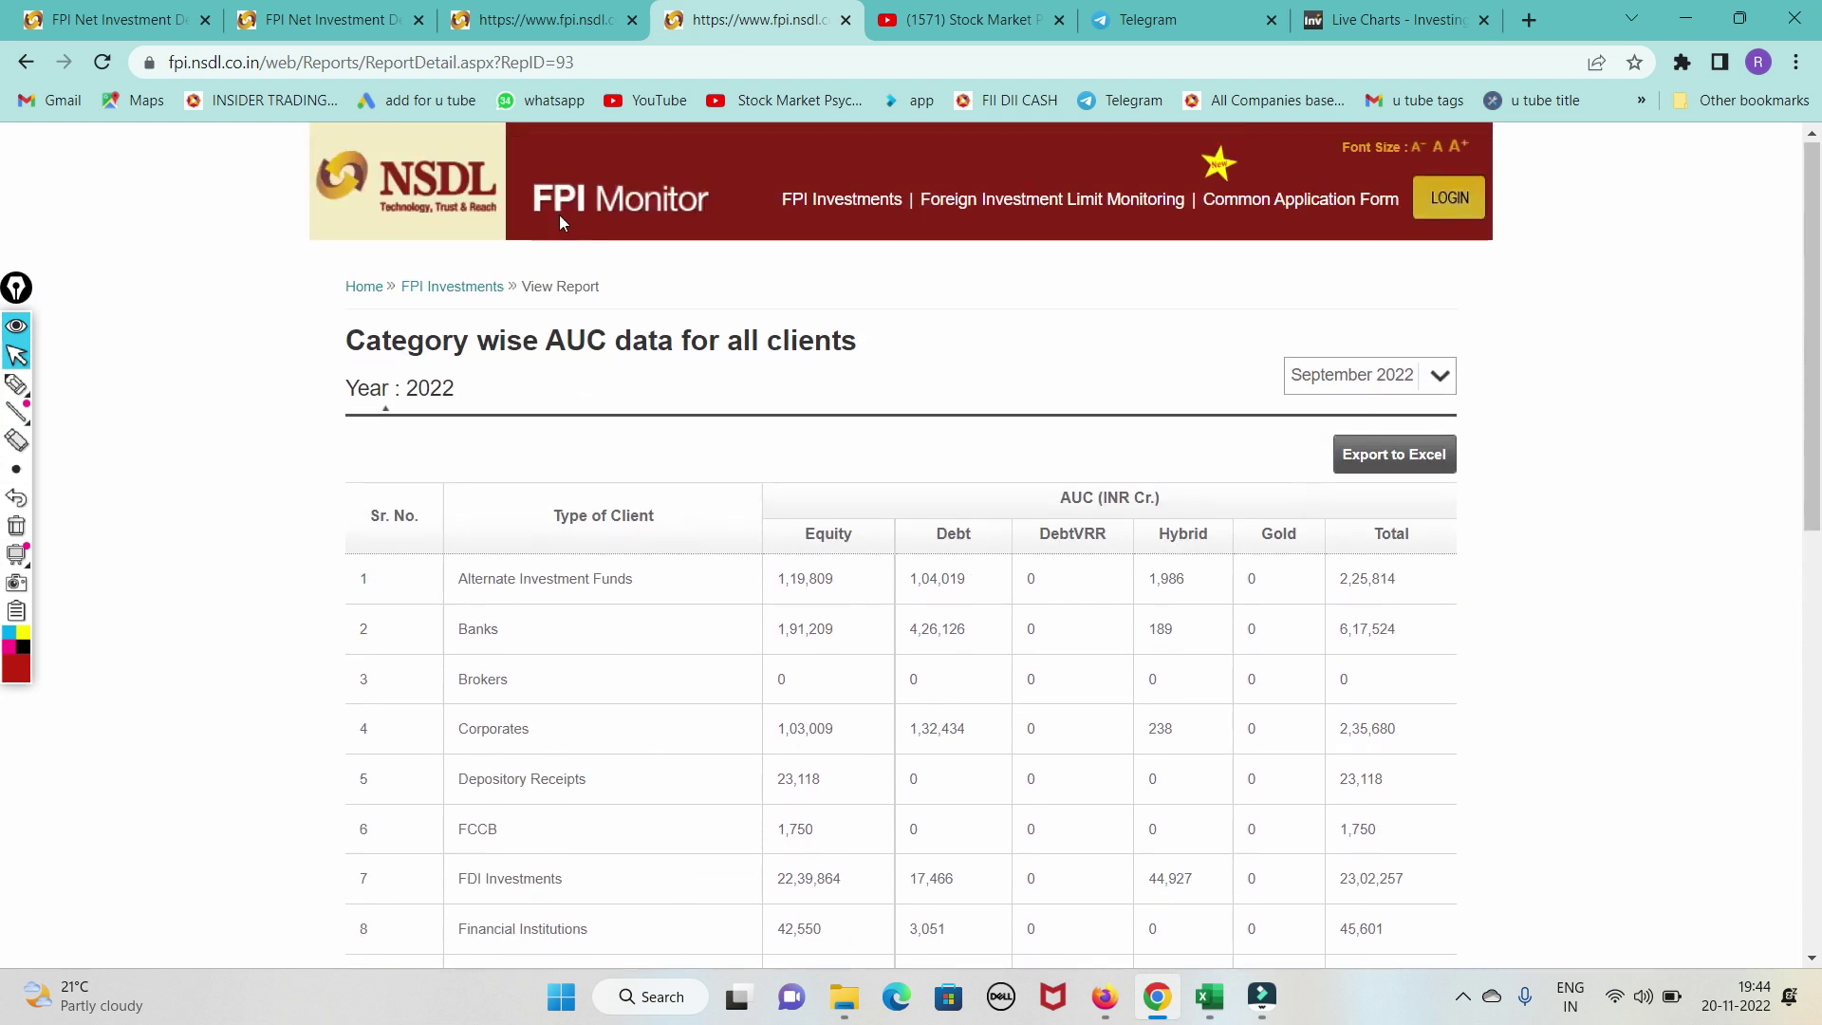
pyautogui.click(493, 20)
pyautogui.click(327, 20)
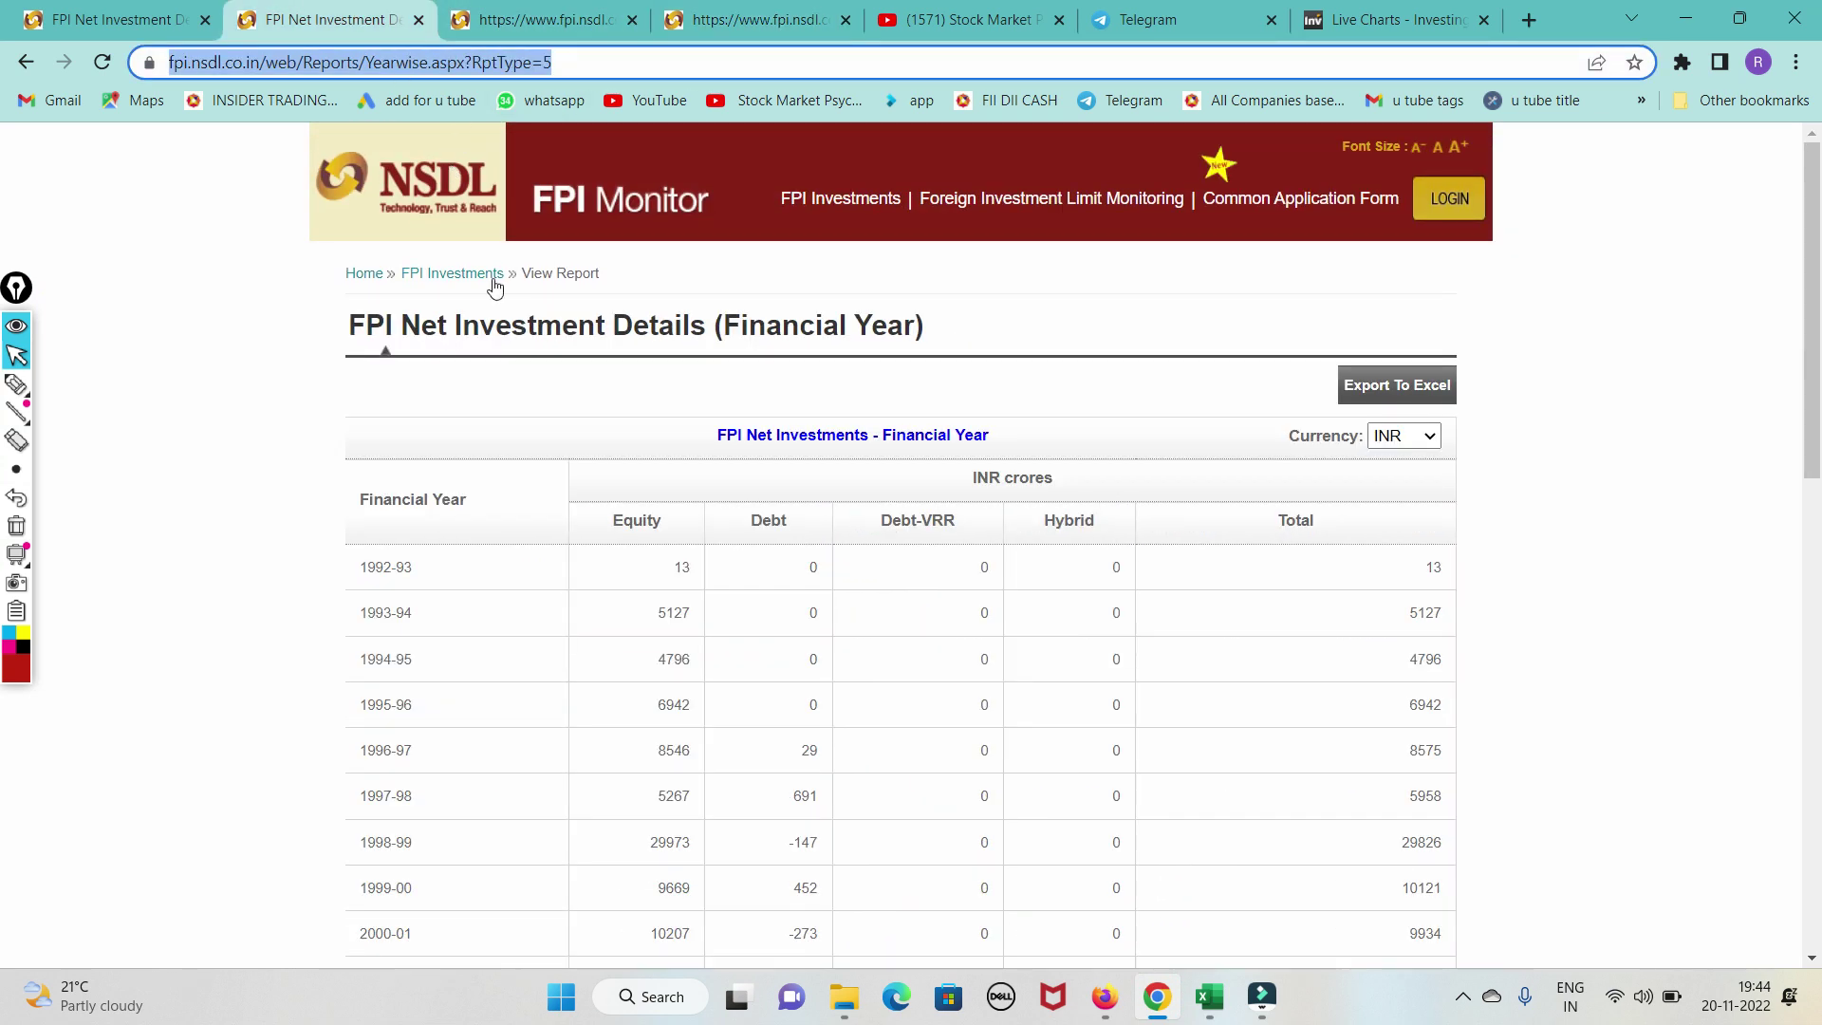
pyautogui.scroll(-3, 612, 631)
pyautogui.scroll(-3, 615, 645)
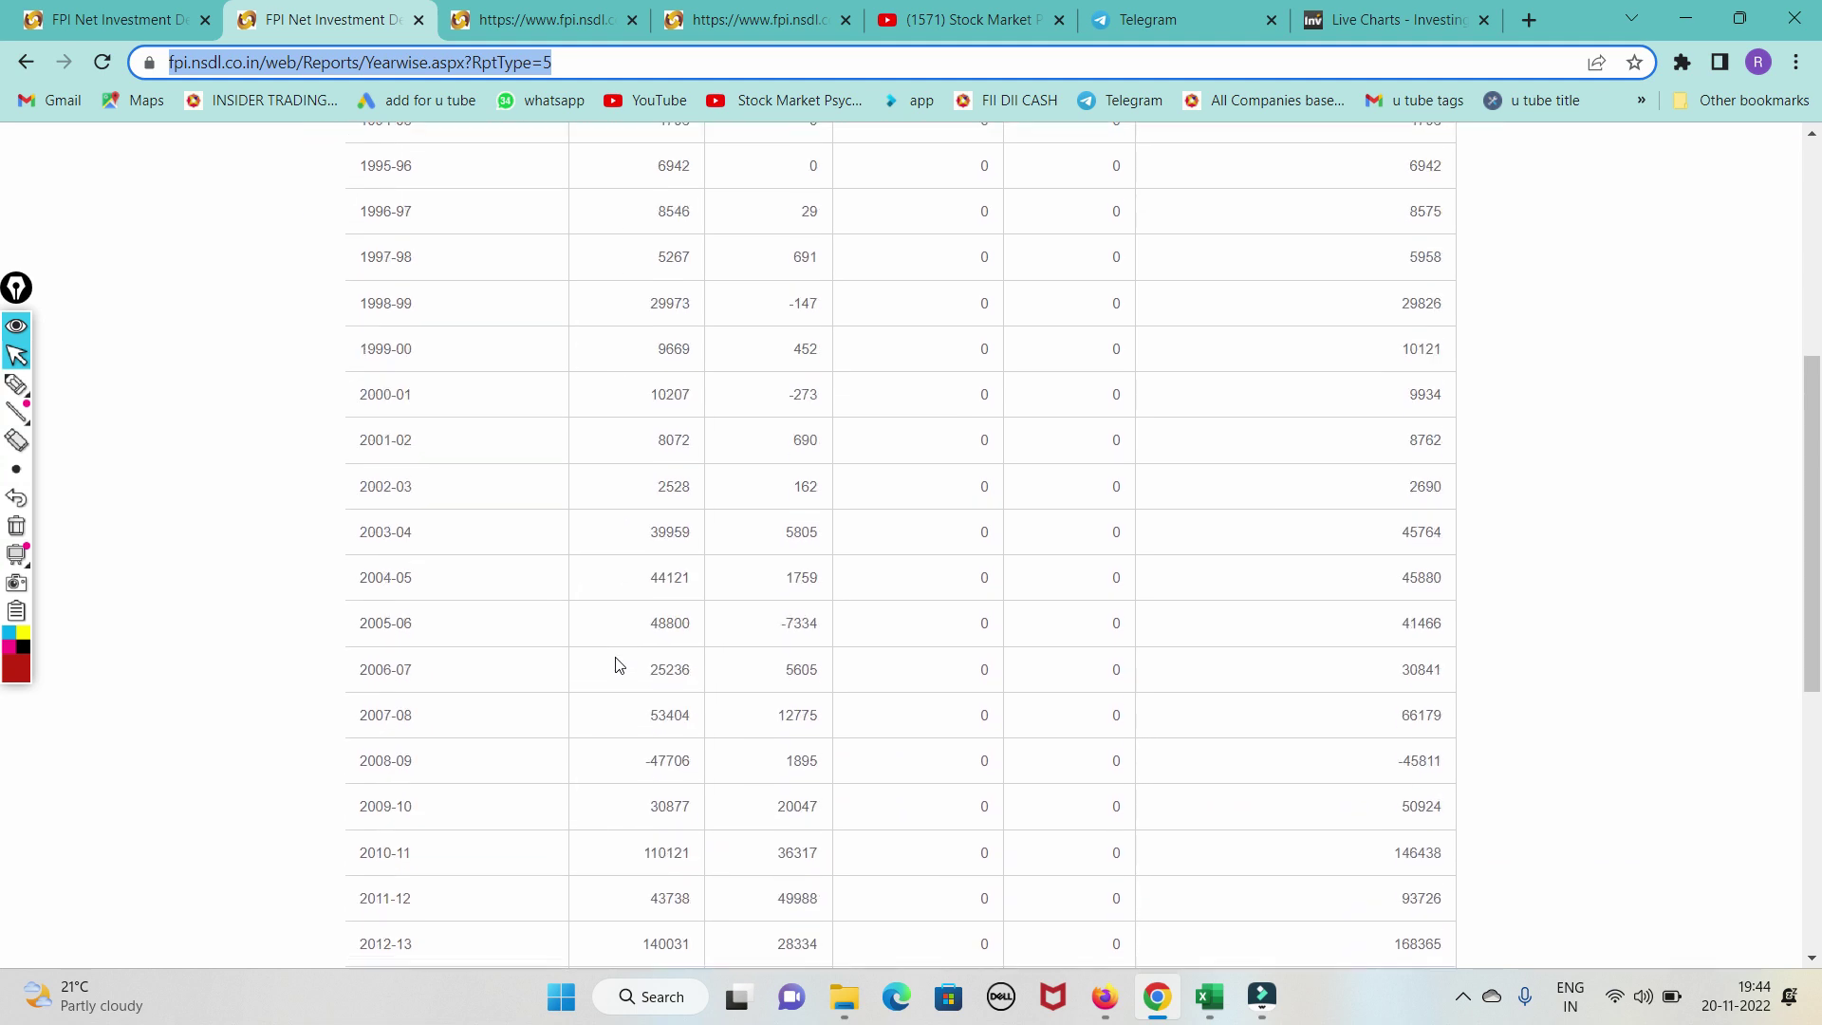
pyautogui.scroll(6, 531, 521)
pyautogui.click(149, 22)
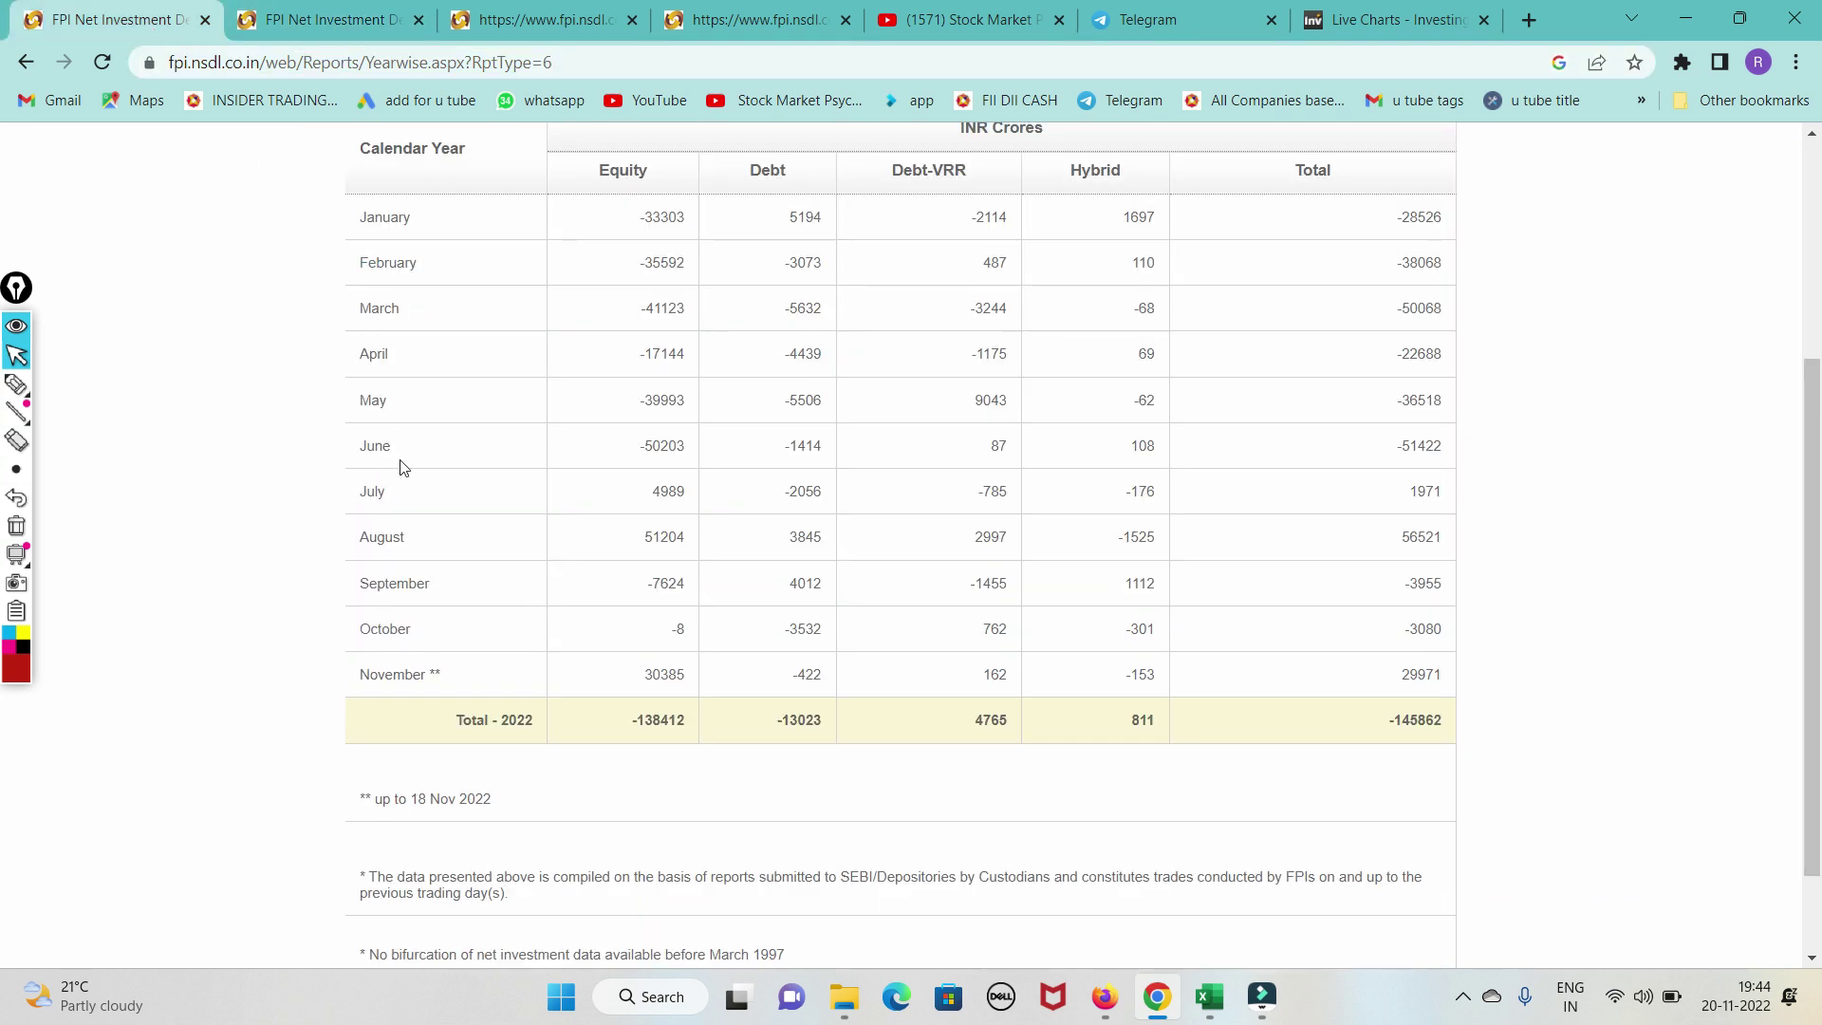
pyautogui.scroll(3, 398, 459)
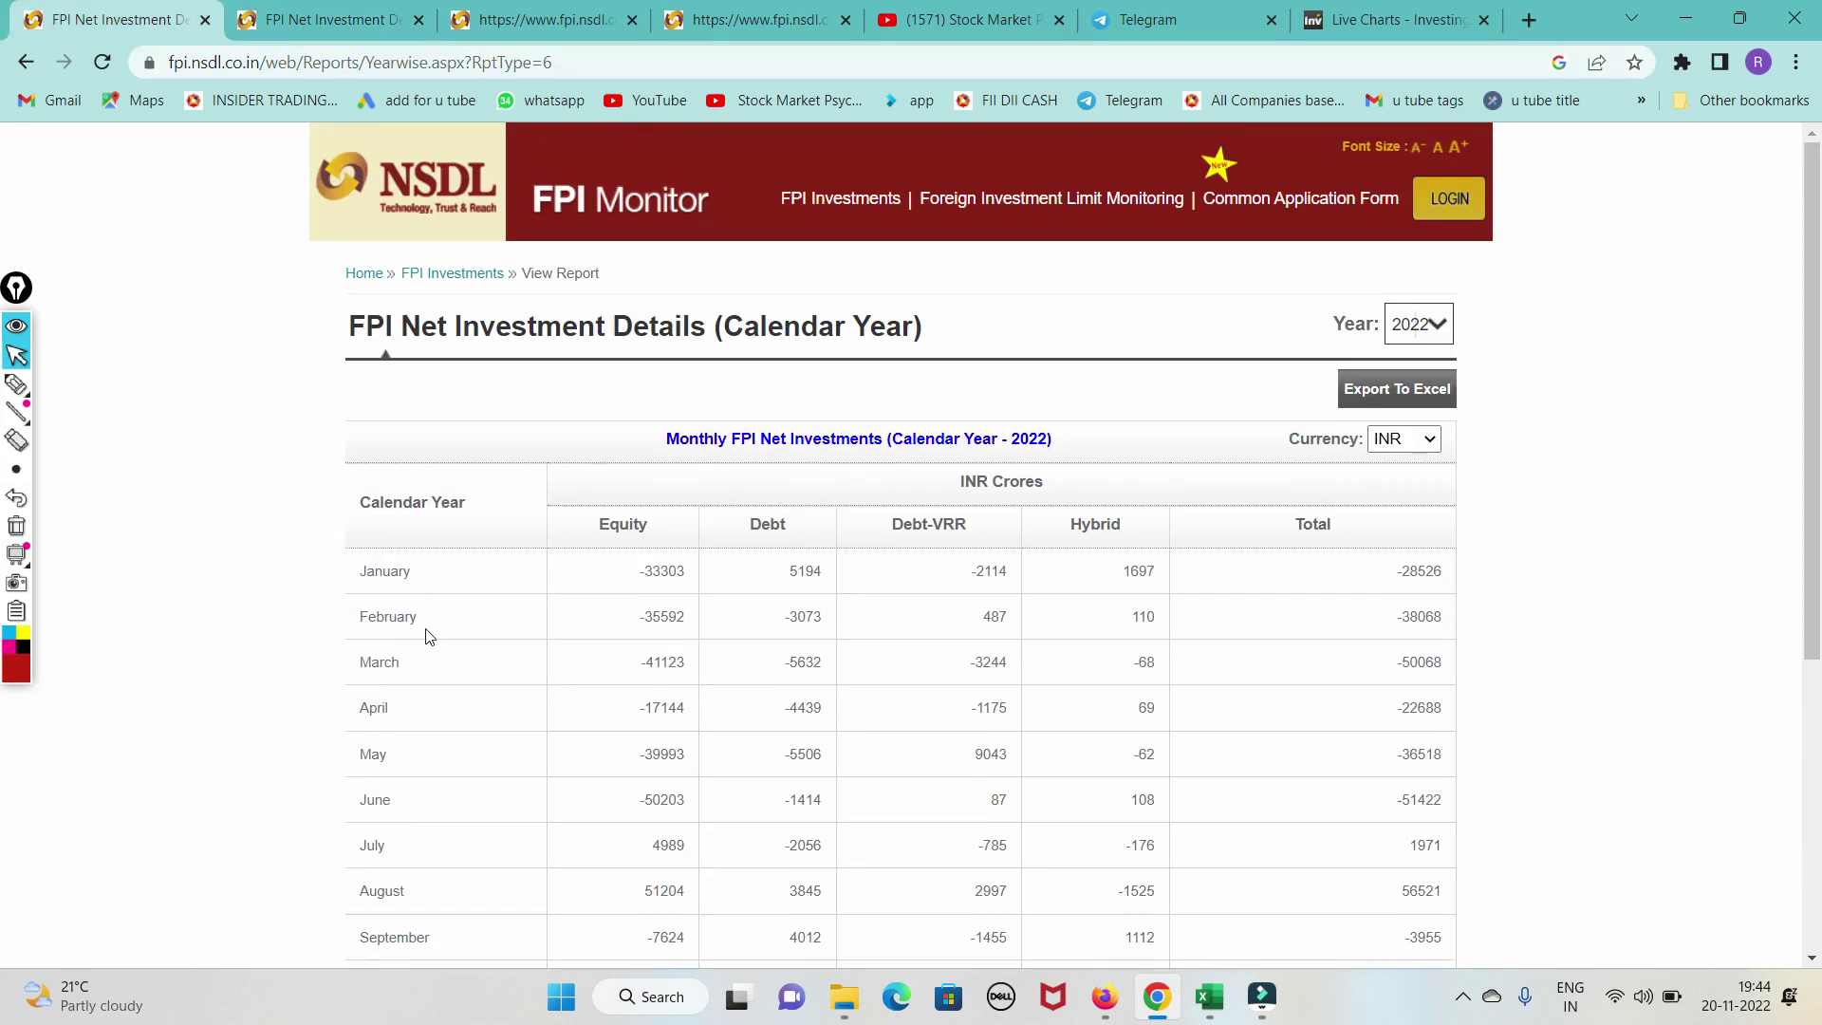
# Step: Open the current month's daily trends report for 18-Nov-2022 under FPI Investments
pyautogui.click(845, 199)
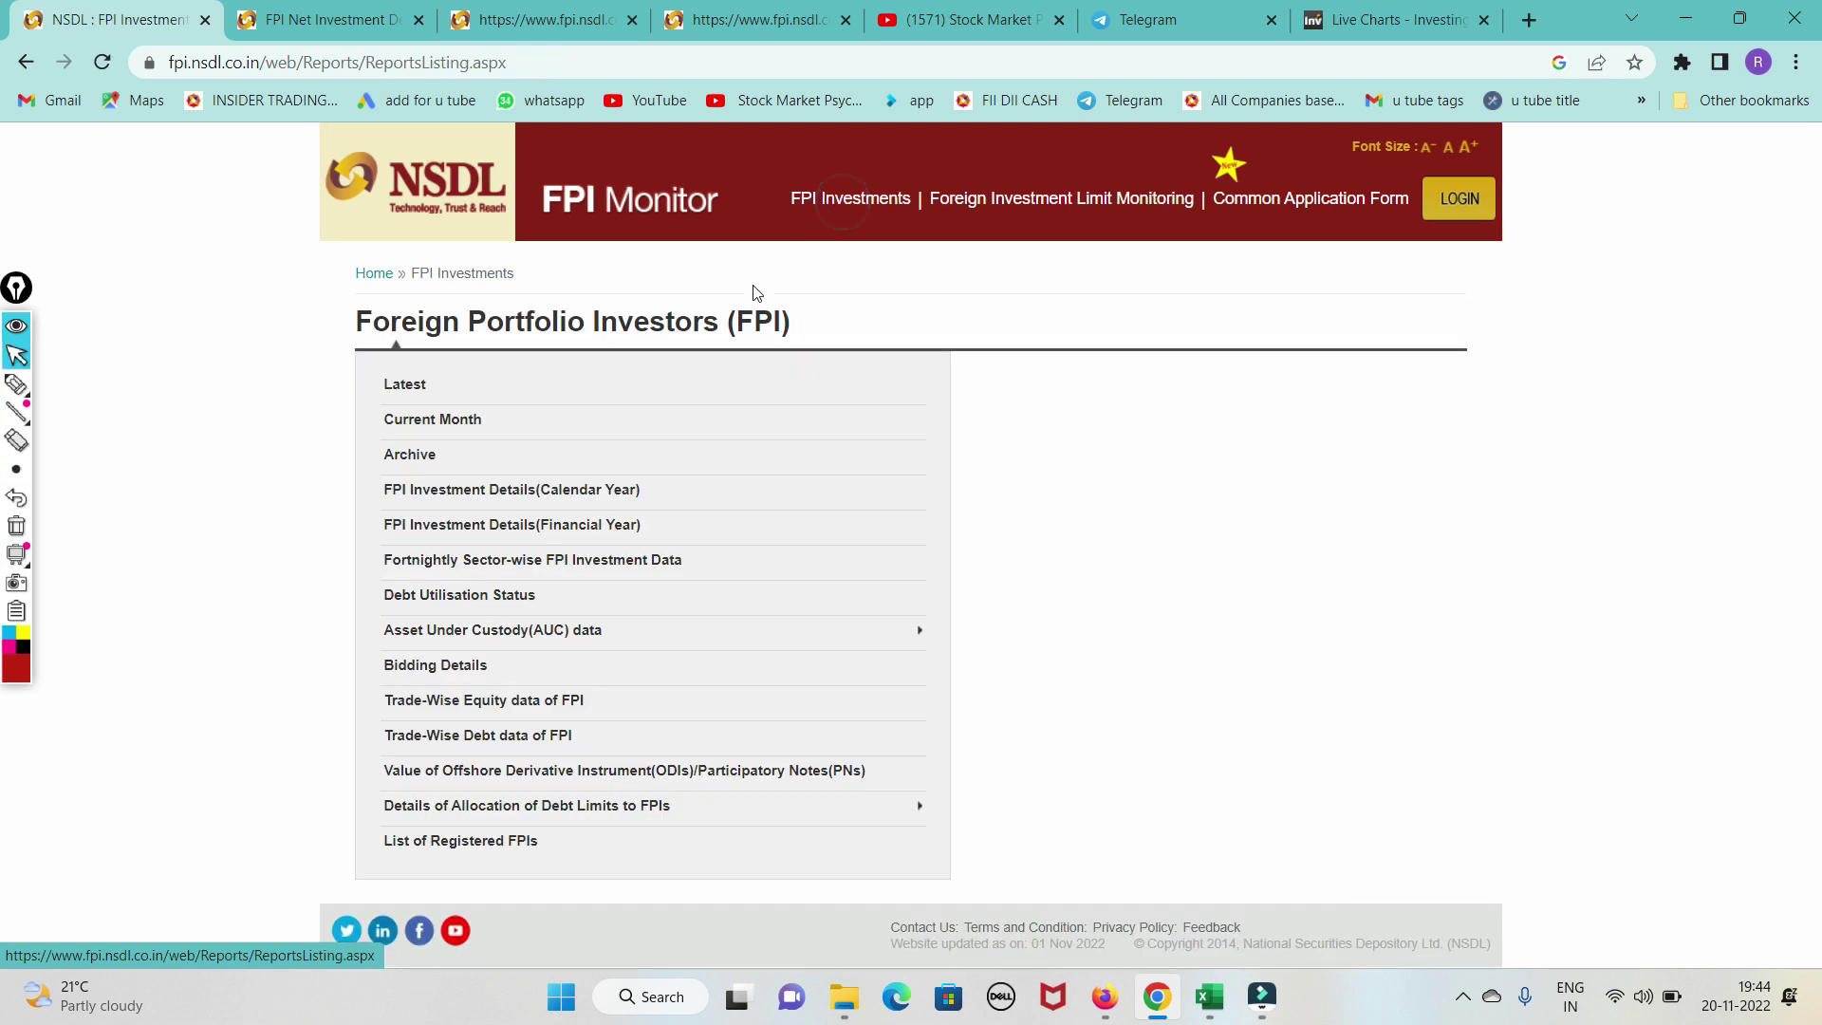
pyautogui.click(431, 418)
pyautogui.scroll(-1, 858, 513)
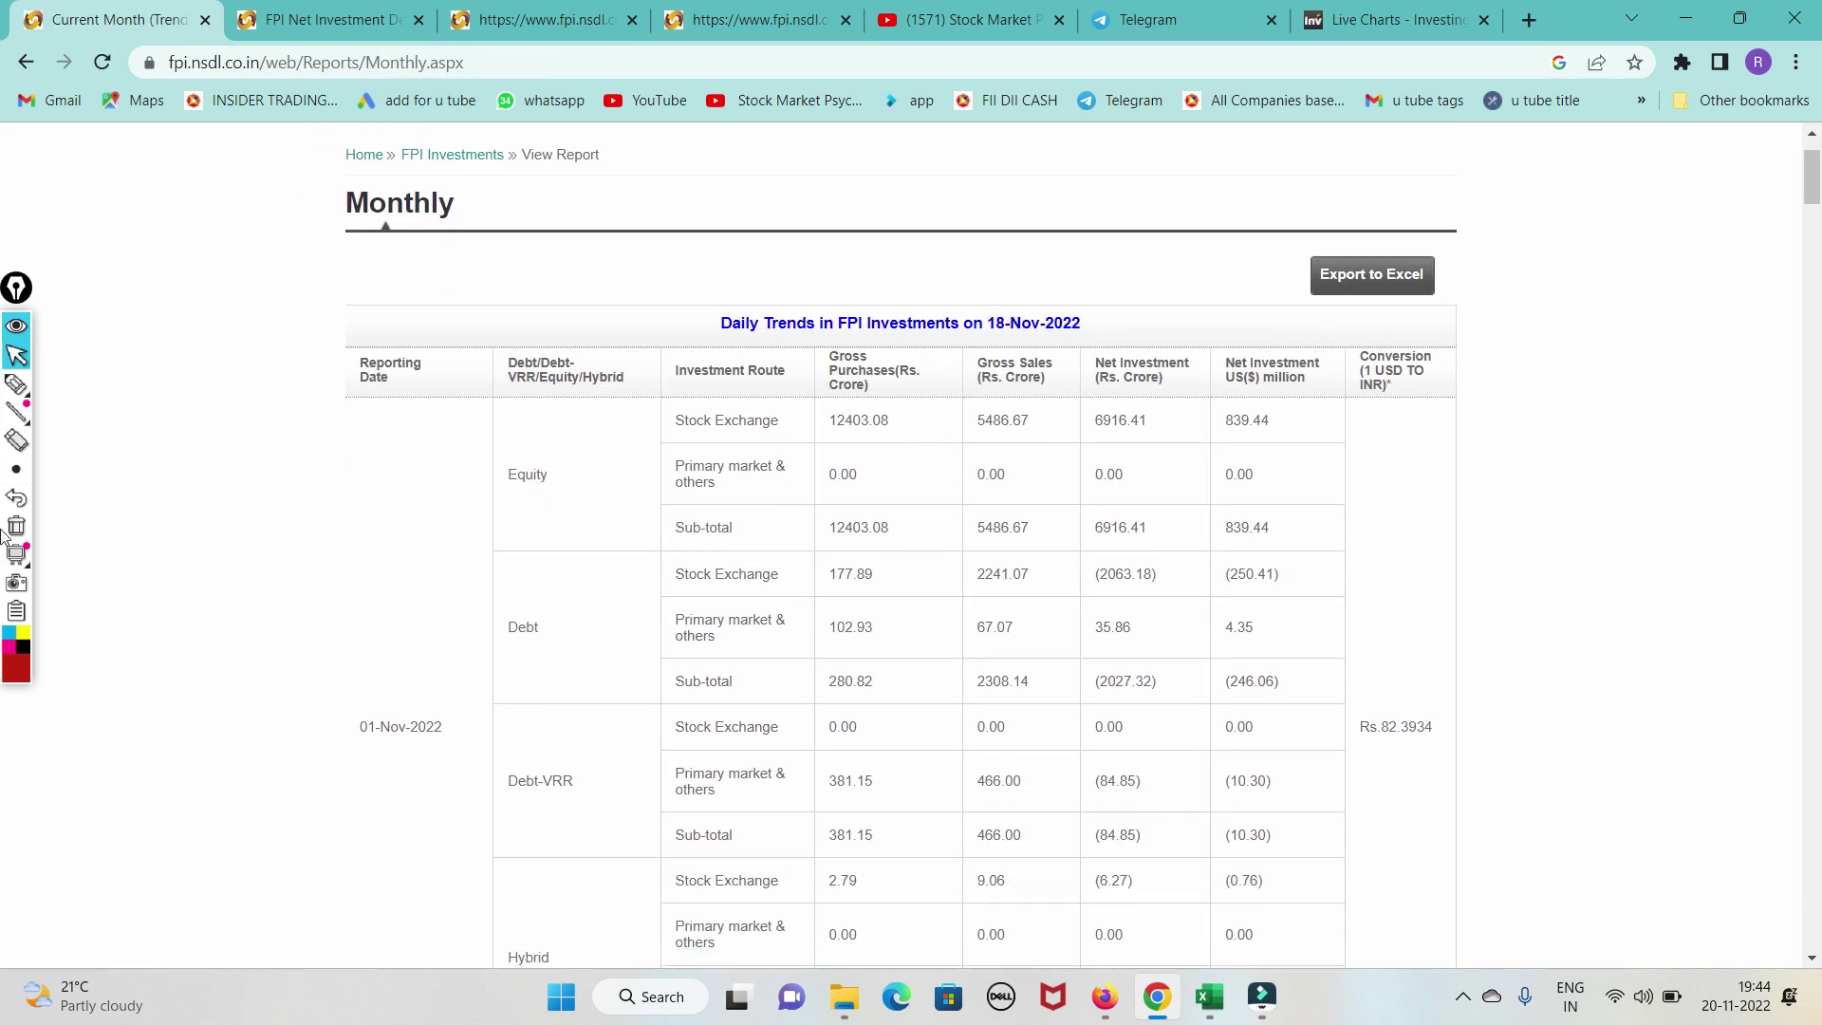
pyautogui.click(16, 383)
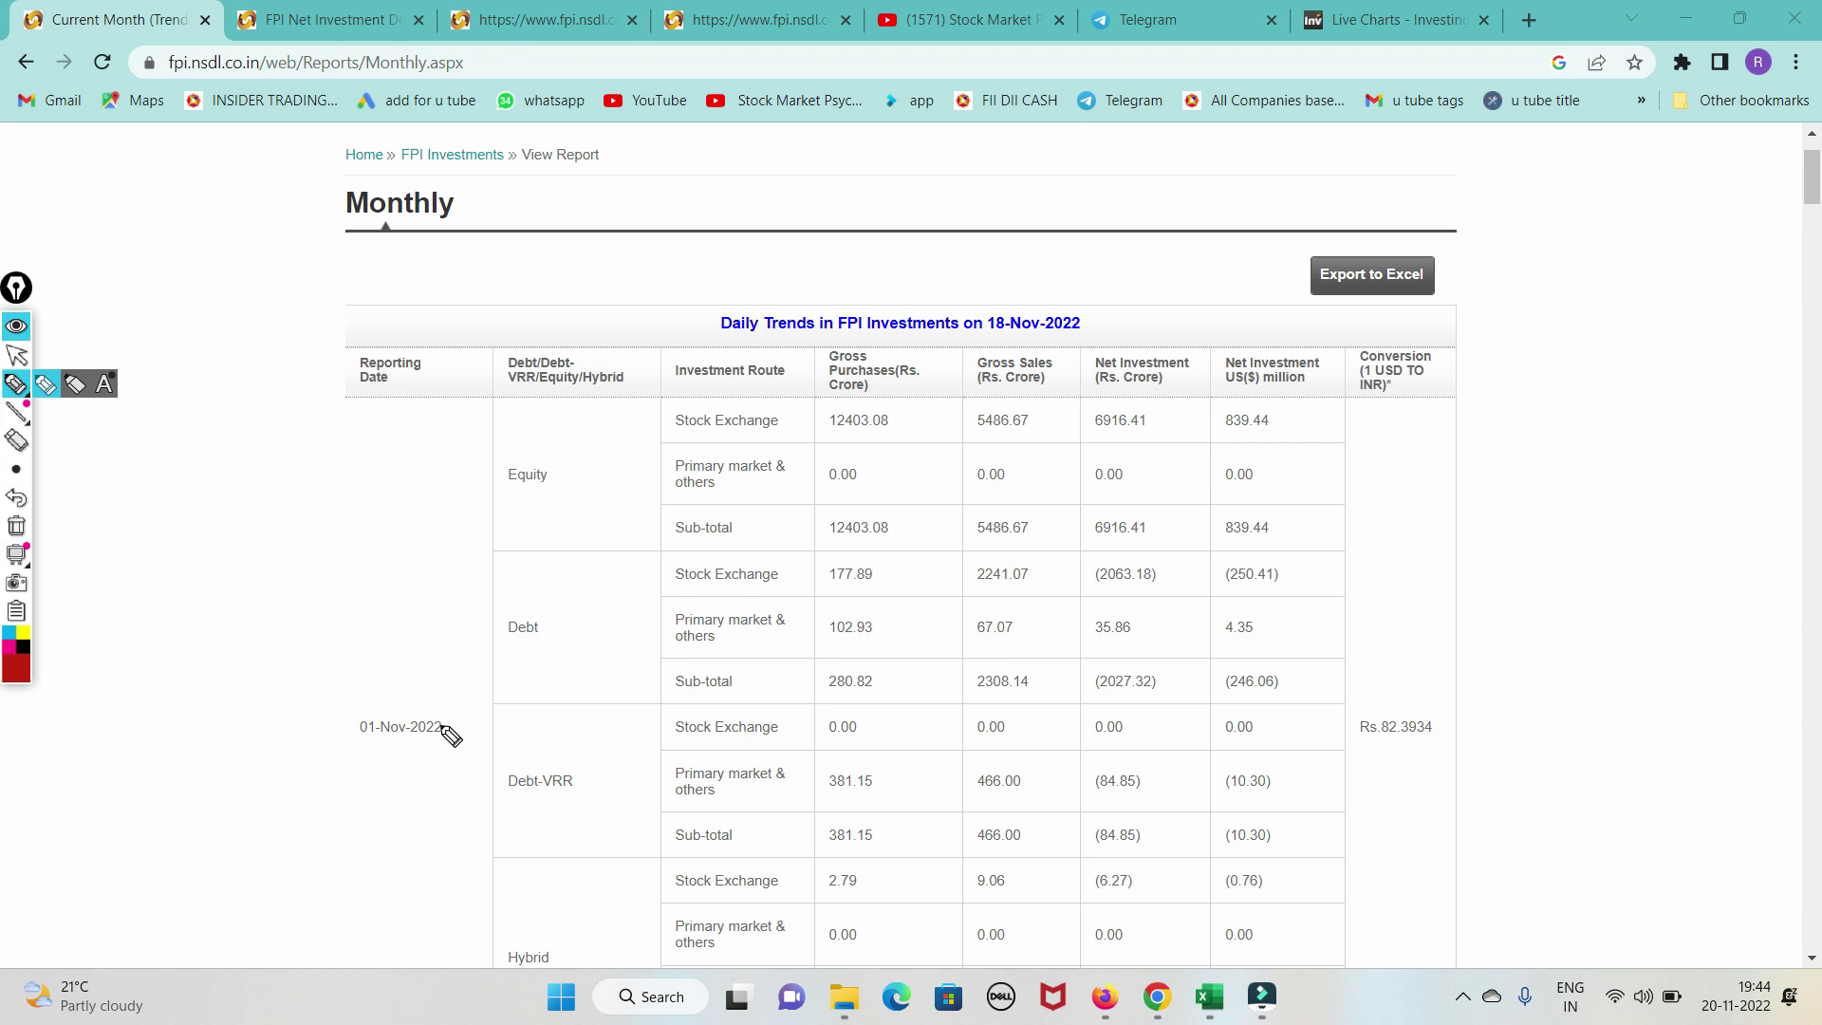
pyautogui.moveTo(442, 731); pyautogui.dragTo(481, 705)
pyautogui.moveTo(891, 417); pyautogui.dragTo(908, 422)
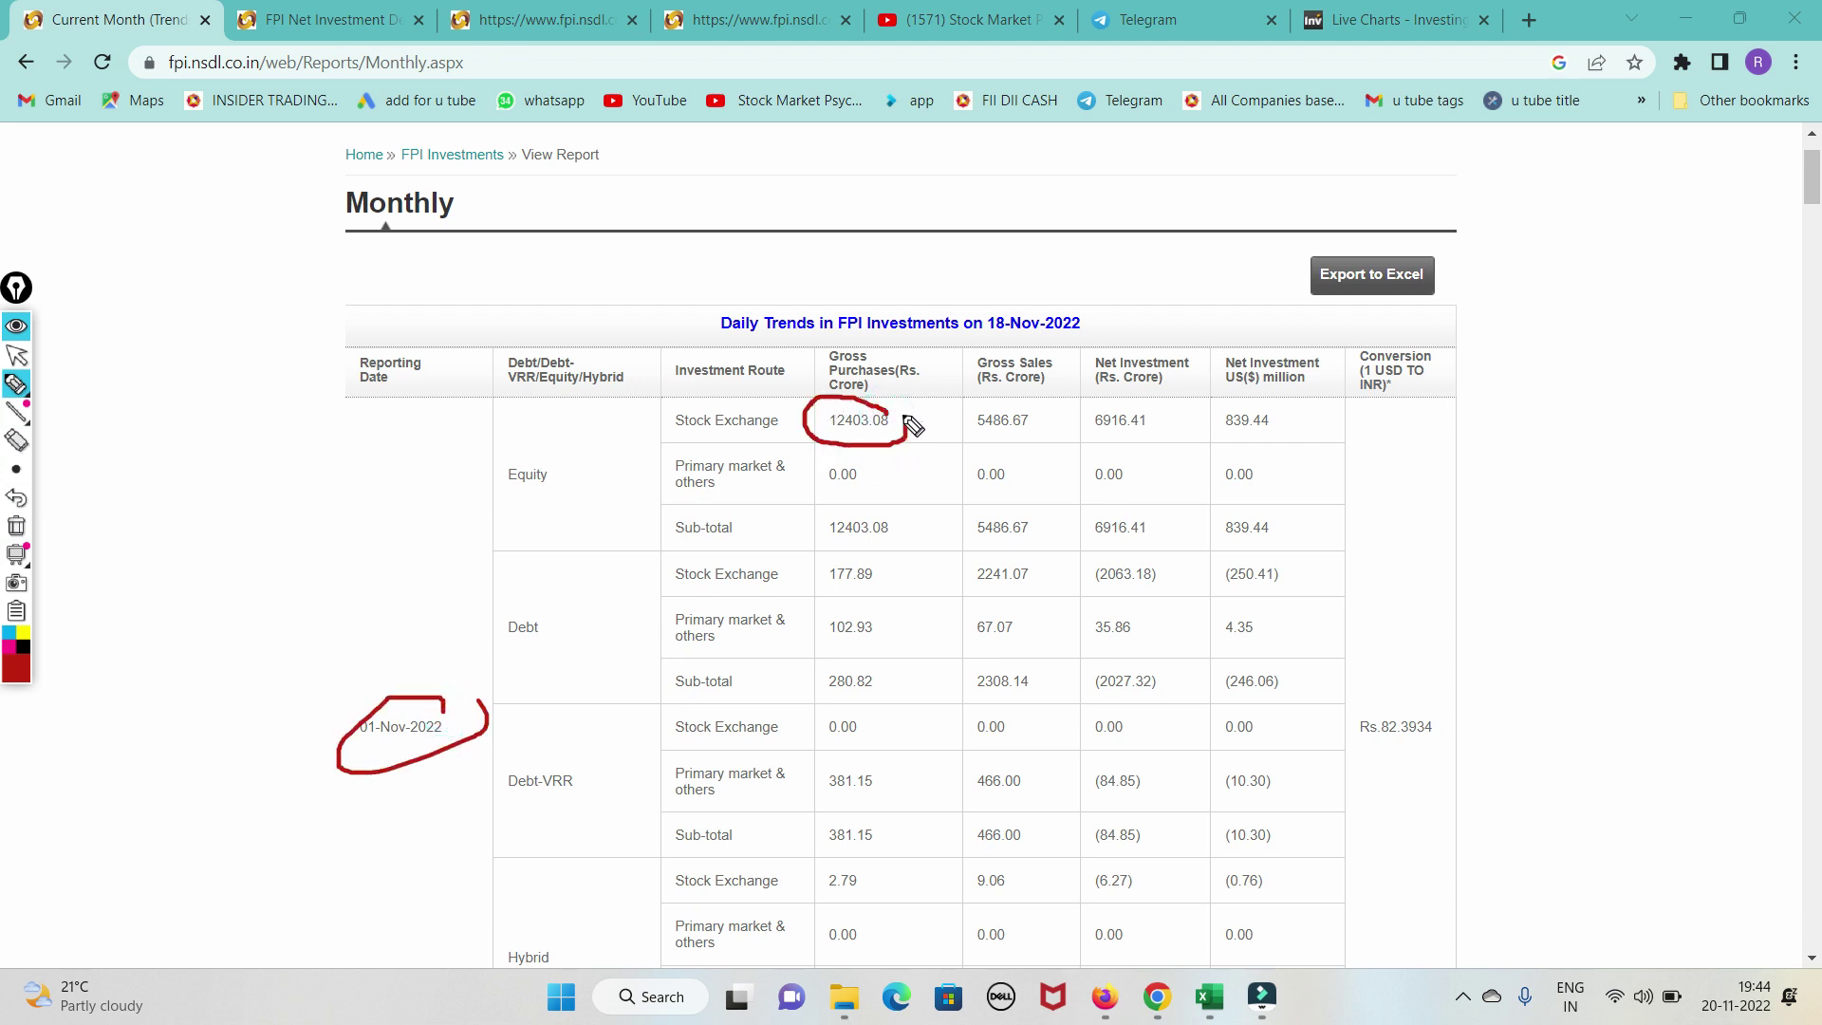
pyautogui.moveTo(875, 406); pyautogui.dragTo(956, 353)
pyautogui.moveTo(1024, 419); pyautogui.dragTo(1040, 423)
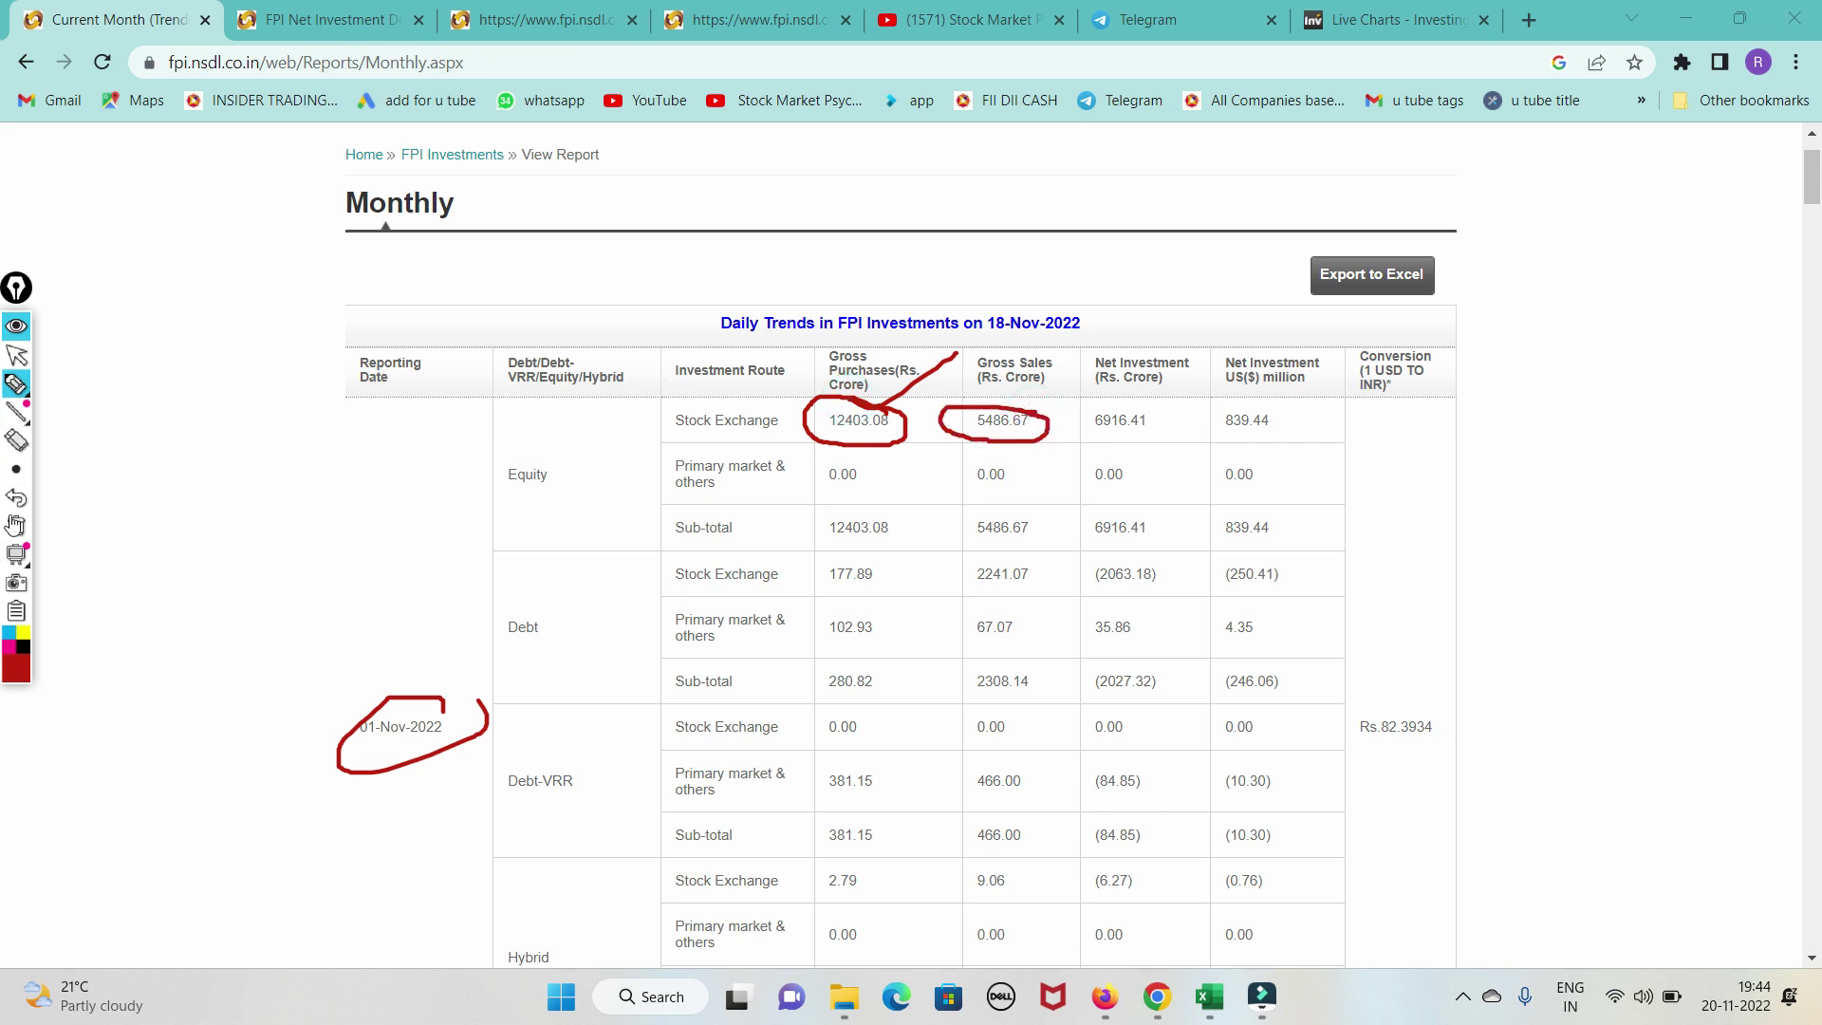
pyautogui.click(16, 528)
pyautogui.click(16, 355)
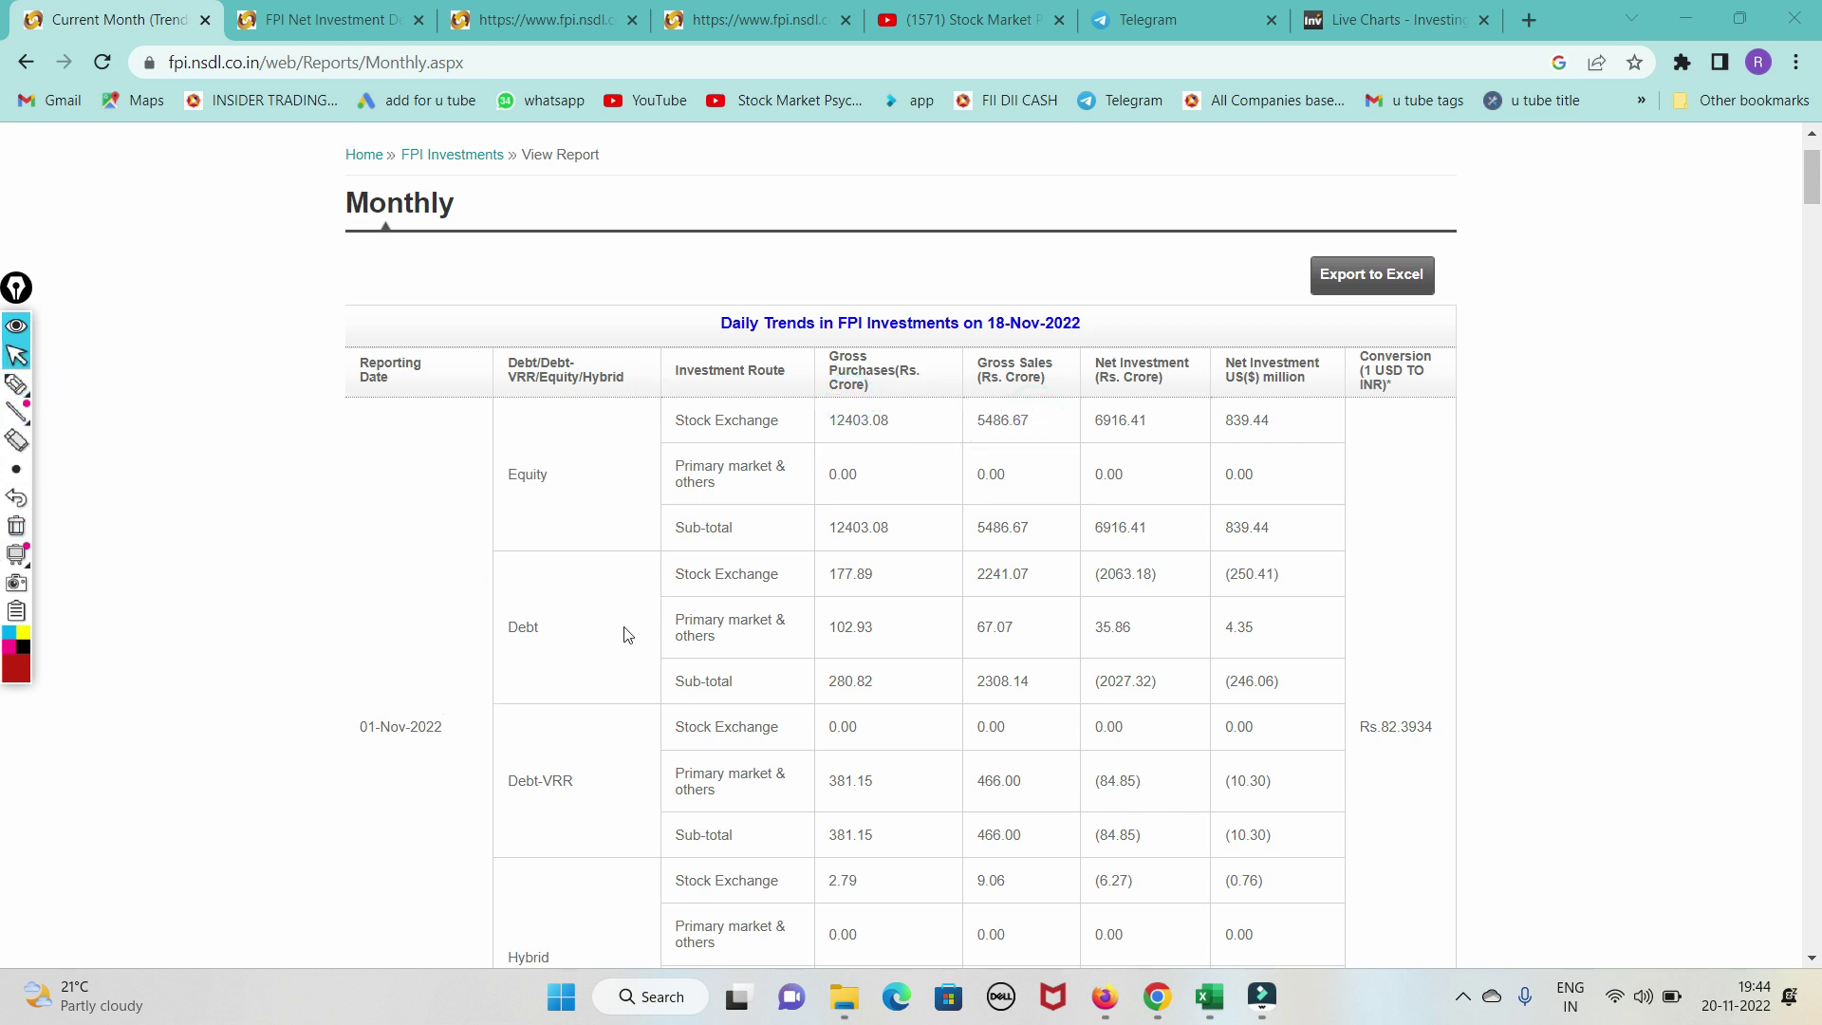
pyautogui.scroll(-2, 626, 633)
pyautogui.scroll(-1, 631, 641)
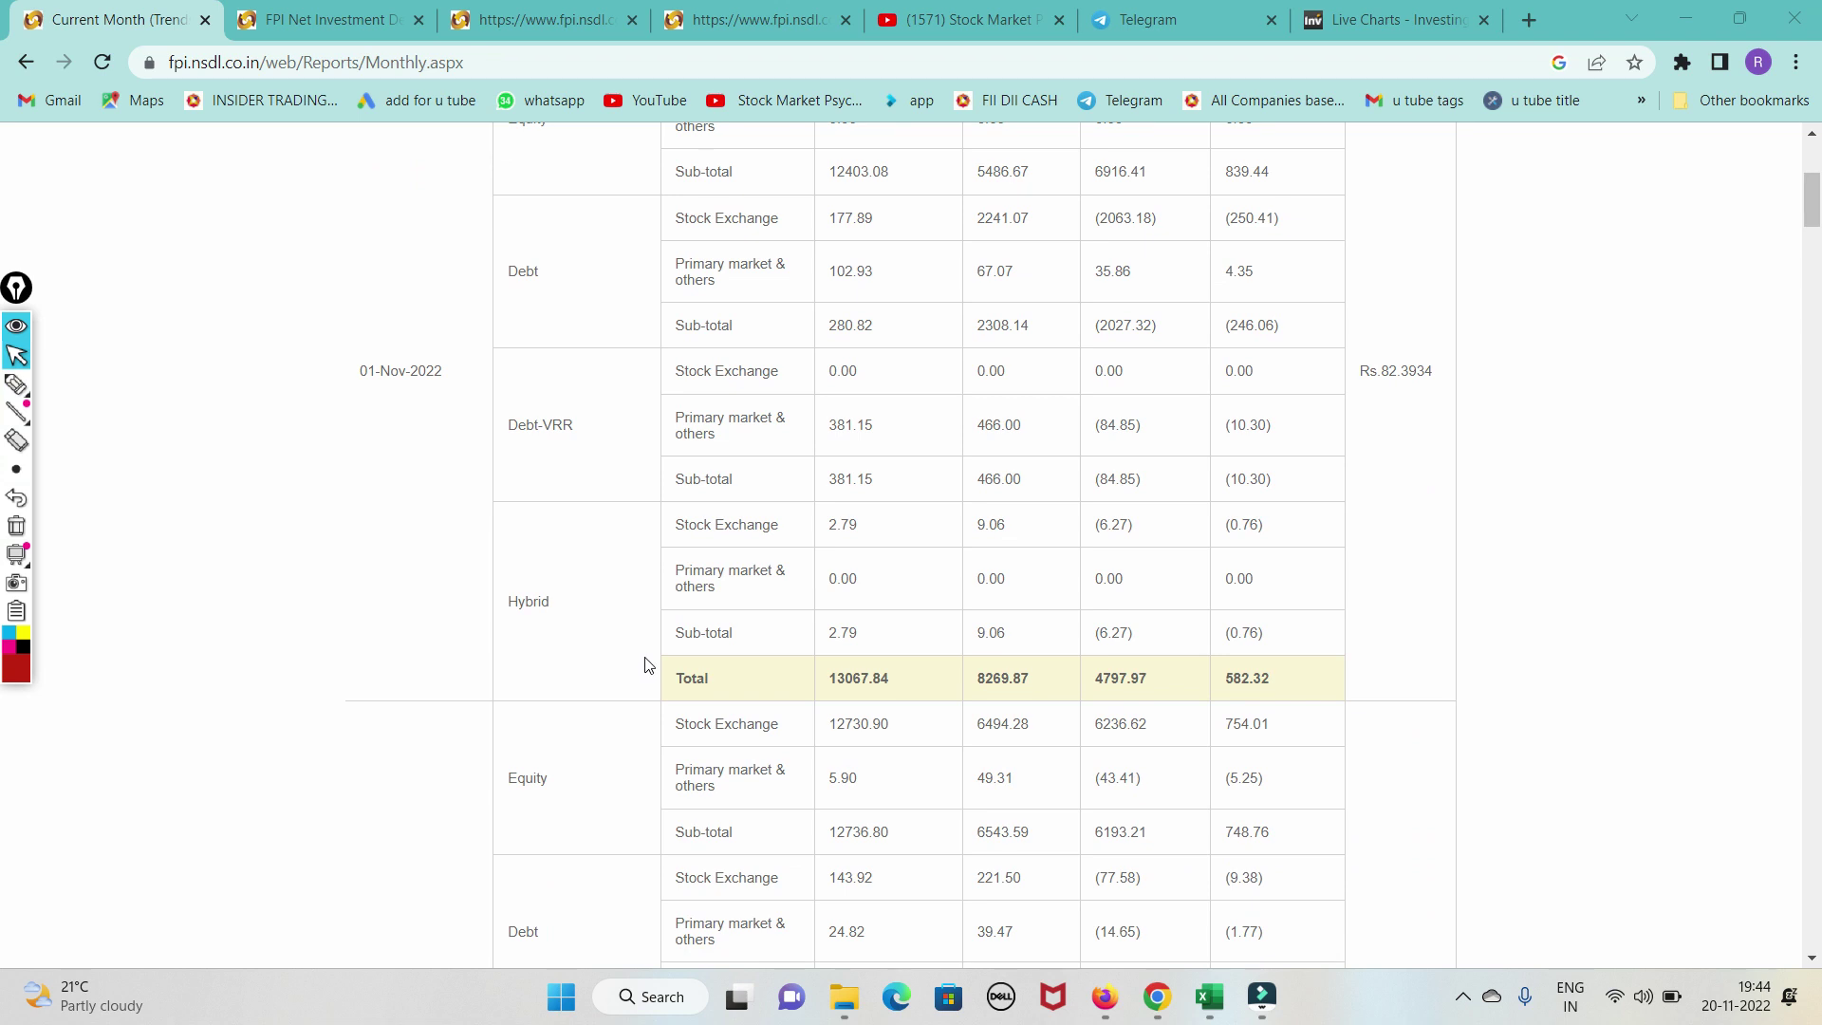
pyautogui.scroll(-2, 644, 664)
pyautogui.click(16, 385)
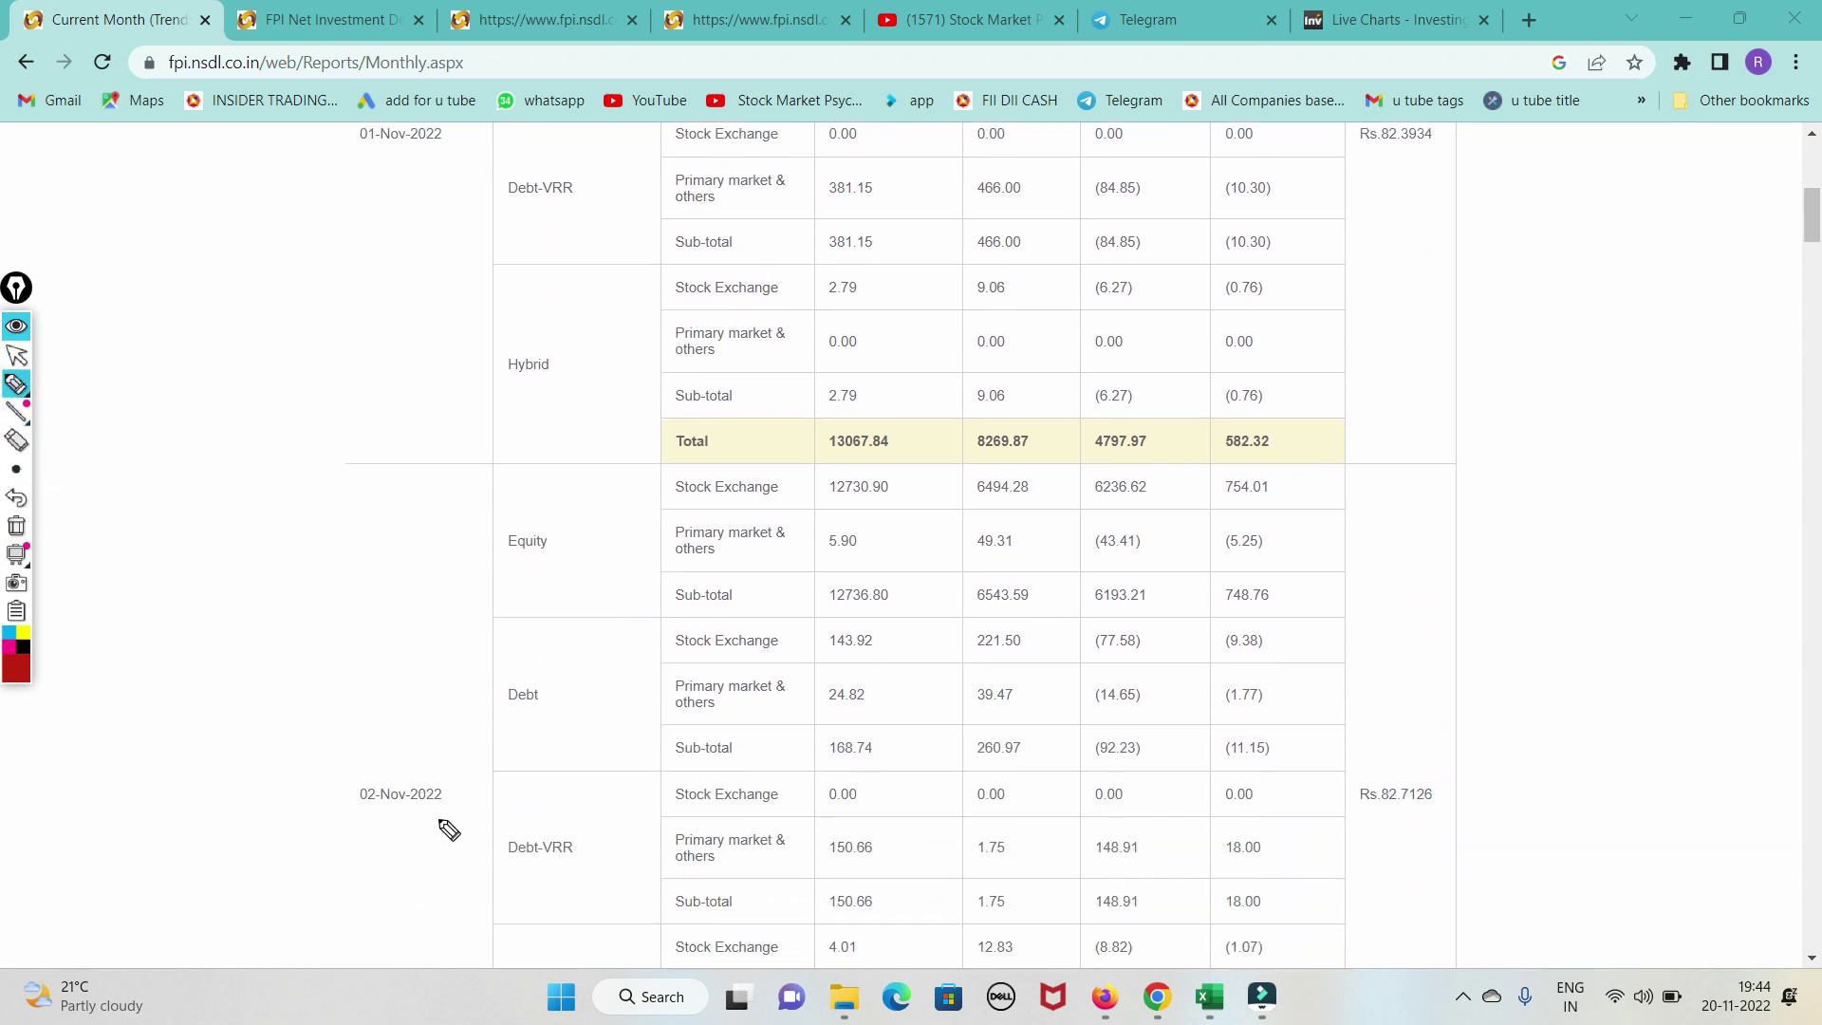
pyautogui.moveTo(896, 486)
pyautogui.mouseDown()
pyautogui.moveTo(800, 474)
pyautogui.moveTo(844, 512)
pyautogui.mouseUp()
pyautogui.moveTo(982, 489); pyautogui.dragTo(1086, 455)
pyautogui.click(17, 529)
pyautogui.moveTo(15, 384)
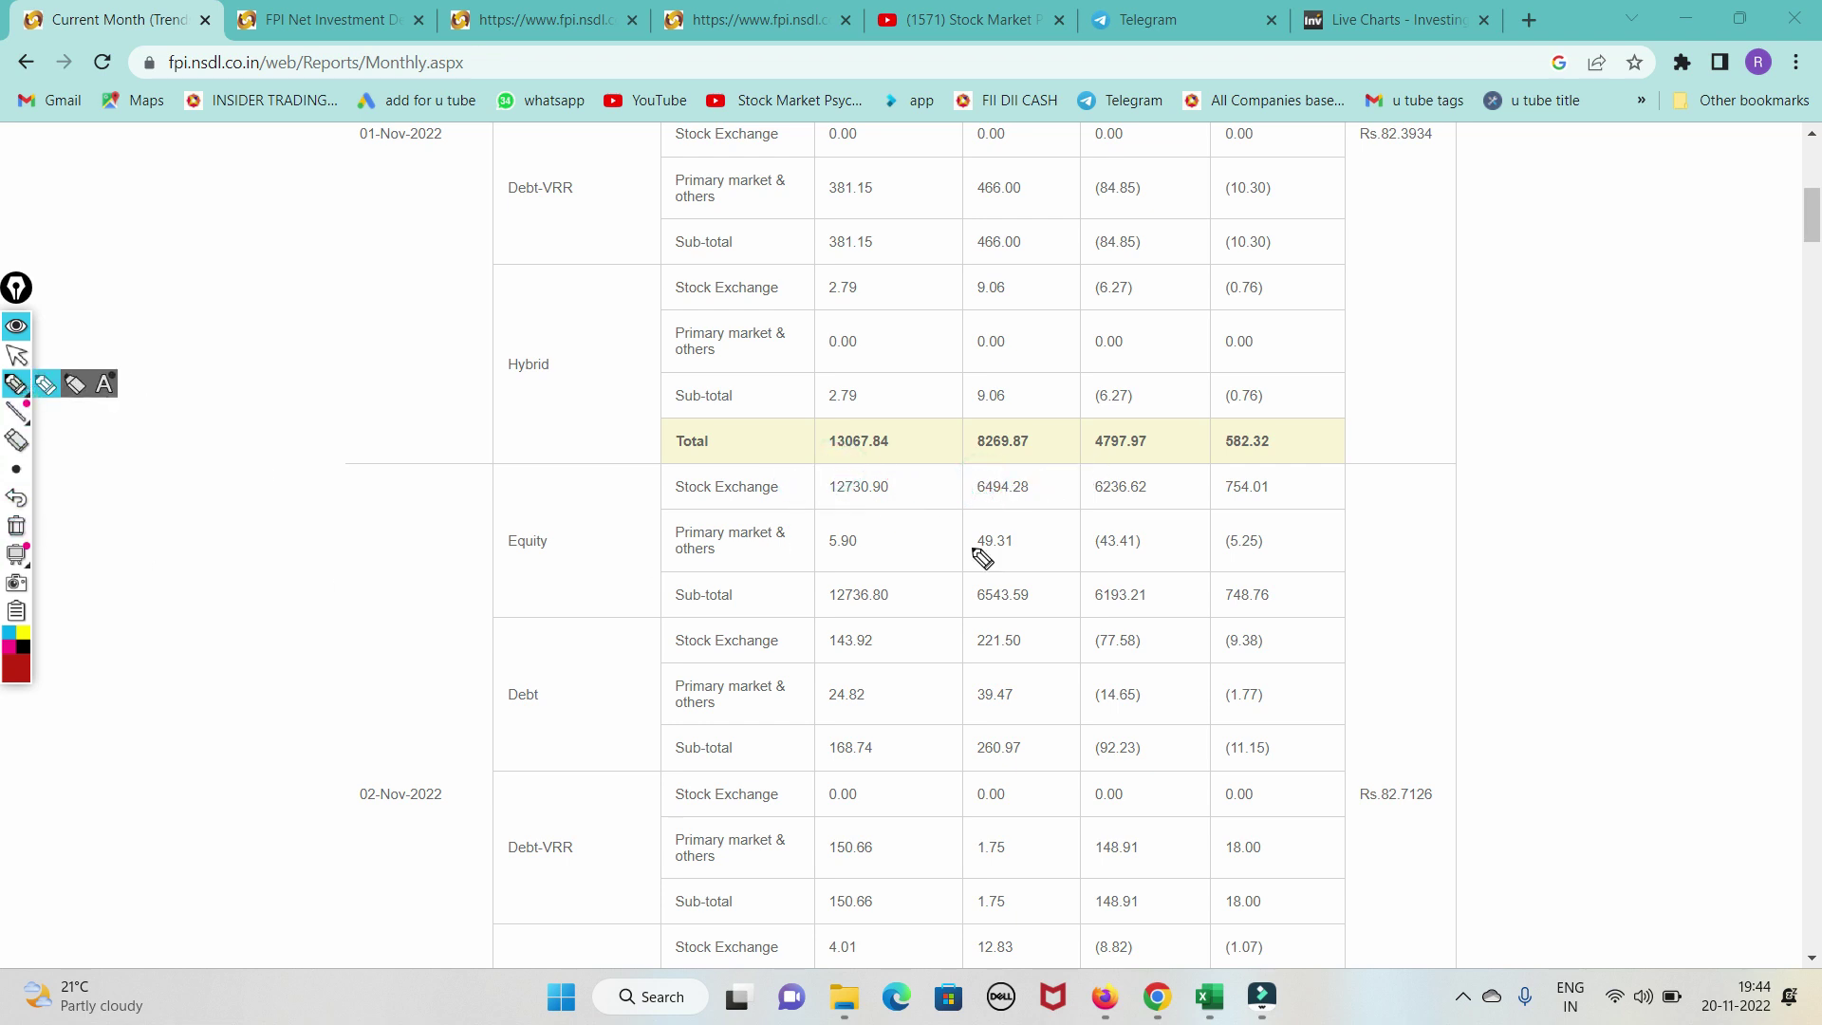
pyautogui.moveTo(1101, 514); pyautogui.dragTo(1091, 506)
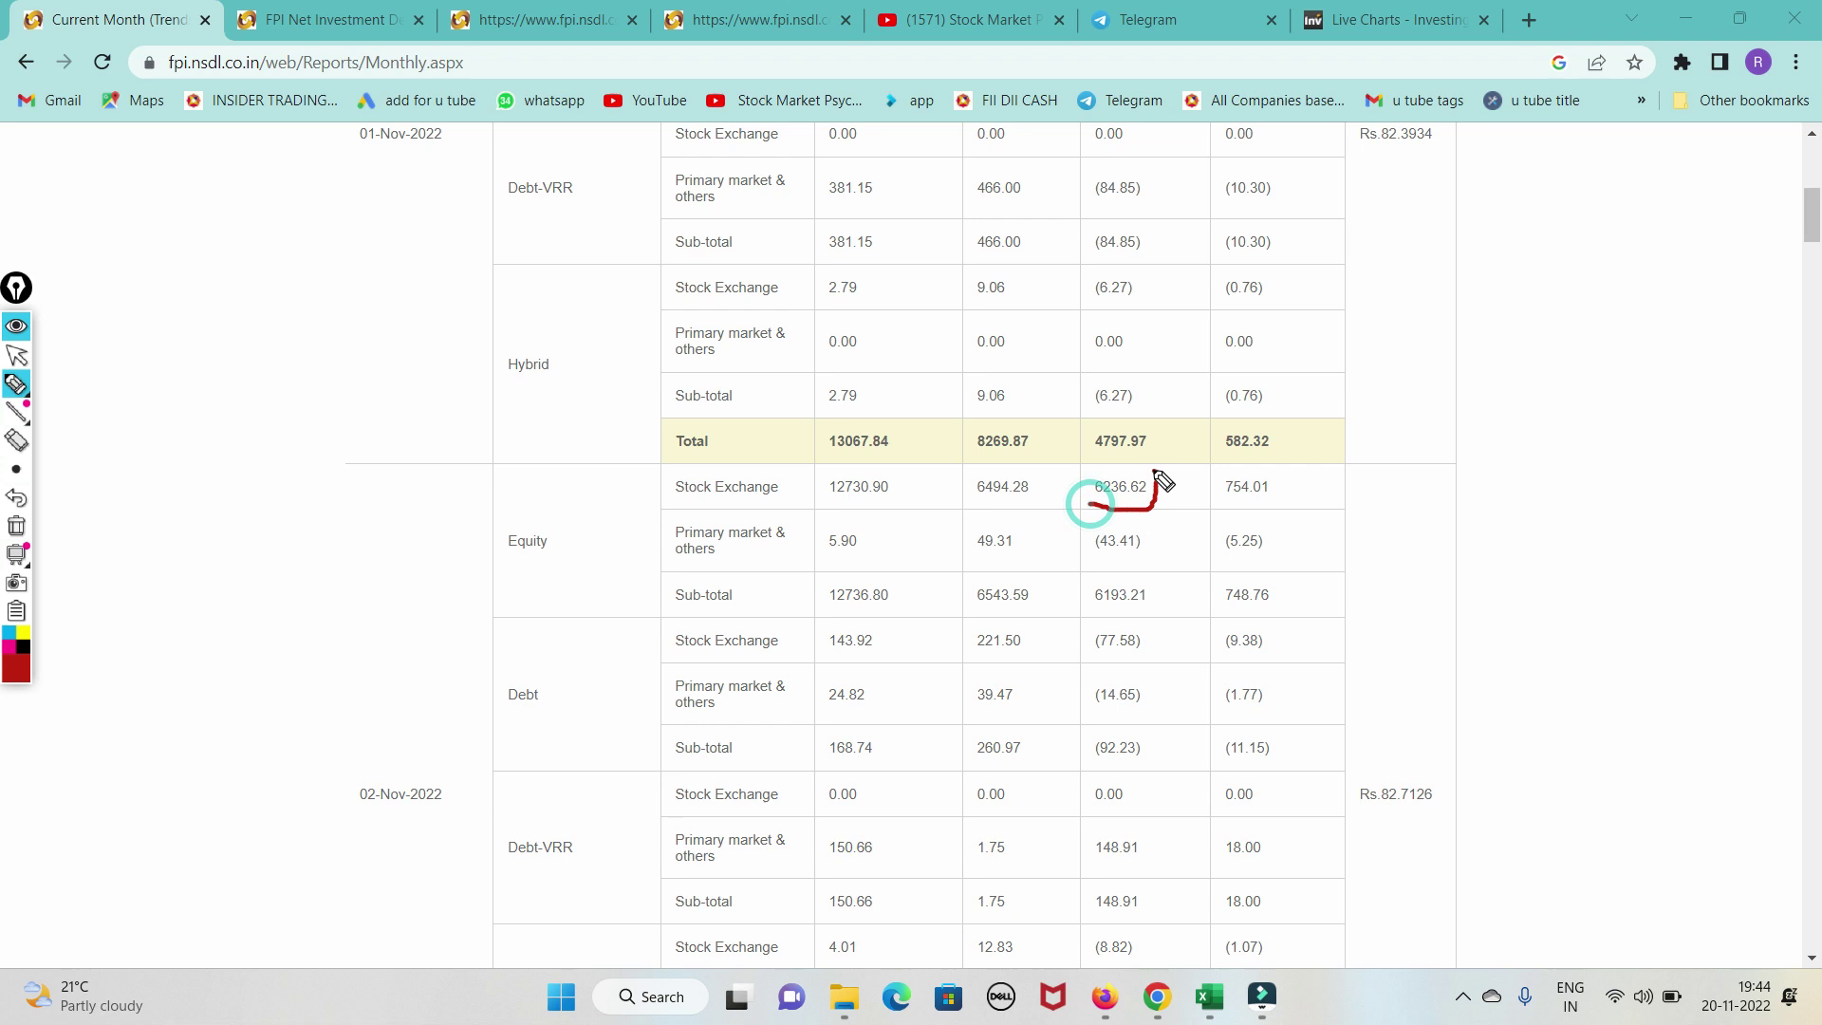
pyautogui.click(16, 354)
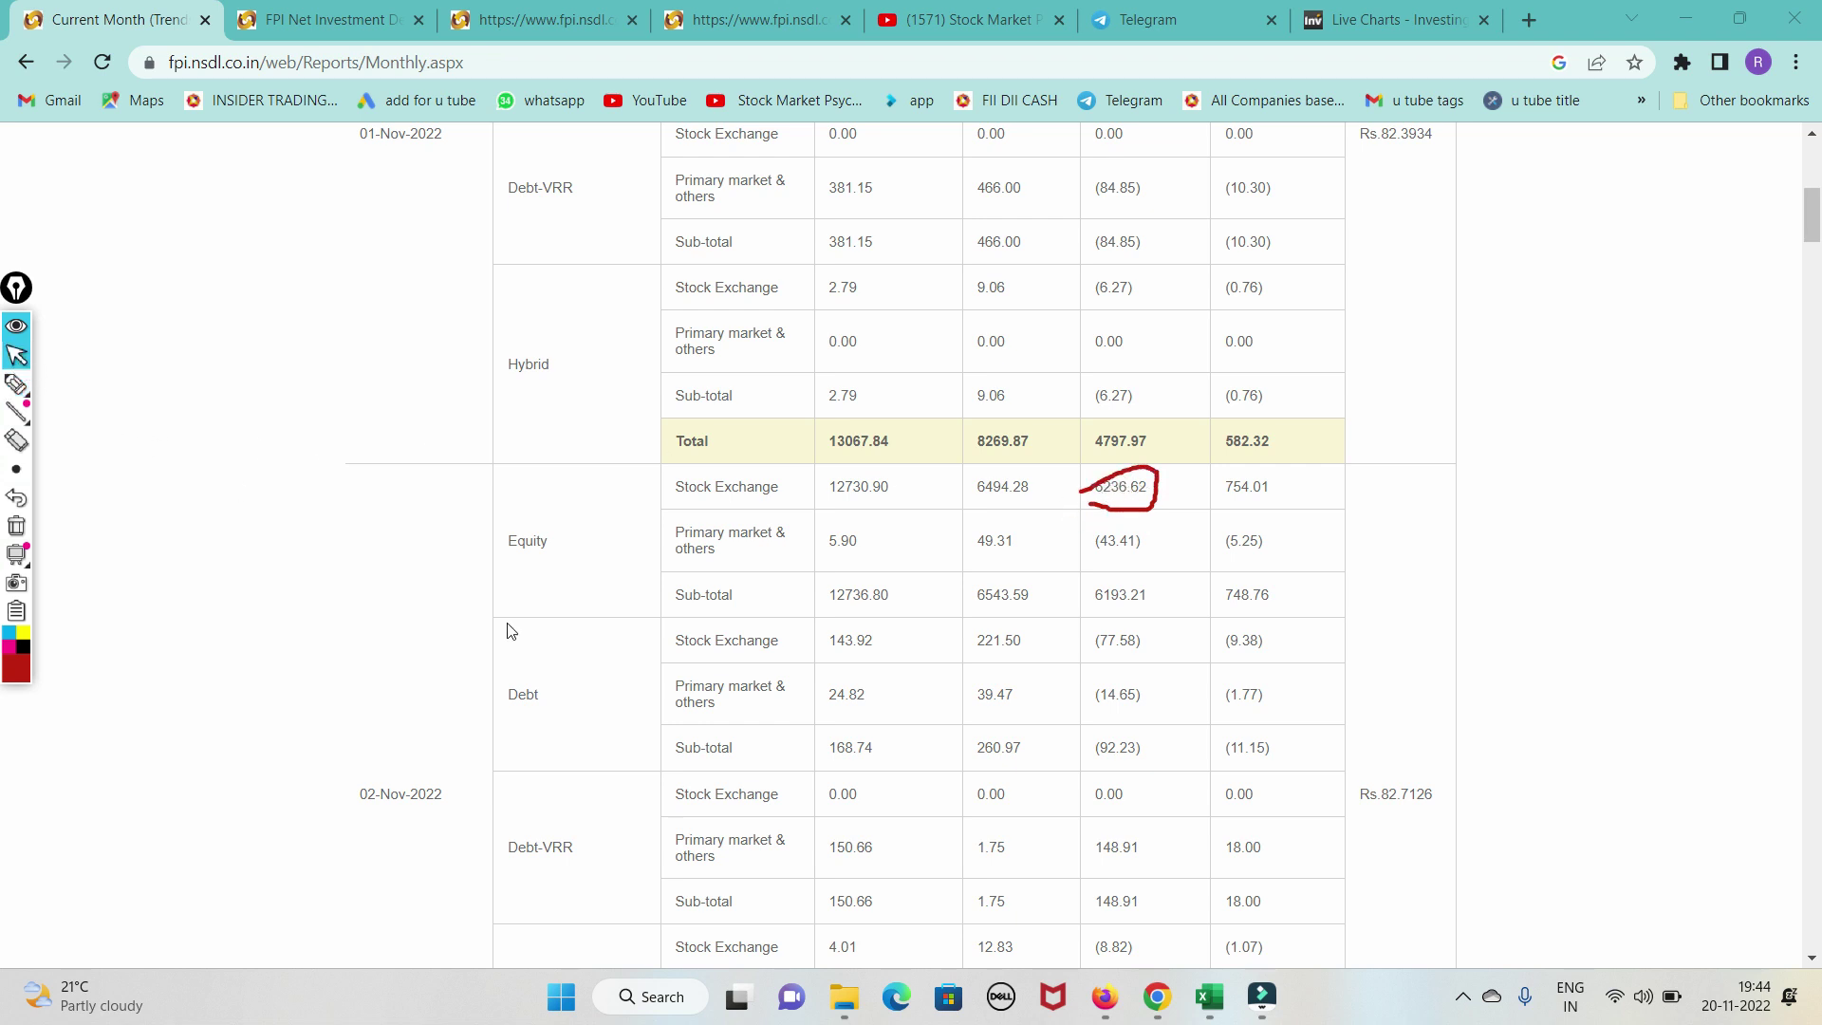
pyautogui.scroll(-5, 630, 707)
pyautogui.scroll(-2, 634, 718)
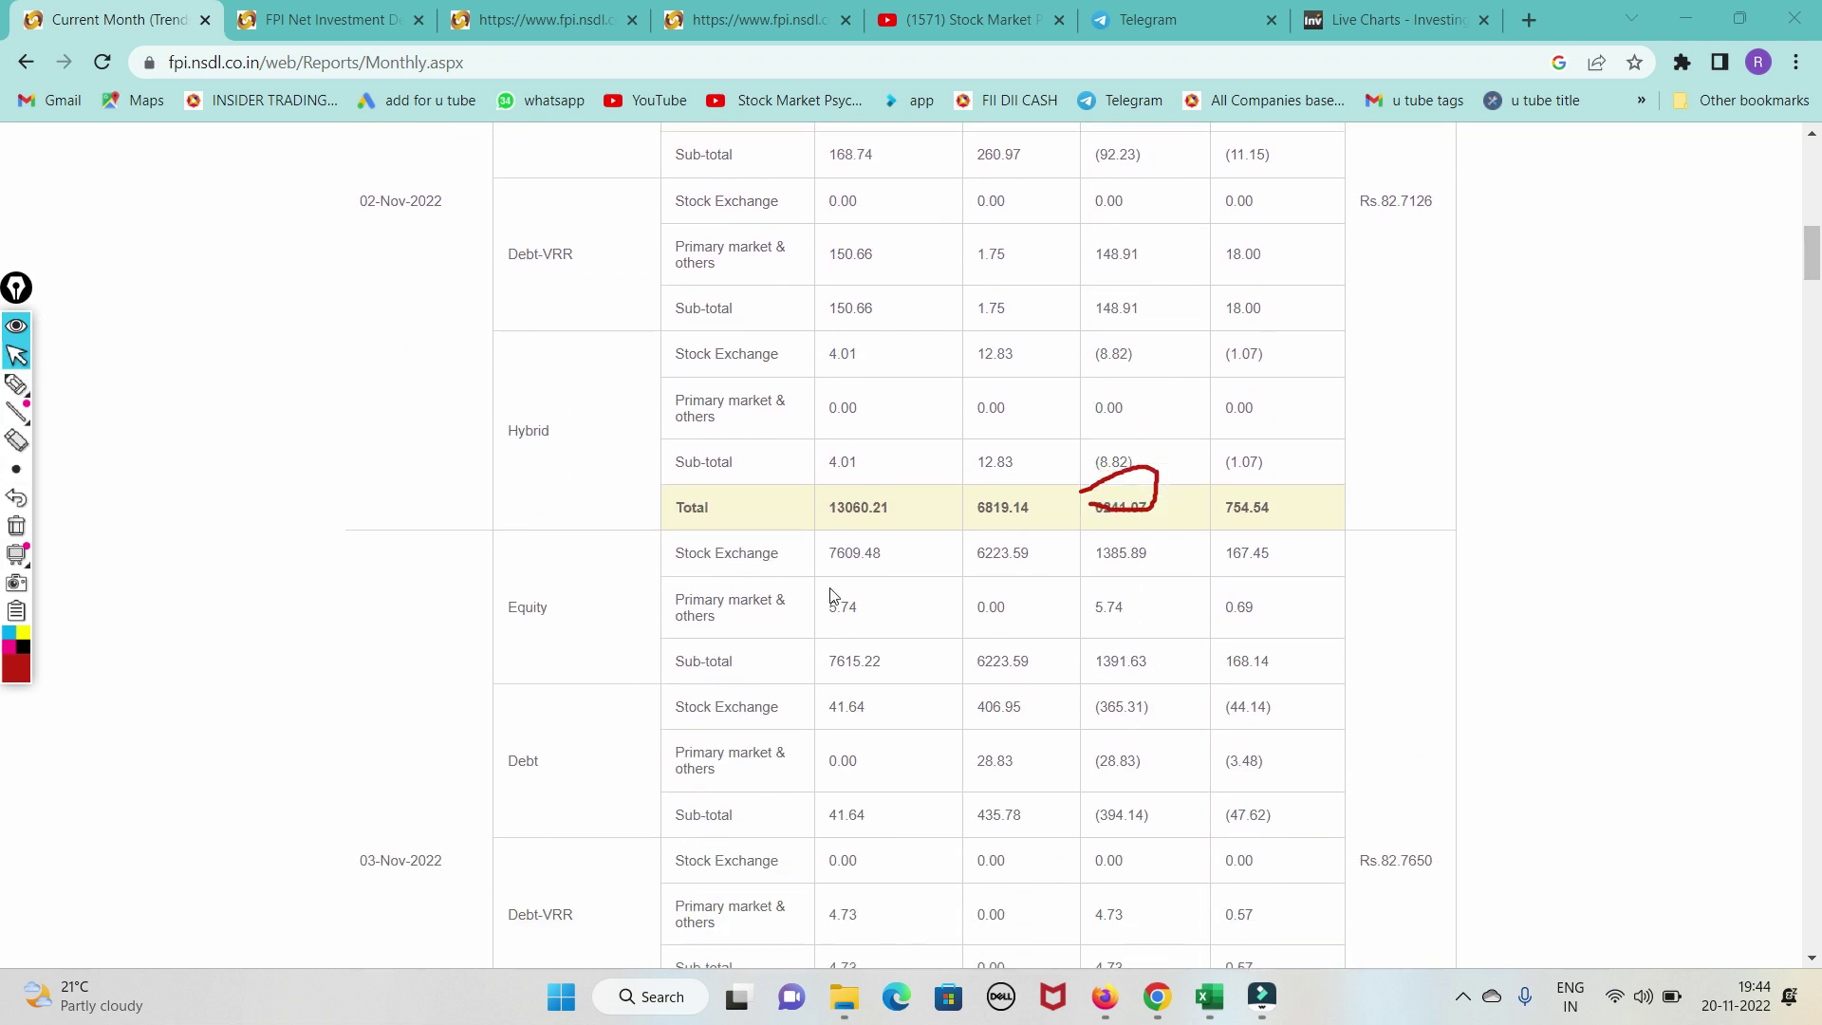
pyautogui.scroll(-3, 1123, 579)
pyautogui.scroll(-1, 1010, 721)
pyautogui.scroll(-1, 1044, 692)
pyautogui.scroll(-1, 1101, 671)
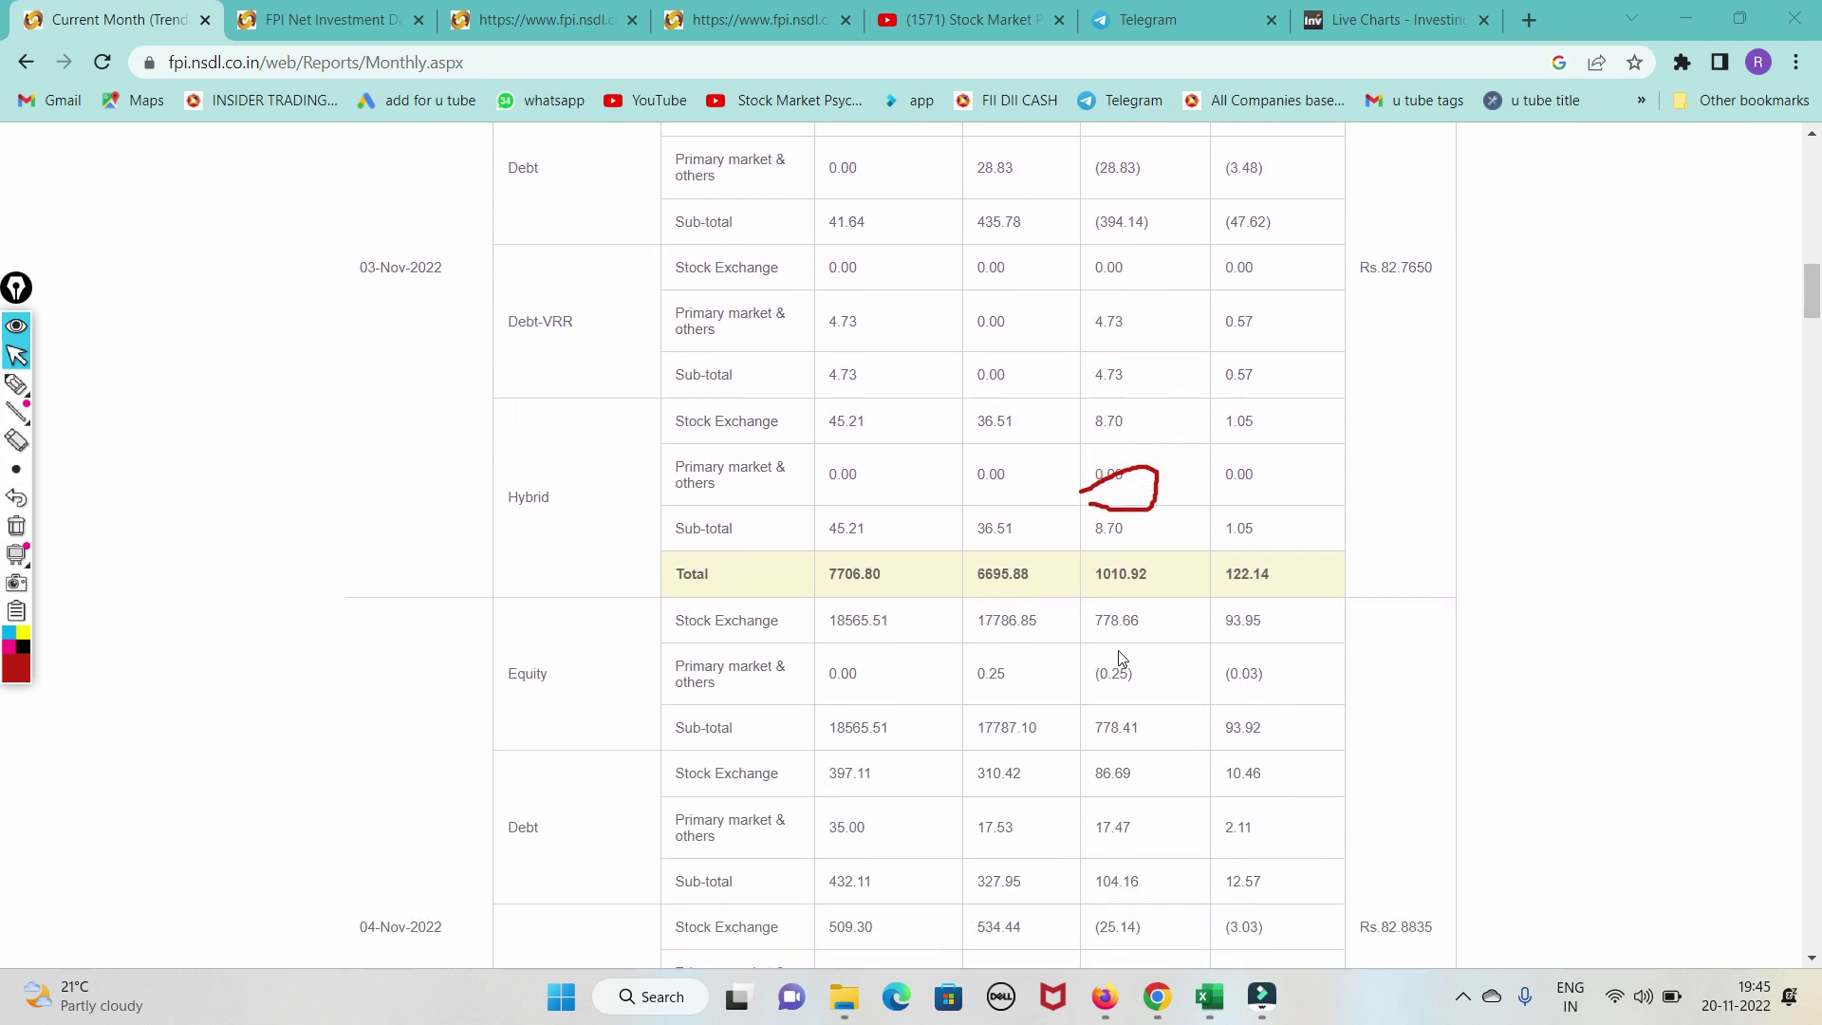
pyautogui.click(16, 383)
pyautogui.moveTo(809, 643)
pyautogui.mouseDown()
pyautogui.moveTo(968, 655)
pyautogui.moveTo(1086, 631)
pyautogui.moveTo(849, 574)
pyautogui.moveTo(804, 643)
pyautogui.moveTo(953, 541)
pyautogui.mouseUp()
pyautogui.click(827, 608)
pyautogui.moveTo(980, 618); pyautogui.dragTo(1169, 538)
pyautogui.moveTo(1167, 605)
pyautogui.mouseDown()
pyautogui.moveTo(1103, 621)
pyautogui.moveTo(1186, 607)
pyautogui.mouseUp()
pyautogui.click(16, 526)
pyautogui.click(17, 355)
pyautogui.scroll(-2, 702, 721)
pyautogui.scroll(-1, 715, 750)
pyautogui.scroll(-2, 715, 750)
pyautogui.scroll(-2, 778, 702)
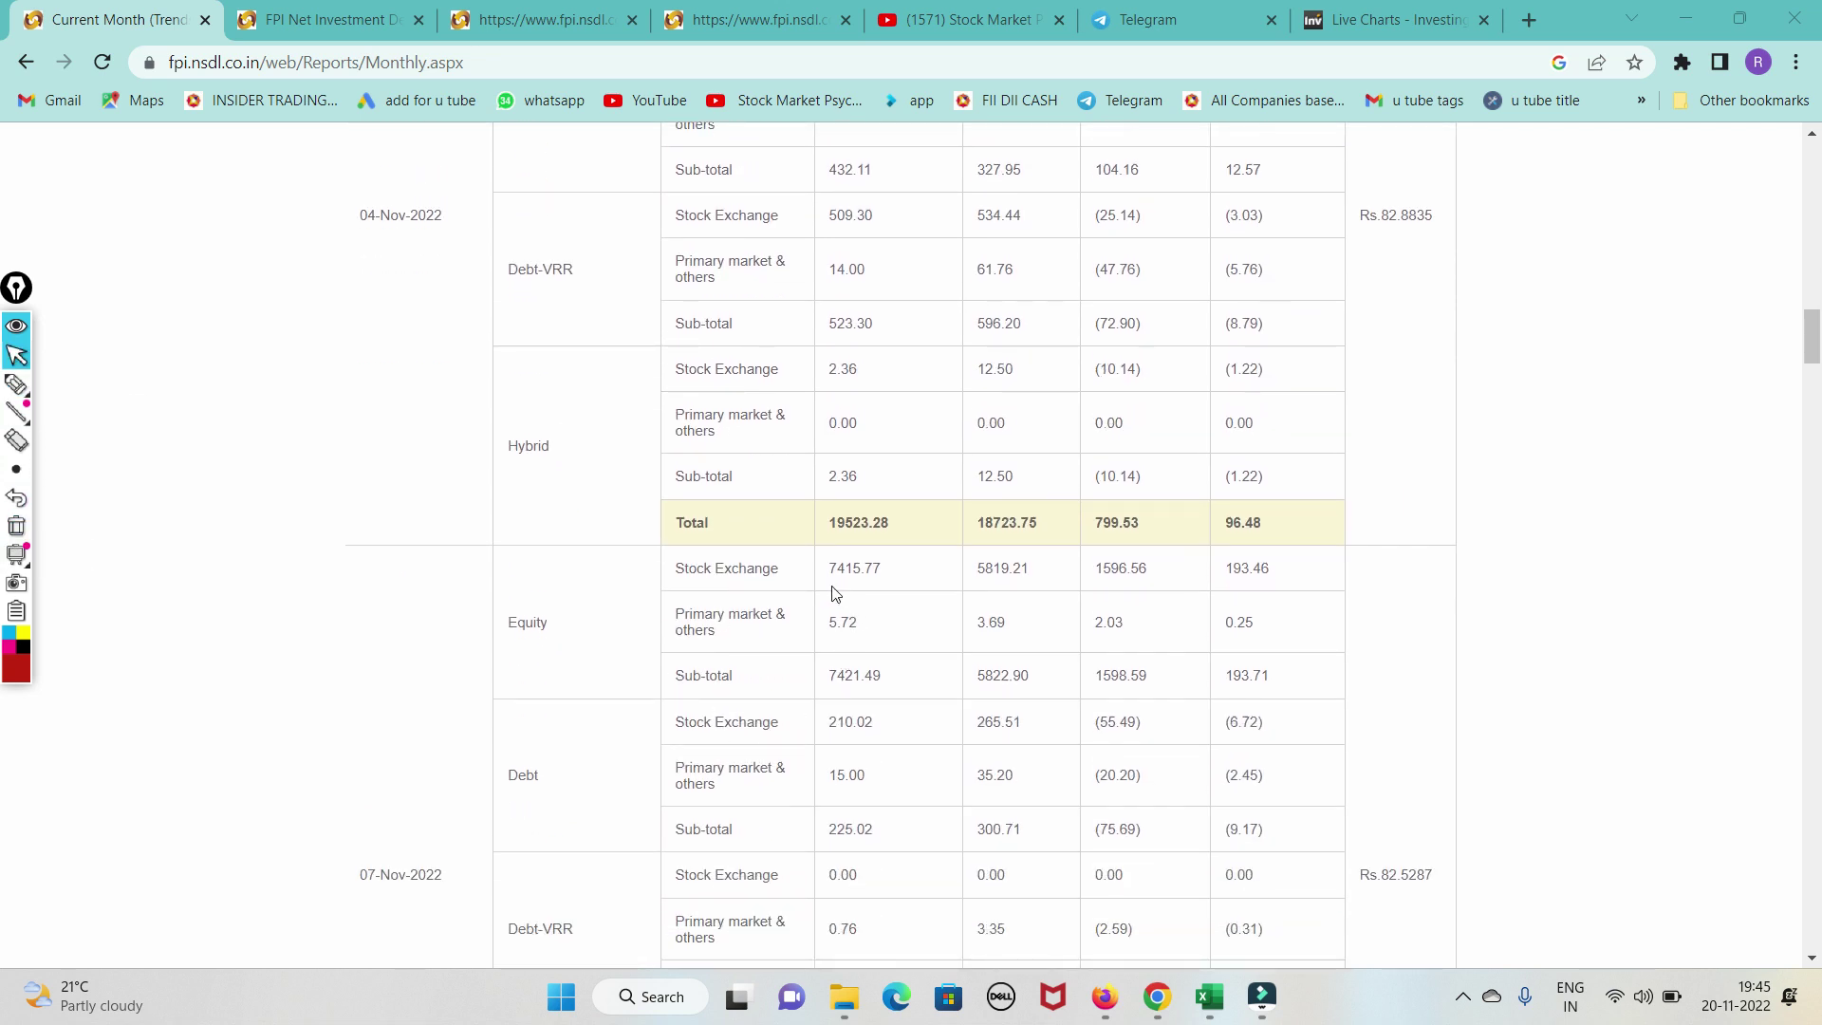
pyautogui.scroll(-3, 910, 683)
pyautogui.scroll(-3, 903, 704)
pyautogui.scroll(-2, 851, 567)
pyautogui.scroll(-2, 851, 588)
pyautogui.scroll(-1, 854, 626)
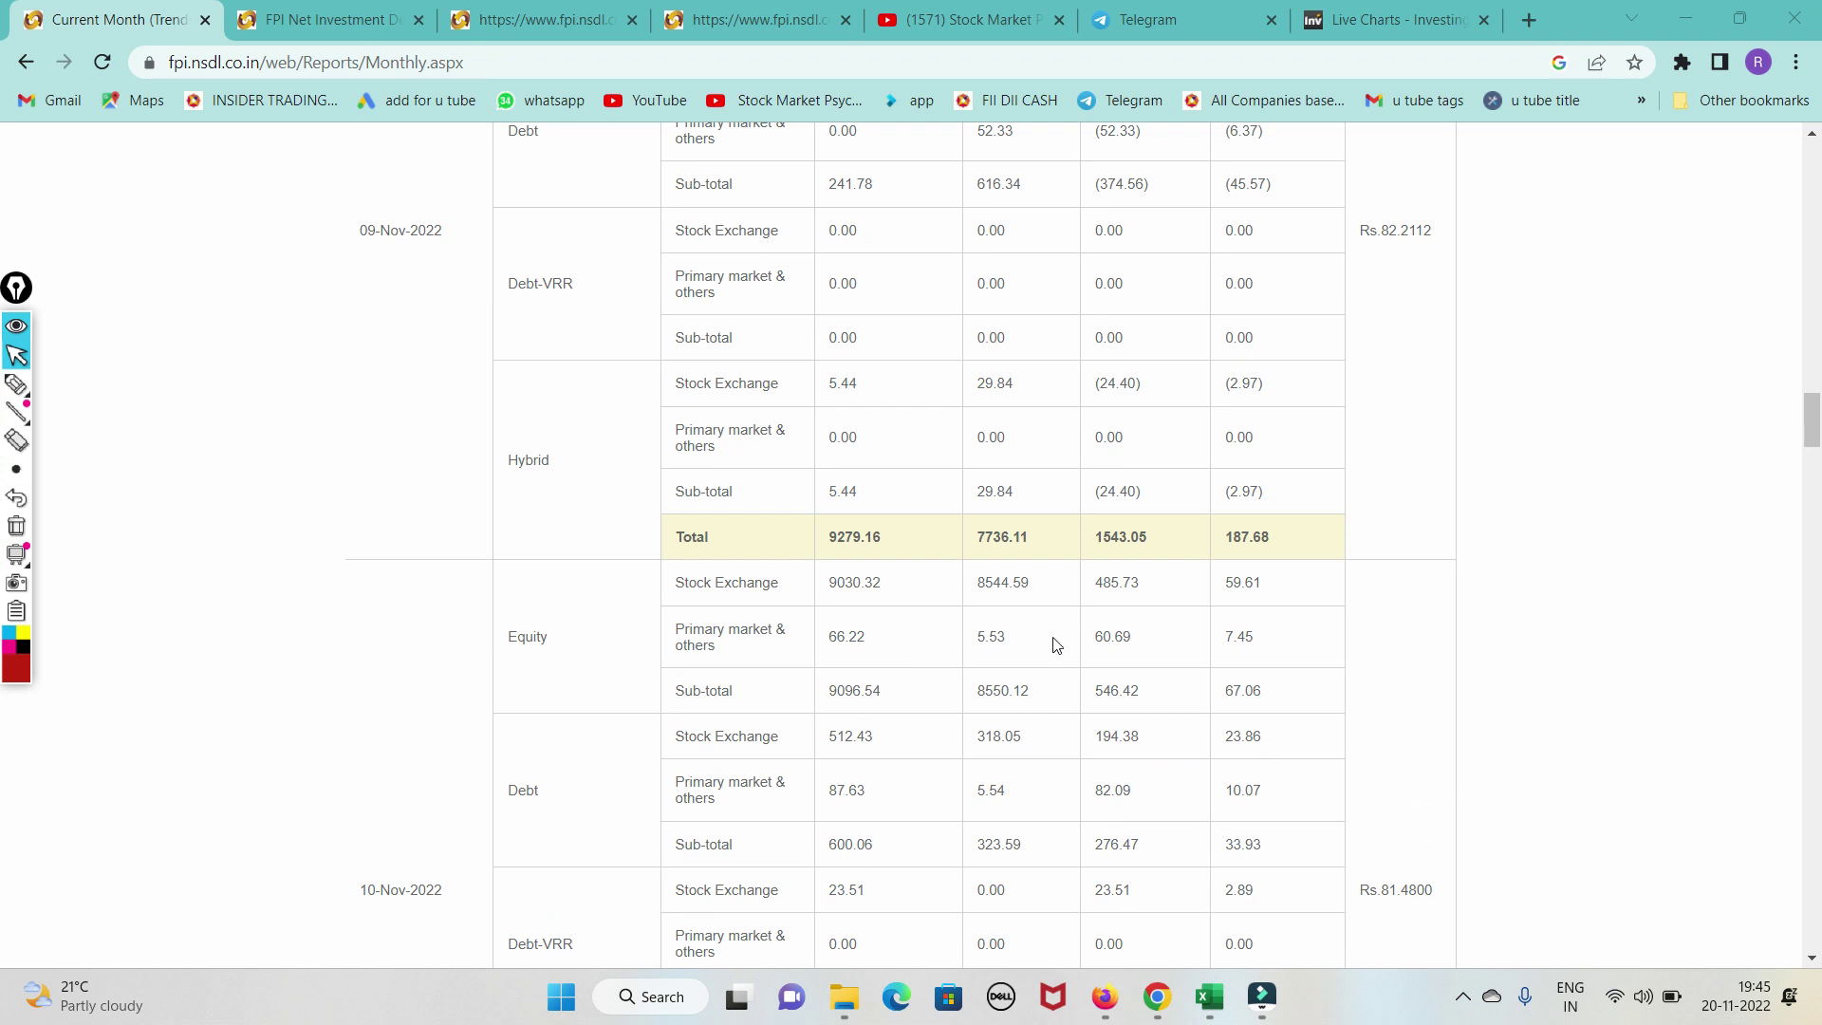
pyautogui.scroll(-3, 1056, 644)
pyautogui.scroll(-3, 1029, 708)
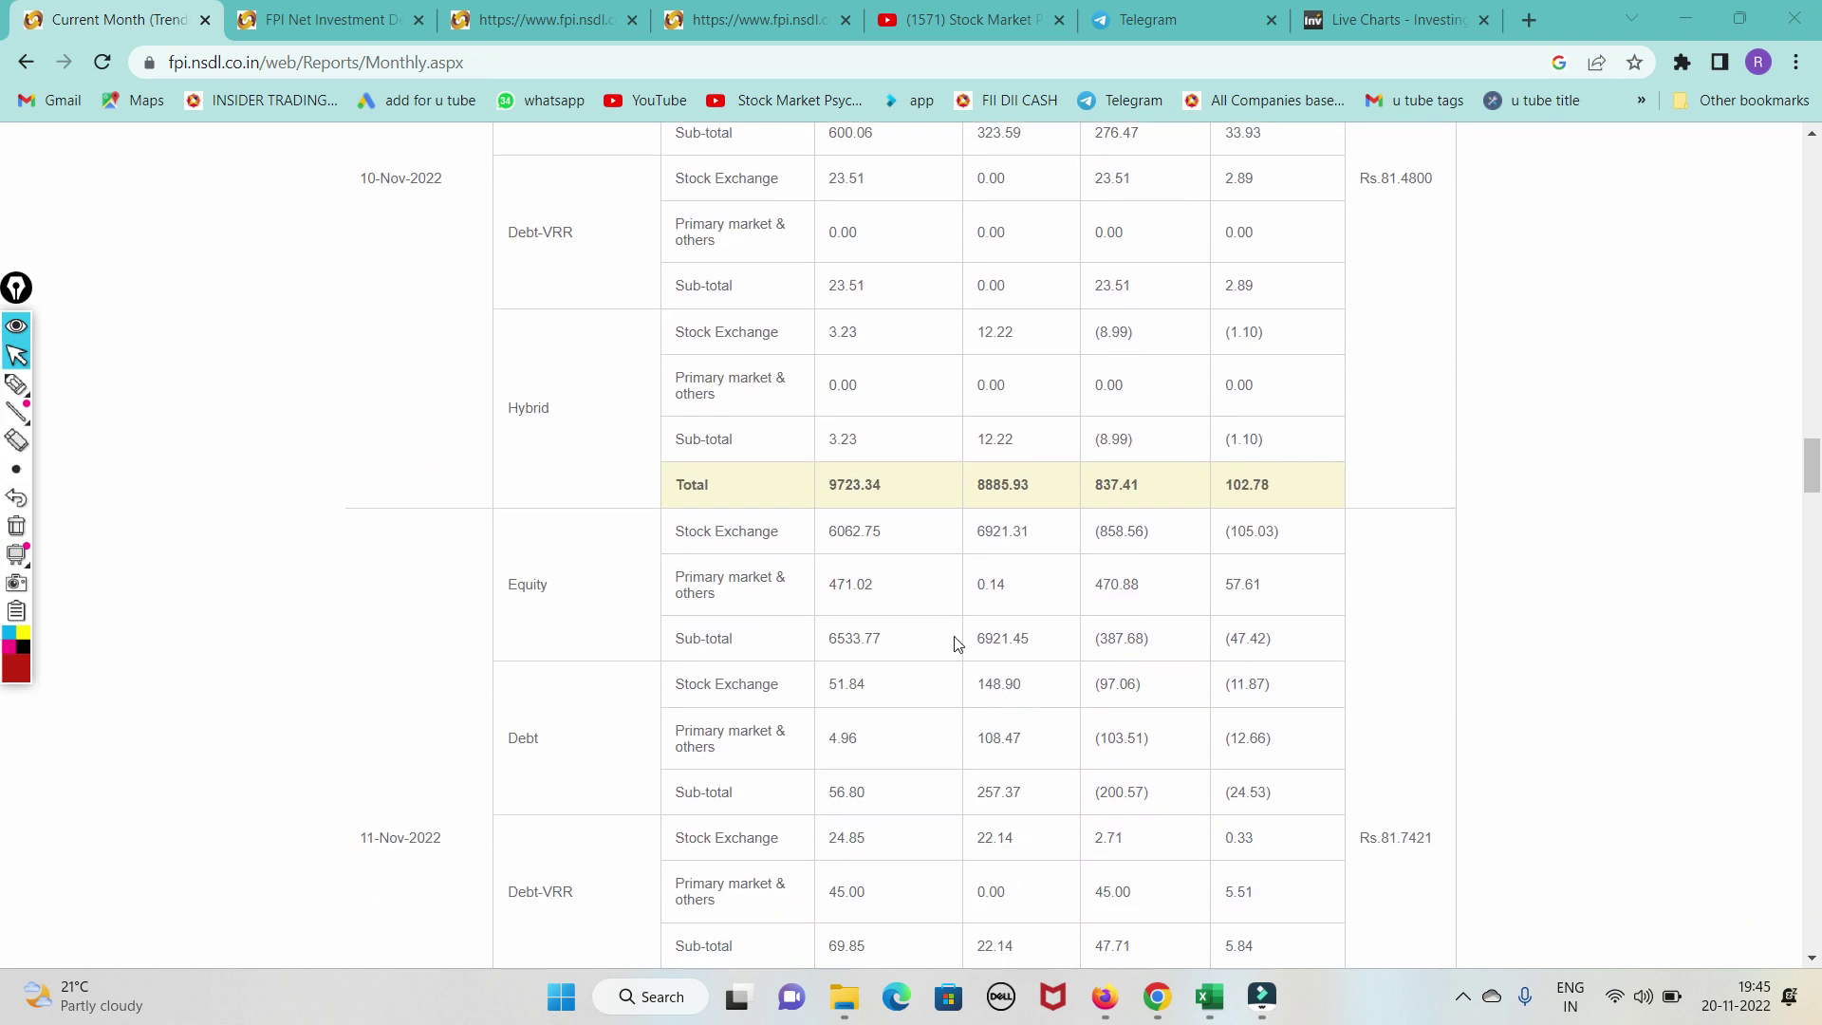
pyautogui.scroll(-4, 954, 664)
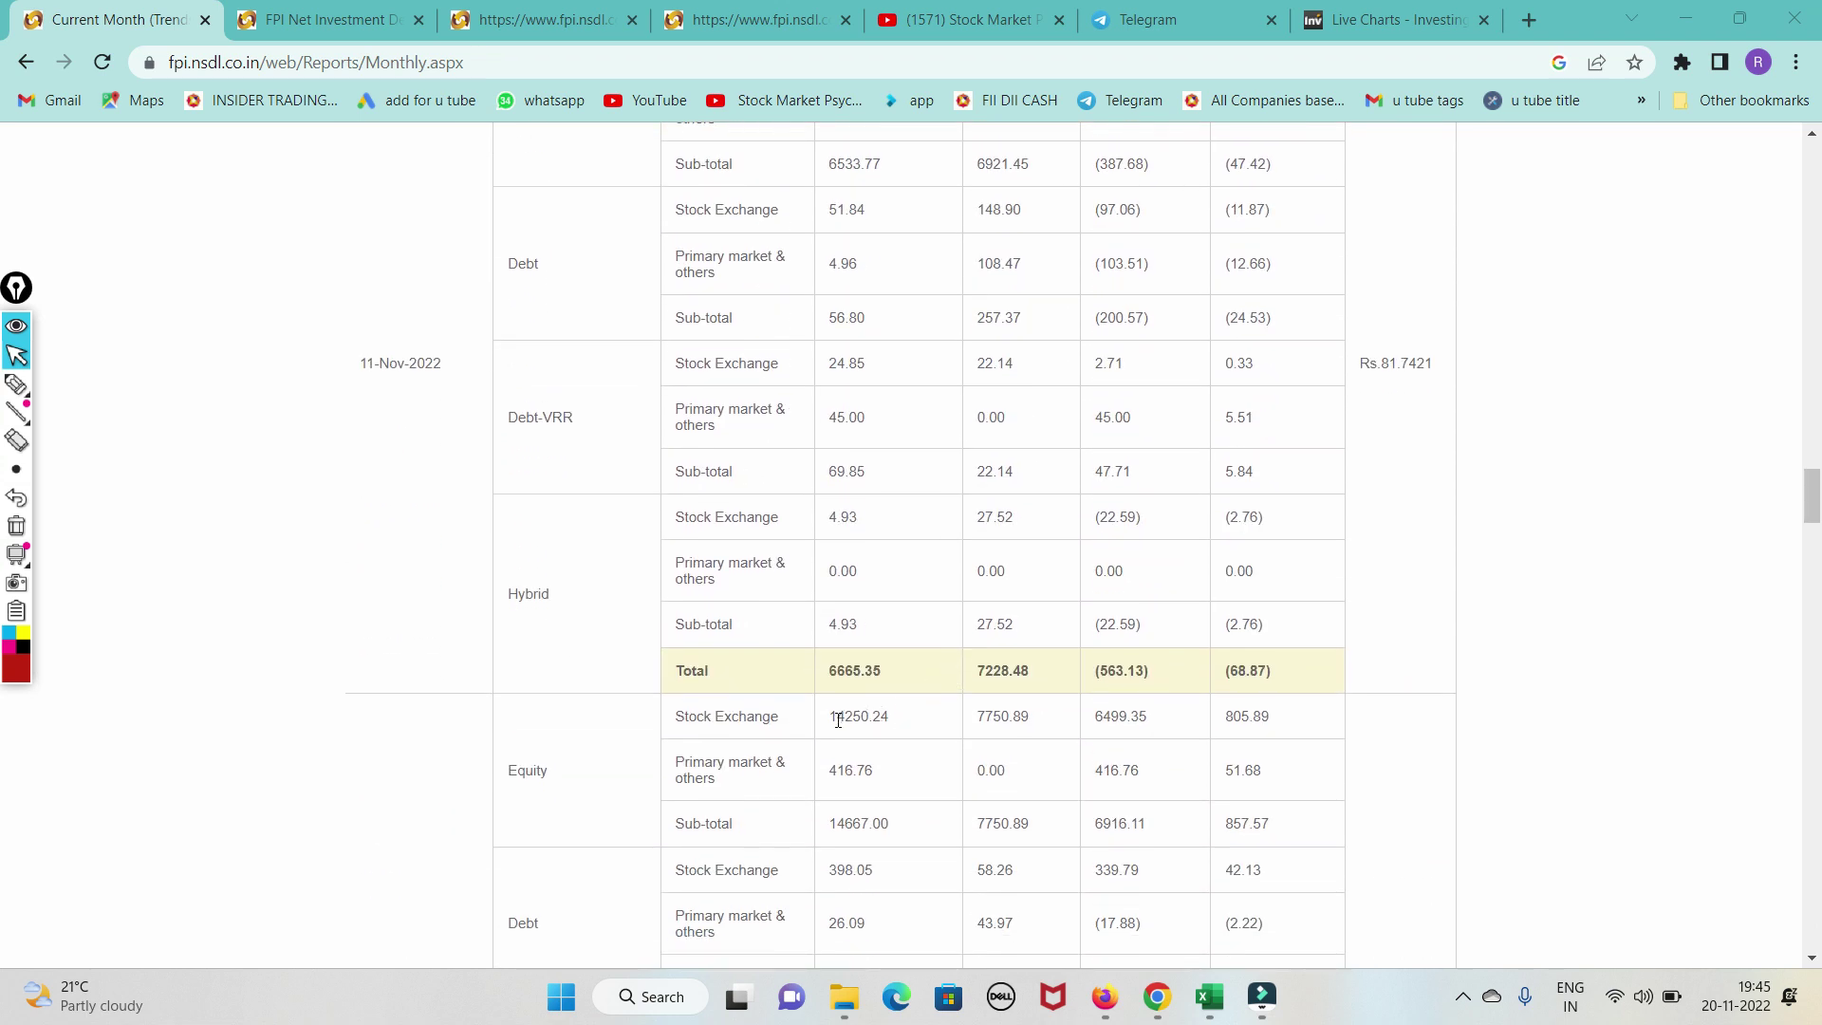
pyautogui.scroll(-2, 854, 712)
pyautogui.scroll(-2, 857, 726)
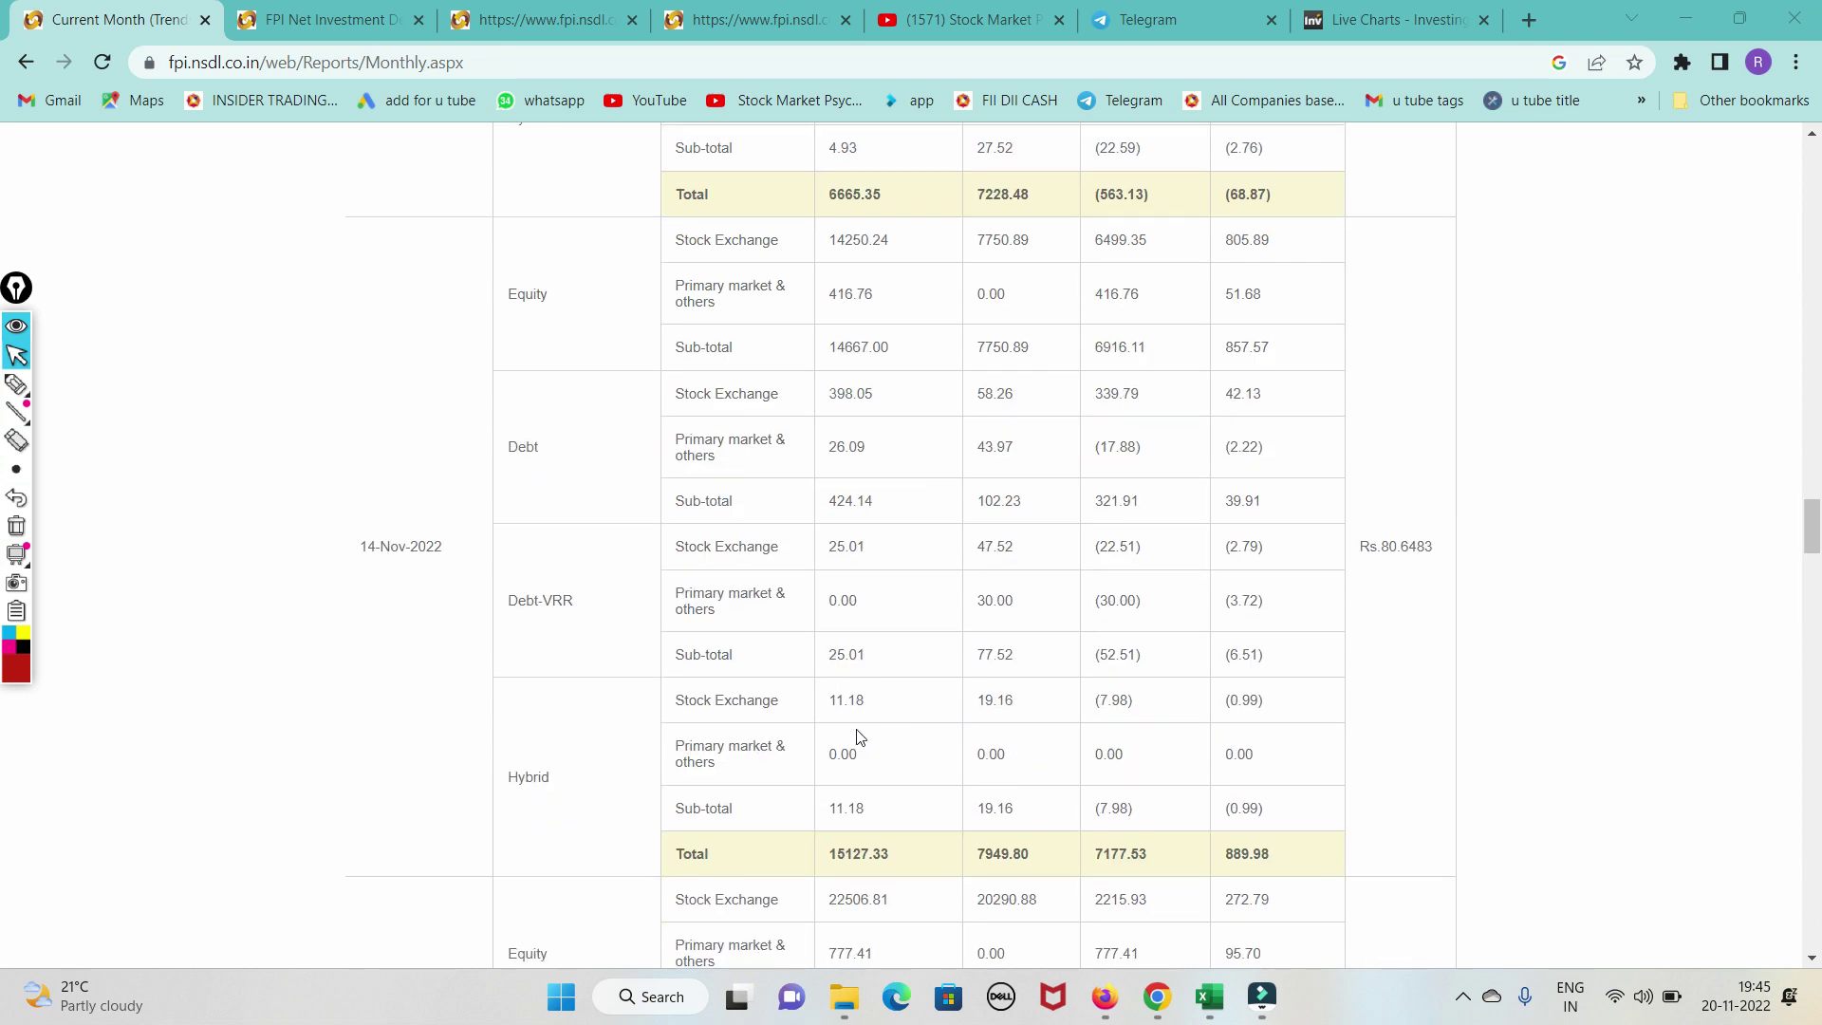
pyautogui.scroll(-2, 858, 738)
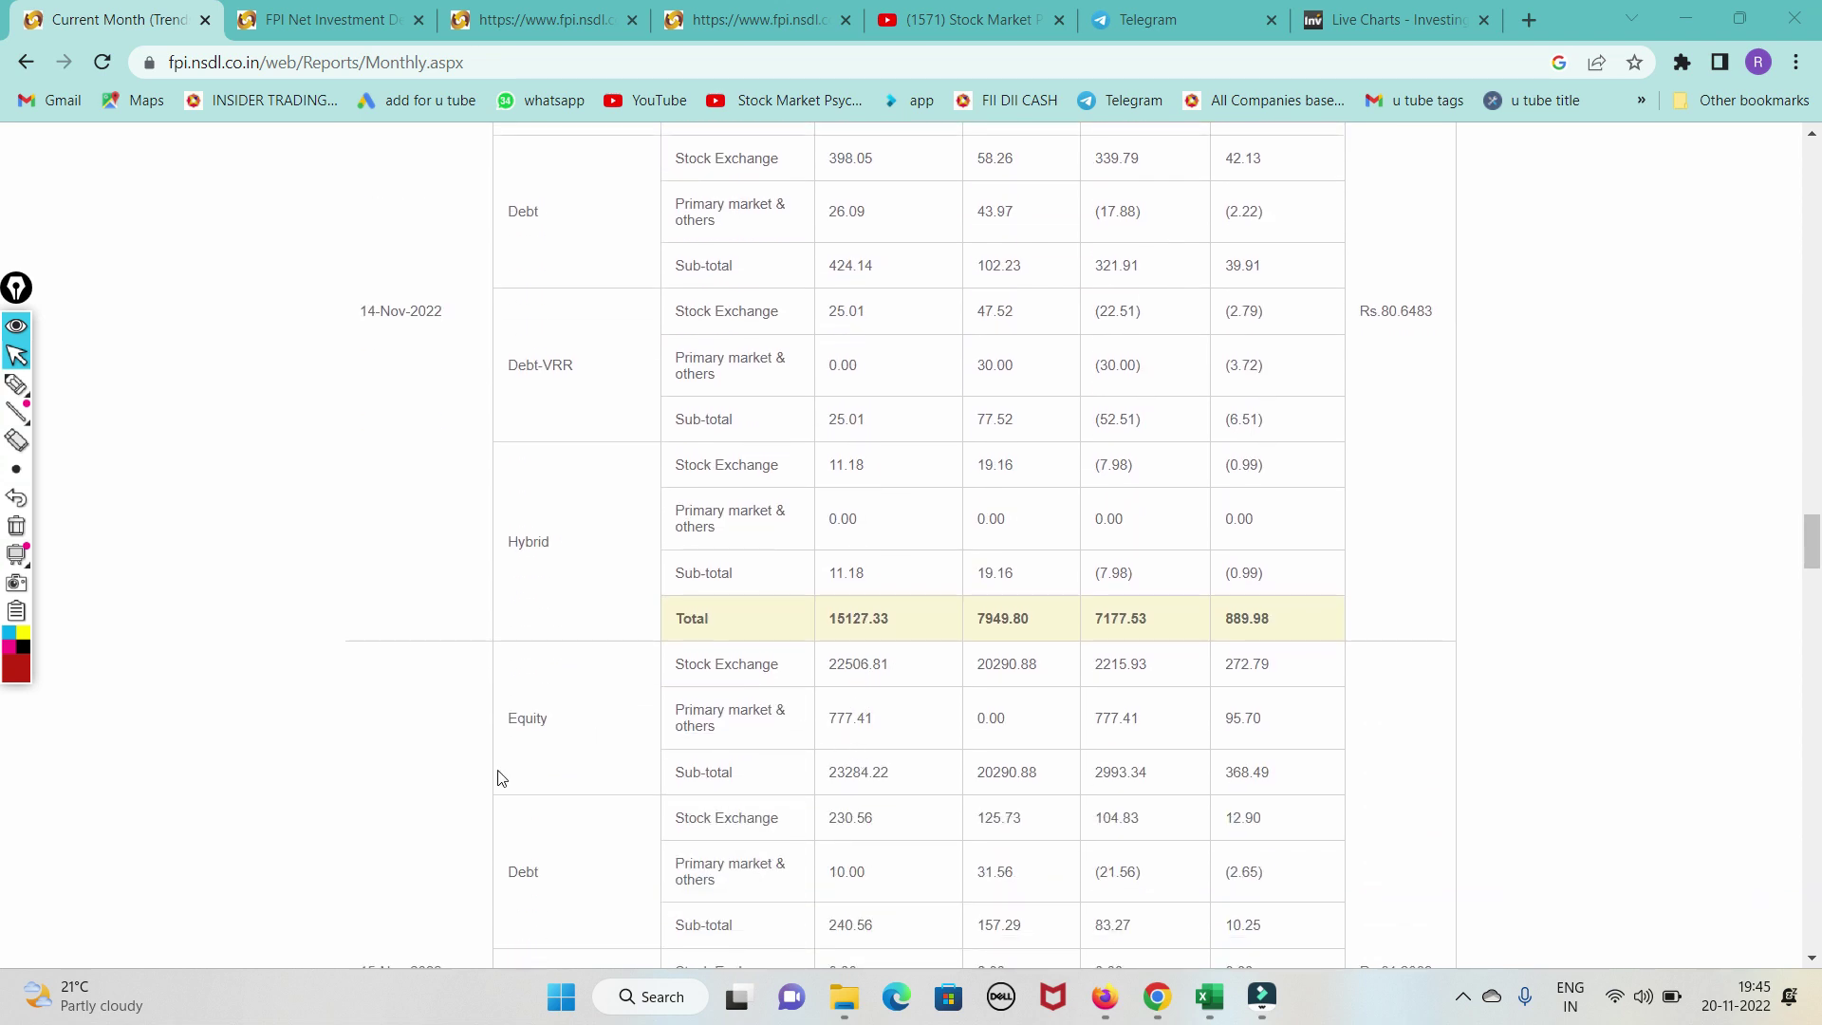
pyautogui.scroll(-1, 484, 786)
pyautogui.click(16, 383)
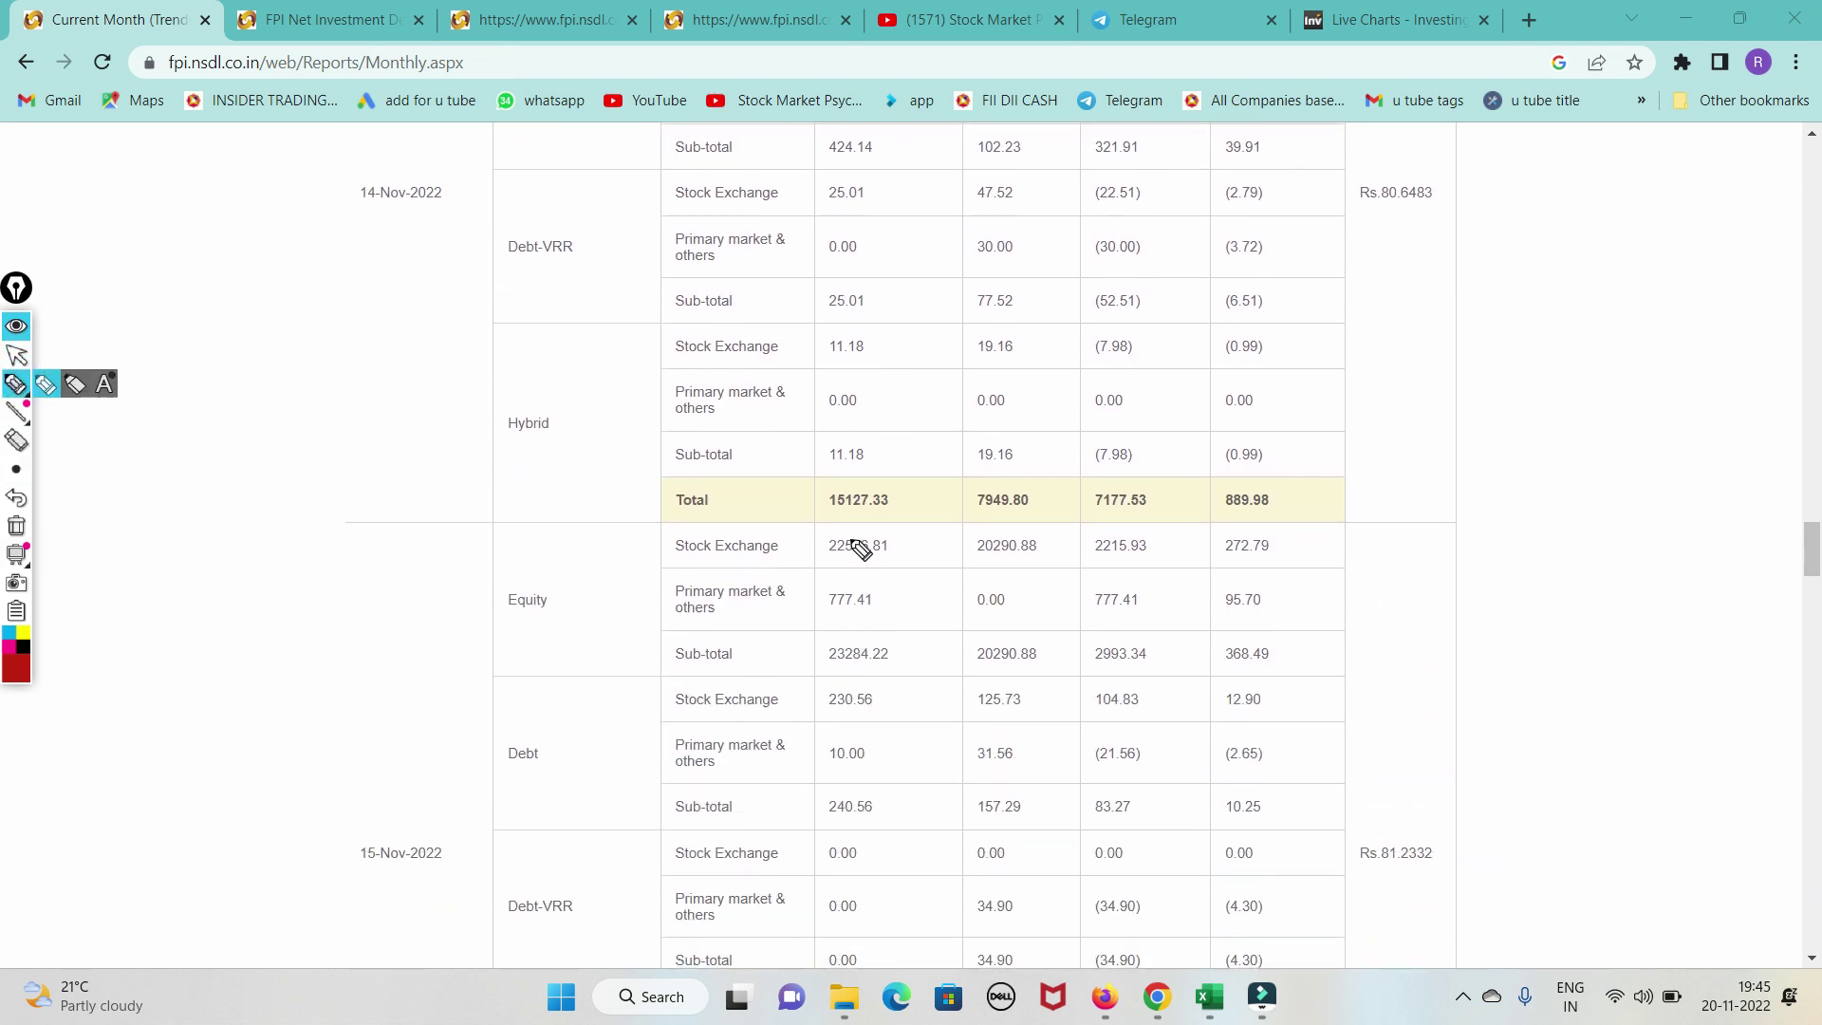
pyautogui.moveTo(868, 531)
pyautogui.mouseDown()
pyautogui.moveTo(913, 539)
pyautogui.moveTo(866, 548)
pyautogui.mouseUp()
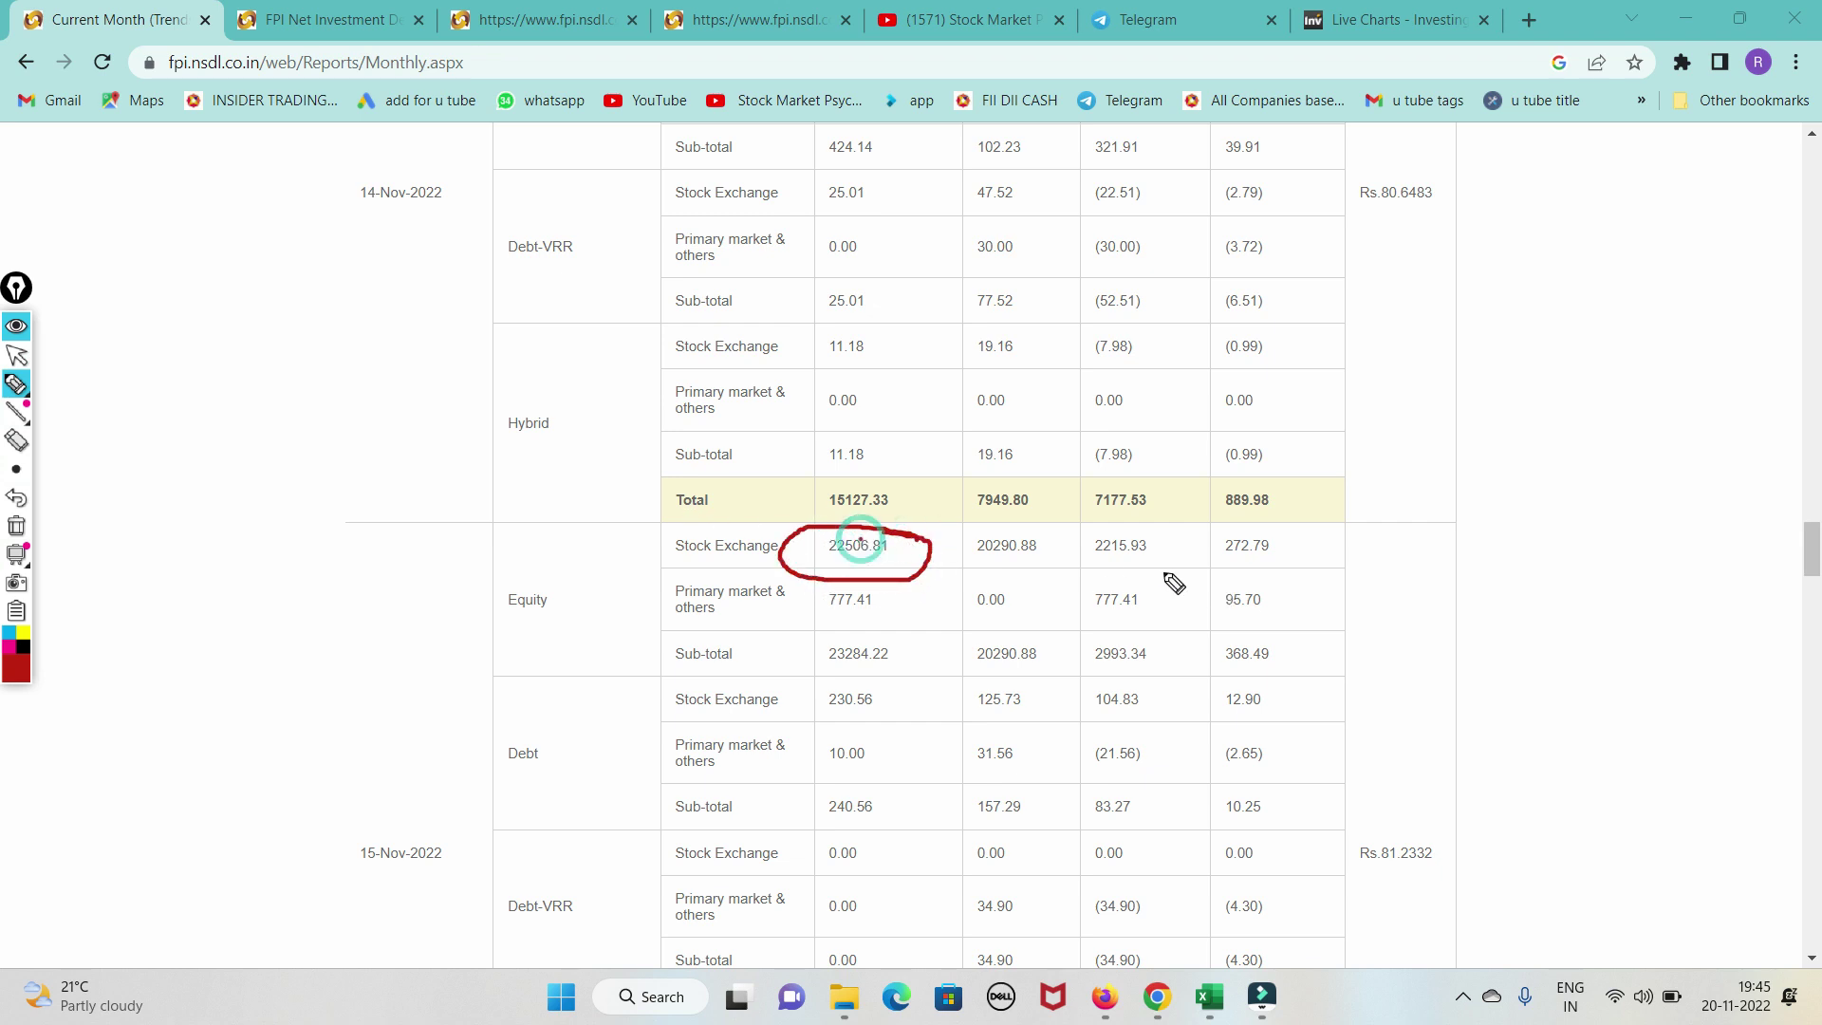
pyautogui.moveTo(971, 552)
pyautogui.mouseDown()
pyautogui.moveTo(1055, 573)
pyautogui.moveTo(977, 557)
pyautogui.moveTo(1134, 477)
pyautogui.mouseUp()
pyautogui.moveTo(840, 539); pyautogui.dragTo(997, 454)
pyautogui.moveTo(847, 573); pyautogui.dragTo(1002, 547)
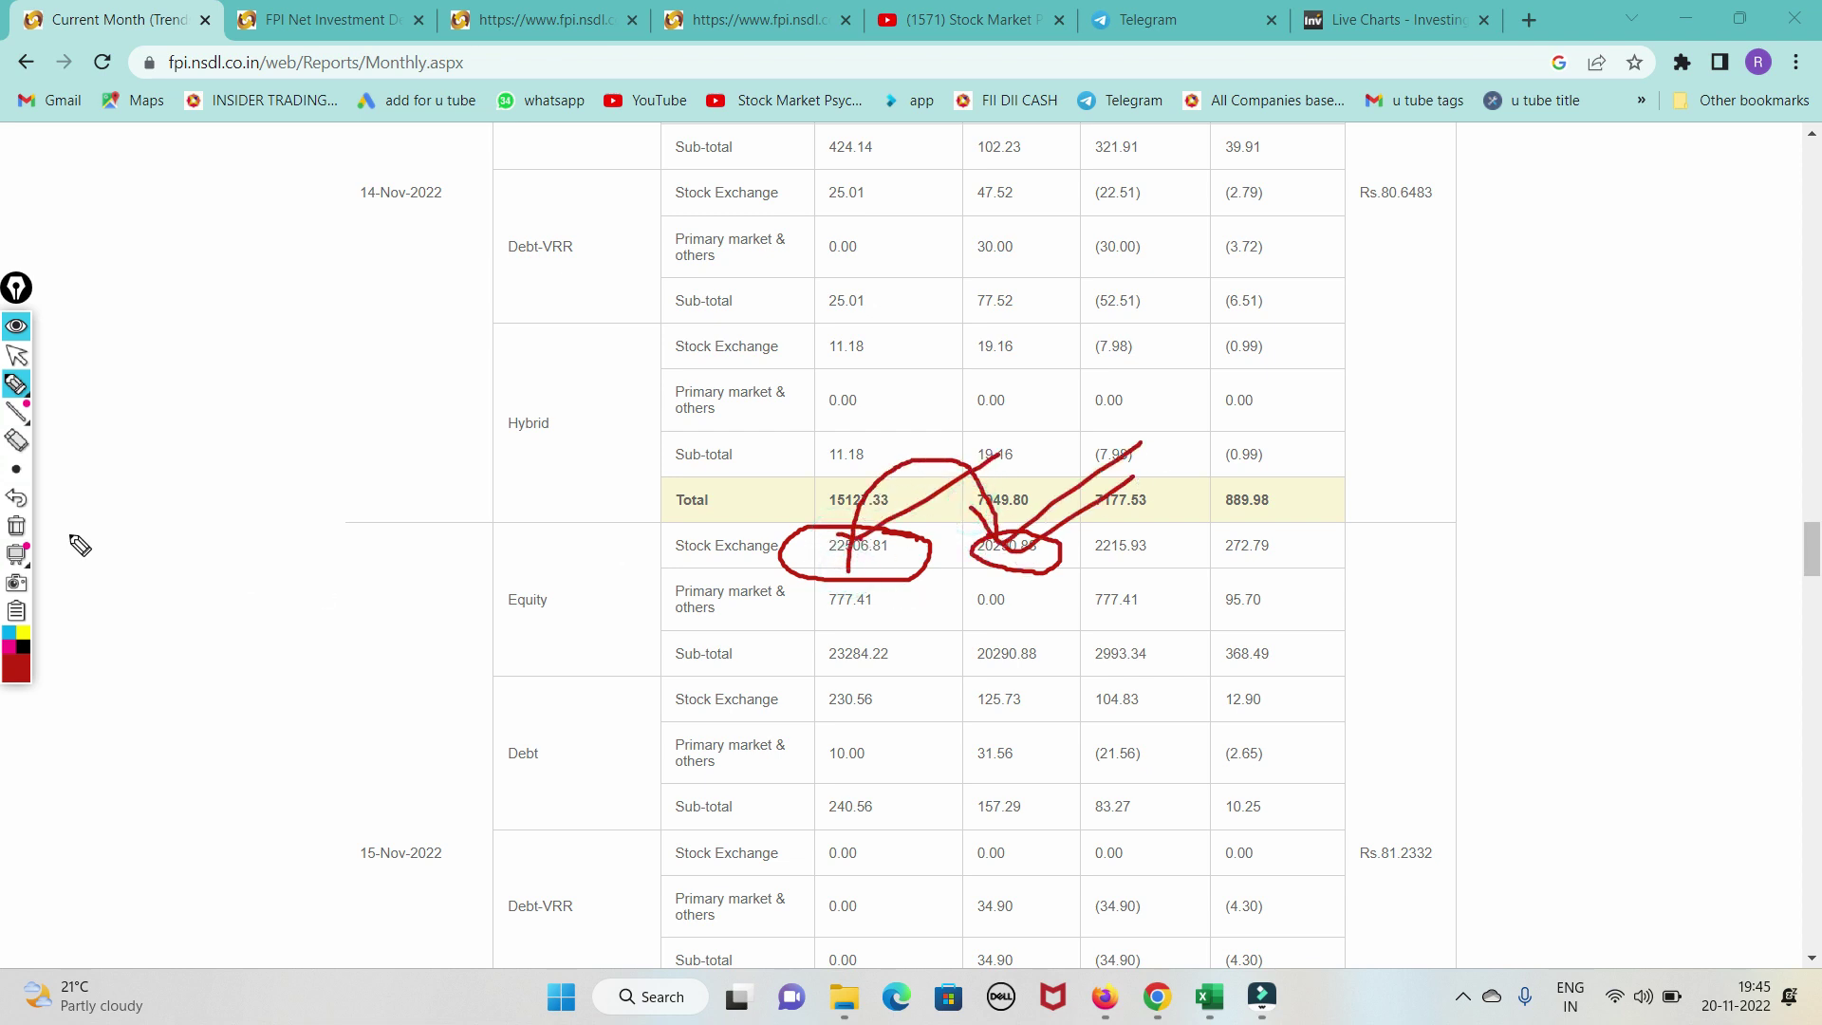
pyautogui.click(17, 527)
pyautogui.moveTo(901, 566)
pyautogui.mouseDown()
pyautogui.moveTo(896, 539)
pyautogui.moveTo(965, 616)
pyautogui.moveTo(989, 550)
pyautogui.mouseUp()
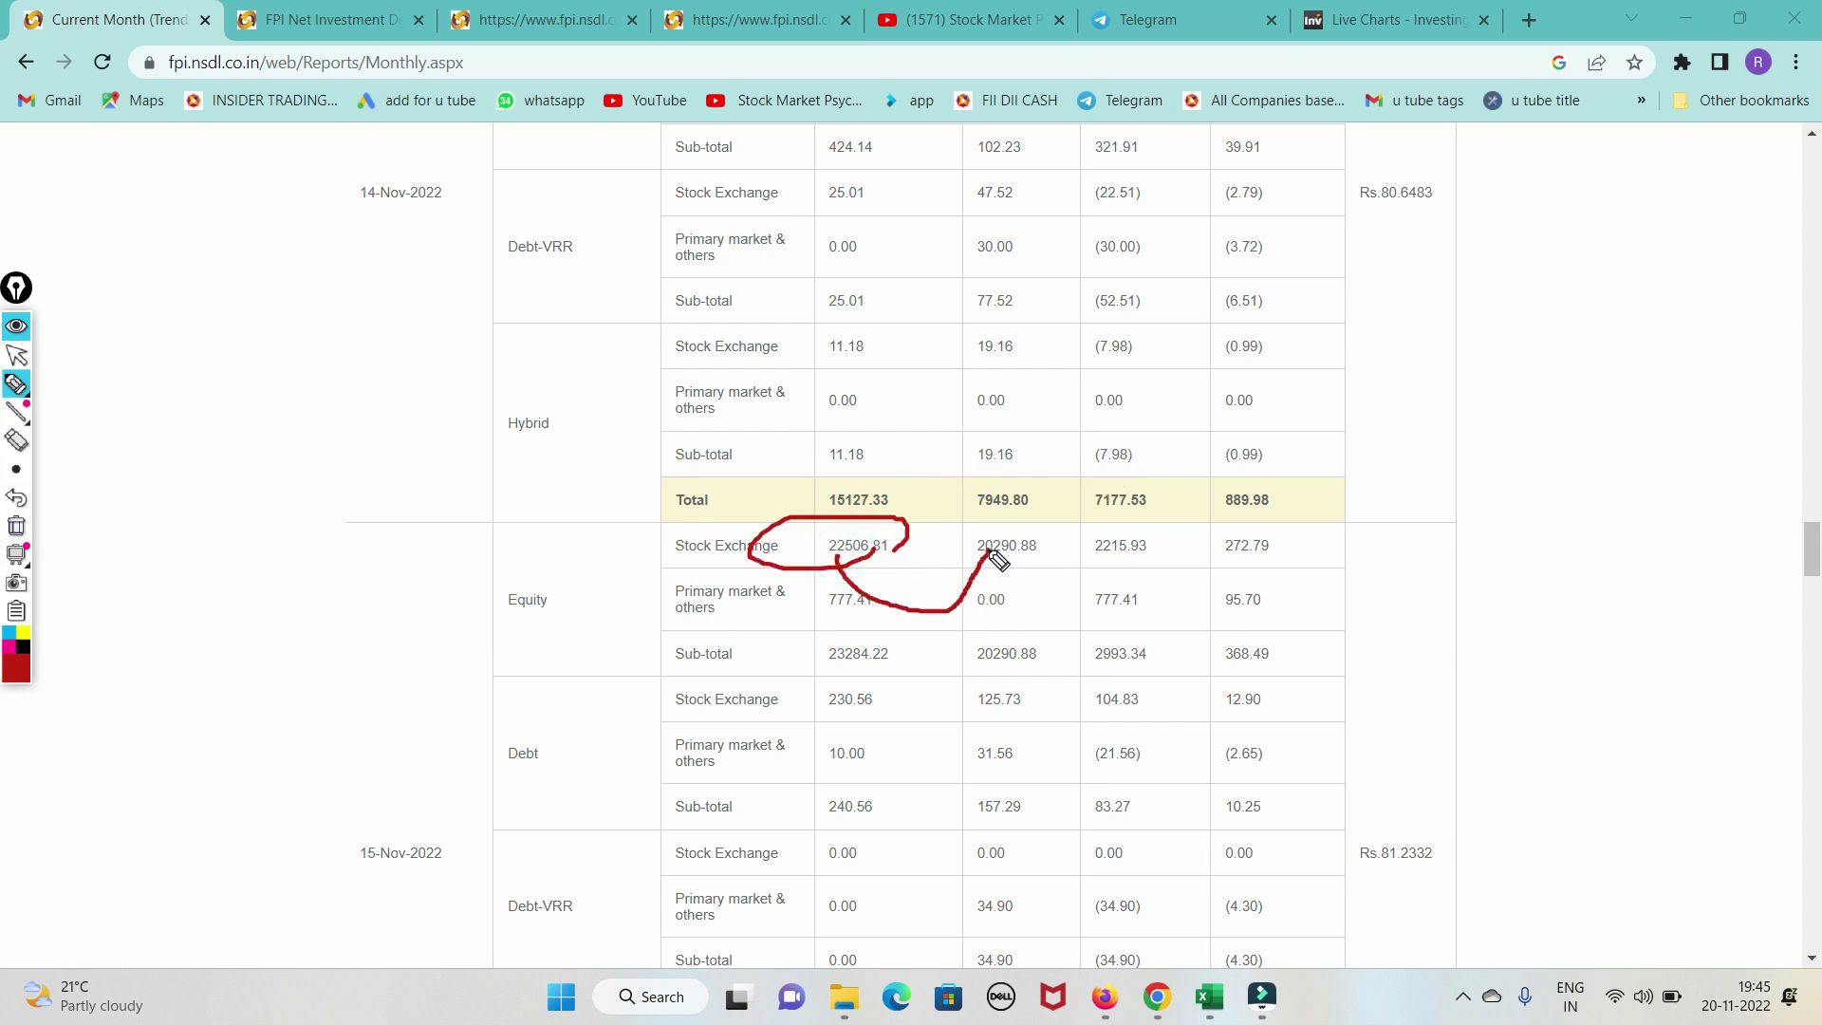
pyautogui.moveTo(831, 517)
pyautogui.mouseDown()
pyautogui.moveTo(980, 531)
pyautogui.moveTo(1029, 494)
pyautogui.mouseUp()
pyautogui.click(29, 537)
pyautogui.moveTo(15, 468)
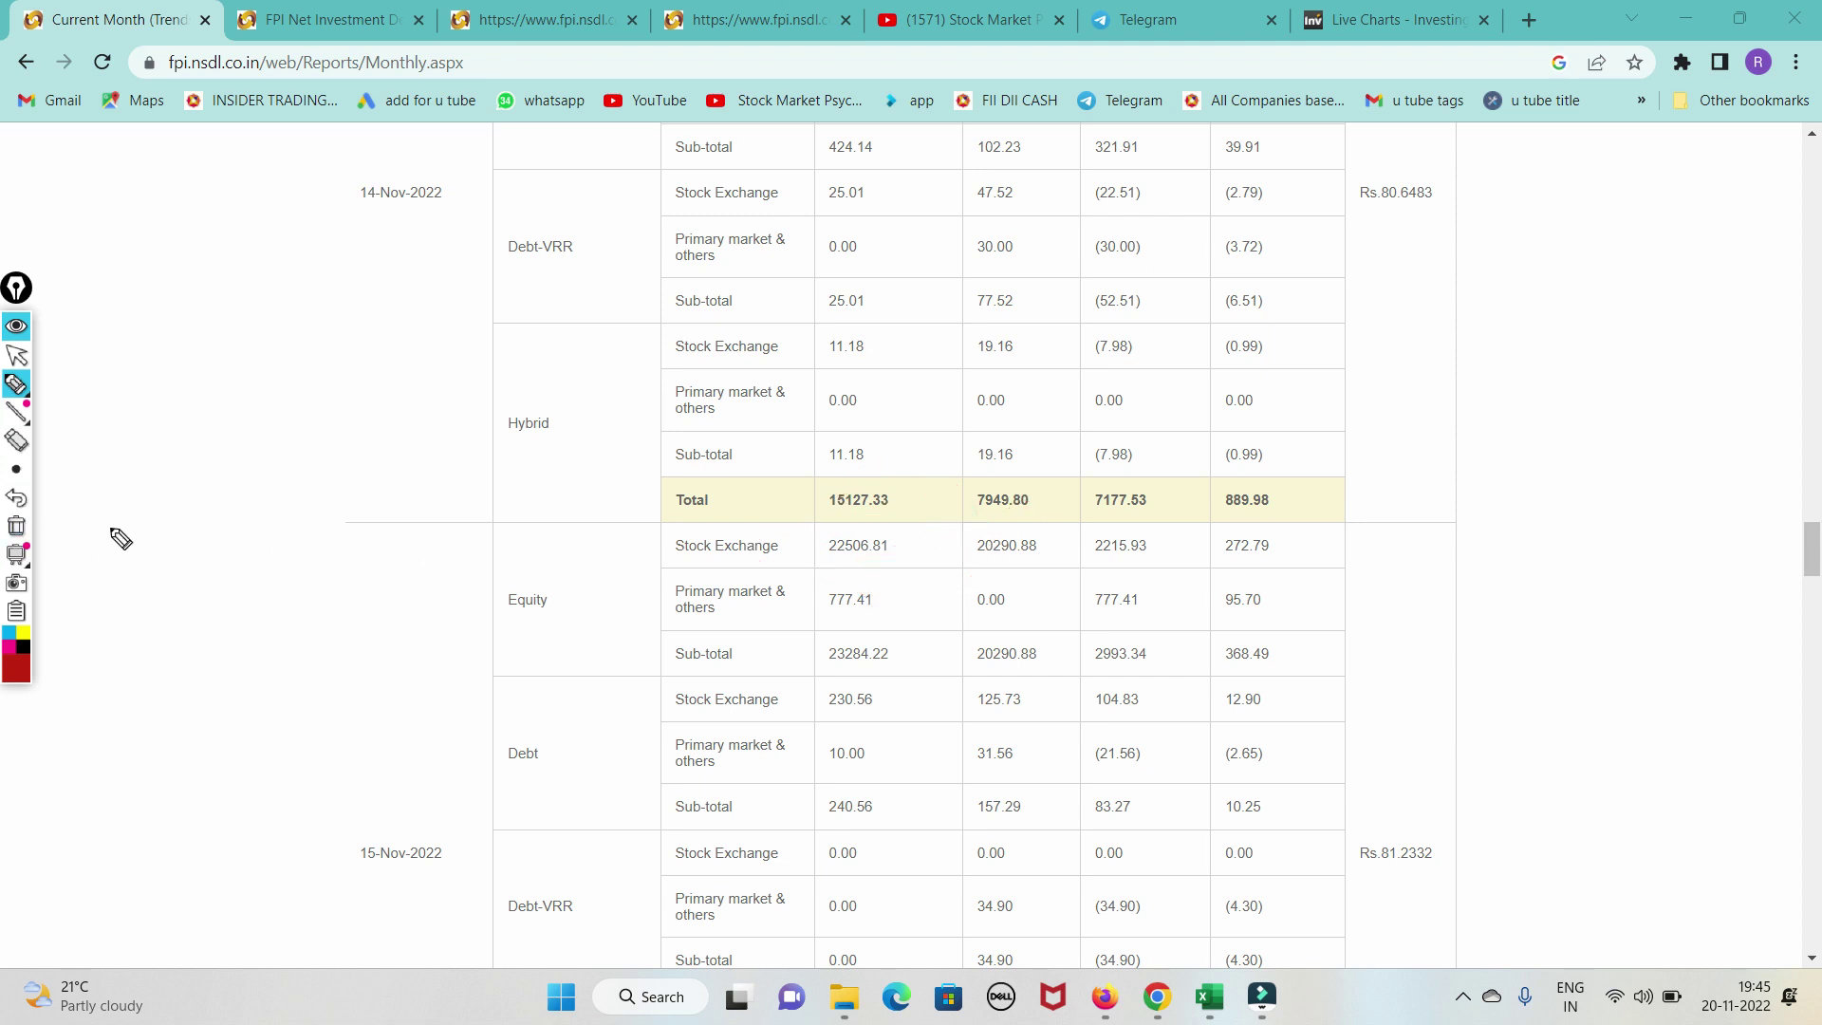
pyautogui.click(16, 355)
pyautogui.scroll(-3, 622, 598)
pyautogui.scroll(-1, 625, 601)
pyautogui.scroll(-1, 628, 604)
pyautogui.scroll(-2, 631, 605)
pyautogui.scroll(-1, 635, 610)
pyautogui.scroll(-2, 636, 612)
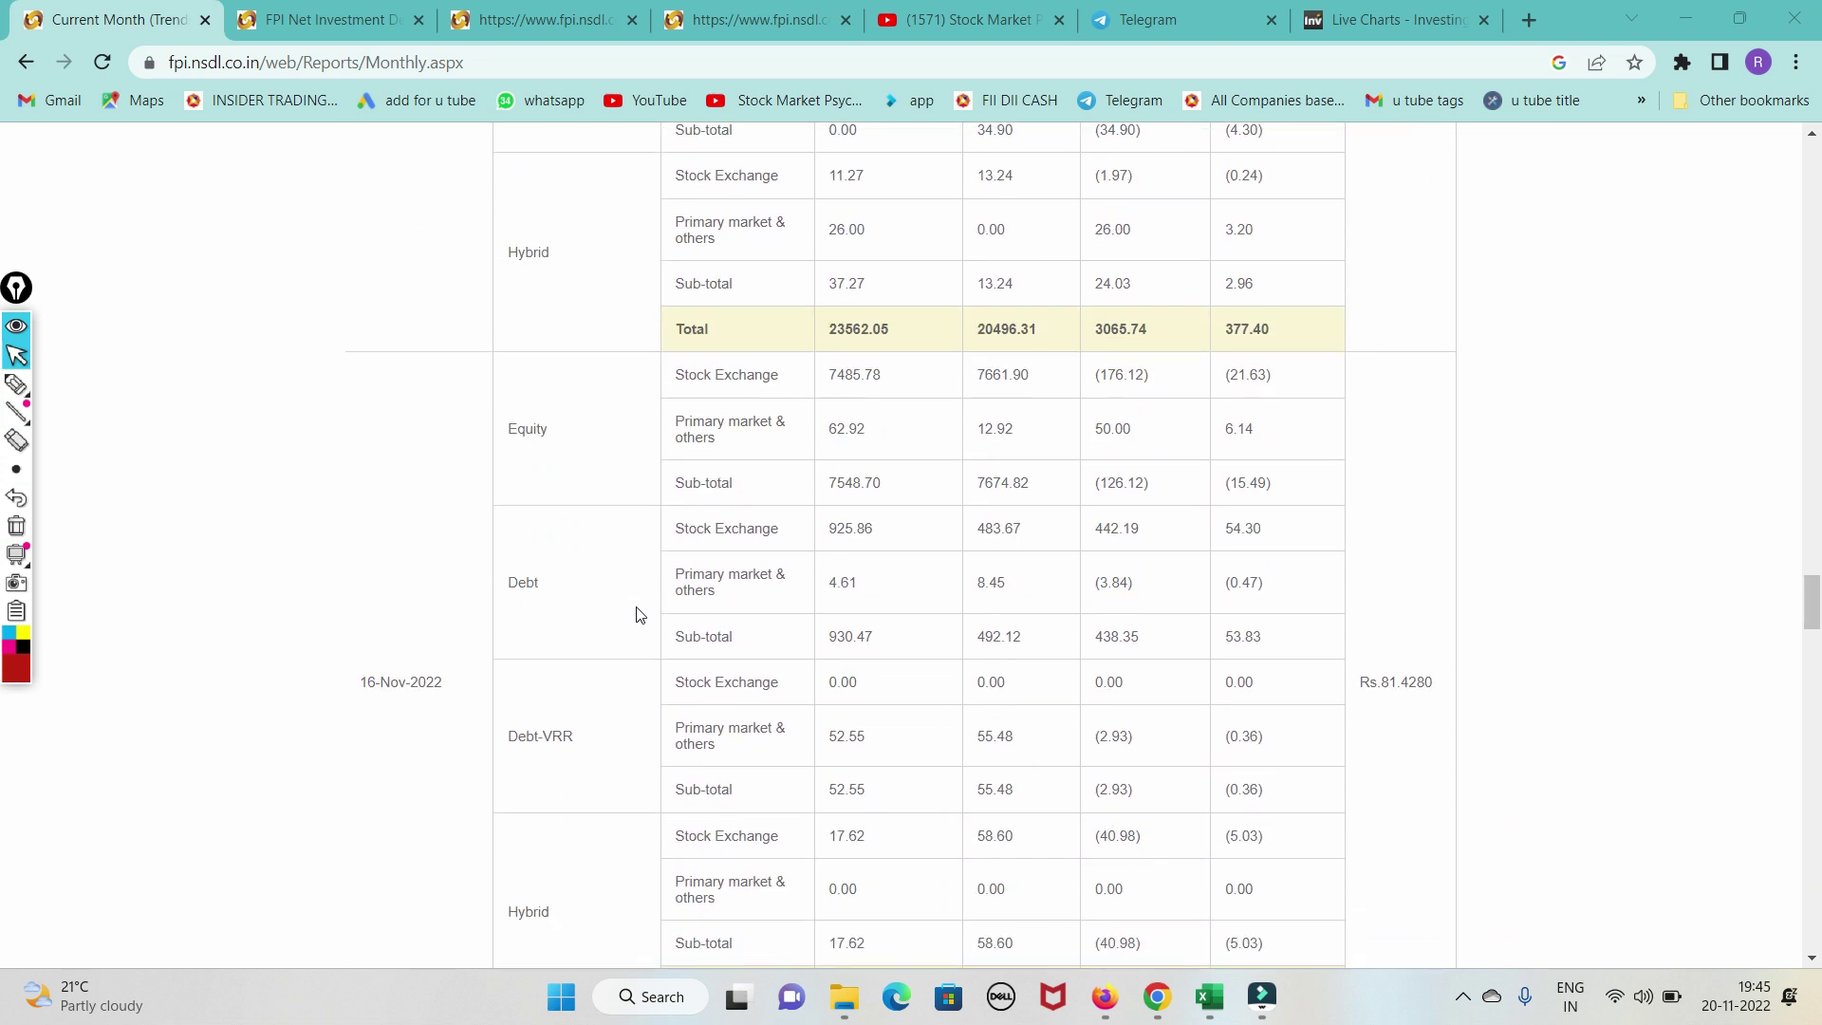
pyautogui.scroll(-2, 645, 626)
pyautogui.scroll(-2, 652, 640)
pyautogui.scroll(-2, 651, 640)
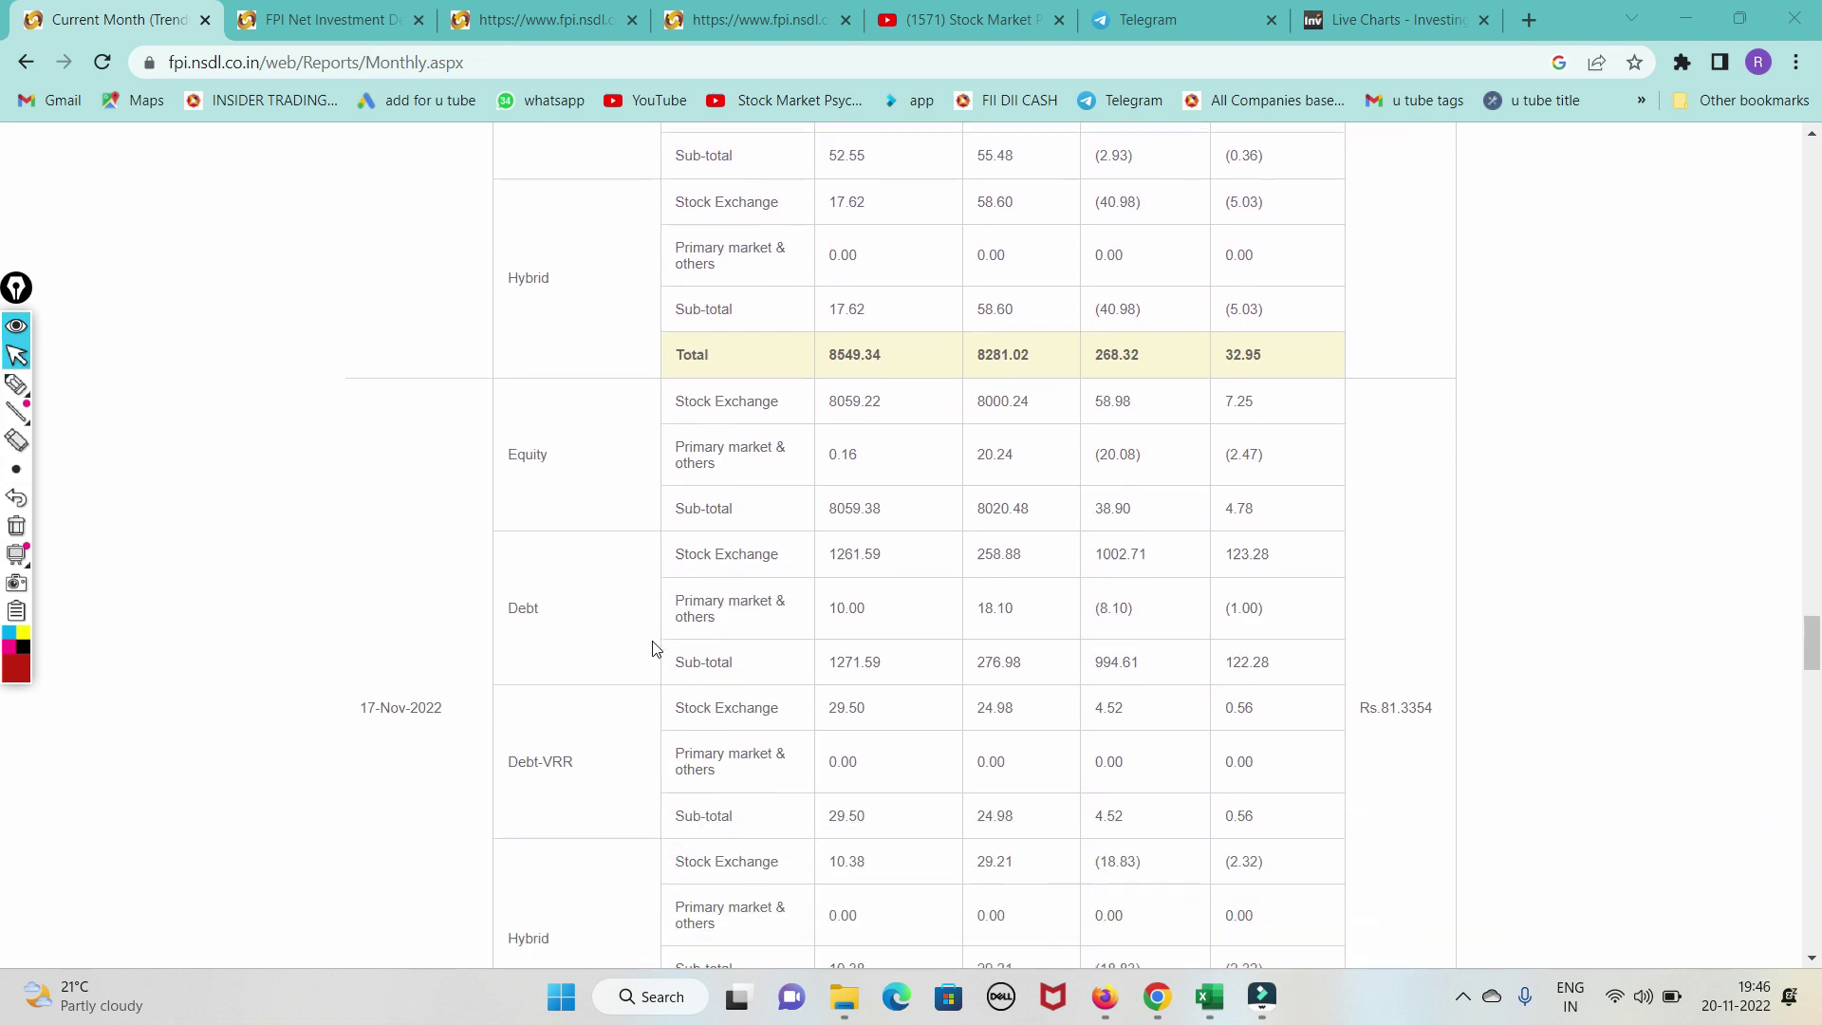
pyautogui.scroll(-4, 654, 648)
pyautogui.scroll(-4, 652, 644)
pyautogui.scroll(-2, 651, 644)
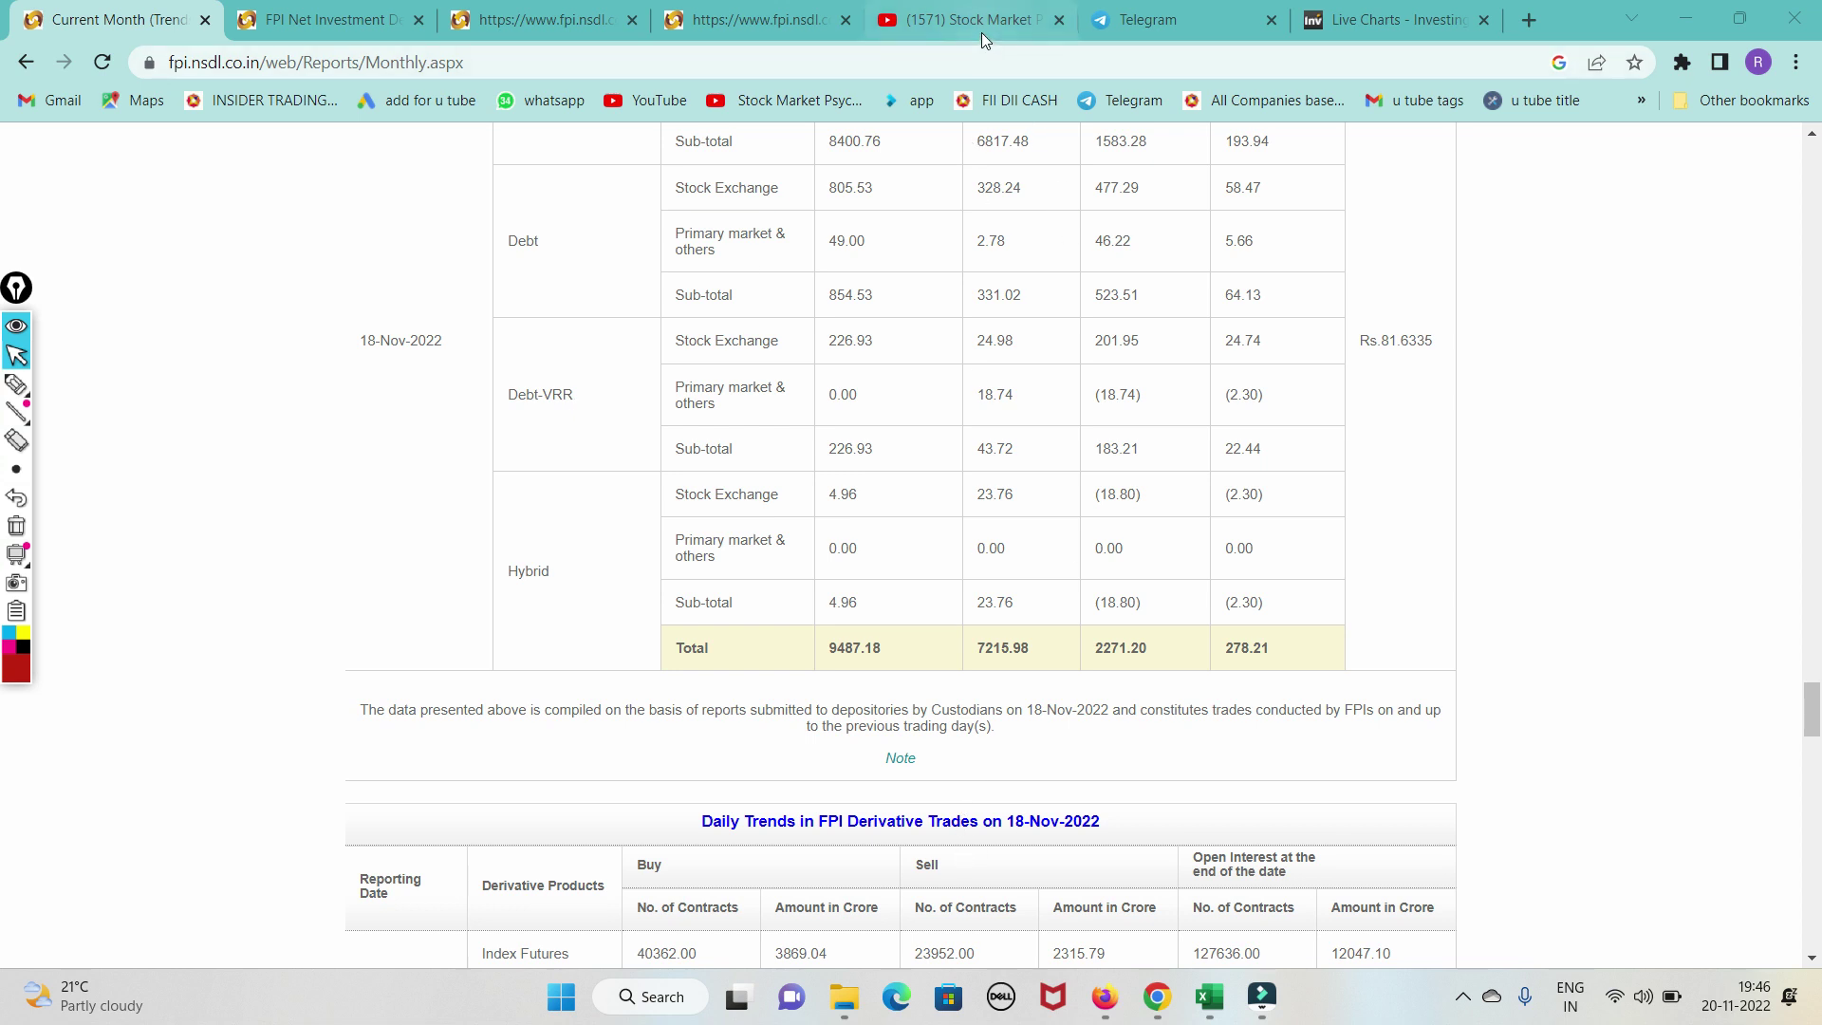
pyautogui.click(759, 19)
pyautogui.scroll(-6, 652, 653)
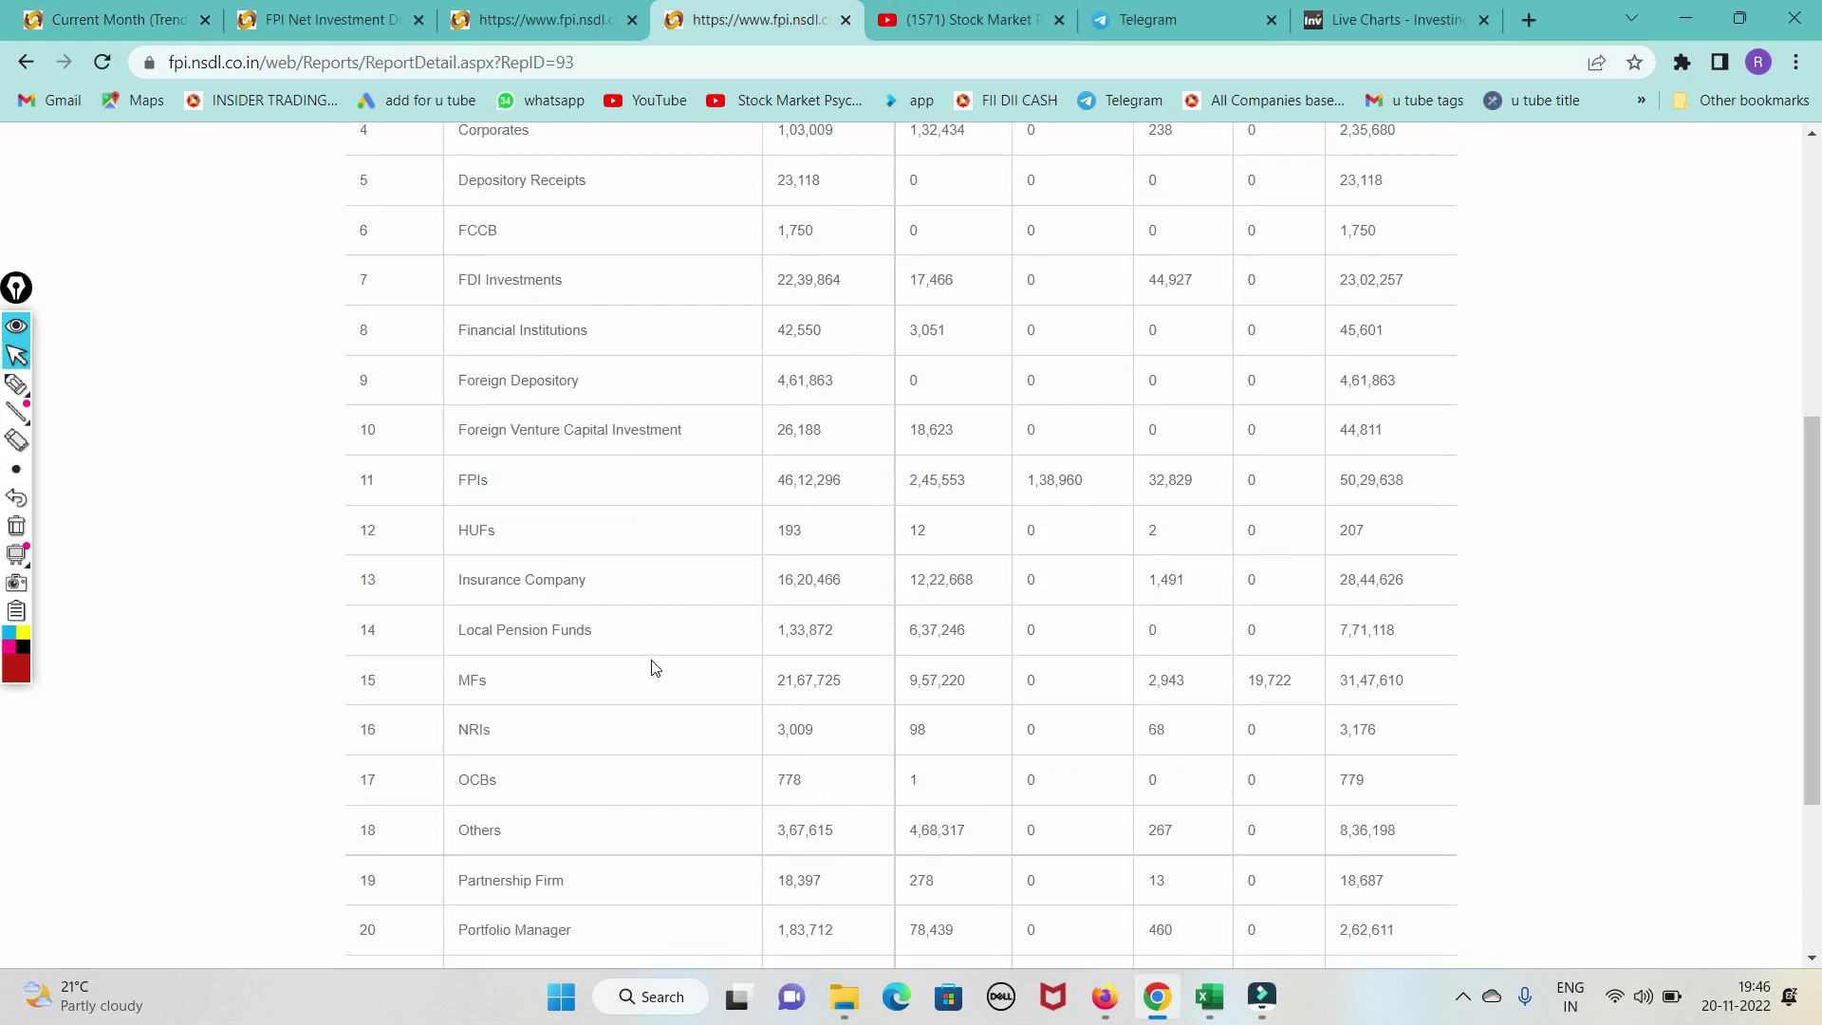
pyautogui.scroll(-3, 651, 663)
pyautogui.scroll(5, 678, 718)
pyautogui.scroll(4, 680, 717)
pyautogui.click(536, 19)
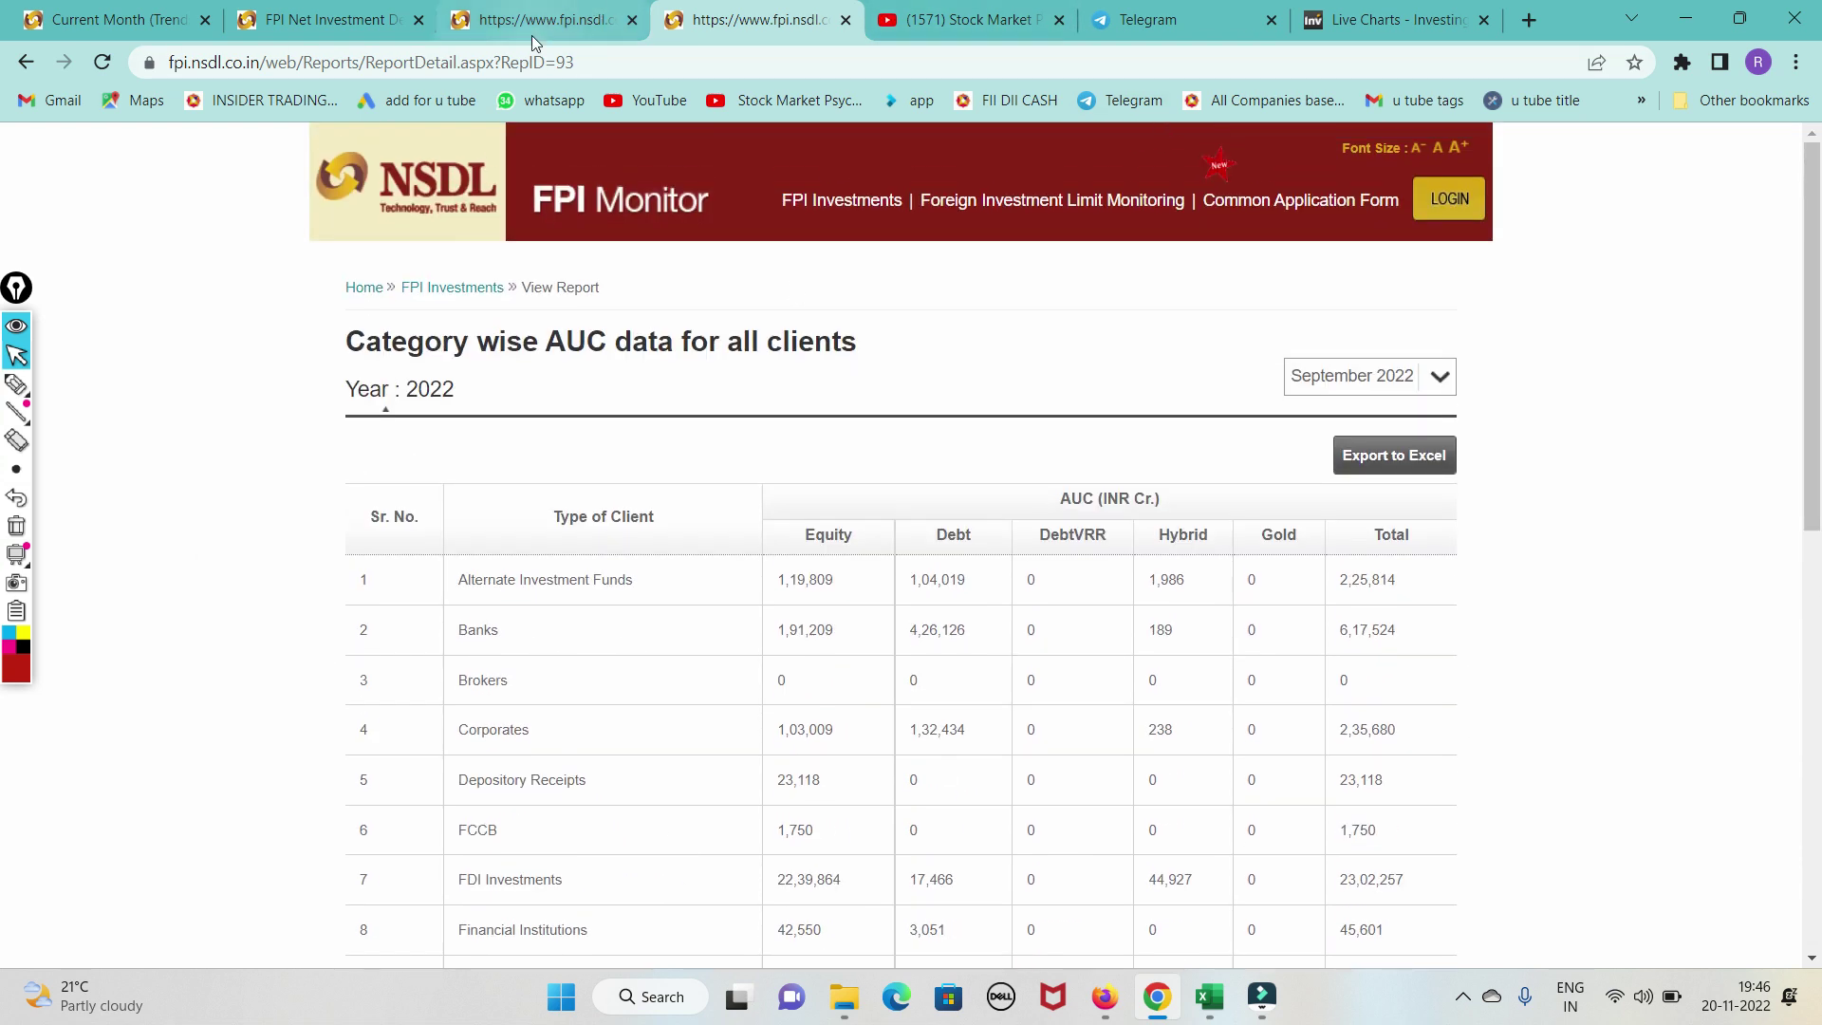
pyautogui.scroll(-5, 512, 569)
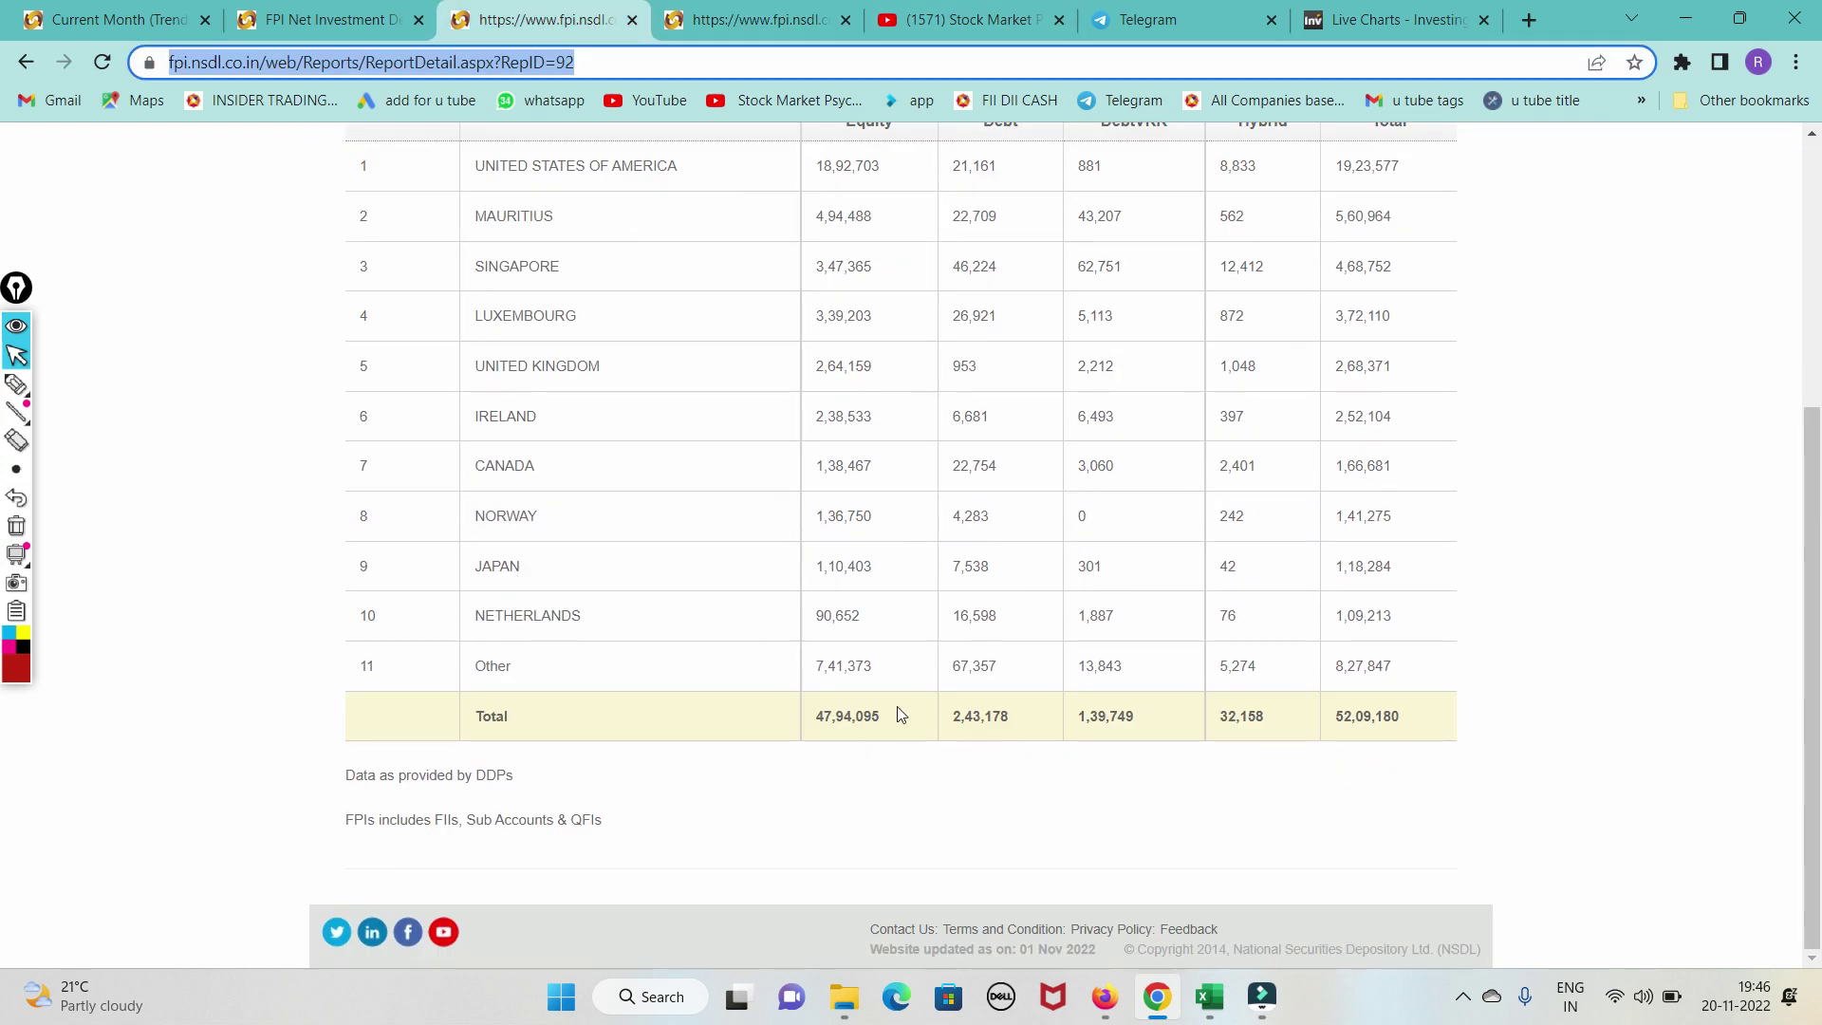
pyautogui.scroll(9, 622, 550)
pyautogui.click(351, 21)
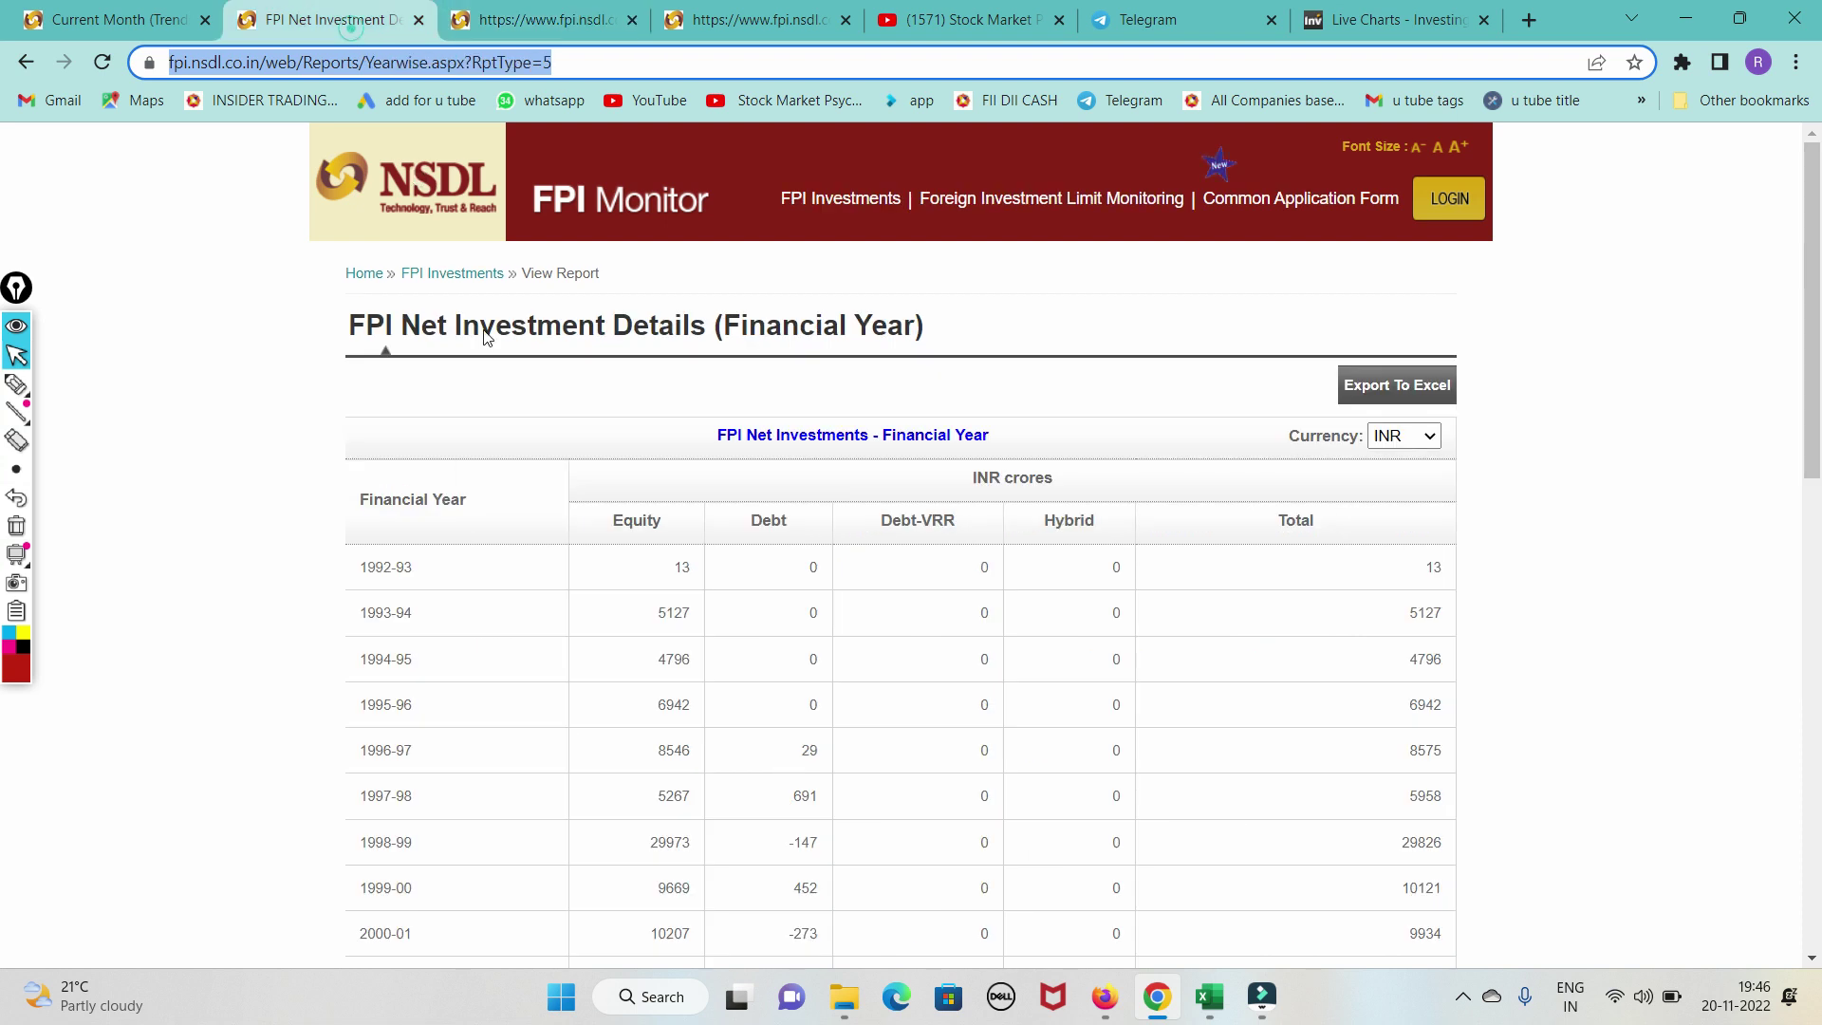
pyautogui.scroll(-5, 679, 744)
pyautogui.scroll(-2, 692, 773)
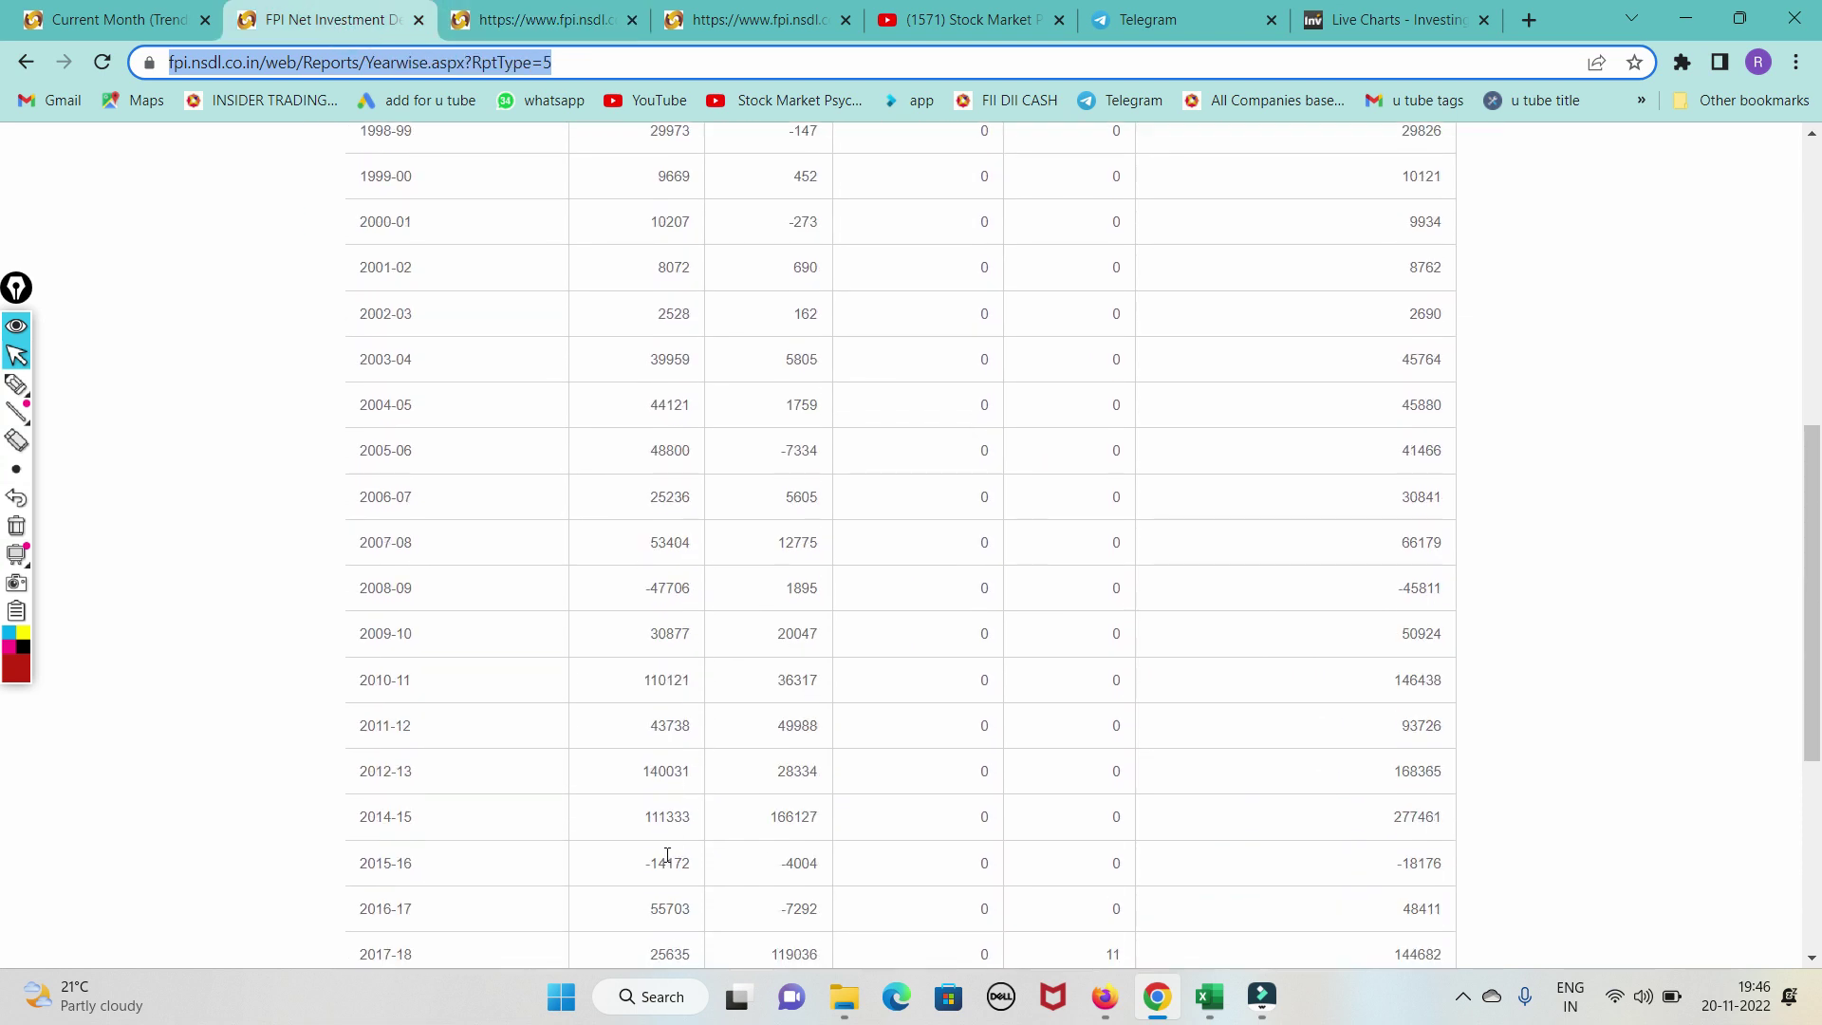
pyautogui.scroll(-2, 667, 854)
pyautogui.scroll(9, 667, 854)
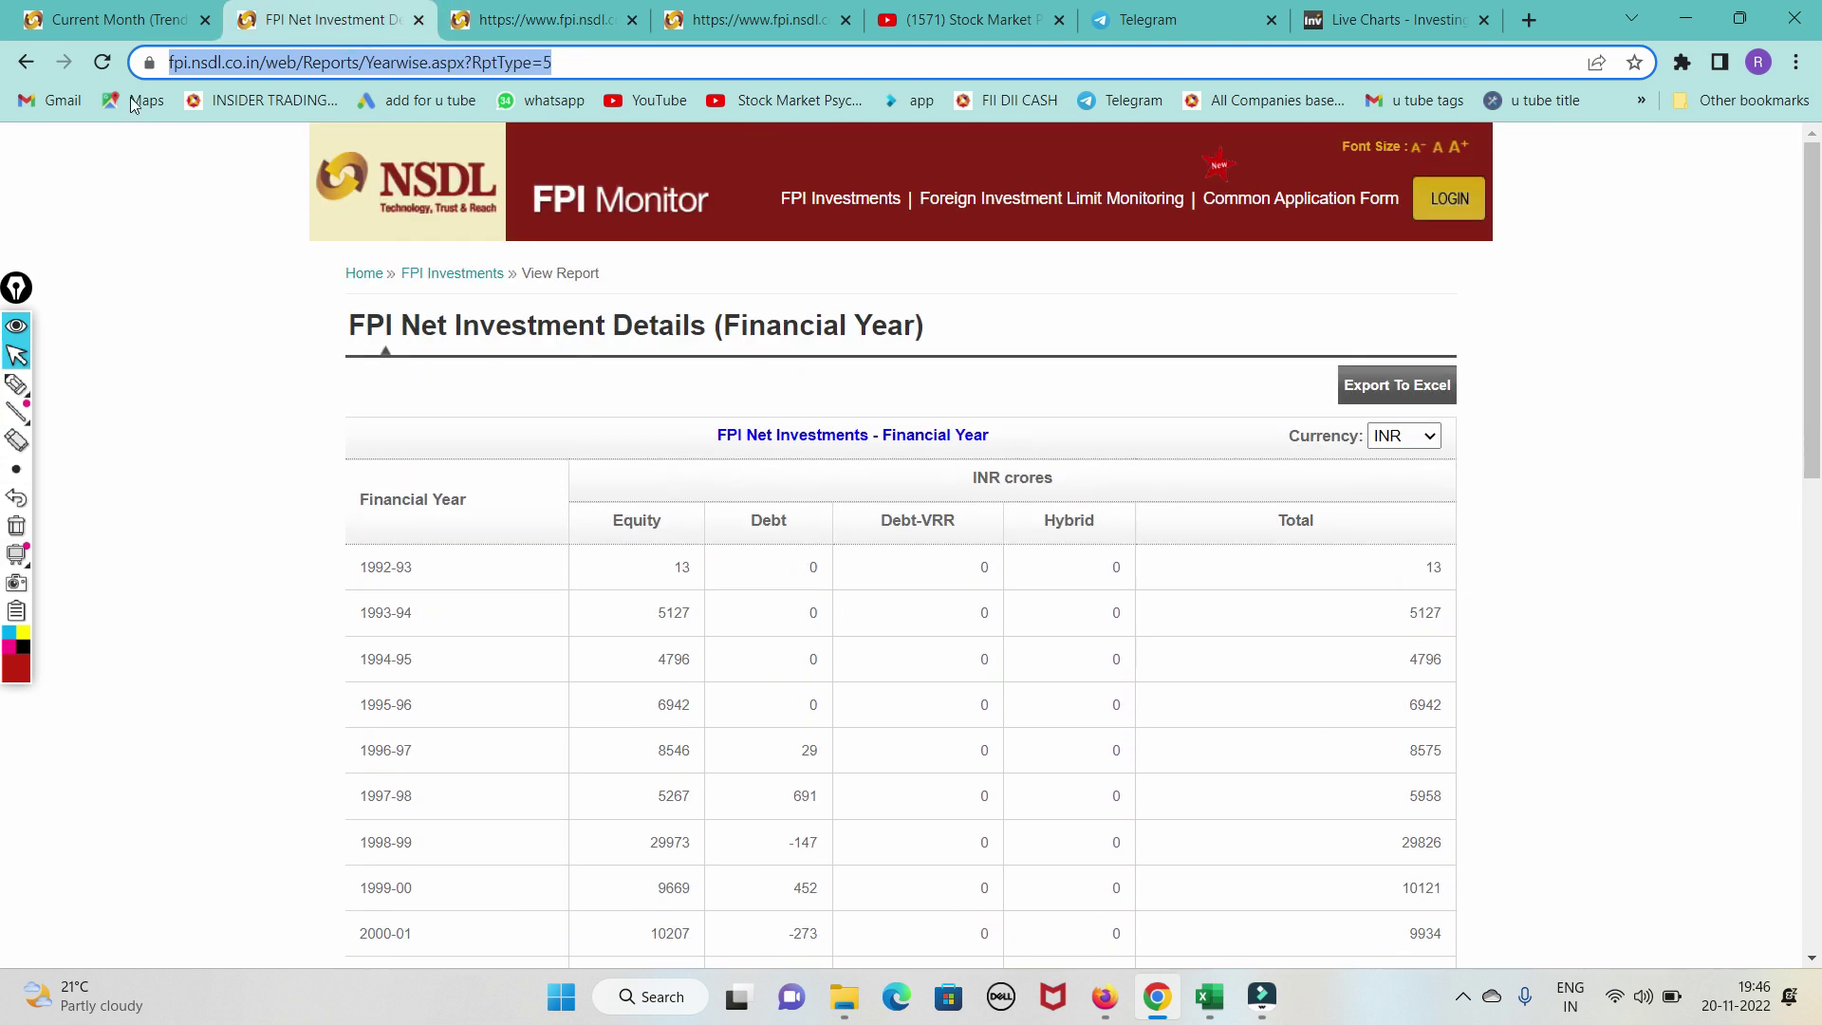
pyautogui.click(126, 21)
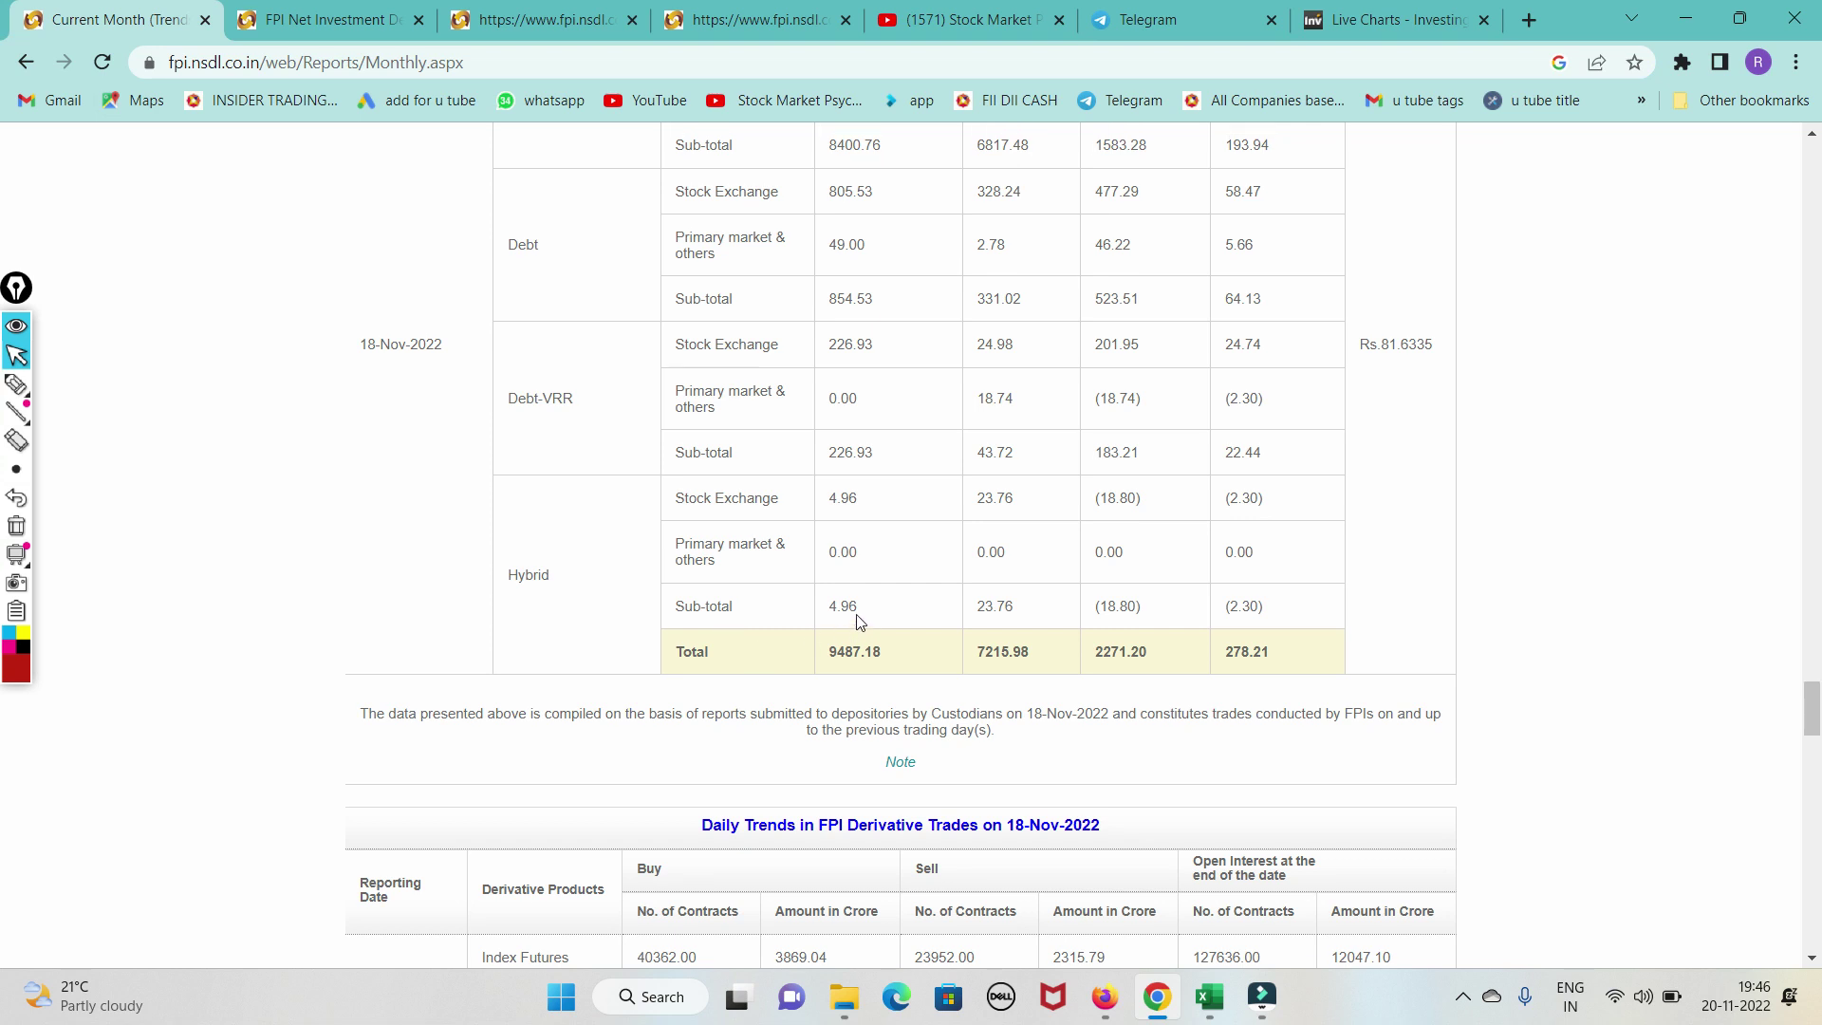
pyautogui.scroll(5, 835, 607)
pyautogui.click(781, 21)
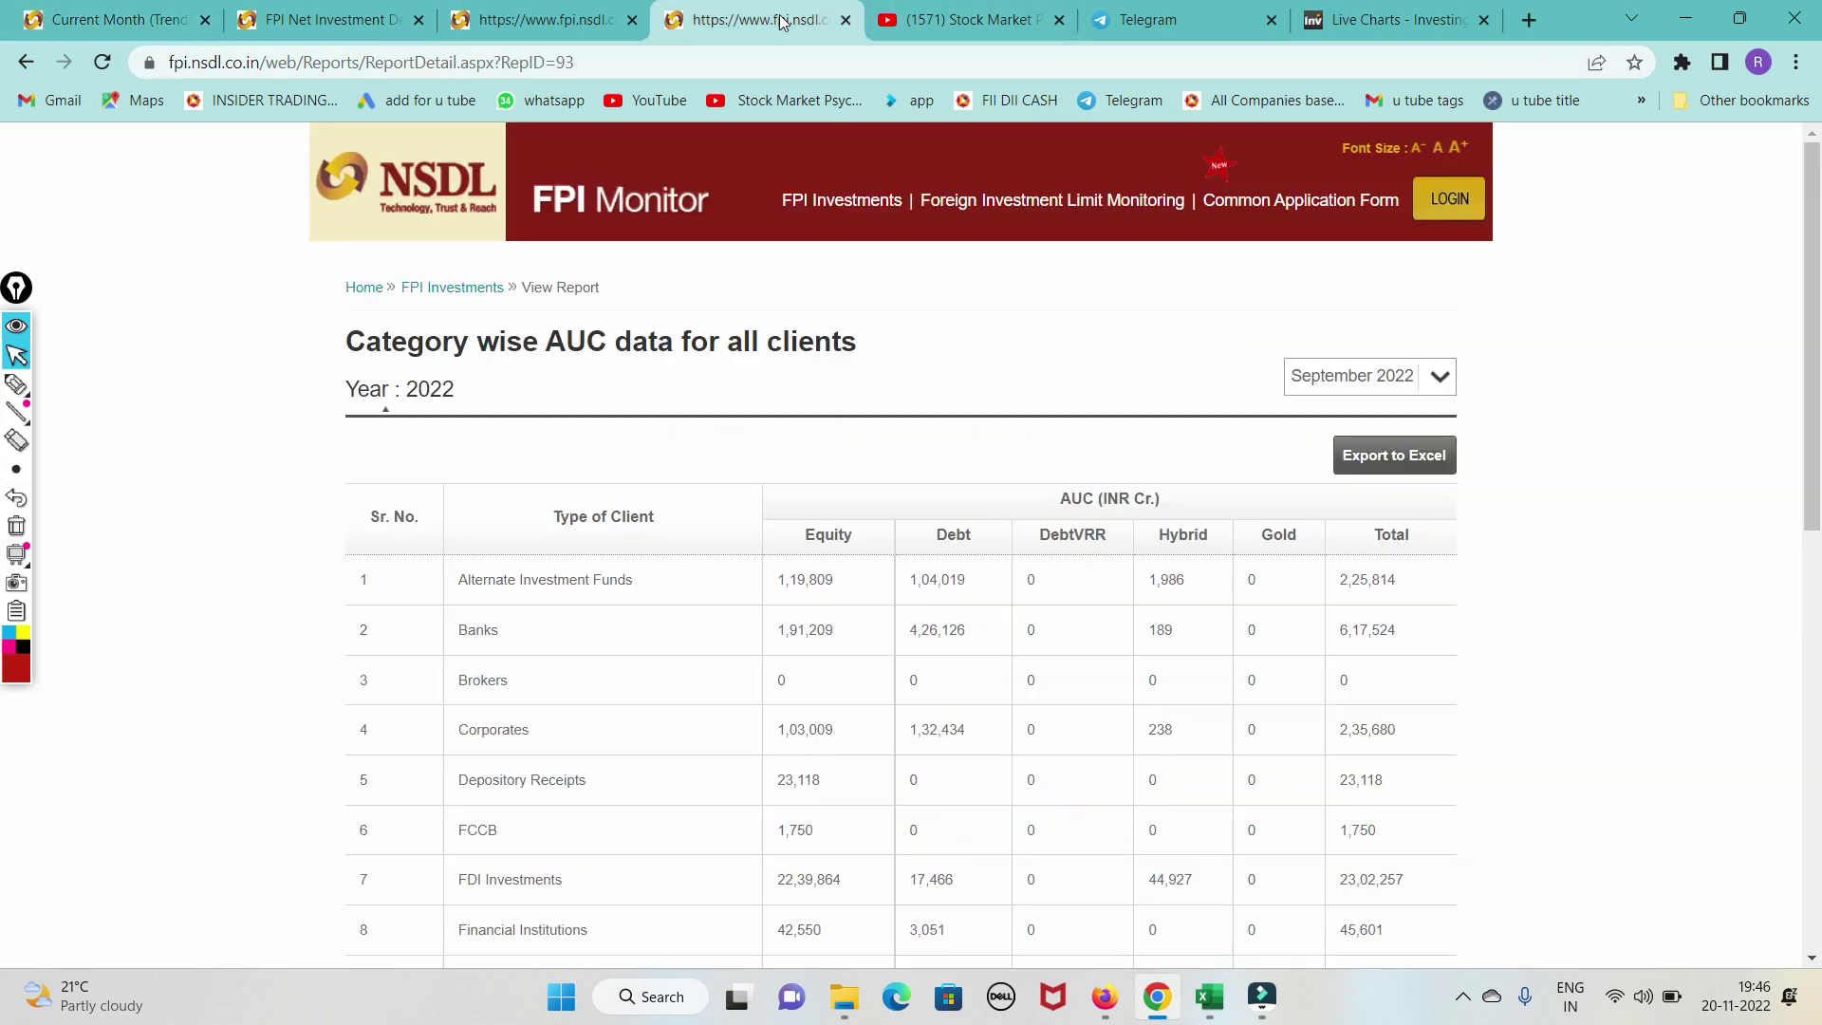
# Step: Tick the Alternate Investment Funds, Banks and Corporates rows with the pen
pyautogui.click(16, 383)
pyautogui.moveTo(465, 595); pyautogui.dragTo(583, 549)
pyautogui.moveTo(470, 648)
pyautogui.mouseDown()
pyautogui.moveTo(500, 680)
pyautogui.moveTo(577, 608)
pyautogui.mouseUp()
pyautogui.moveTo(475, 714); pyautogui.dragTo(613, 694)
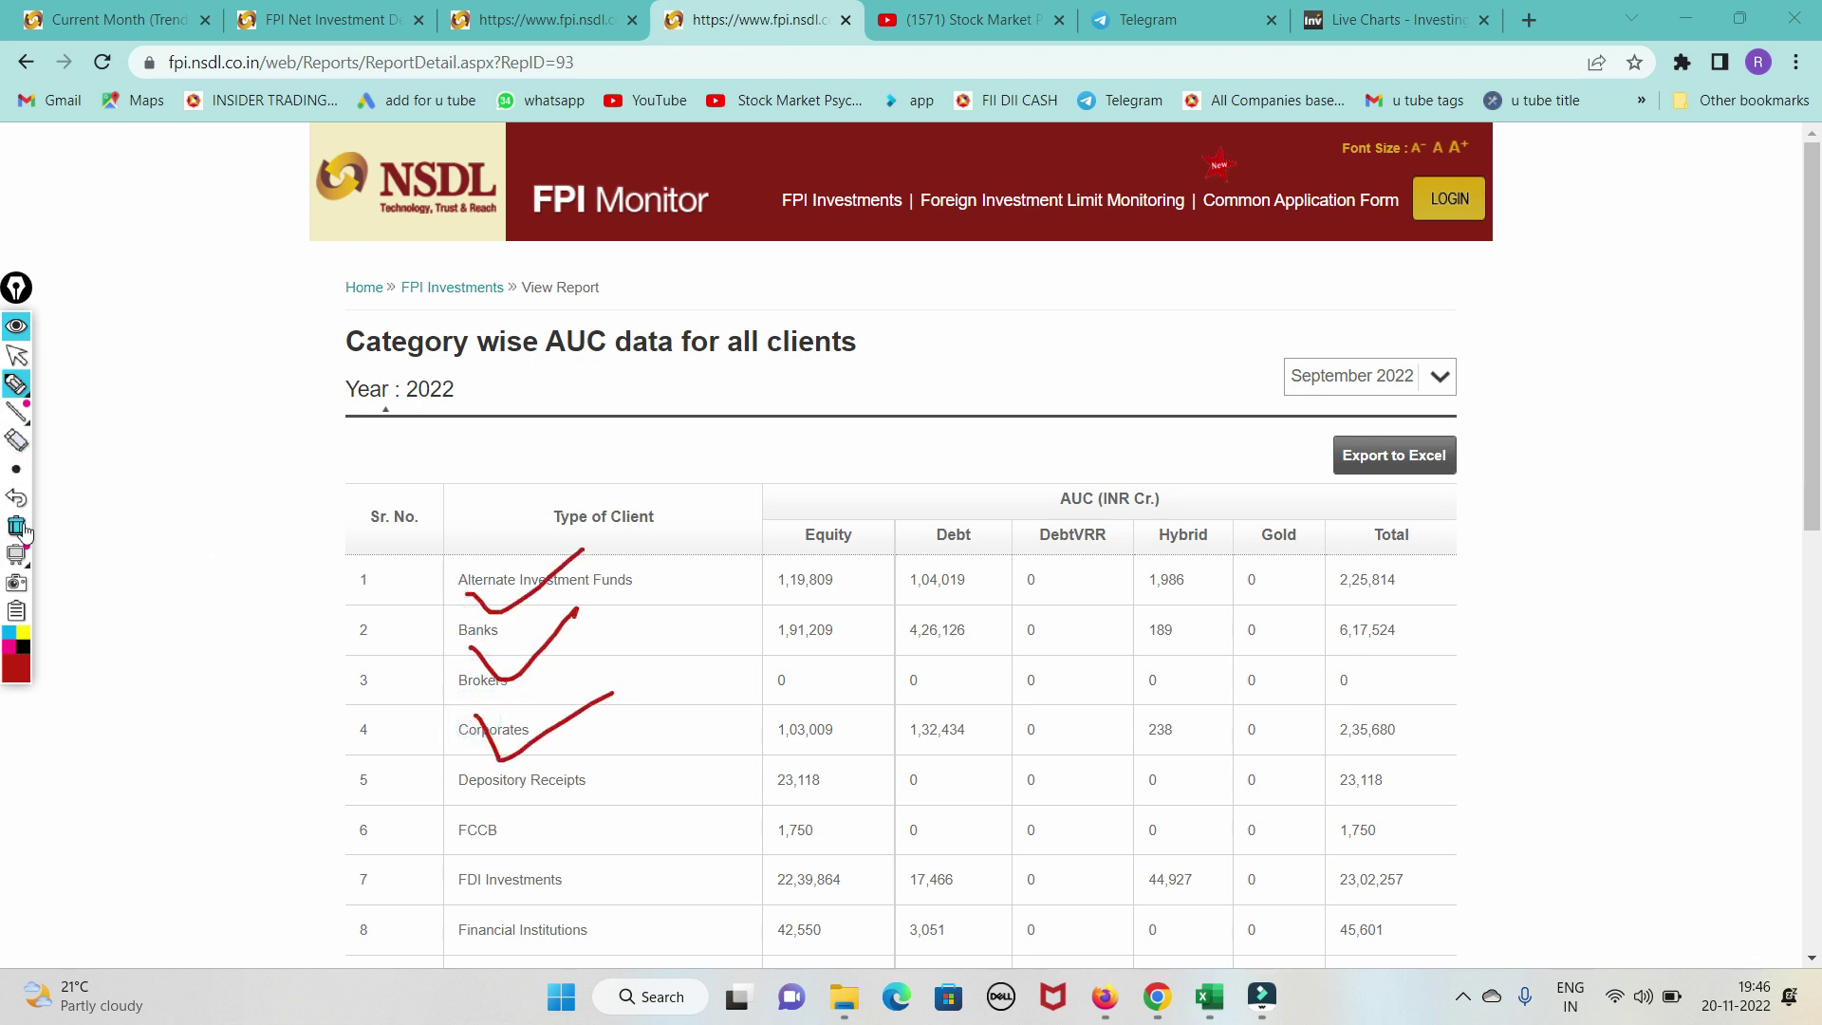
pyautogui.click(16, 355)
# Step: Load the October 2022 figures and erase the hand-drawn check marks
pyautogui.click(1439, 380)
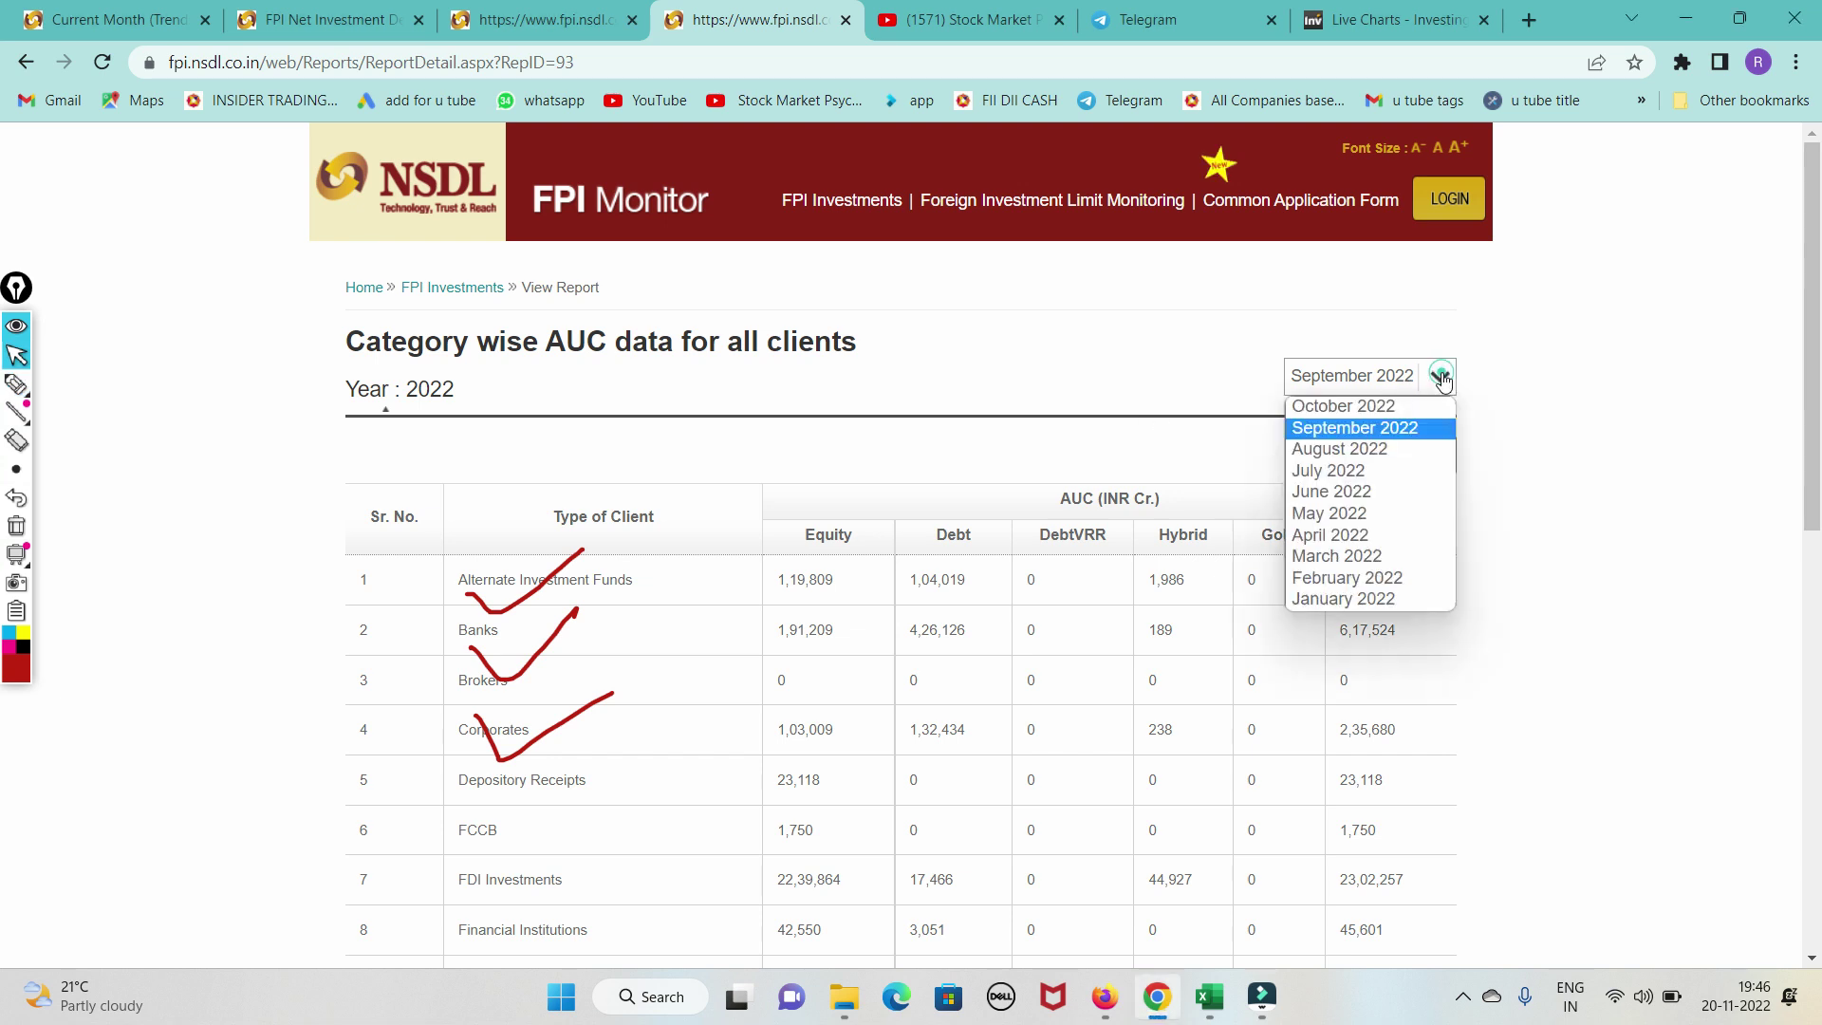
pyautogui.click(1366, 406)
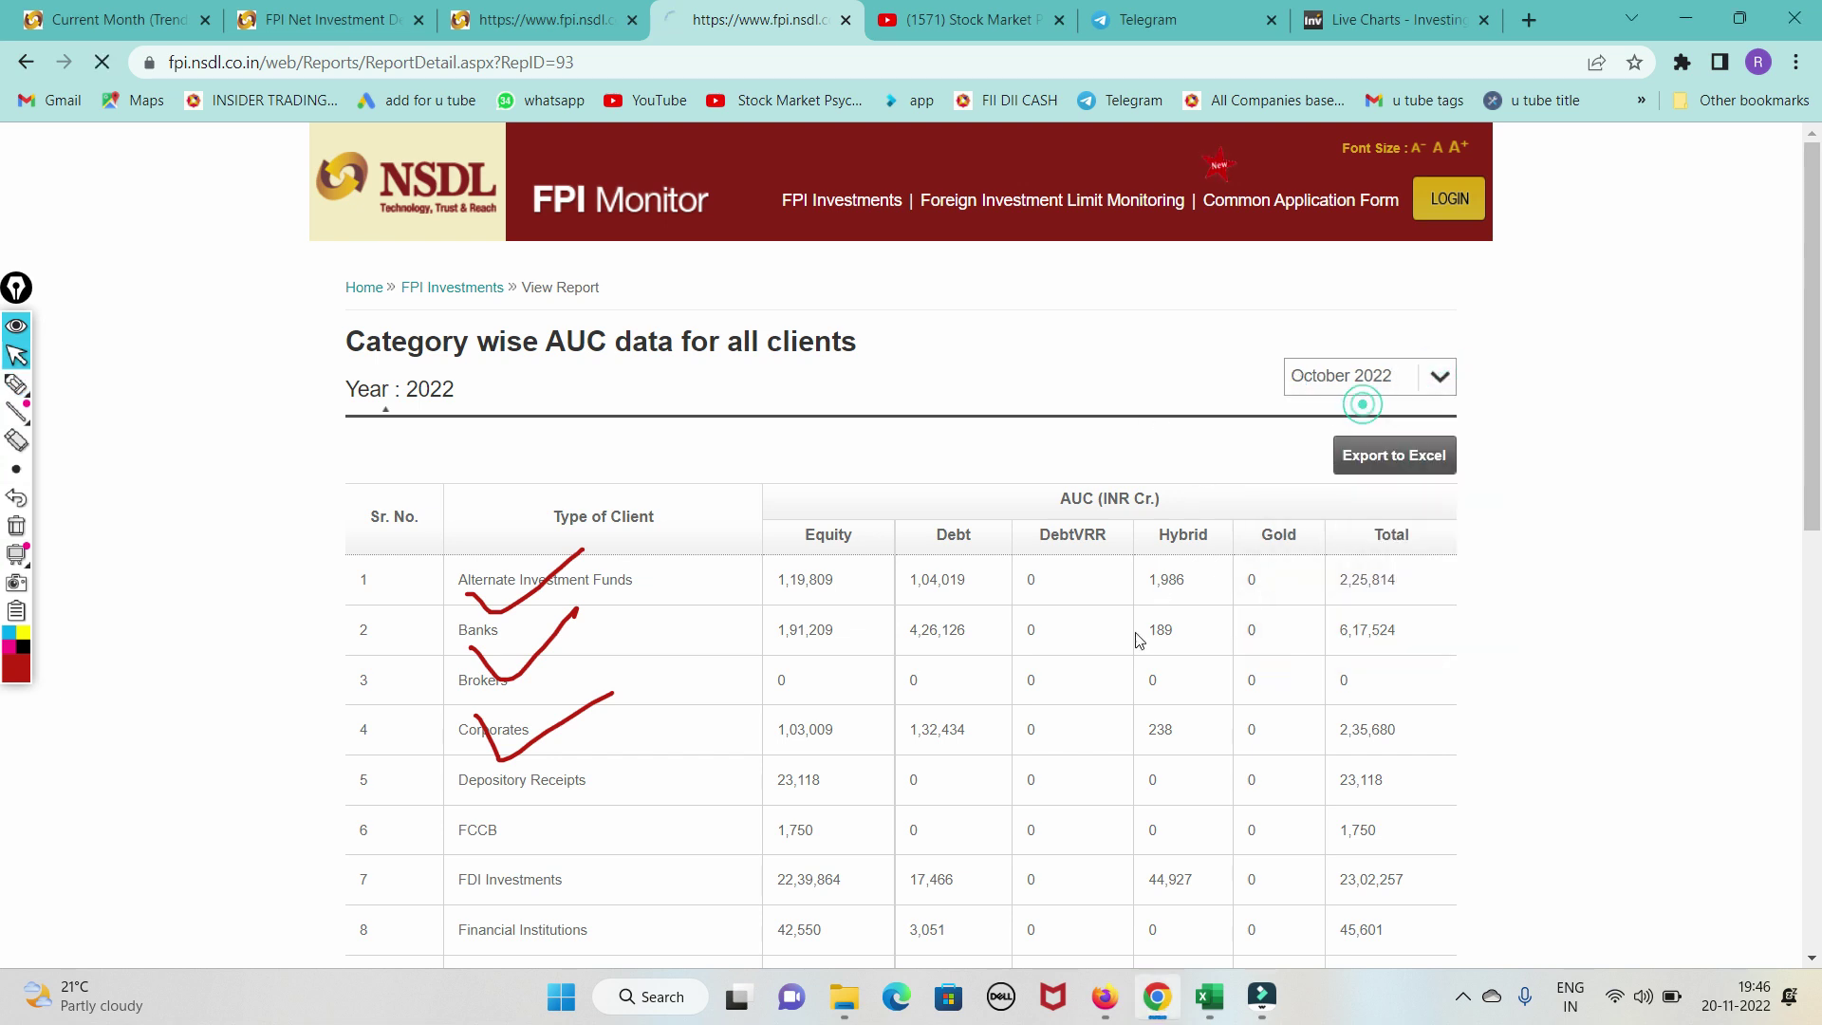
pyautogui.scroll(-1, 1053, 721)
pyautogui.scroll(-4, 1077, 718)
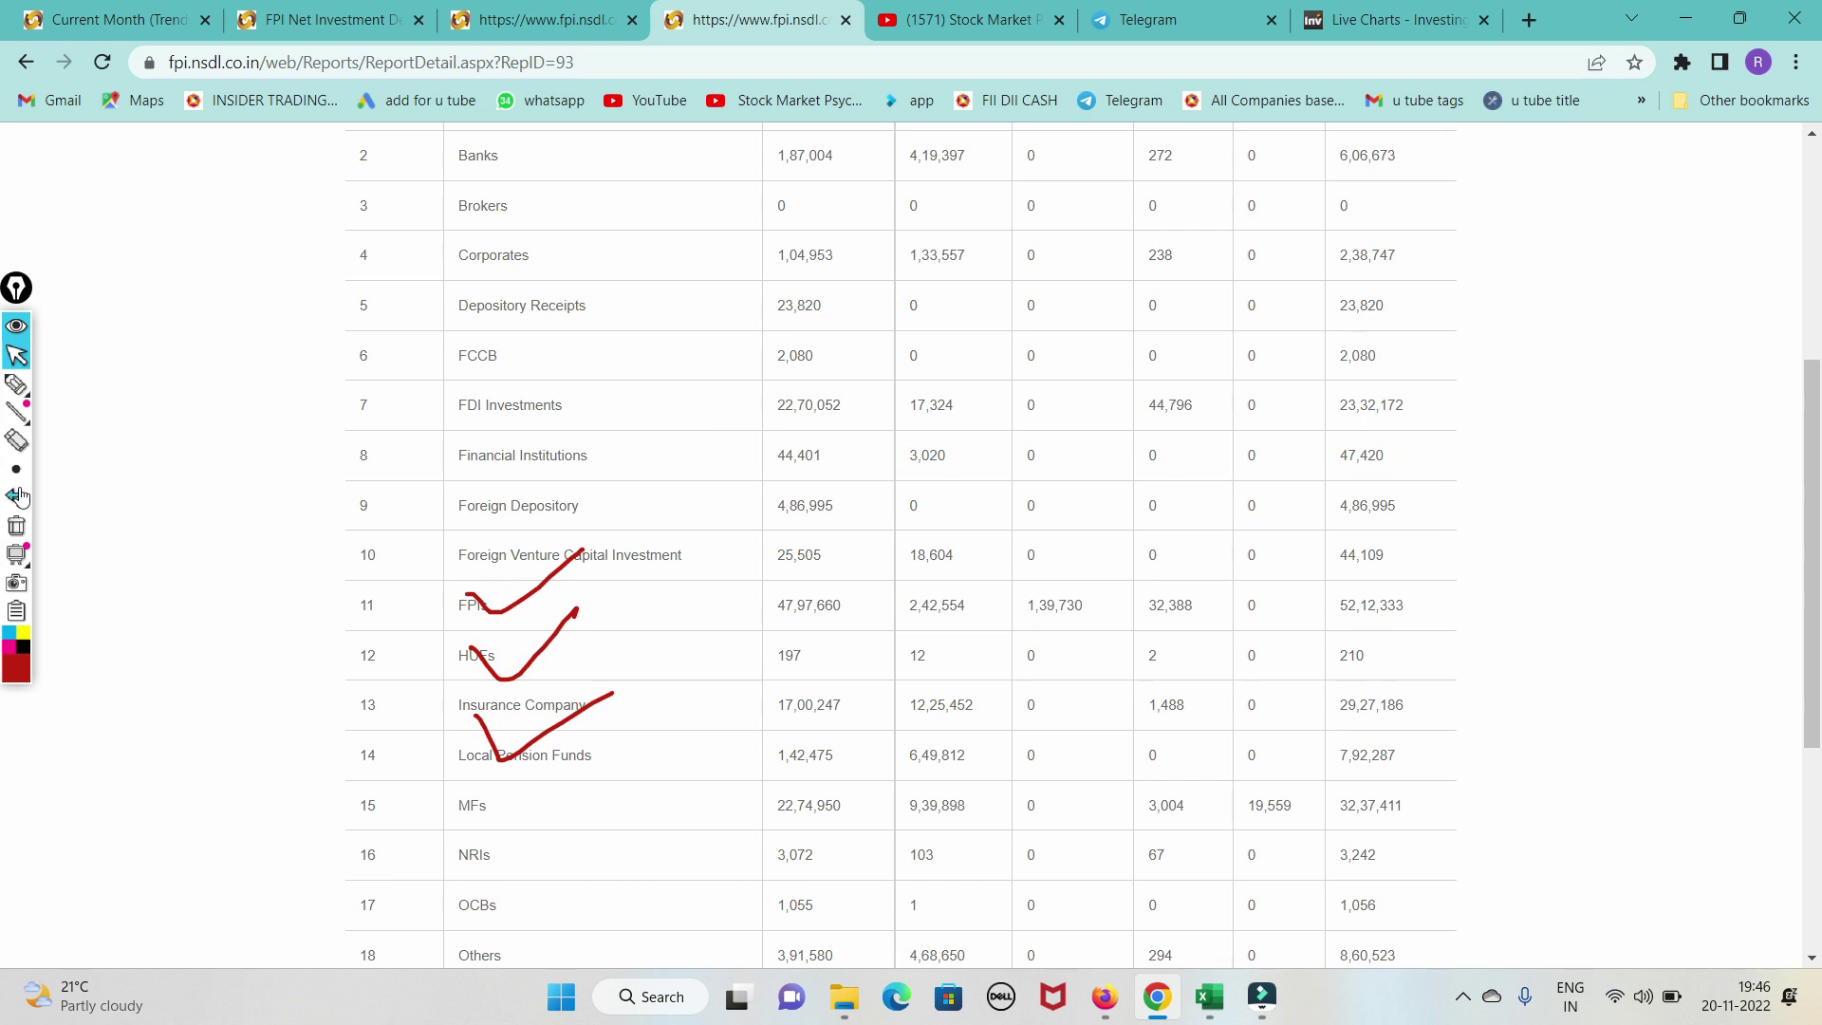
pyautogui.click(16, 526)
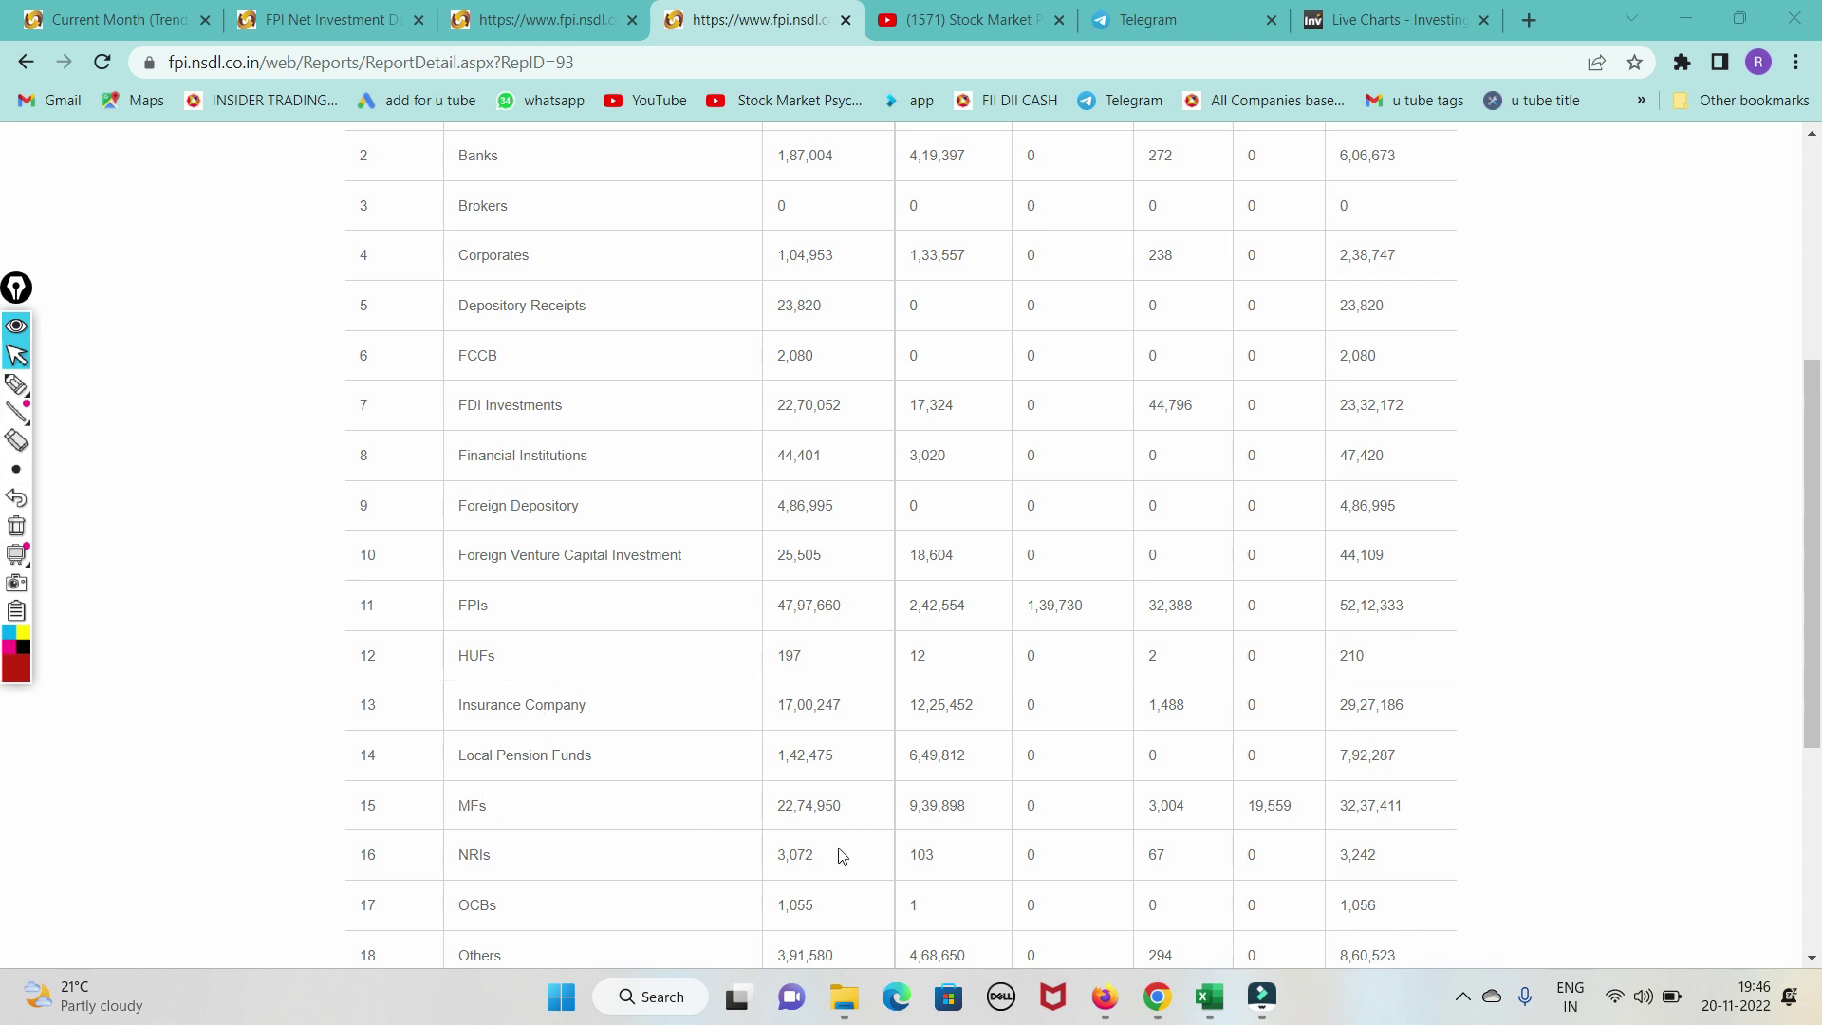
pyautogui.scroll(5, 1029, 707)
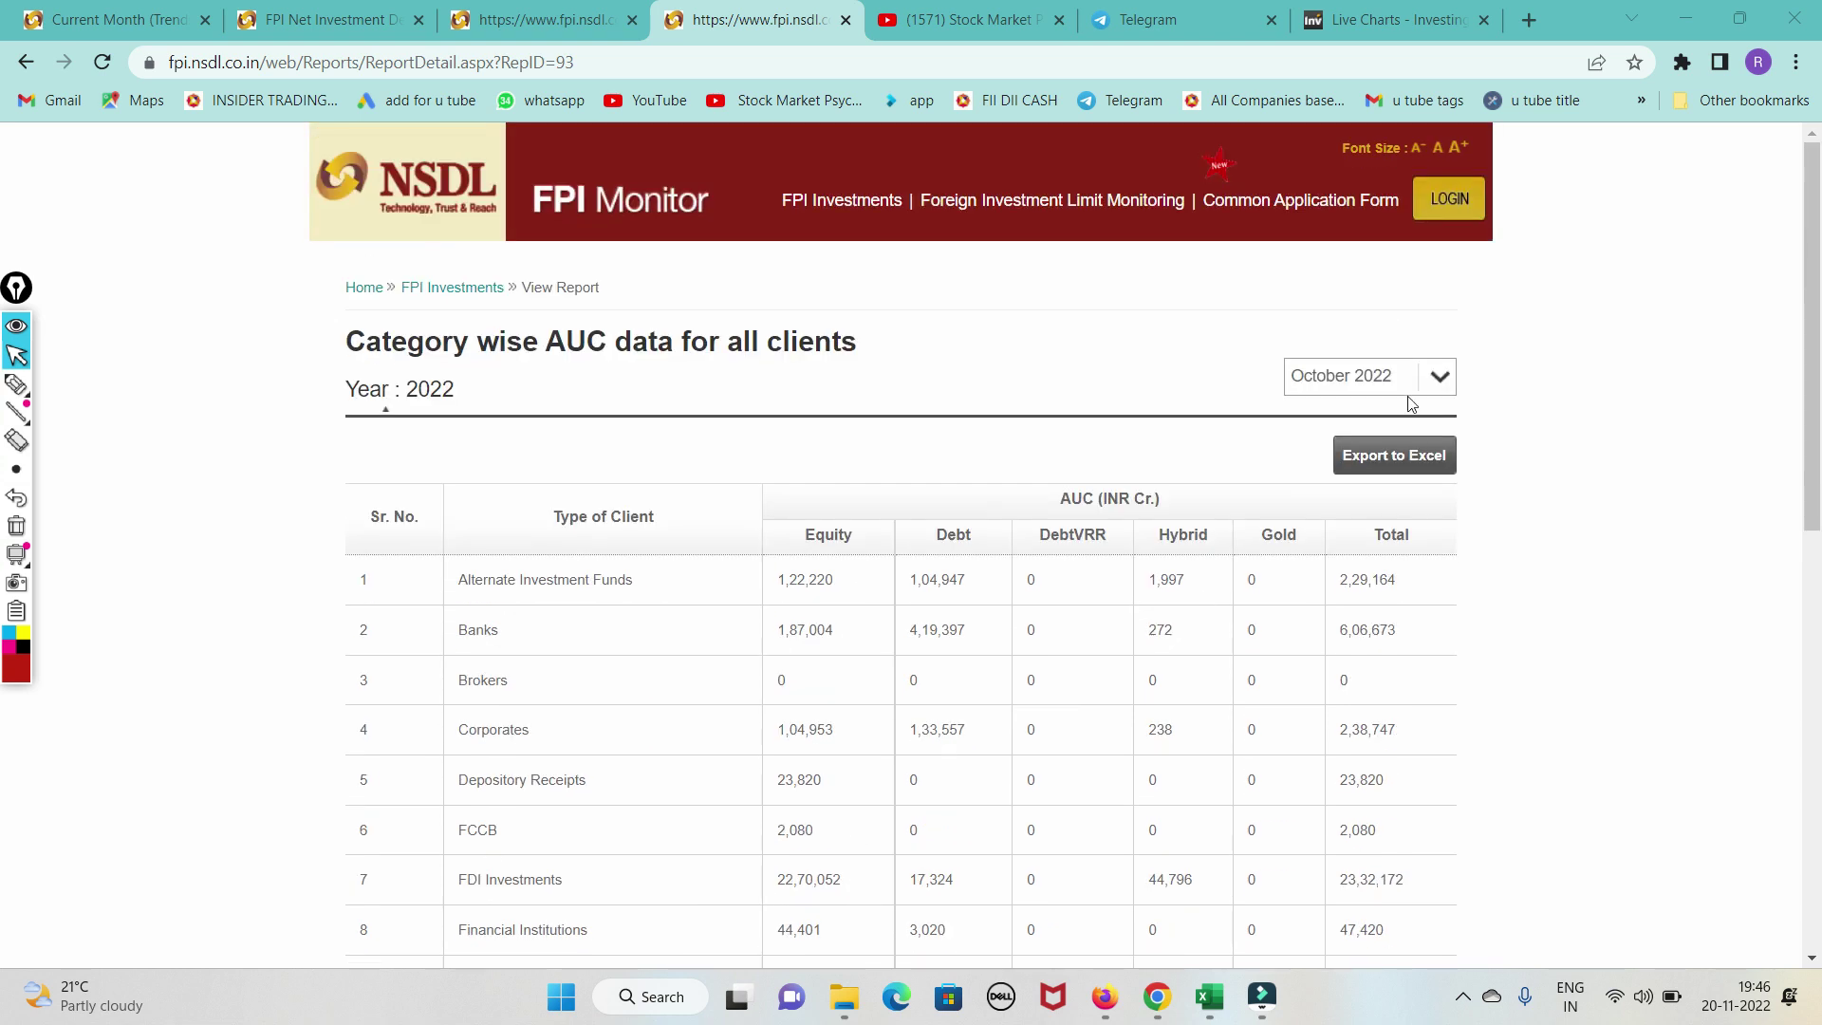
# Step: Select September 2022 in the report's month list and scroll through the figures
pyautogui.click(1442, 386)
pyautogui.click(1366, 423)
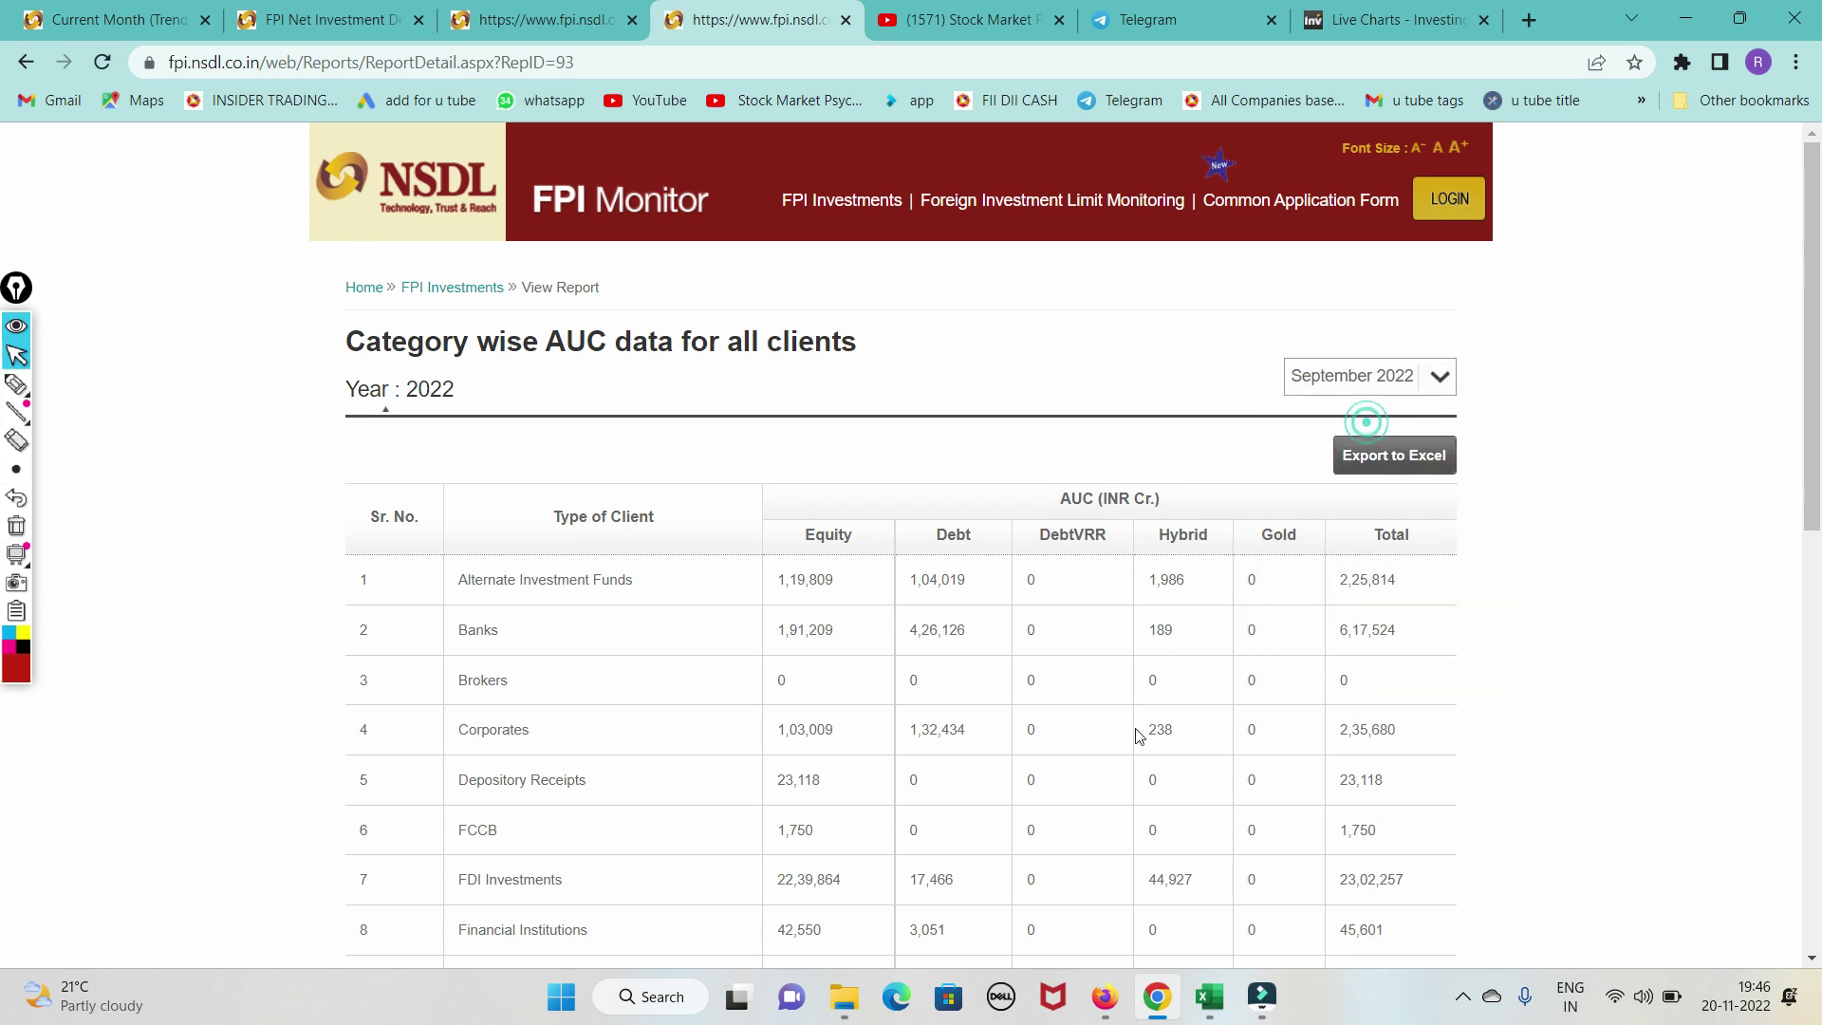
pyautogui.scroll(-3, 942, 798)
pyautogui.scroll(-3, 937, 795)
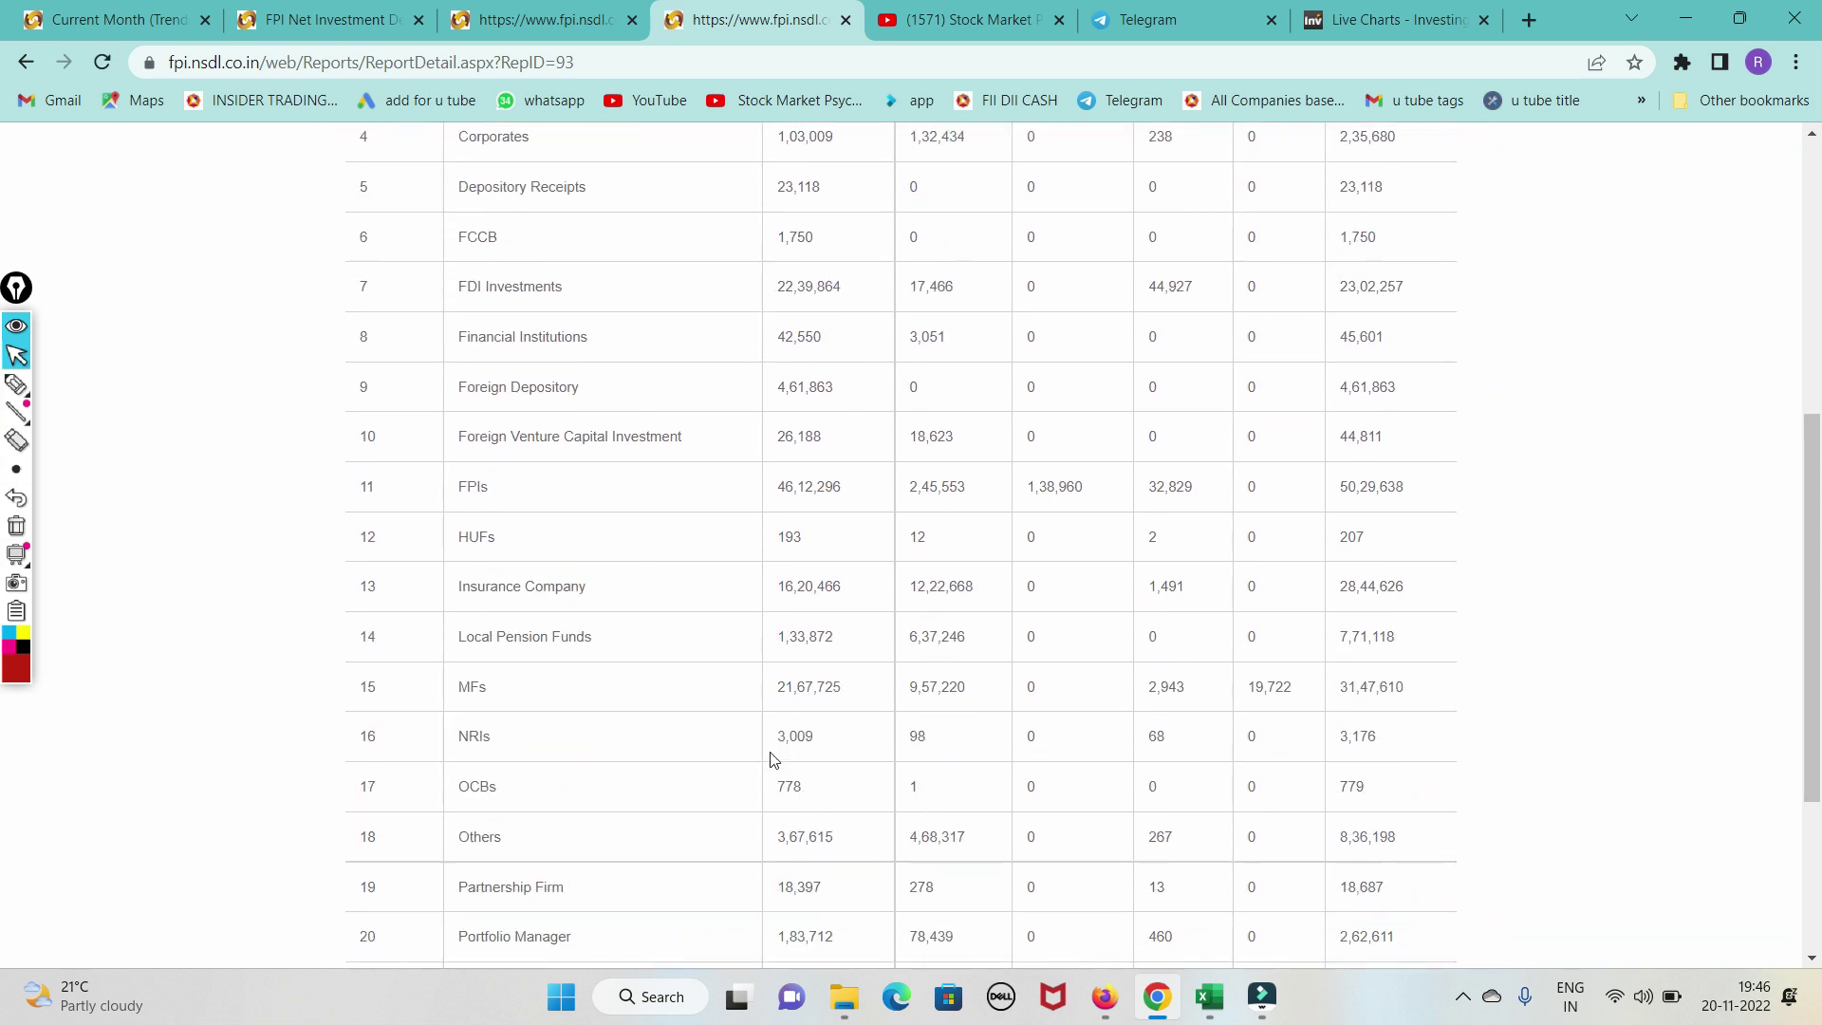
# Step: Mark the MFs equity 21,67,725 and FPIs equity 46,12,296, clear them, and return to Excel
pyautogui.click(17, 384)
pyautogui.moveTo(752, 696)
pyautogui.mouseDown()
pyautogui.moveTo(776, 702)
pyautogui.moveTo(759, 692)
pyautogui.mouseUp()
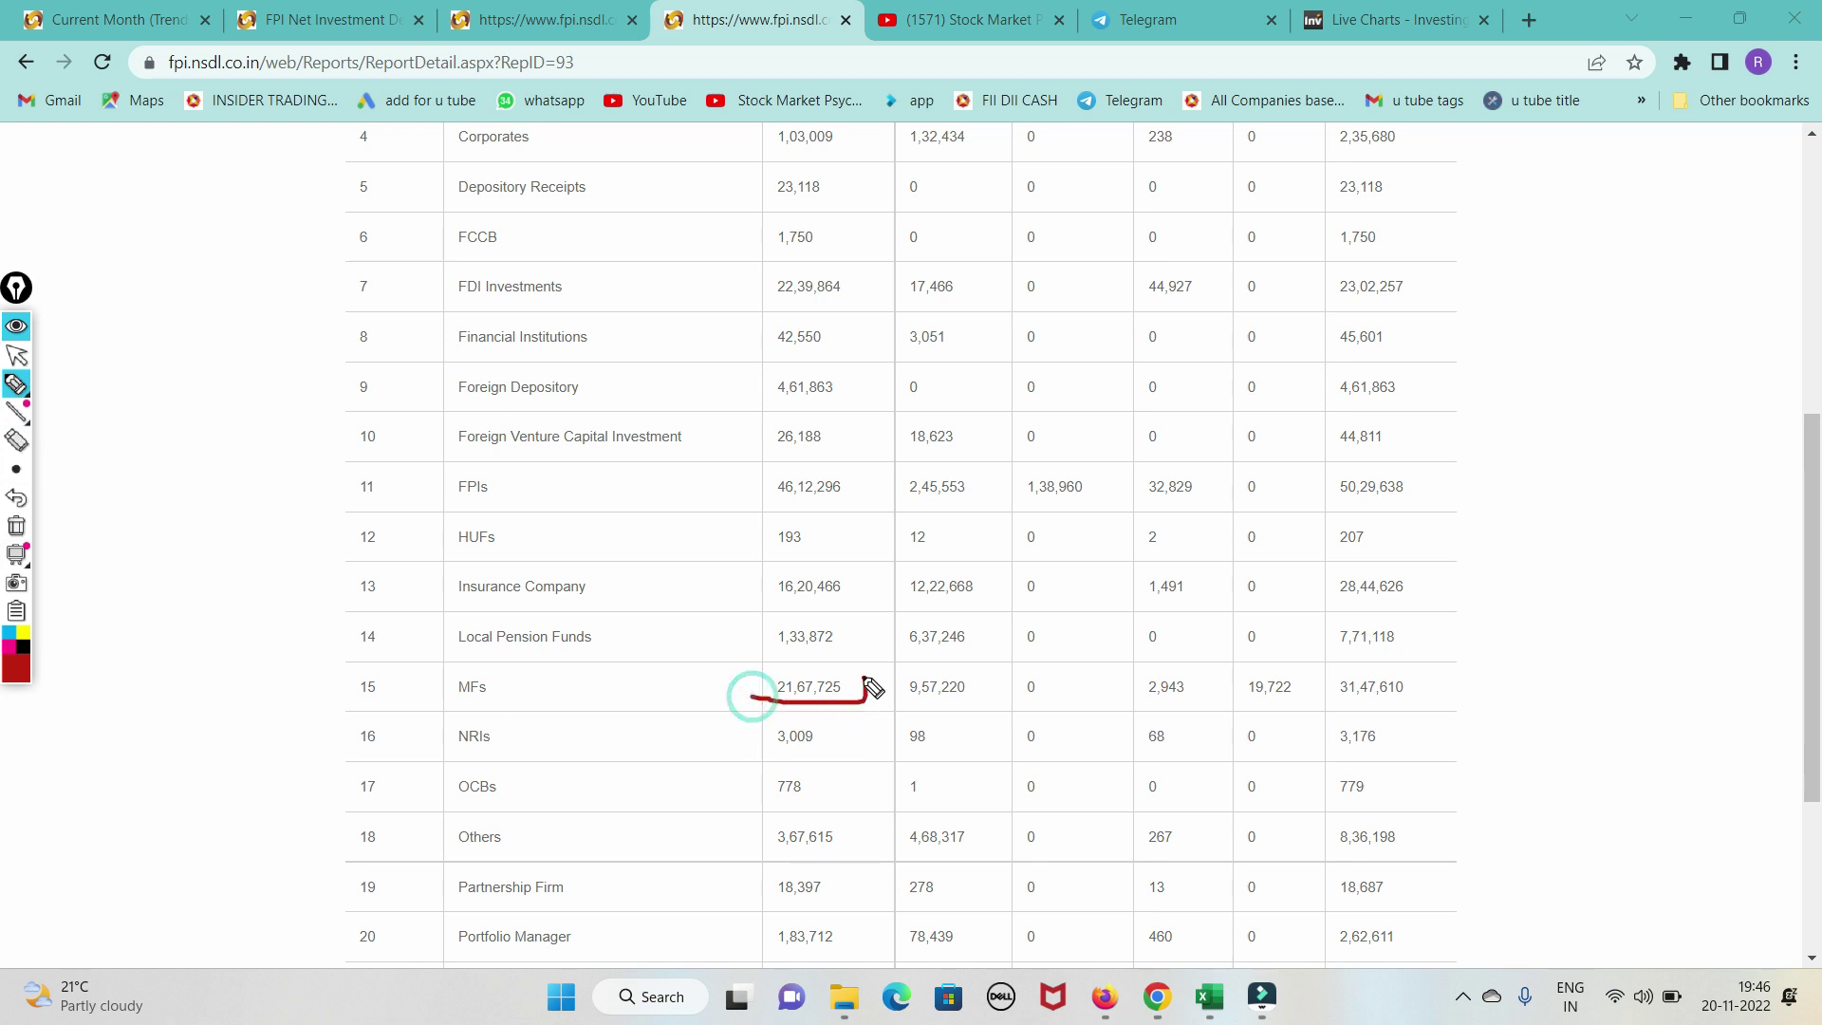
pyautogui.moveTo(816, 503)
pyautogui.mouseDown()
pyautogui.moveTo(818, 476)
pyautogui.moveTo(903, 430)
pyautogui.mouseUp()
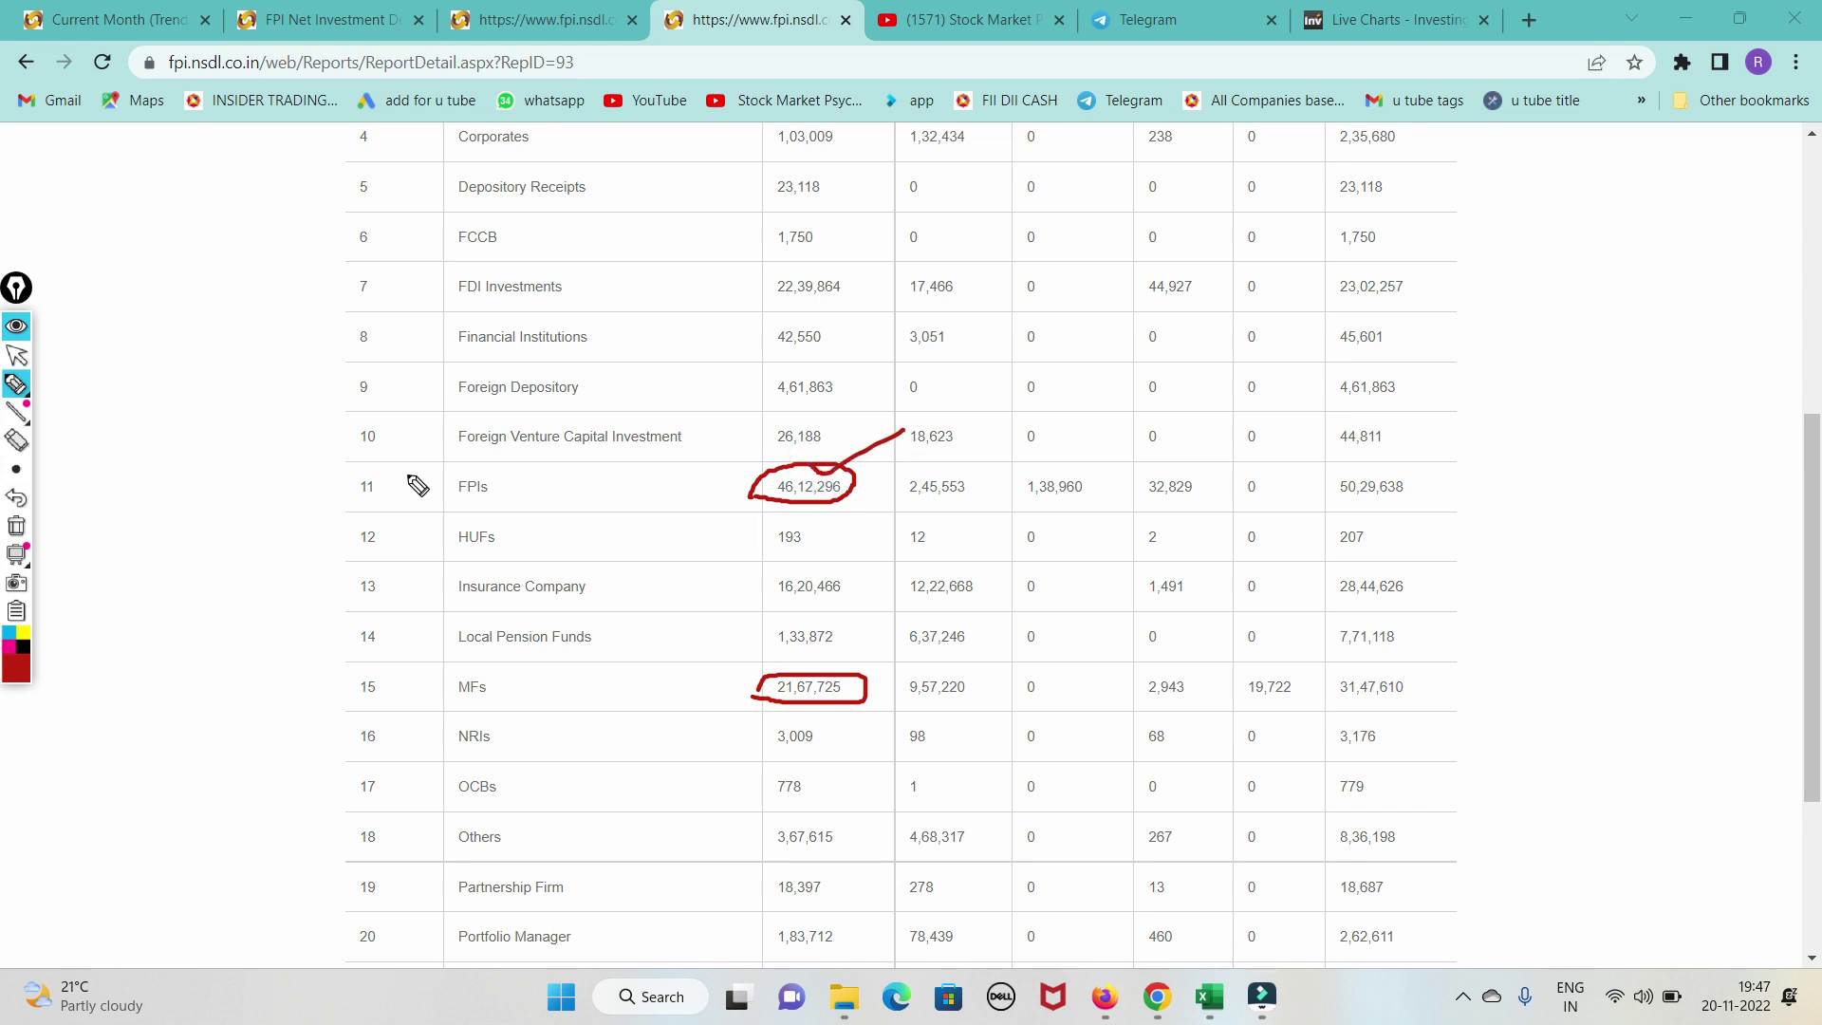
pyautogui.click(15, 522)
pyautogui.click(17, 355)
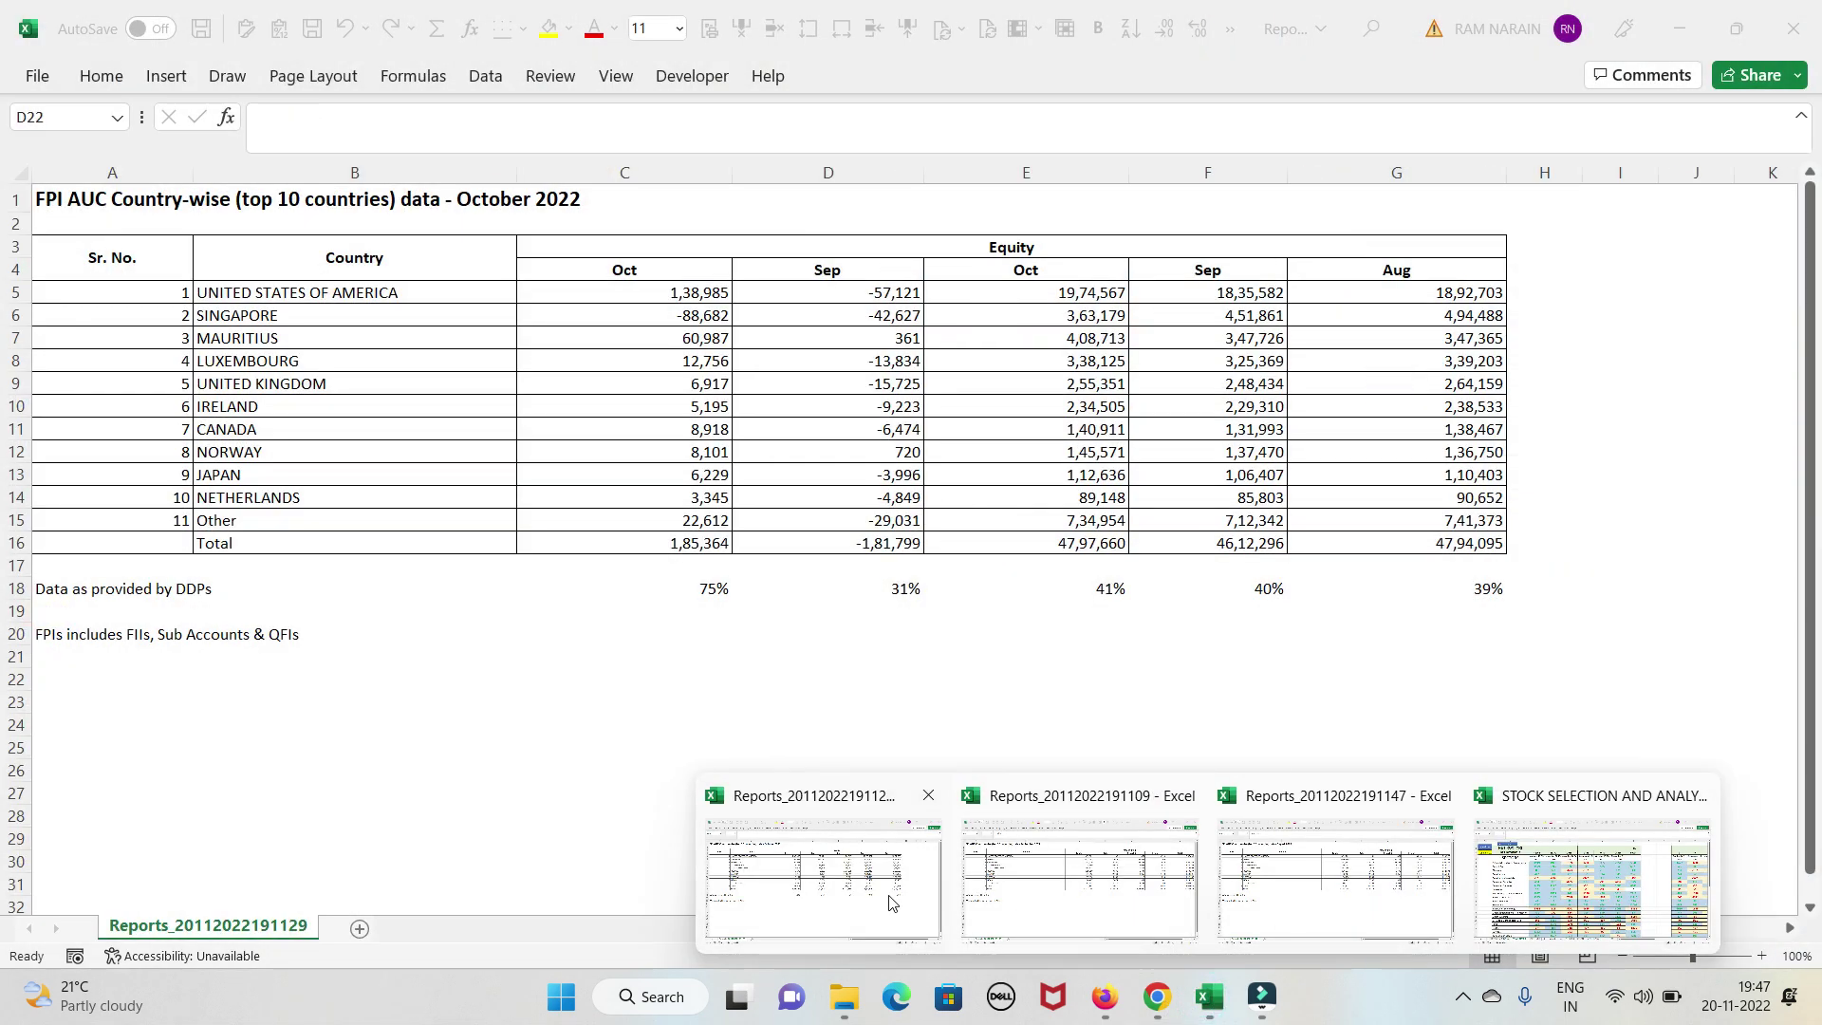
pyautogui.click(892, 902)
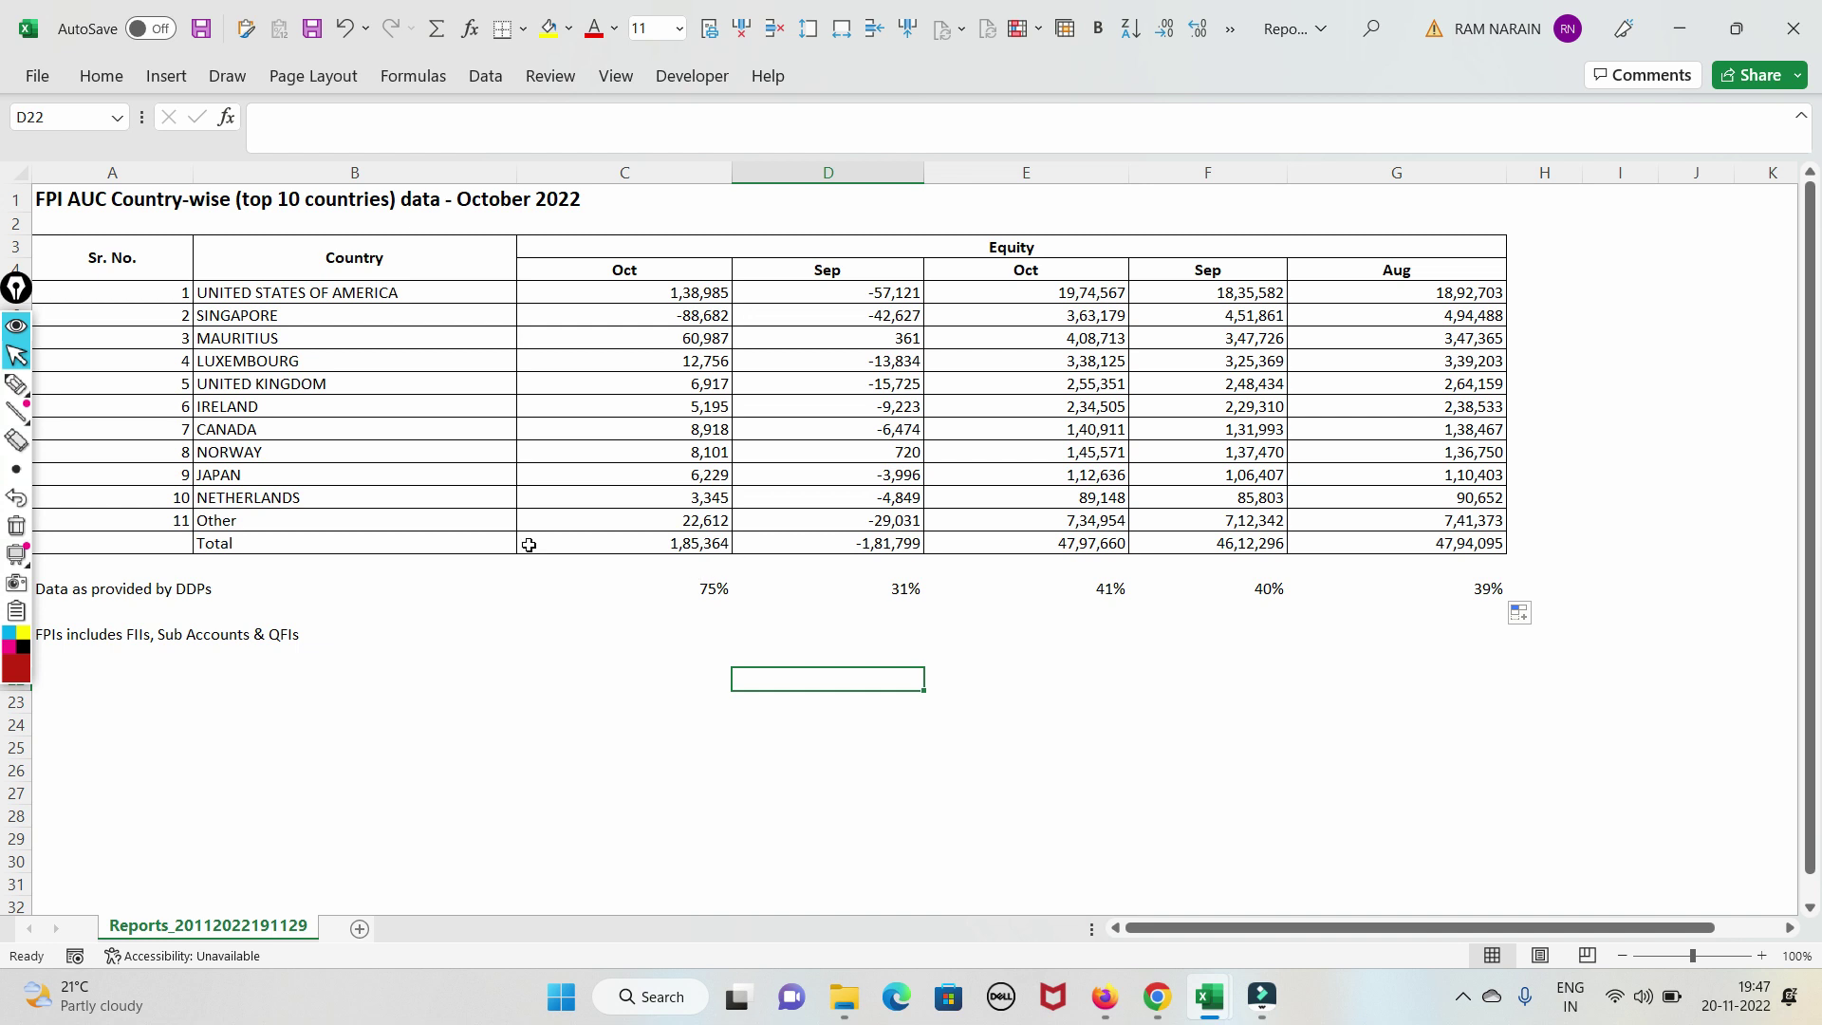
pyautogui.moveTo(1156, 996)
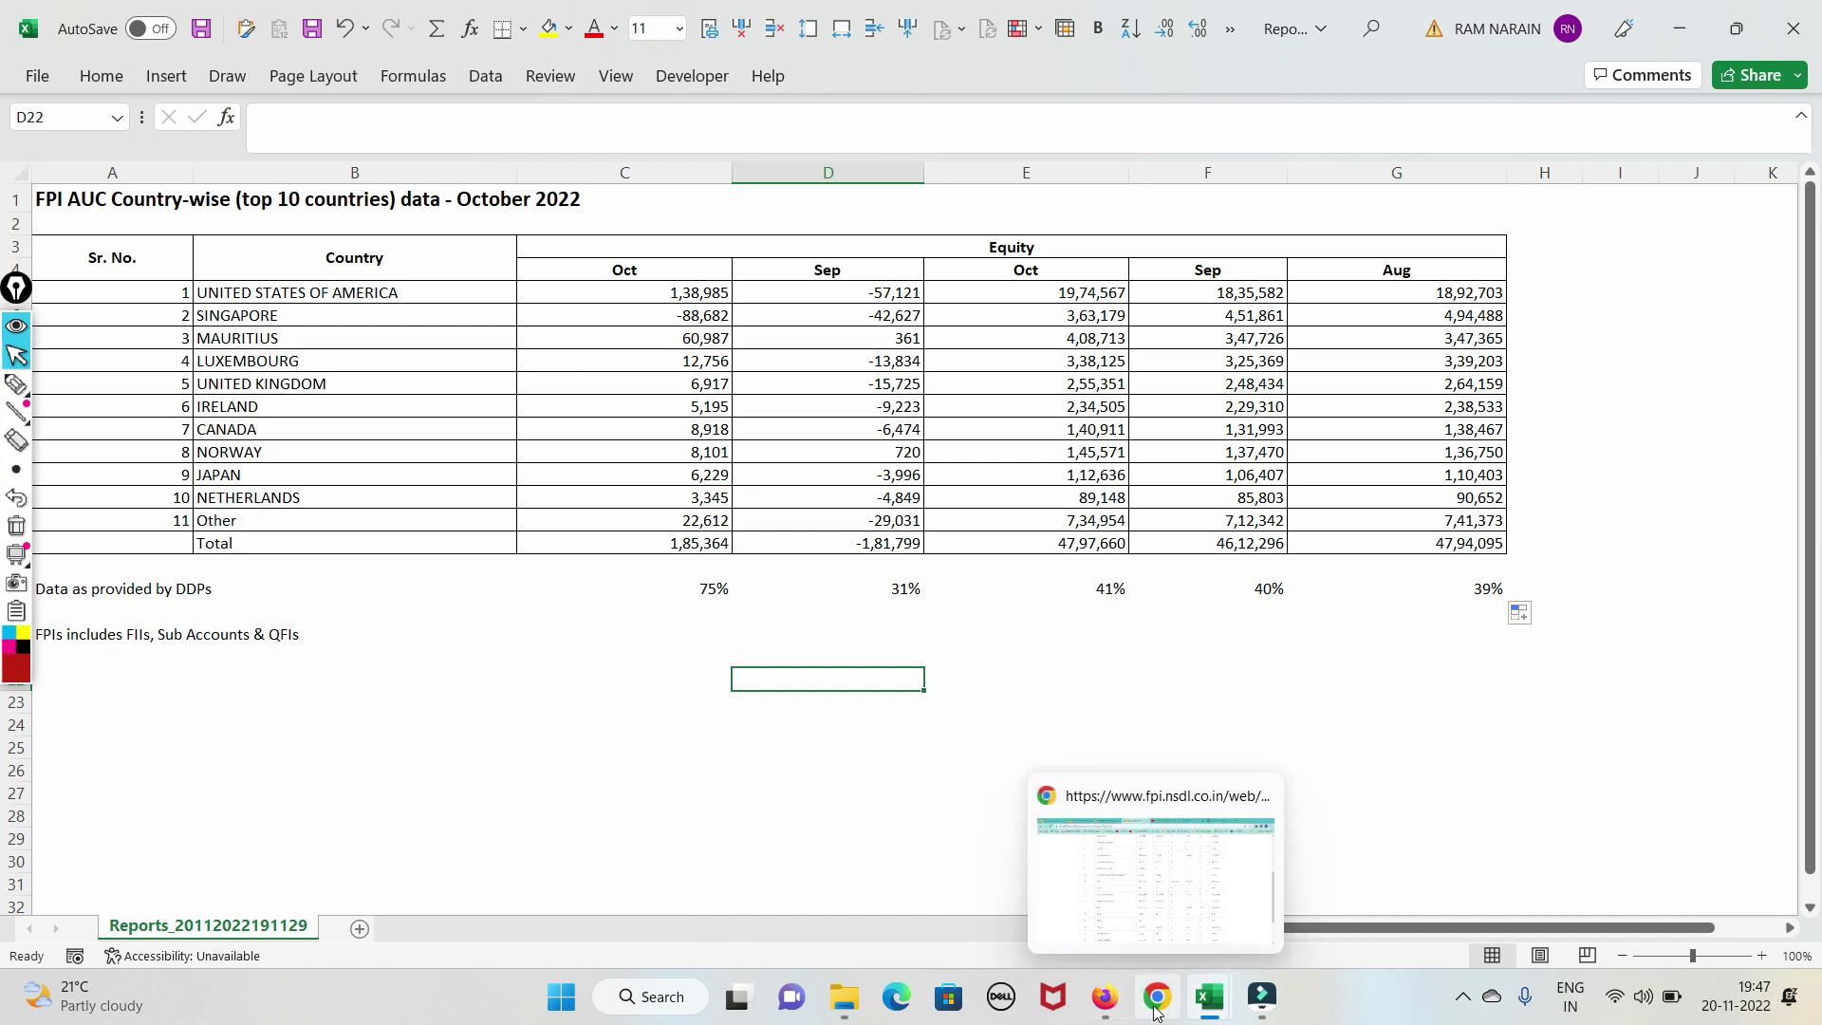
pyautogui.click(1138, 873)
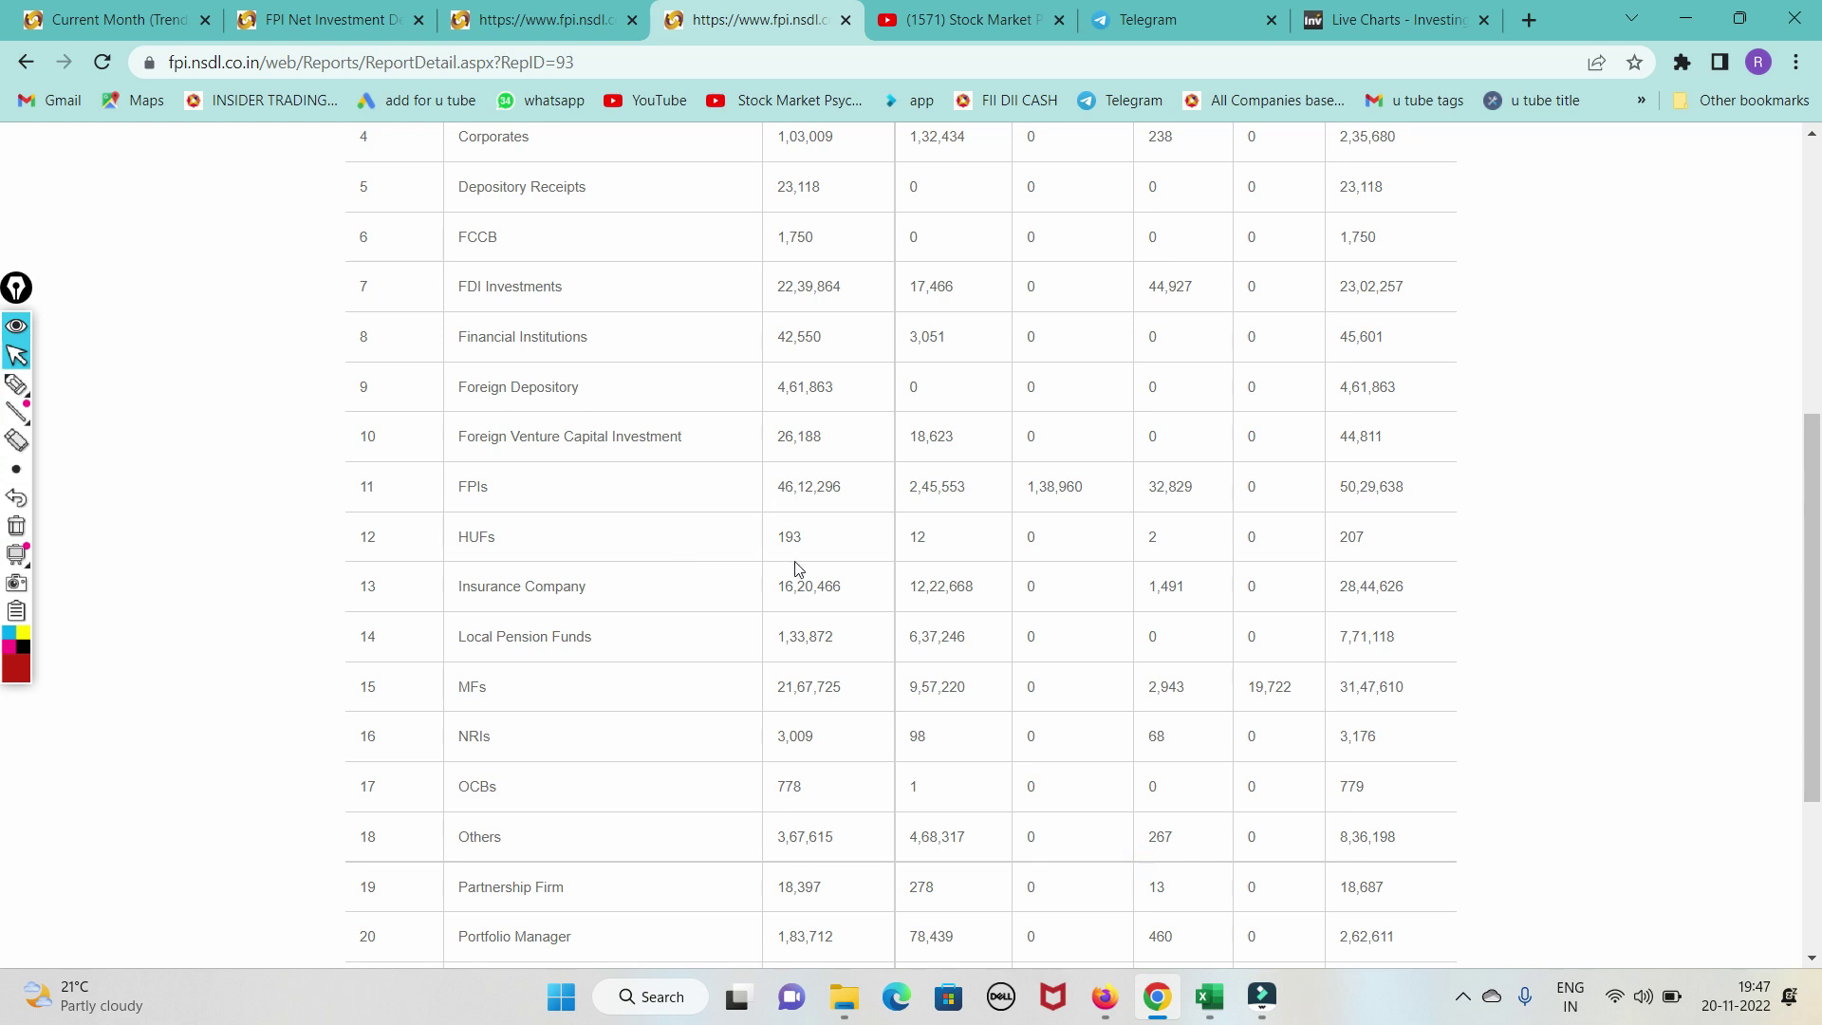
# Step: Load the October 2022 figures in the category-wise AUC report
pyautogui.scroll(4, 795, 567)
pyautogui.scroll(2, 795, 570)
pyautogui.click(1374, 379)
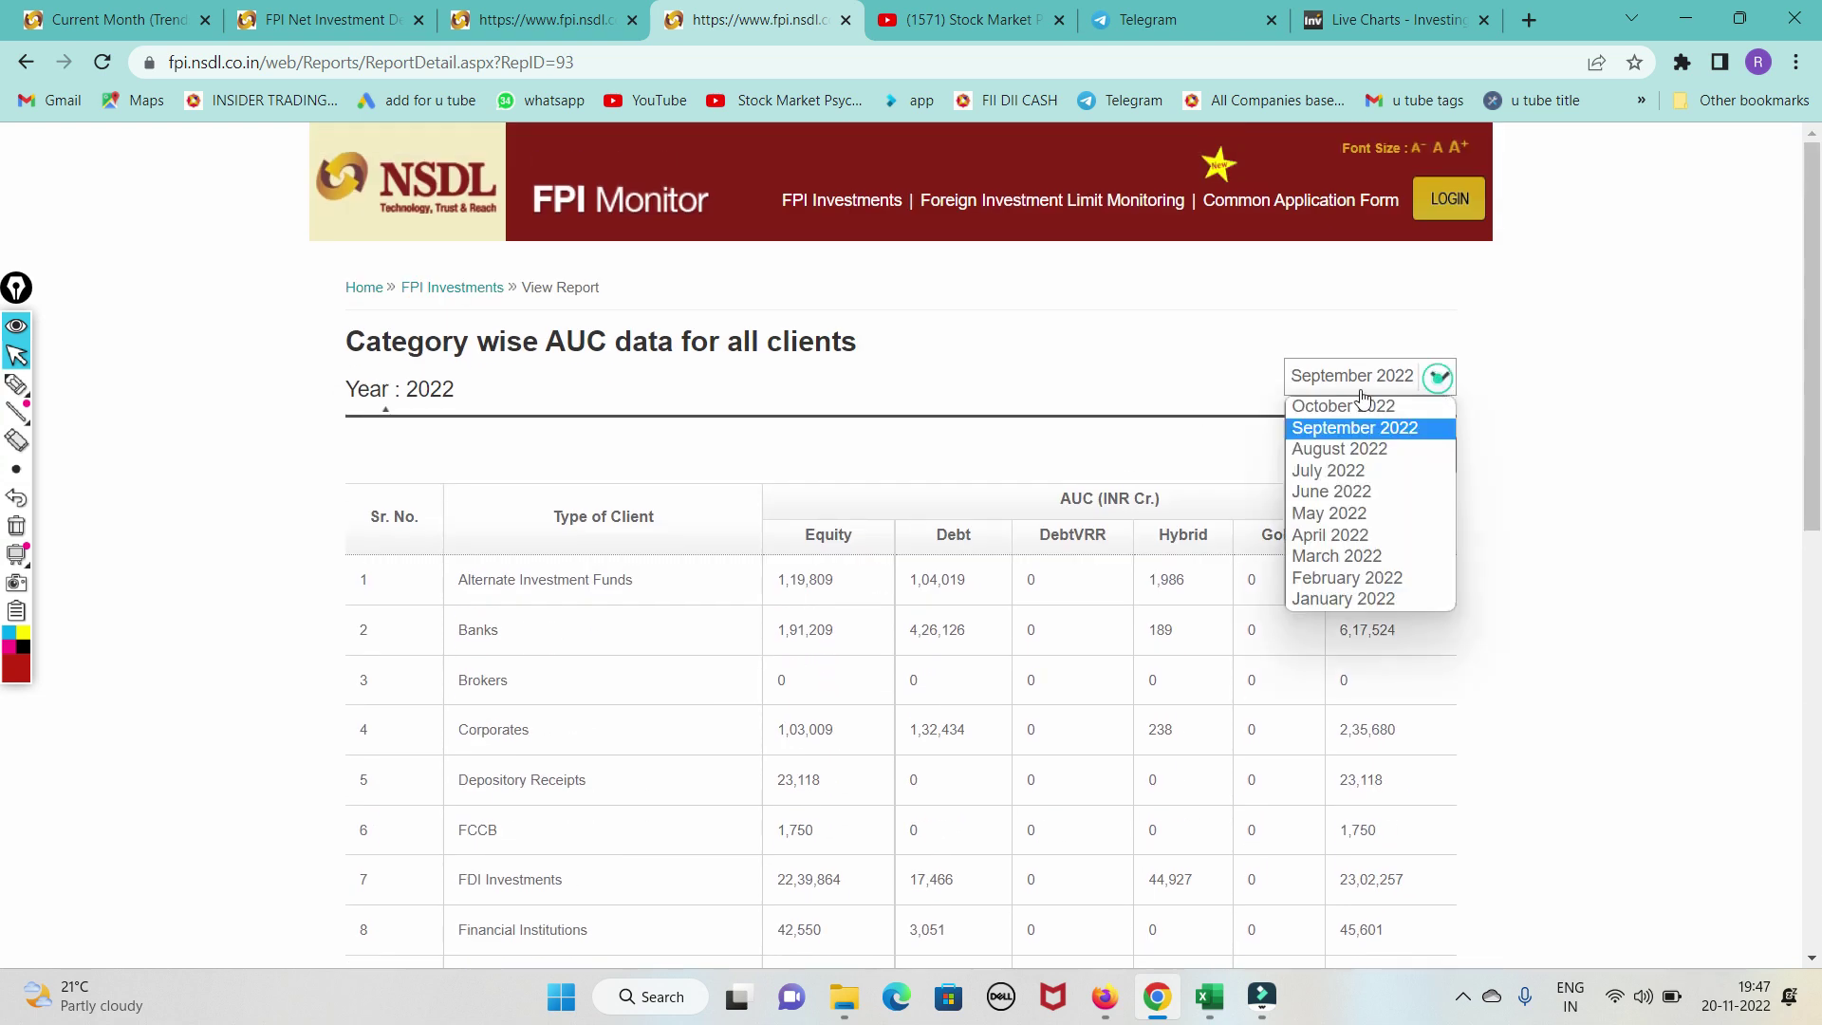
pyautogui.click(1357, 406)
pyautogui.scroll(-4, 1012, 755)
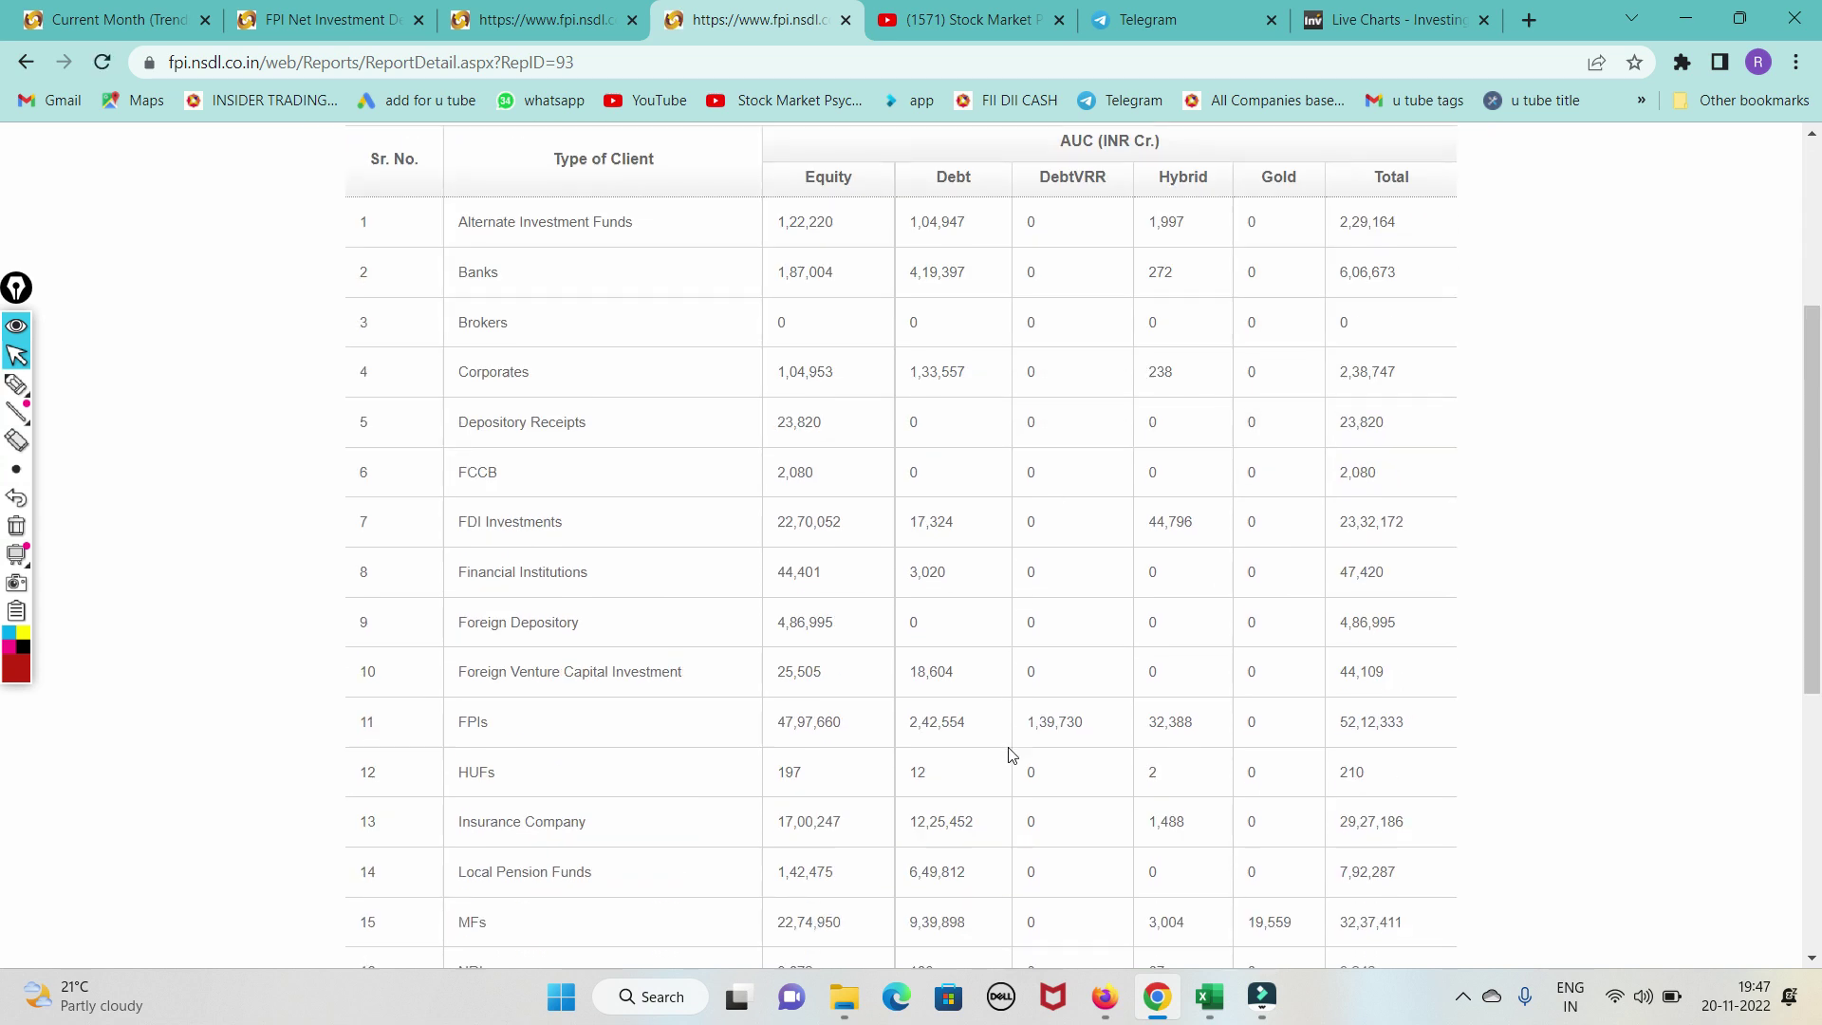
pyautogui.scroll(-3, 1012, 755)
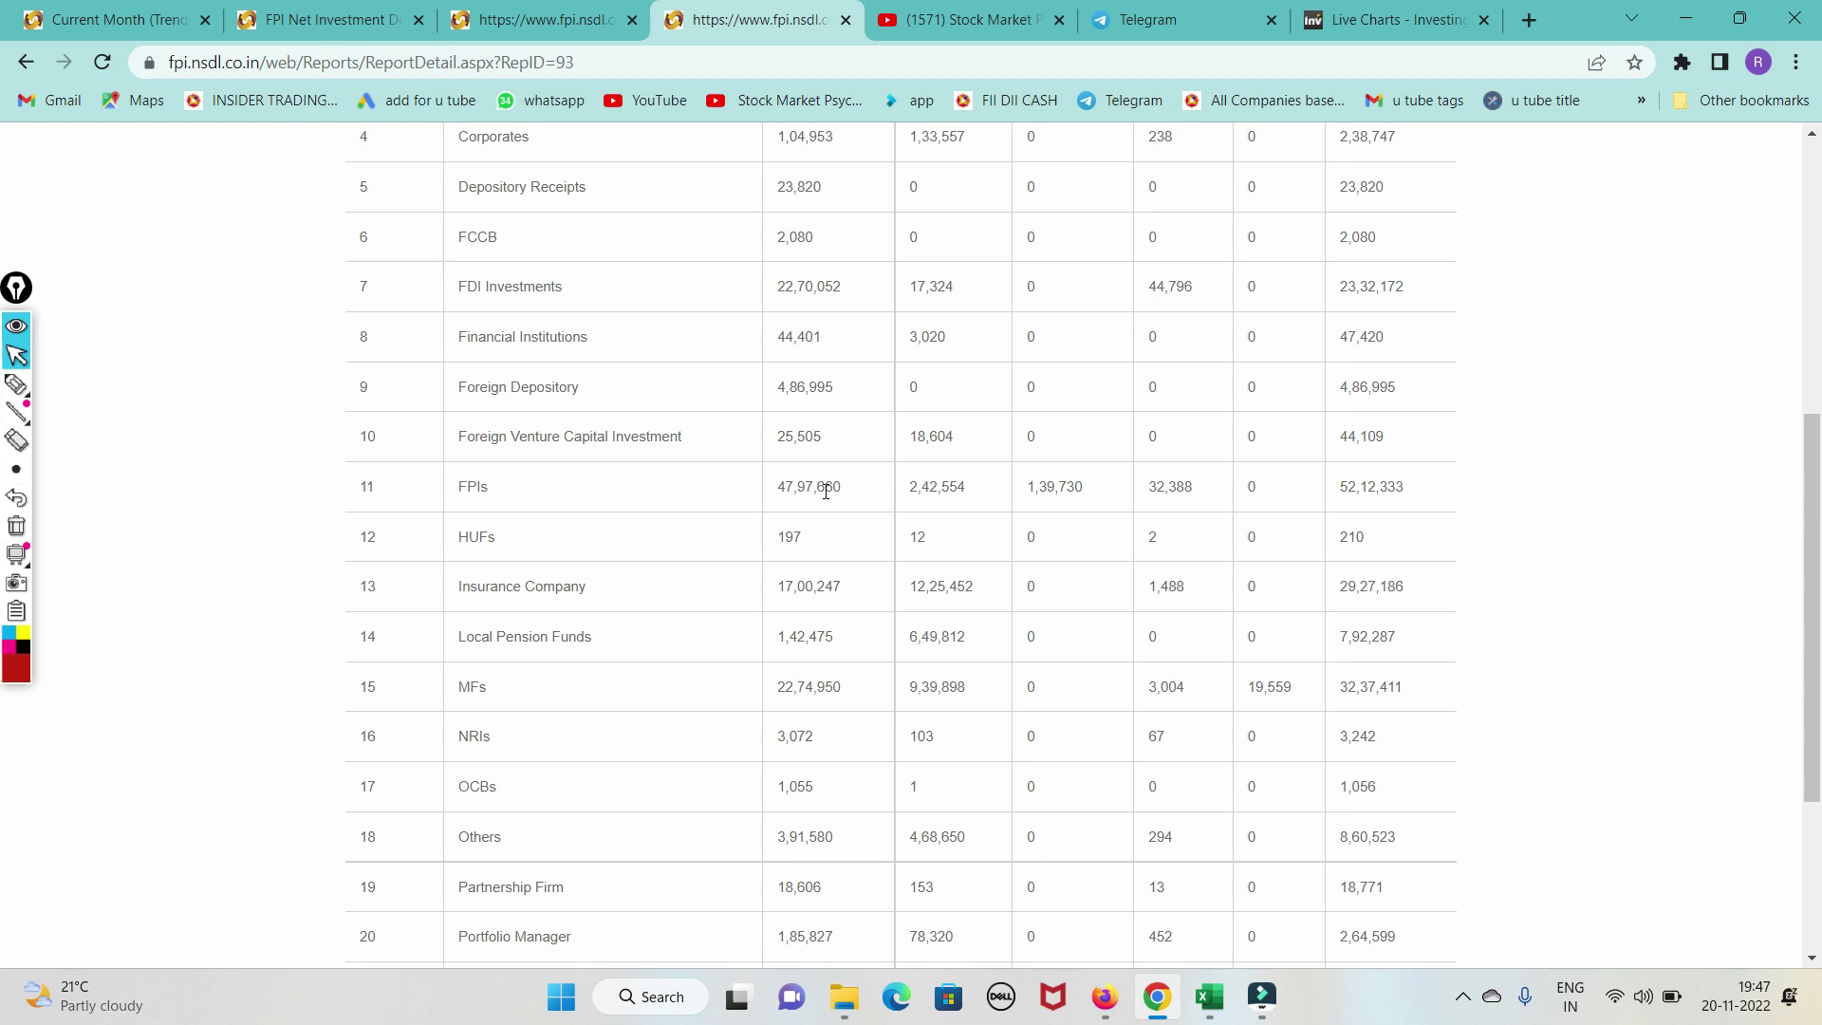
# Step: Mark the FPIs equity 47,97,660 and MFs equity 22,74,950, then clear the markings
pyautogui.click(17, 384)
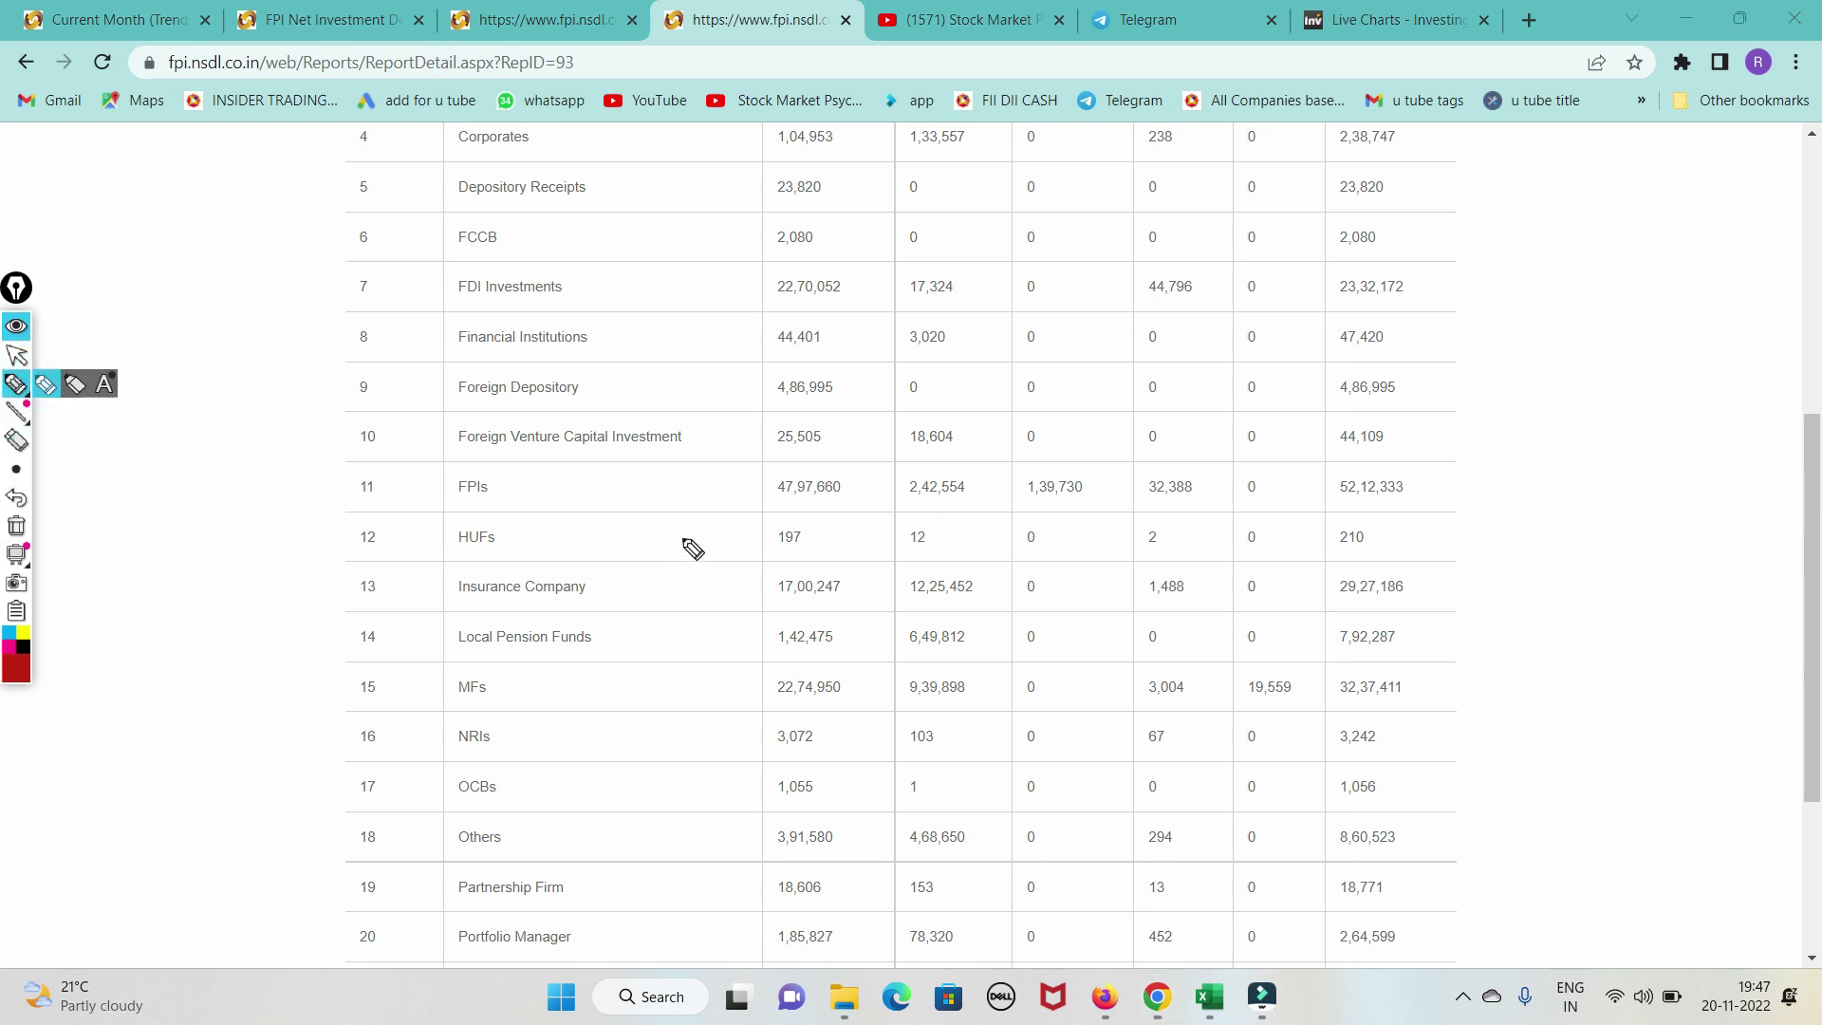
pyautogui.moveTo(770, 491); pyautogui.dragTo(899, 484)
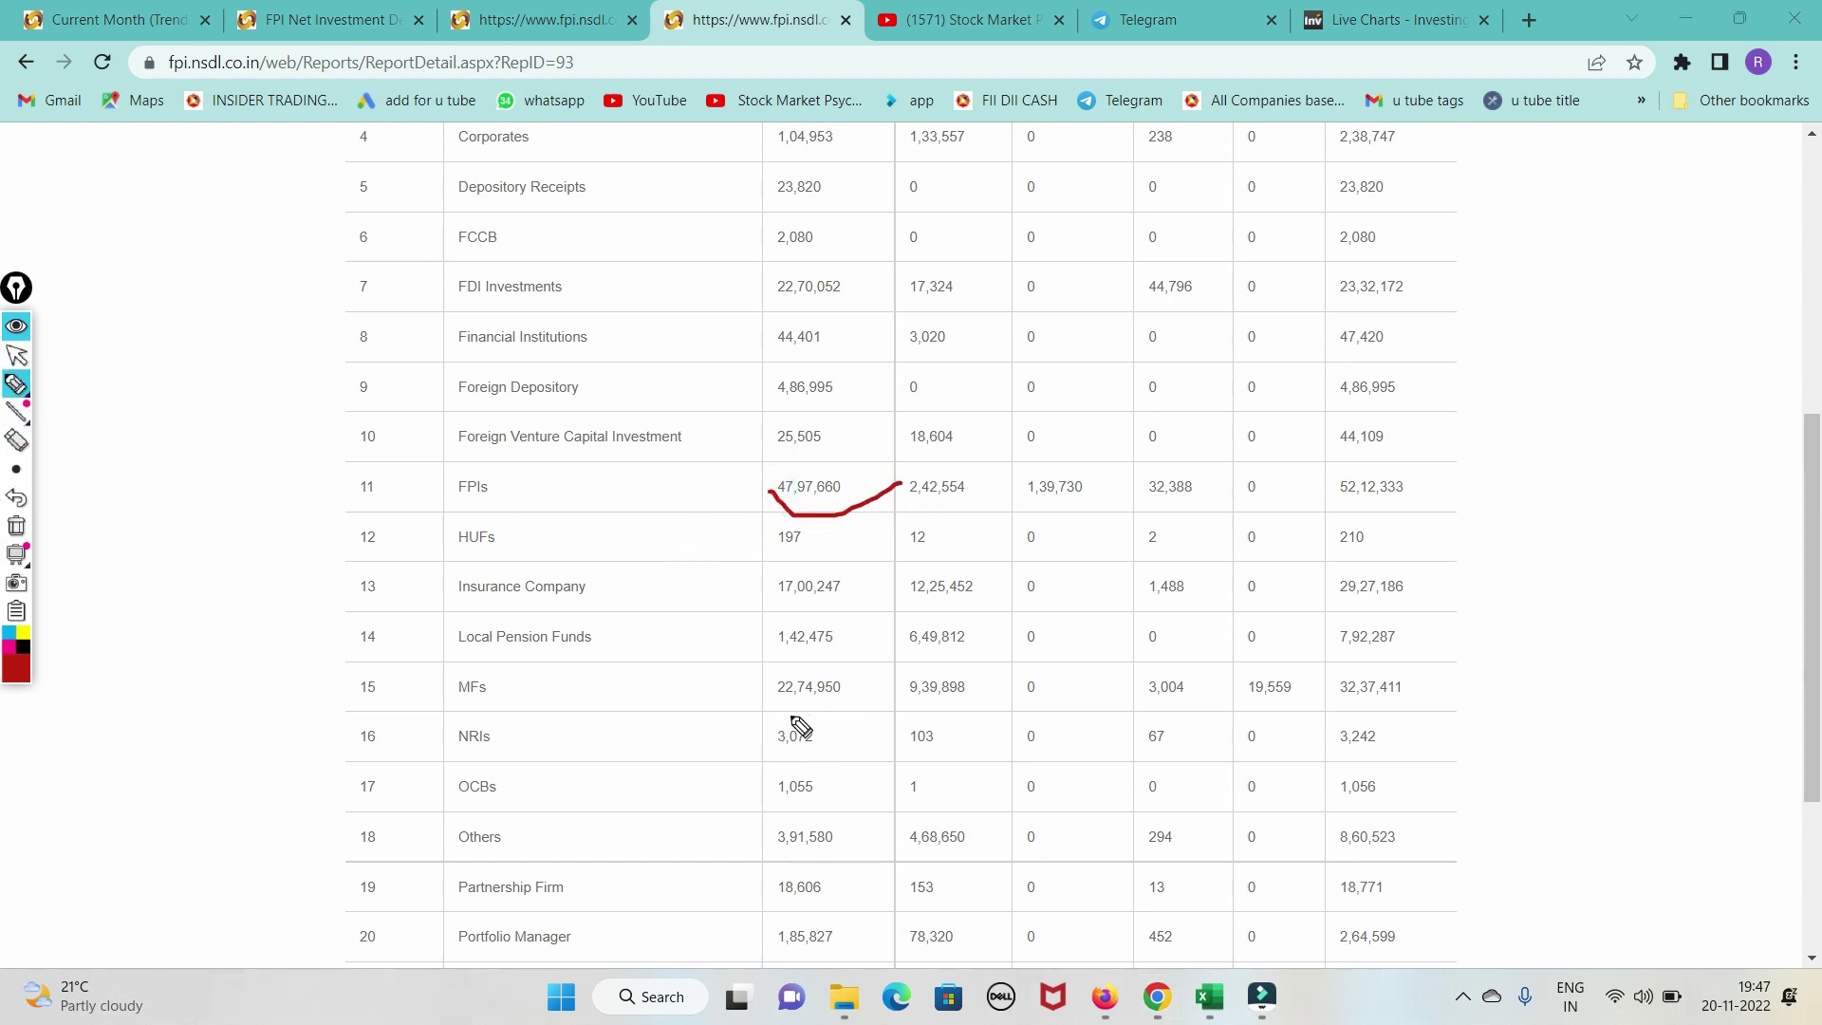
pyautogui.moveTo(768, 700); pyautogui.dragTo(832, 667)
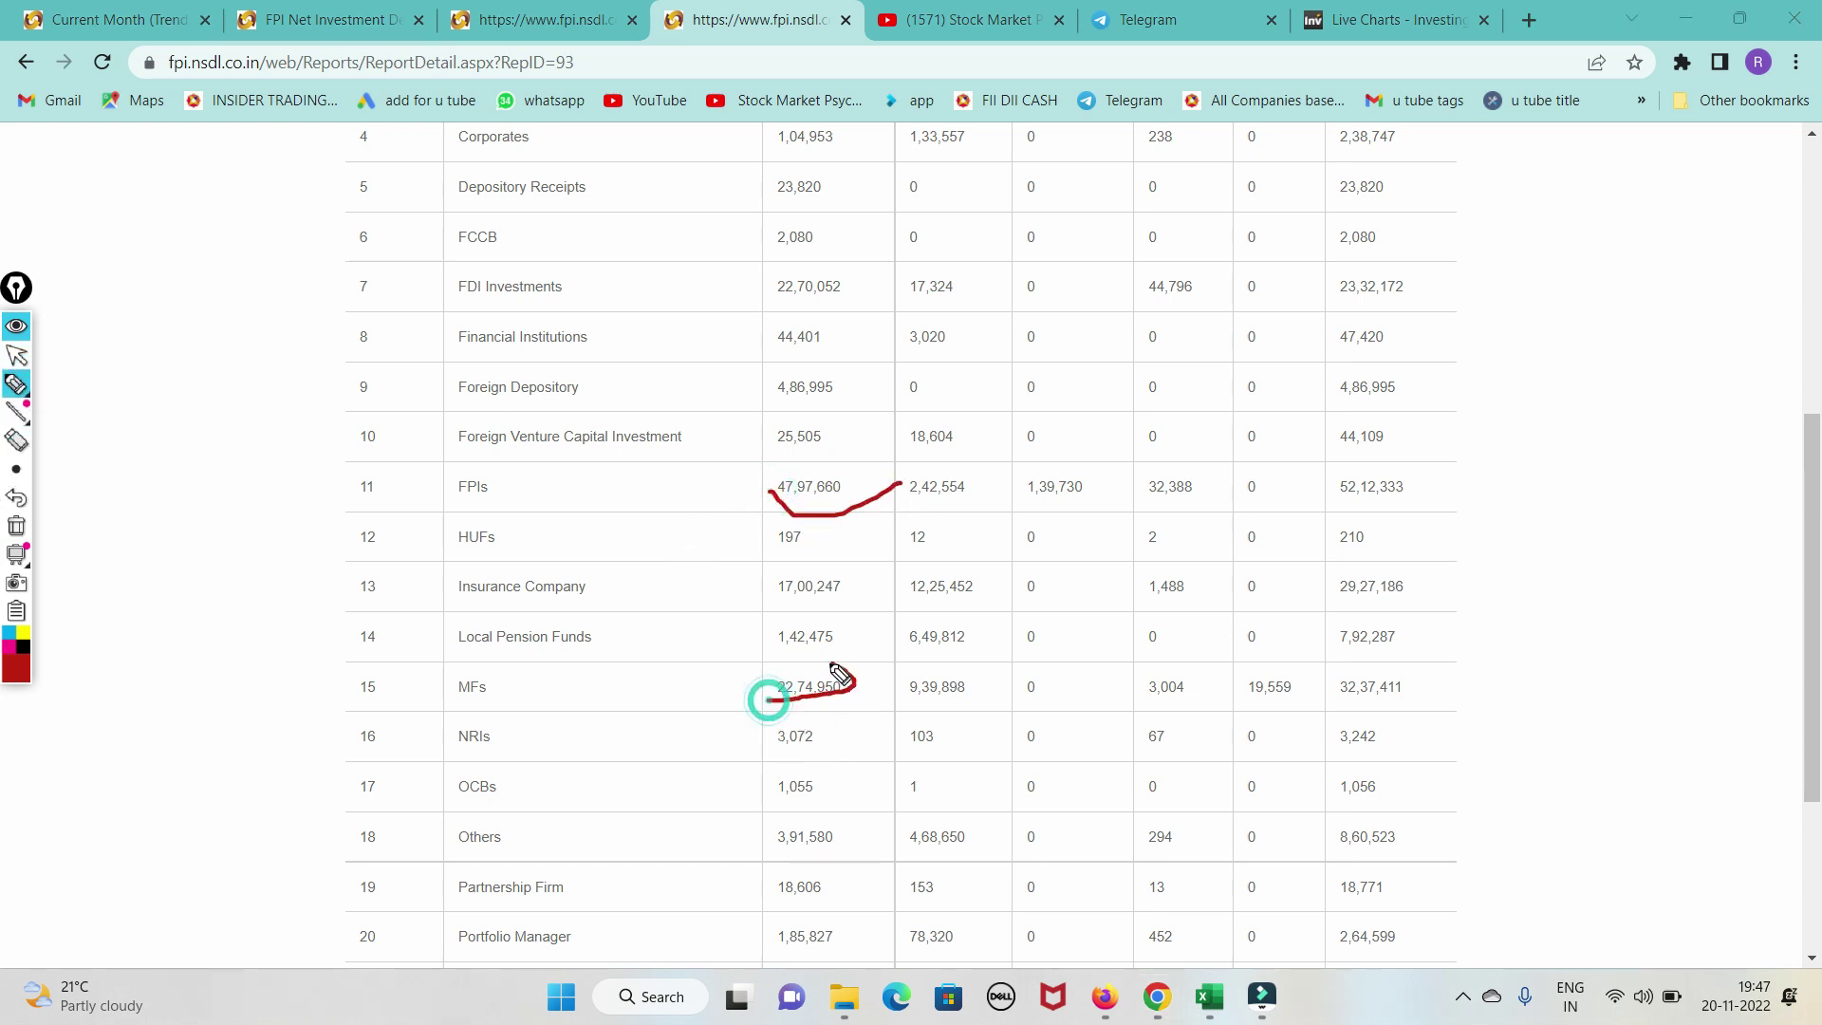
pyautogui.click(16, 526)
pyautogui.click(17, 359)
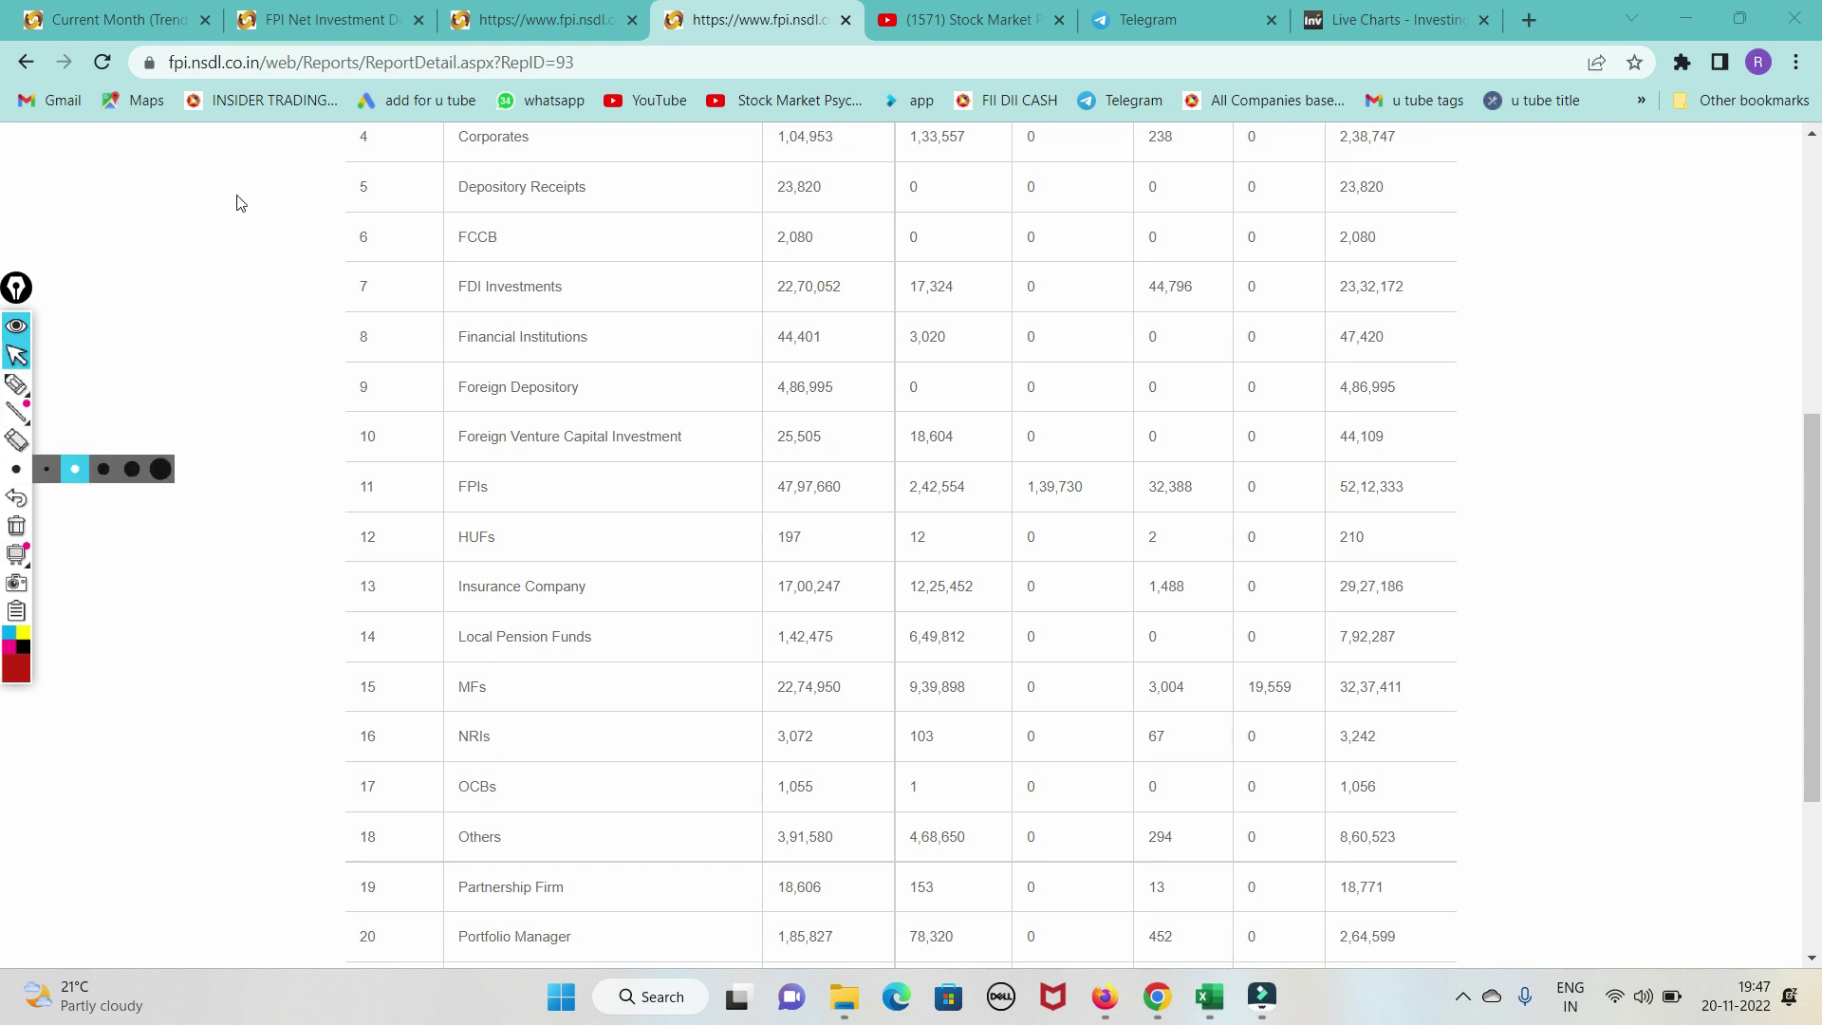
# Step: Draw freehand ticks, lines and an arrow across the table headings and Total column, then clear them
pyautogui.scroll(5, 599, 557)
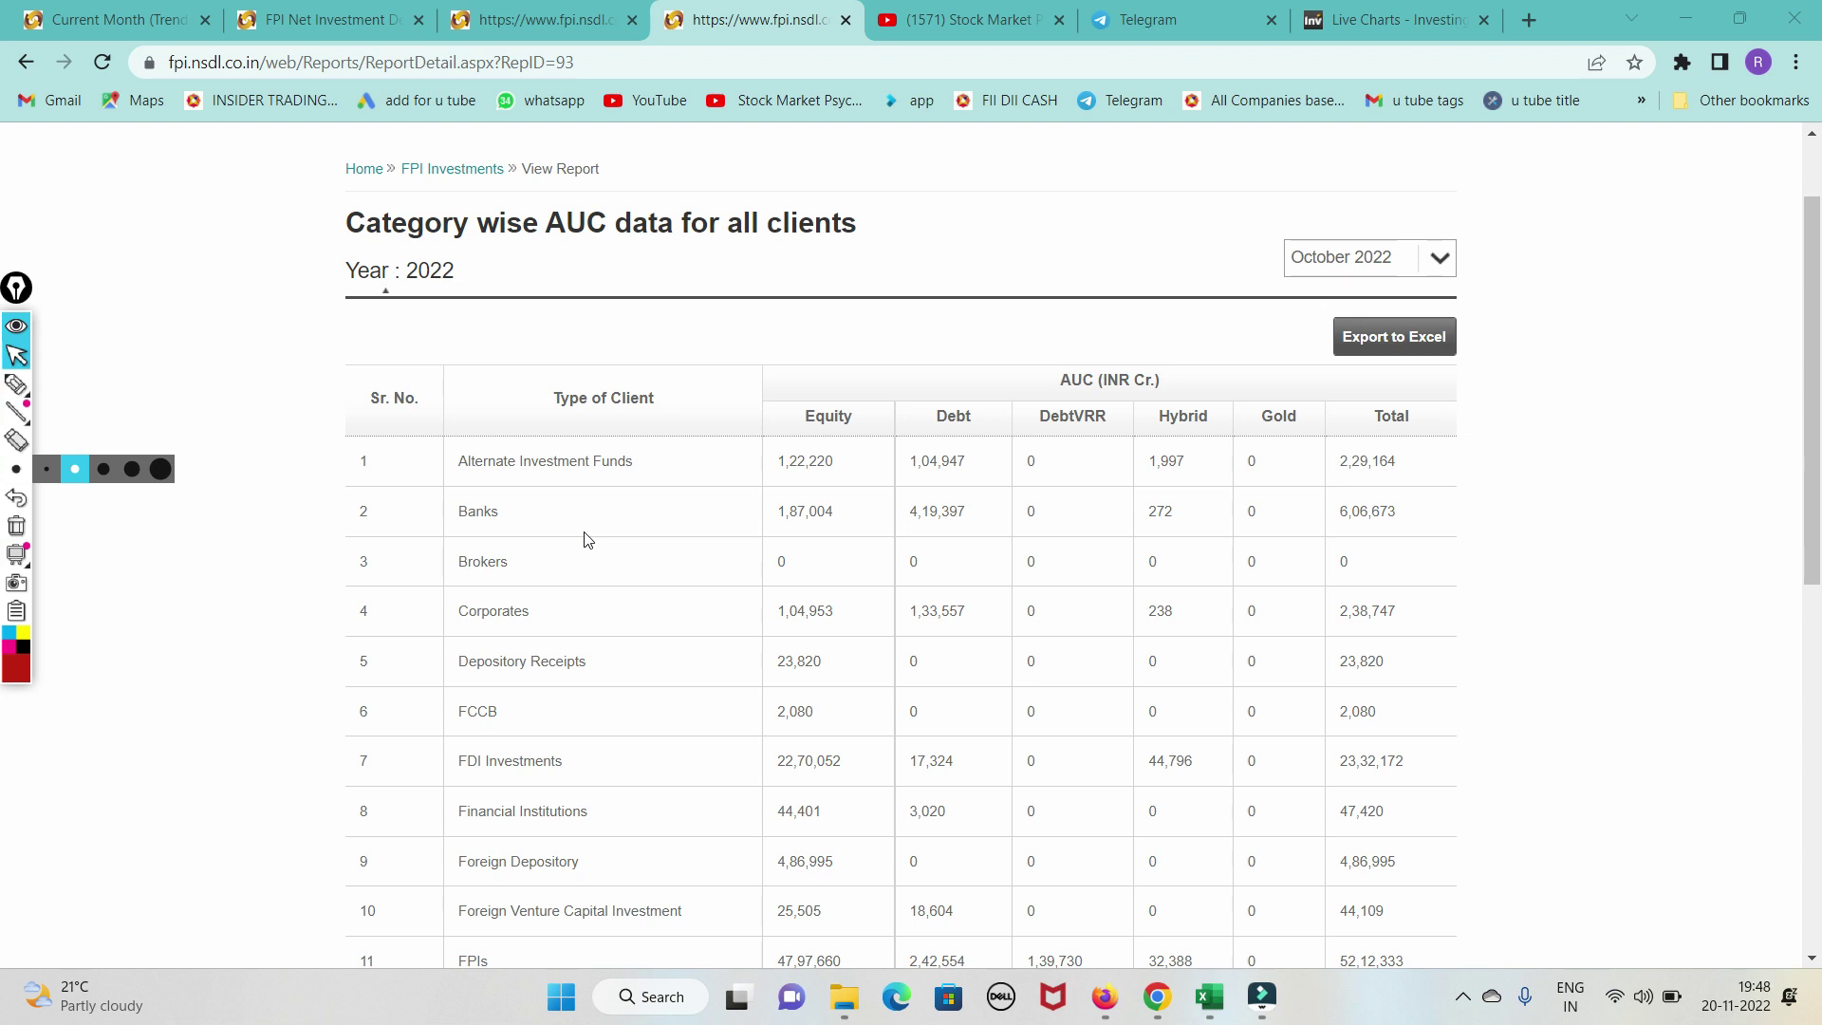
pyautogui.click(16, 383)
pyautogui.moveTo(641, 494)
pyautogui.mouseDown()
pyautogui.moveTo(783, 552)
pyautogui.moveTo(1112, 232)
pyautogui.mouseUp()
pyautogui.moveTo(919, 443)
pyautogui.mouseDown()
pyautogui.moveTo(961, 401)
pyautogui.moveTo(1033, 468)
pyautogui.moveTo(1350, 370)
pyautogui.moveTo(1487, 352)
pyautogui.moveTo(1549, 233)
pyautogui.mouseUp()
pyautogui.moveTo(965, 473); pyautogui.dragTo(1499, 396)
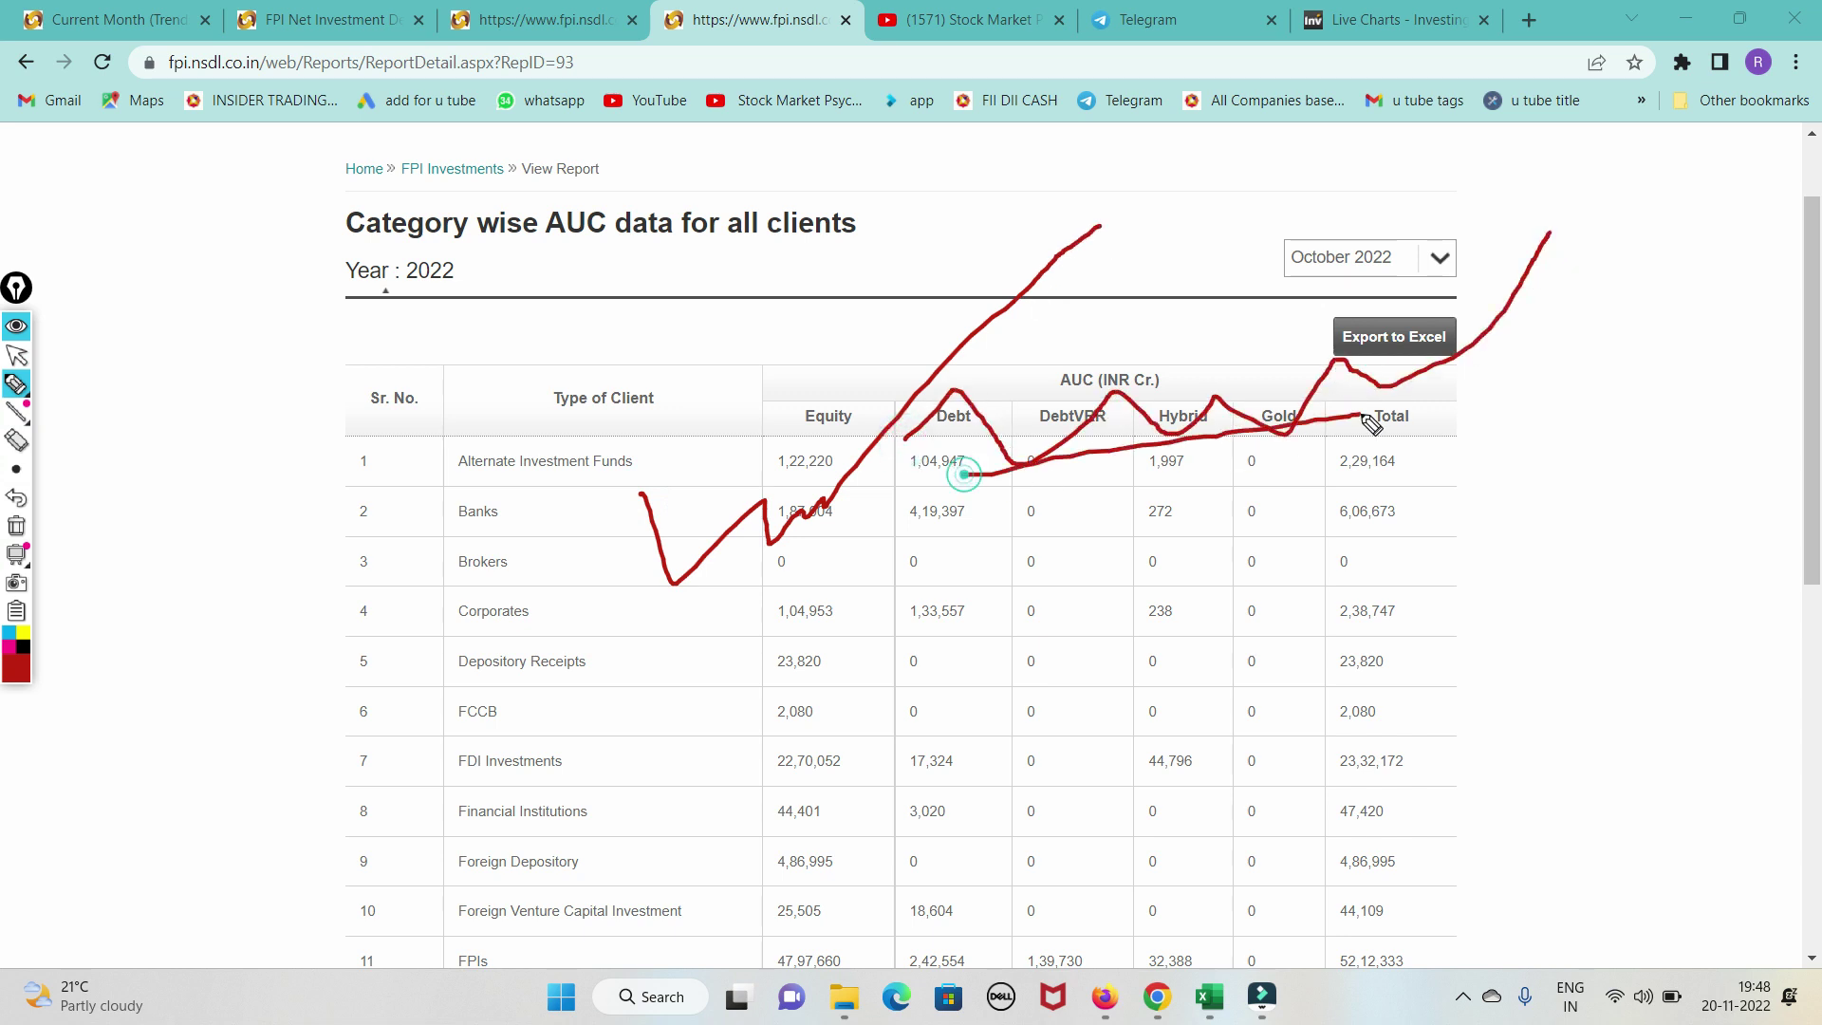
pyautogui.moveTo(982, 392)
pyautogui.mouseDown()
pyautogui.moveTo(1499, 343)
pyautogui.moveTo(1578, 190)
pyautogui.mouseUp()
pyautogui.moveTo(1535, 340)
pyautogui.mouseDown()
pyautogui.moveTo(1491, 564)
pyautogui.moveTo(1584, 475)
pyautogui.mouseUp()
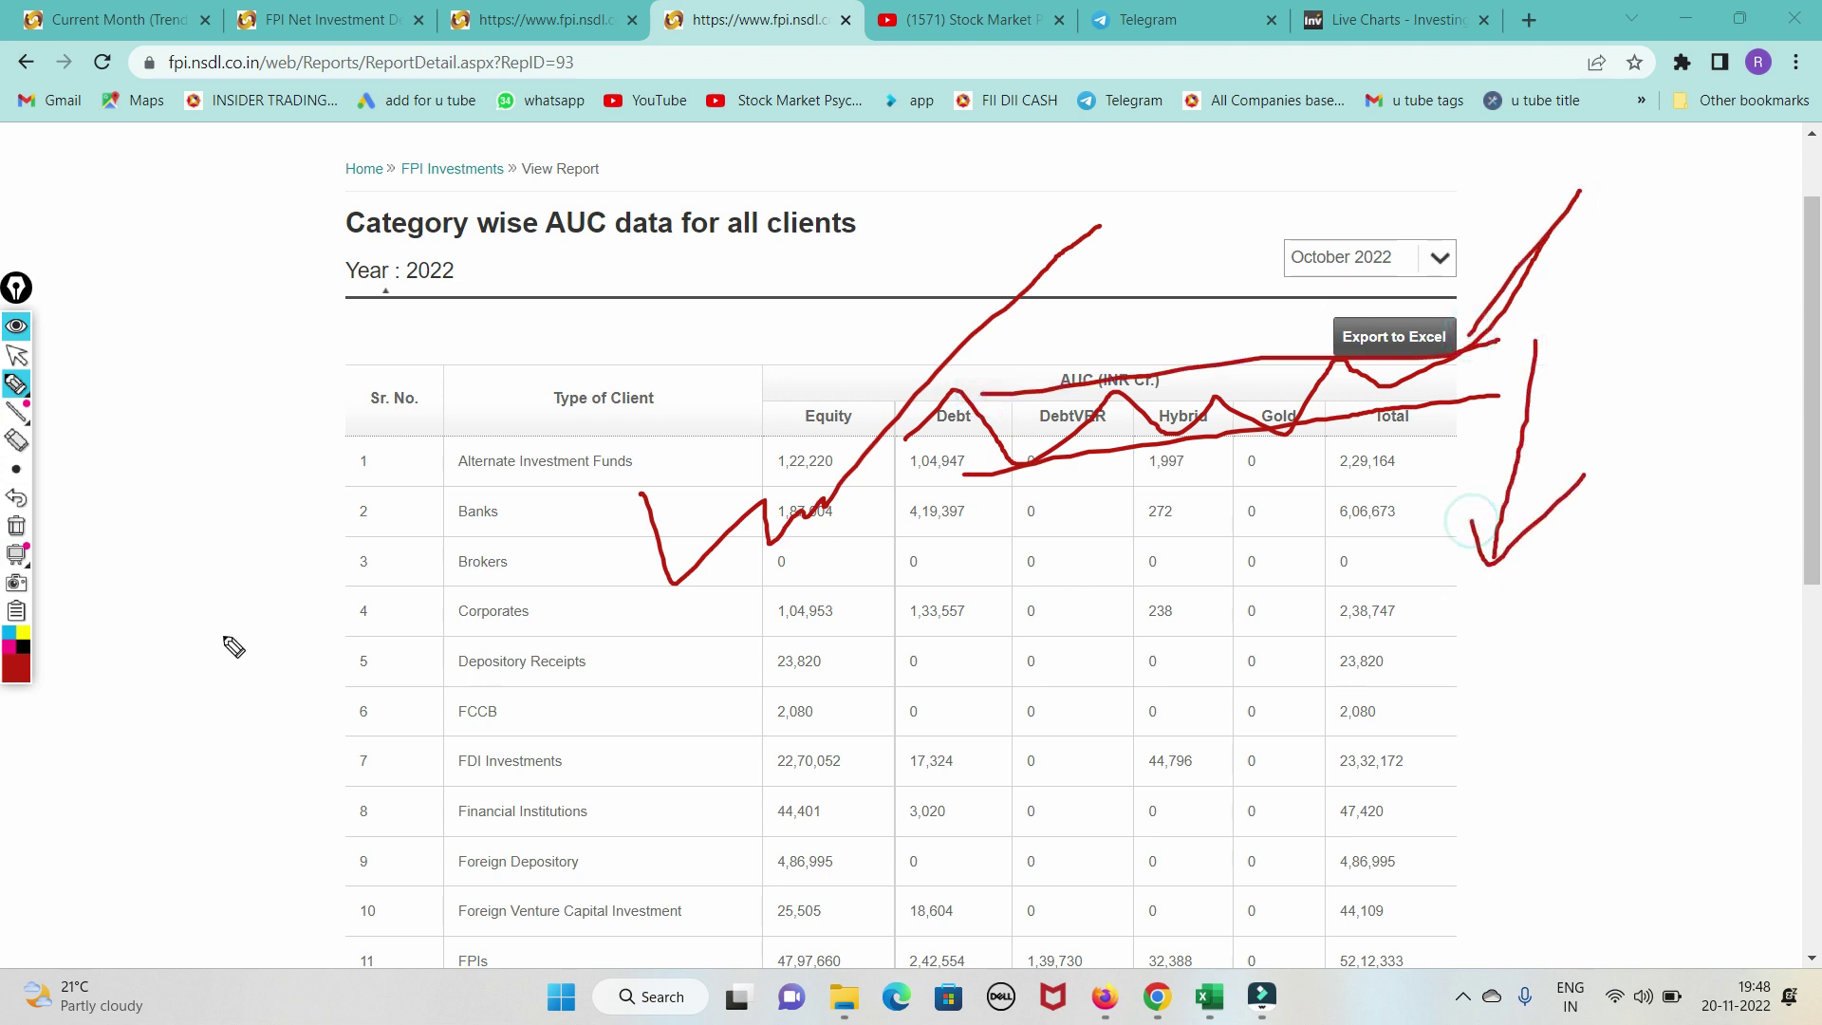
pyautogui.click(16, 524)
# Step: Circle the top rows' Equity and Debt values and point at Alternate Investment Funds, then return to Excel
pyautogui.moveTo(981, 451)
pyautogui.mouseDown()
pyautogui.moveTo(1114, 488)
pyautogui.moveTo(864, 410)
pyautogui.mouseUp()
pyautogui.moveTo(574, 478); pyautogui.dragTo(809, 353)
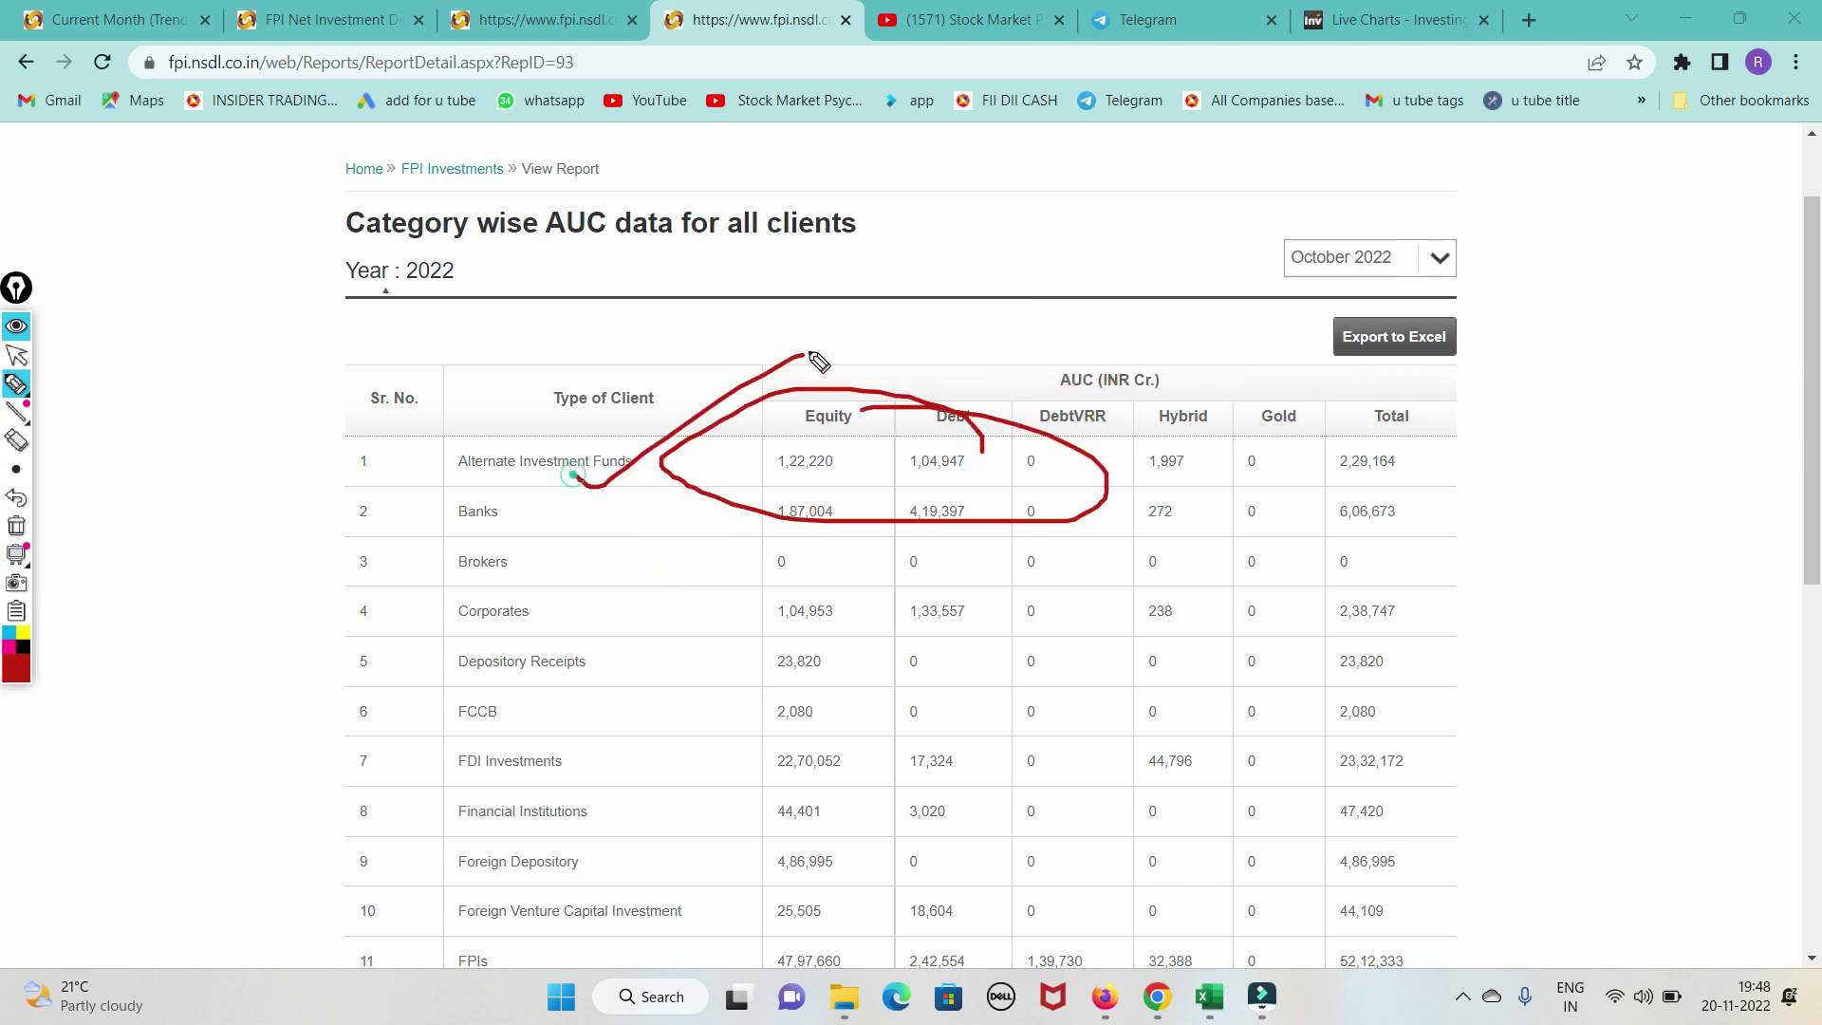
pyautogui.click(16, 526)
pyautogui.click(16, 355)
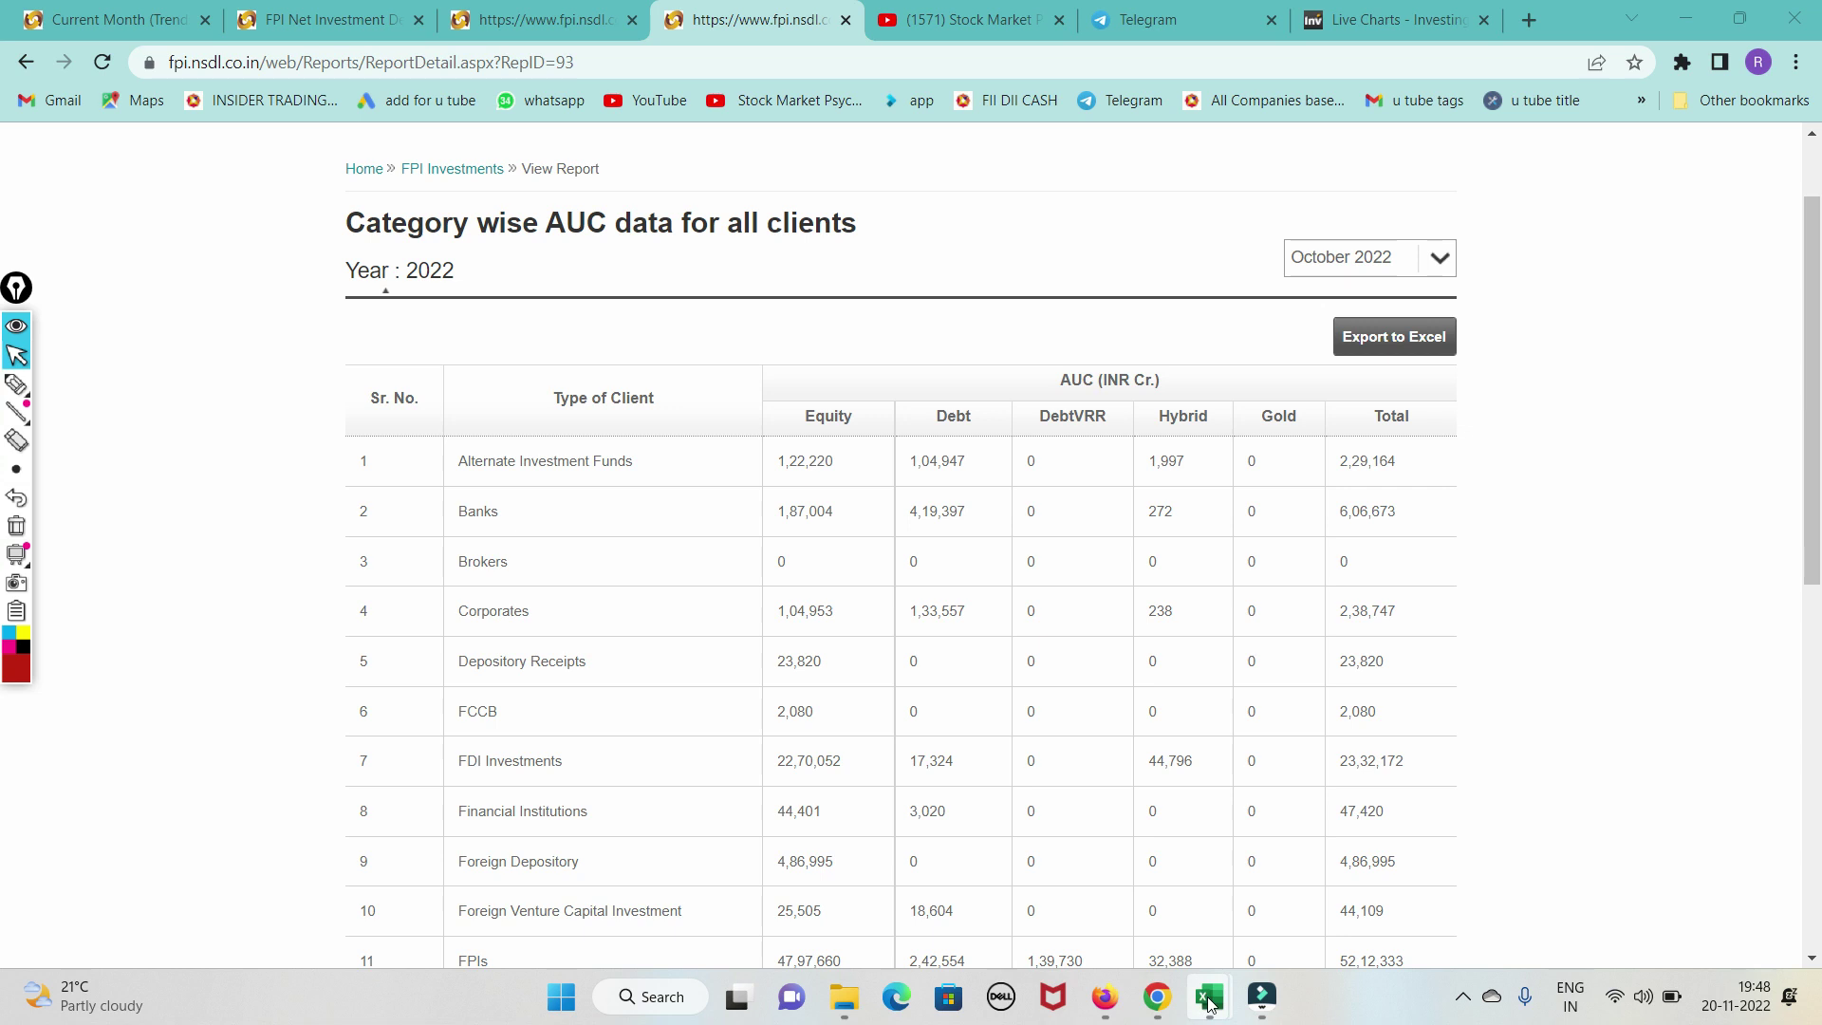
pyautogui.moveTo(1209, 996)
pyautogui.click(1547, 901)
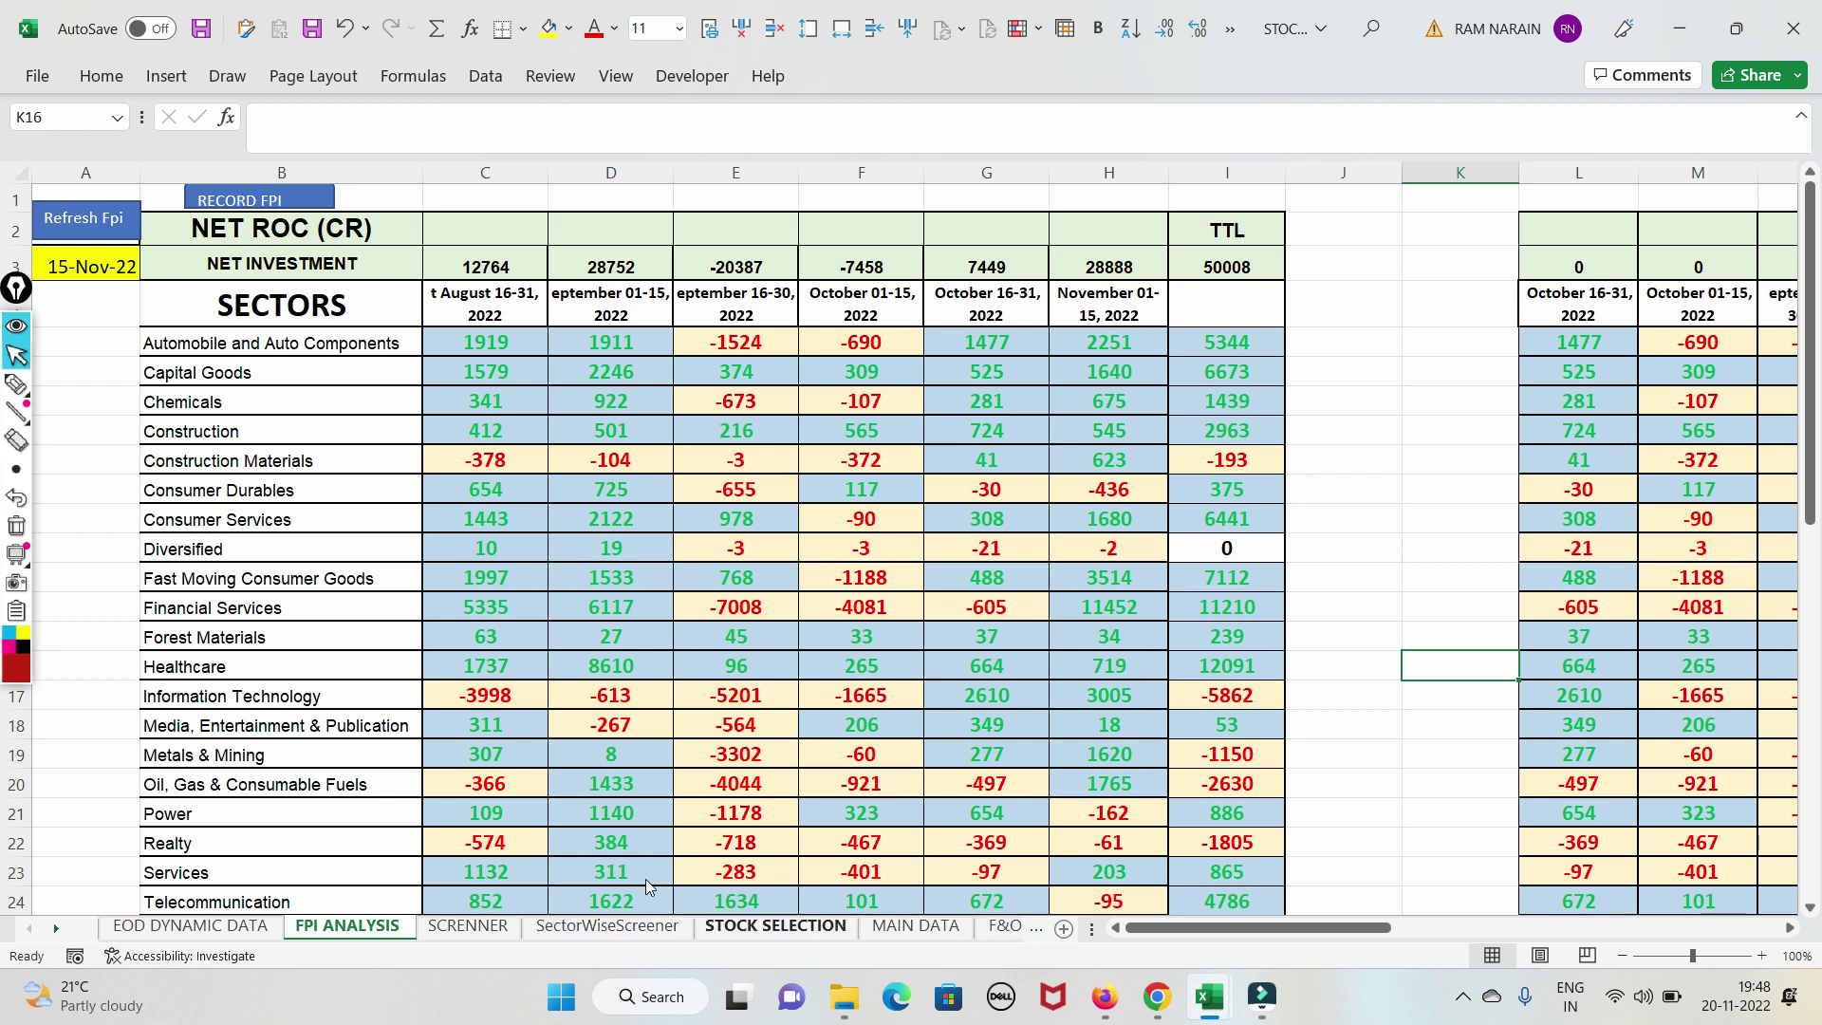
# Step: Apply the money-flow filter on STOCK SELECTION and mark Industrial Products, Capital Markets, Auto Components and RANEHOLDIN
pyautogui.click(725, 927)
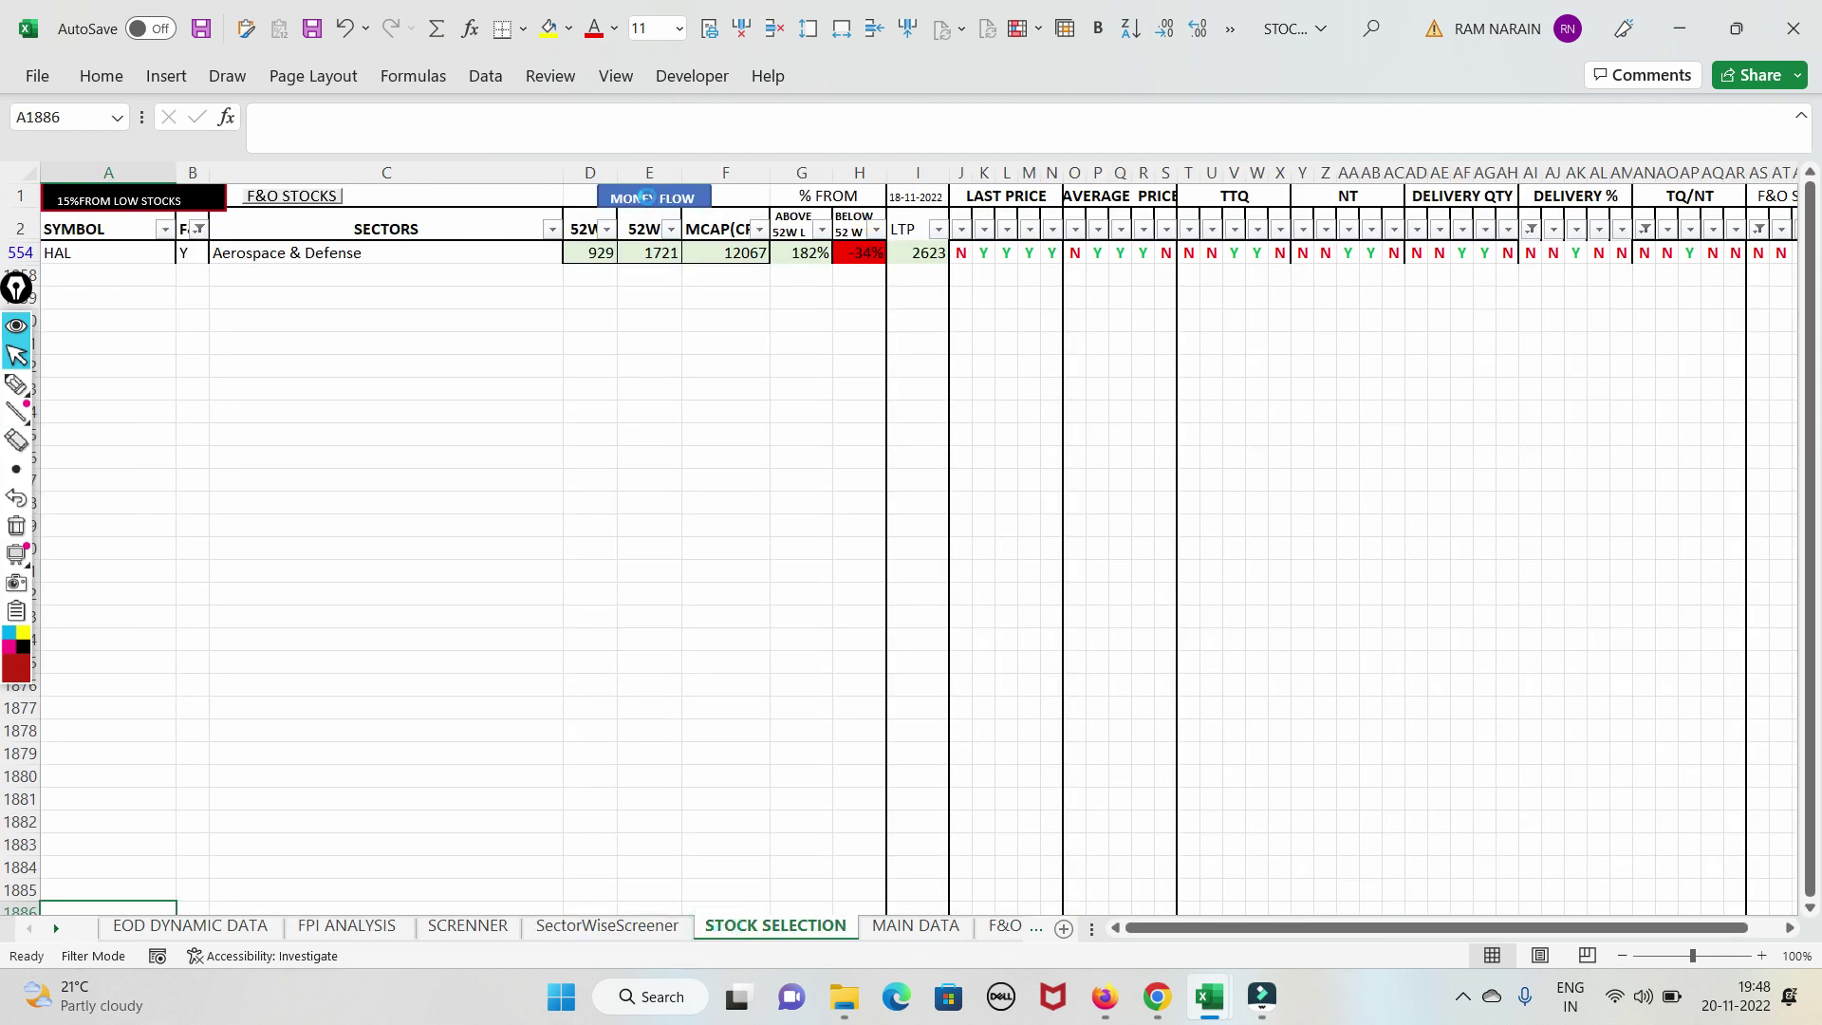
pyautogui.click(646, 196)
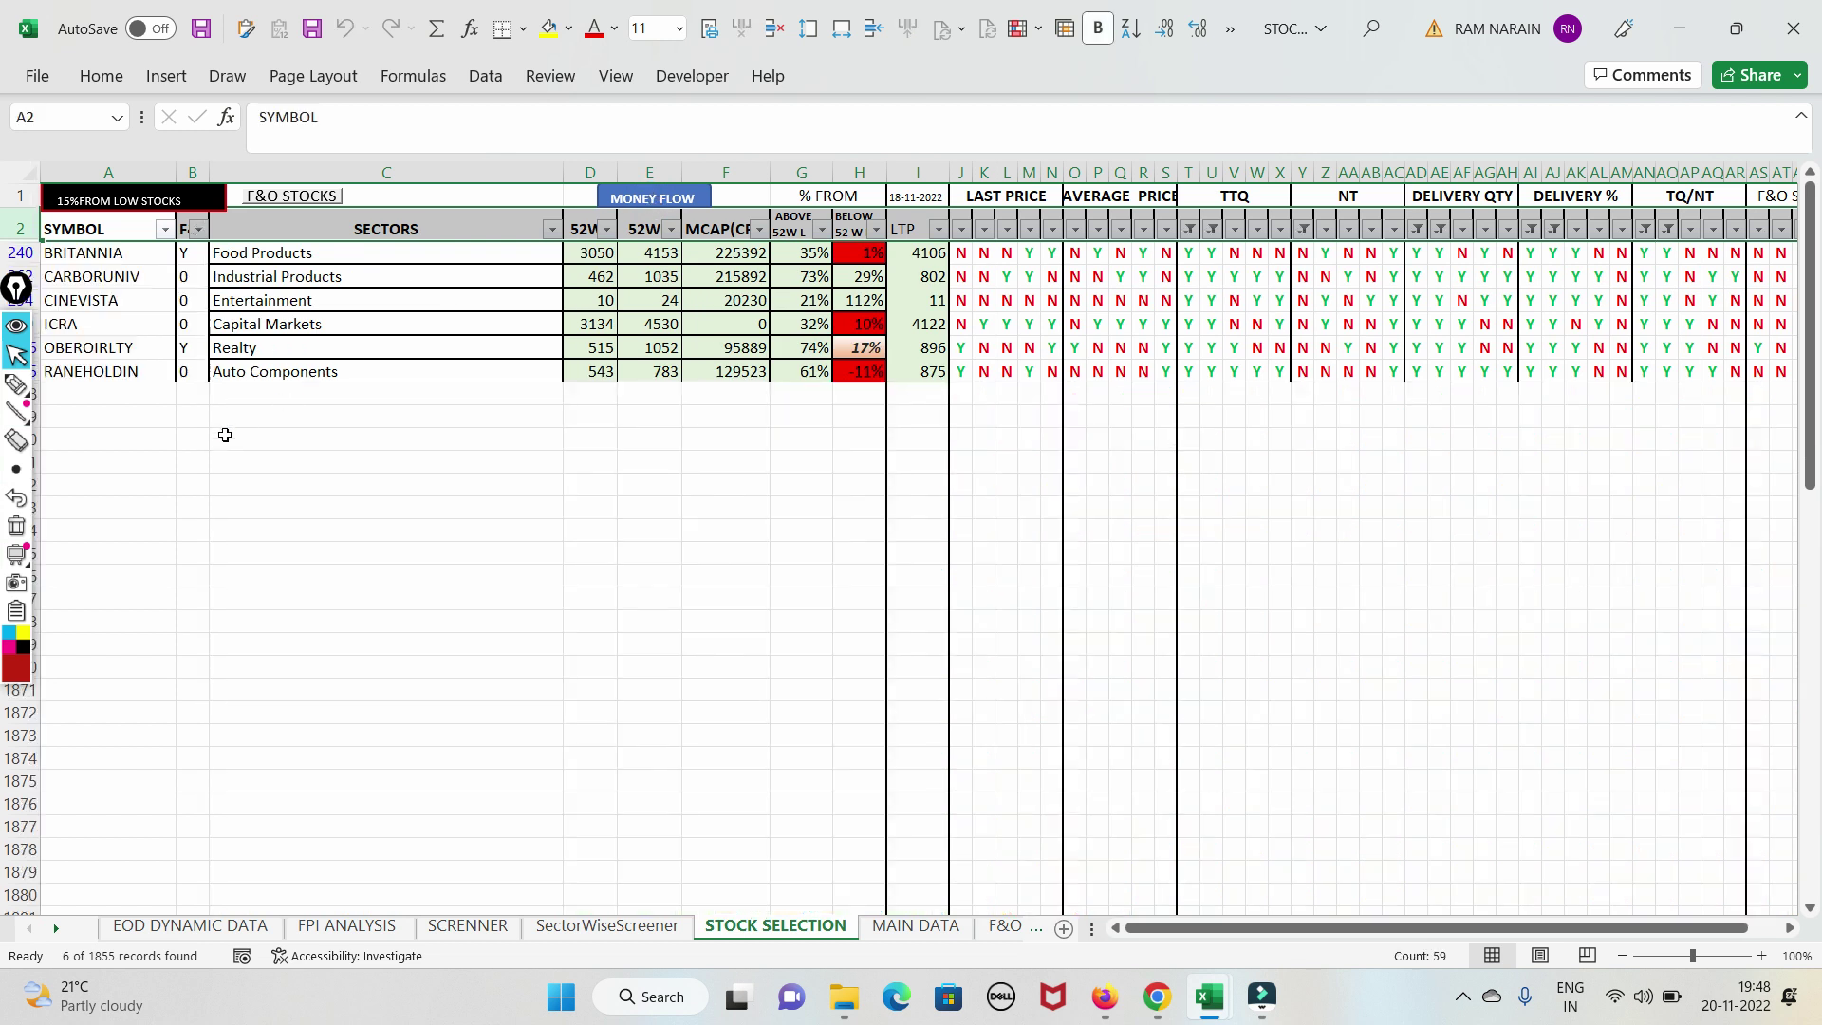
pyautogui.click(16, 383)
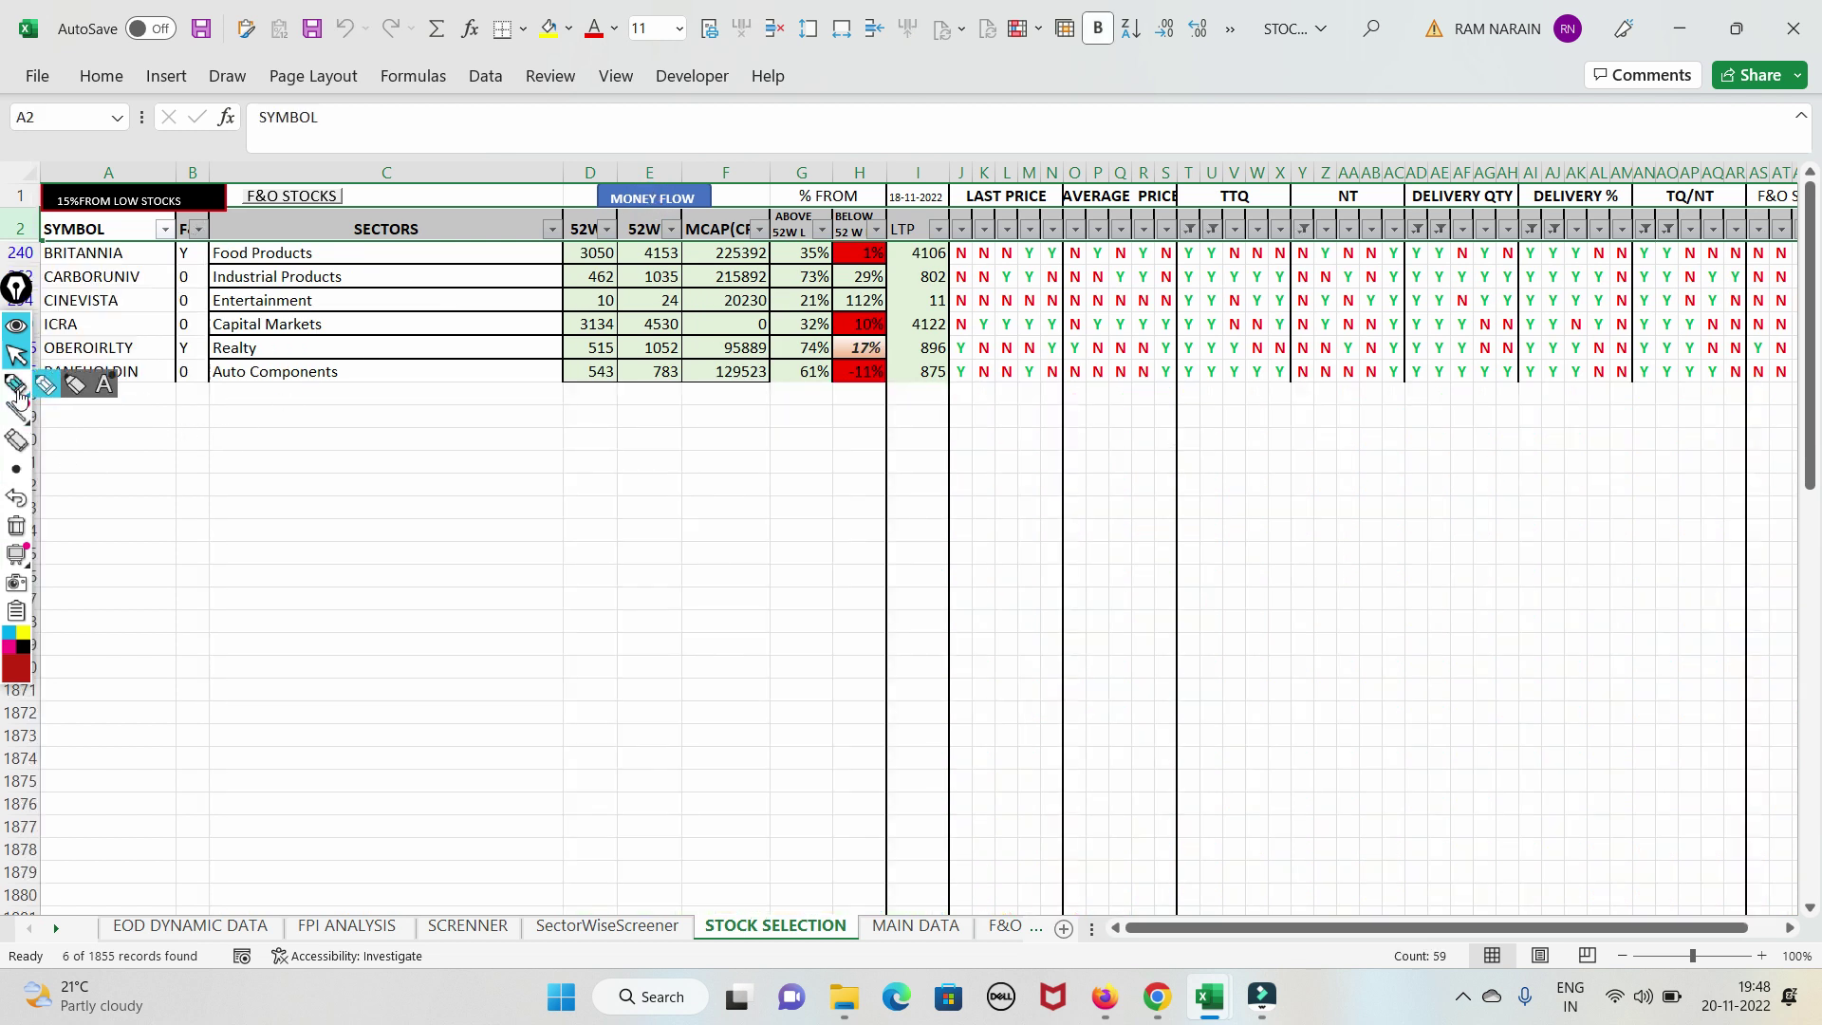
pyautogui.moveTo(297, 351); pyautogui.dragTo(417, 294)
pyautogui.moveTo(268, 281); pyautogui.dragTo(372, 234)
pyautogui.moveTo(237, 381); pyautogui.dragTo(332, 349)
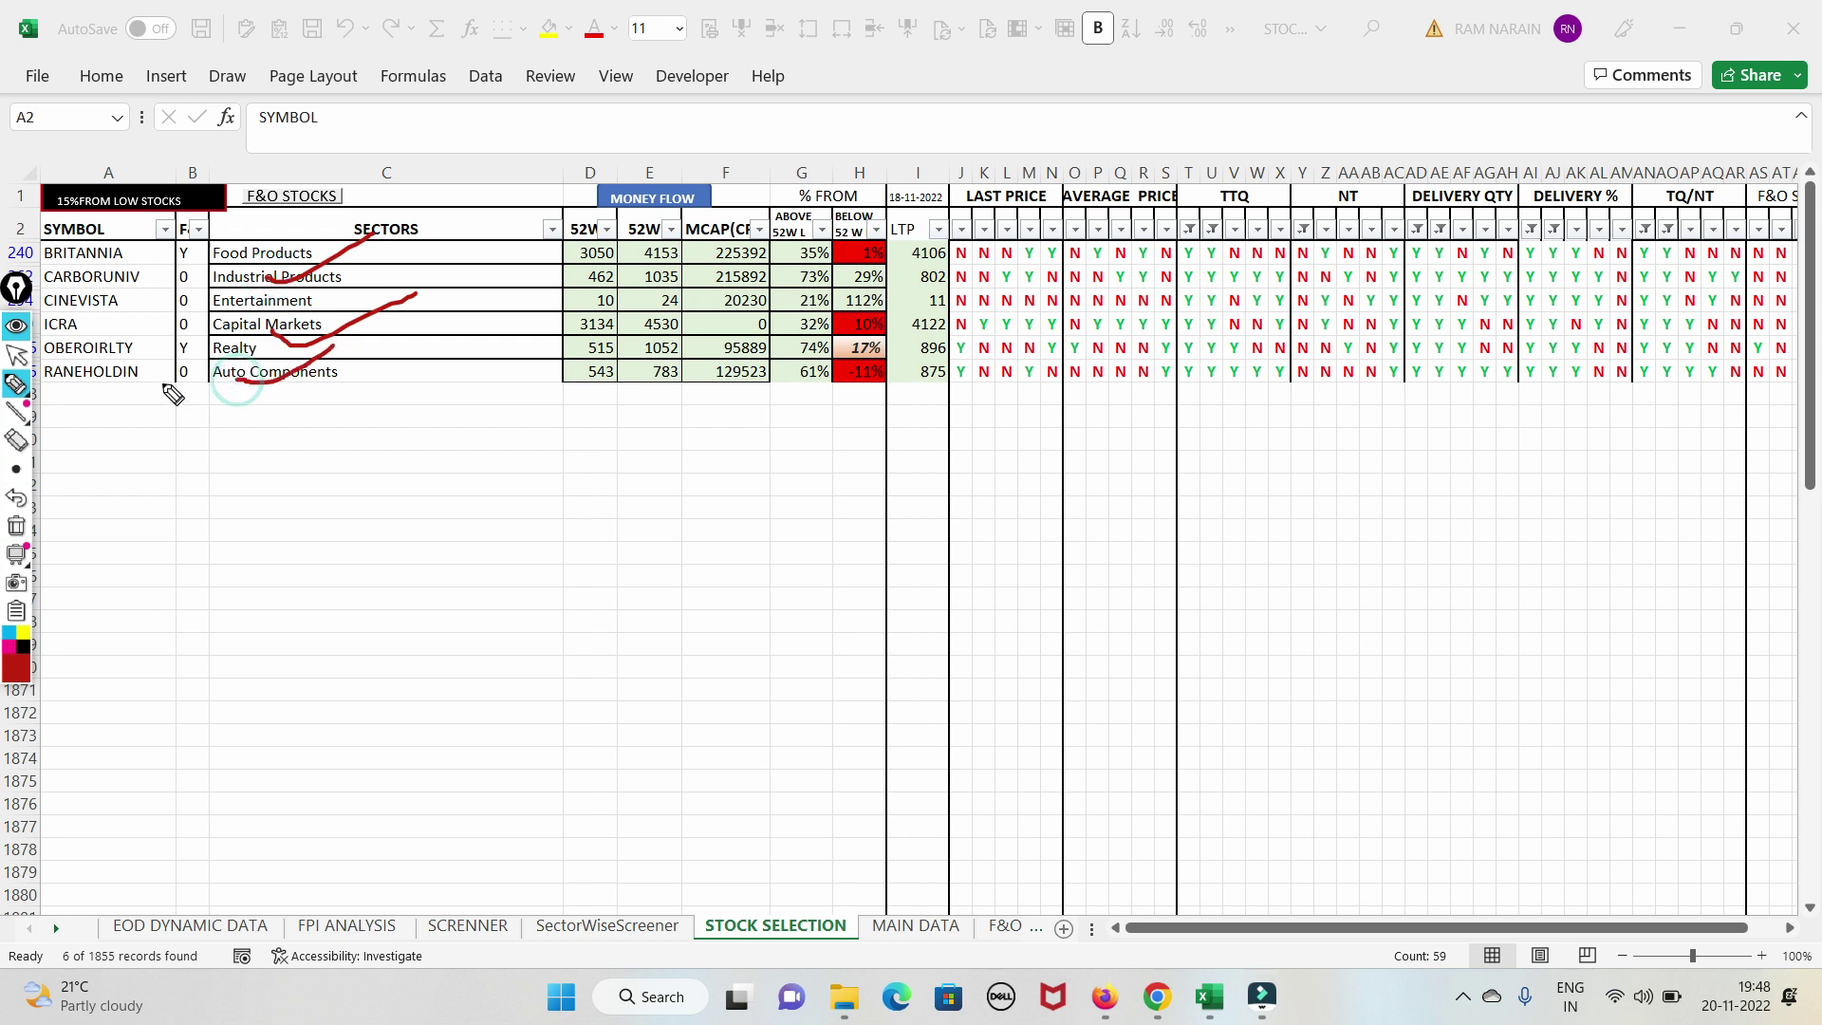
pyautogui.moveTo(163, 366)
pyautogui.mouseDown()
pyautogui.moveTo(114, 389)
pyautogui.moveTo(158, 362)
pyautogui.moveTo(104, 328)
pyautogui.moveTo(142, 290)
pyautogui.moveTo(173, 291)
pyautogui.mouseUp()
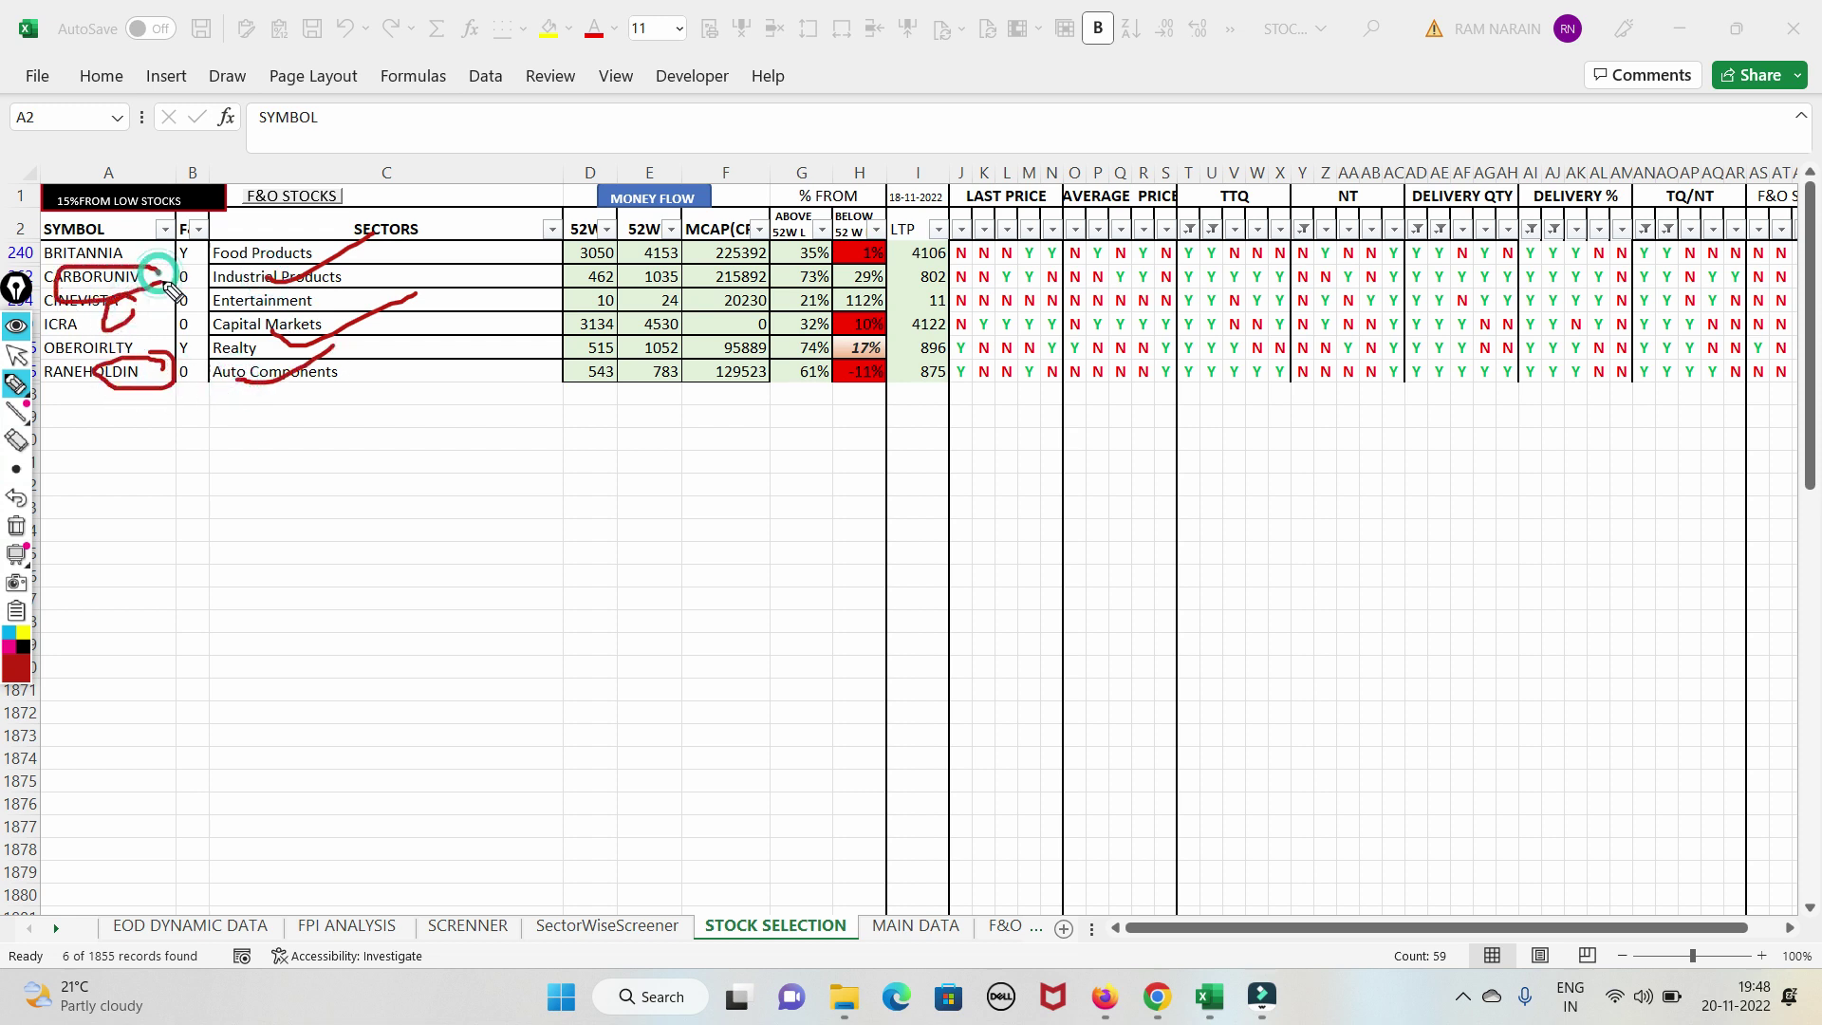
pyautogui.click(17, 526)
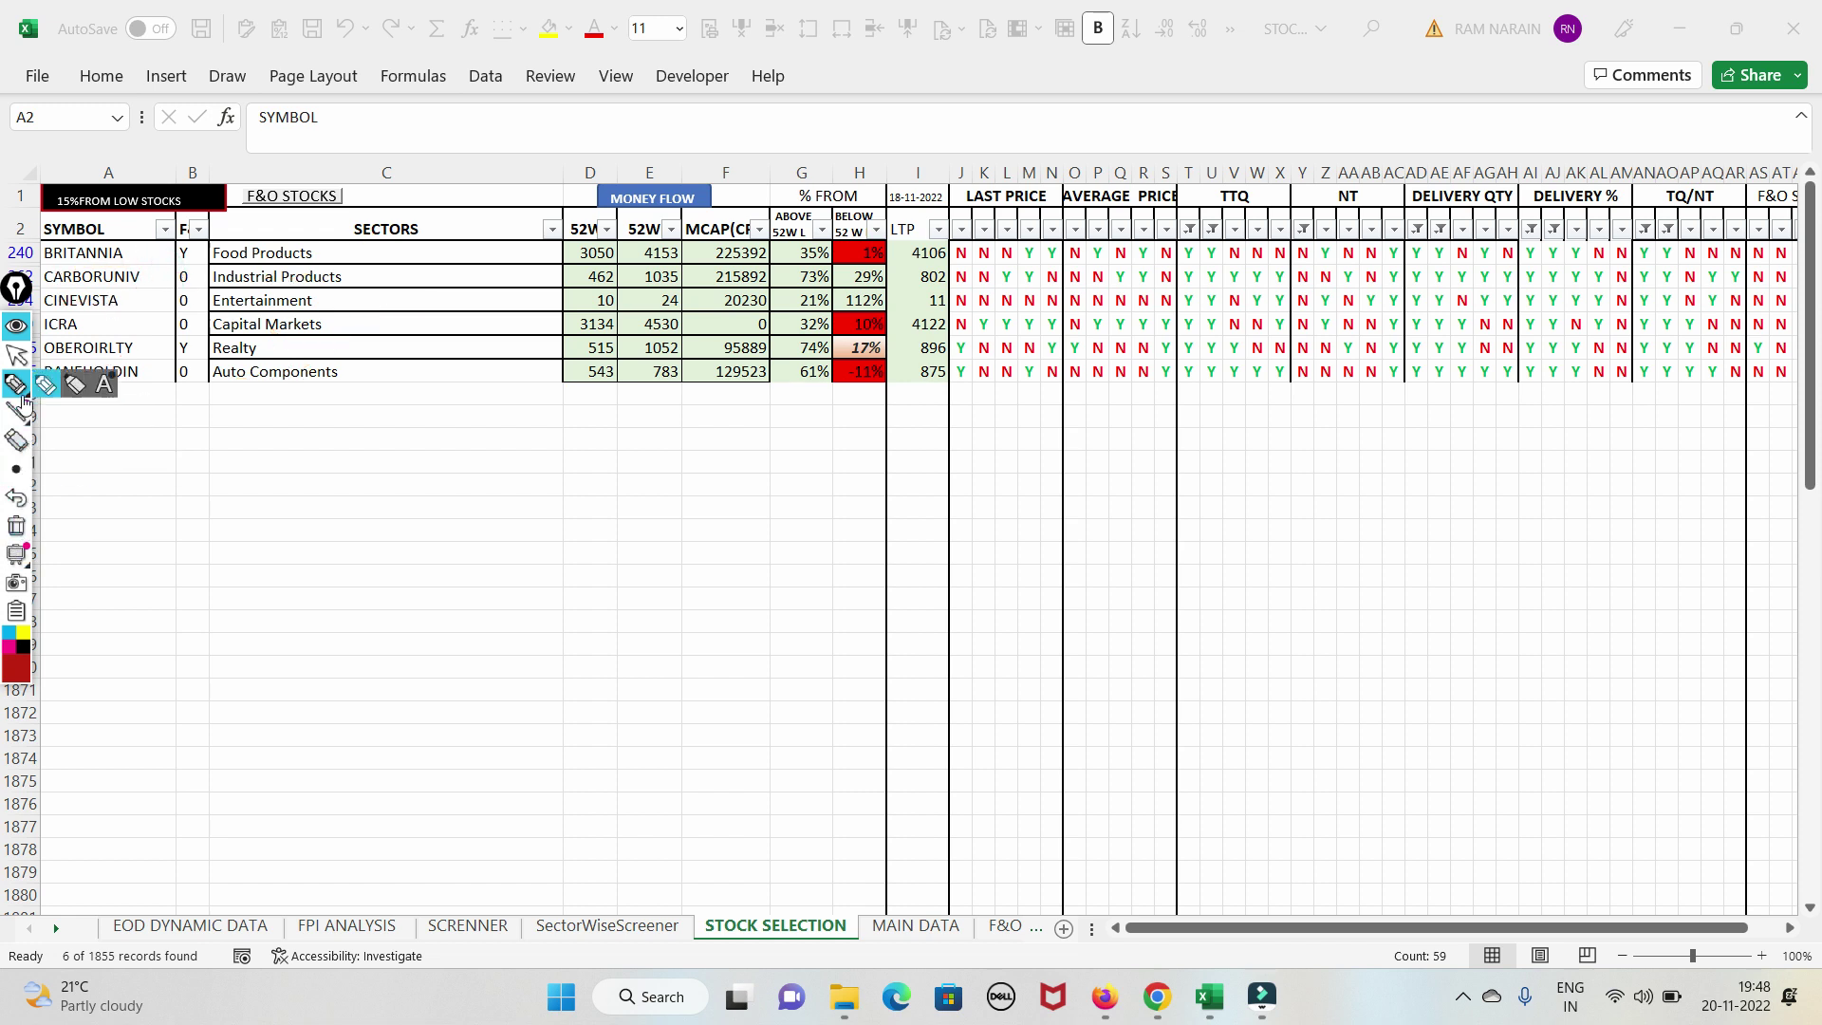
pyautogui.click(19, 357)
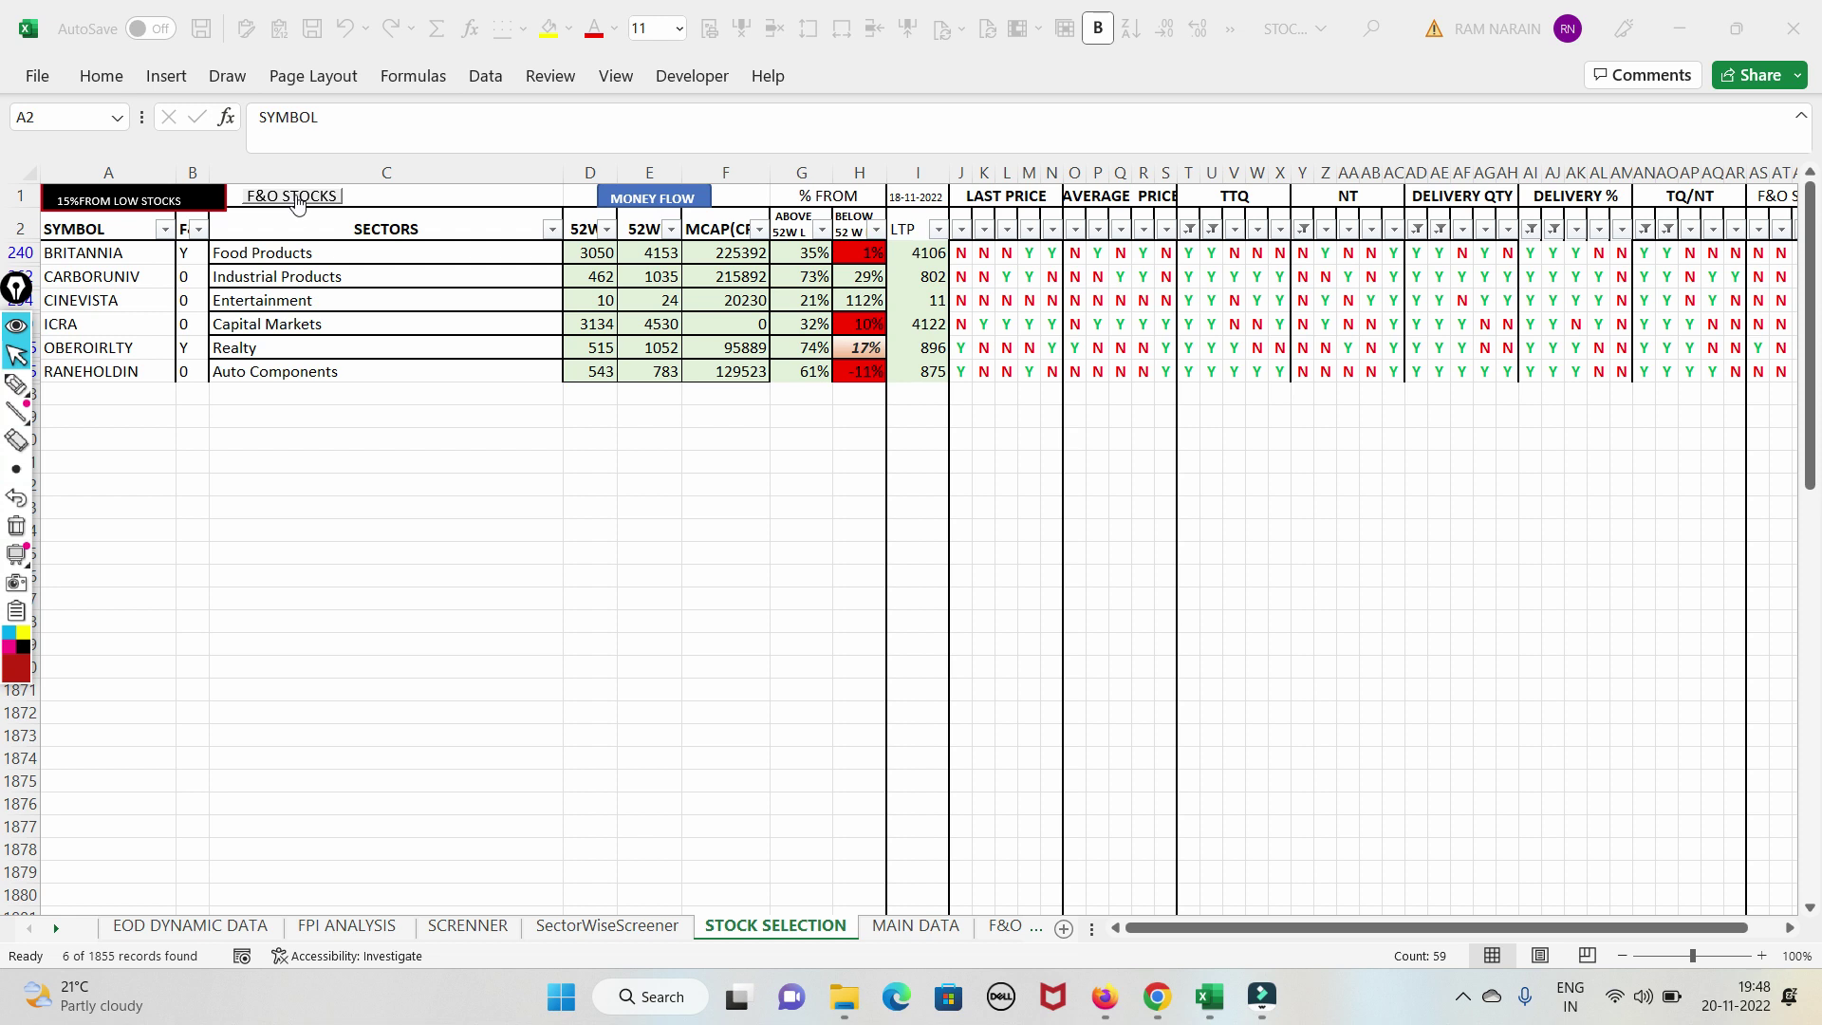
# Step: Refilter the stock list to F&O stocks, then money-flow stocks, and open SectorWiseScreener
pyautogui.click(296, 199)
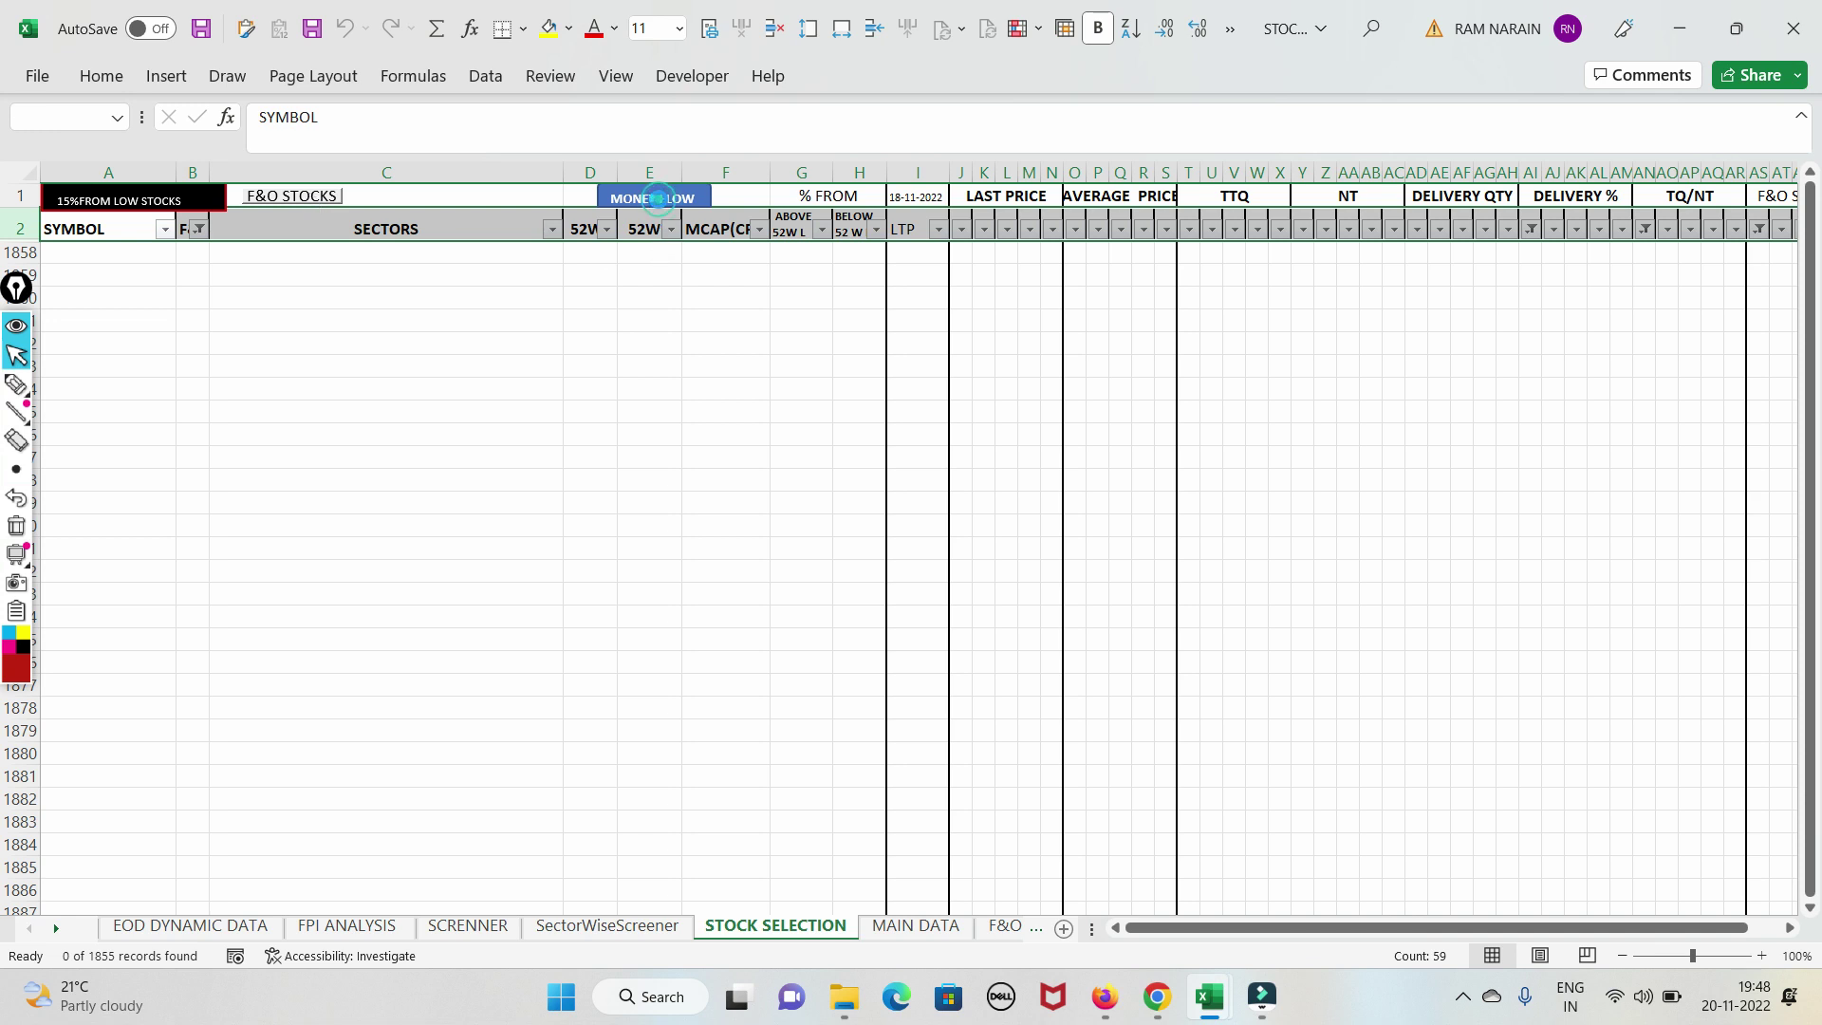
pyautogui.click(657, 198)
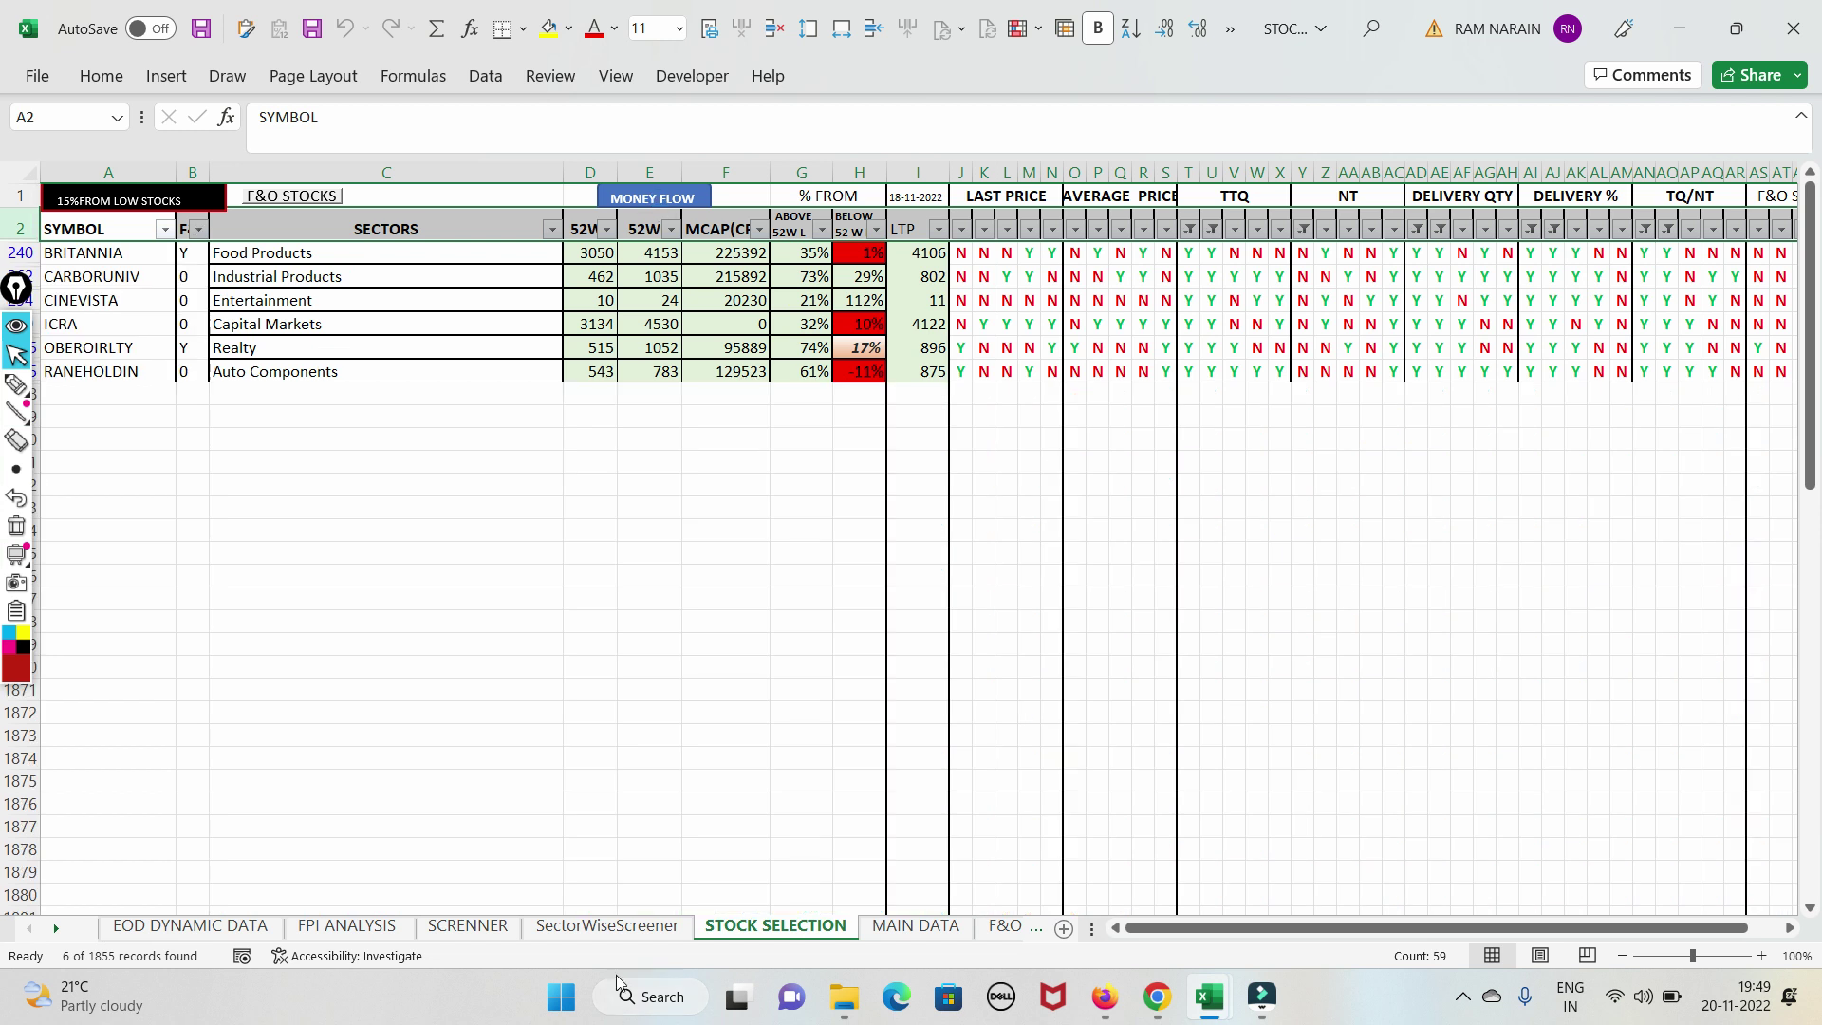
pyautogui.click(607, 925)
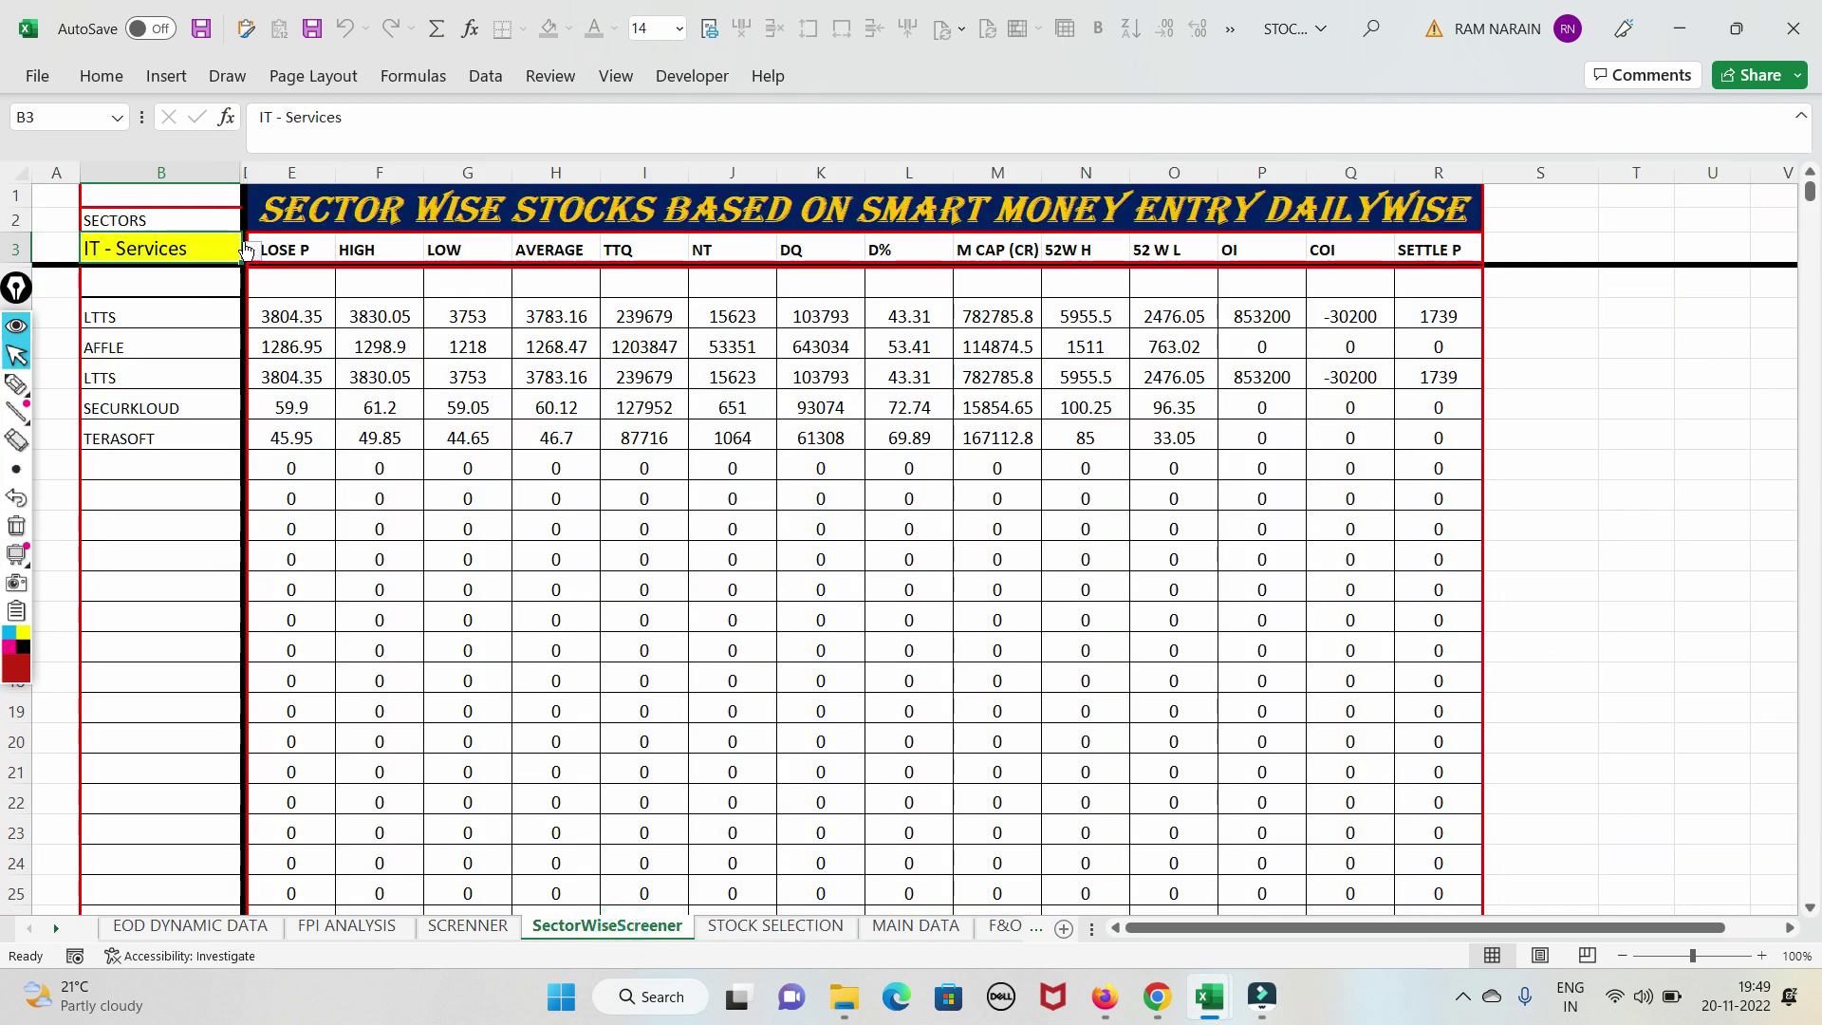
# Step: Set the B3 sector to Oil, then to Construction, and open the EOD DYNAMIC DATA sheet
pyautogui.click(251, 250)
pyautogui.click(251, 384)
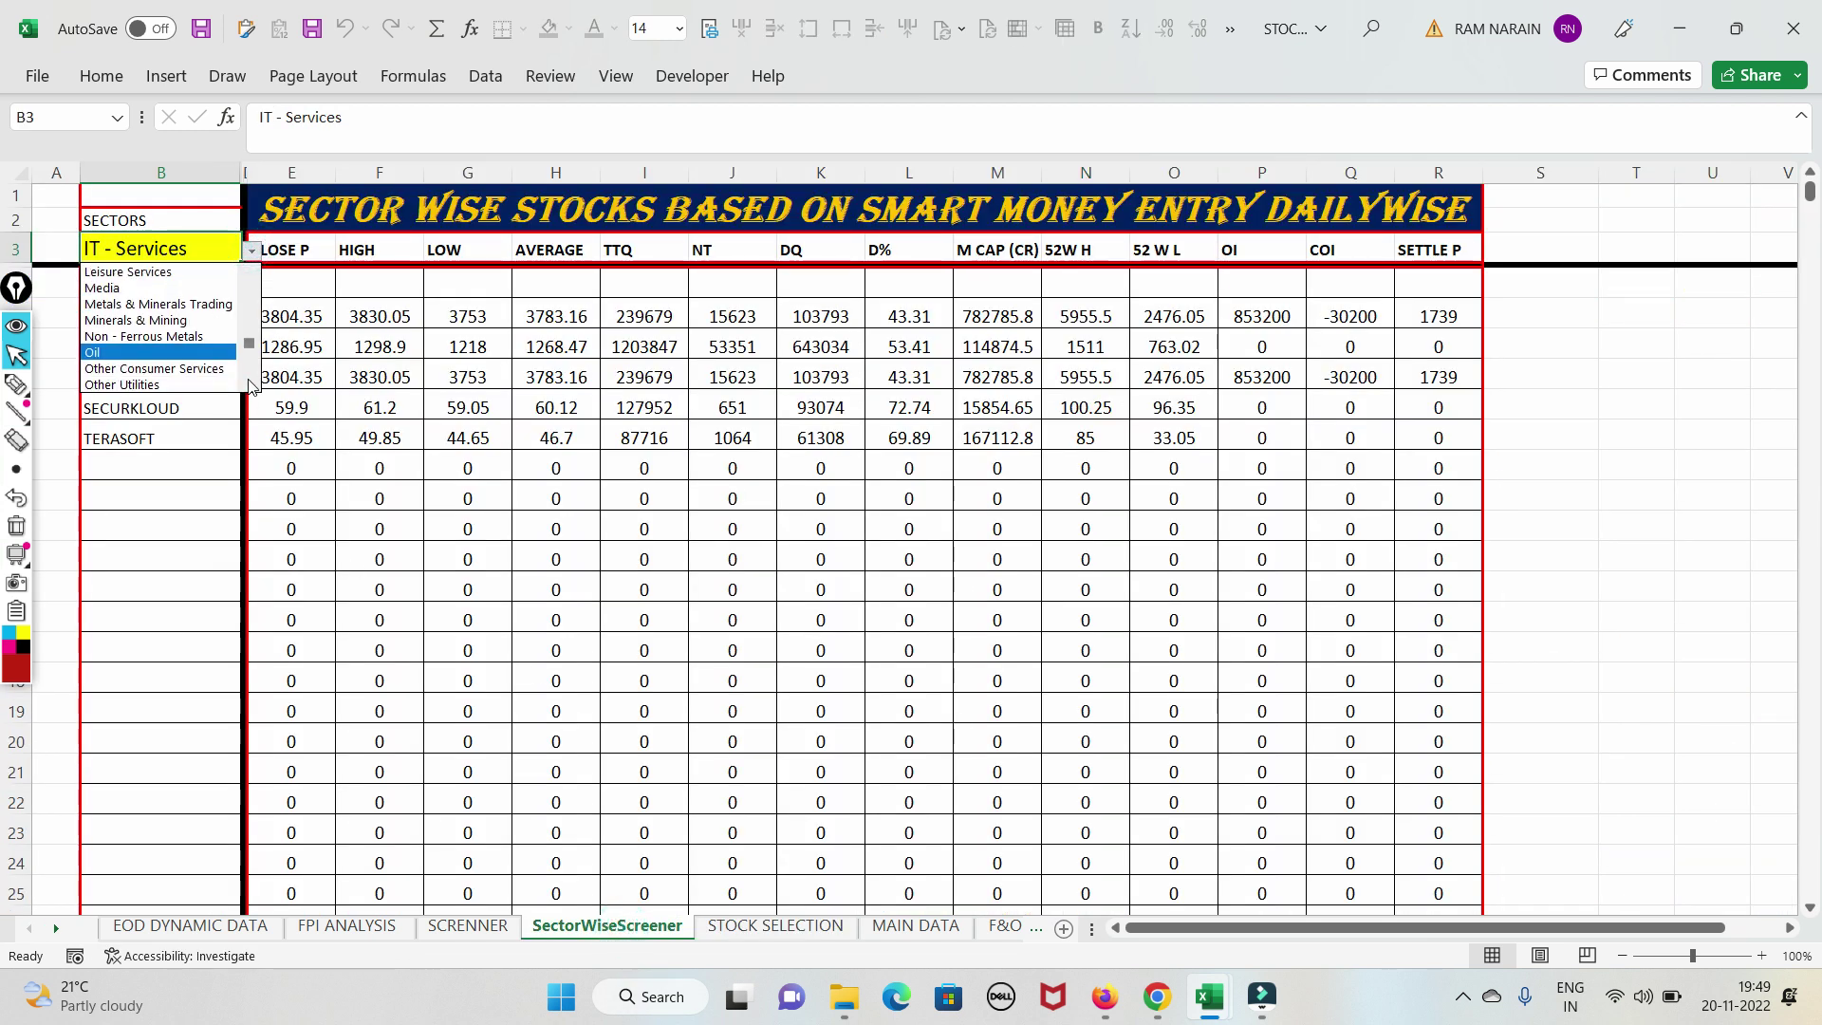
pyautogui.scroll(-3, 252, 384)
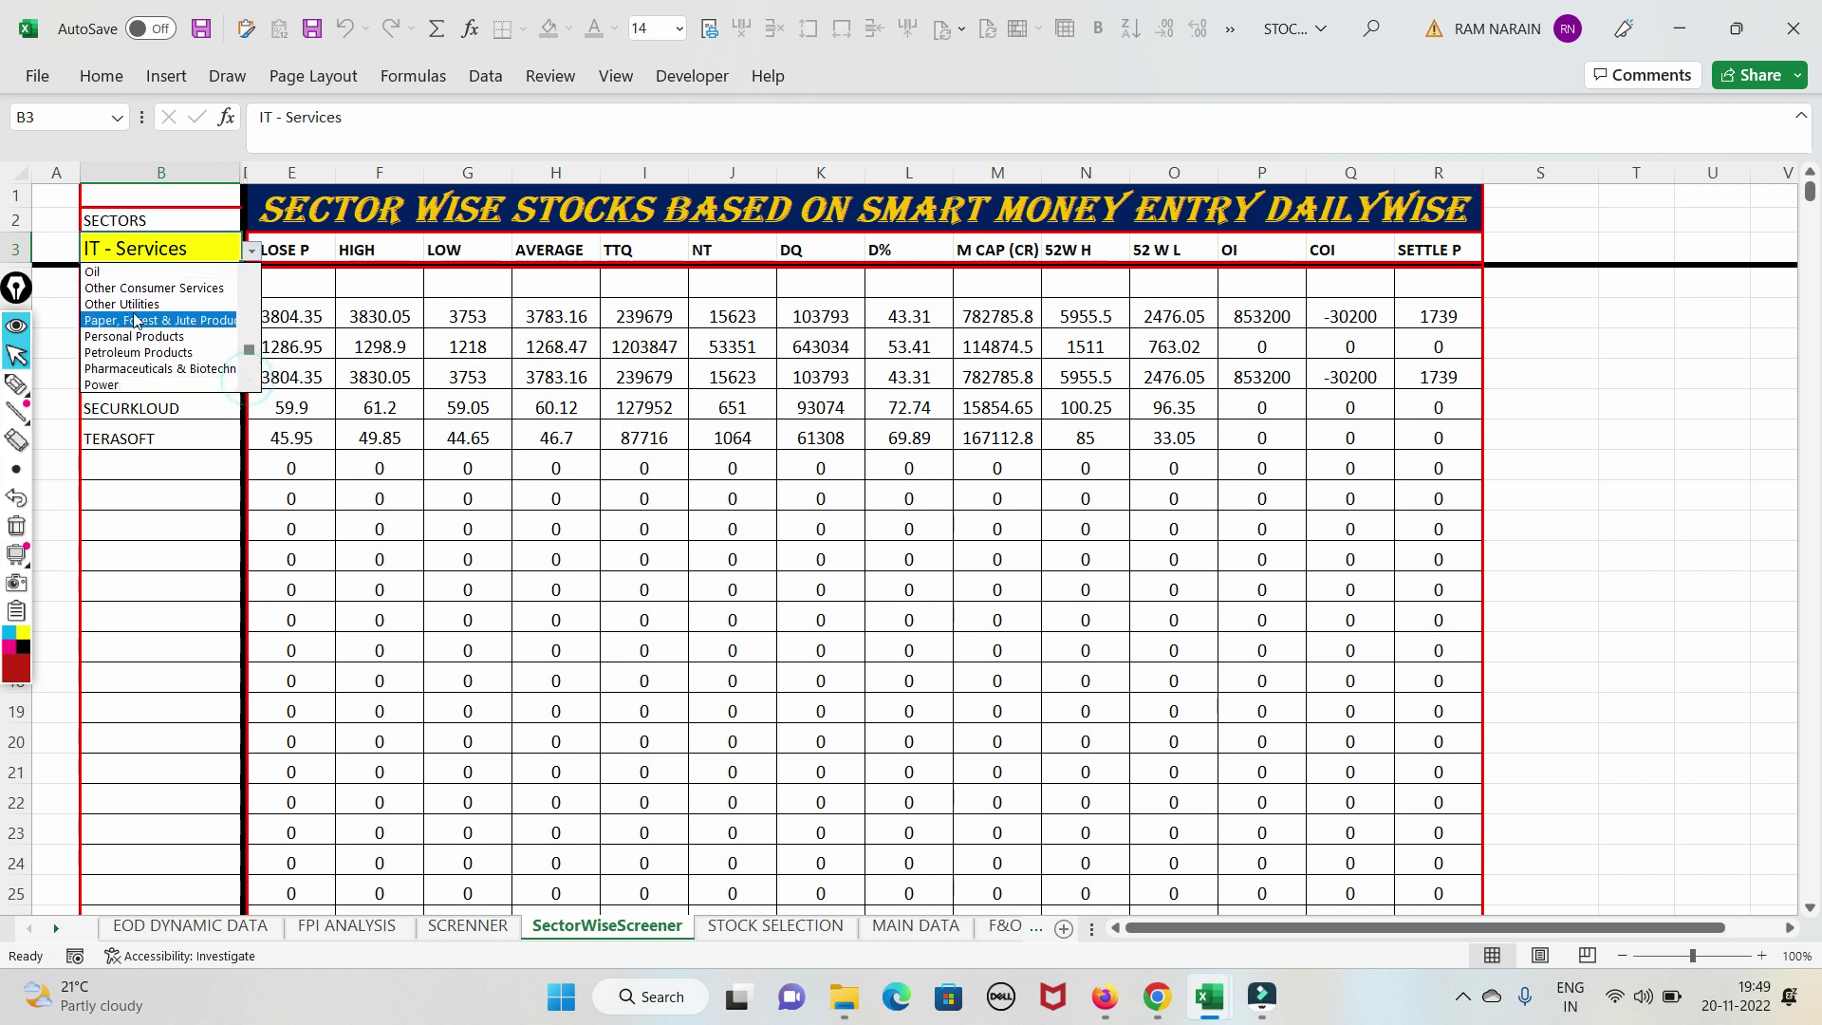
pyautogui.scroll(3, 237, 292)
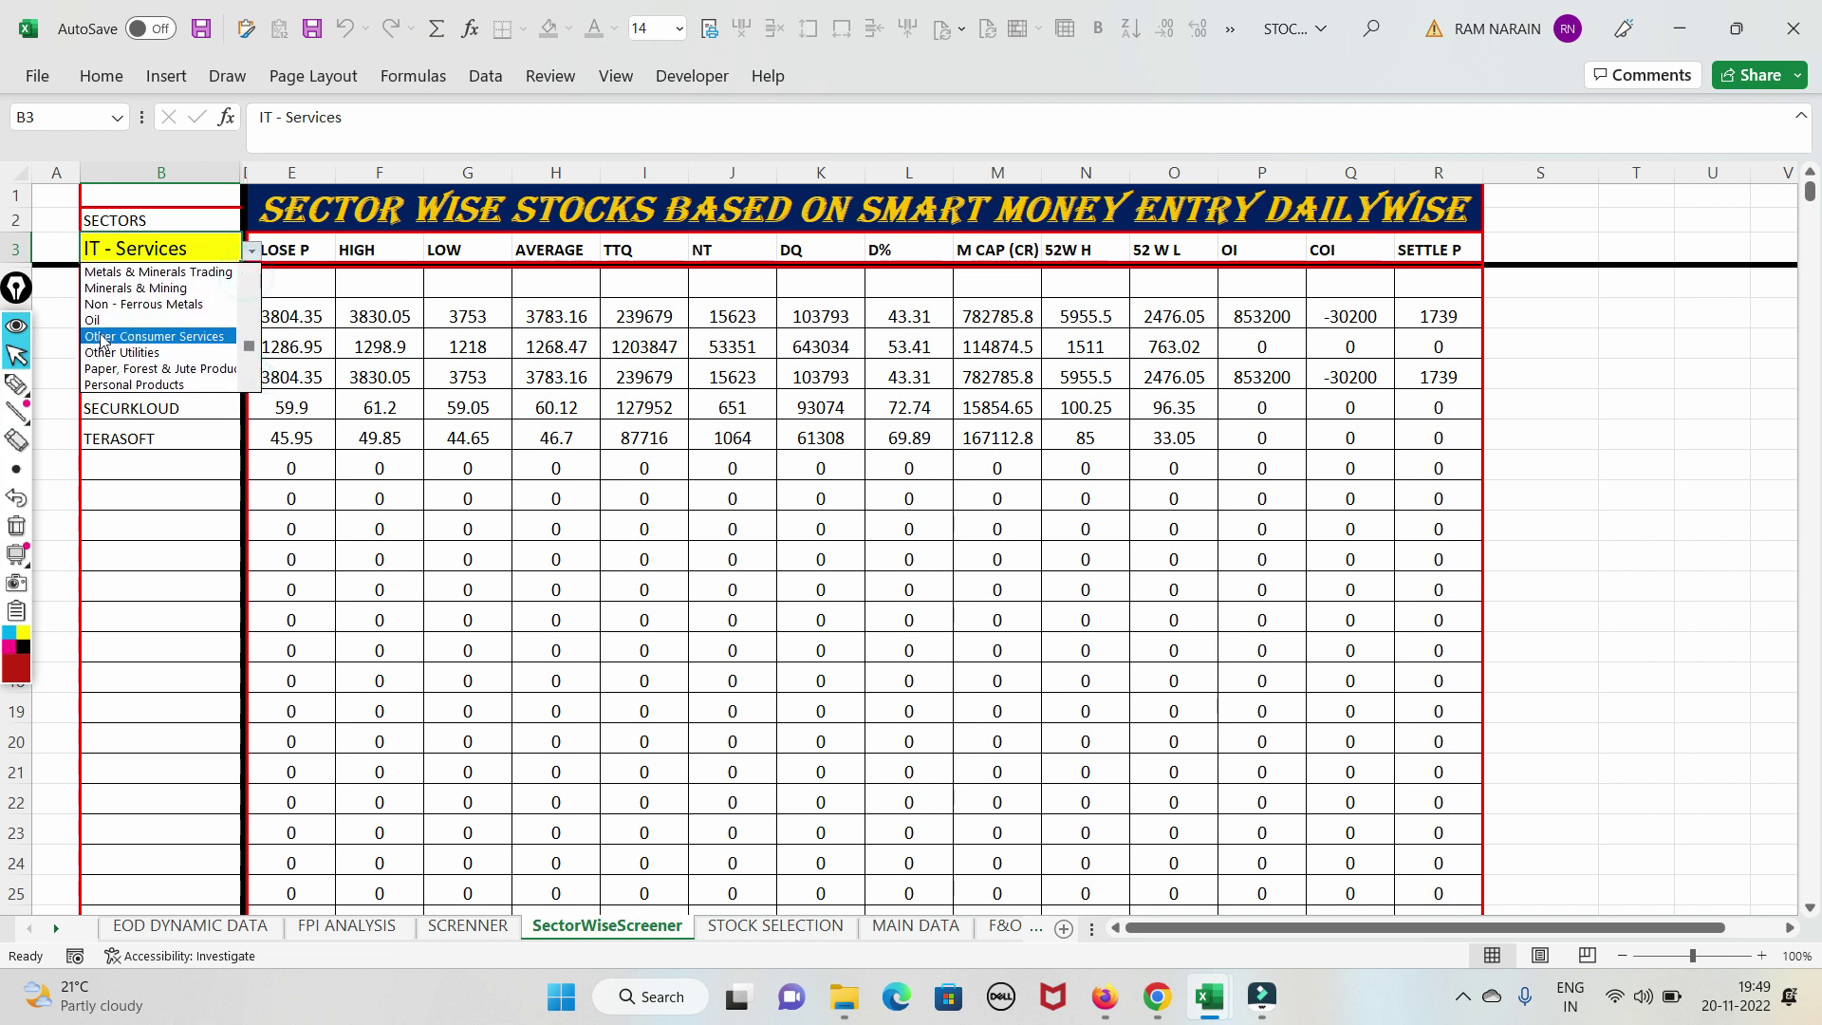
pyautogui.click(103, 334)
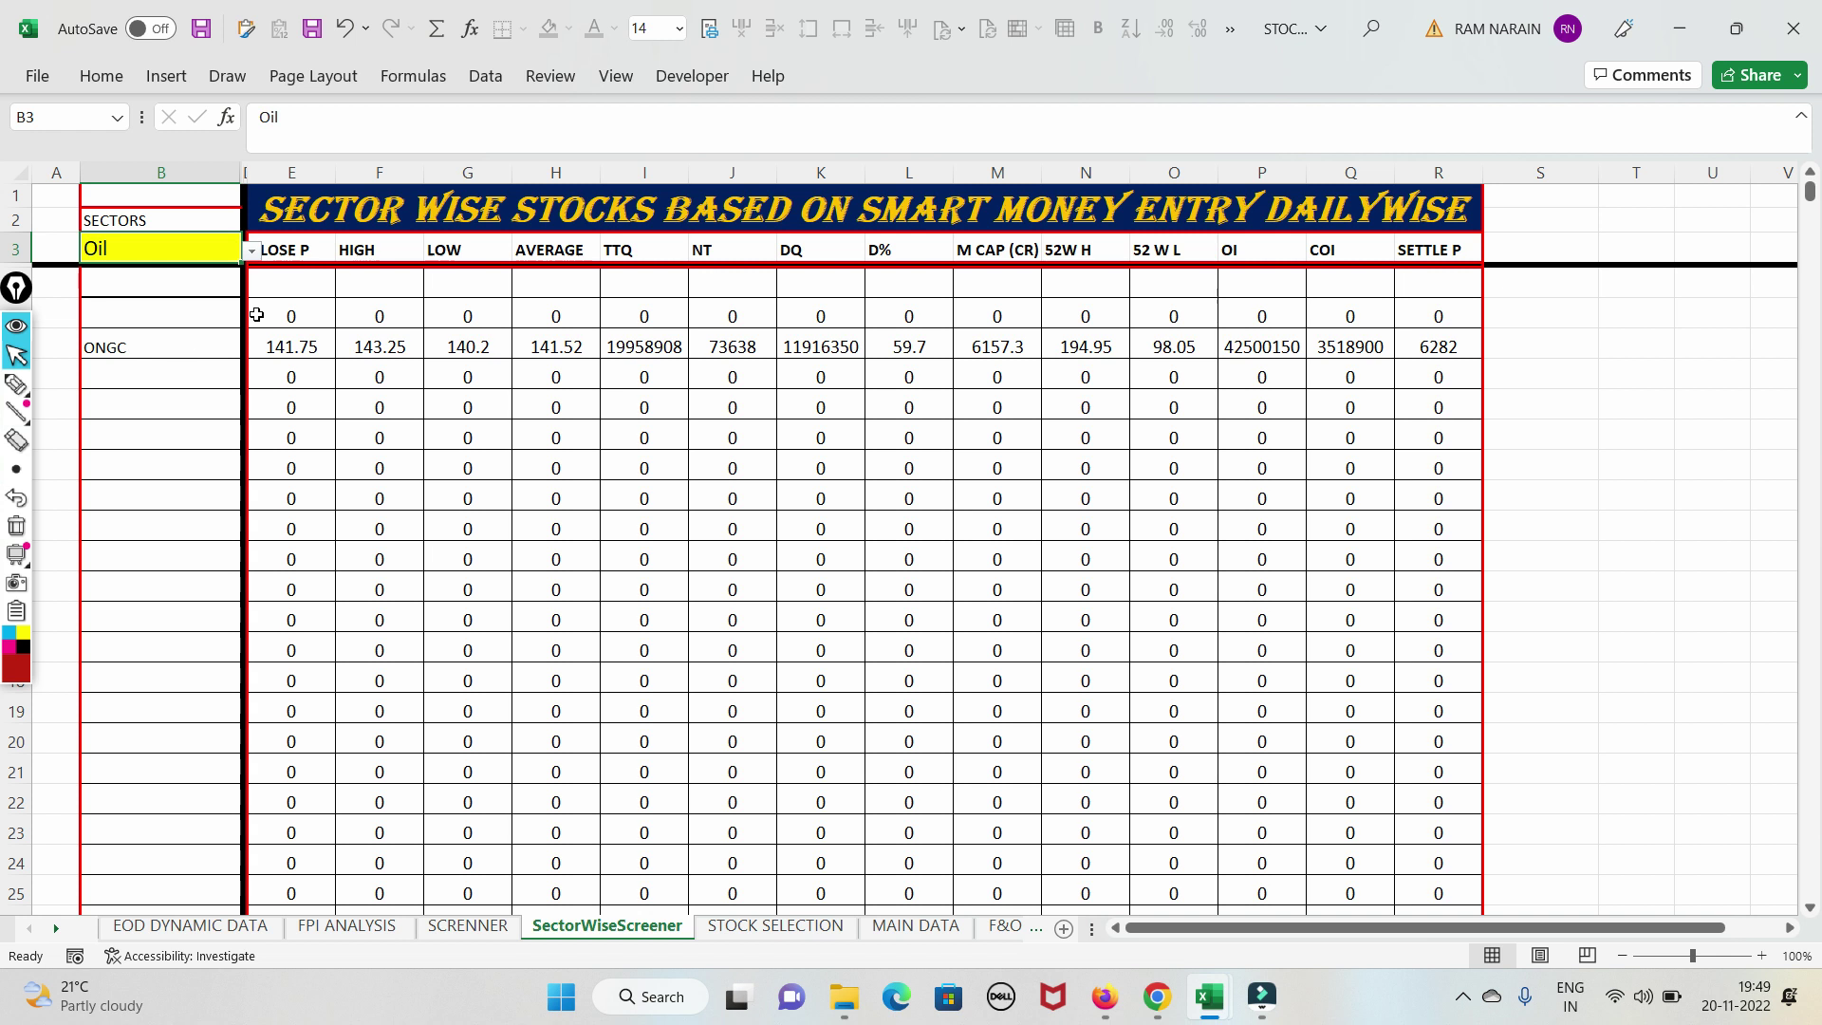
pyautogui.click(252, 251)
pyautogui.scroll(3, 252, 299)
pyautogui.scroll(5, 251, 299)
pyautogui.click(144, 305)
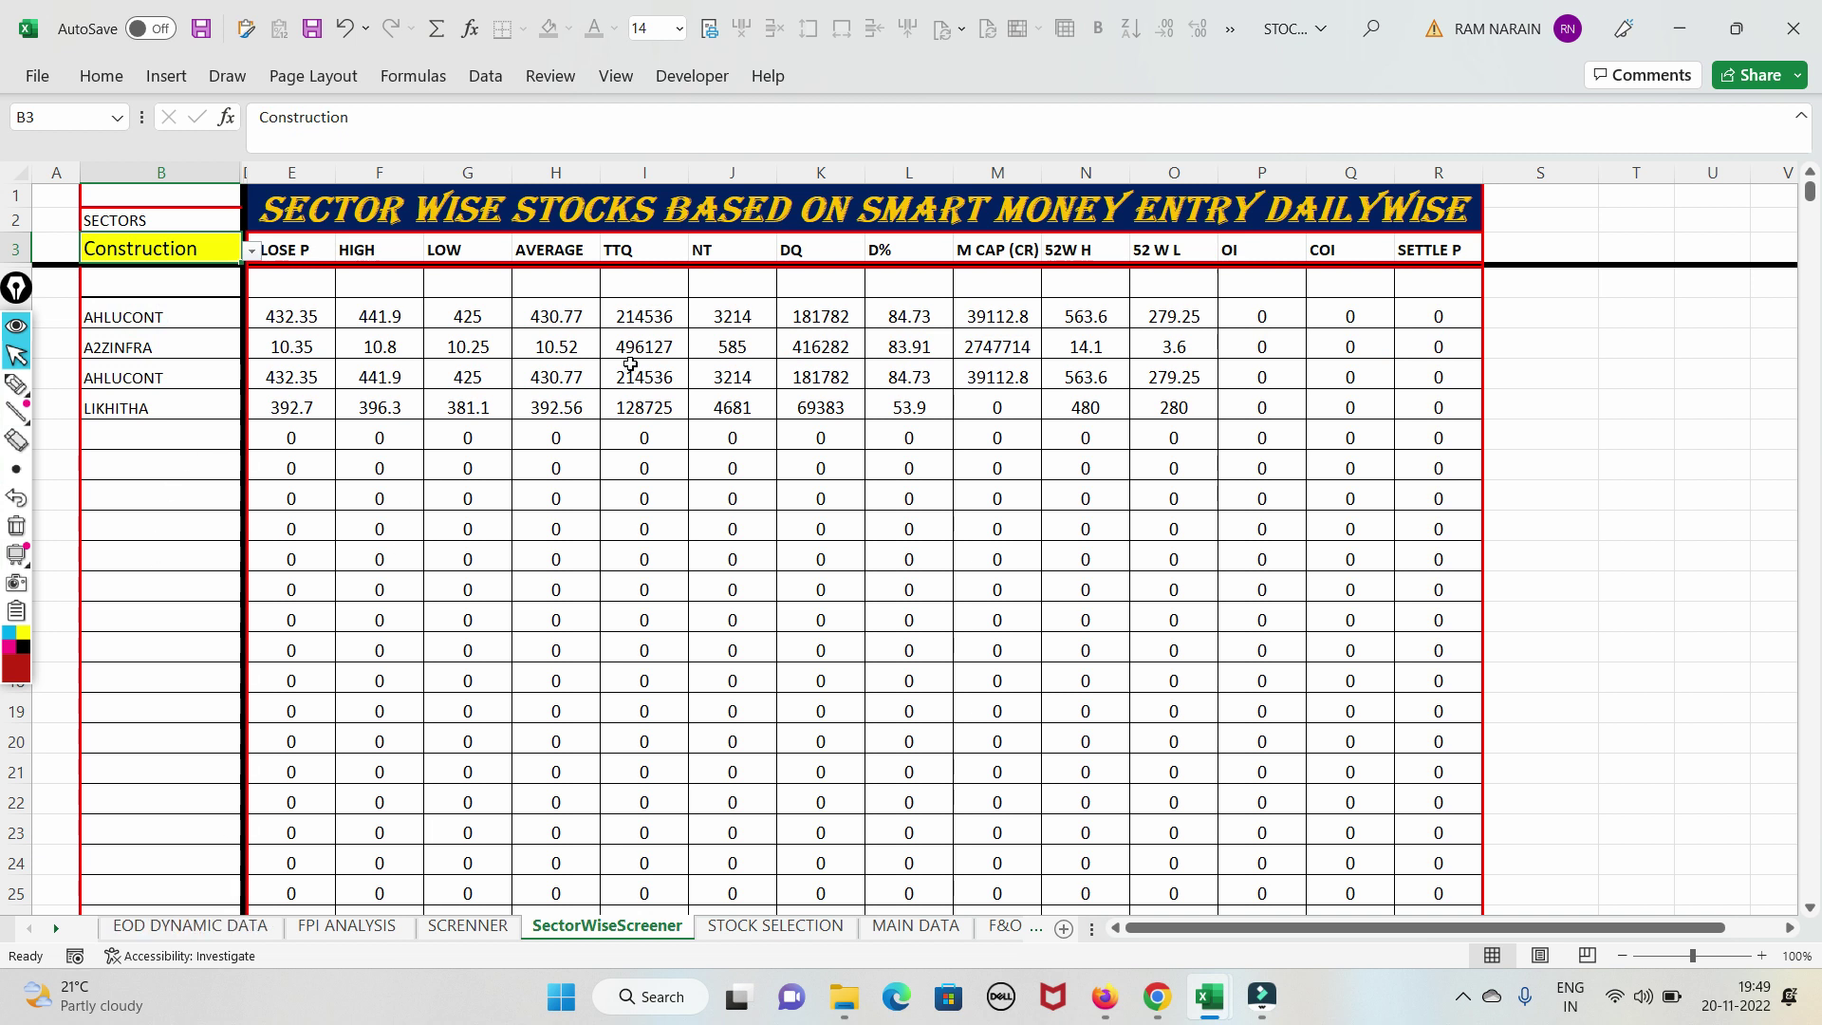
pyautogui.click(166, 927)
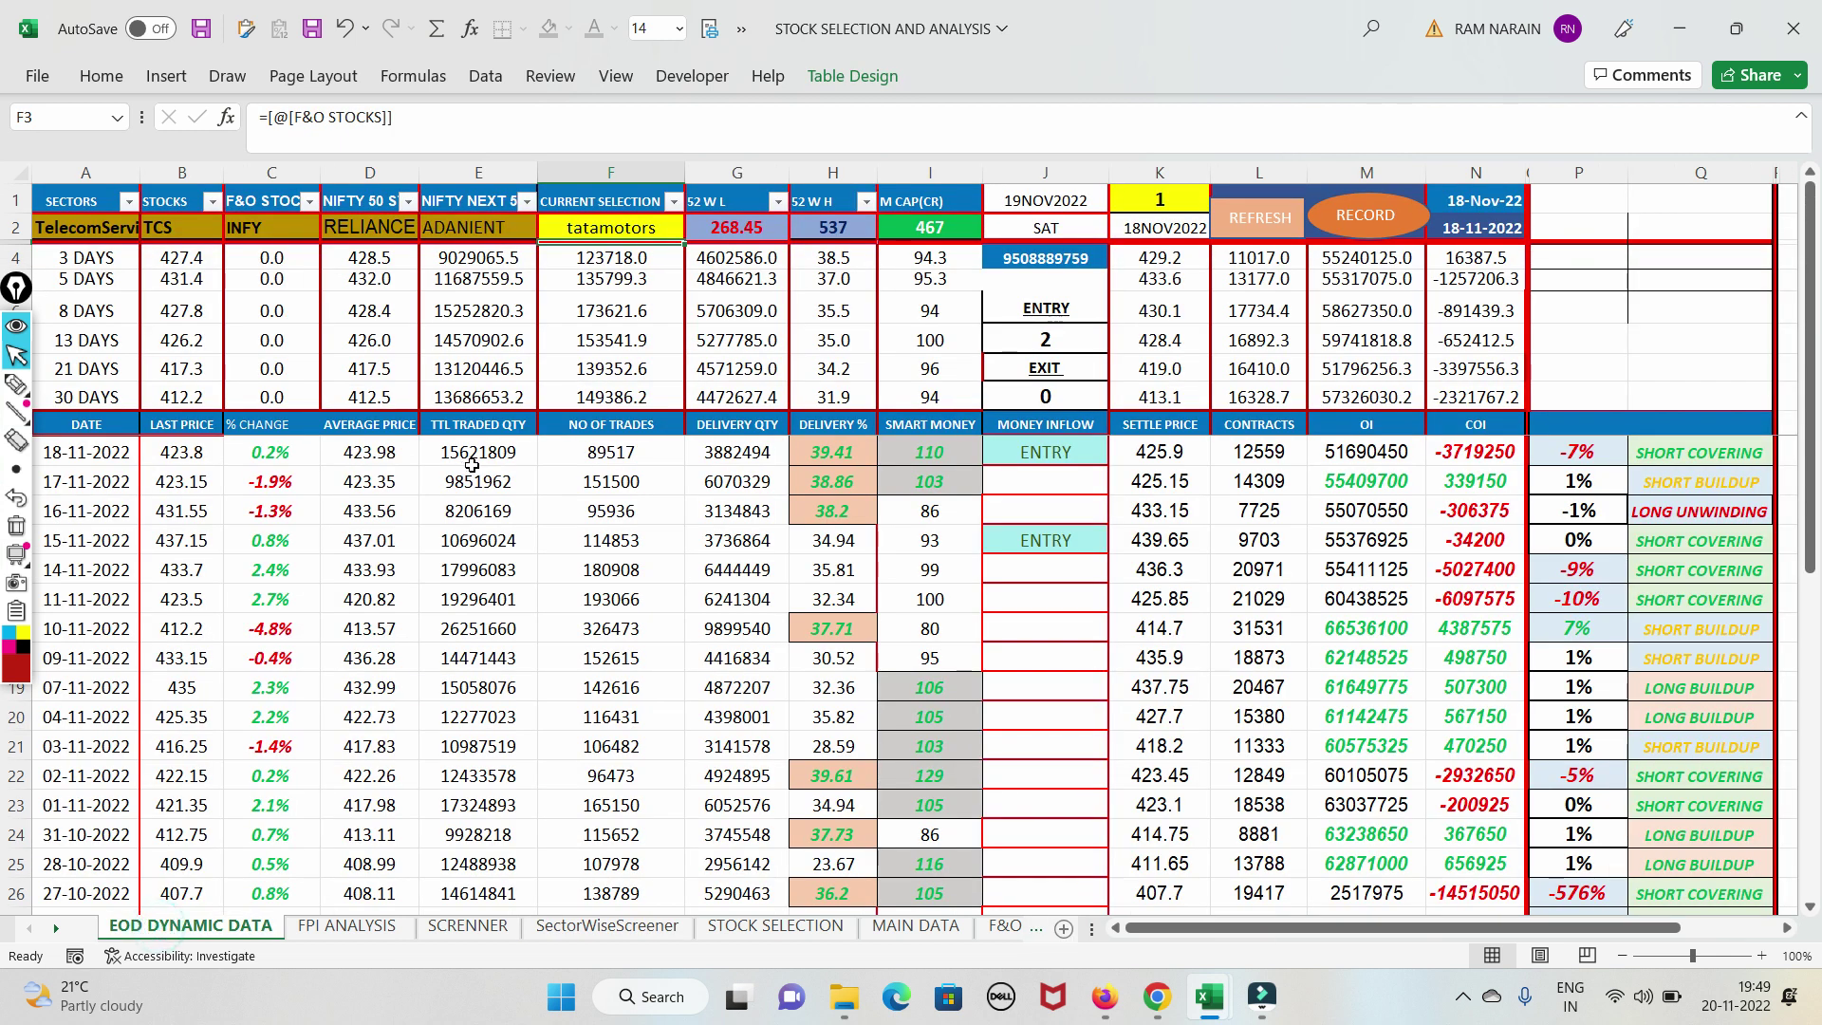
pyautogui.scroll(-5, 472, 465)
pyautogui.scroll(5, 480, 489)
pyautogui.hotkey('ctrl', 'shift', '2')
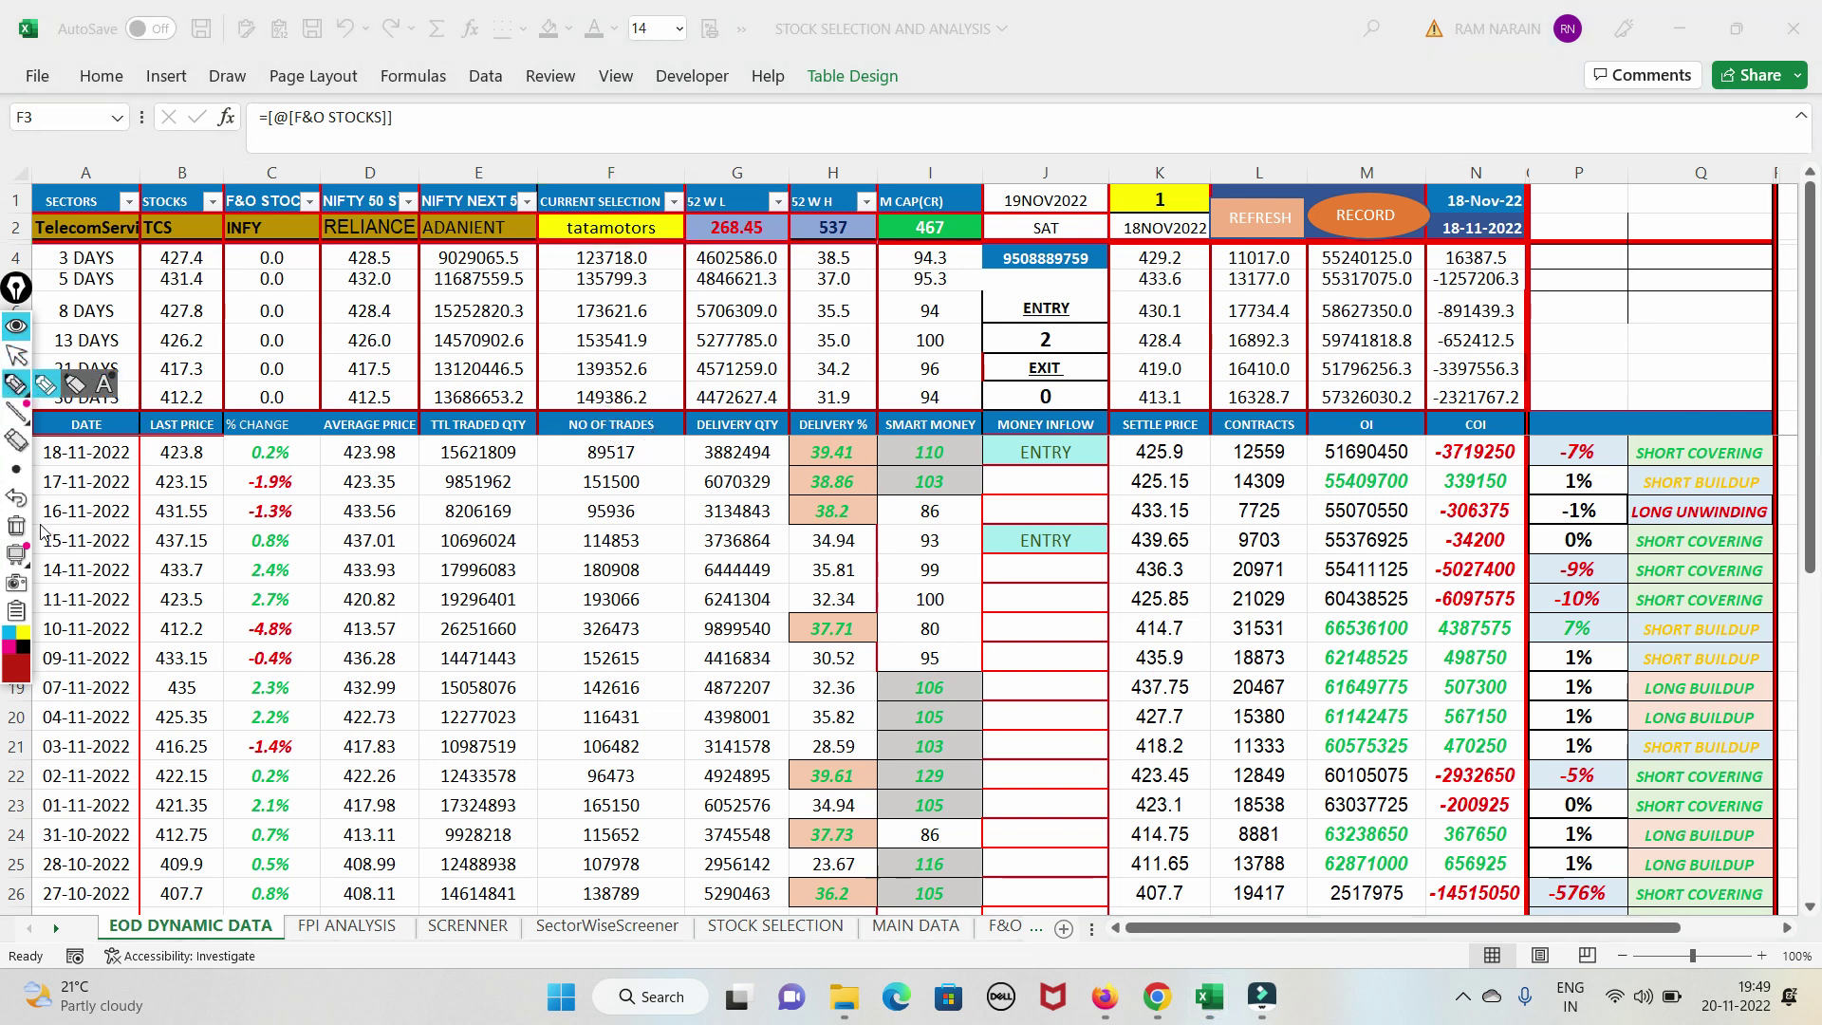
pyautogui.click(13, 358)
pyautogui.click(15, 384)
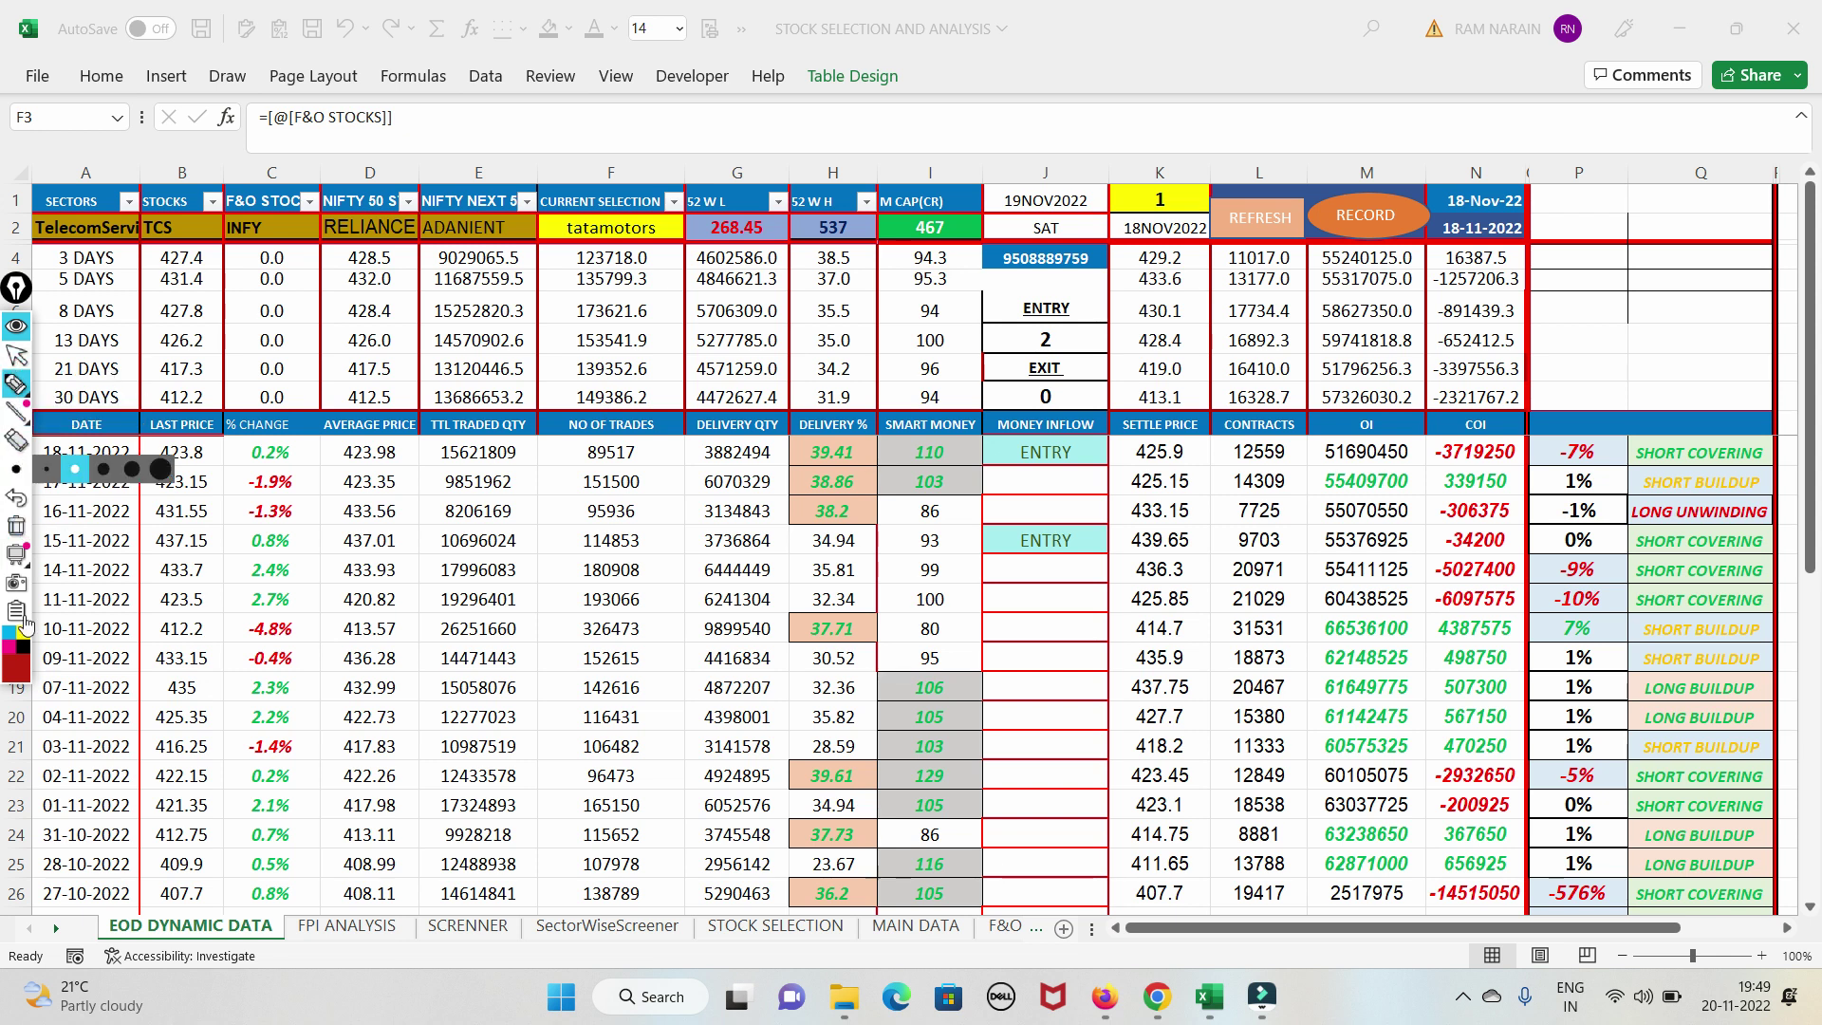
pyautogui.moveTo(900, 486); pyautogui.dragTo(901, 565)
pyautogui.moveTo(916, 494)
pyautogui.mouseDown()
pyautogui.moveTo(909, 580)
pyautogui.moveTo(982, 500)
pyautogui.moveTo(1070, 534)
pyautogui.moveTo(1176, 517)
pyautogui.moveTo(1238, 574)
pyautogui.moveTo(1221, 541)
pyautogui.mouseUp()
pyautogui.moveTo(1338, 513)
pyautogui.mouseDown()
pyautogui.moveTo(1323, 532)
pyautogui.moveTo(1376, 567)
pyautogui.moveTo(1424, 534)
pyautogui.moveTo(1466, 588)
pyautogui.mouseUp()
pyautogui.moveTo(1495, 520)
pyautogui.mouseDown()
pyautogui.moveTo(1509, 549)
pyautogui.moveTo(1537, 520)
pyautogui.mouseUp()
pyautogui.moveTo(814, 600); pyautogui.dragTo(1566, 596)
pyautogui.click(16, 524)
pyautogui.click(16, 355)
pyautogui.moveTo(1158, 996)
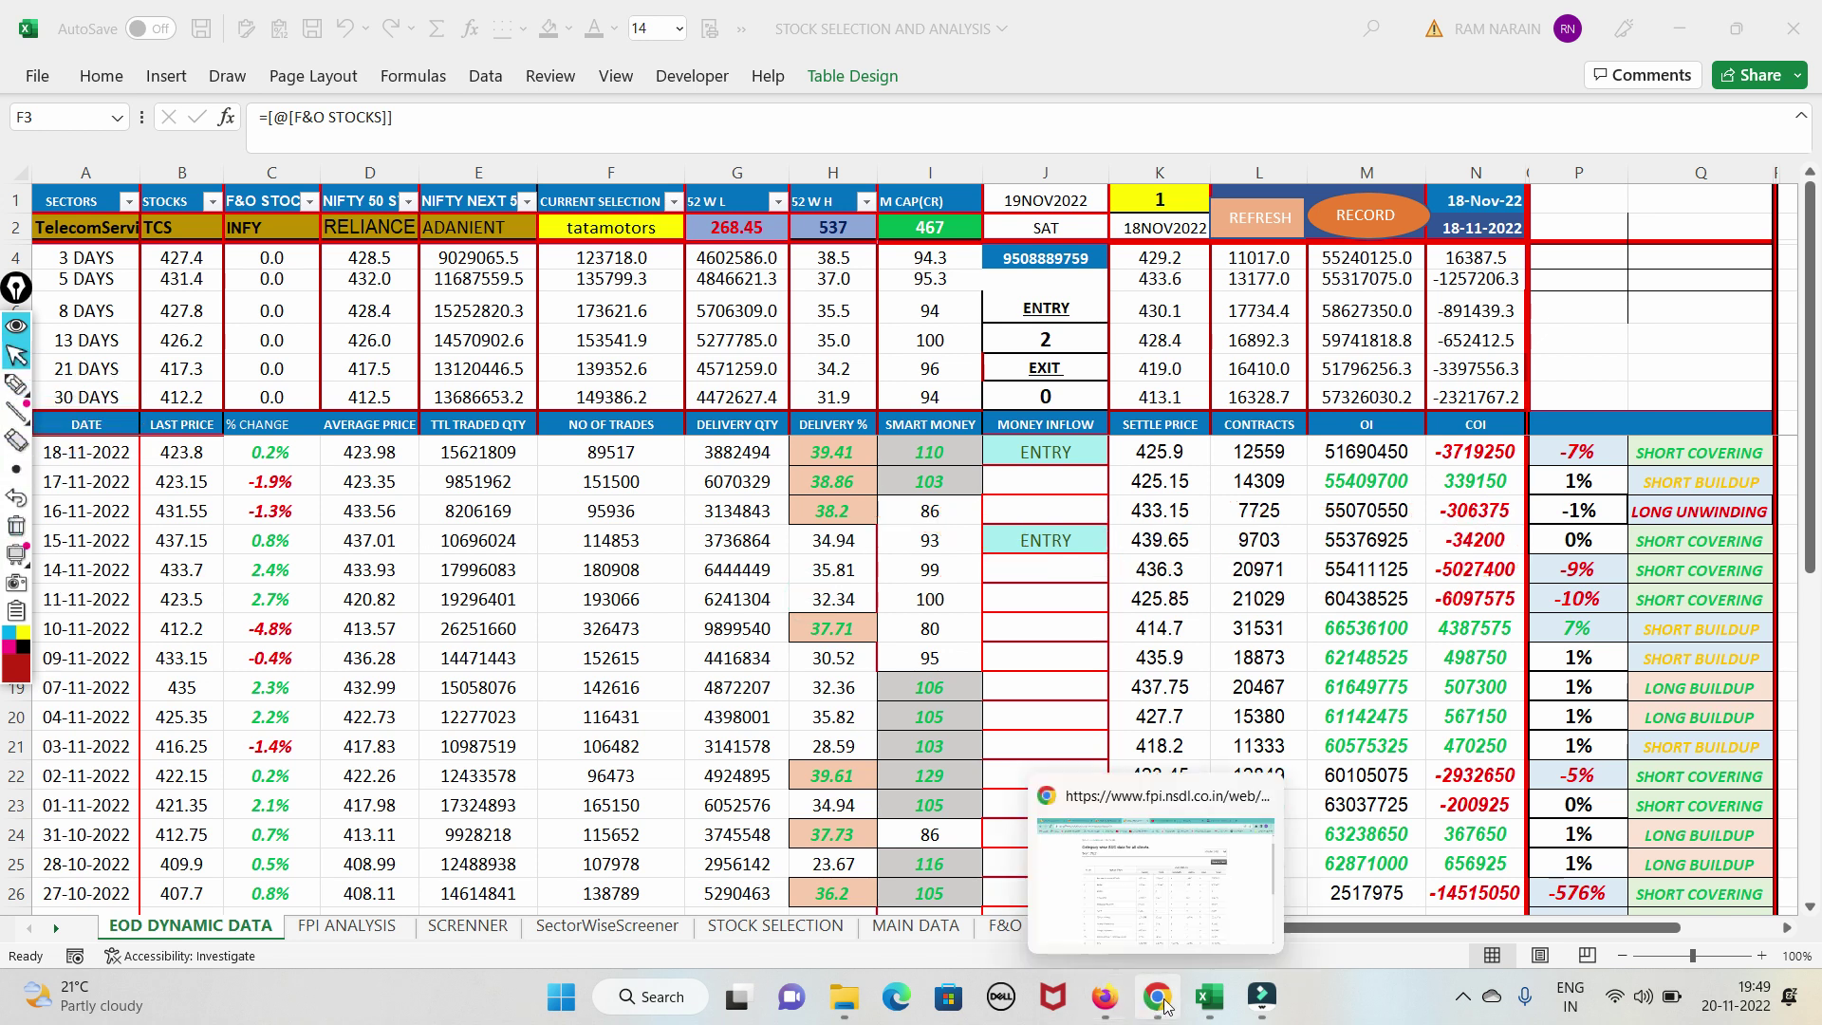
pyautogui.click(1077, 956)
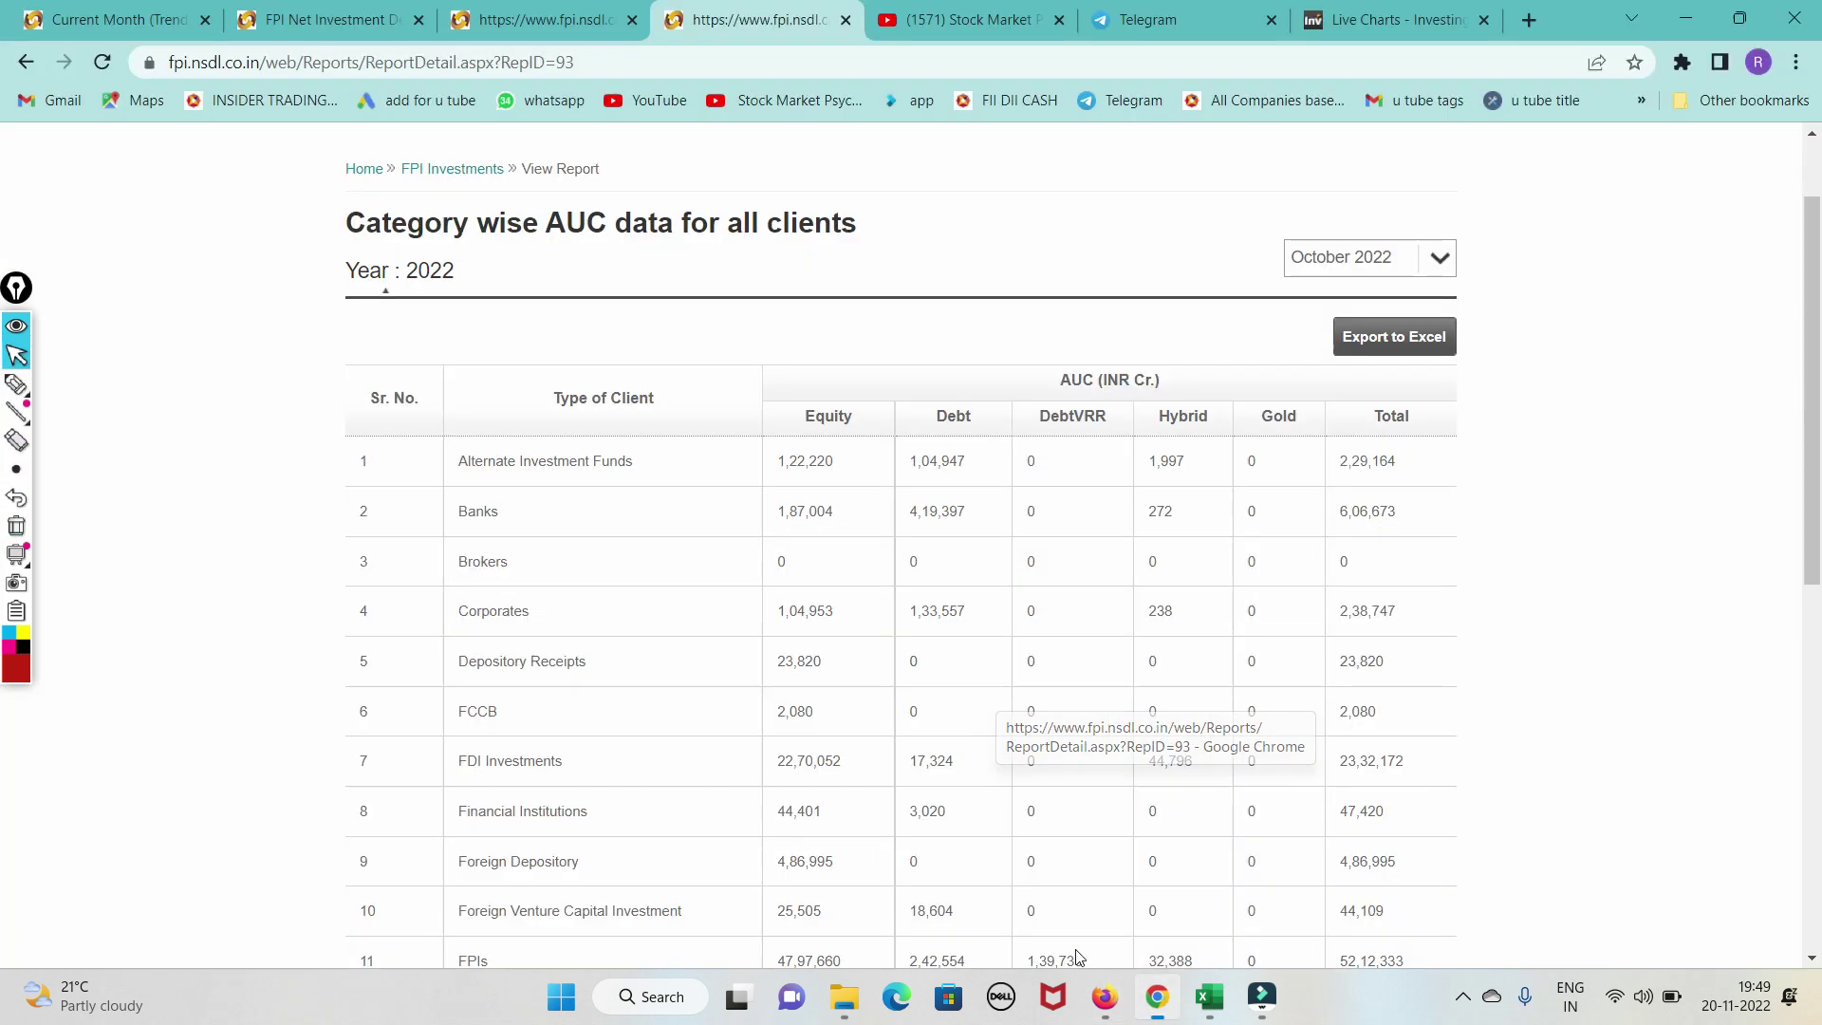
# Step: Open the first shared Telegram photo full-size and mark its ₹21,000 price in red
pyautogui.click(1153, 27)
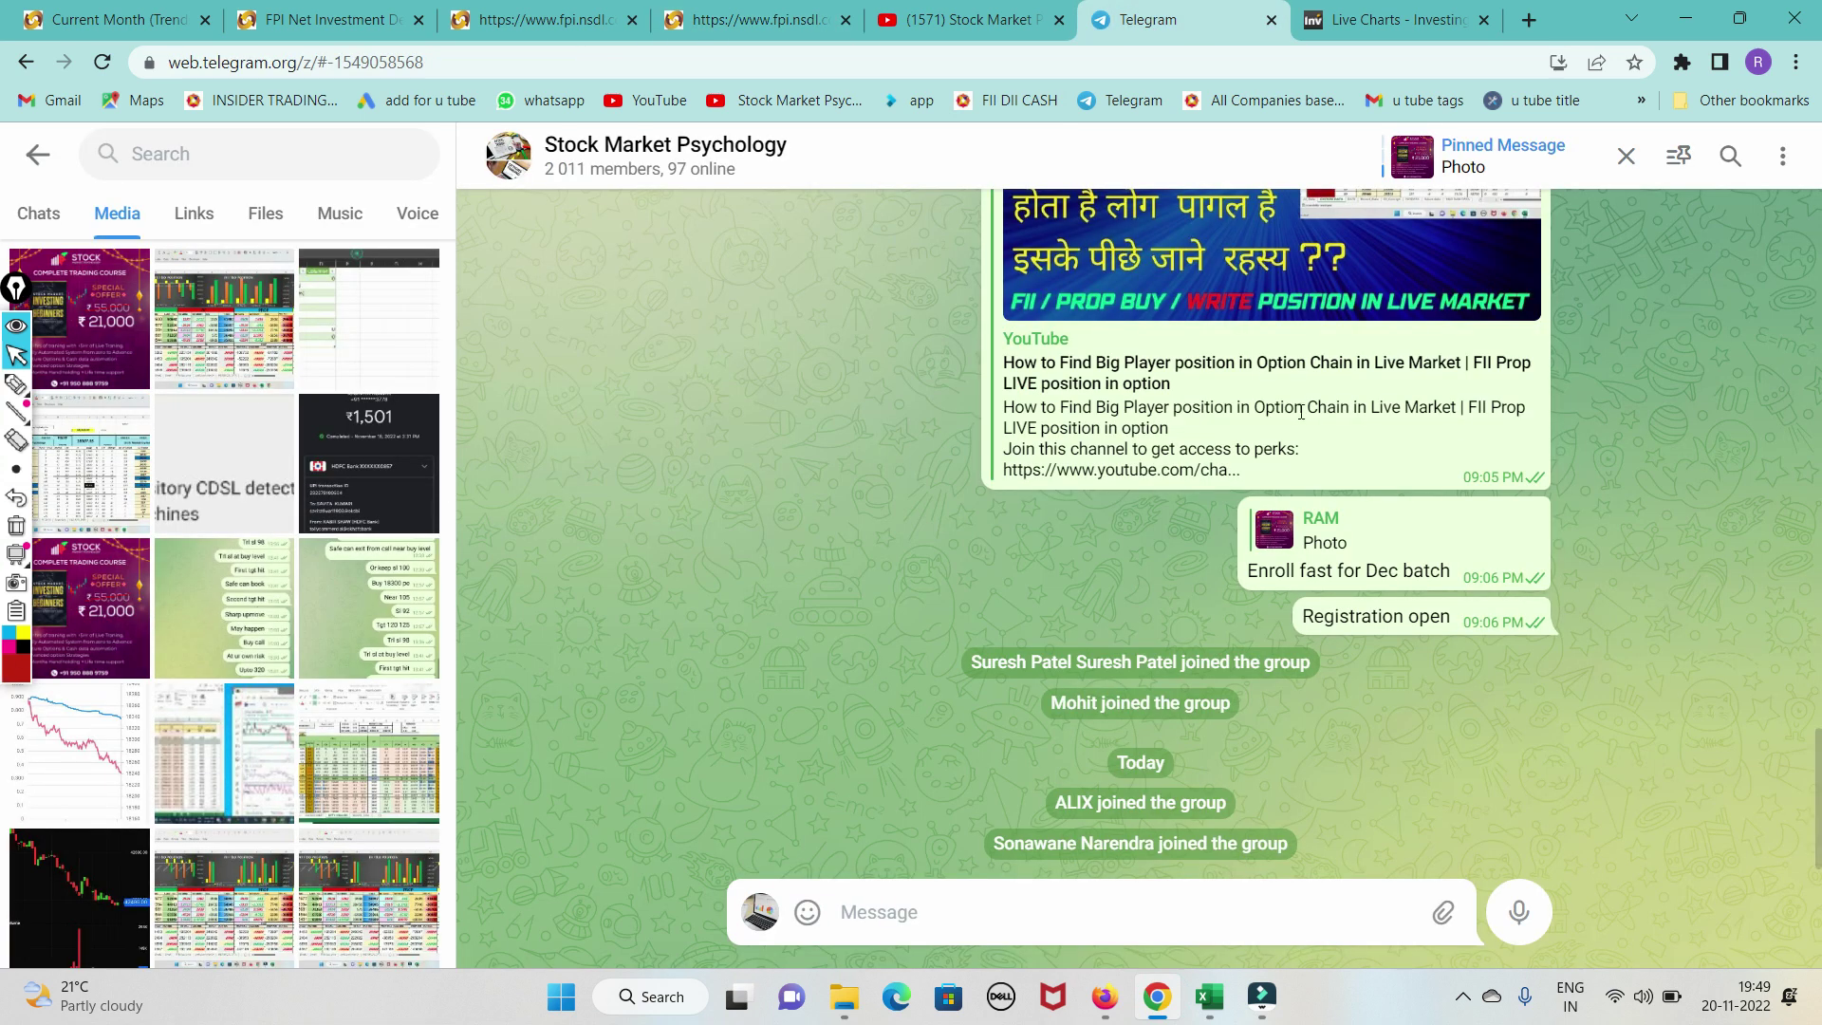
pyautogui.click(89, 339)
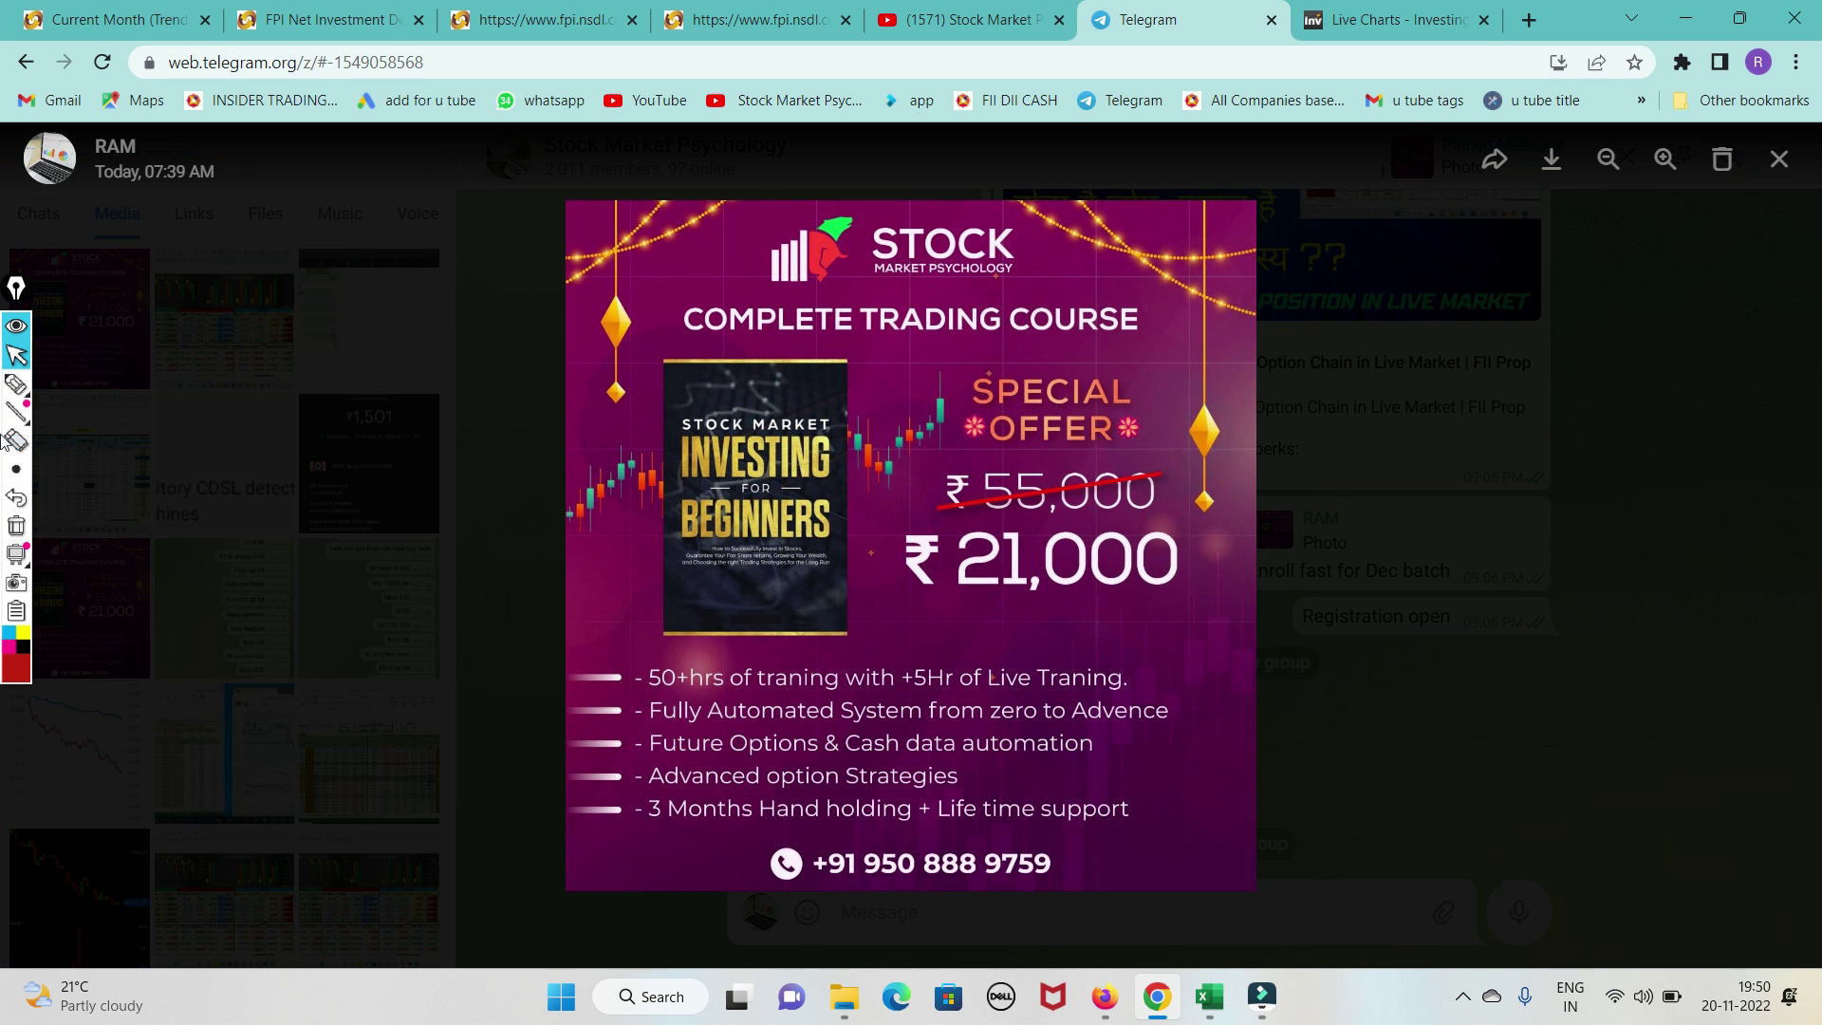
pyautogui.click(16, 385)
pyautogui.moveTo(972, 615); pyautogui.dragTo(1285, 440)
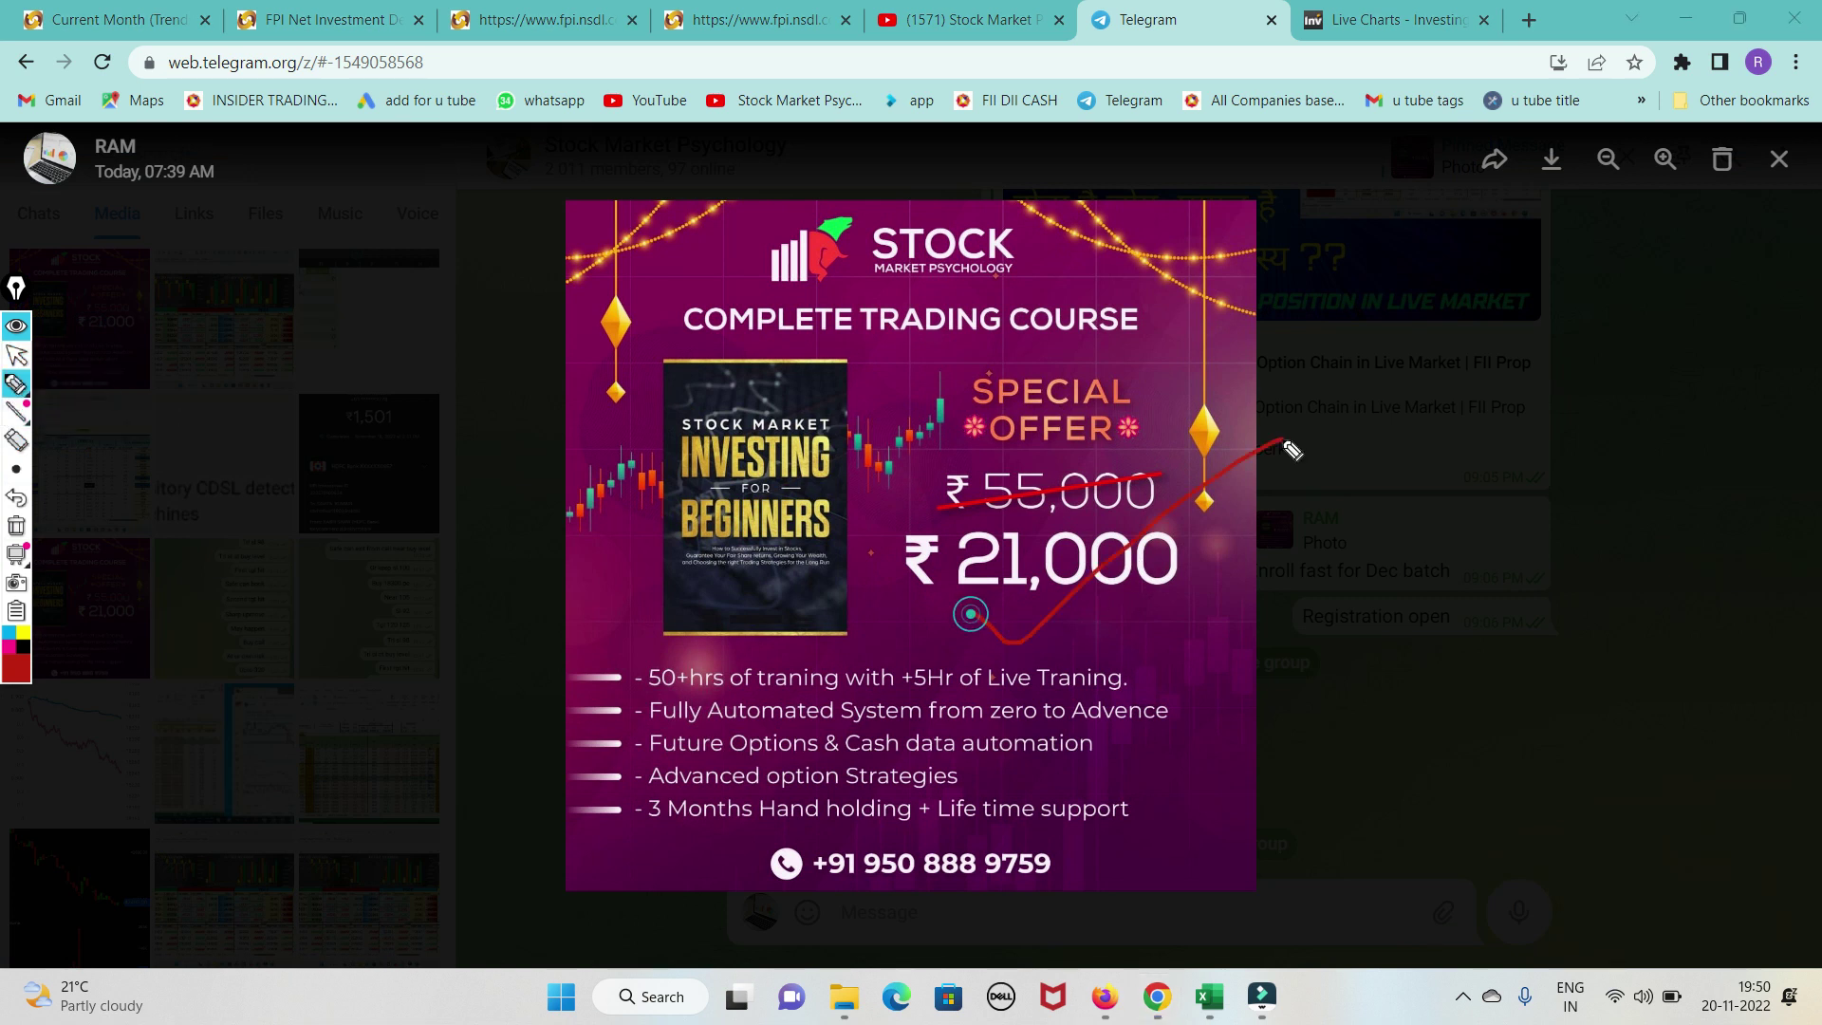
pyautogui.moveTo(1209, 531)
pyautogui.mouseDown()
pyautogui.moveTo(1286, 593)
pyautogui.moveTo(1468, 527)
pyautogui.mouseUp()
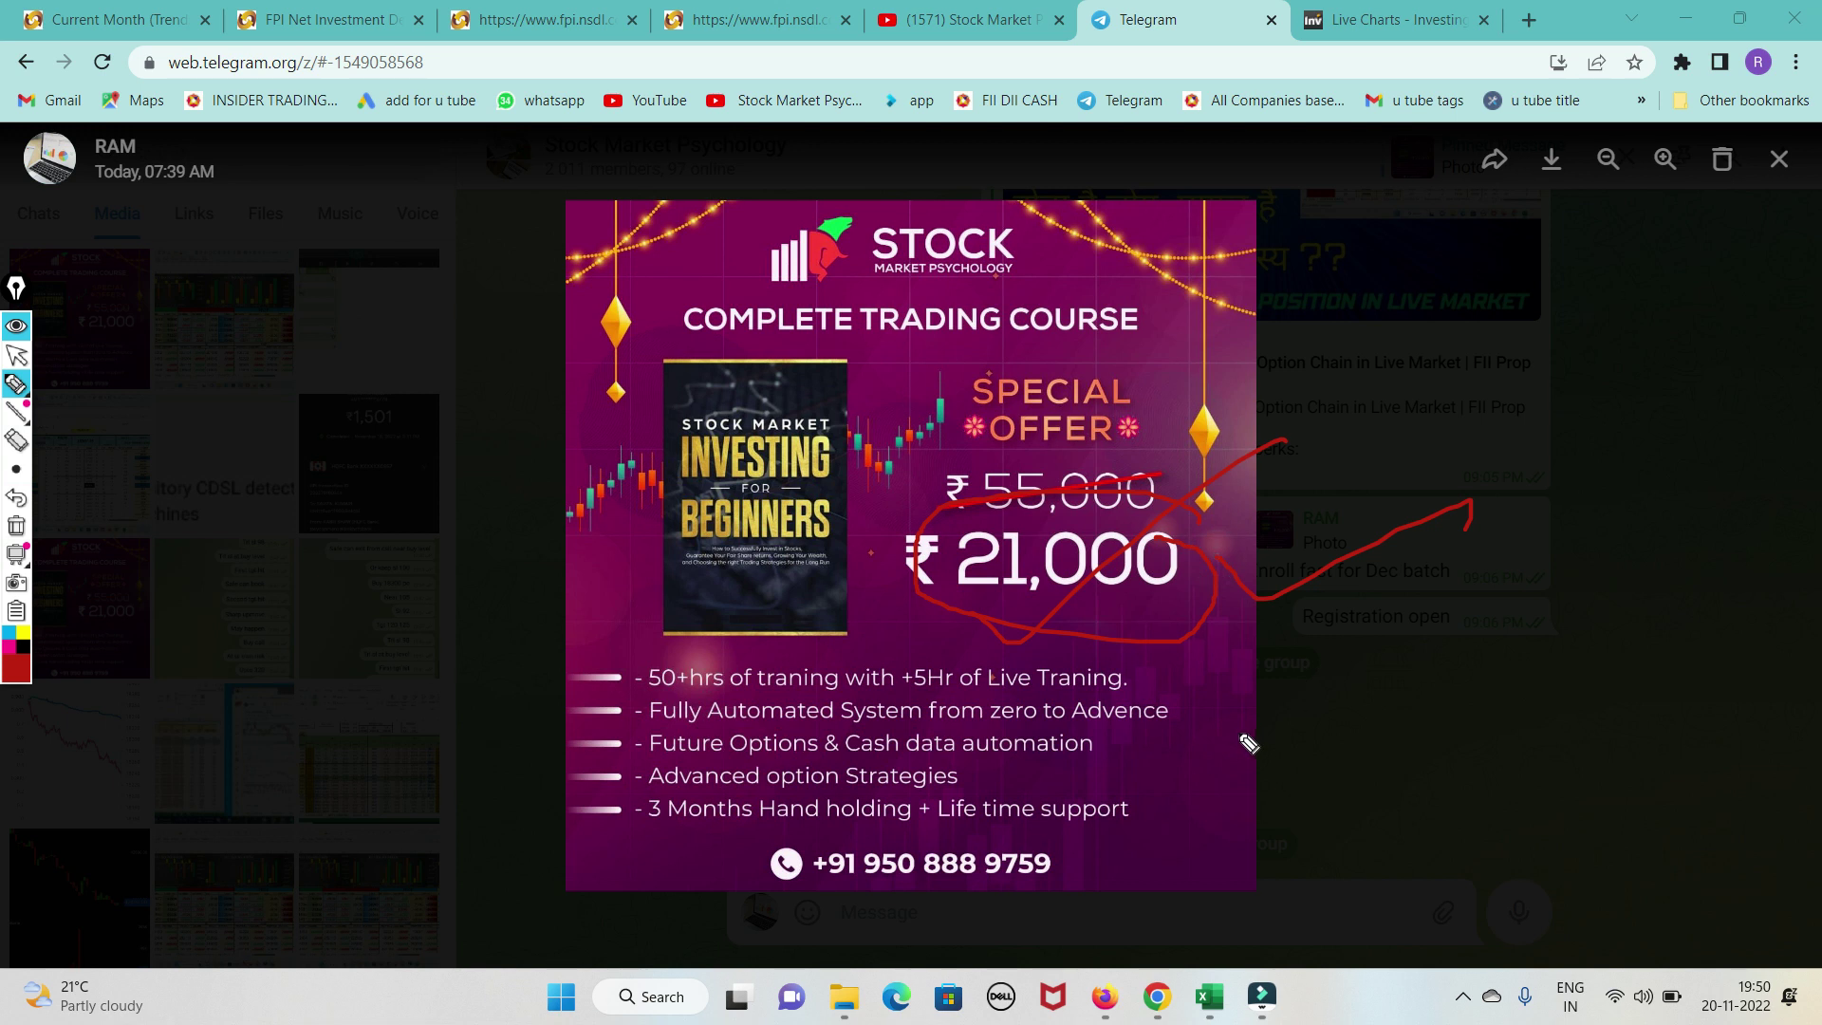
pyautogui.click(1147, 608)
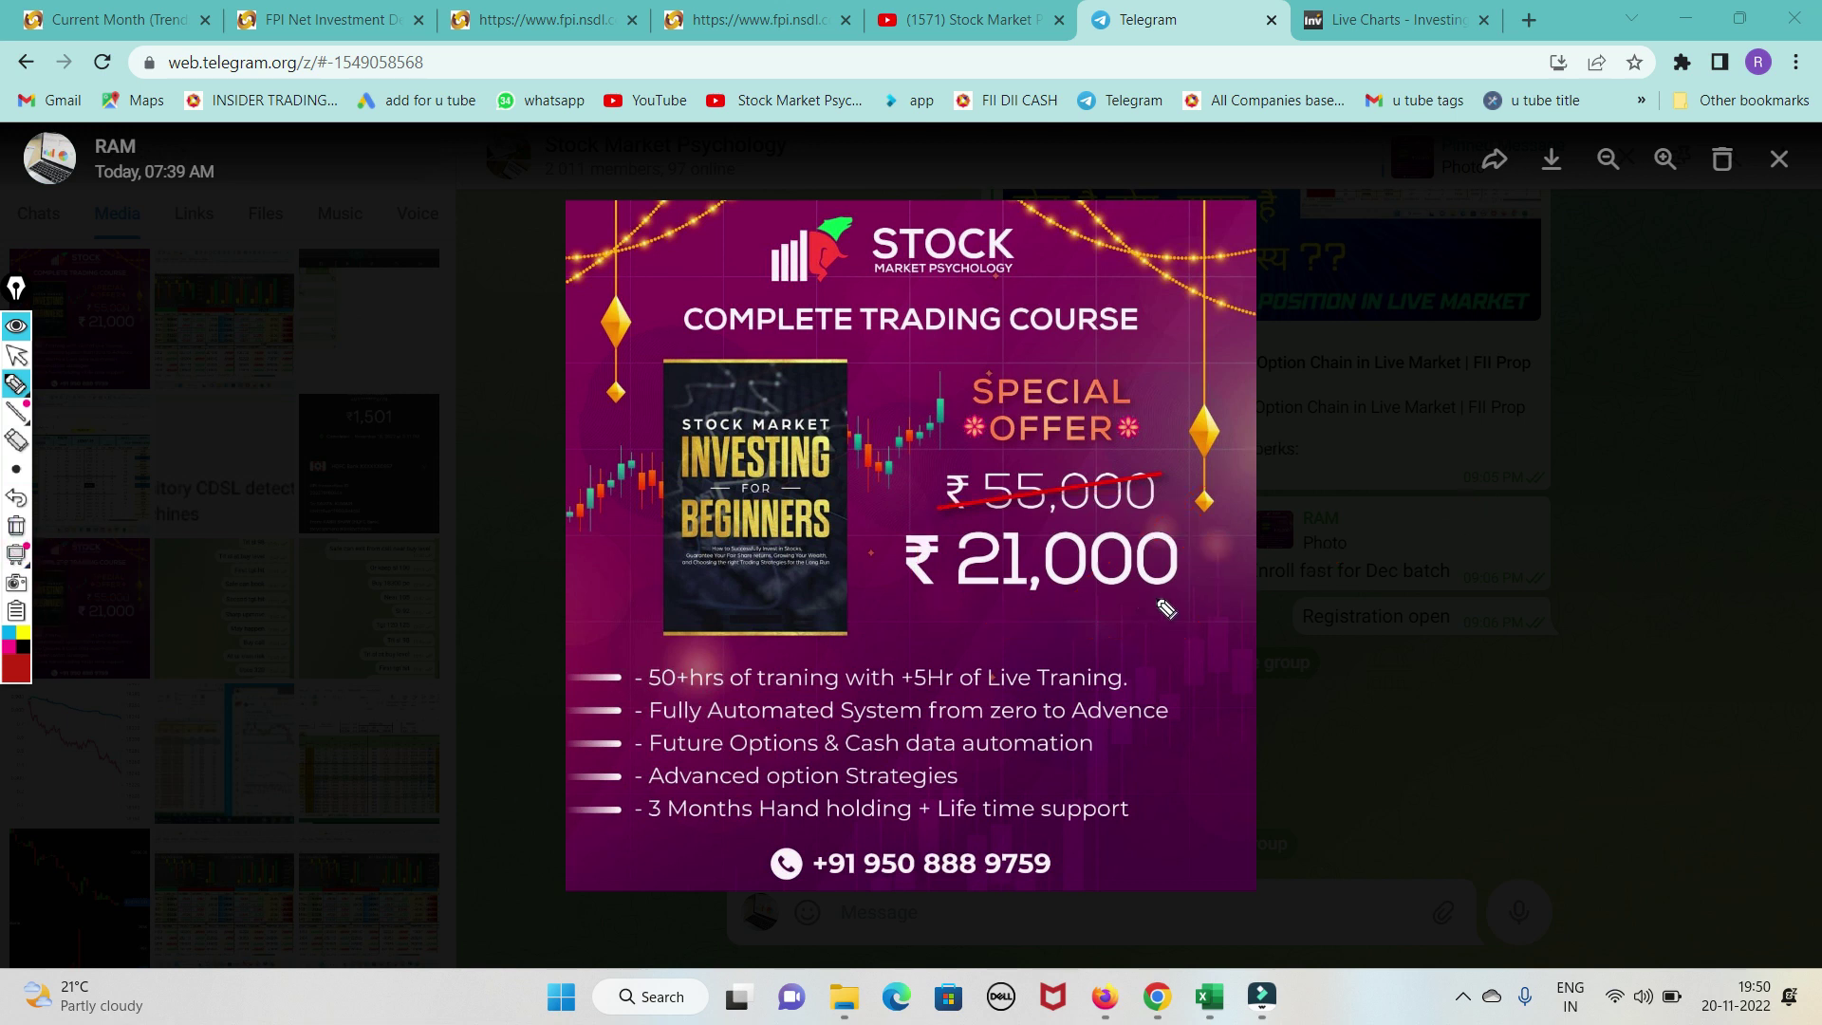
# Step: Write 'Dec 5' beside the photo, underline the offer, then clear all annotations
pyautogui.moveTo(1284, 450); pyautogui.dragTo(1312, 536)
pyautogui.moveTo(1346, 436); pyautogui.dragTo(1350, 498)
pyautogui.moveTo(1497, 495)
pyautogui.mouseDown()
pyautogui.moveTo(1423, 460)
pyautogui.moveTo(1570, 551)
pyautogui.mouseUp()
pyautogui.moveTo(1404, 479); pyautogui.dragTo(1515, 489)
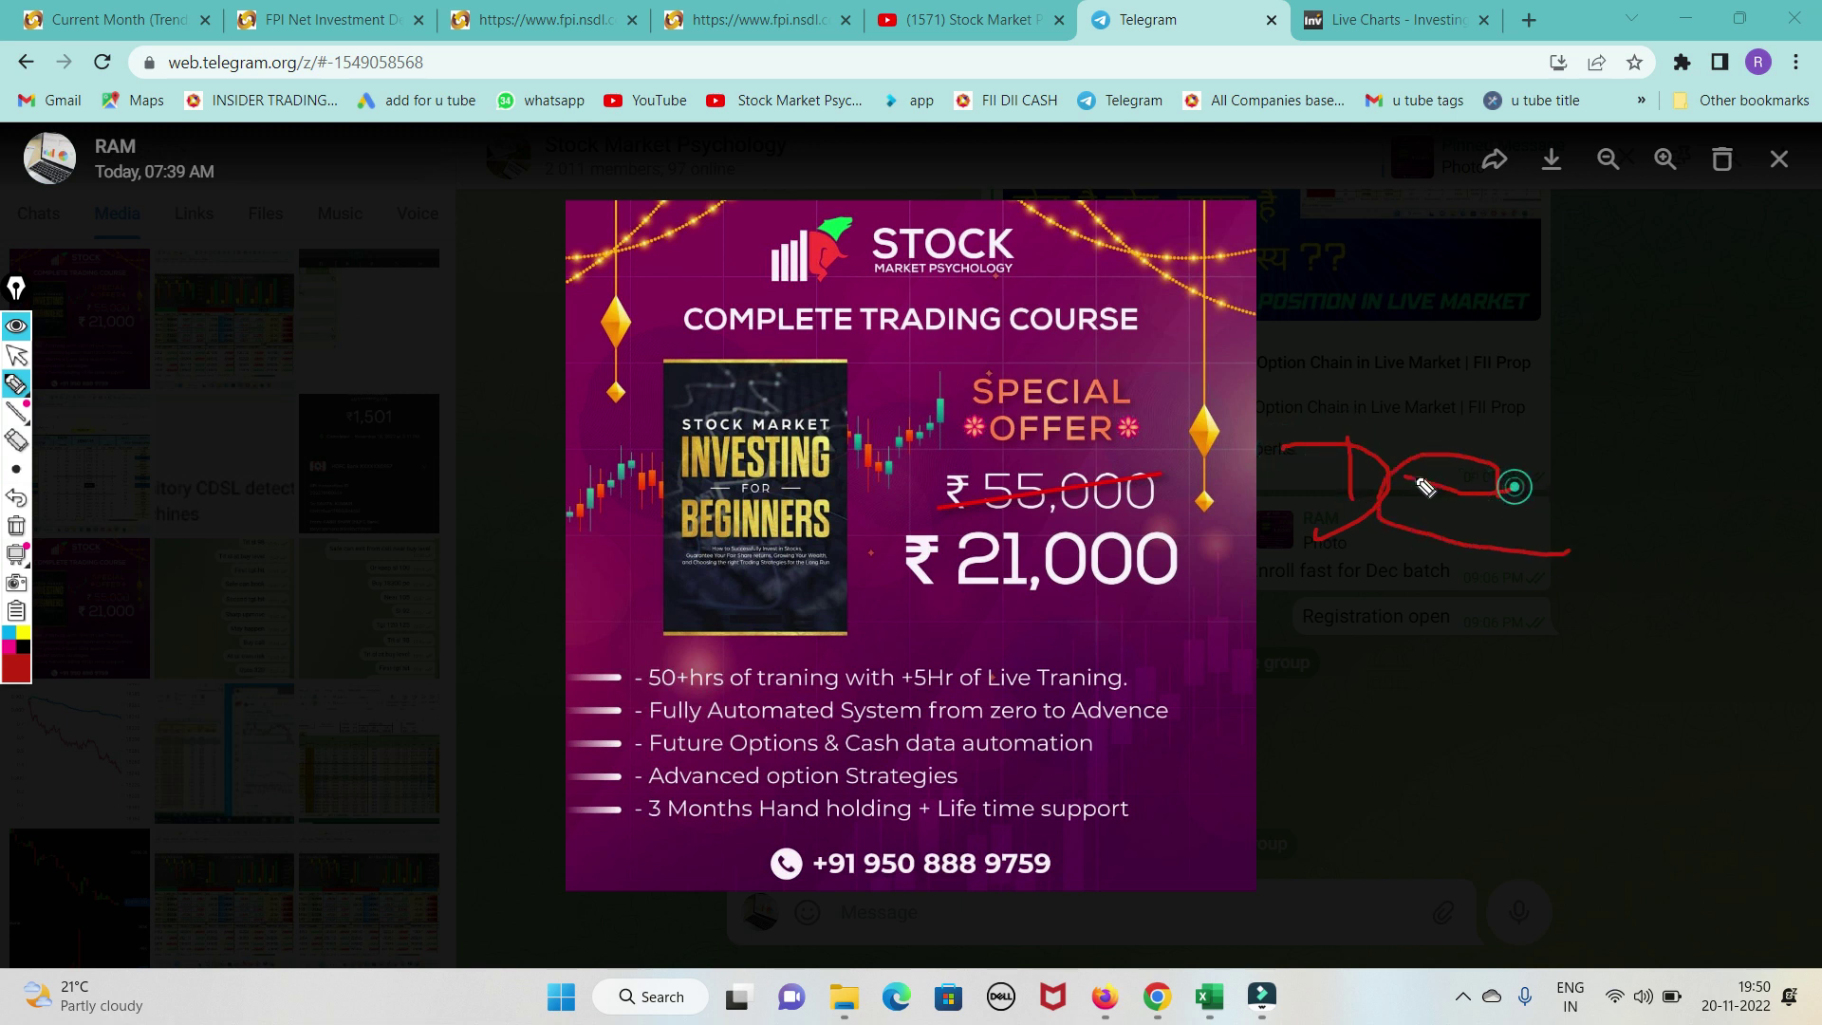
pyautogui.moveTo(1651, 479); pyautogui.dragTo(1589, 521)
pyautogui.moveTo(1727, 533); pyautogui.dragTo(1616, 534)
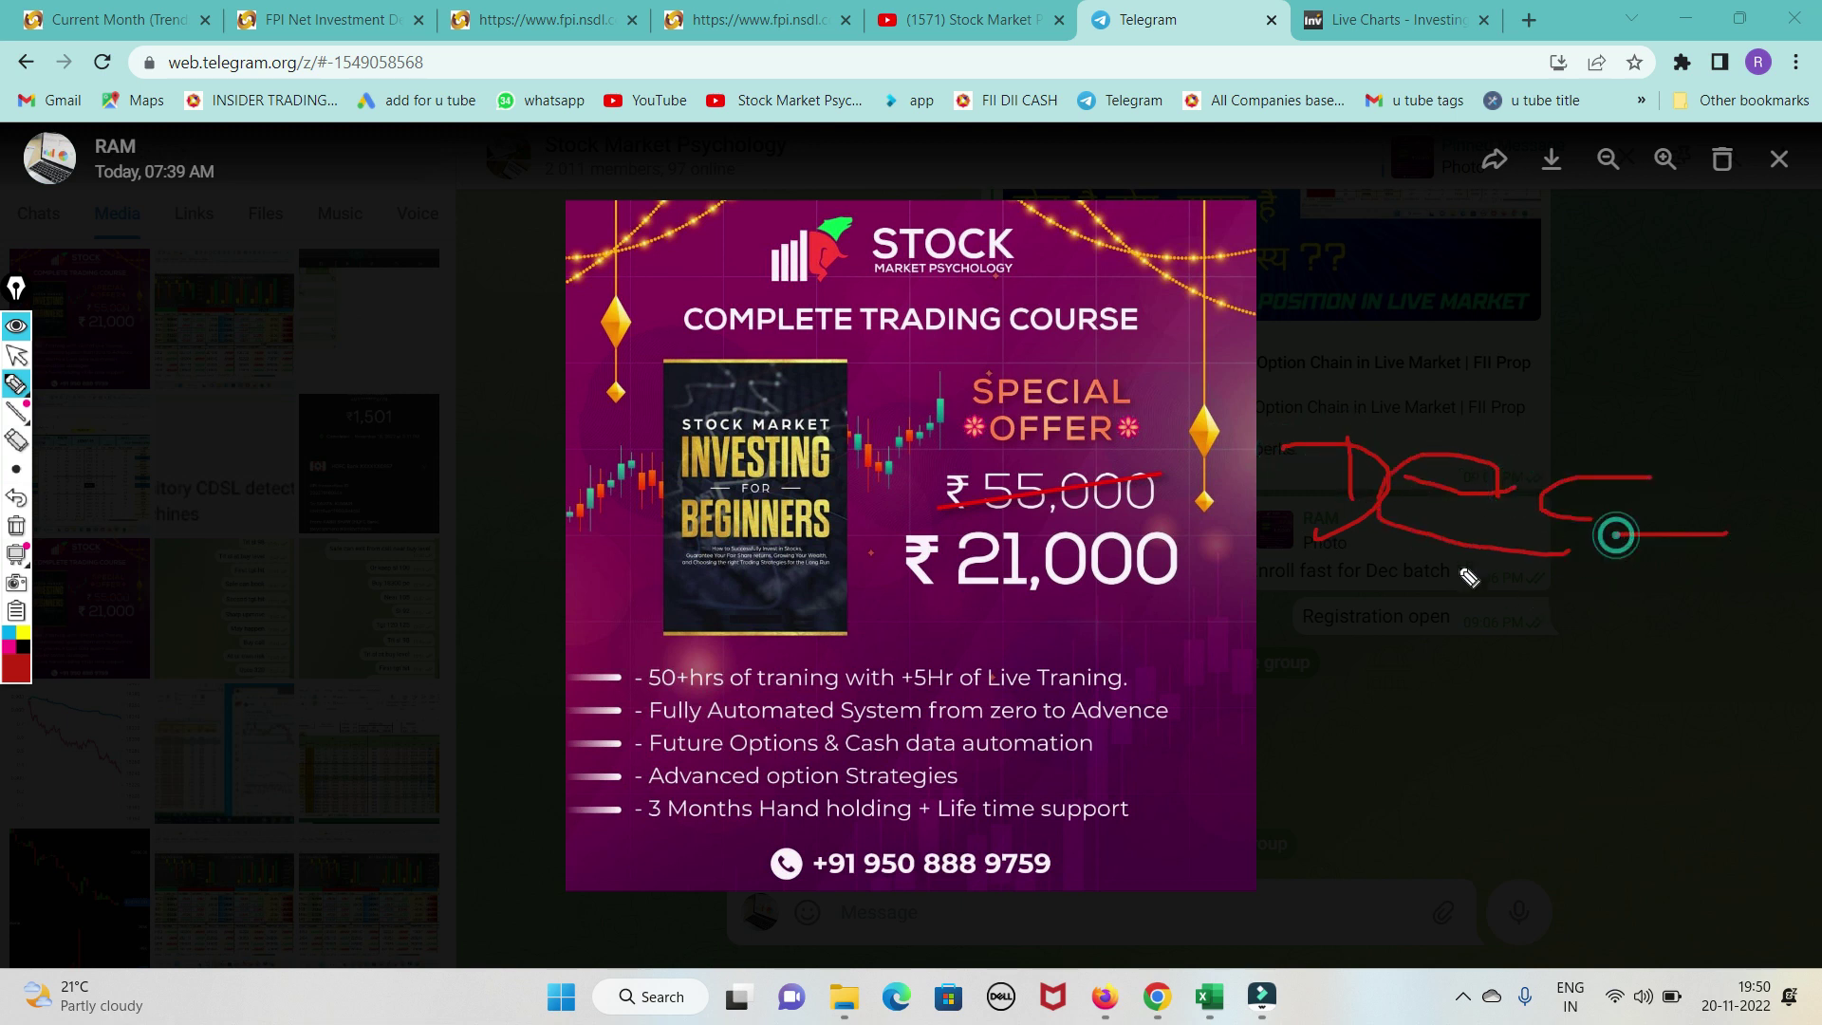
pyautogui.moveTo(1458, 566)
pyautogui.mouseDown()
pyautogui.moveTo(1468, 624)
pyautogui.moveTo(1528, 631)
pyautogui.moveTo(1510, 628)
pyautogui.mouseUp()
pyautogui.moveTo(919, 913); pyautogui.dragTo(1247, 784)
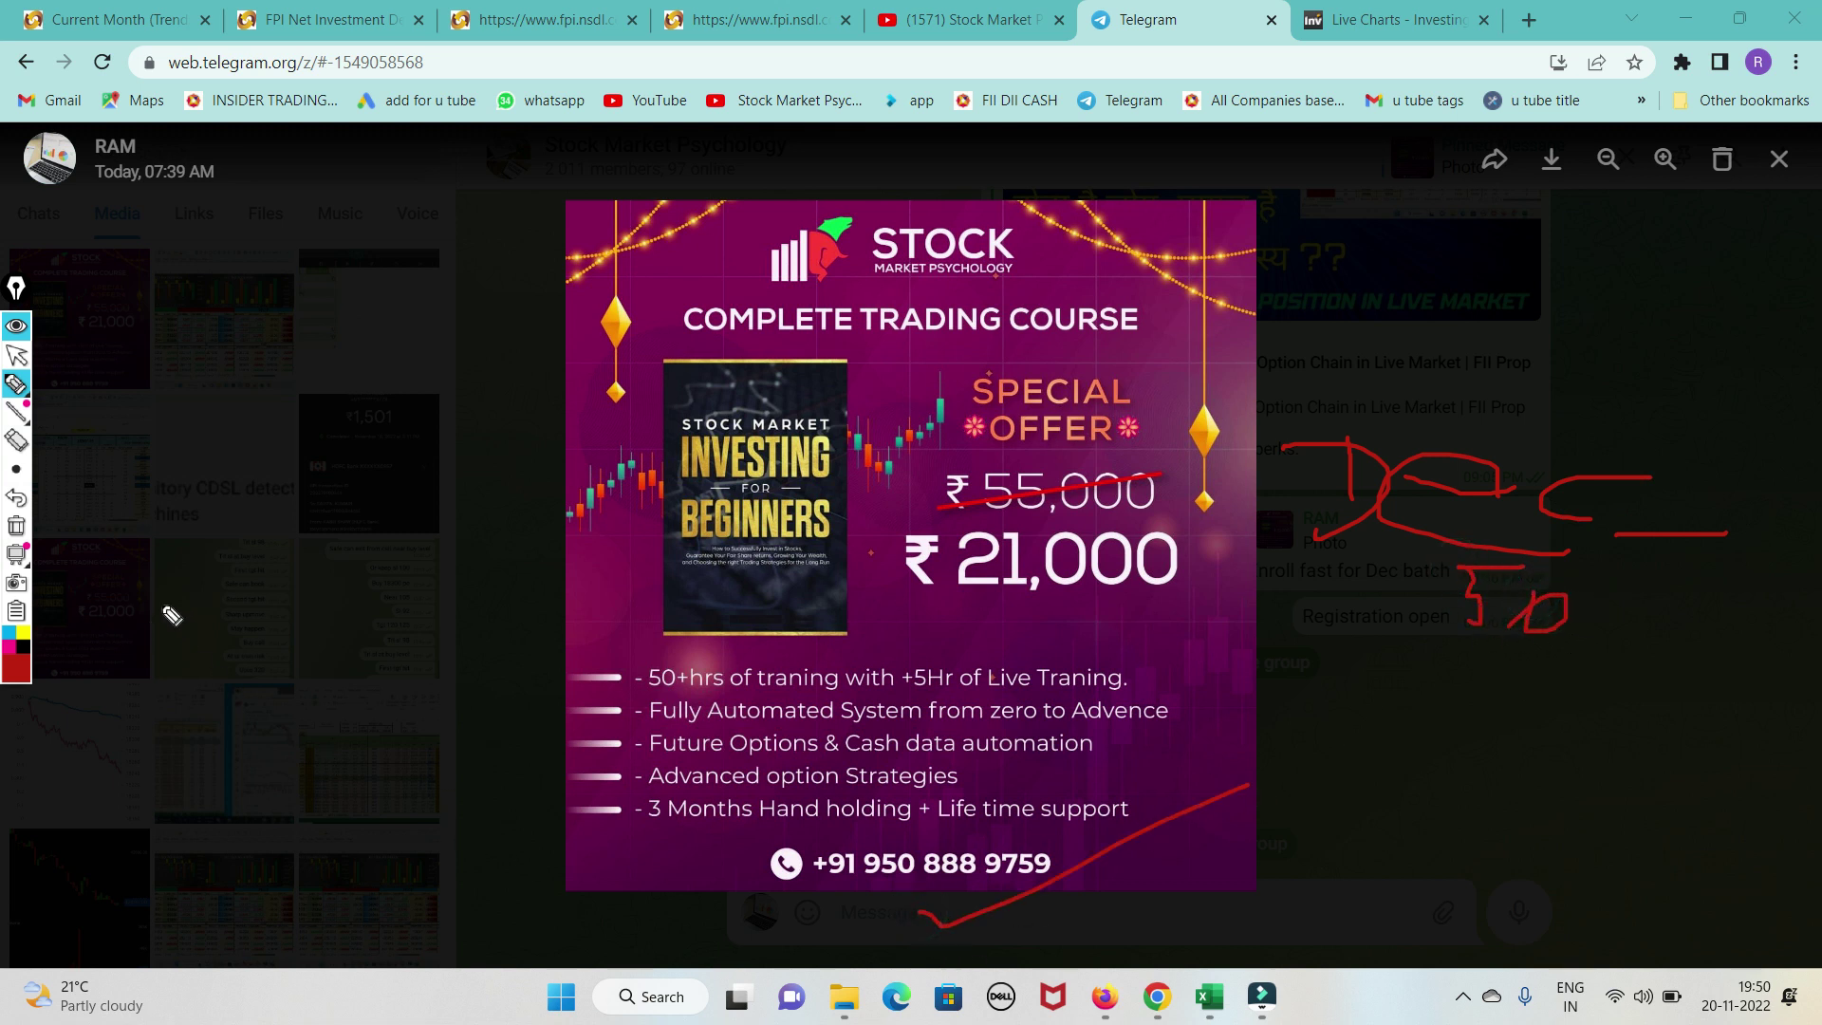
pyautogui.click(17, 527)
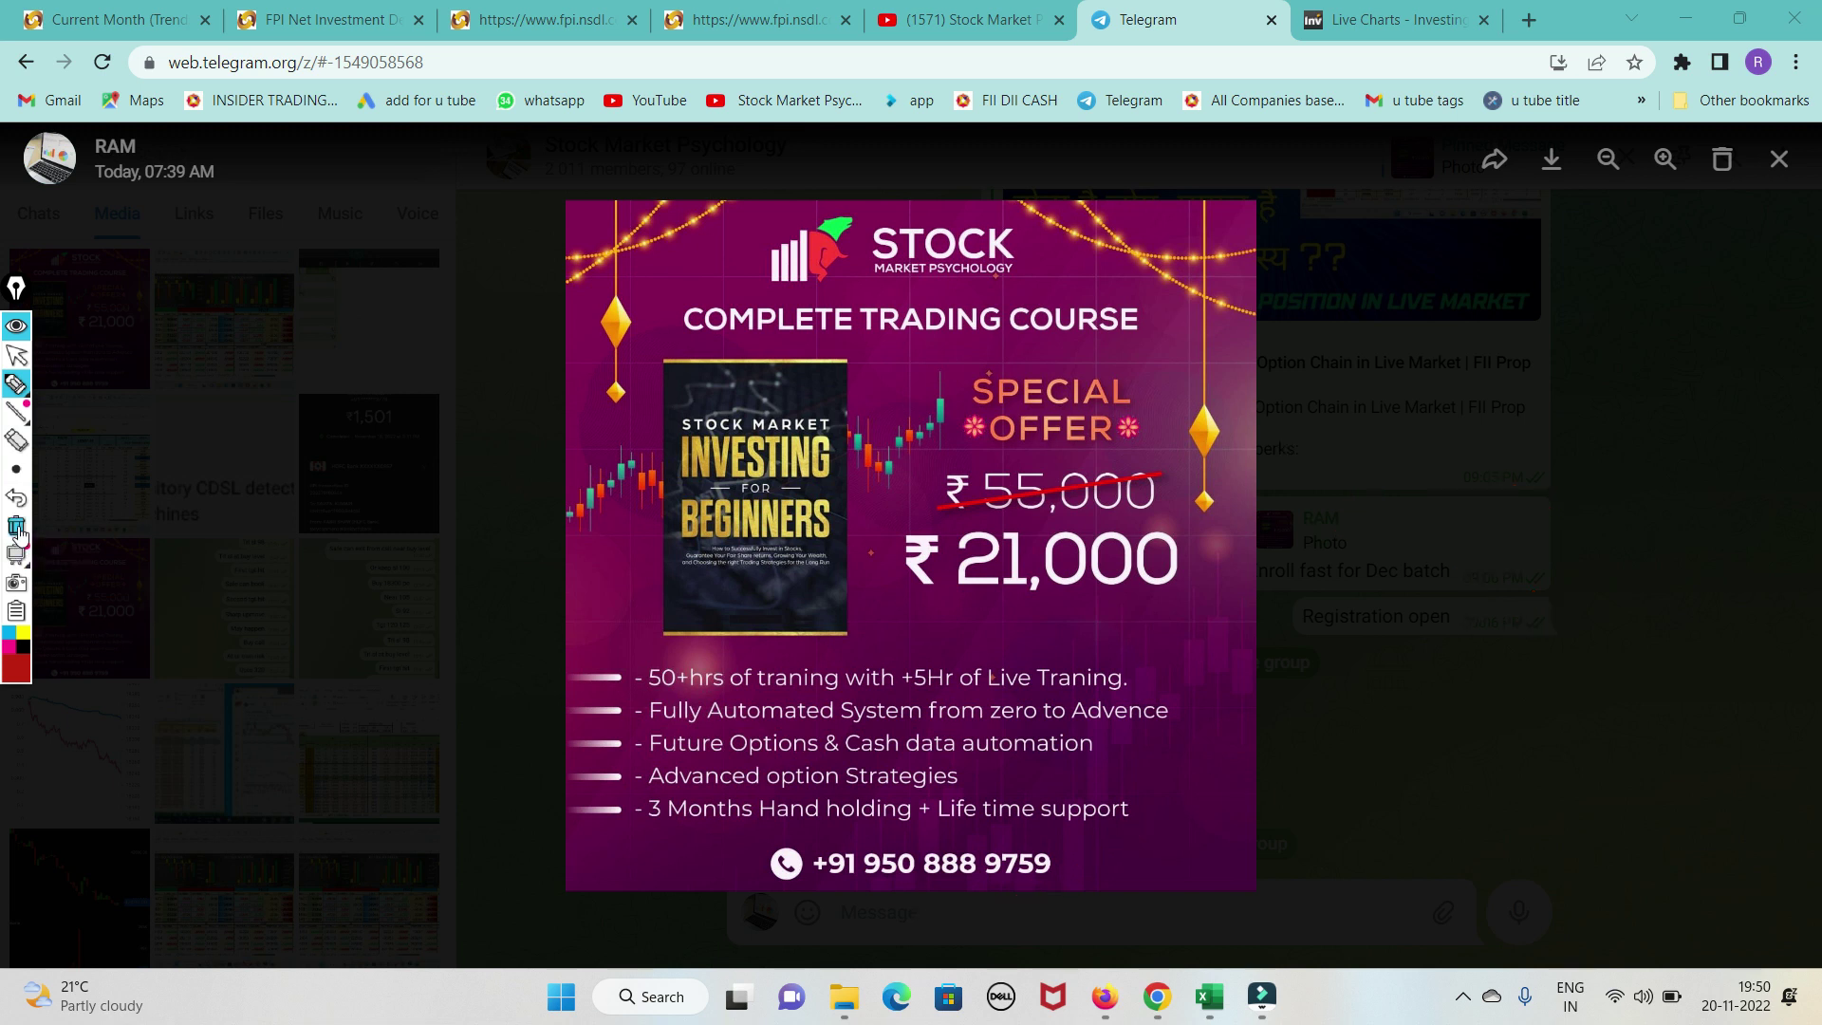
pyautogui.click(15, 357)
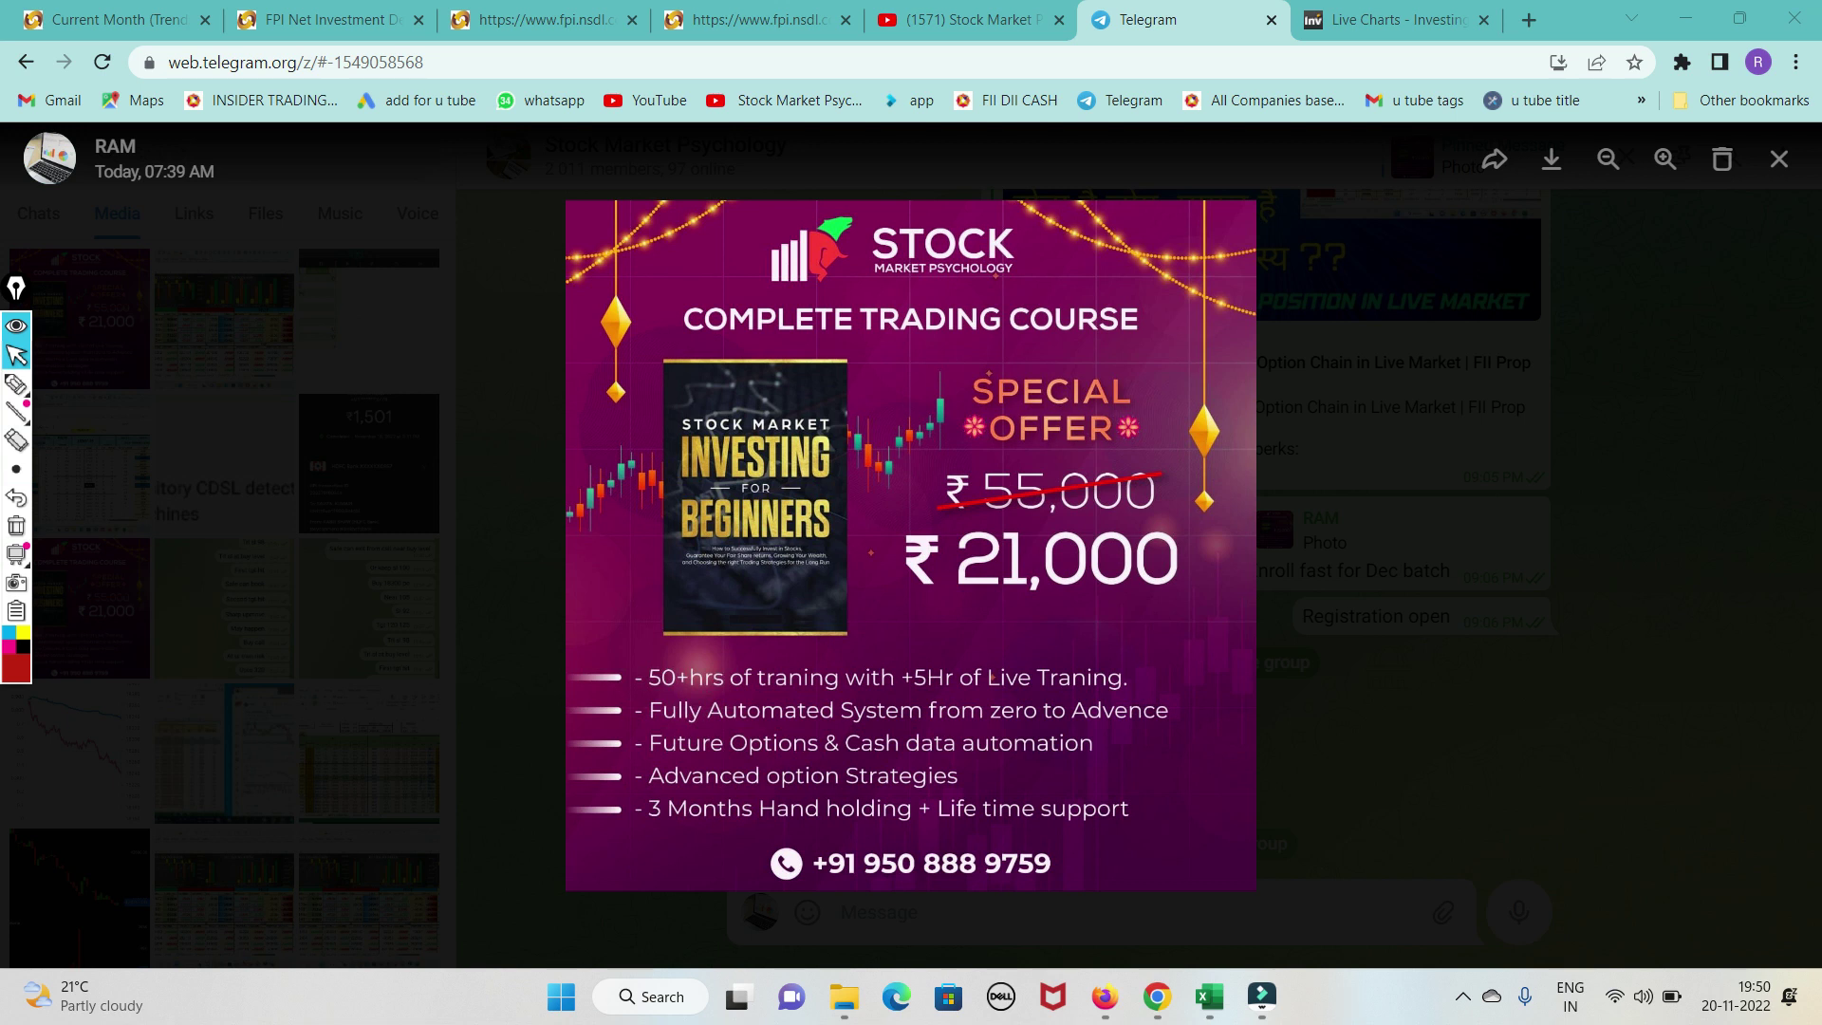
pyautogui.click(1462, 998)
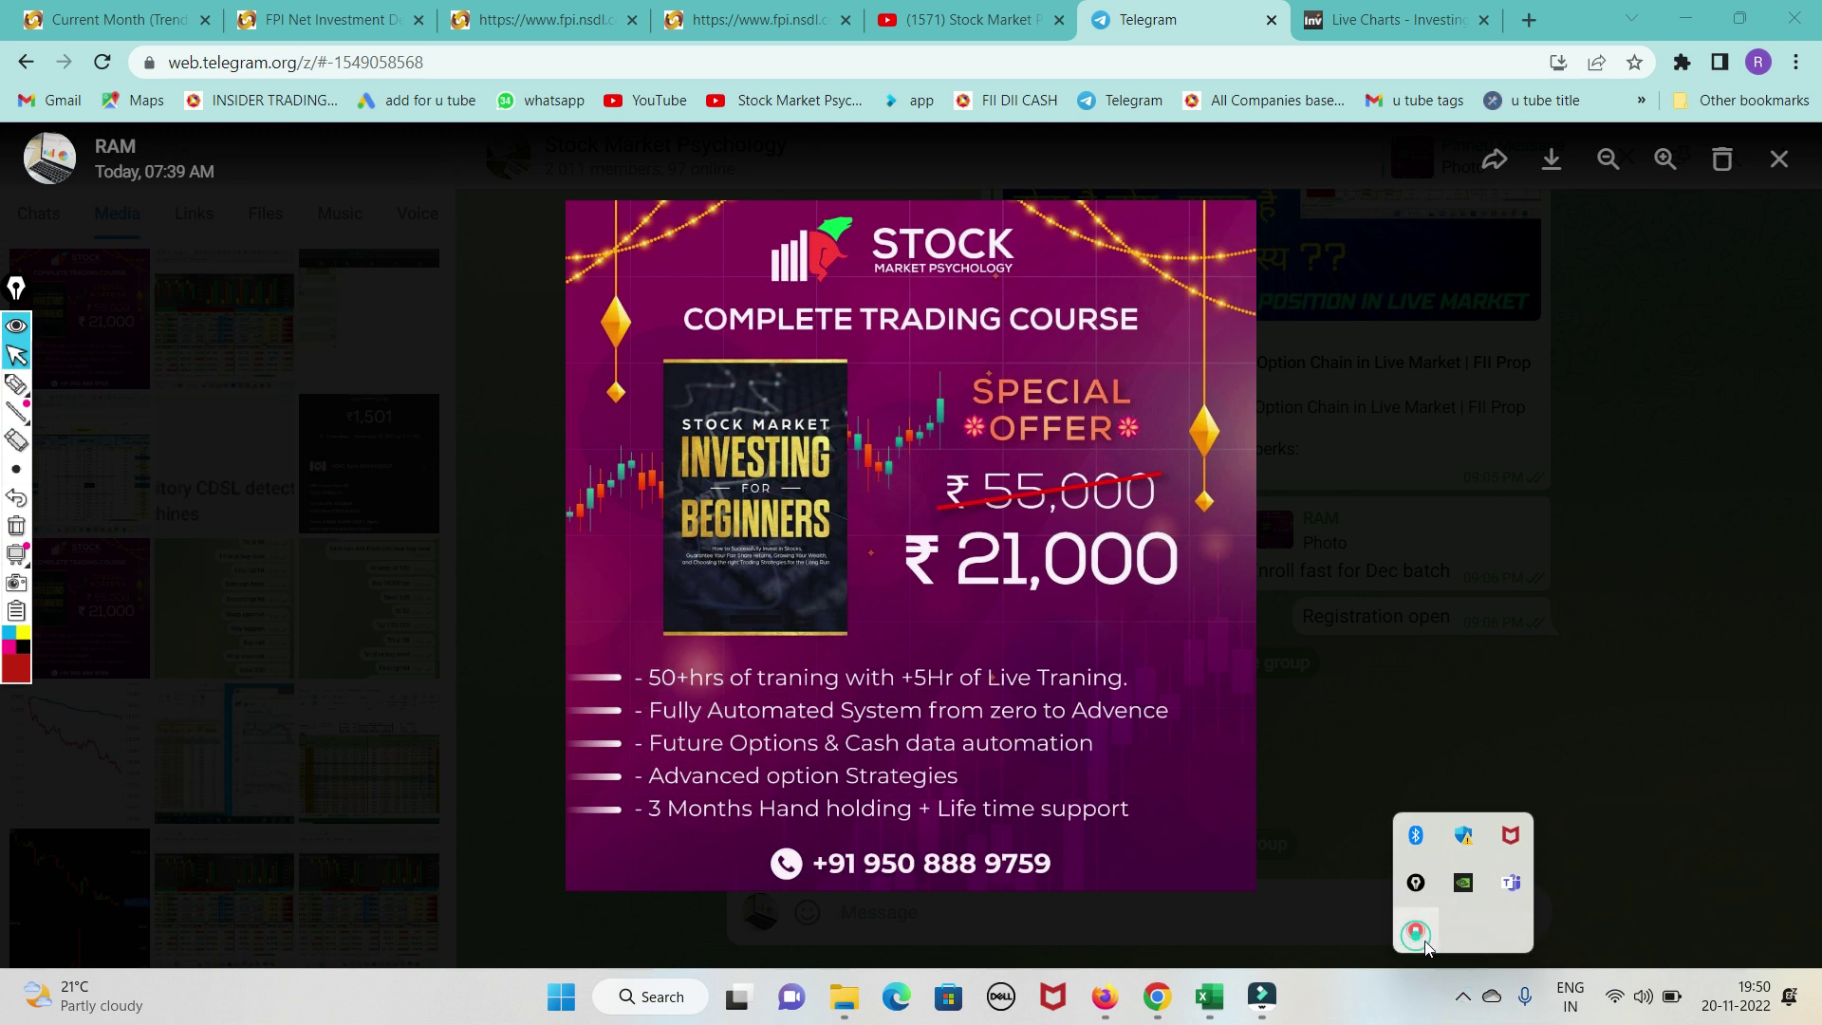